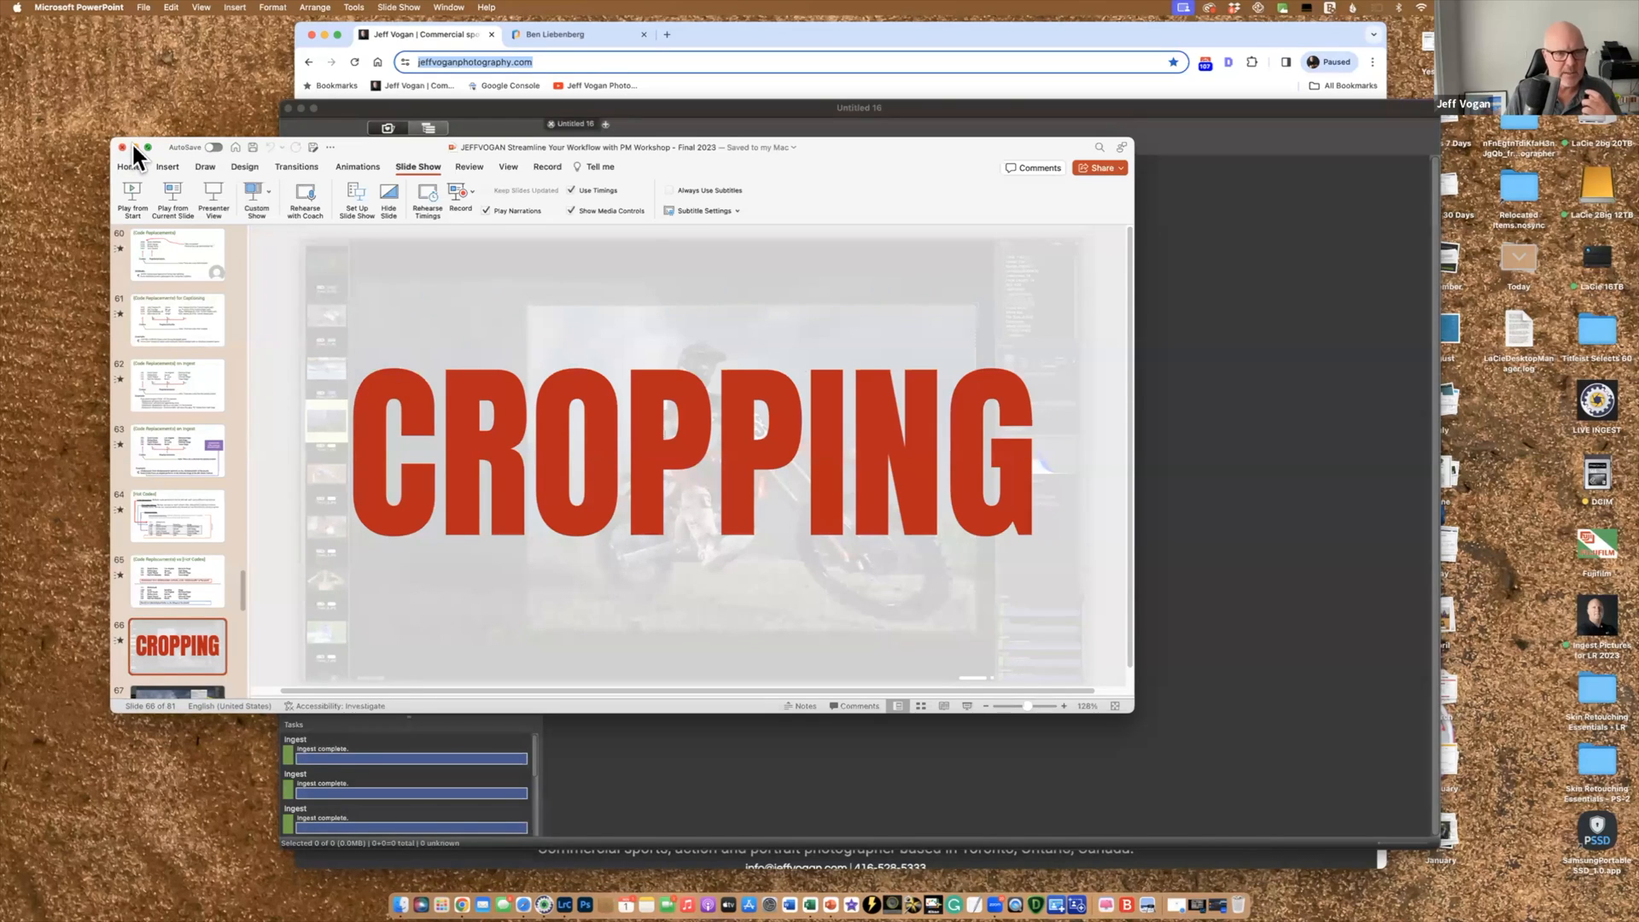
# Skim the slide thumbnails of the workshop presentation and minimize the presentation window
pyautogui.scroll(-3, 157, 411)
pyautogui.scroll(-5, 157, 411)
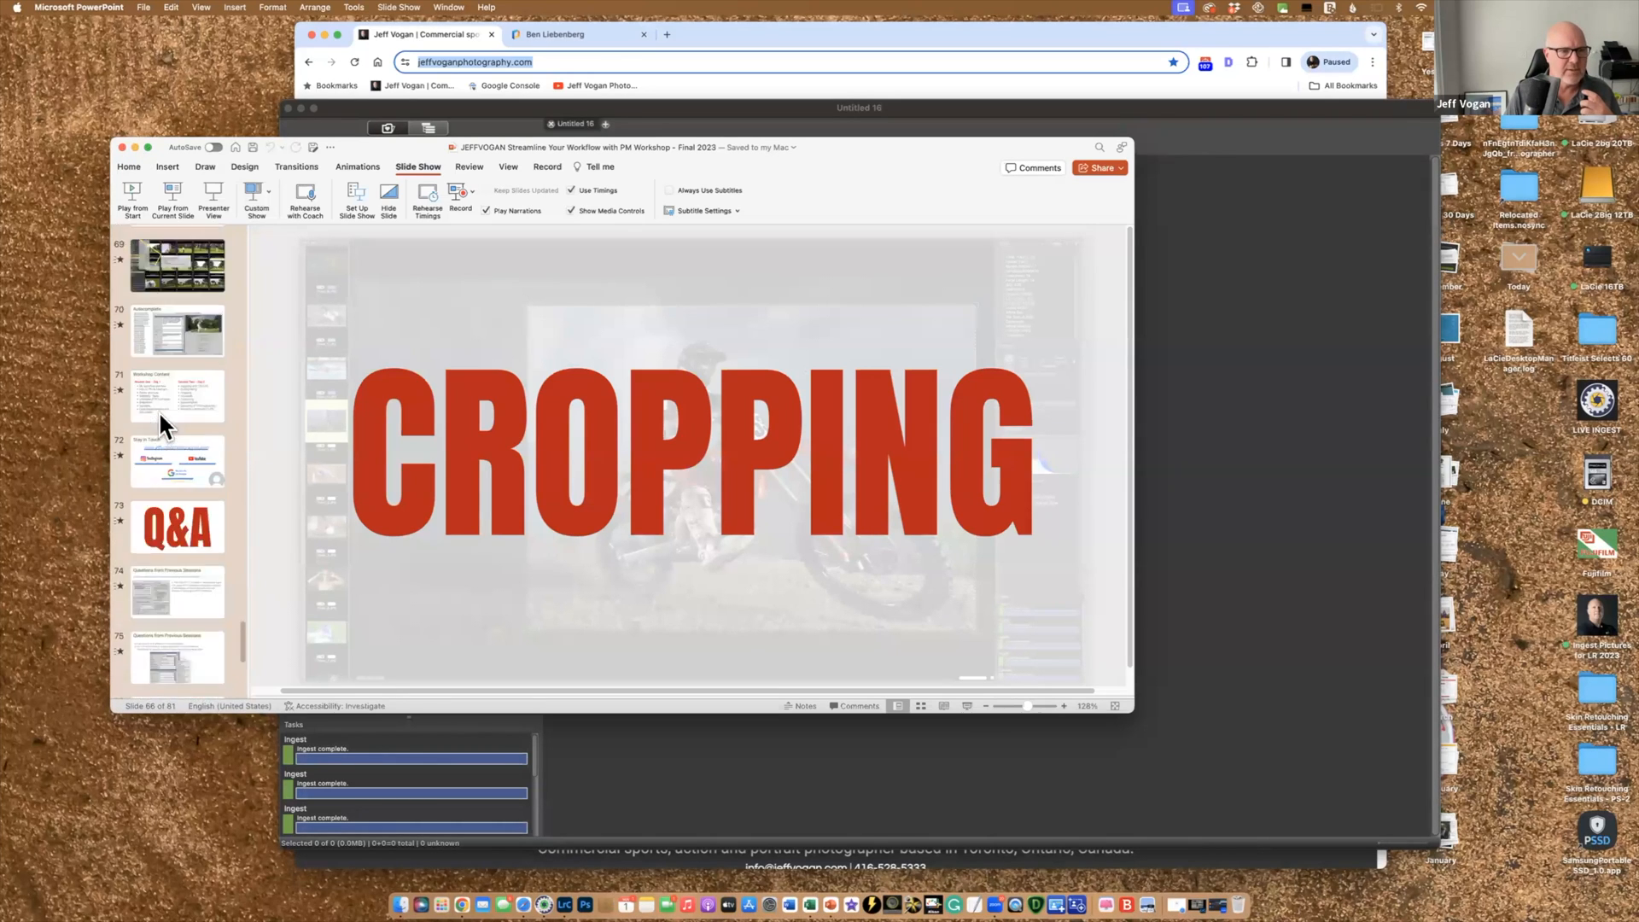
pyautogui.scroll(20, 157, 411)
pyautogui.scroll(15, 157, 412)
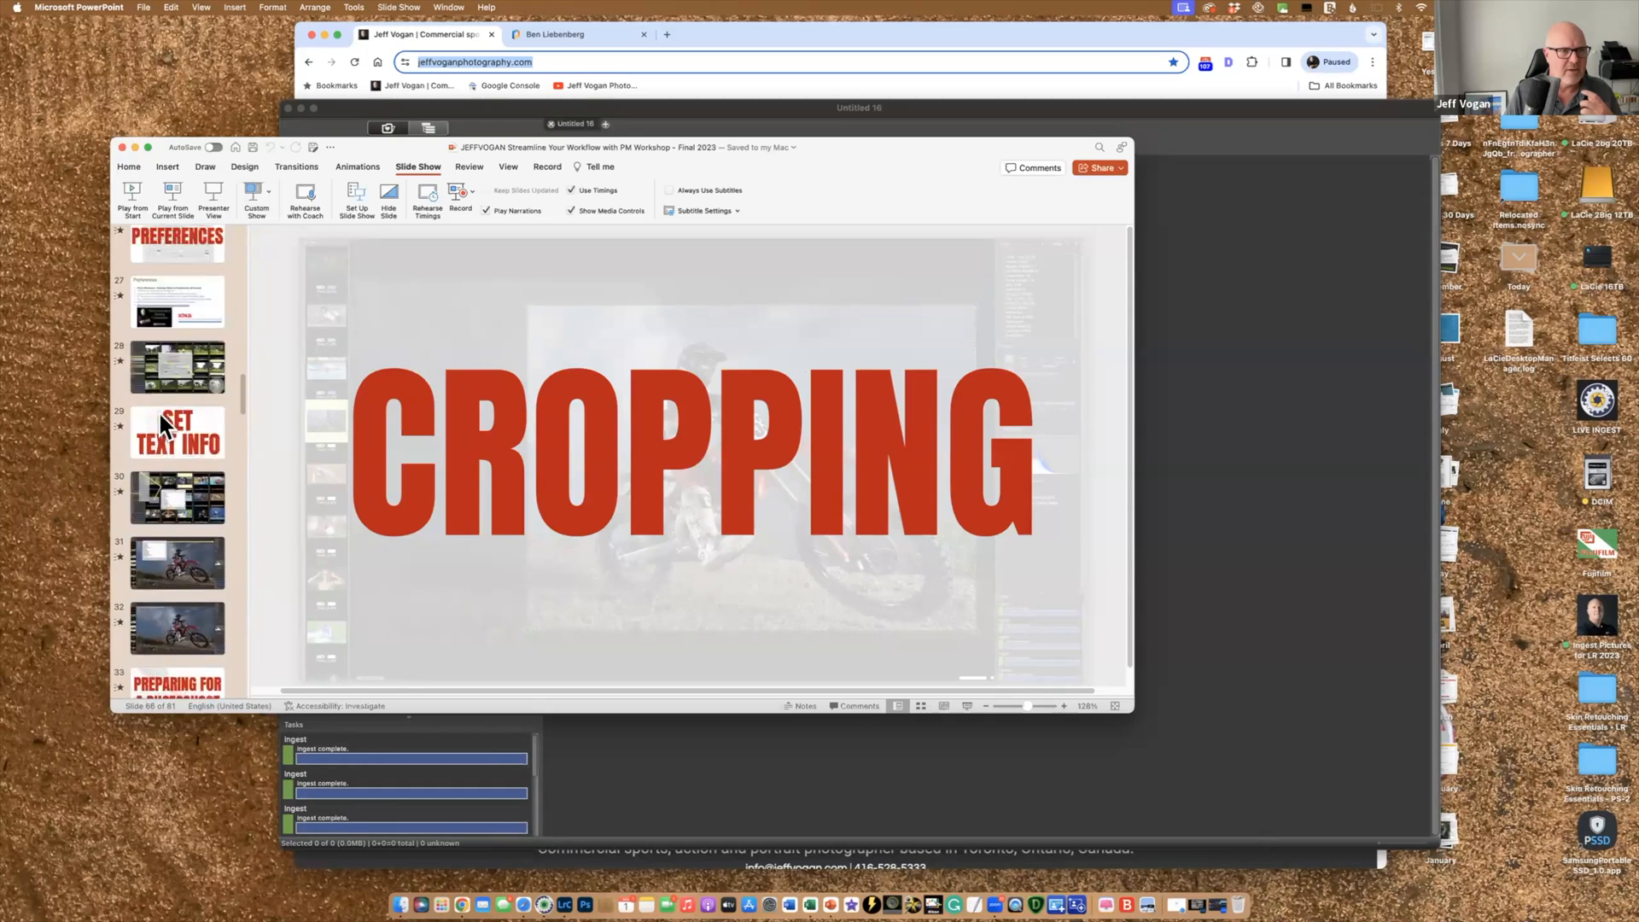
pyautogui.click(134, 147)
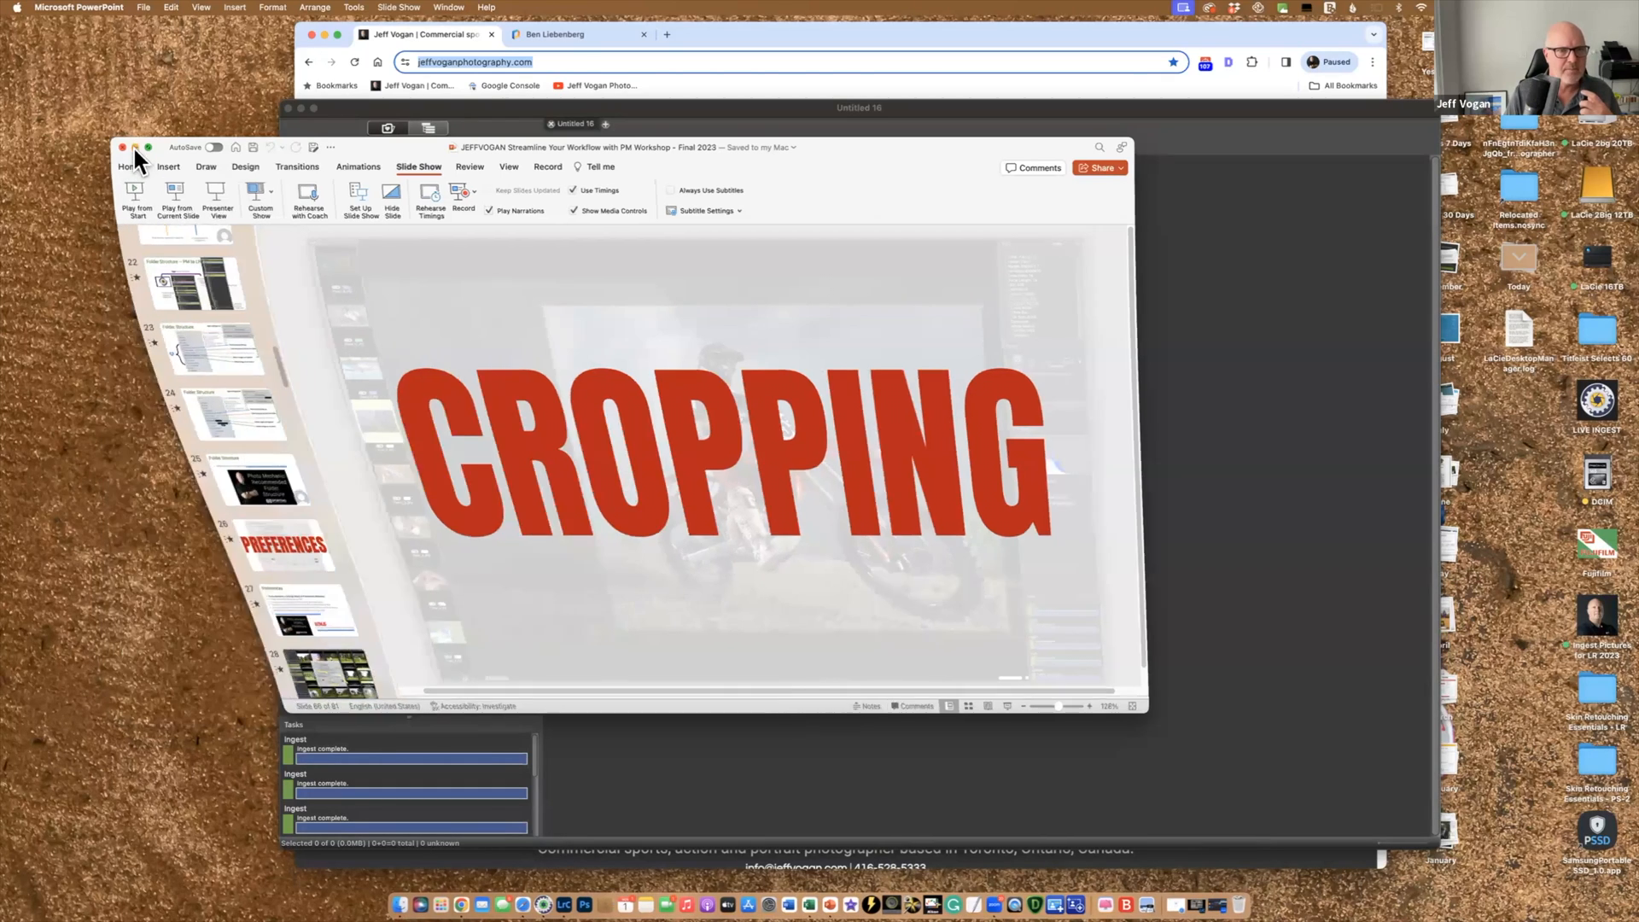
# Look through the photography website's home page down to the partial client list
pyautogui.moveTo(719, 27); pyautogui.dragTo(515, 32)
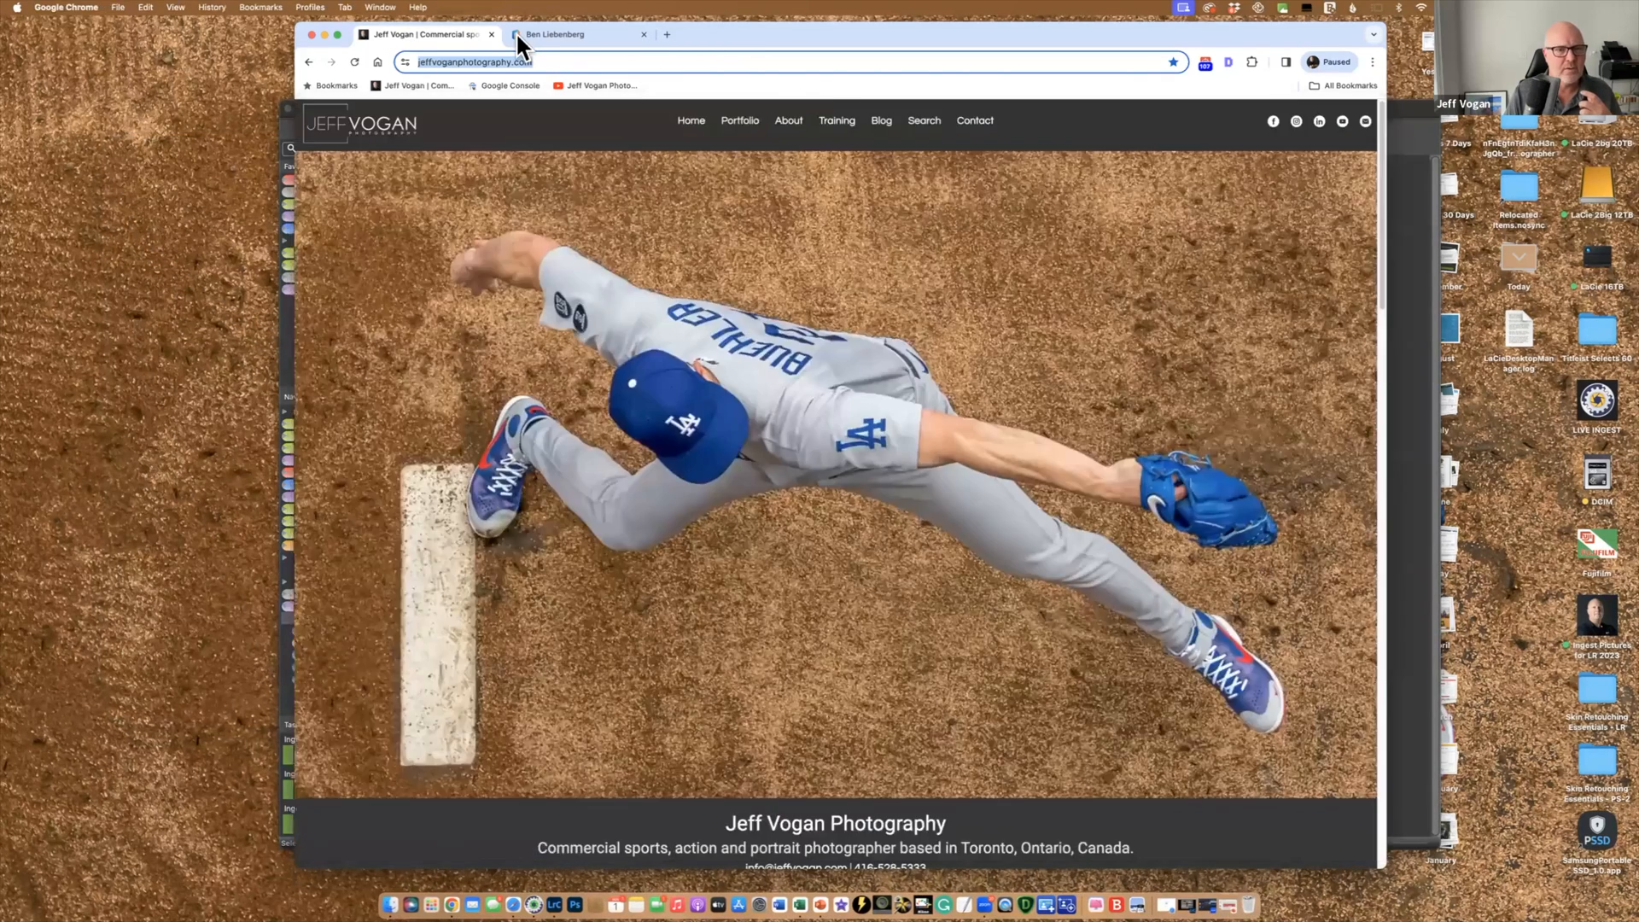
pyautogui.scroll(-10, 700, 401)
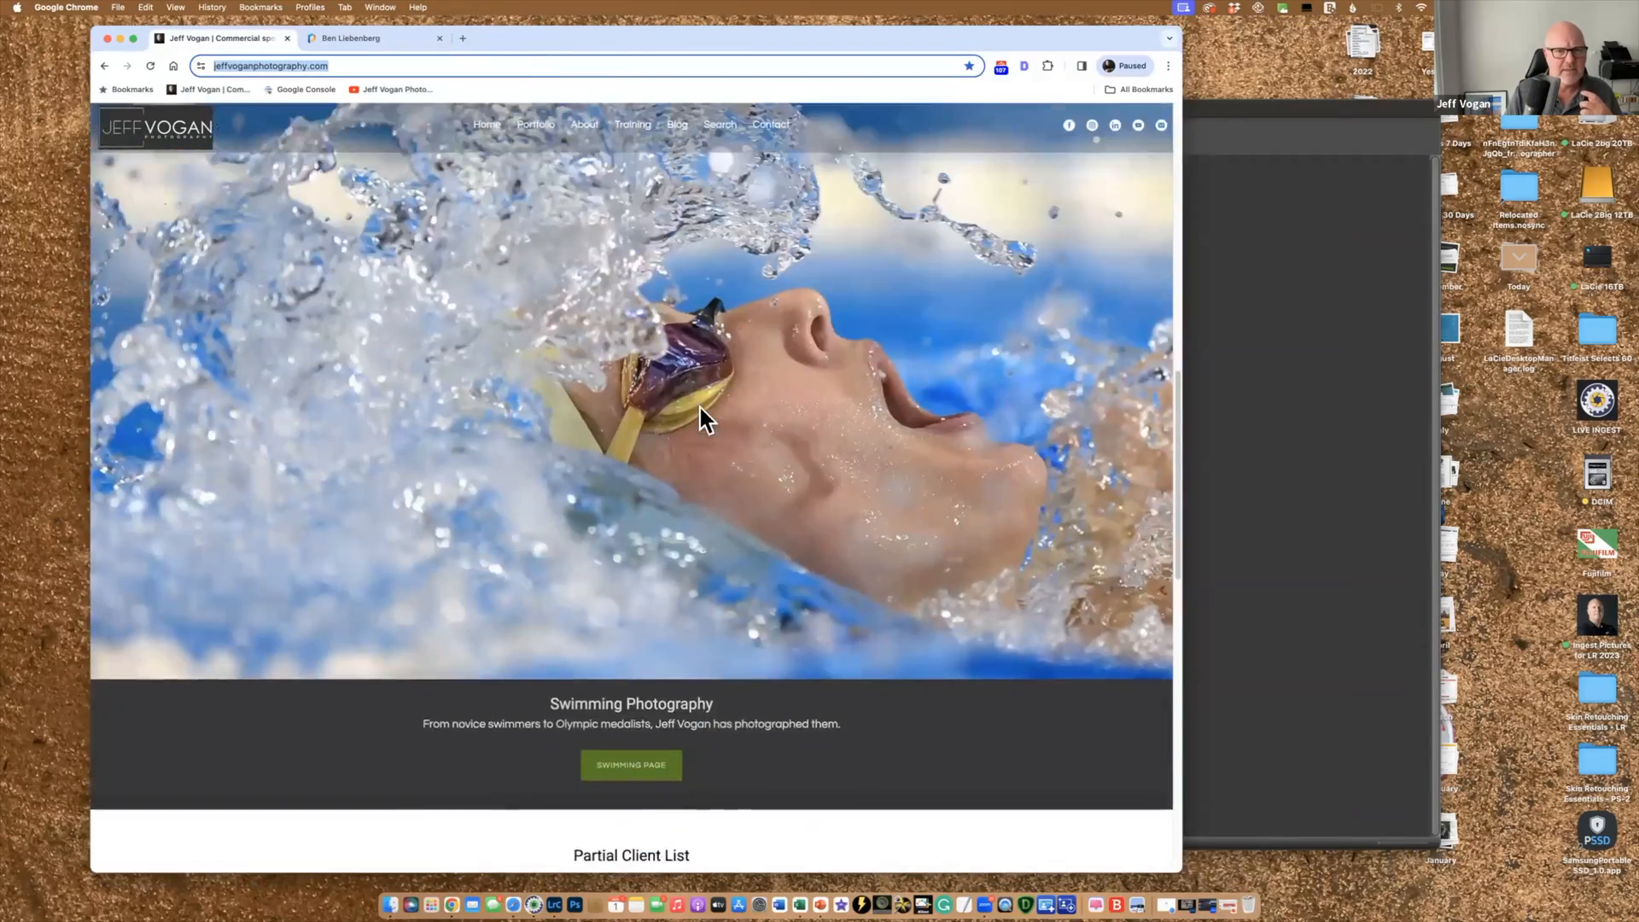
pyautogui.scroll(8, 700, 405)
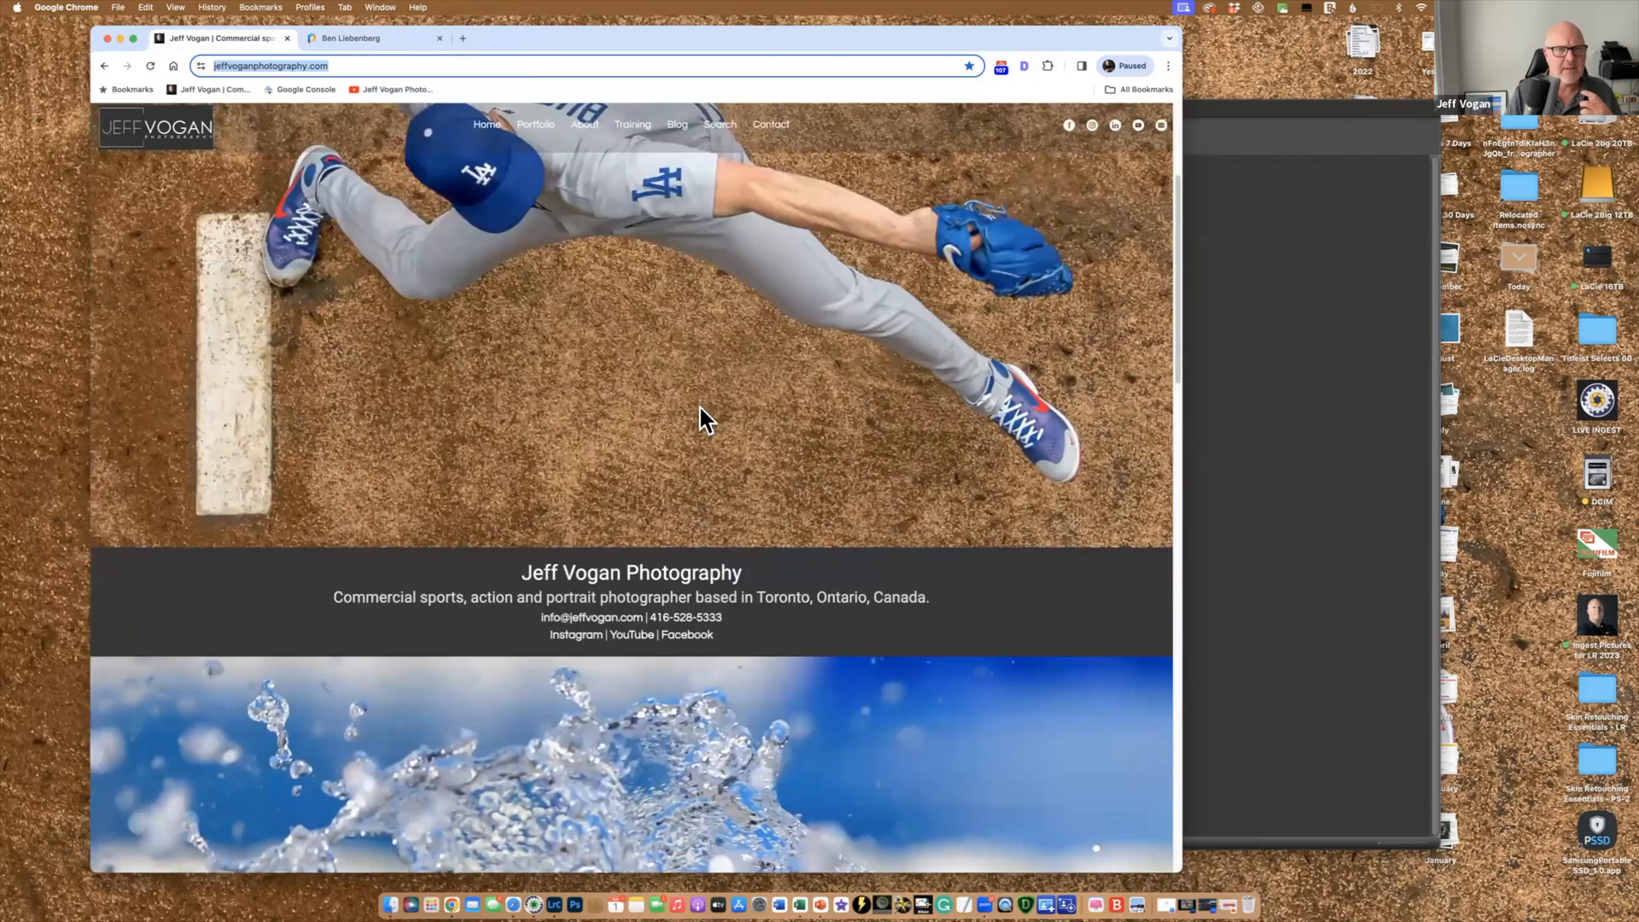
pyautogui.scroll(-10, 700, 408)
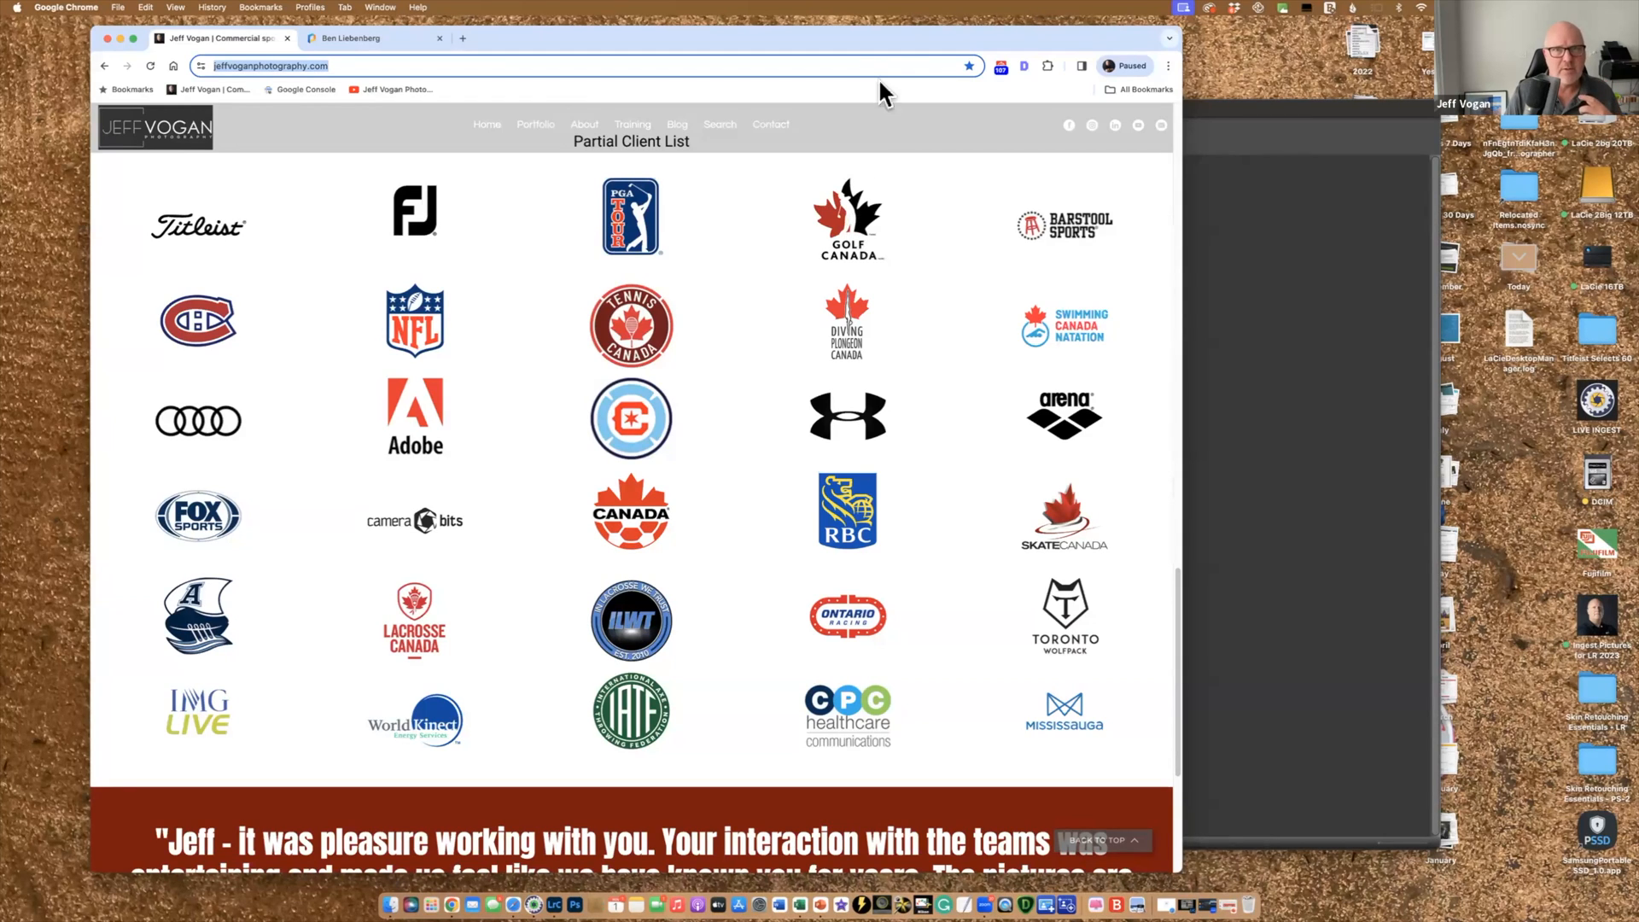
# Minimize the browser and expand the Photo Mechanic window to full screen
pyautogui.click(121, 38)
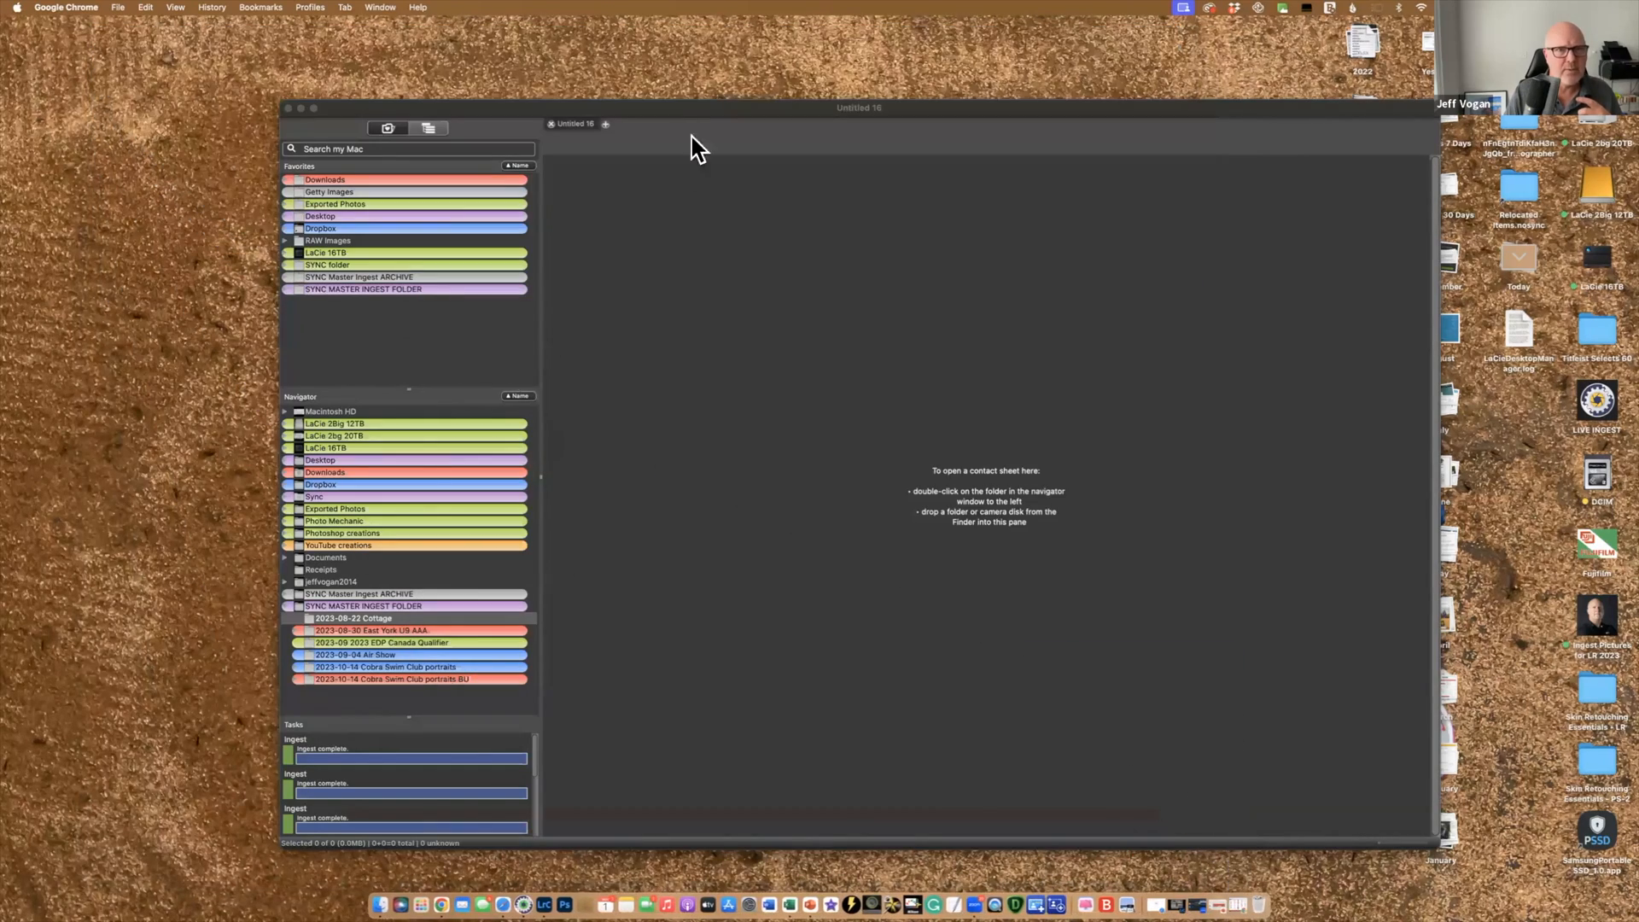
pyautogui.moveTo(549, 108); pyautogui.dragTo(422, 82)
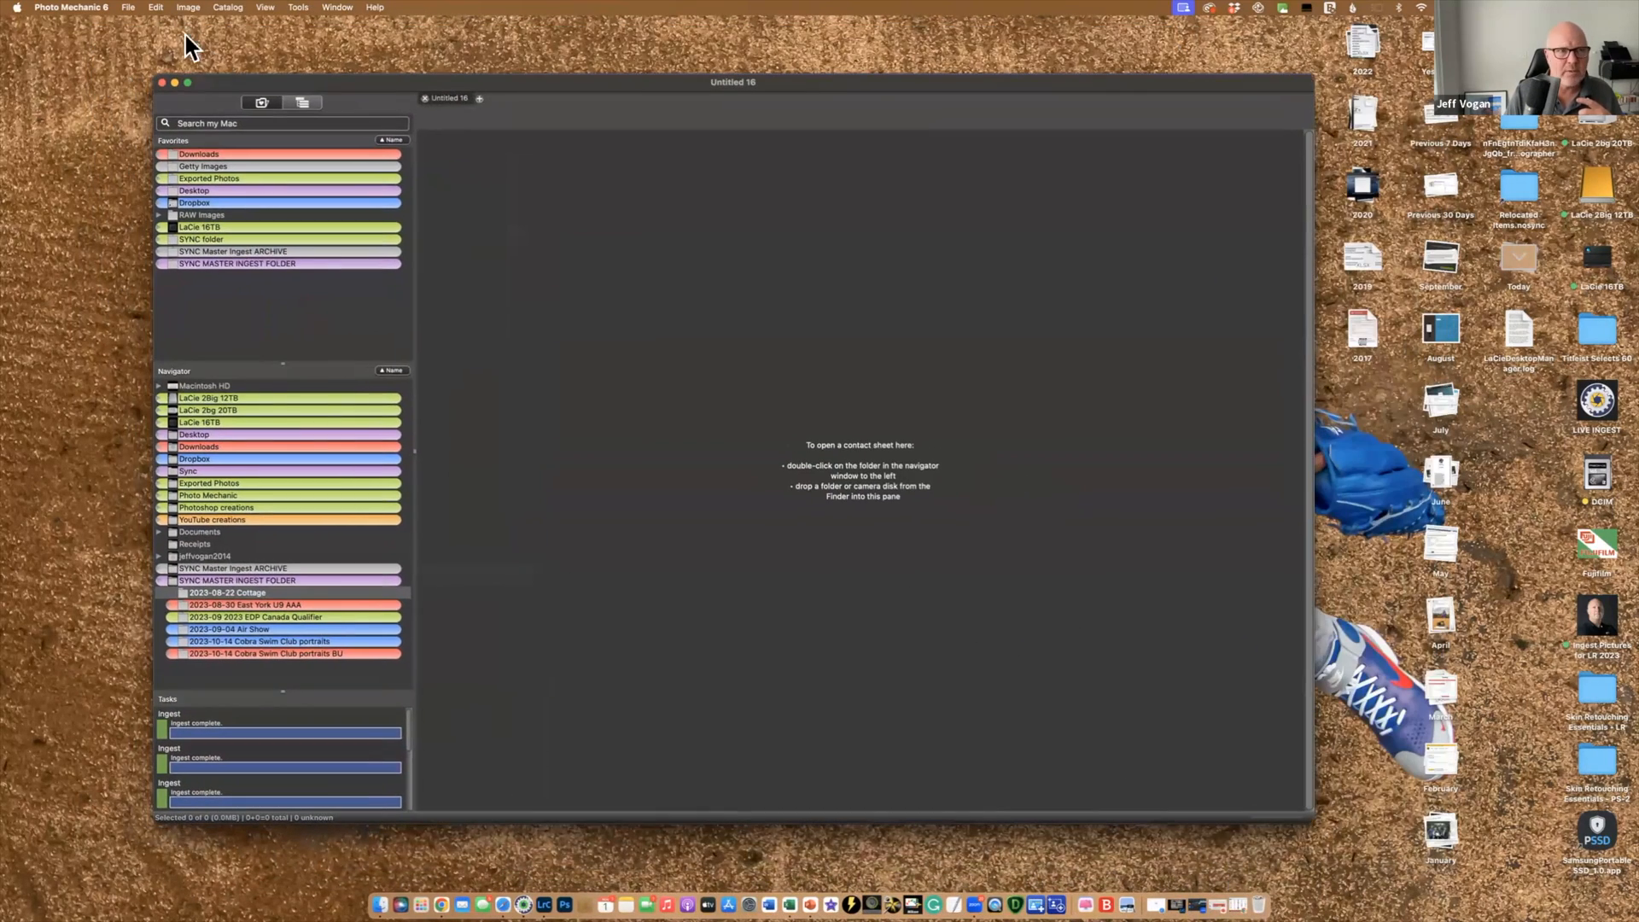
pyautogui.click(187, 83)
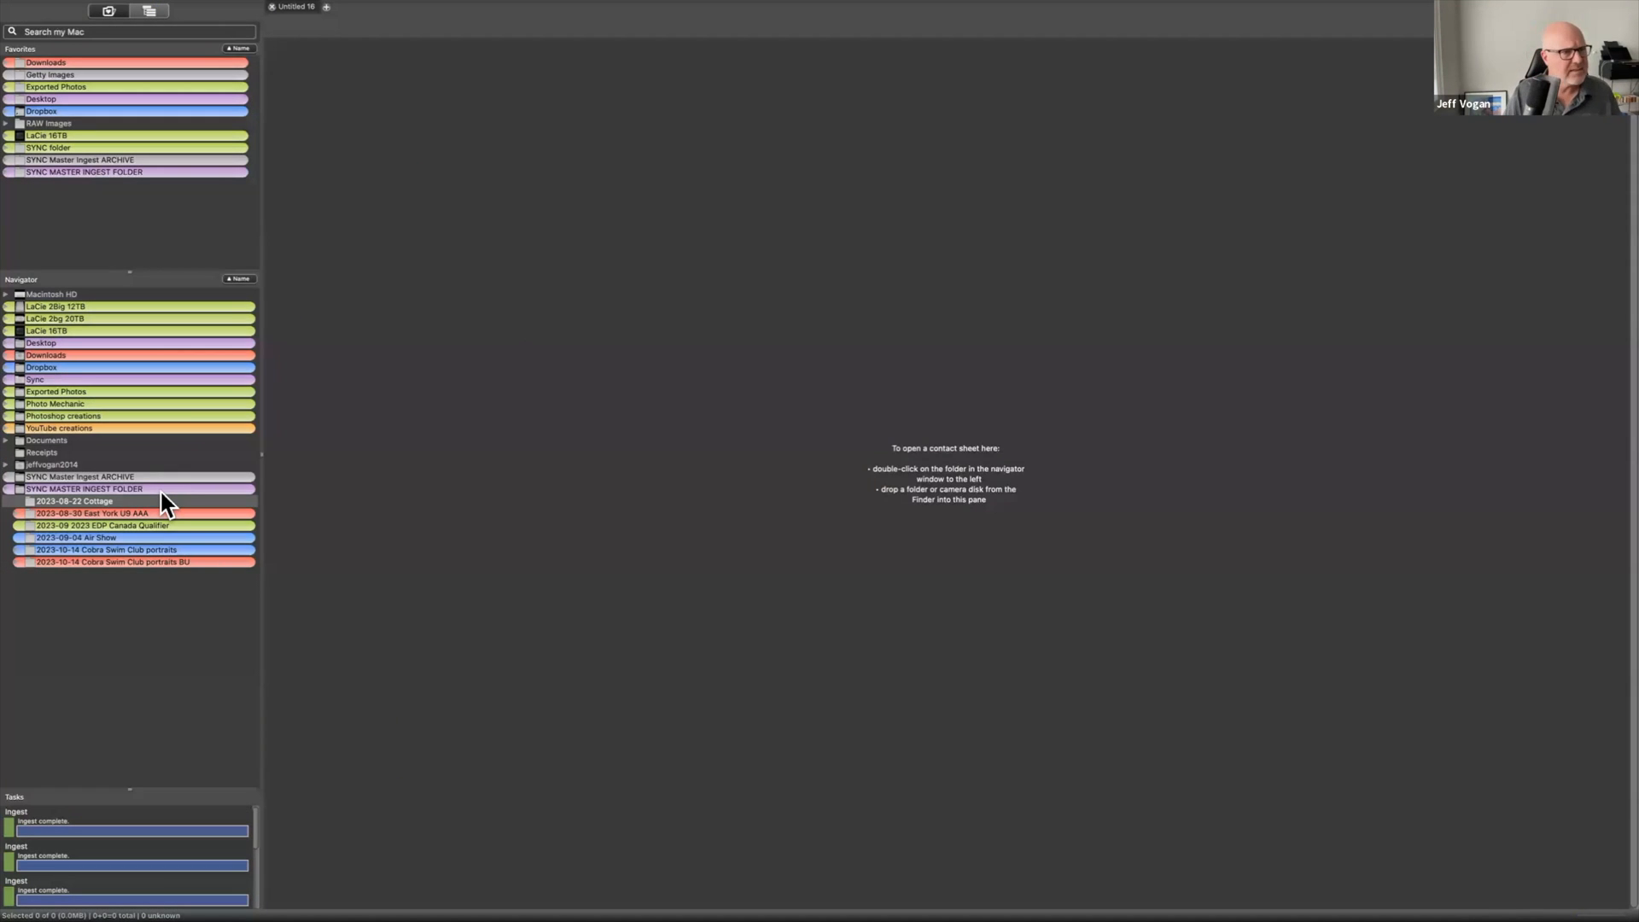
# Check the Ingest dialog twice for the camera card among the source disks, closing the dialog each time
pyautogui.press('super+g')
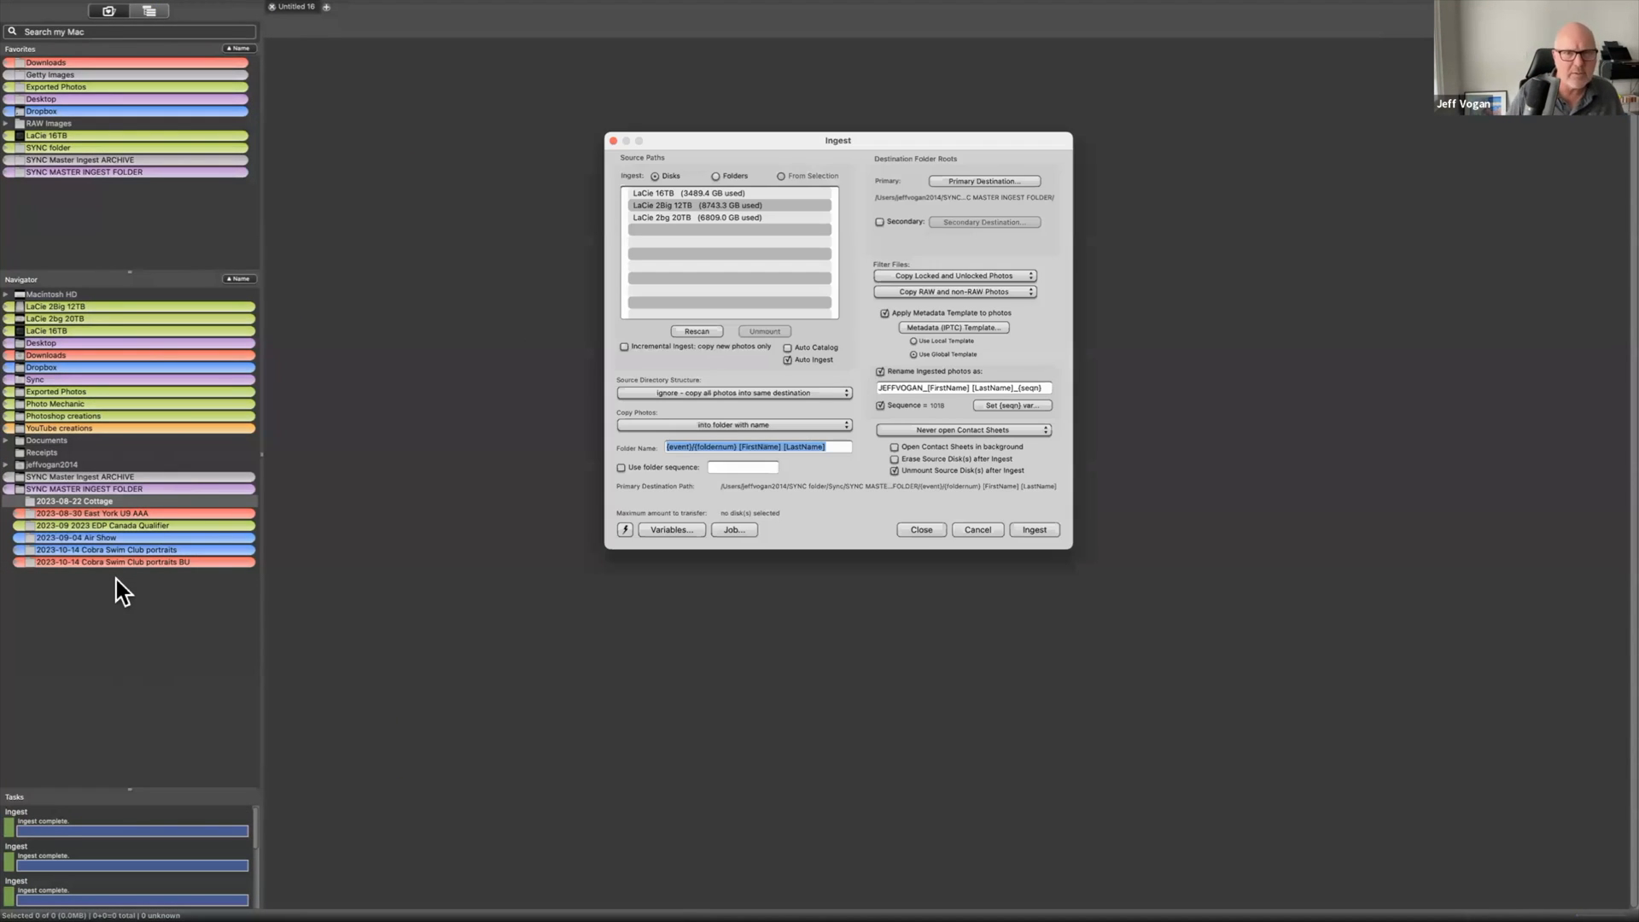
pyautogui.click(928, 528)
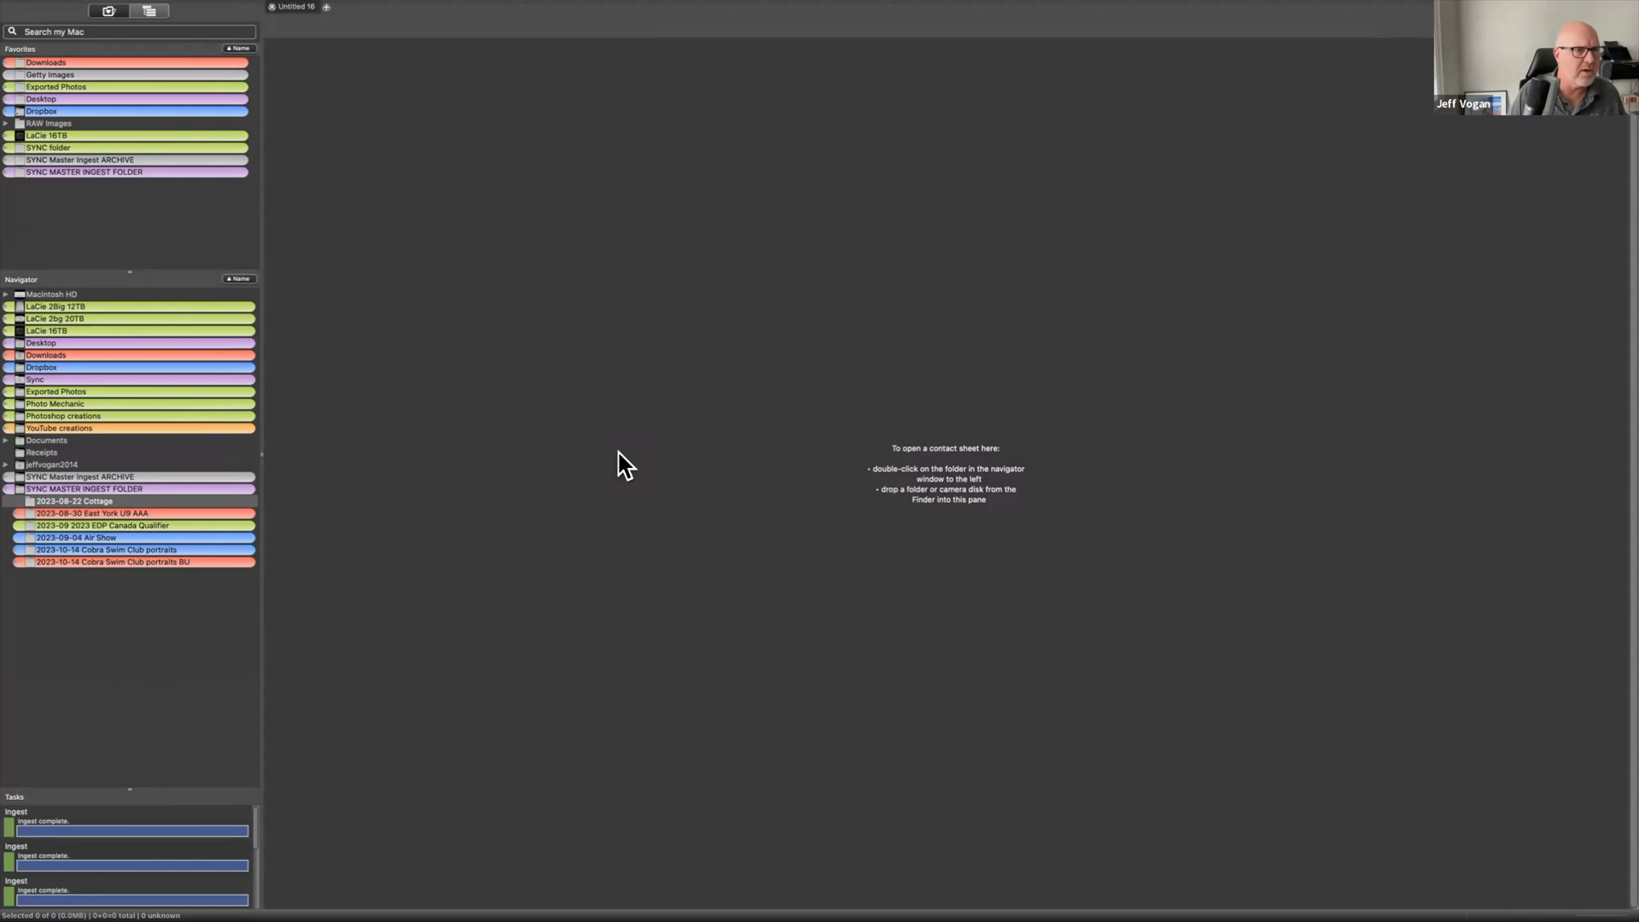
pyautogui.press('super+g')
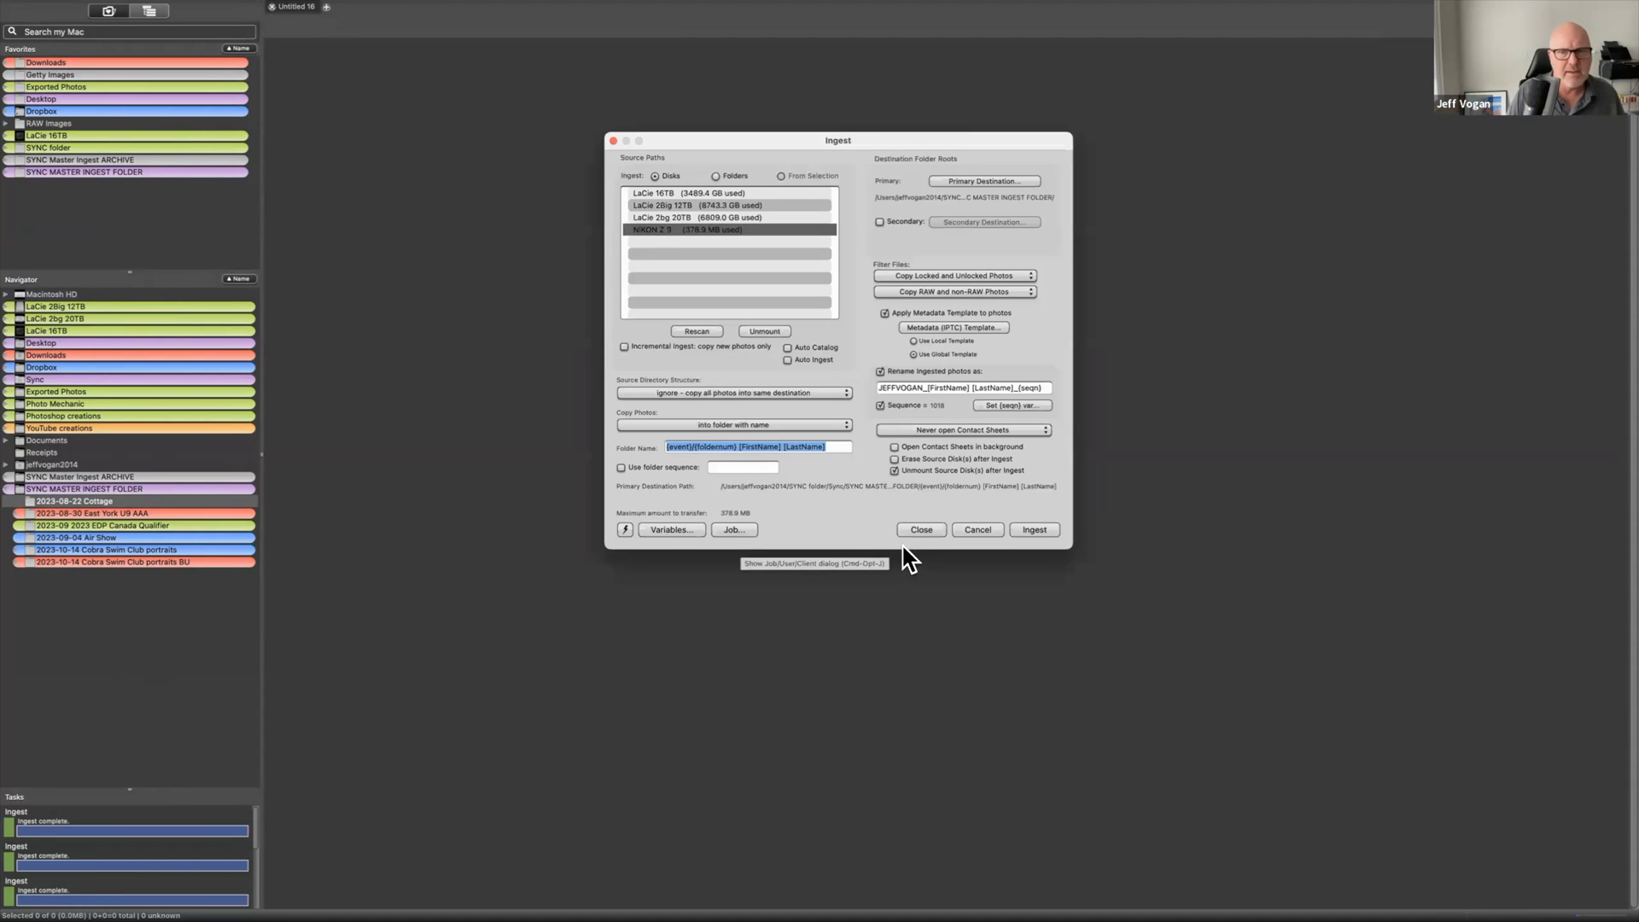
pyautogui.click(934, 528)
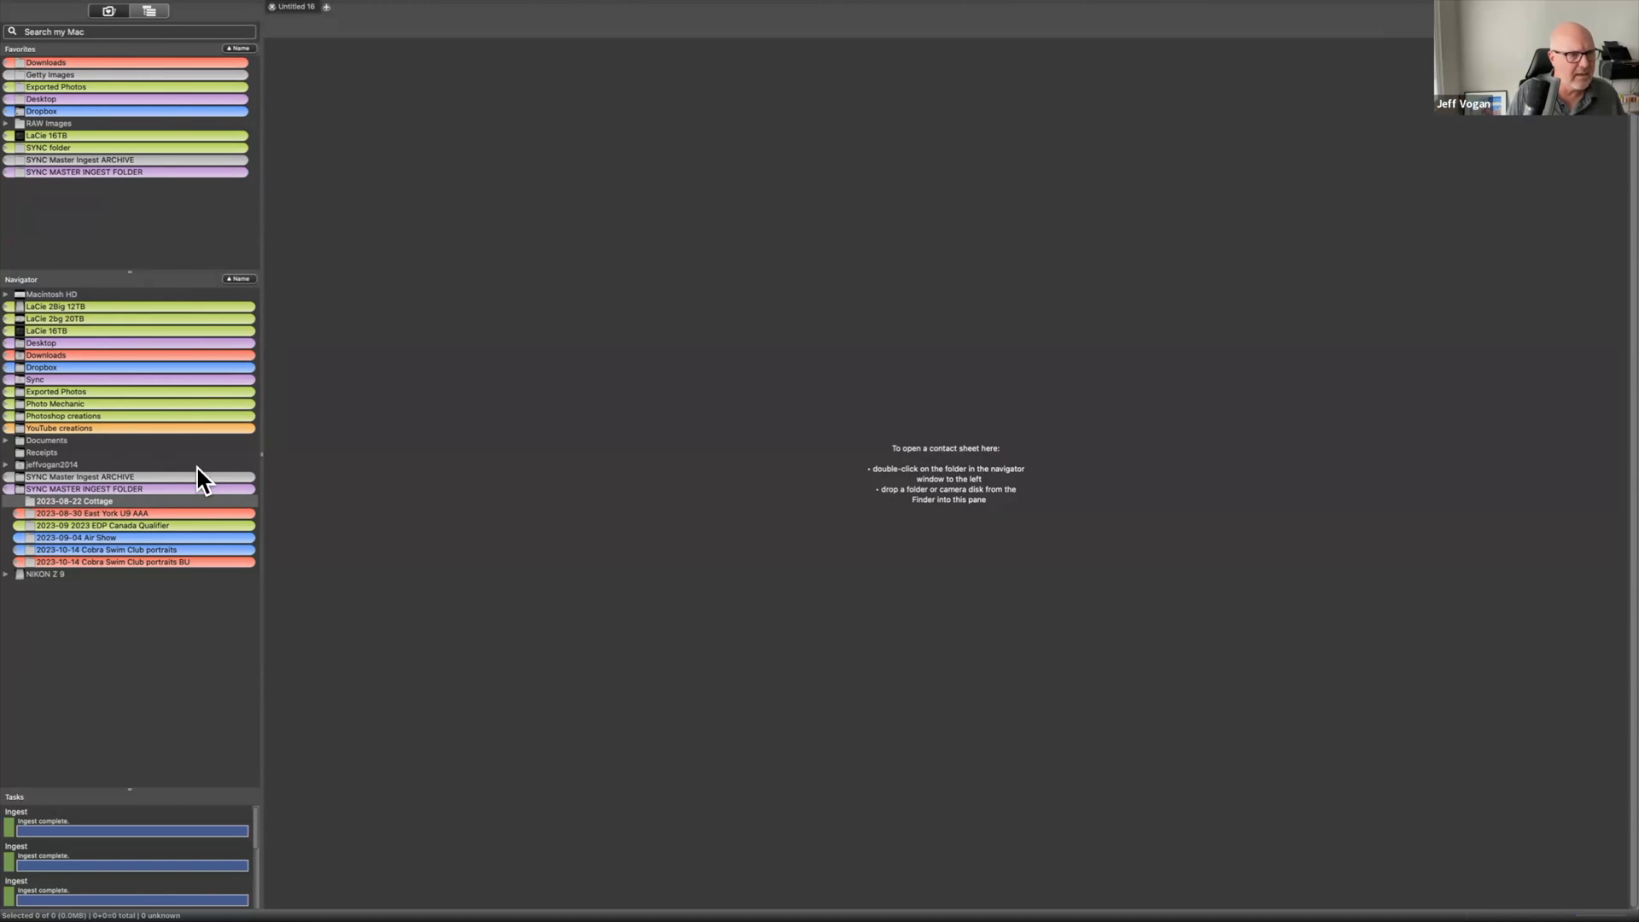
# Expand the NIKON Z 9 card and its DCIM folder to list the image subfolders
pyautogui.click(33, 576)
pyautogui.rightClick(32, 576)
pyautogui.click(8, 577)
pyautogui.click(6, 575)
pyautogui.click(16, 586)
pyautogui.click(65, 577)
pyautogui.click(325, 631)
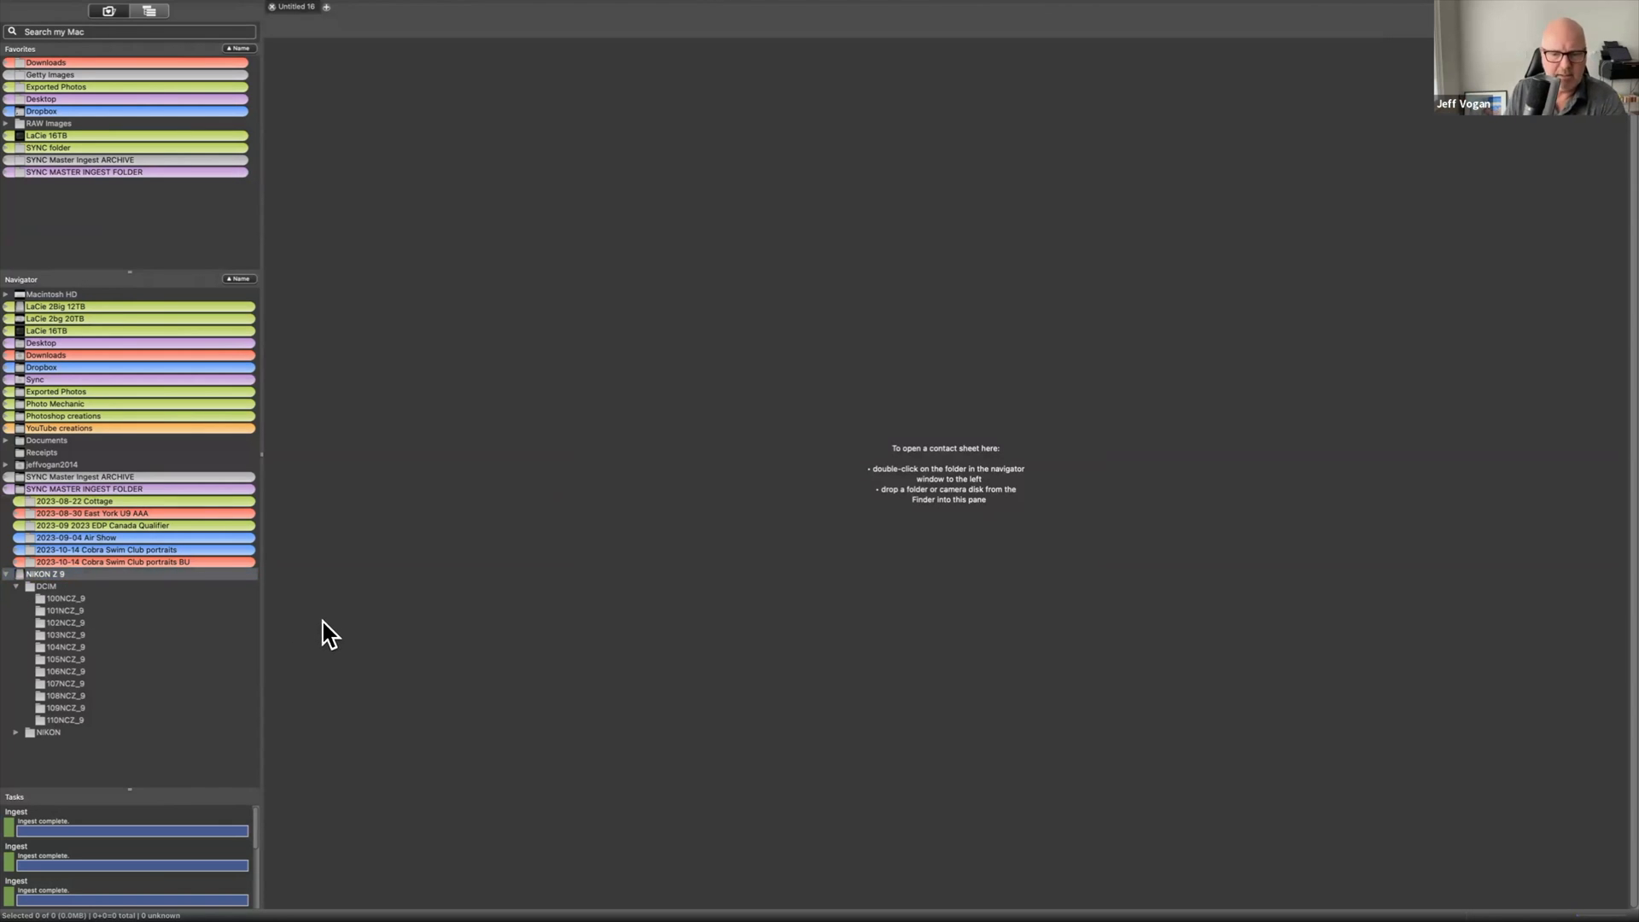
# View the contact sheets of card folders 100NCZ_9 and 101NCZ_9 and inspect the IPTC metadata of JVP1234_060.JPG
pyautogui.click(77, 599)
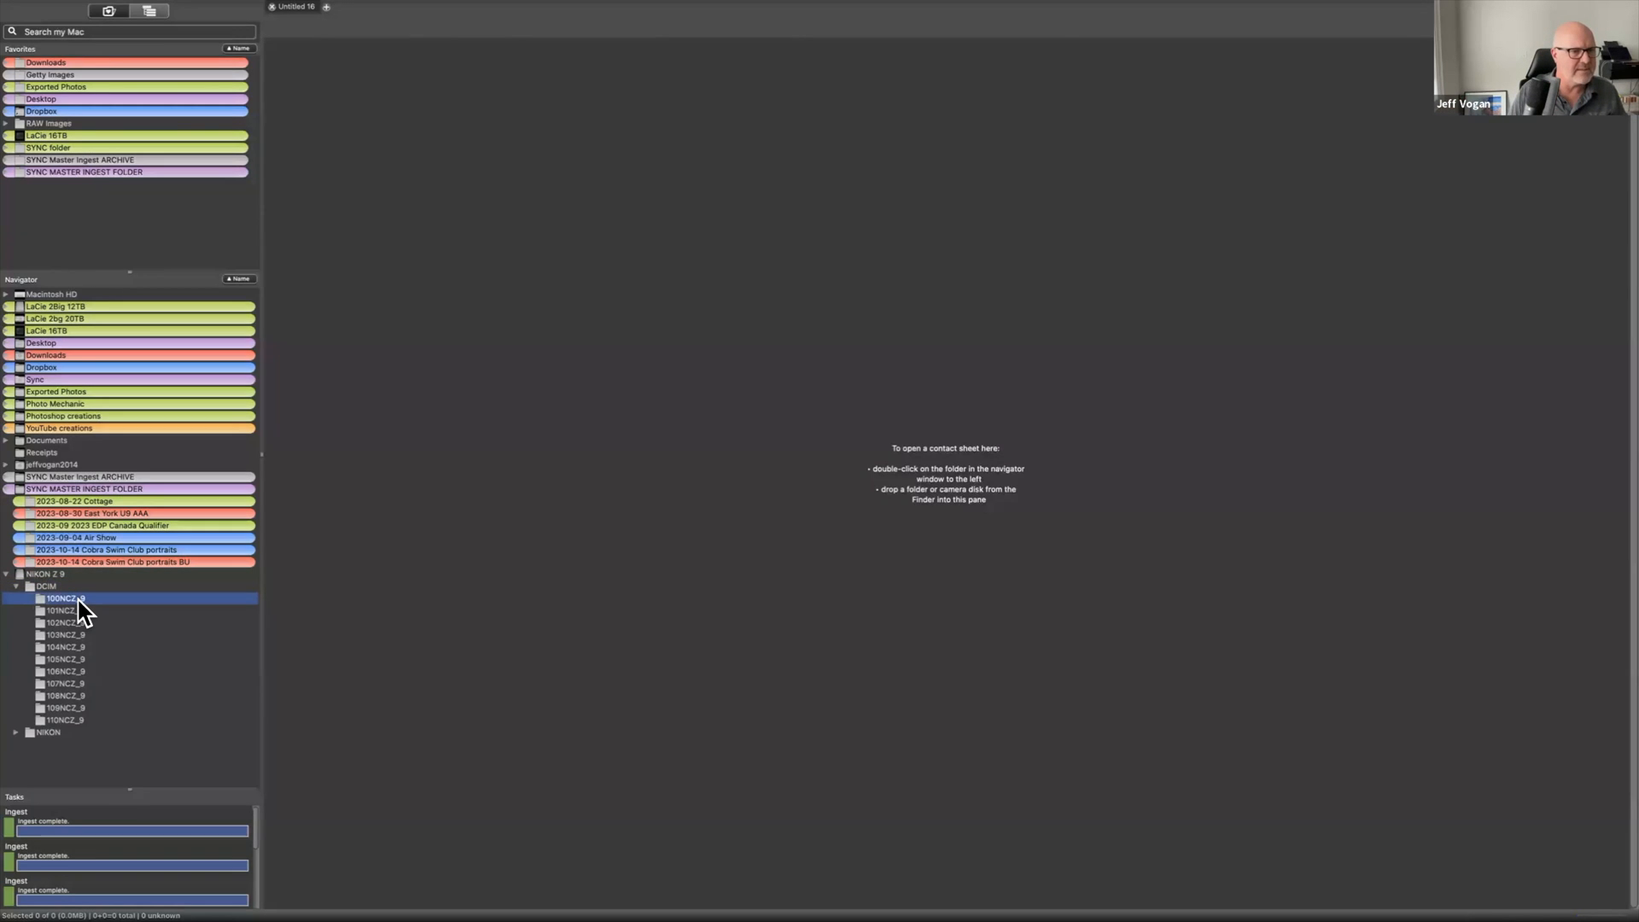
pyautogui.doubleClick(79, 603)
pyautogui.doubleClick(99, 610)
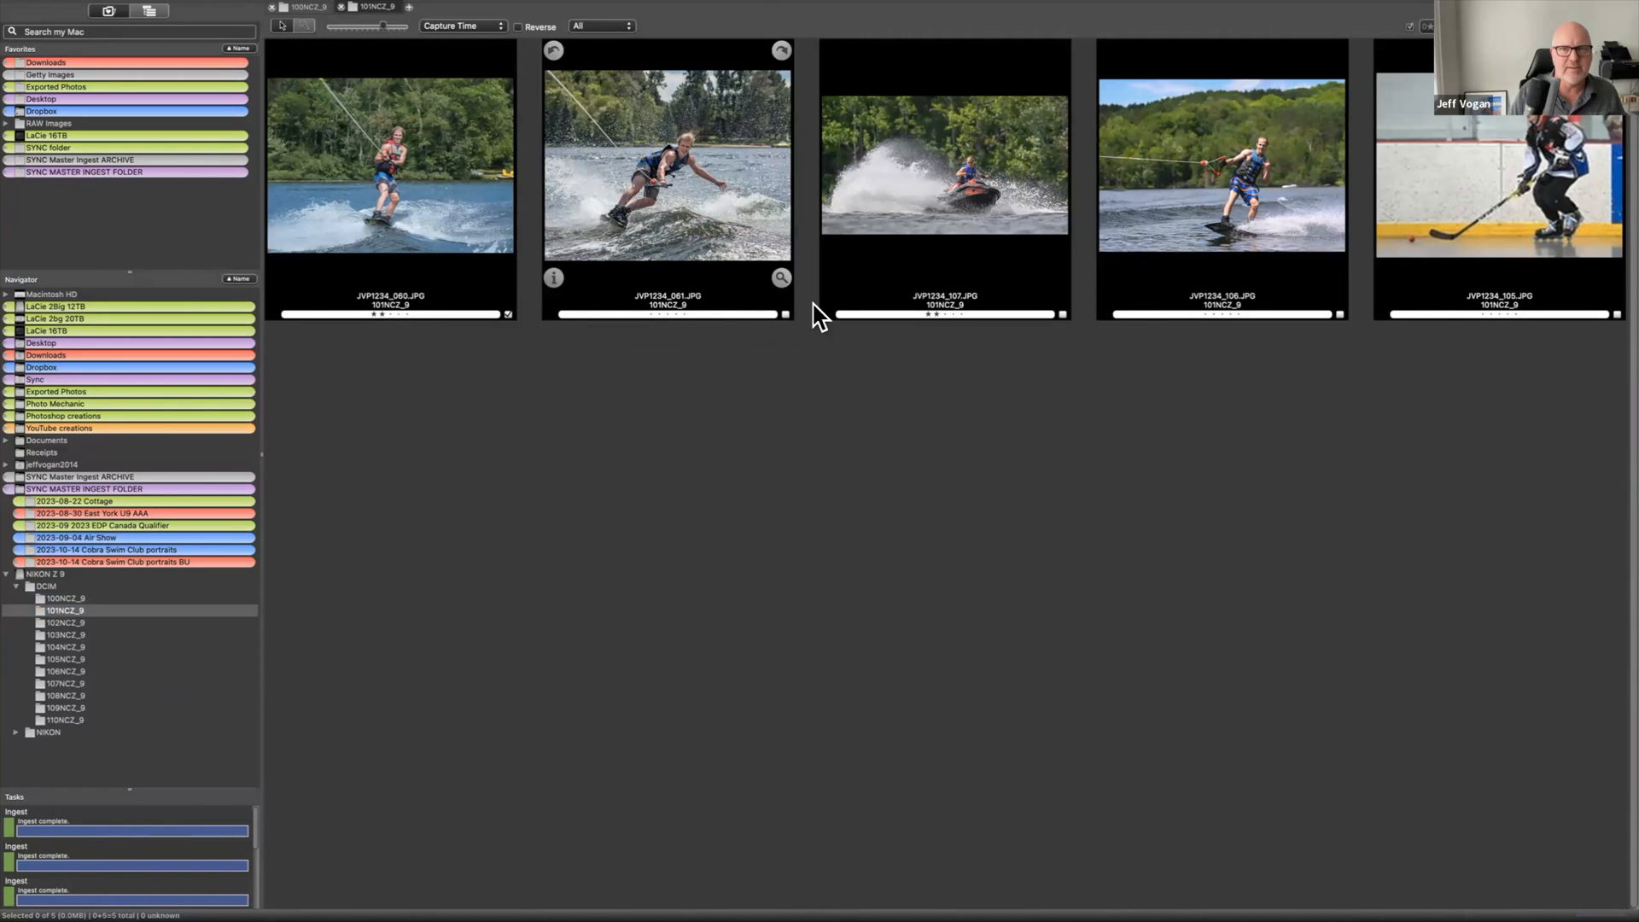
pyautogui.click(277, 276)
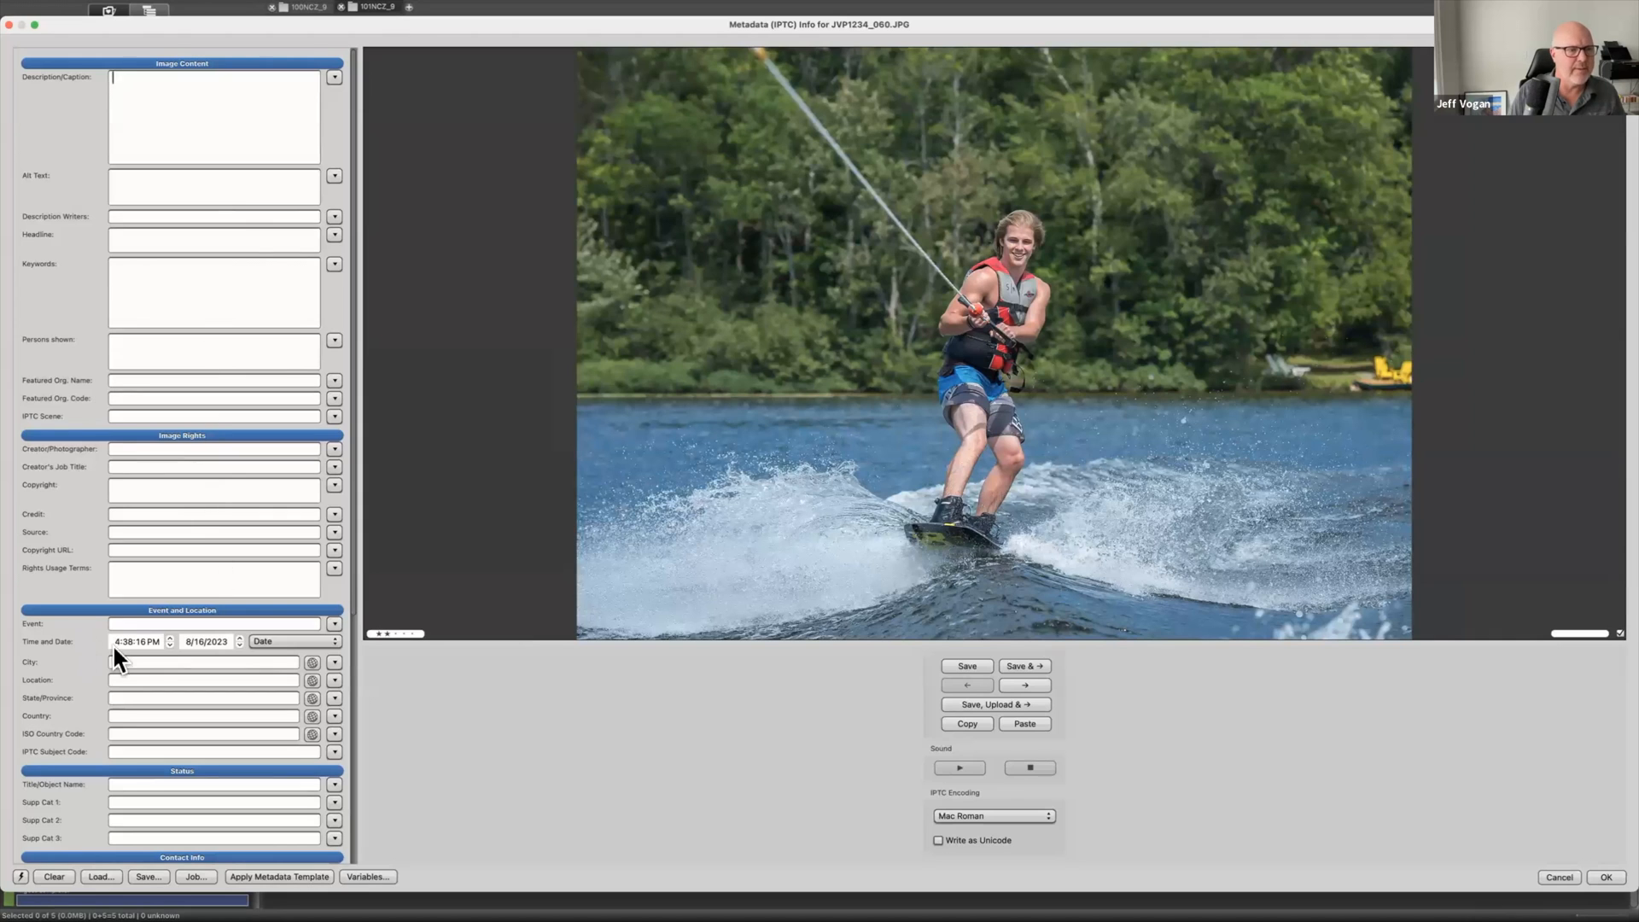
pyautogui.press('Escape')
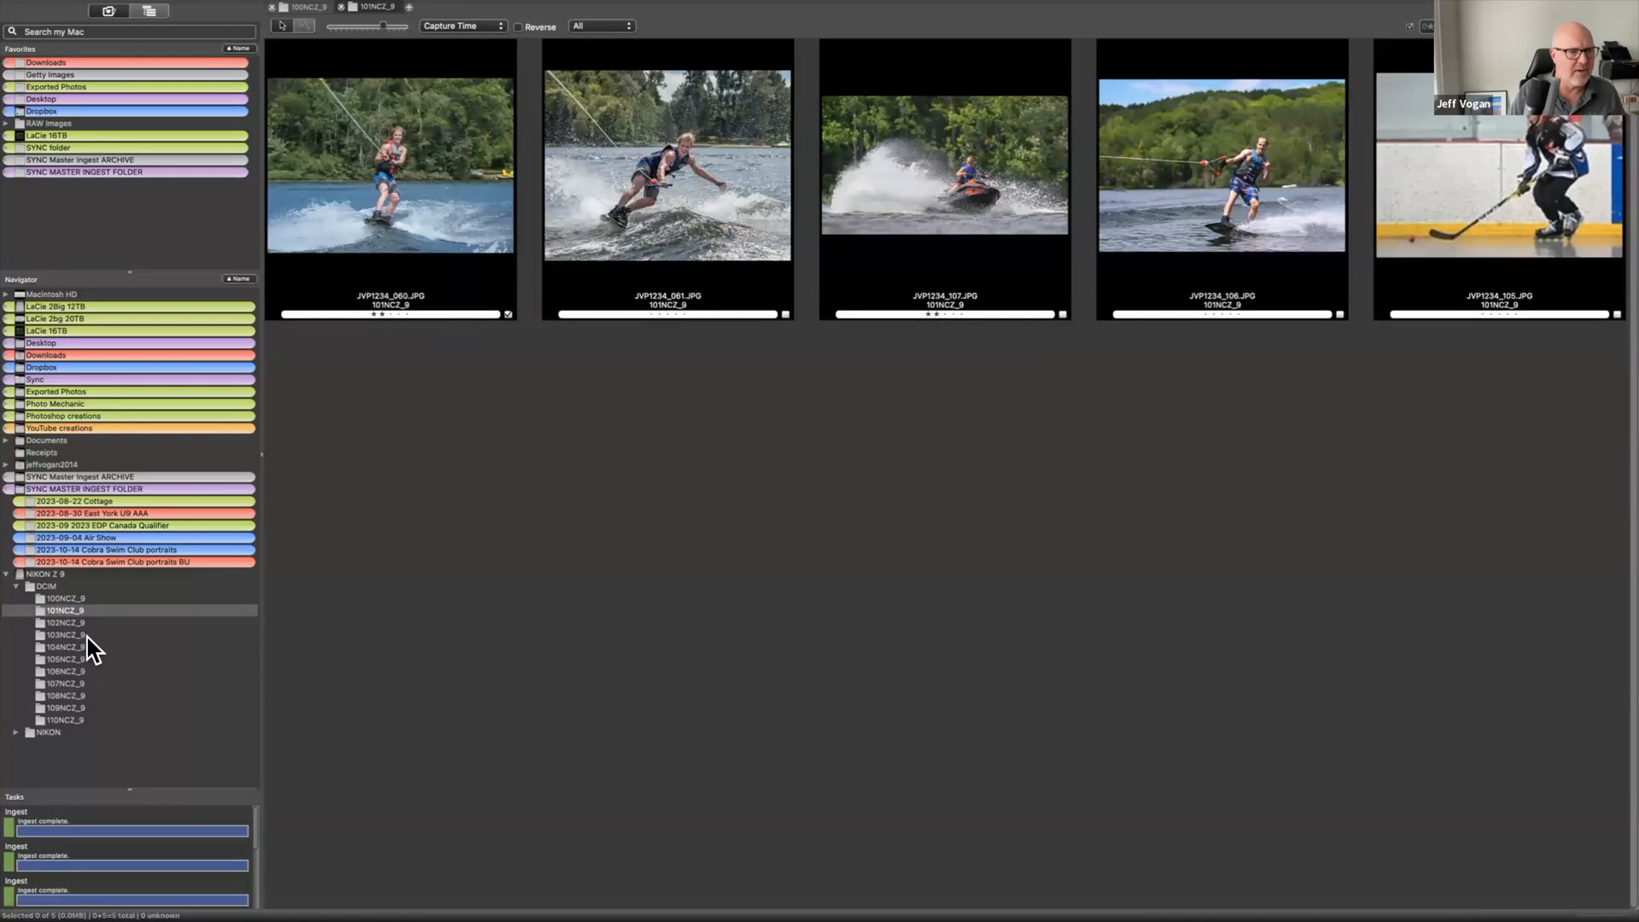
# View the contact sheets of card folders 103NCZ_9 and 104NCZ_9
pyautogui.click(88, 638)
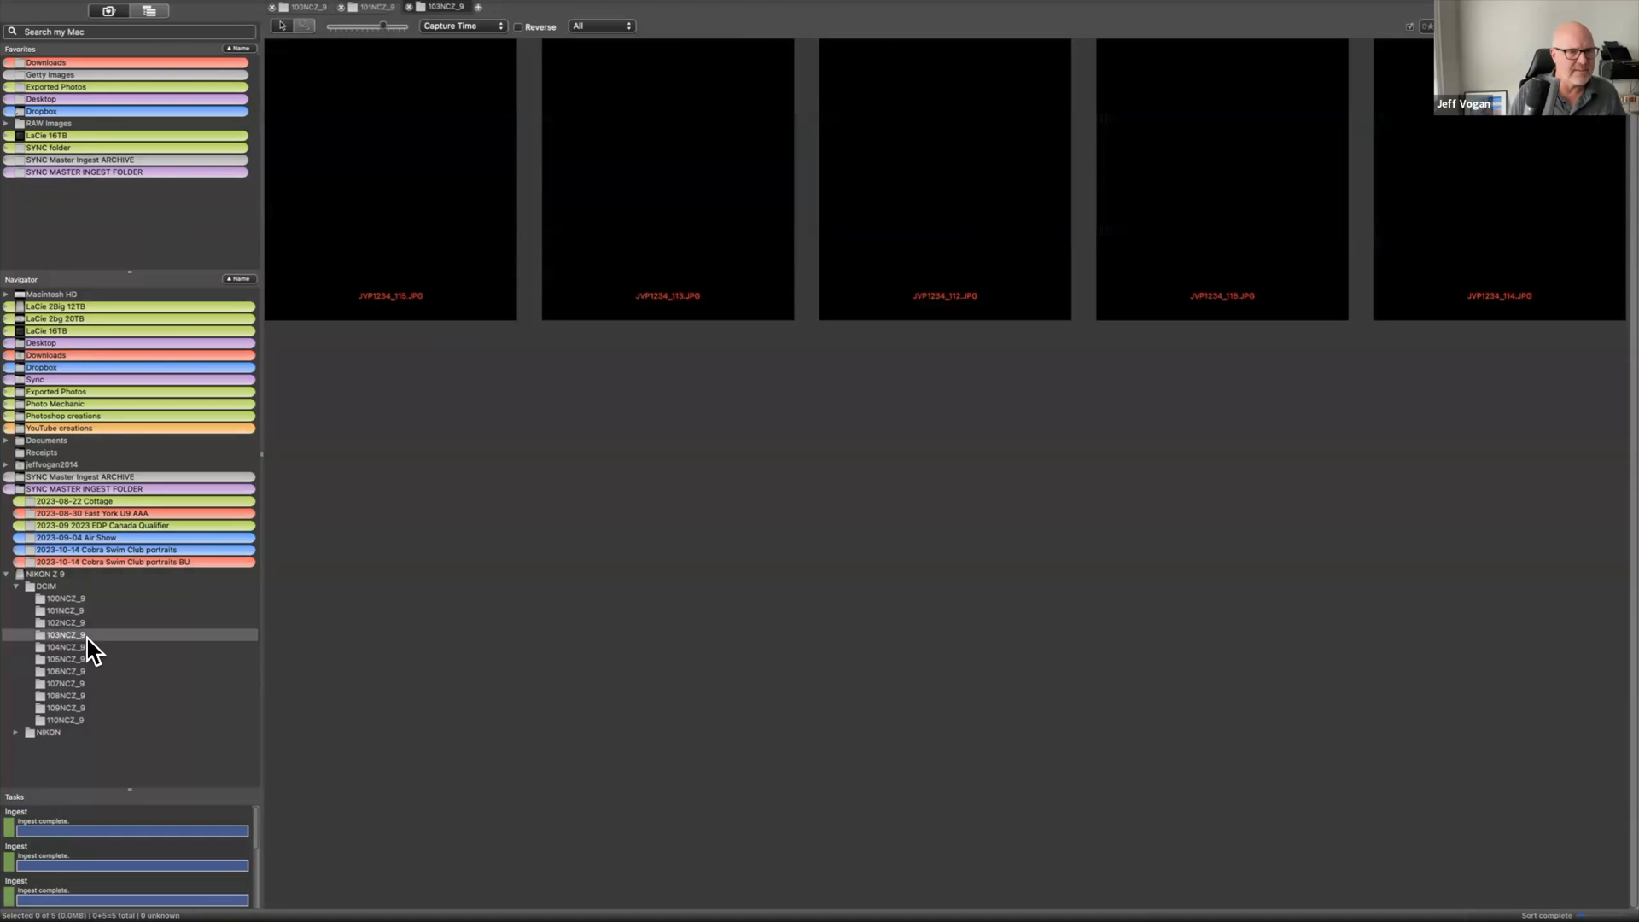
pyautogui.click(86, 646)
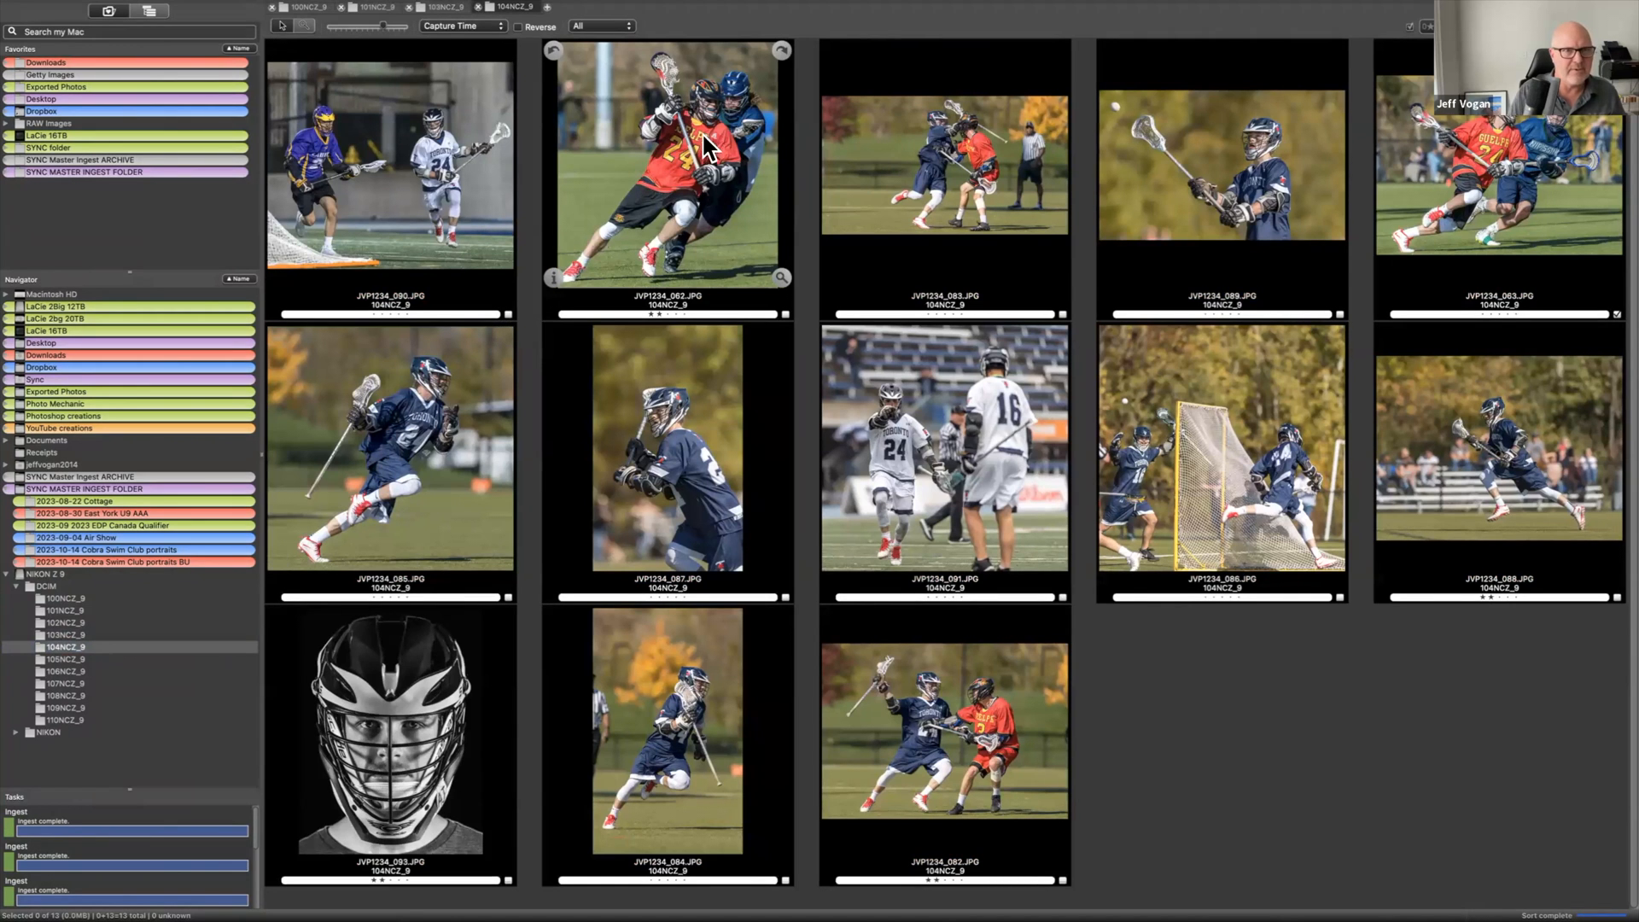
pyautogui.click(275, 560)
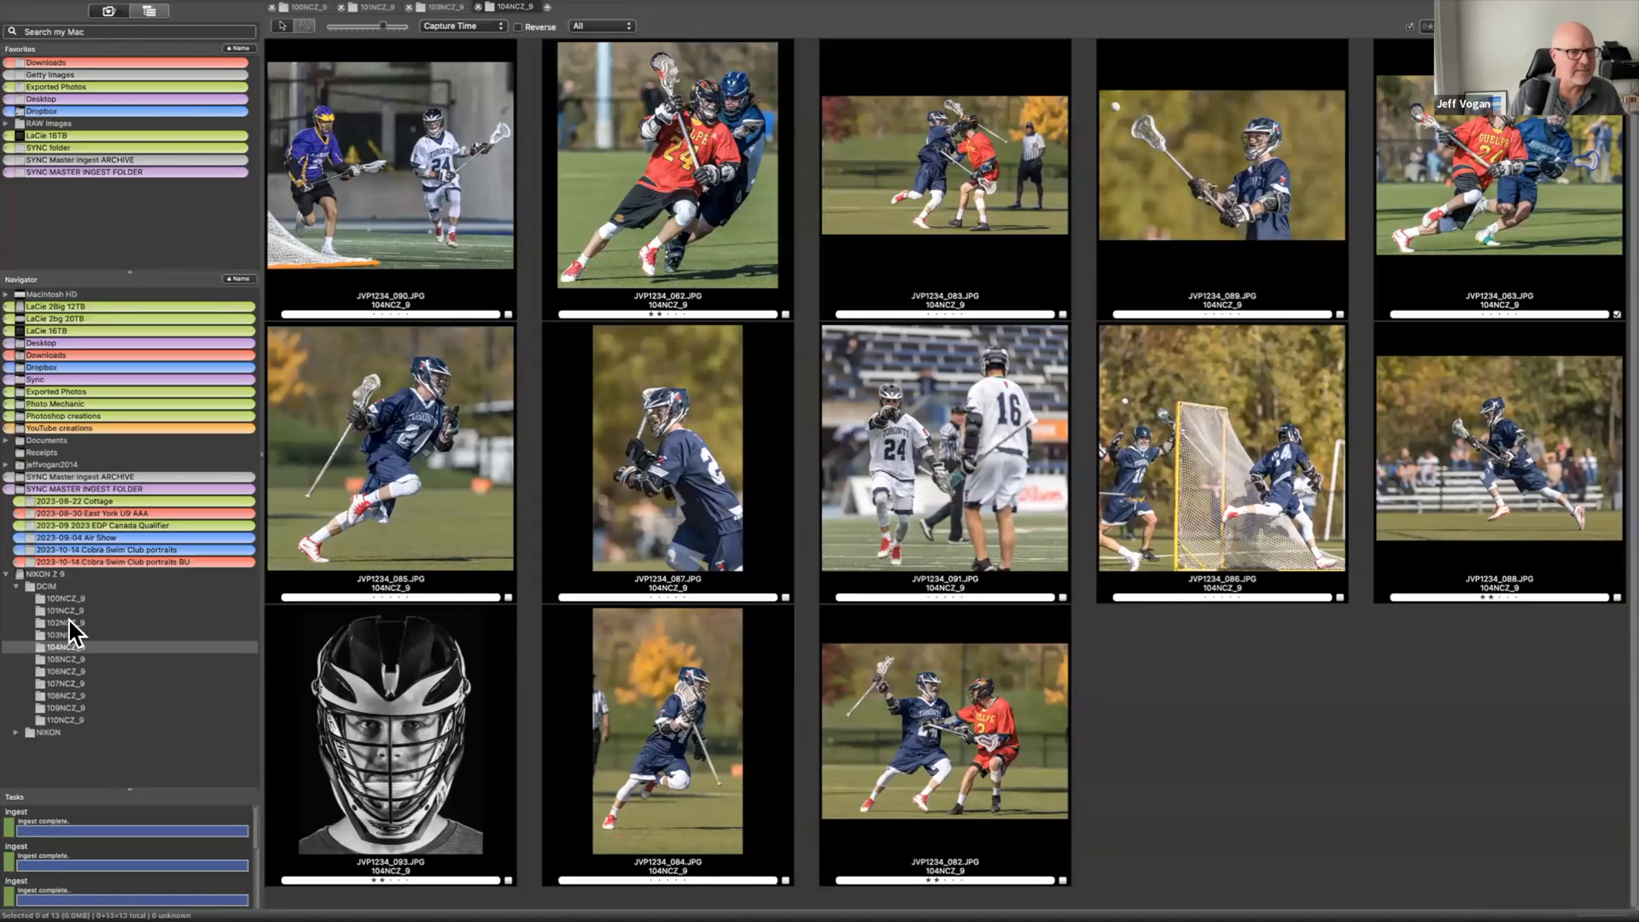
pyautogui.click(70, 622)
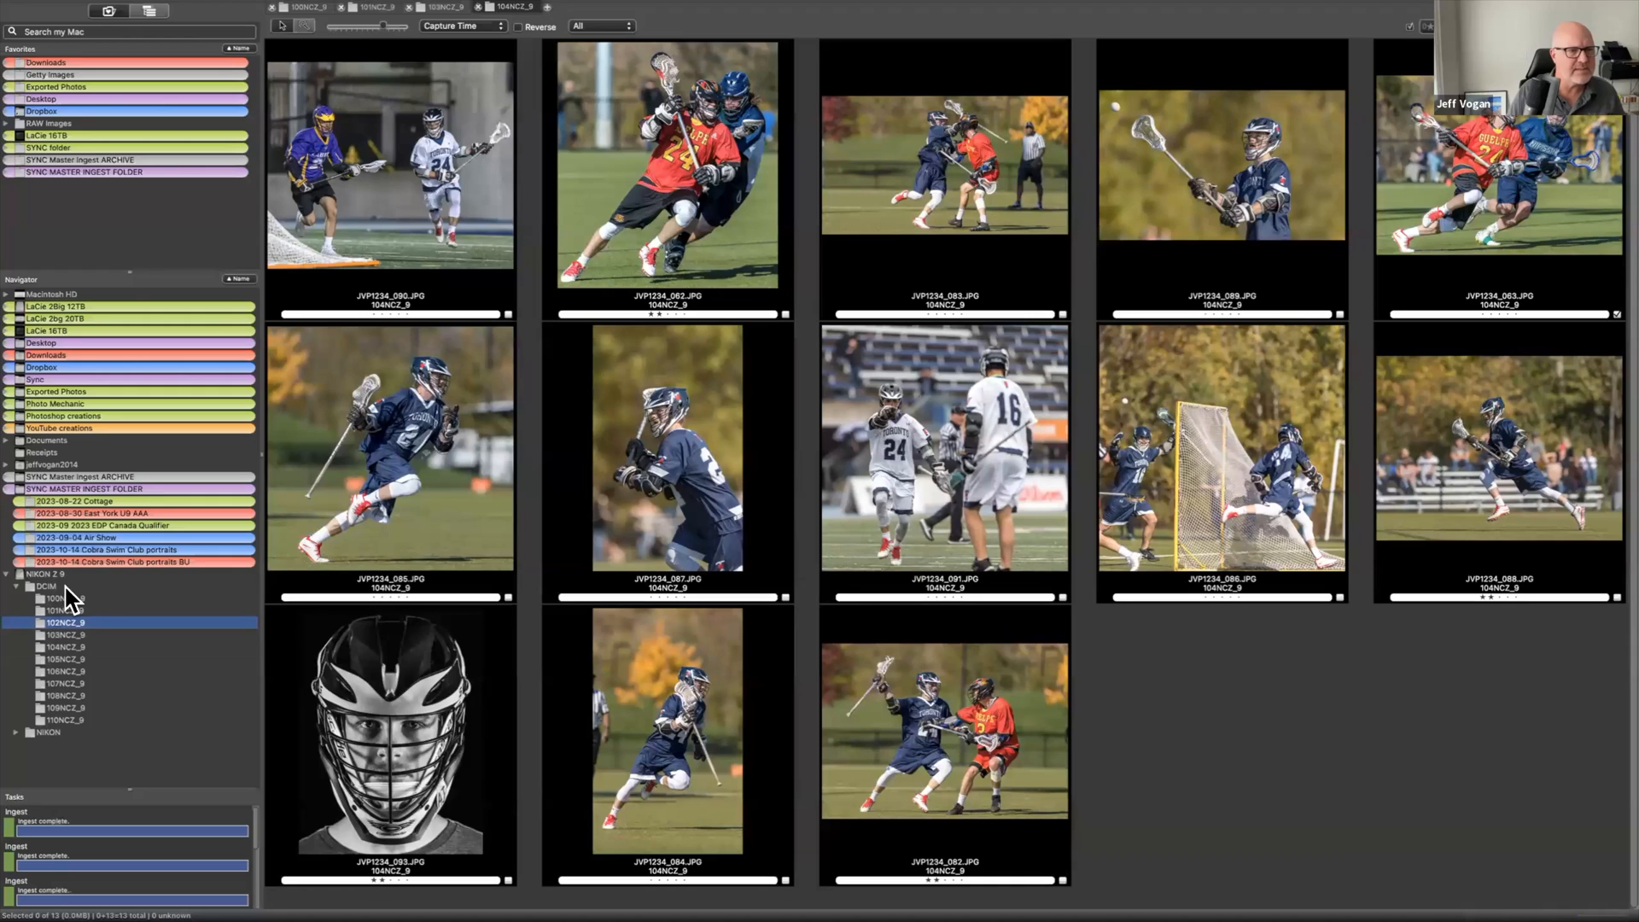
# Eject the NIKON Z 9 card from the navigator
pyautogui.click(67, 584)
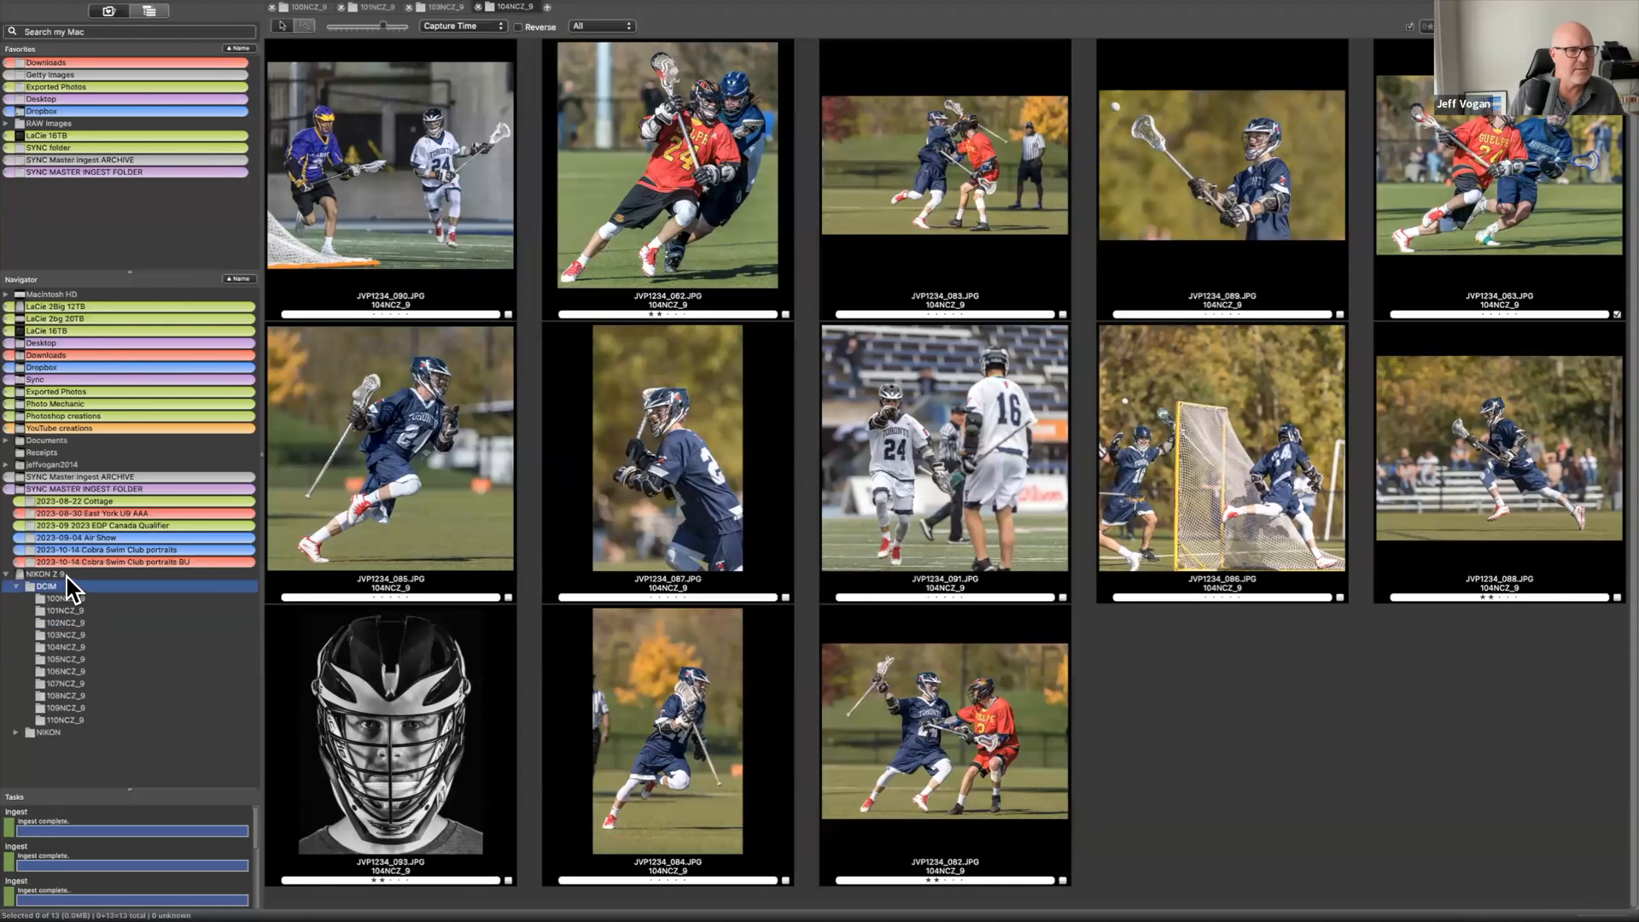
pyautogui.rightClick(67, 577)
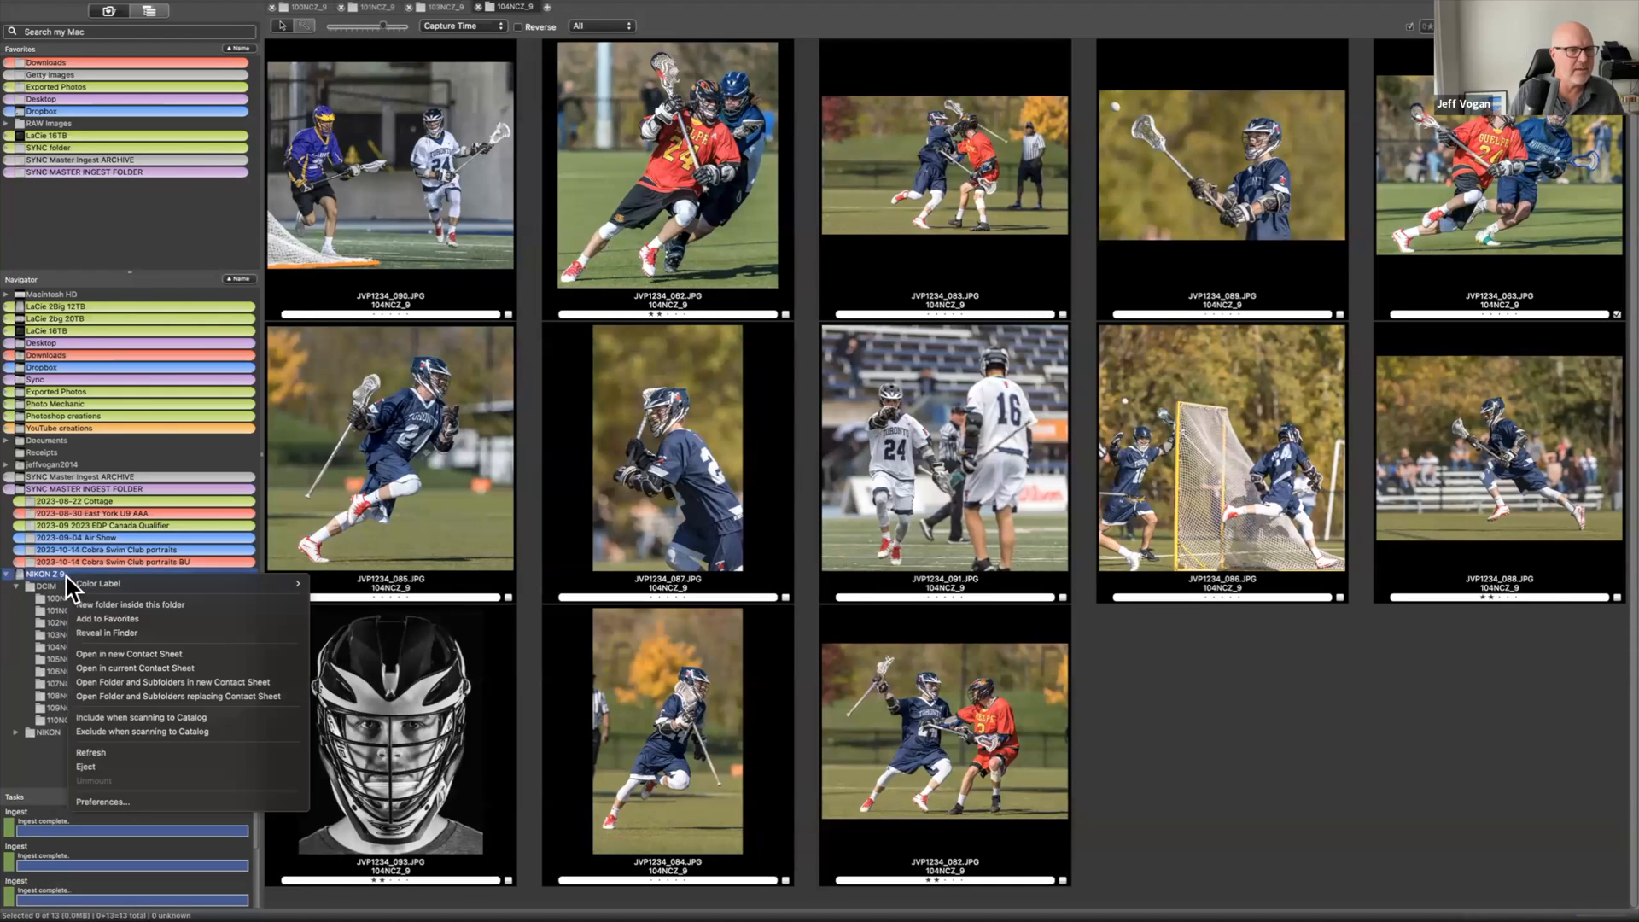
pyautogui.click(141, 768)
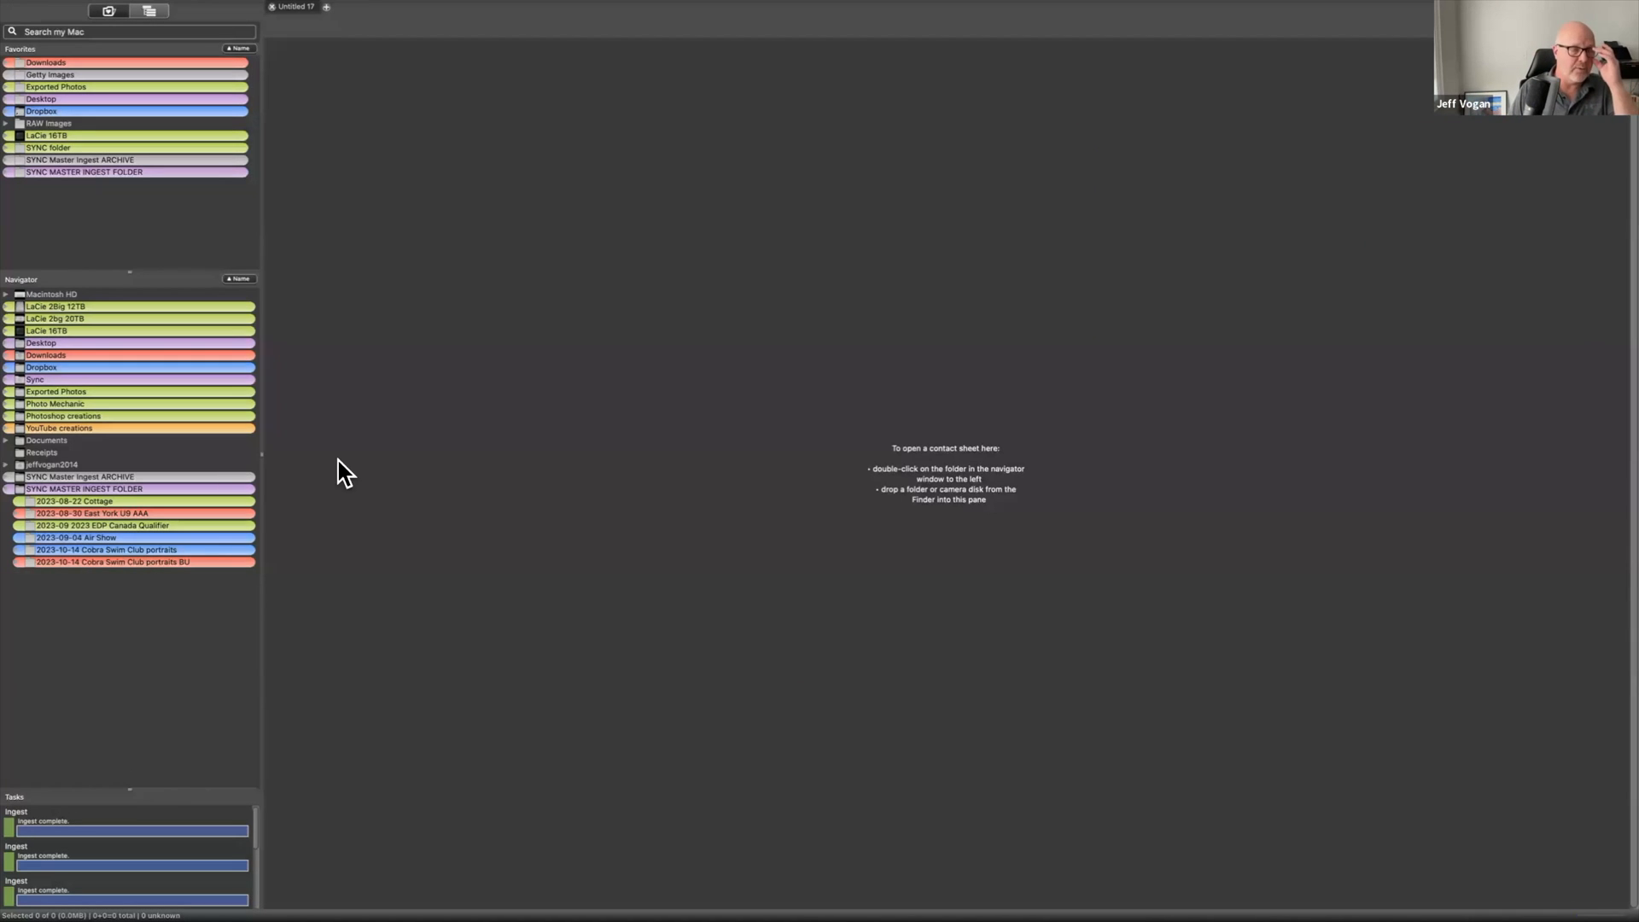
# Load the saved ingest snapshot 00, "Start with this basic ingest", into the Ingest settings
pyautogui.press('super+g')
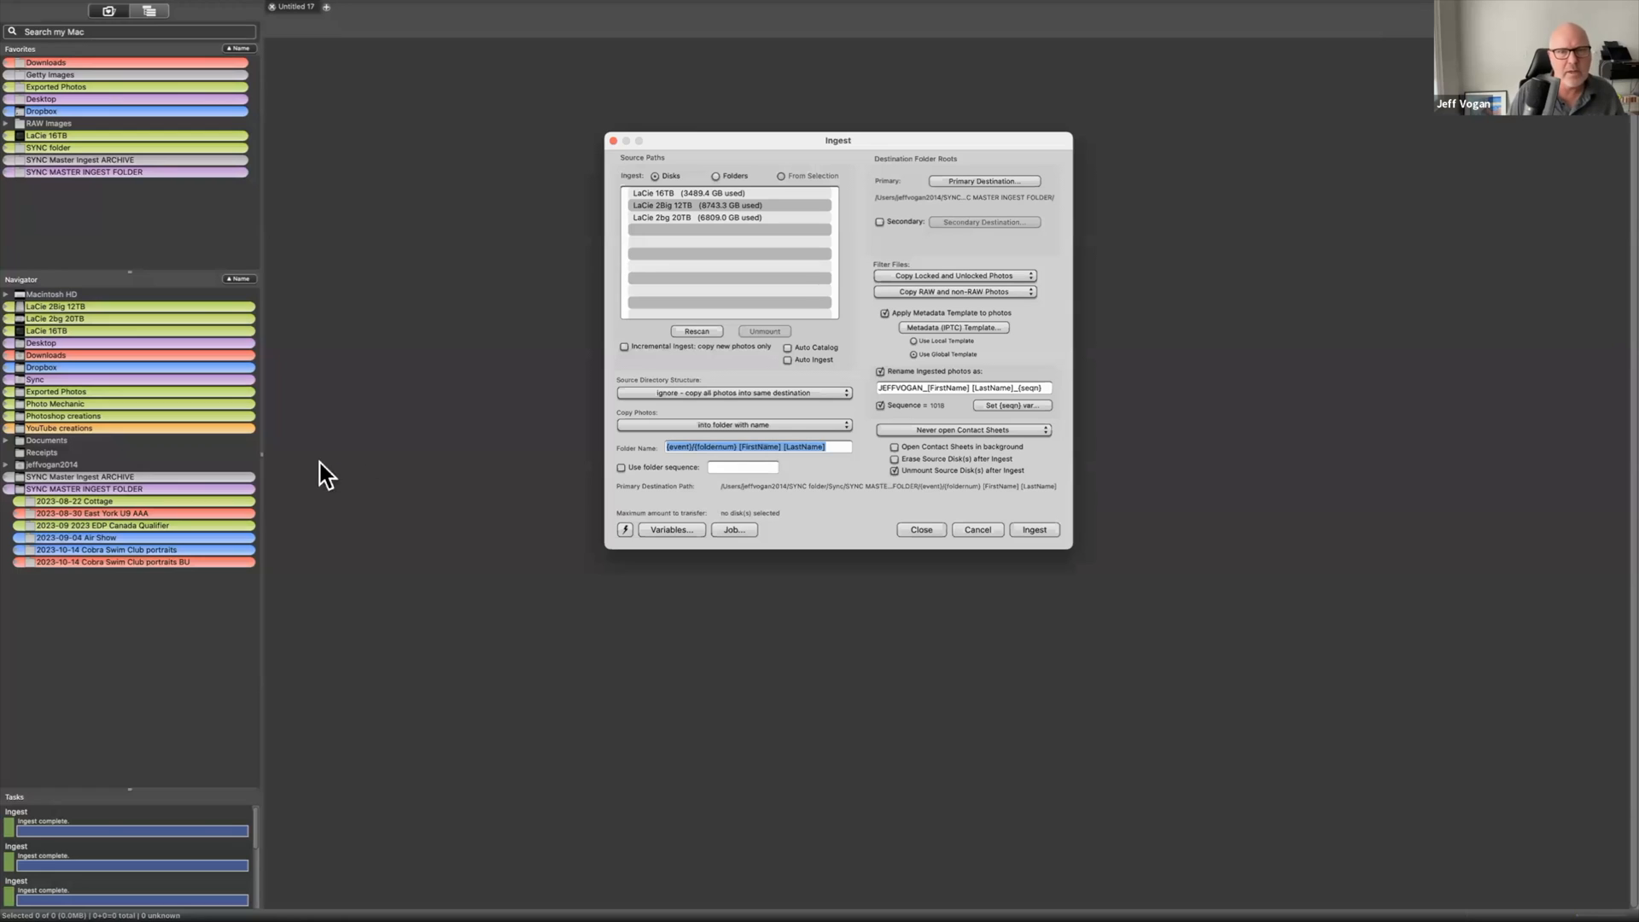
pyautogui.click(626, 529)
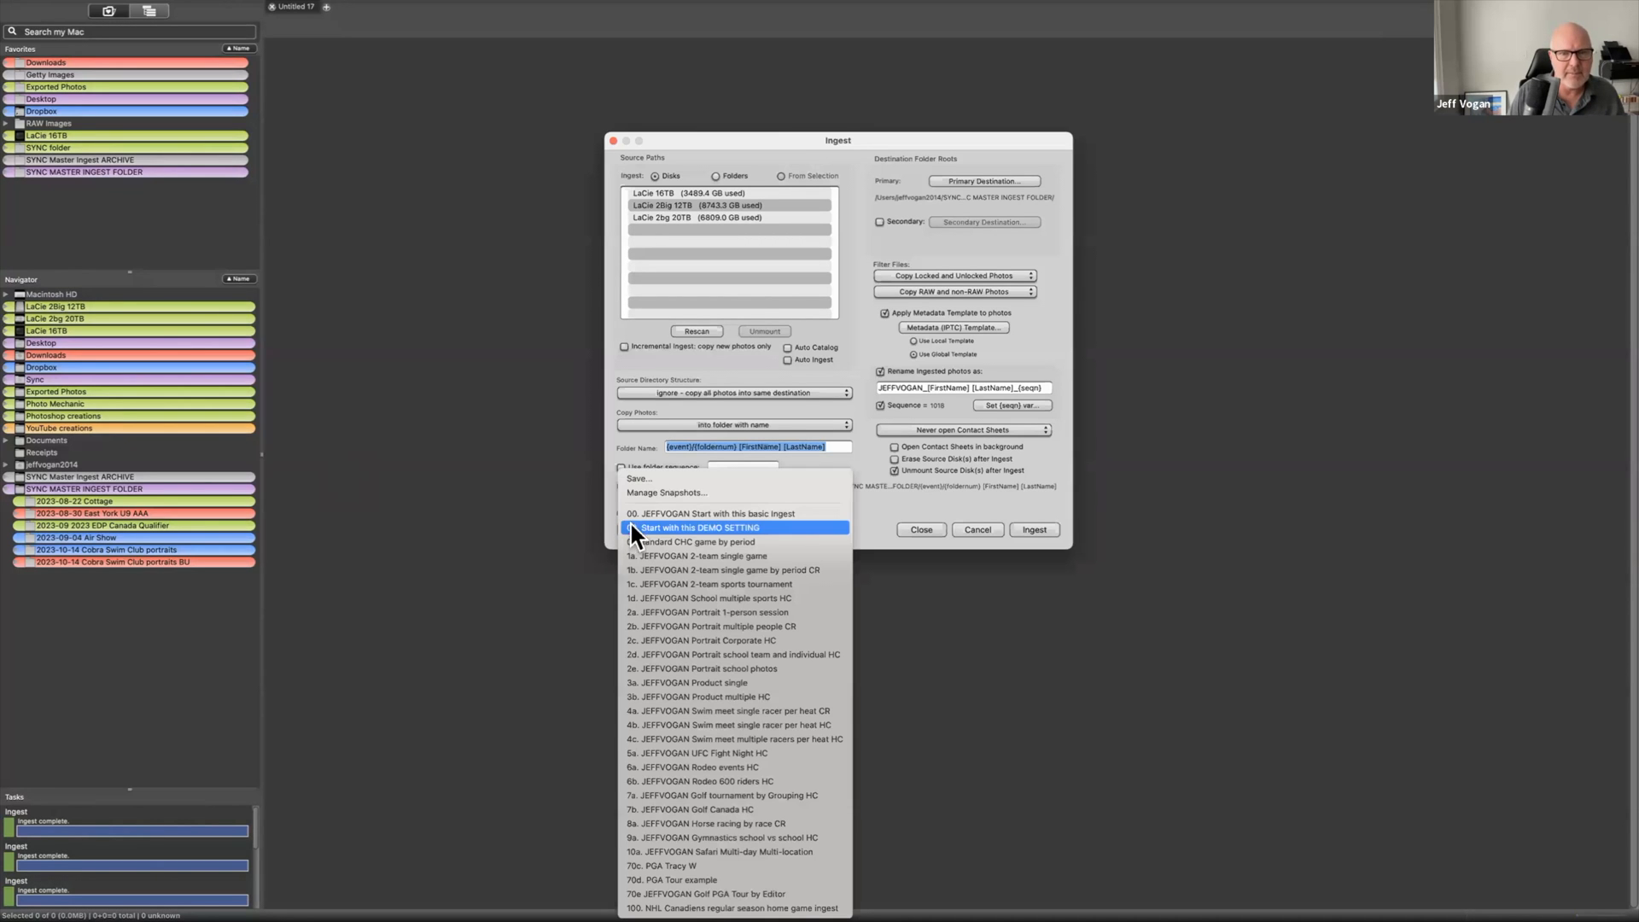
pyautogui.click(634, 514)
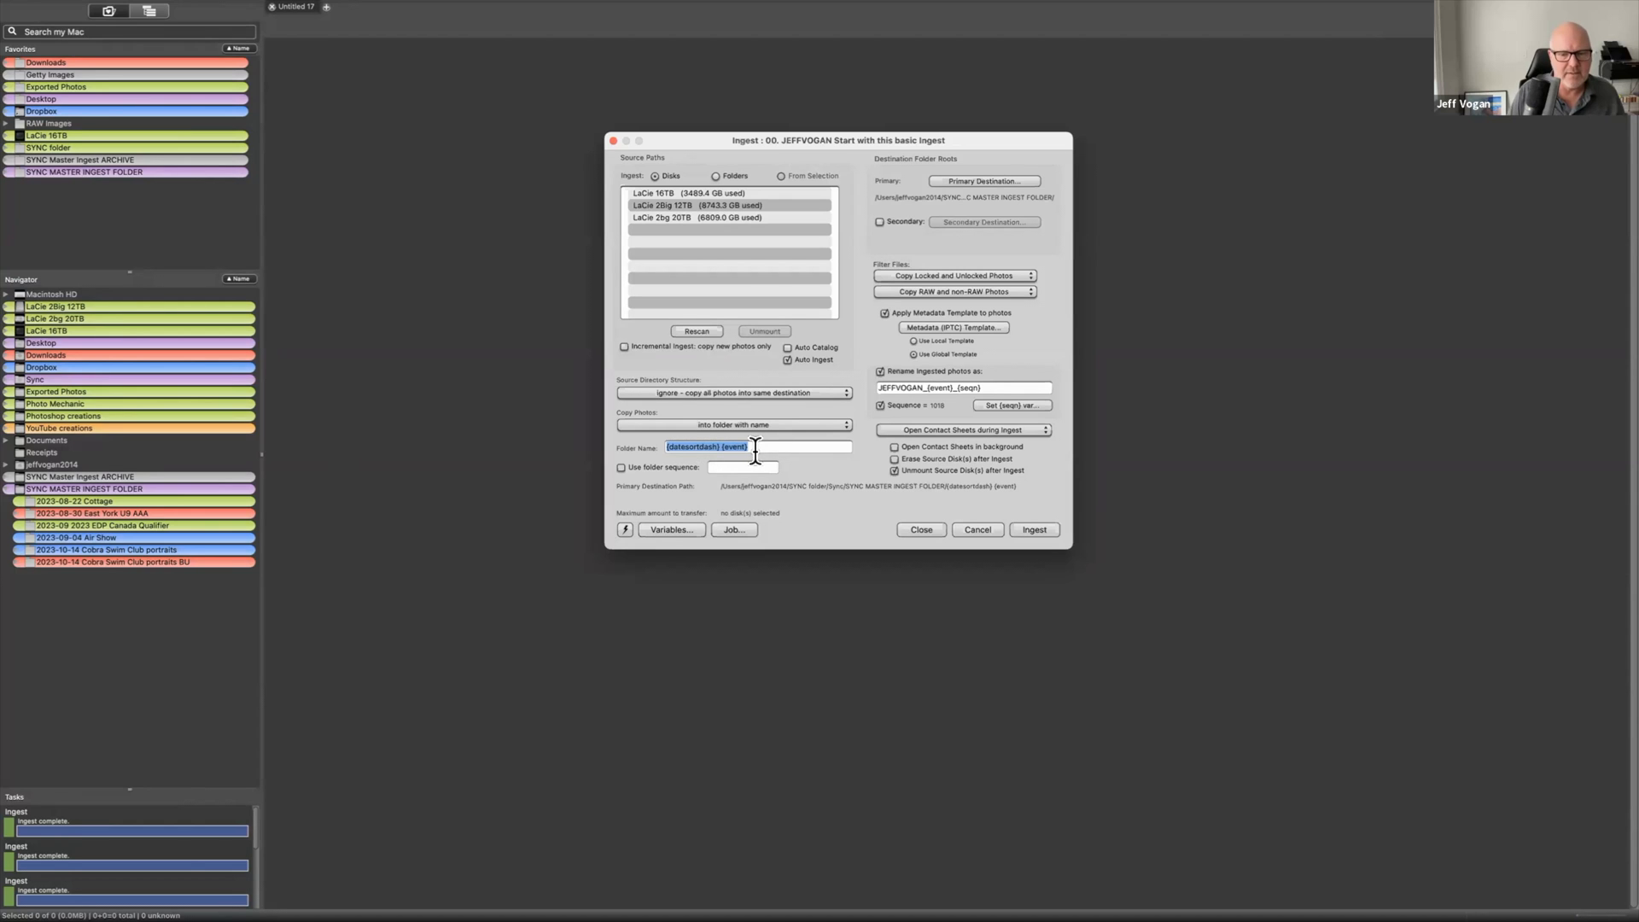
# Open the ingest's IPTC metadata template and load saved snapshot 0, "Start with this ITPC template"
pyautogui.click(939, 327)
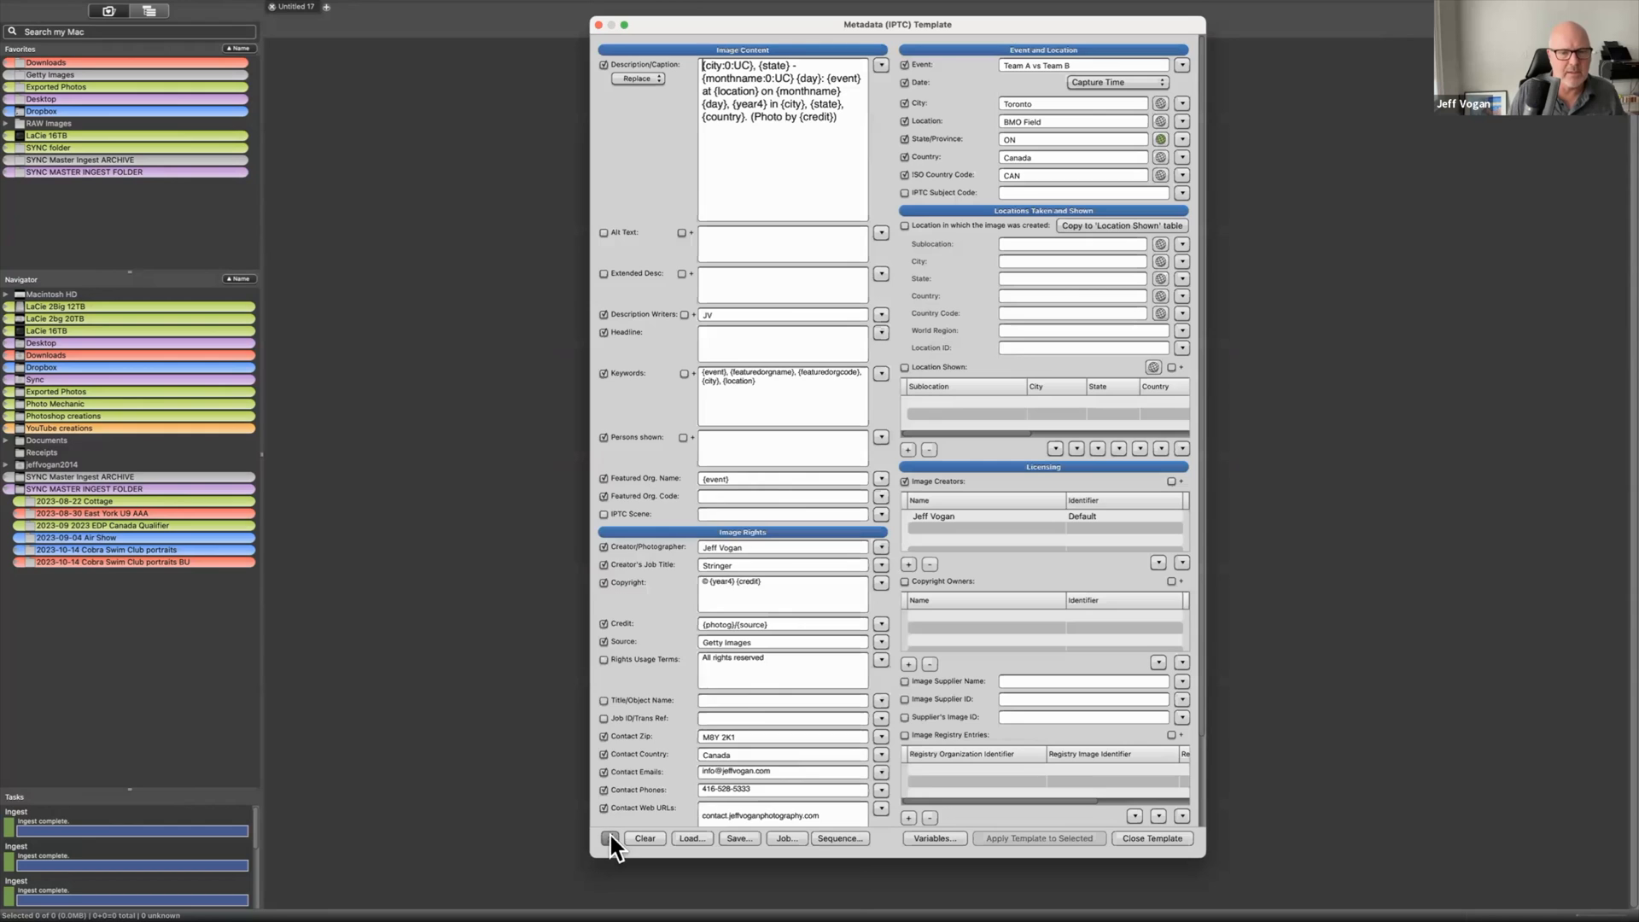
pyautogui.click(611, 837)
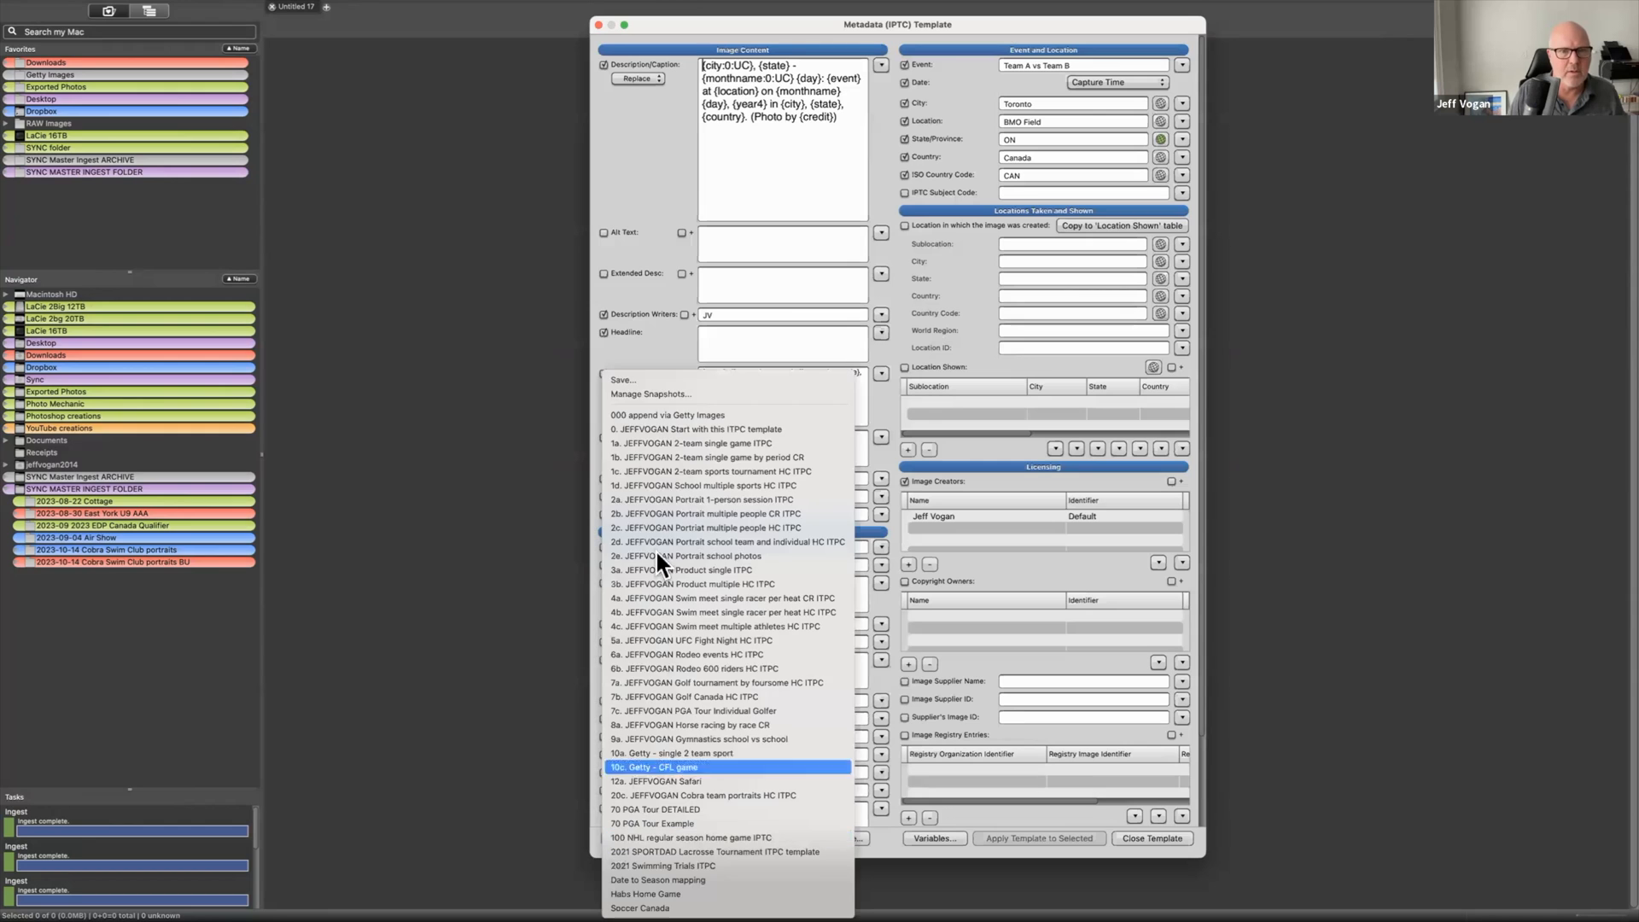
pyautogui.click(678, 429)
pyautogui.click(611, 835)
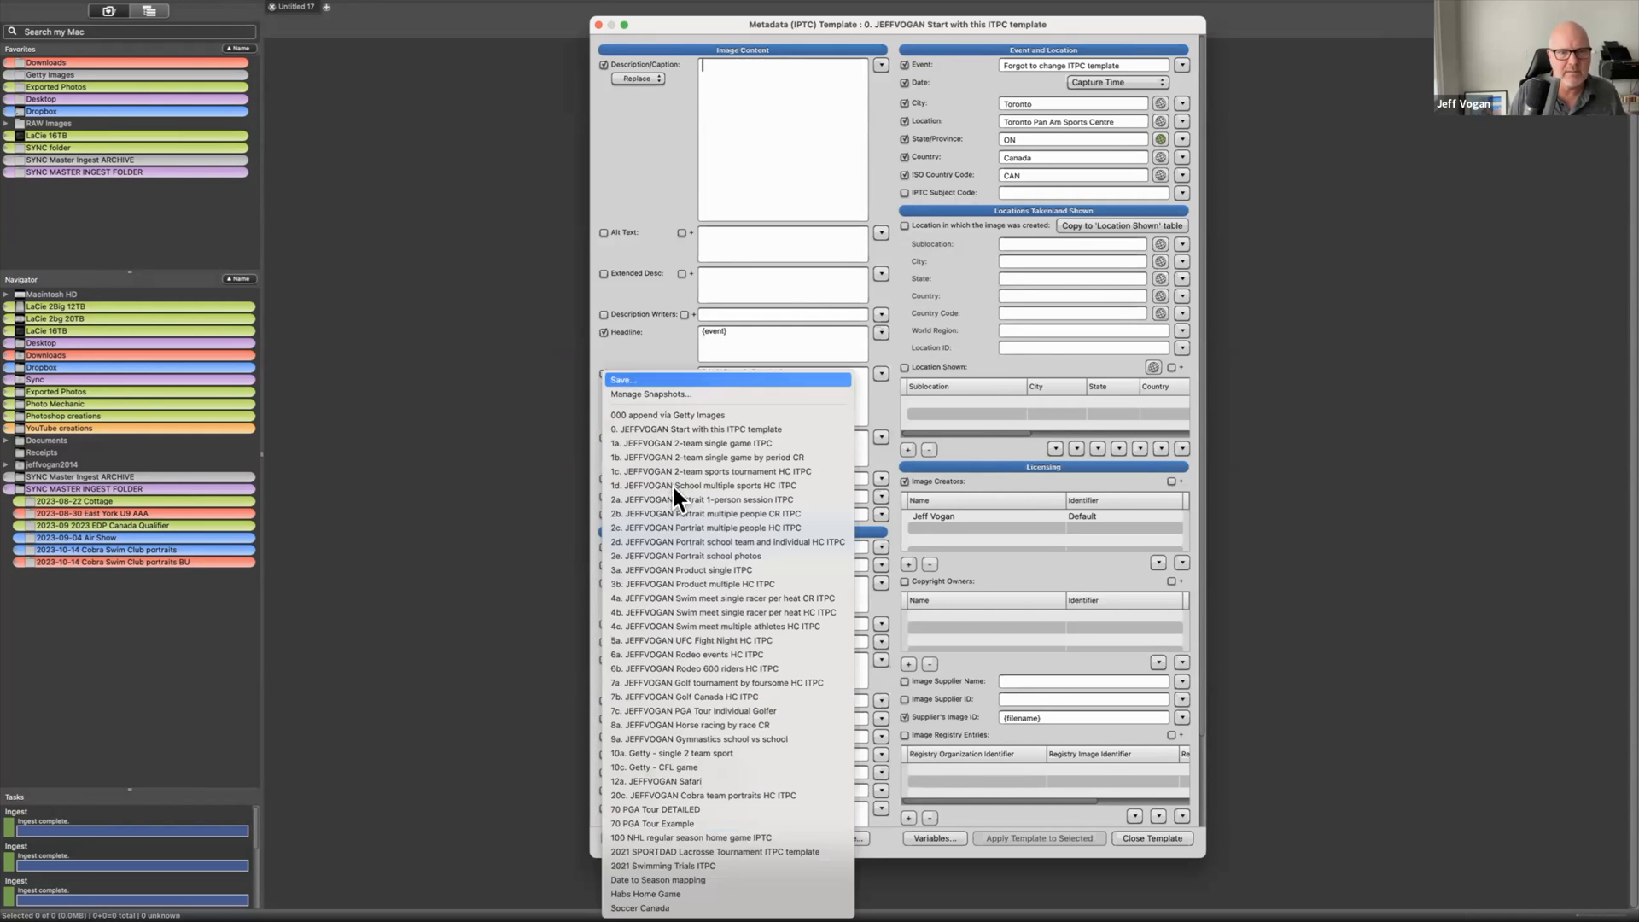
pyautogui.click(500, 446)
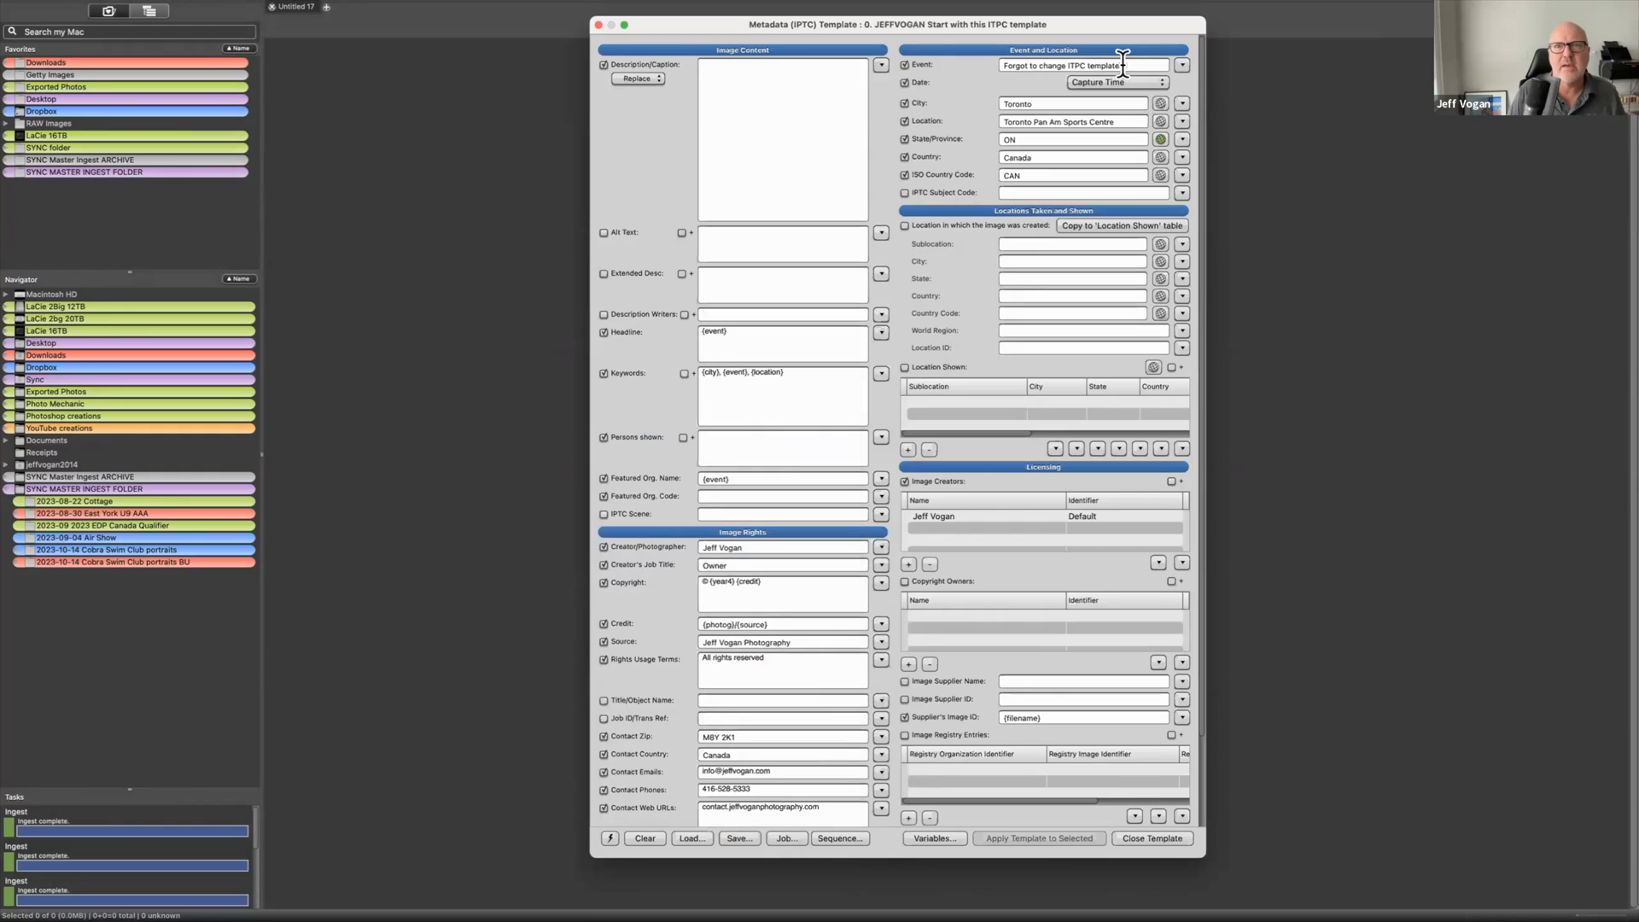
# Set the metadata template's Event to "Camera Bits 201"
pyautogui.moveTo(1127, 64); pyautogui.dragTo(925, 57)
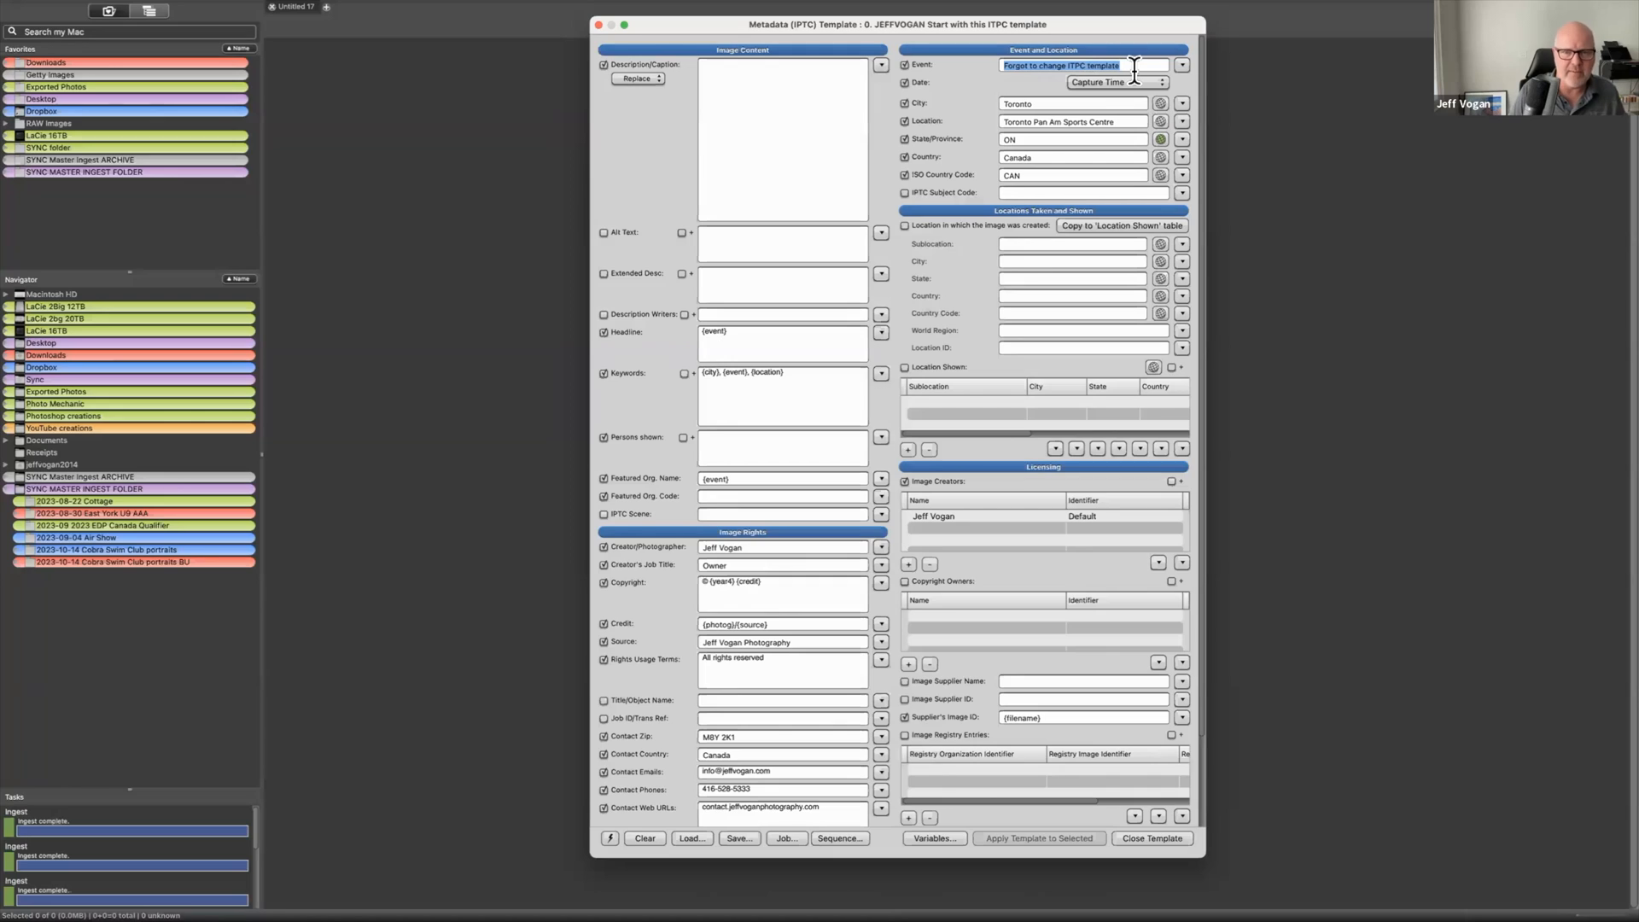
pyautogui.write('Camera Bits 201')
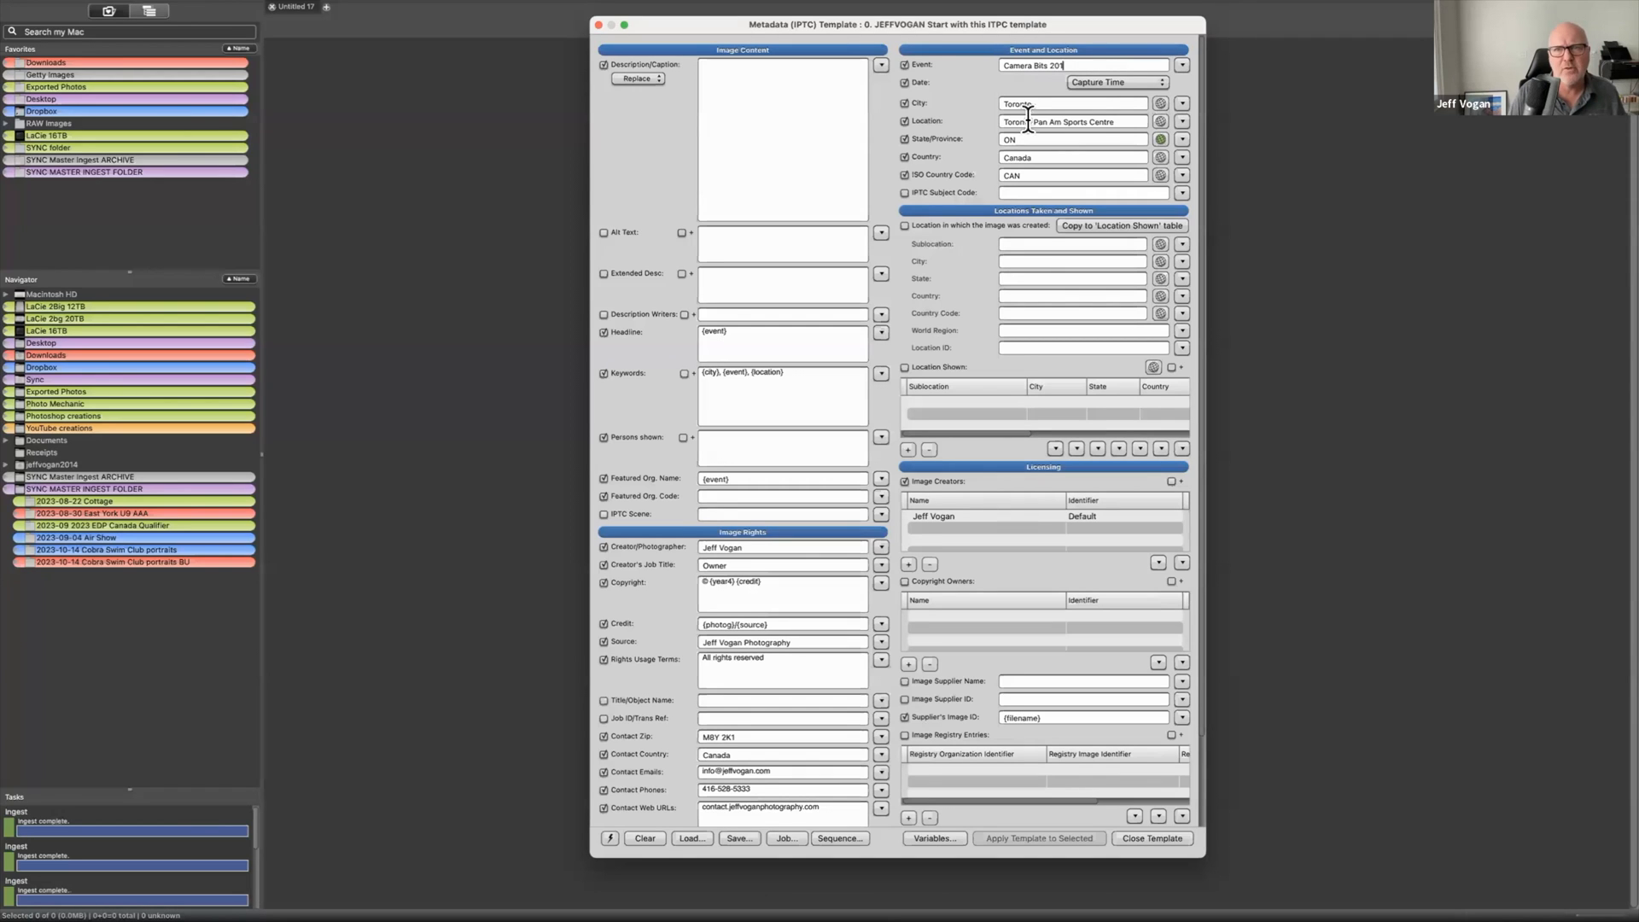
# Close the IPTC metadata template and the Ingest settings, keeping the configured values
pyautogui.click(1136, 837)
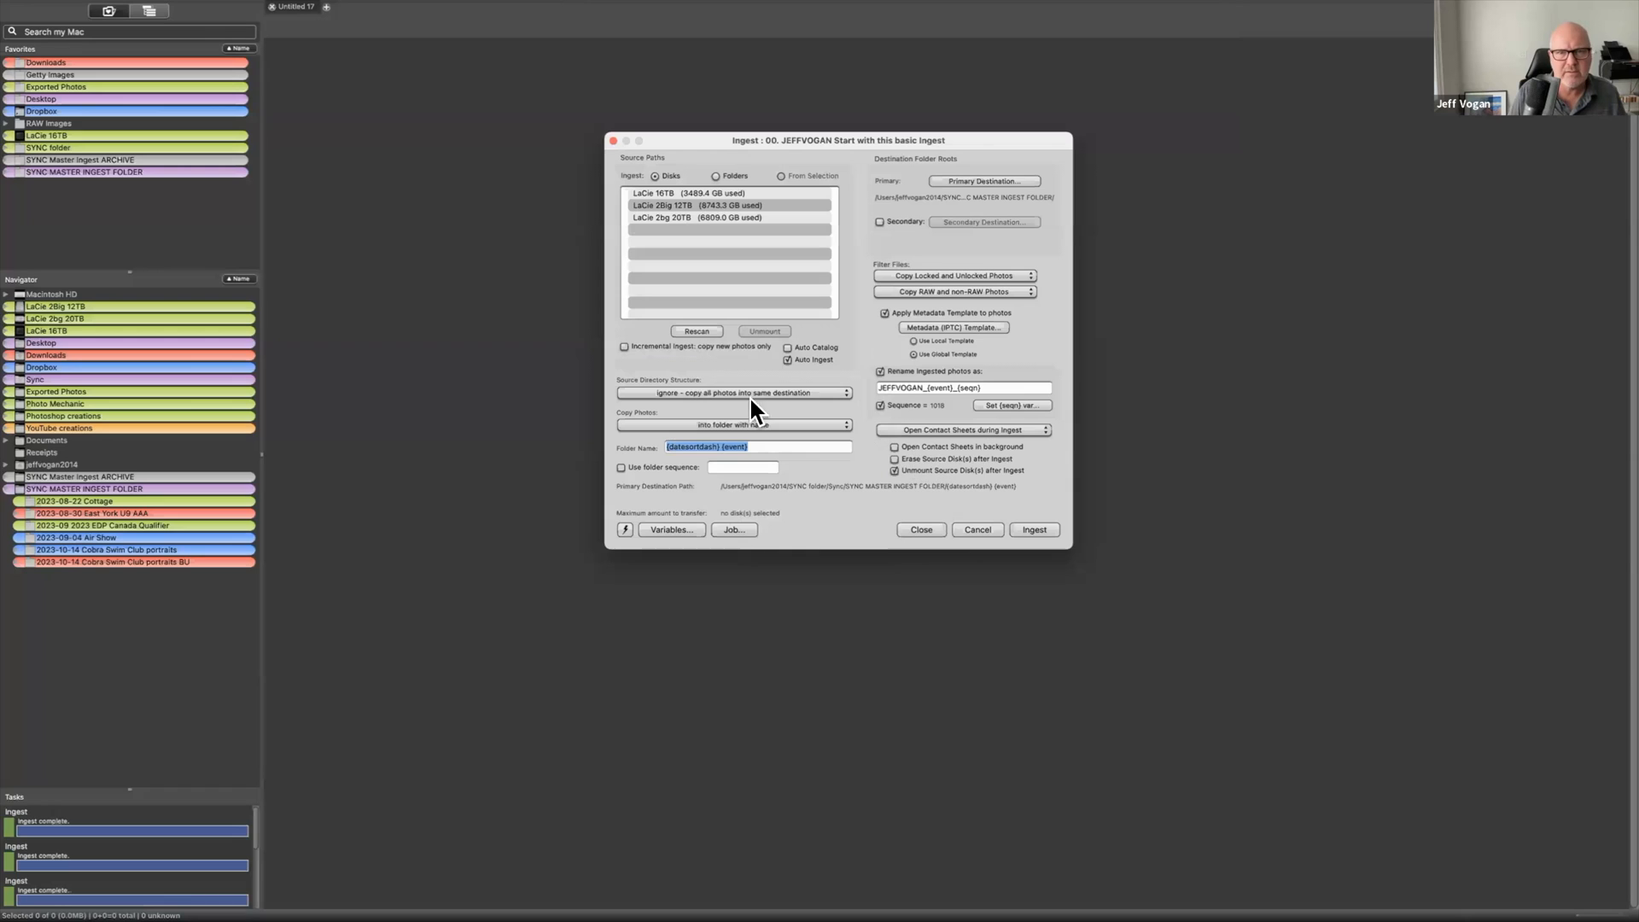
pyautogui.click(919, 529)
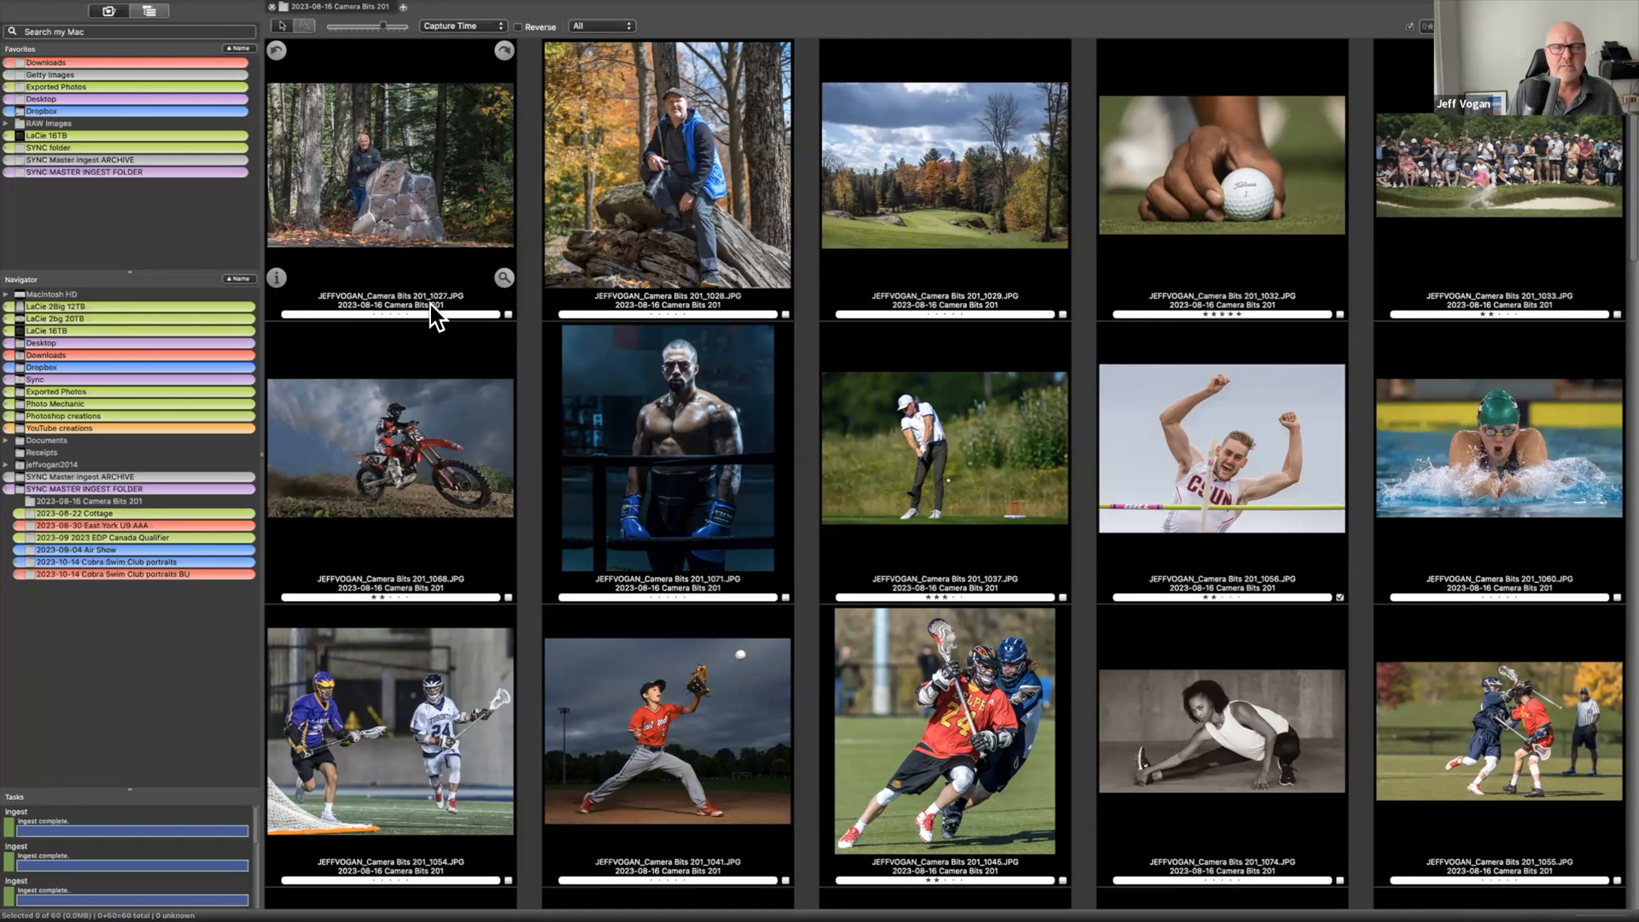
# Reopen the Ingest settings to review the destination folder name and the IPTC metadata template, and close both
pyautogui.press('super+g')
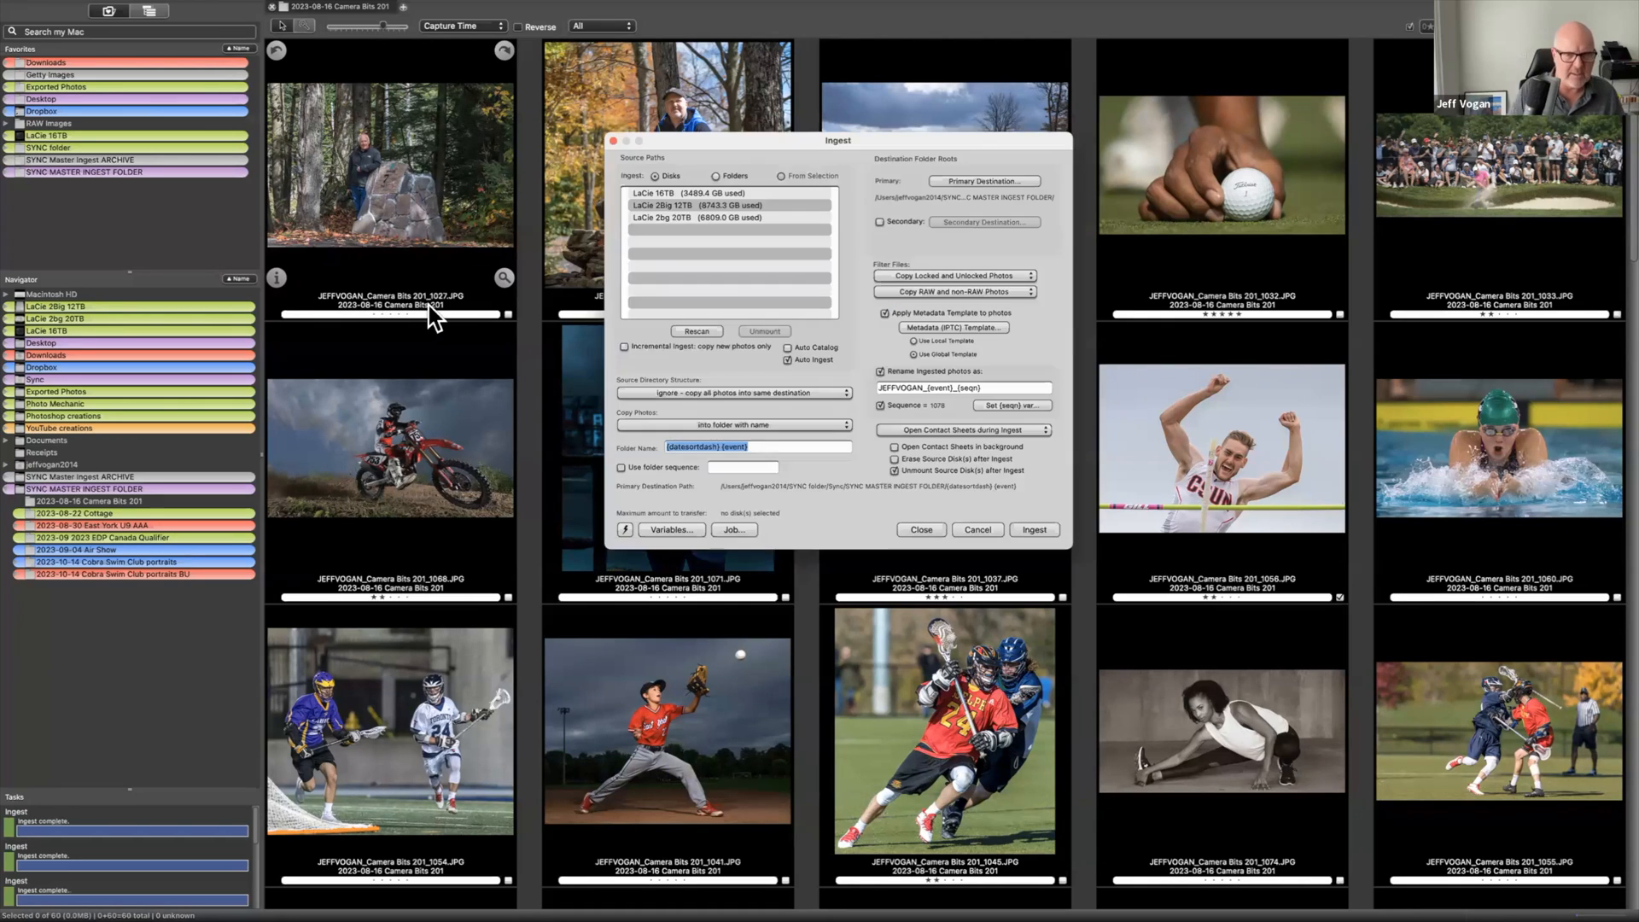
pyautogui.click(700, 447)
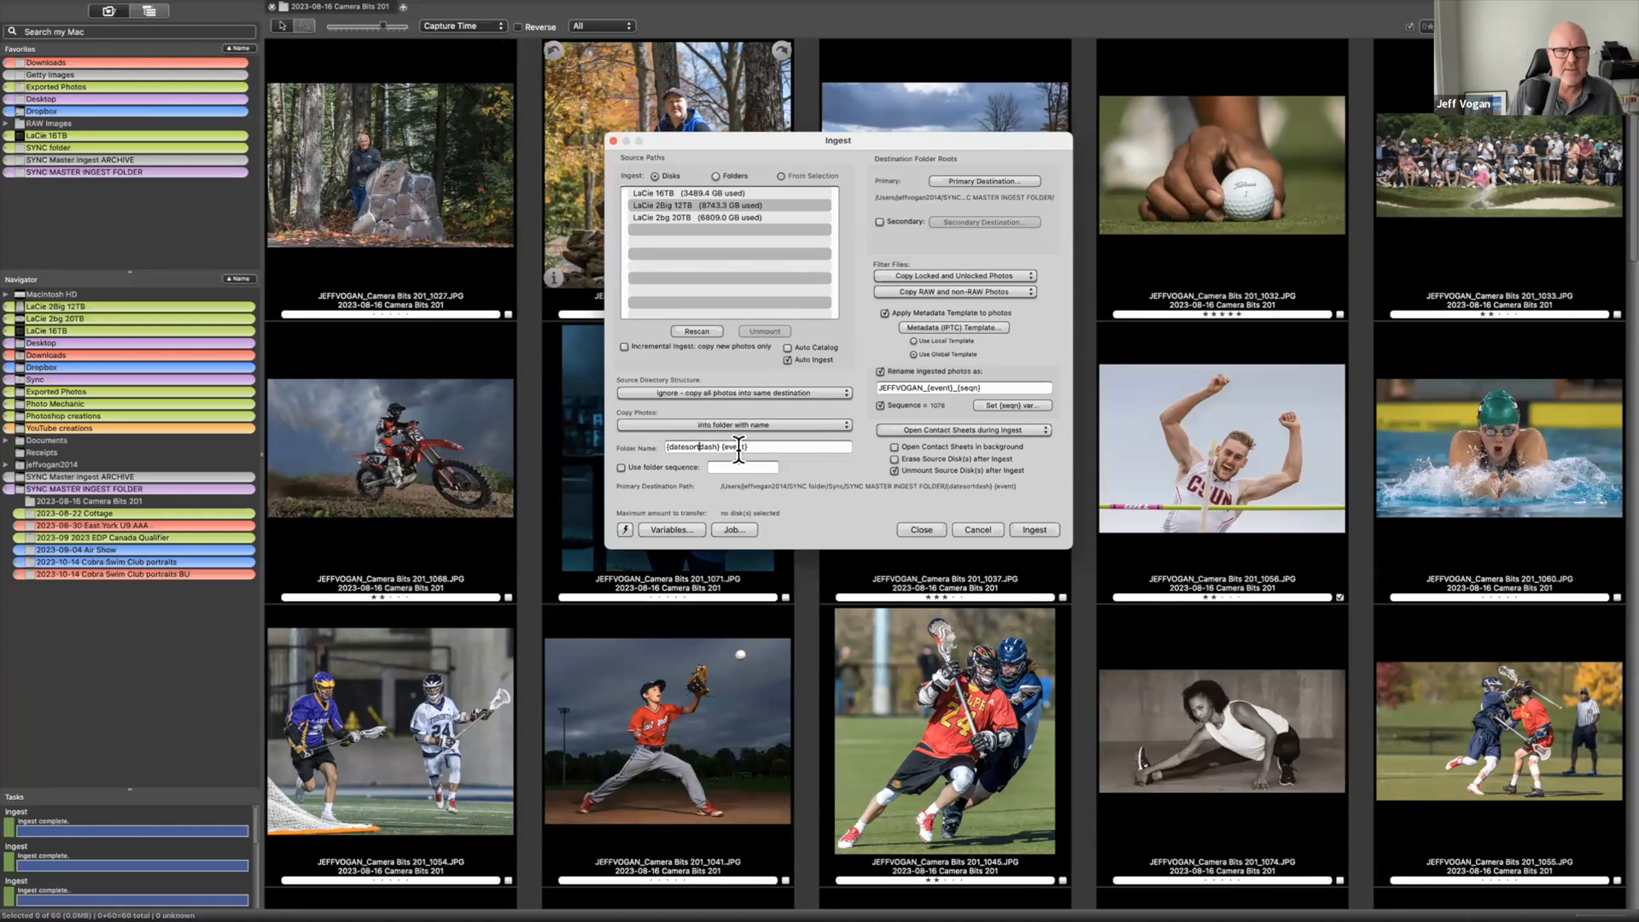
pyautogui.click(948, 328)
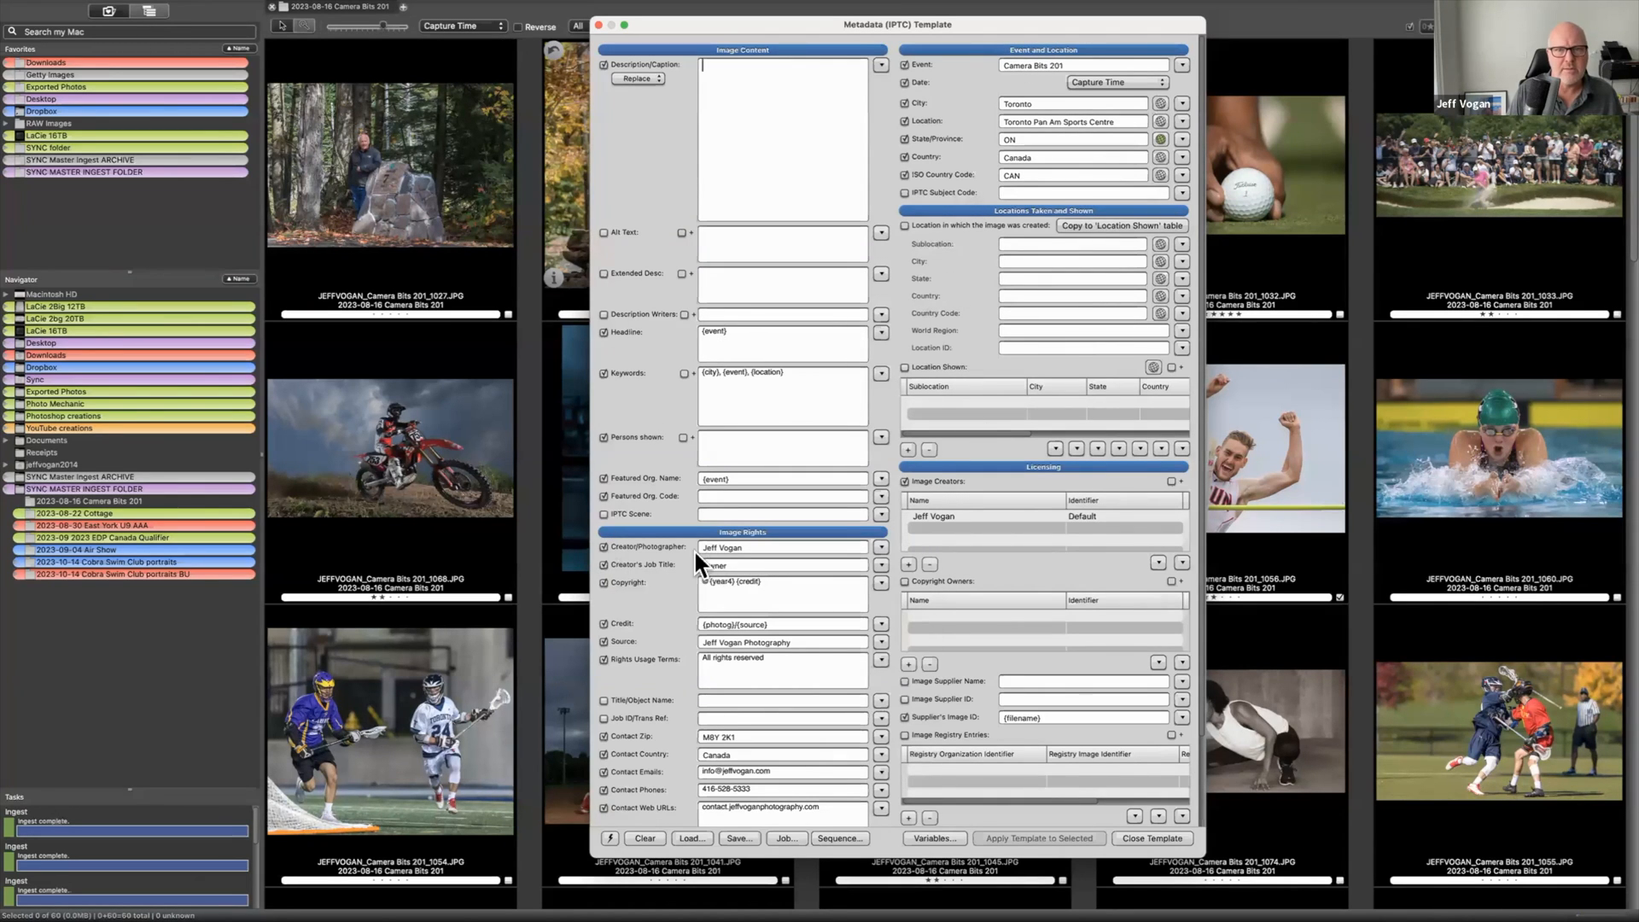
pyautogui.click(1139, 837)
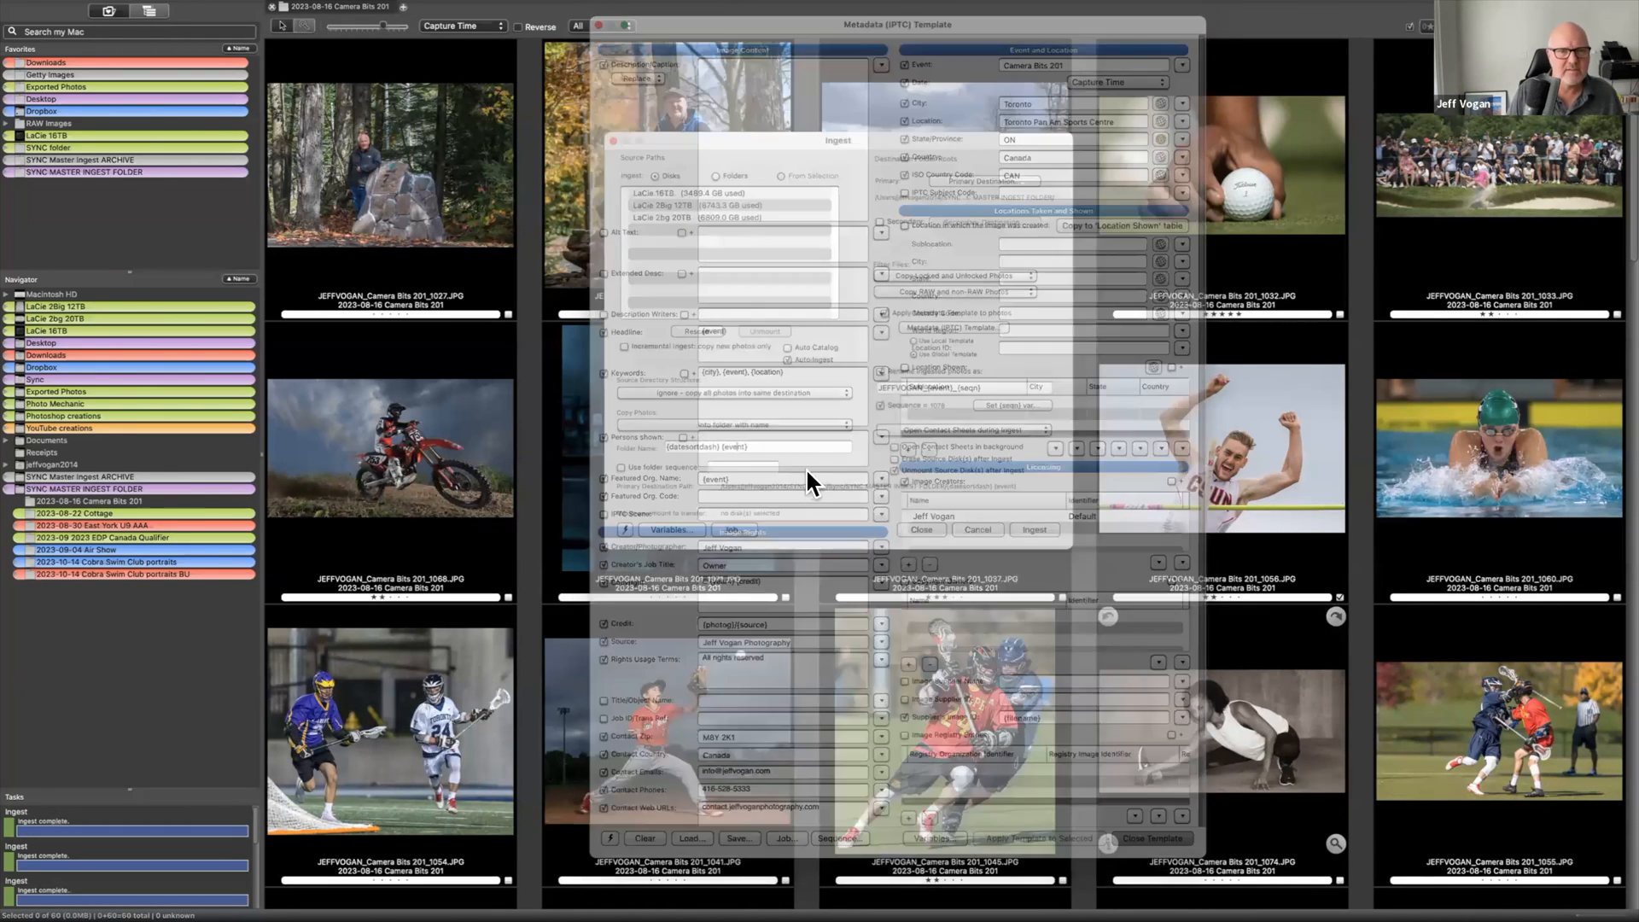
pyautogui.click(919, 530)
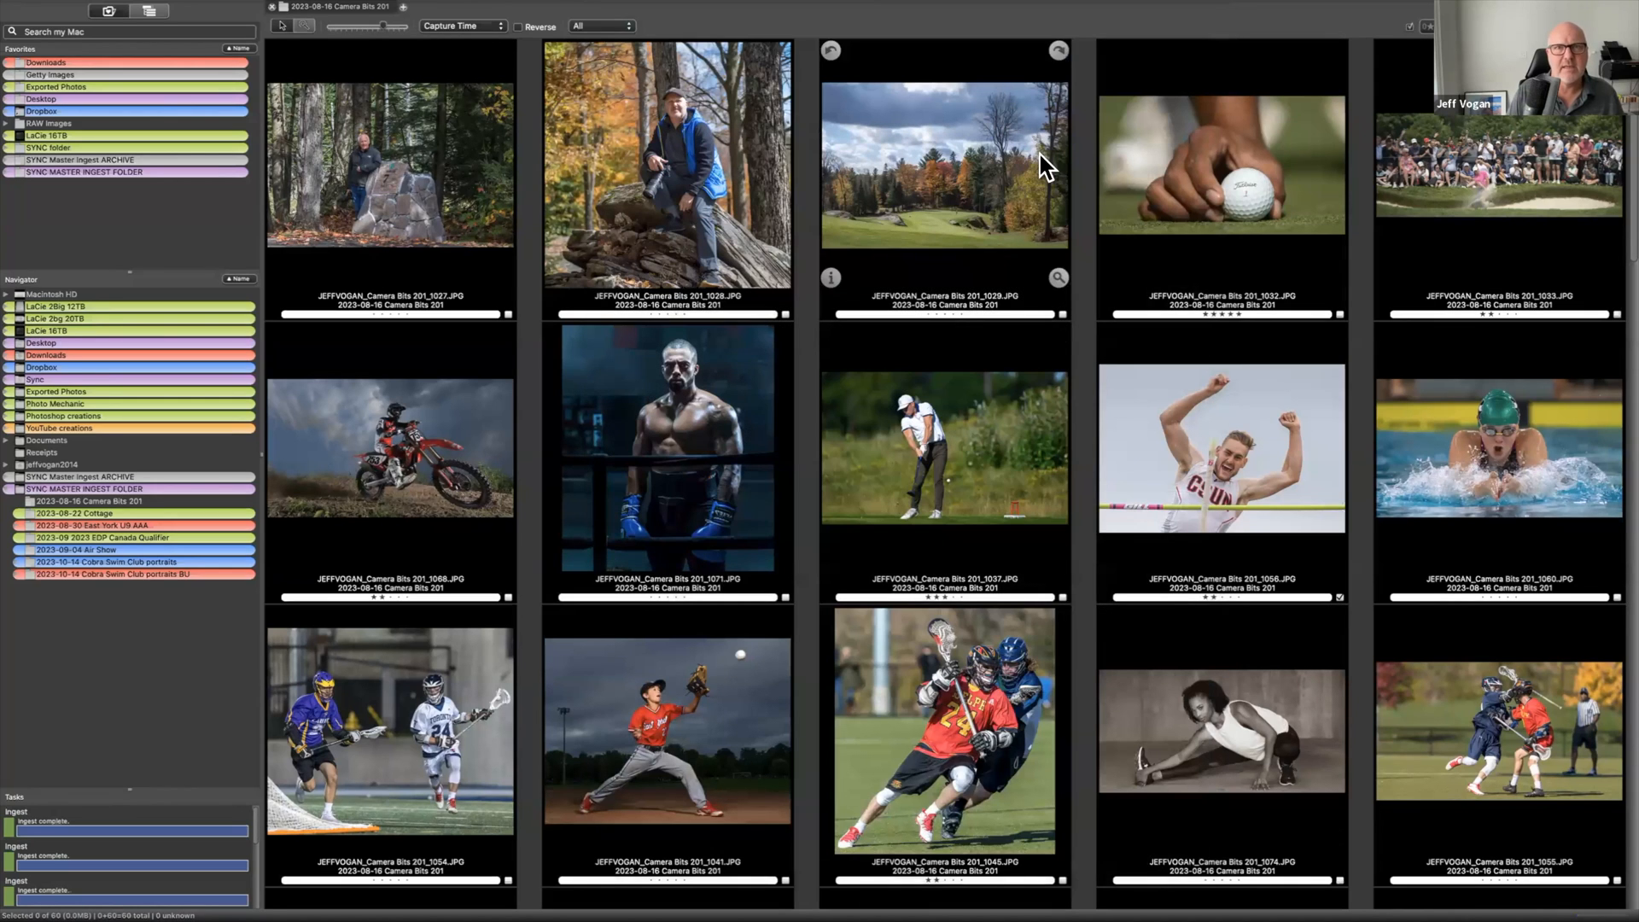
# Hide the unrated and two-star photos in the contact sheet and preview the three-star golfer photo at full size
pyautogui.click(1428, 27)
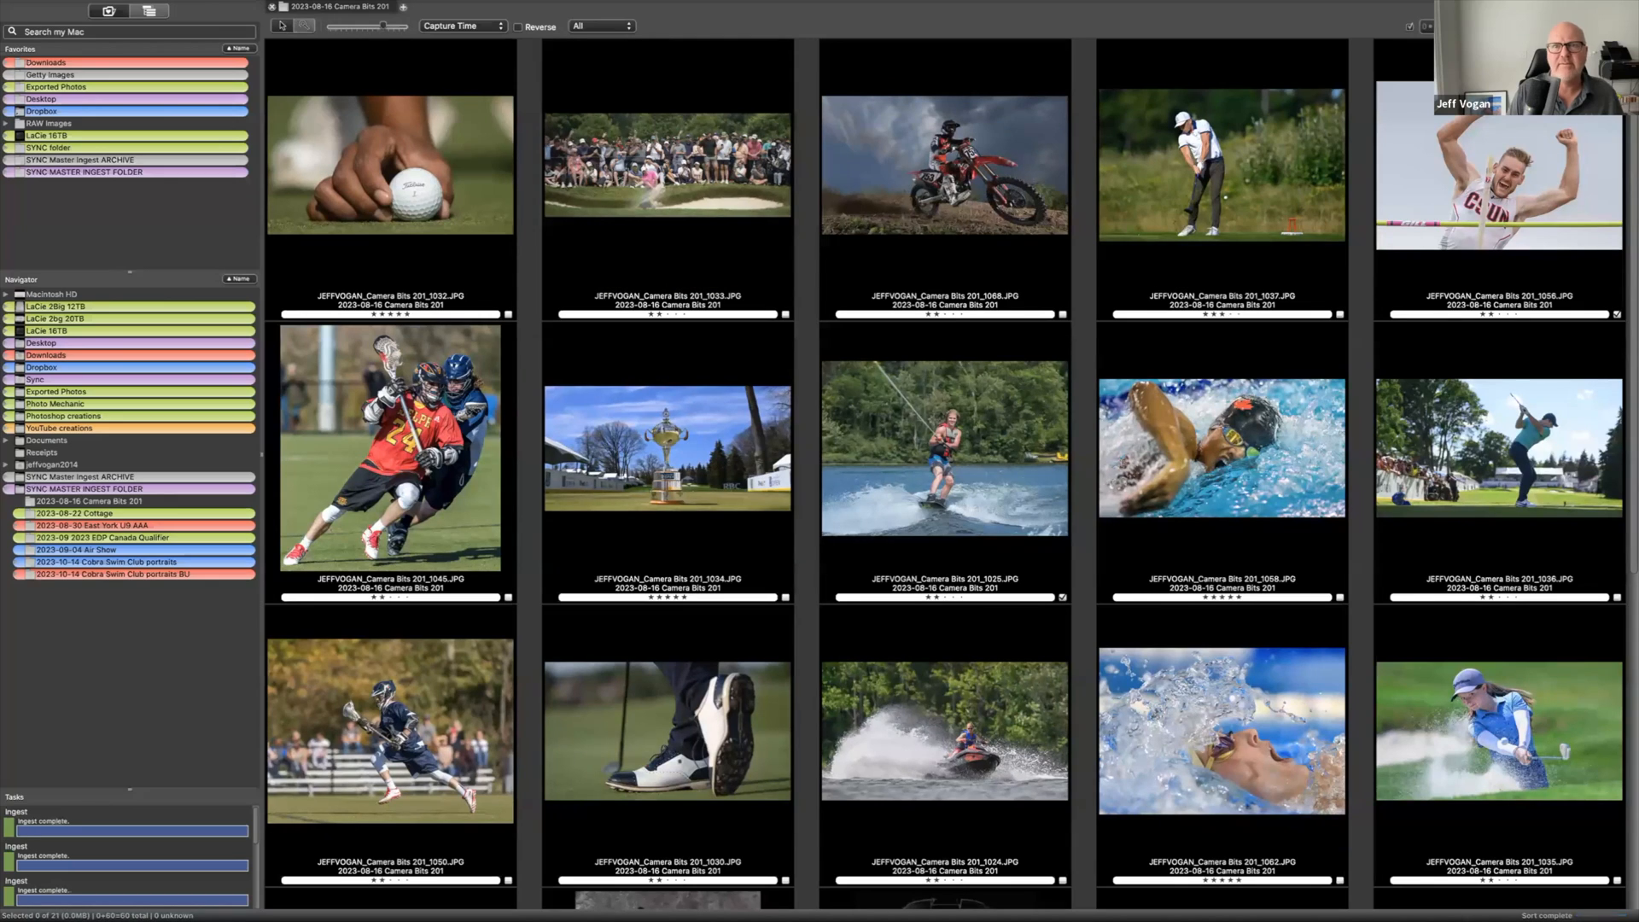
pyautogui.click(1470, 27)
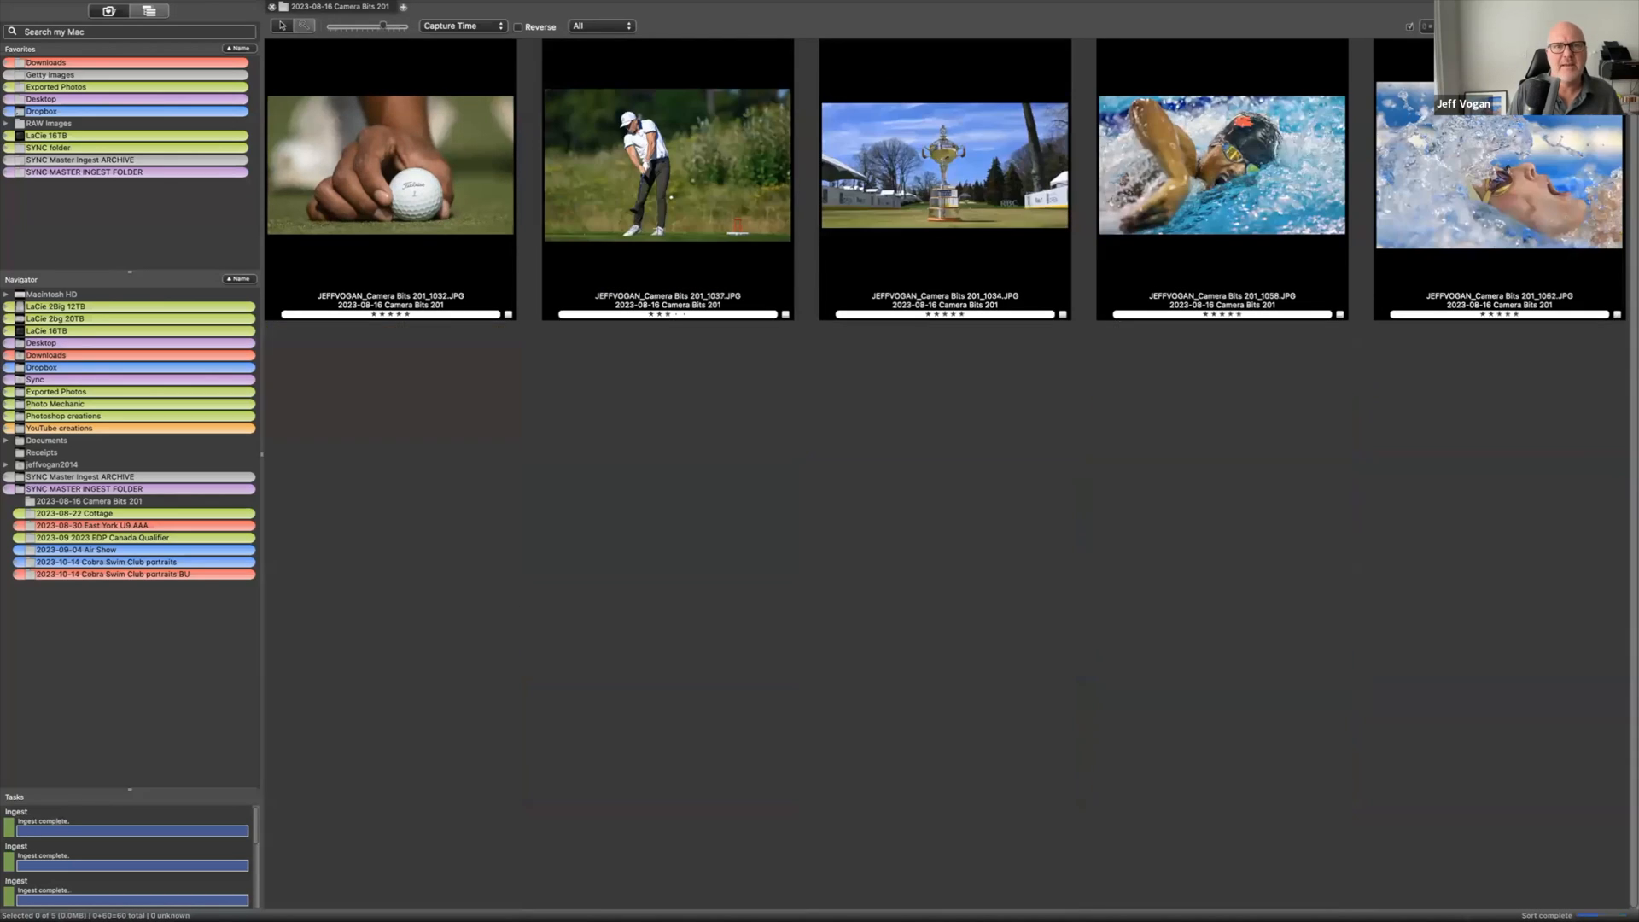
pyautogui.click(456, 168)
pyautogui.click(636, 179)
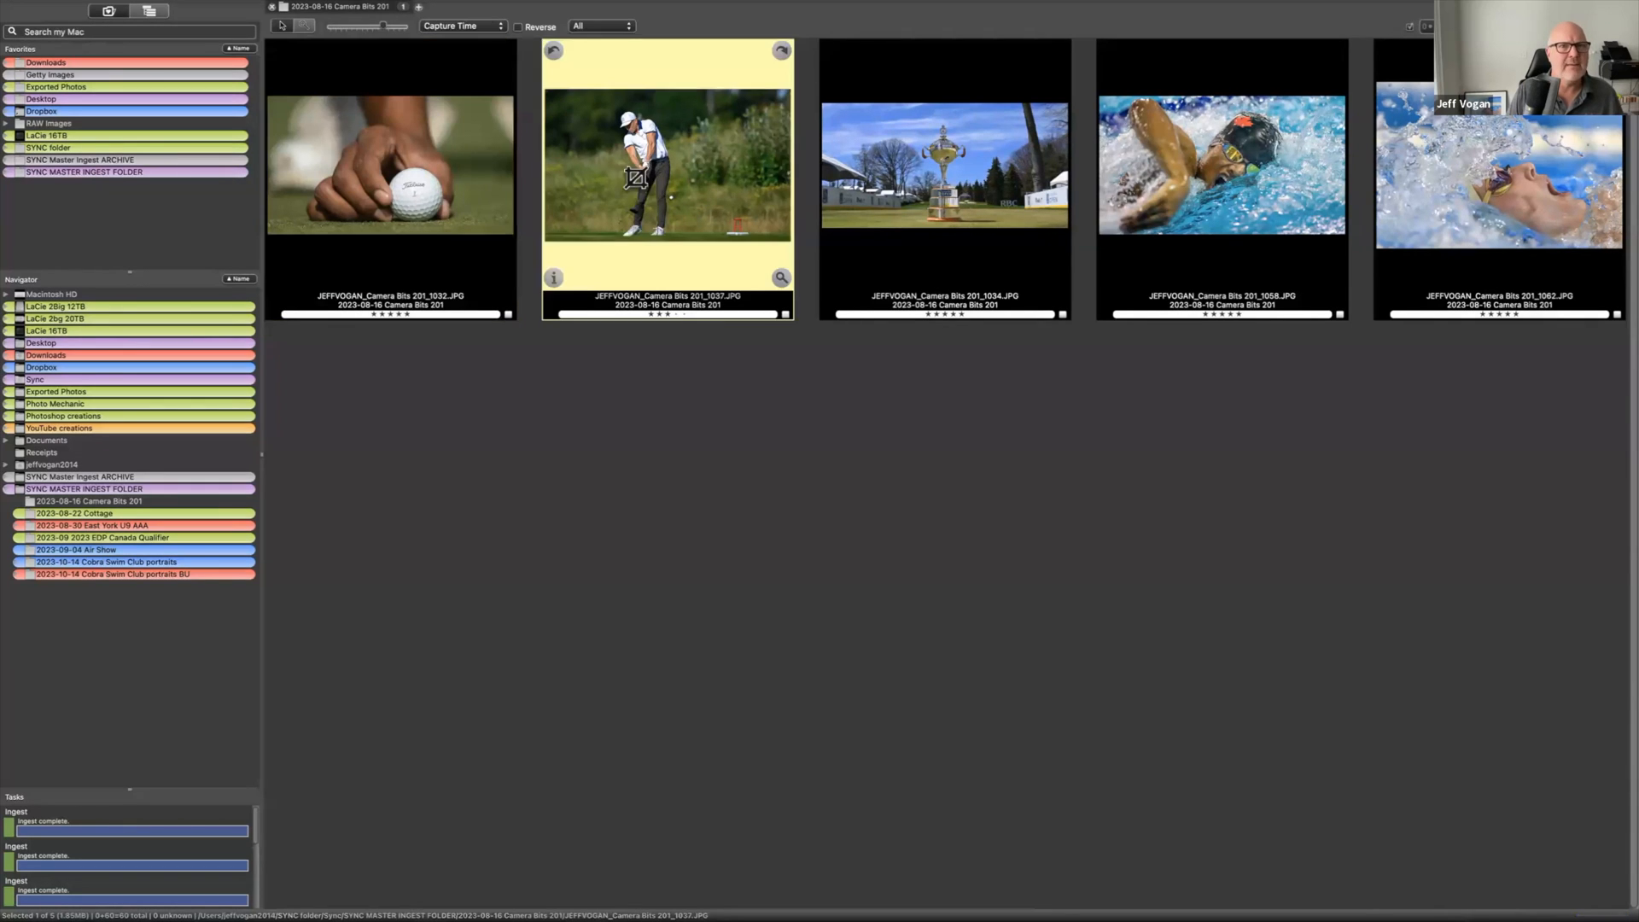
pyautogui.doubleClick(636, 178)
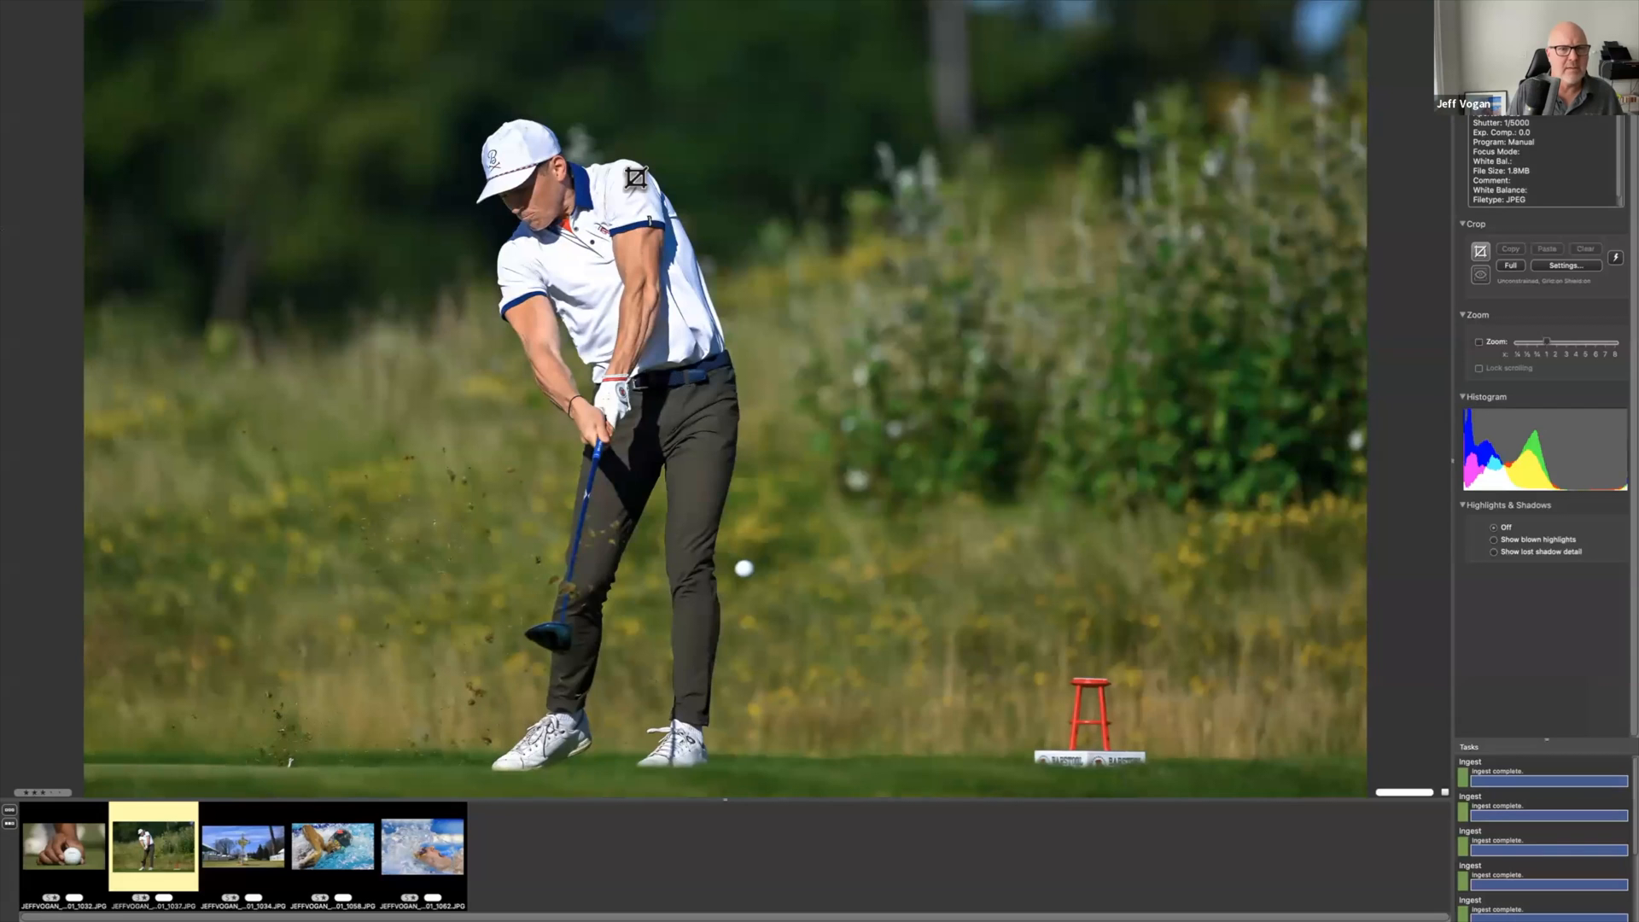
pyautogui.doubleClick(636, 178)
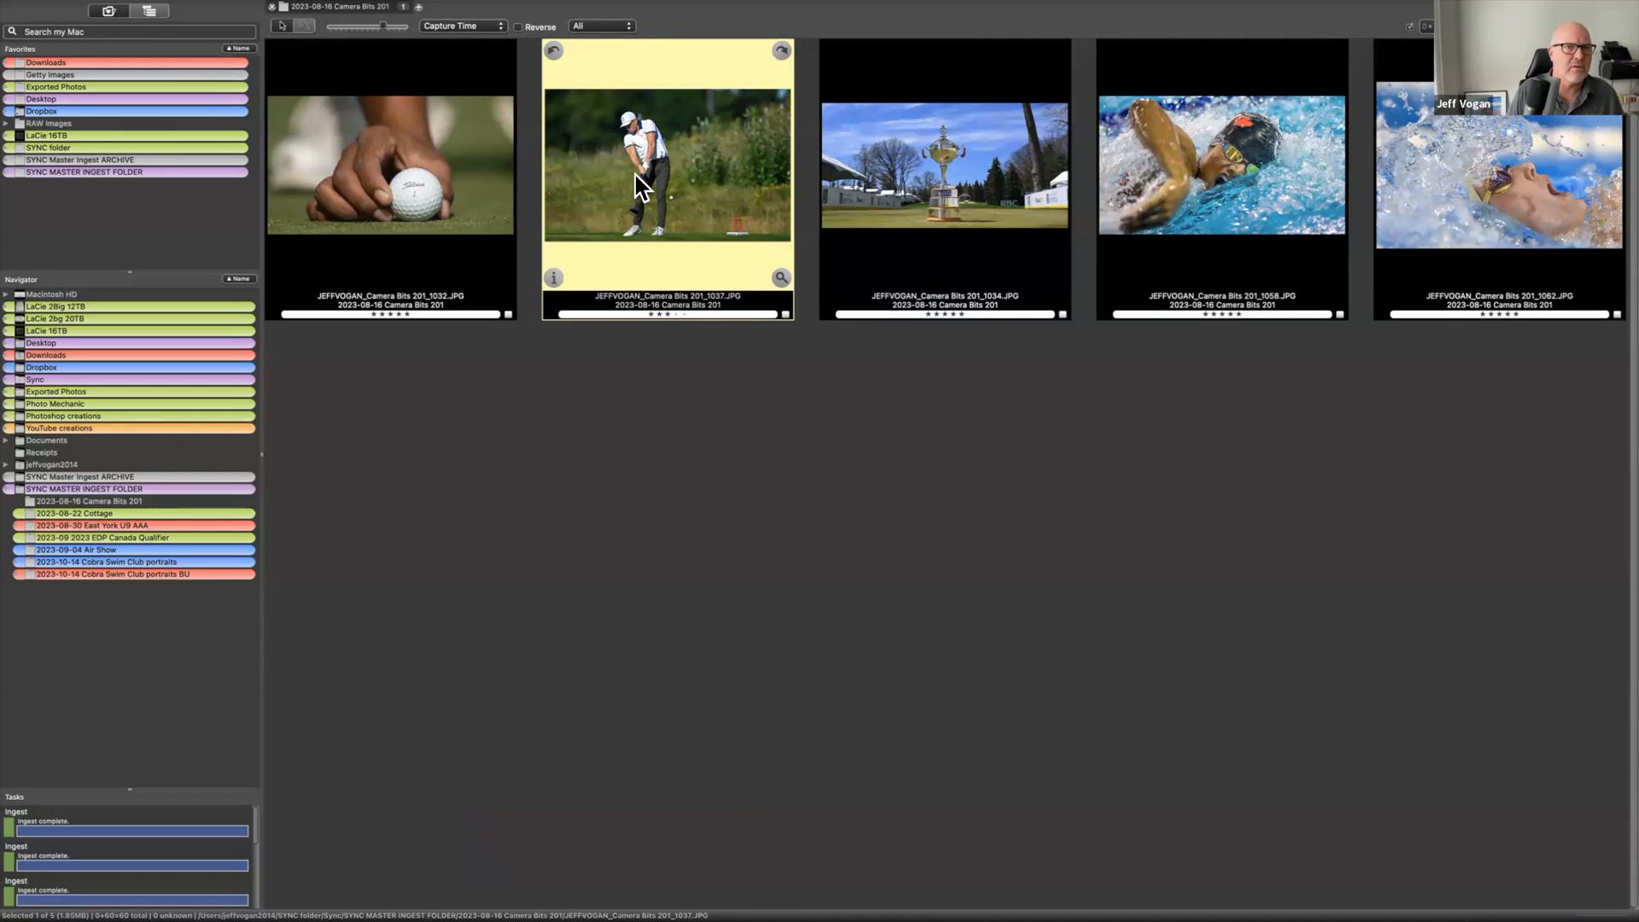
# Bring back all ratings in the contact sheet and filter out only the unrated photos
pyautogui.click(1520, 26)
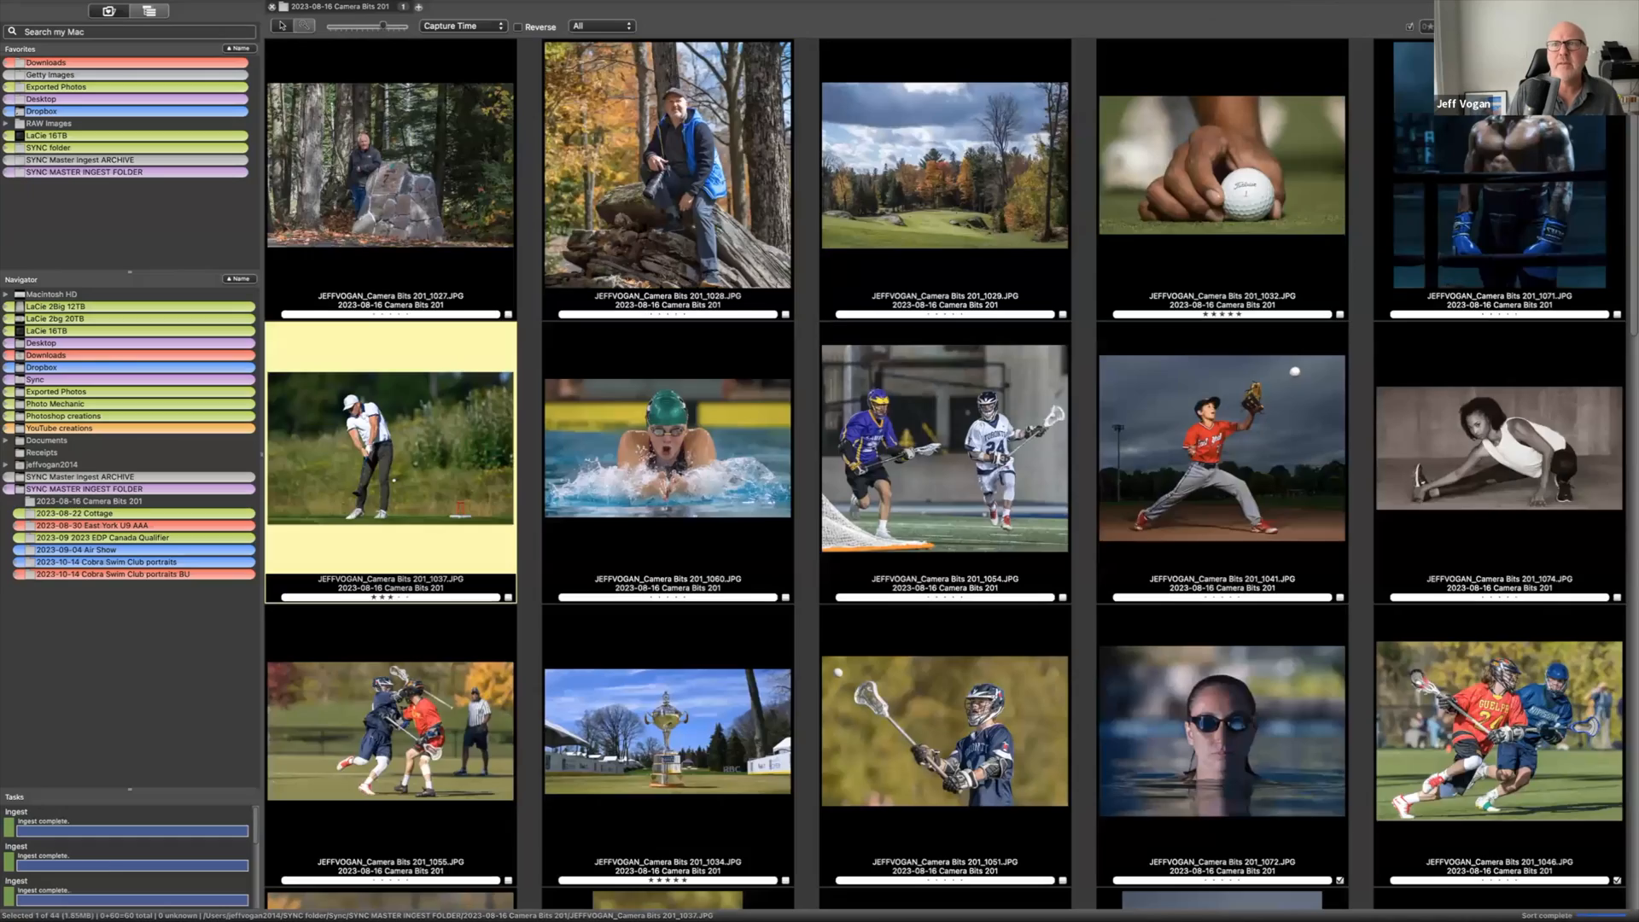
pyautogui.click(1468, 26)
pyautogui.scroll(-20, 745, 228)
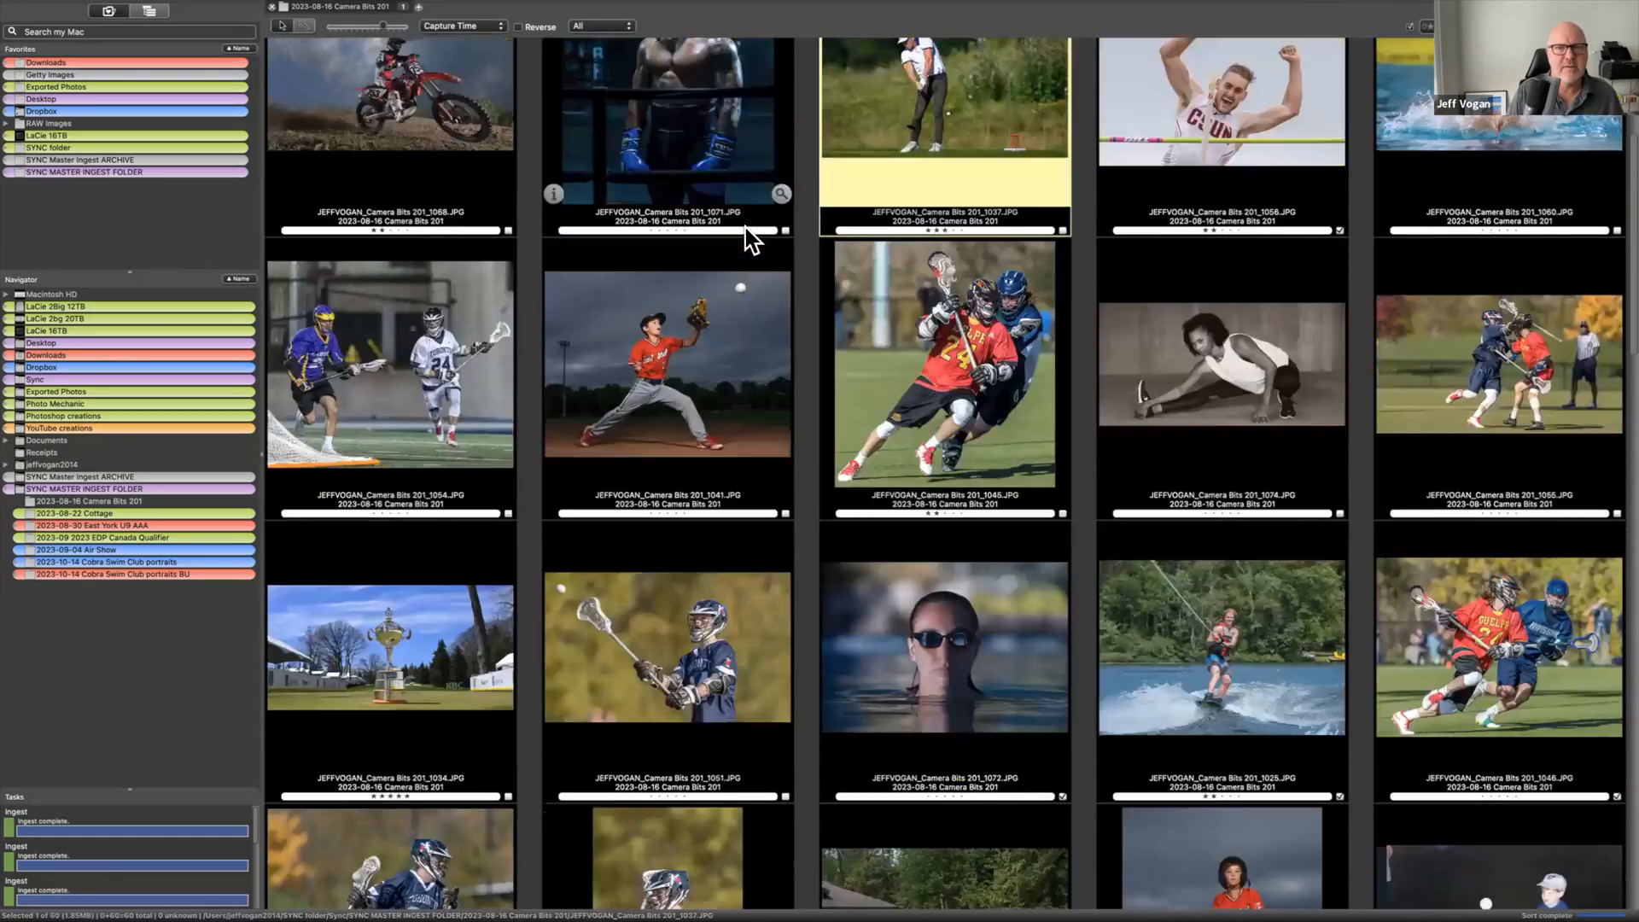
pyautogui.scroll(-5, 746, 228)
pyautogui.scroll(15, 826, 190)
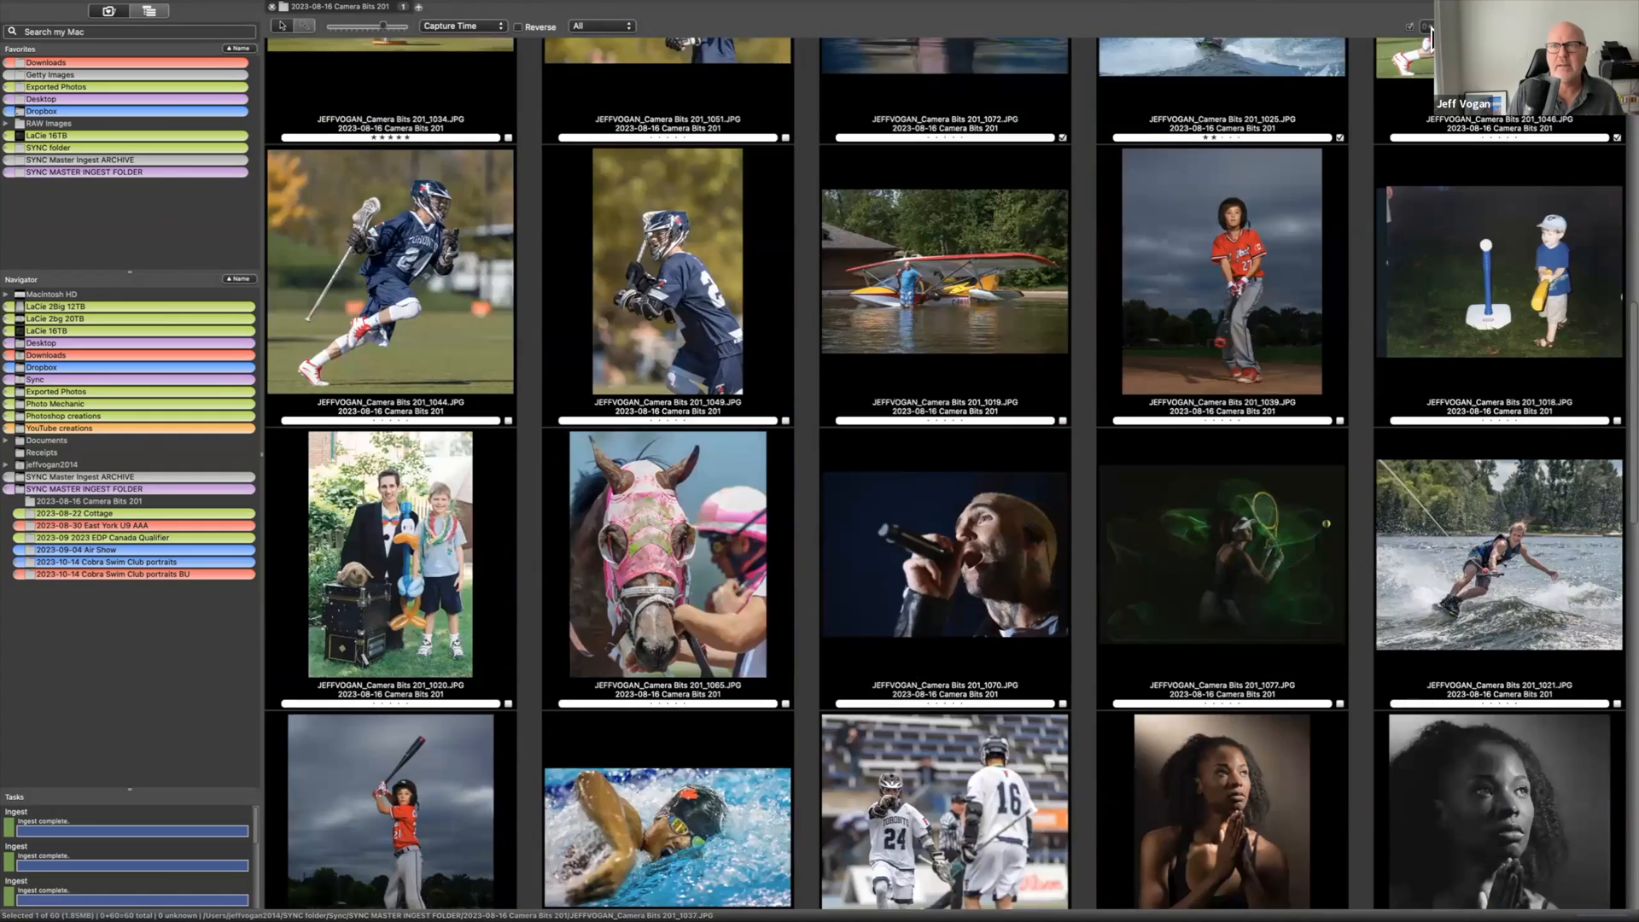
pyautogui.click(1425, 26)
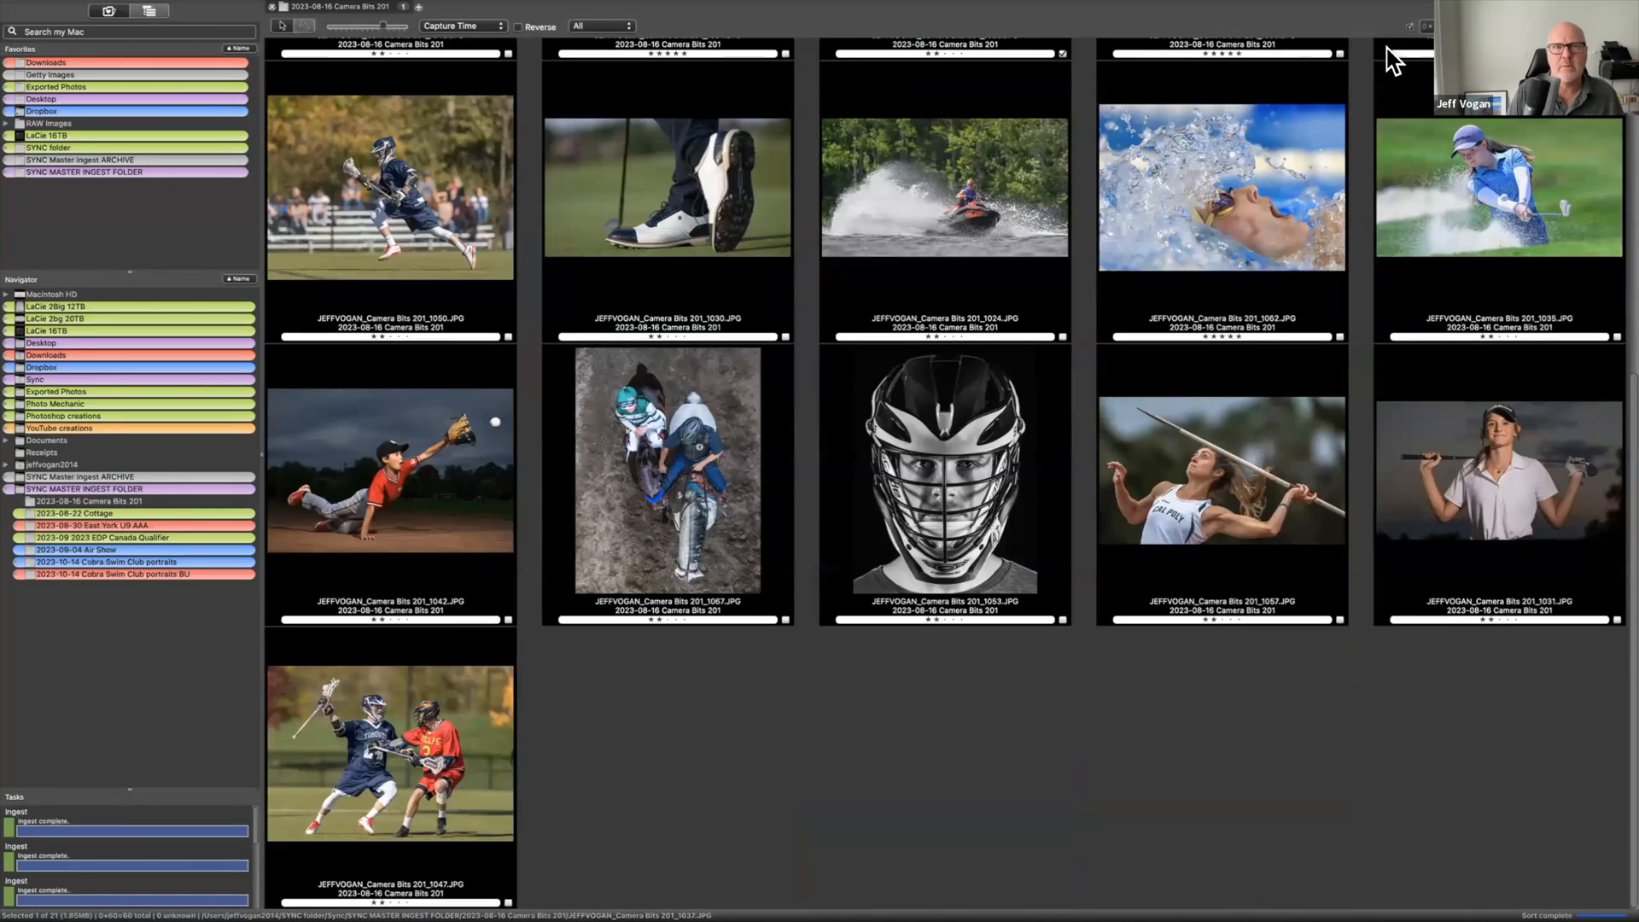
pyautogui.scroll(5, 834, 307)
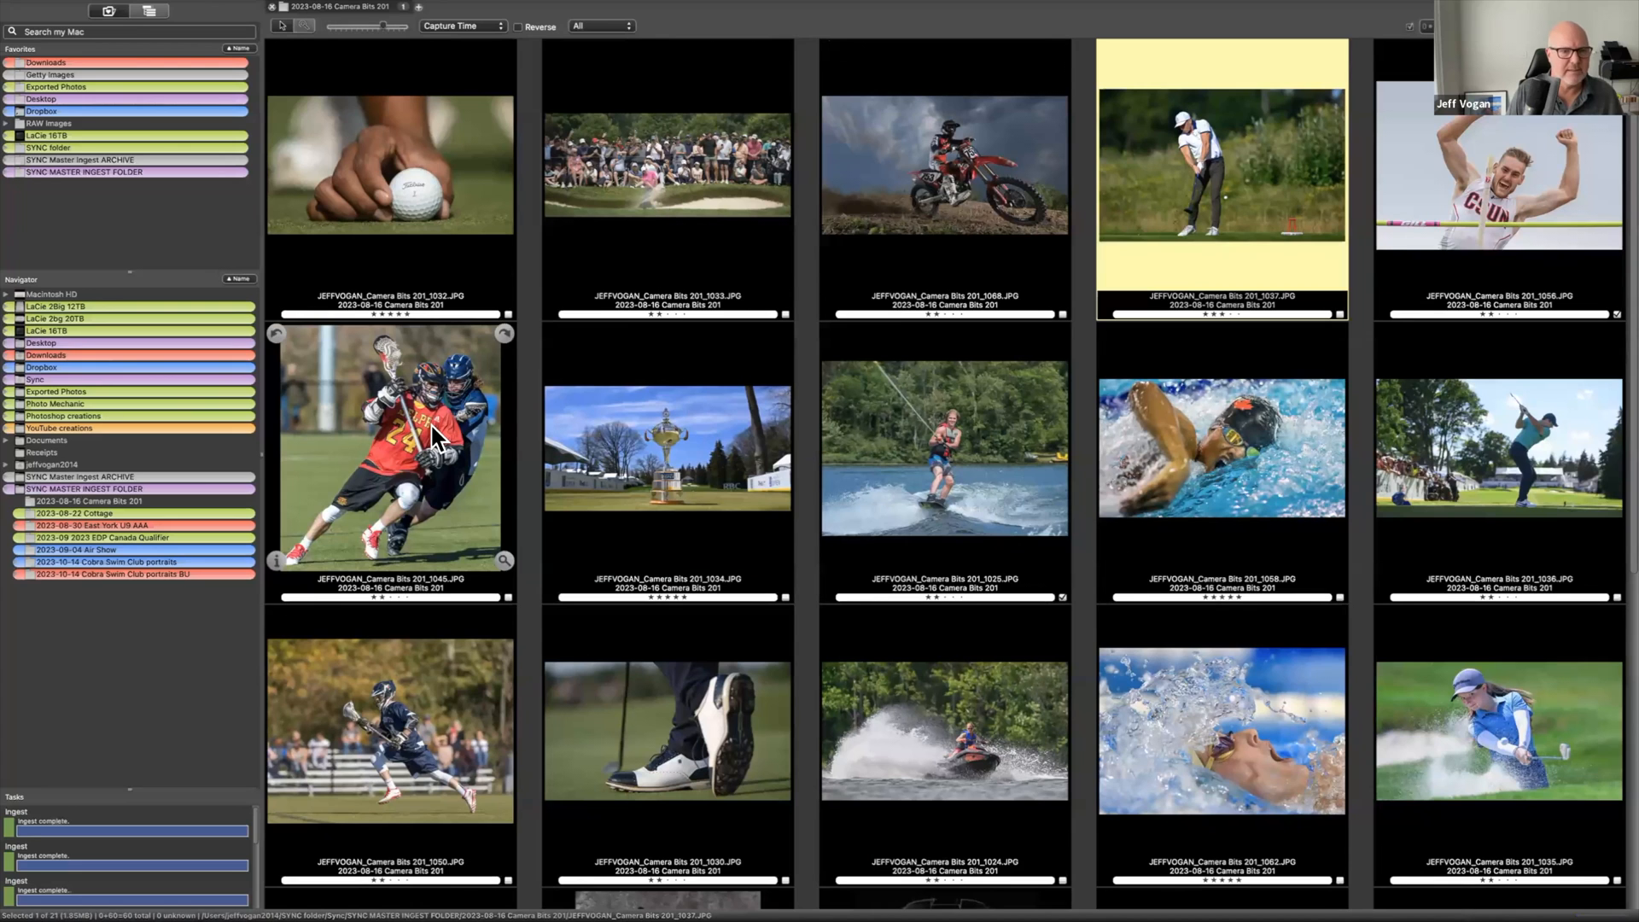
# Open the running lacrosse player photo in the File Uploader, try the Getty Images LIVE NHL GAME ACTION connection, and close it without sending
pyautogui.doubleClick(372, 690)
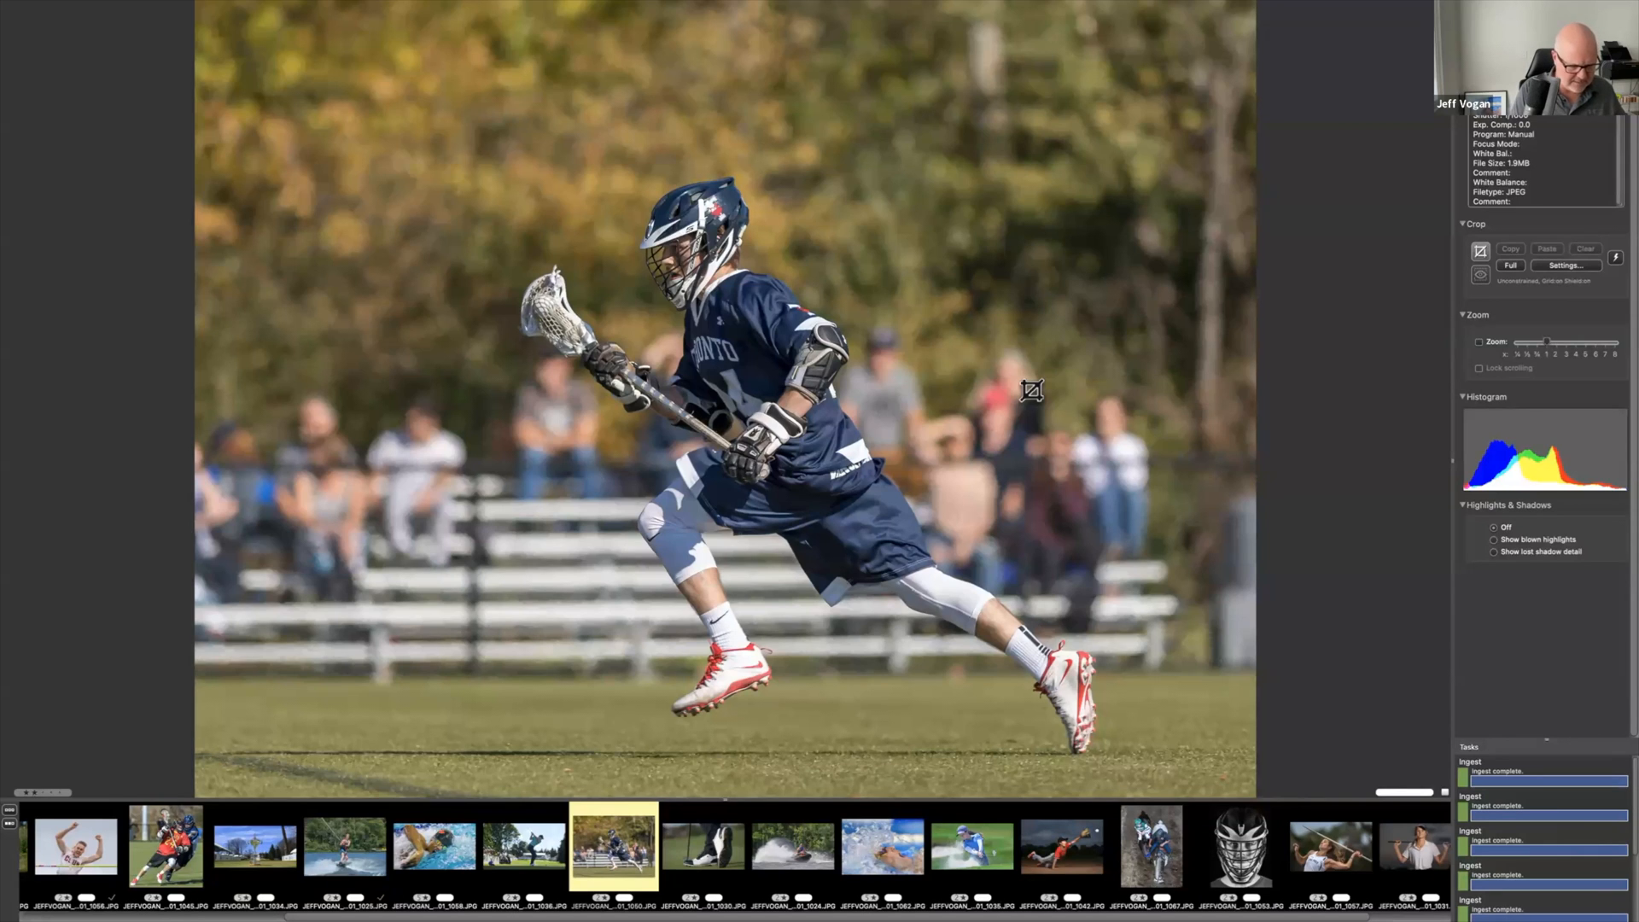
pyautogui.press('super+u')
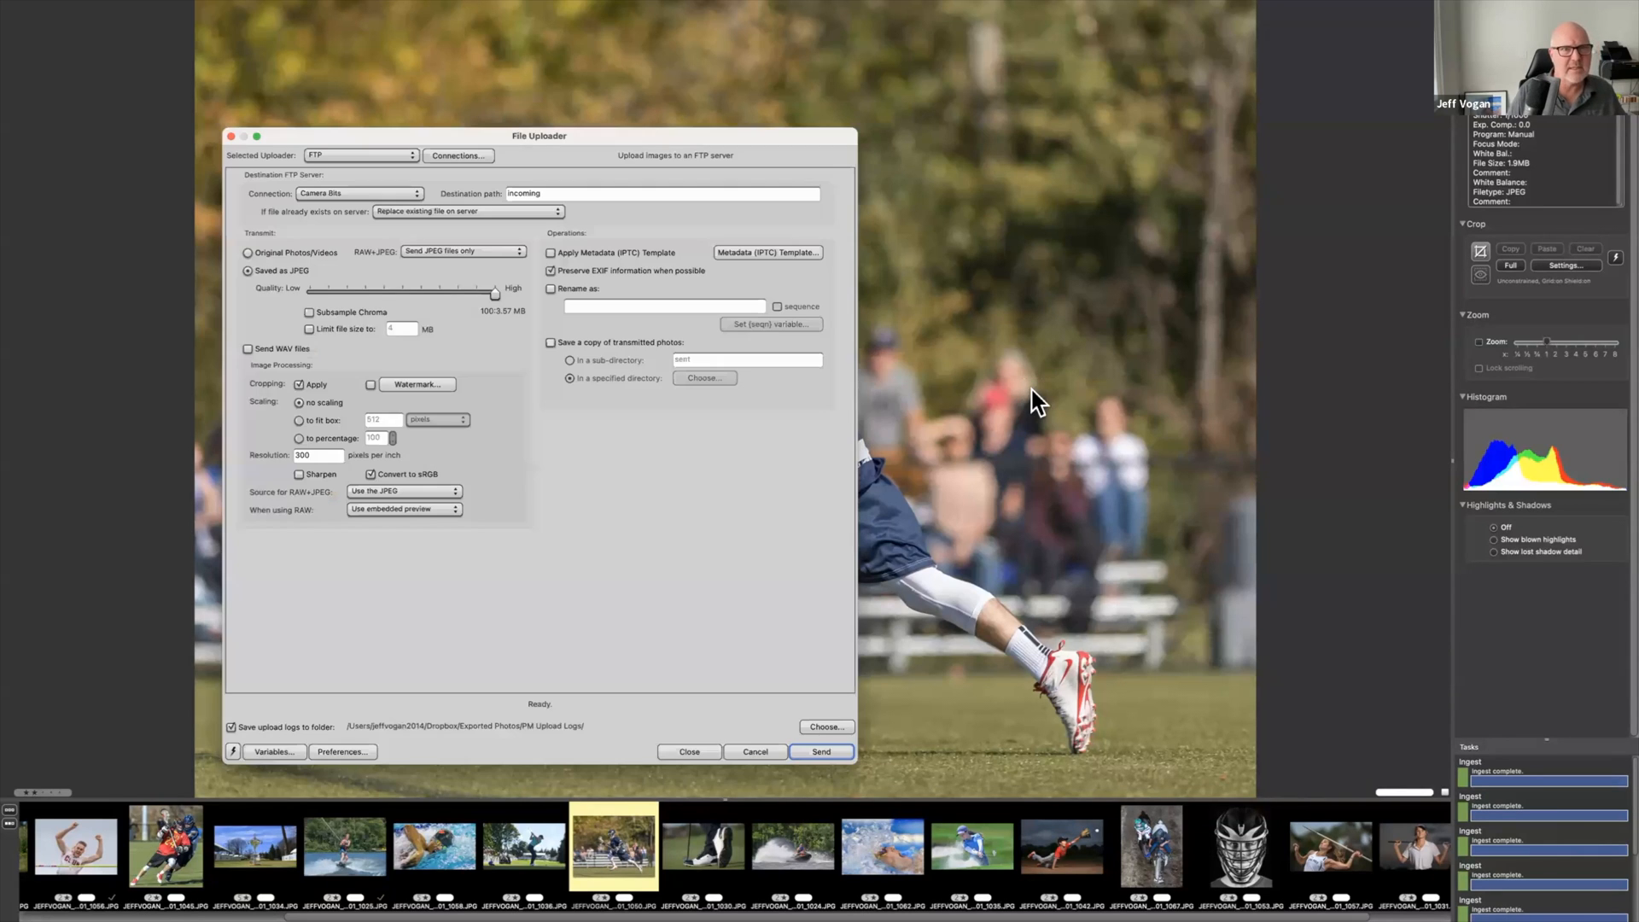
pyautogui.click(398, 192)
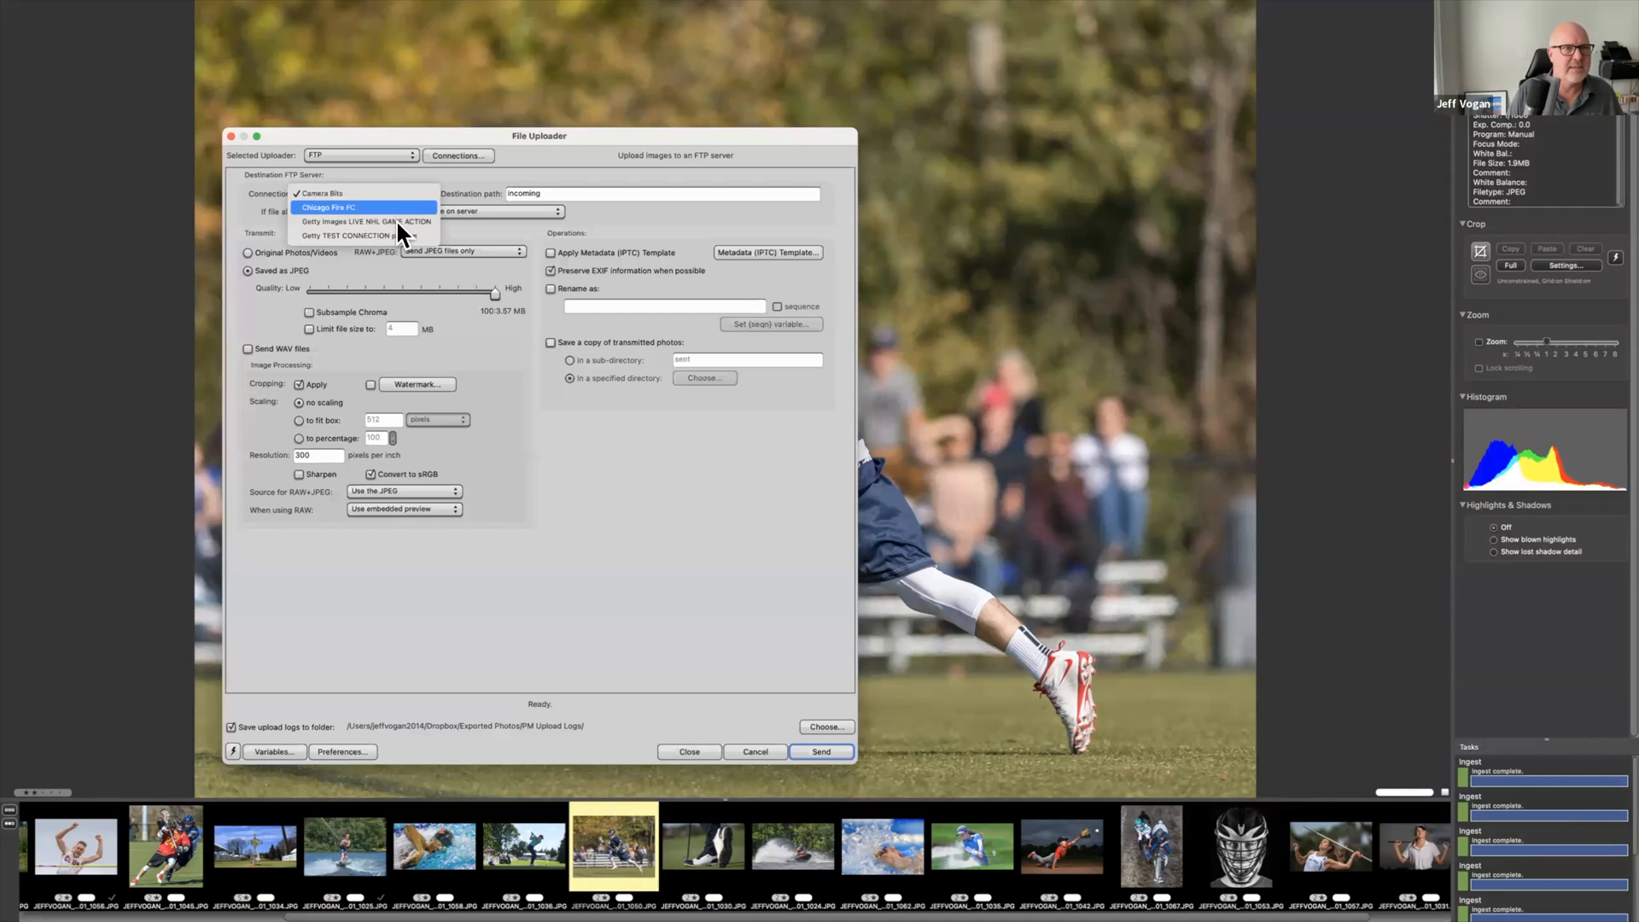
pyautogui.click(396, 220)
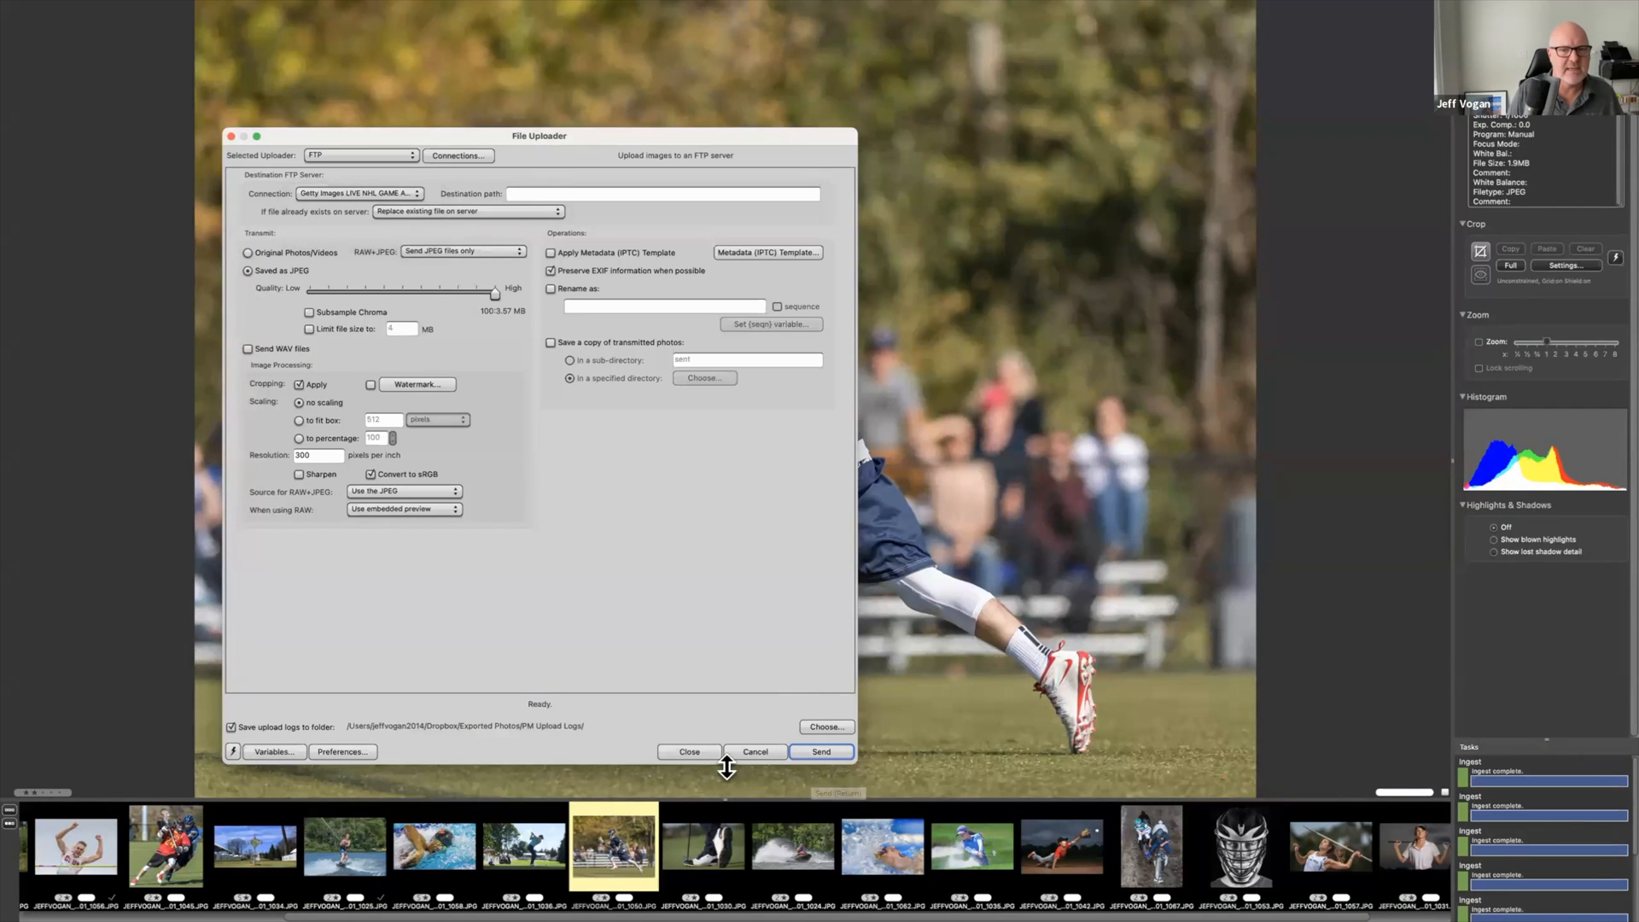
pyautogui.click(230, 136)
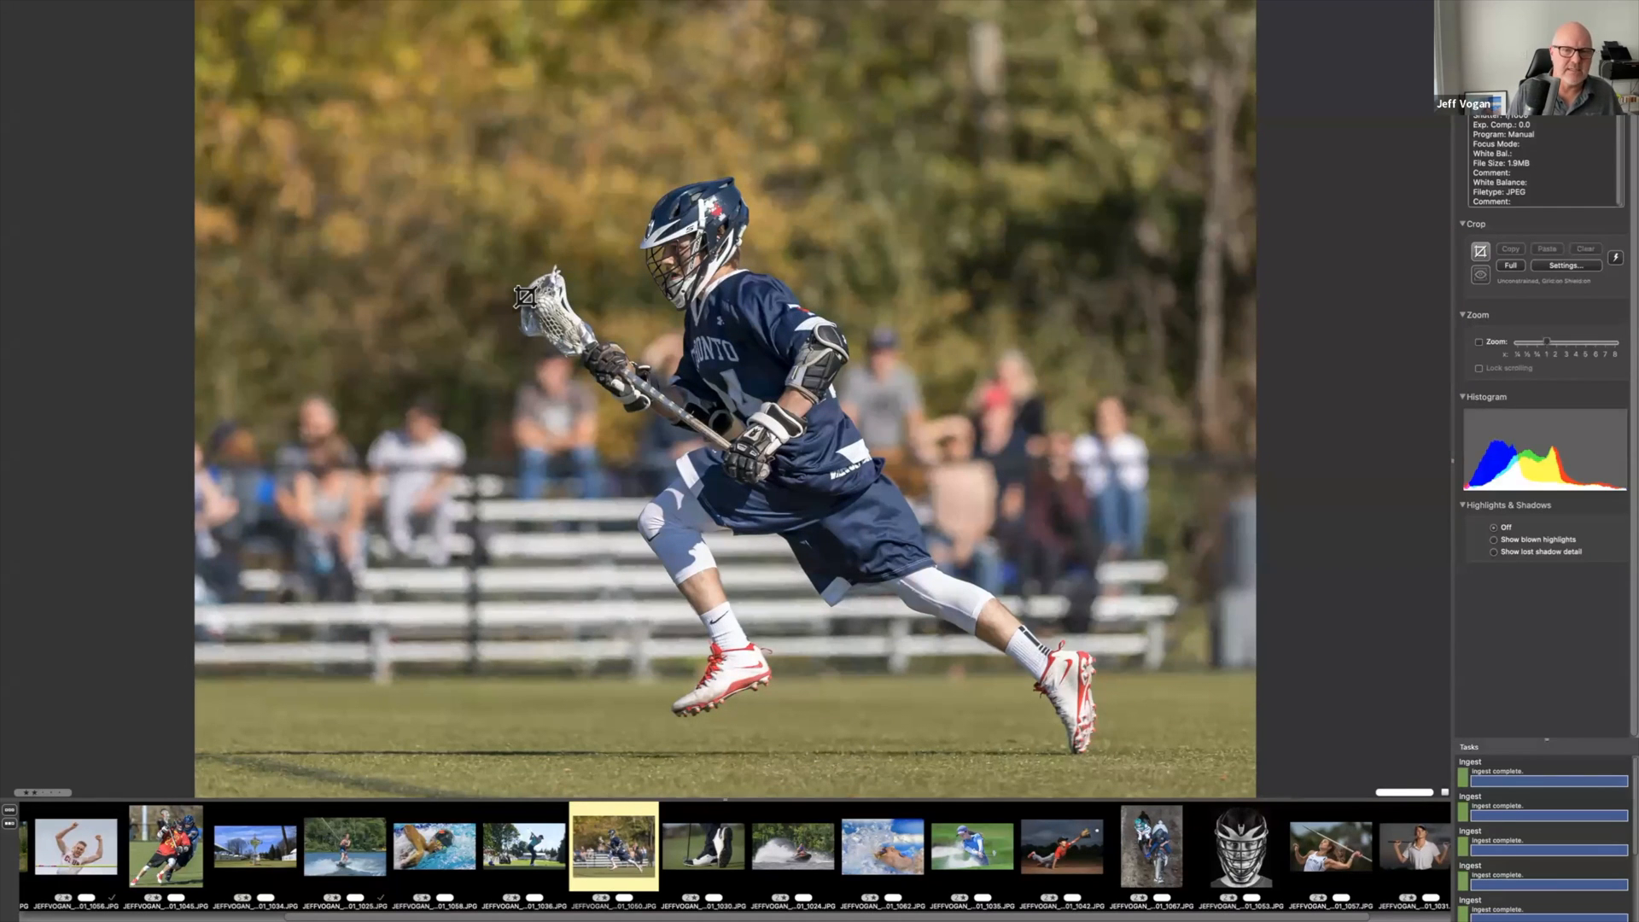
pyautogui.press('Escape')
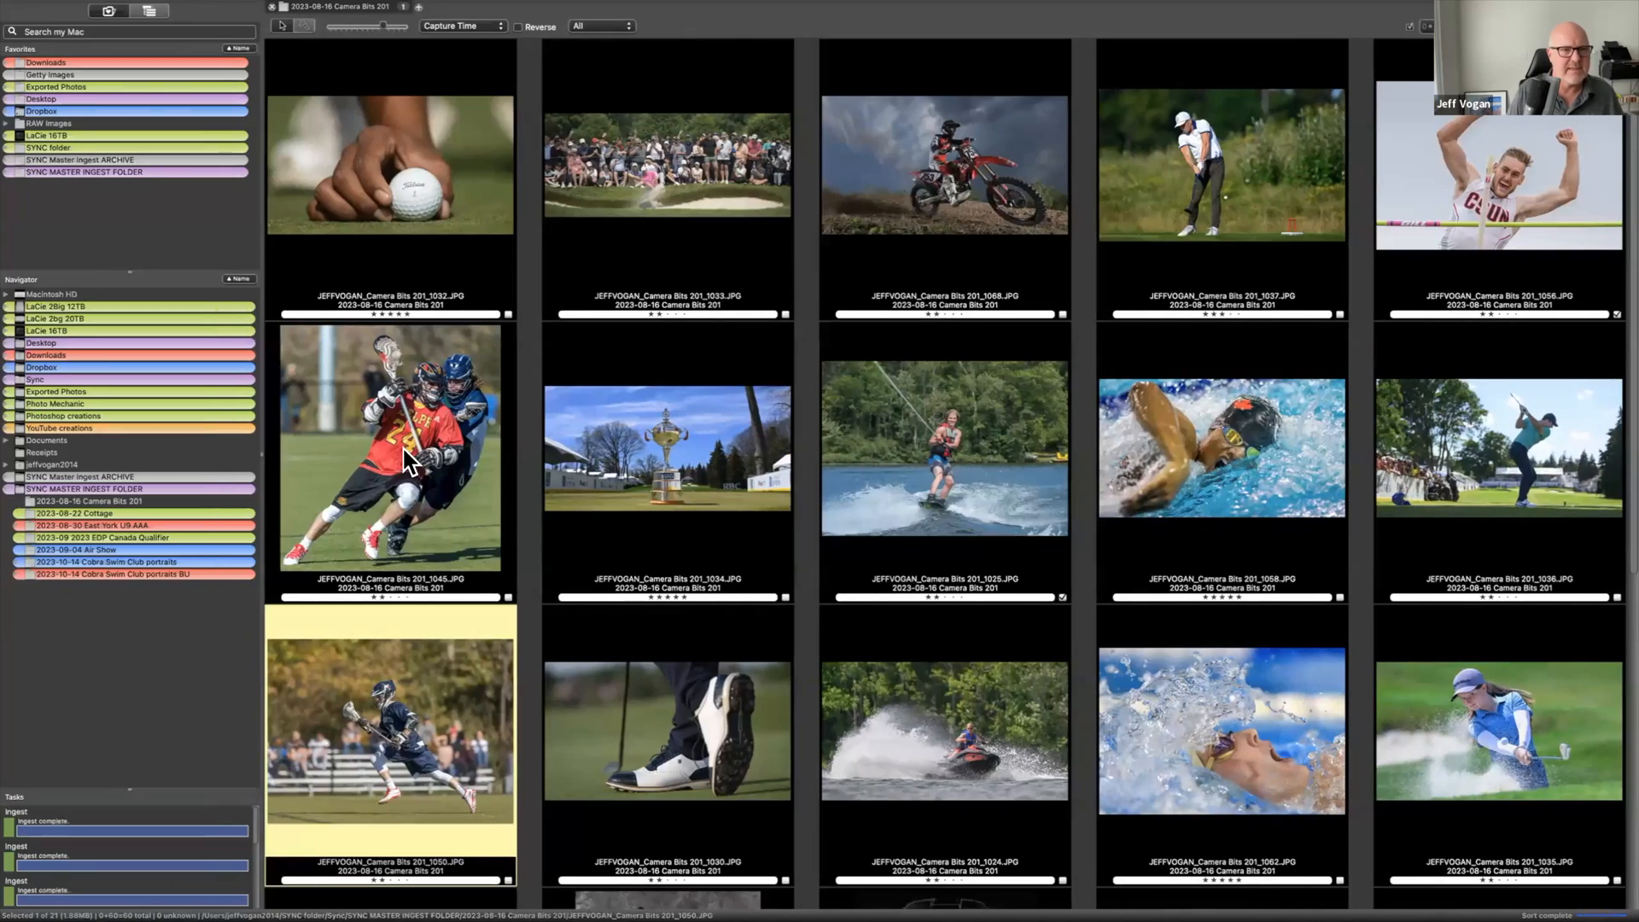
# Open the golf bunker shot with spectators in the File Uploader and switch the uploader to PhotoShelter
pyautogui.click(584, 169)
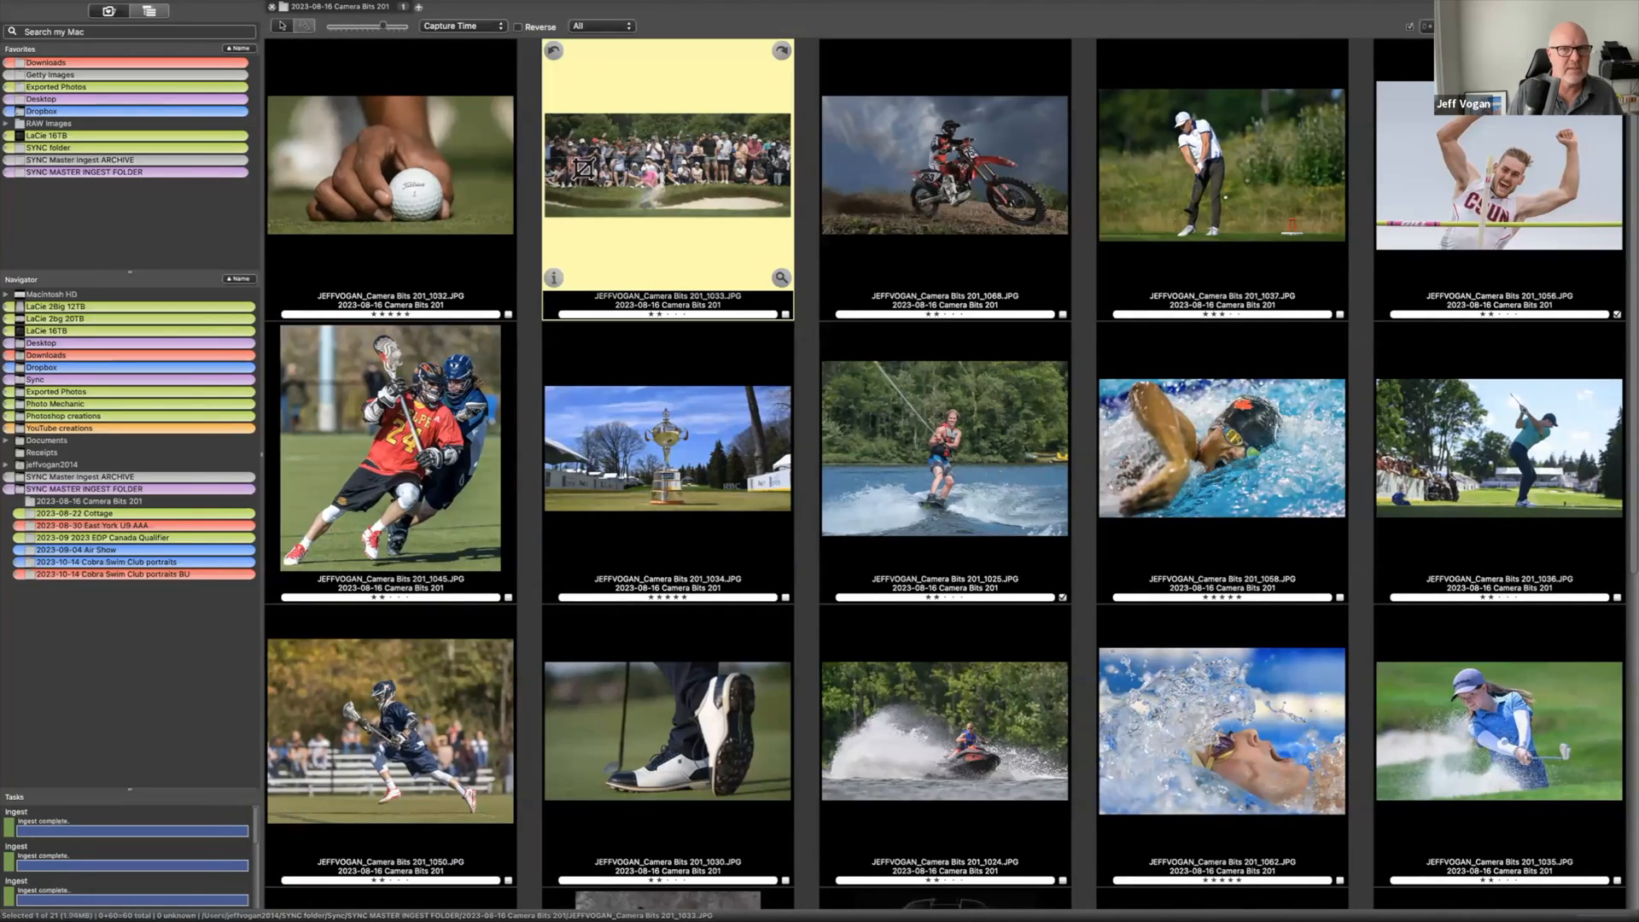
pyautogui.doubleClick(584, 169)
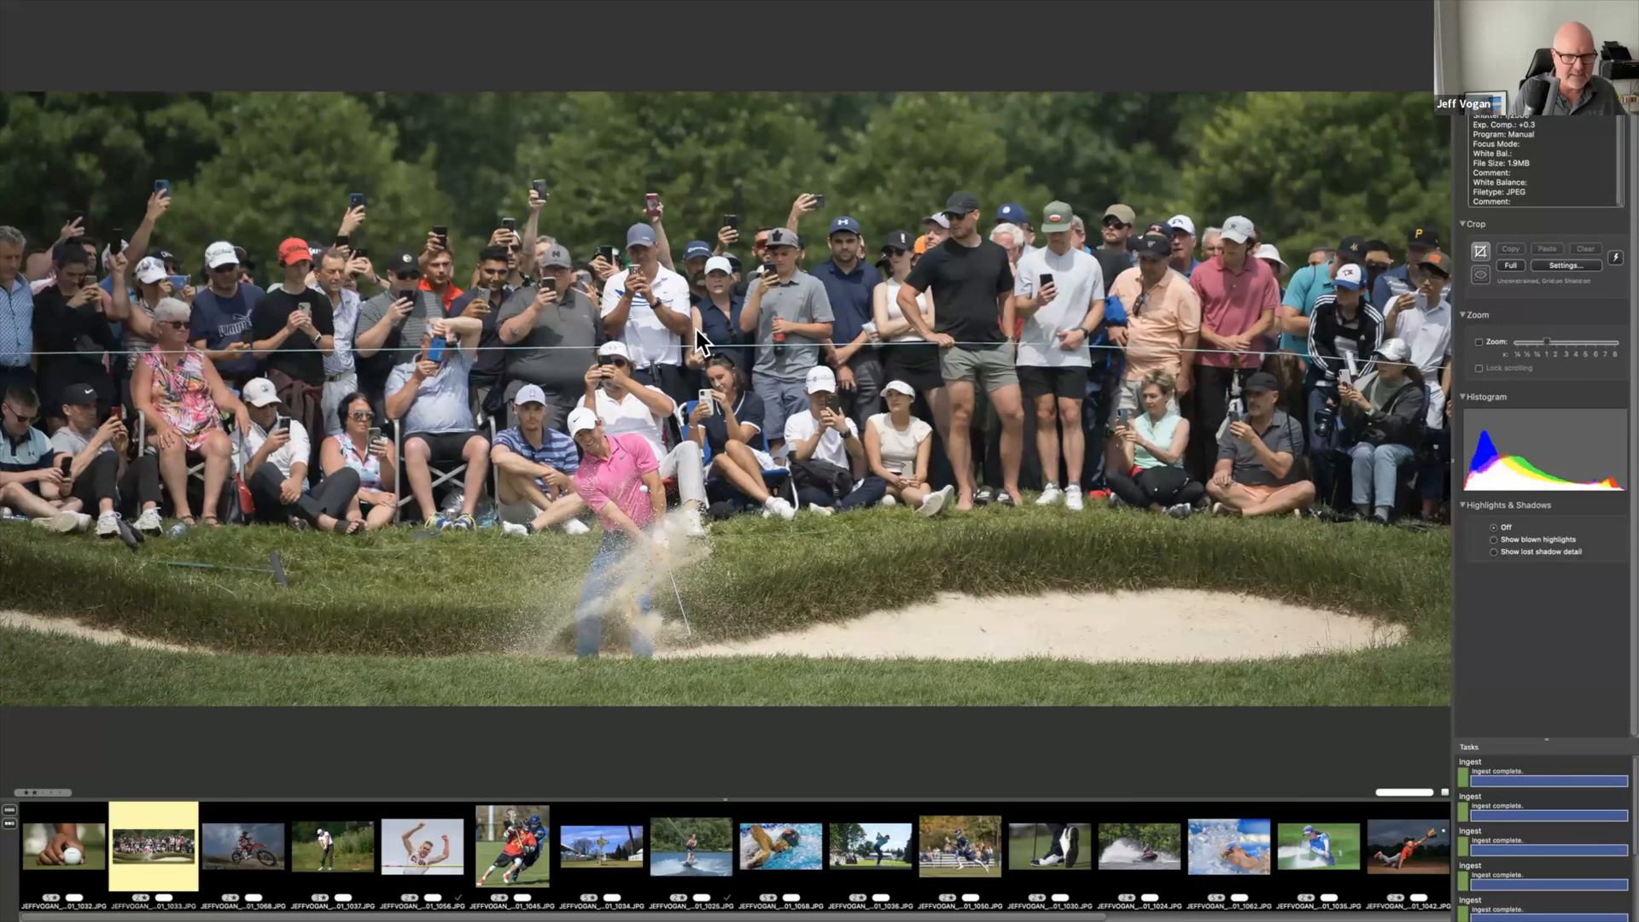
pyautogui.press('super+u')
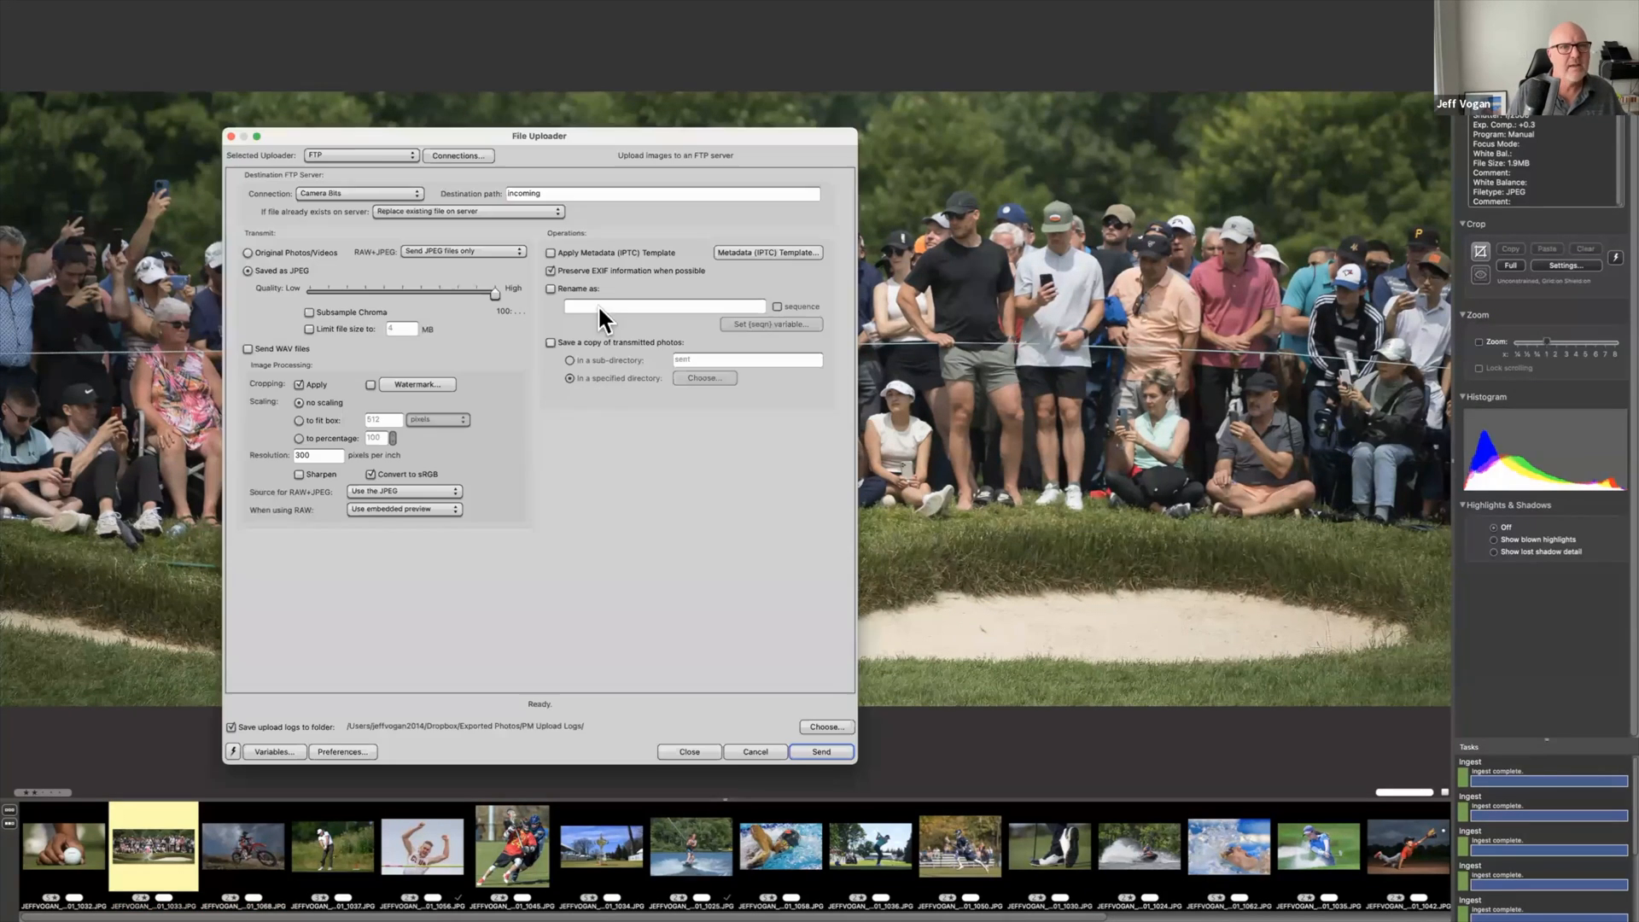
pyautogui.click(366, 156)
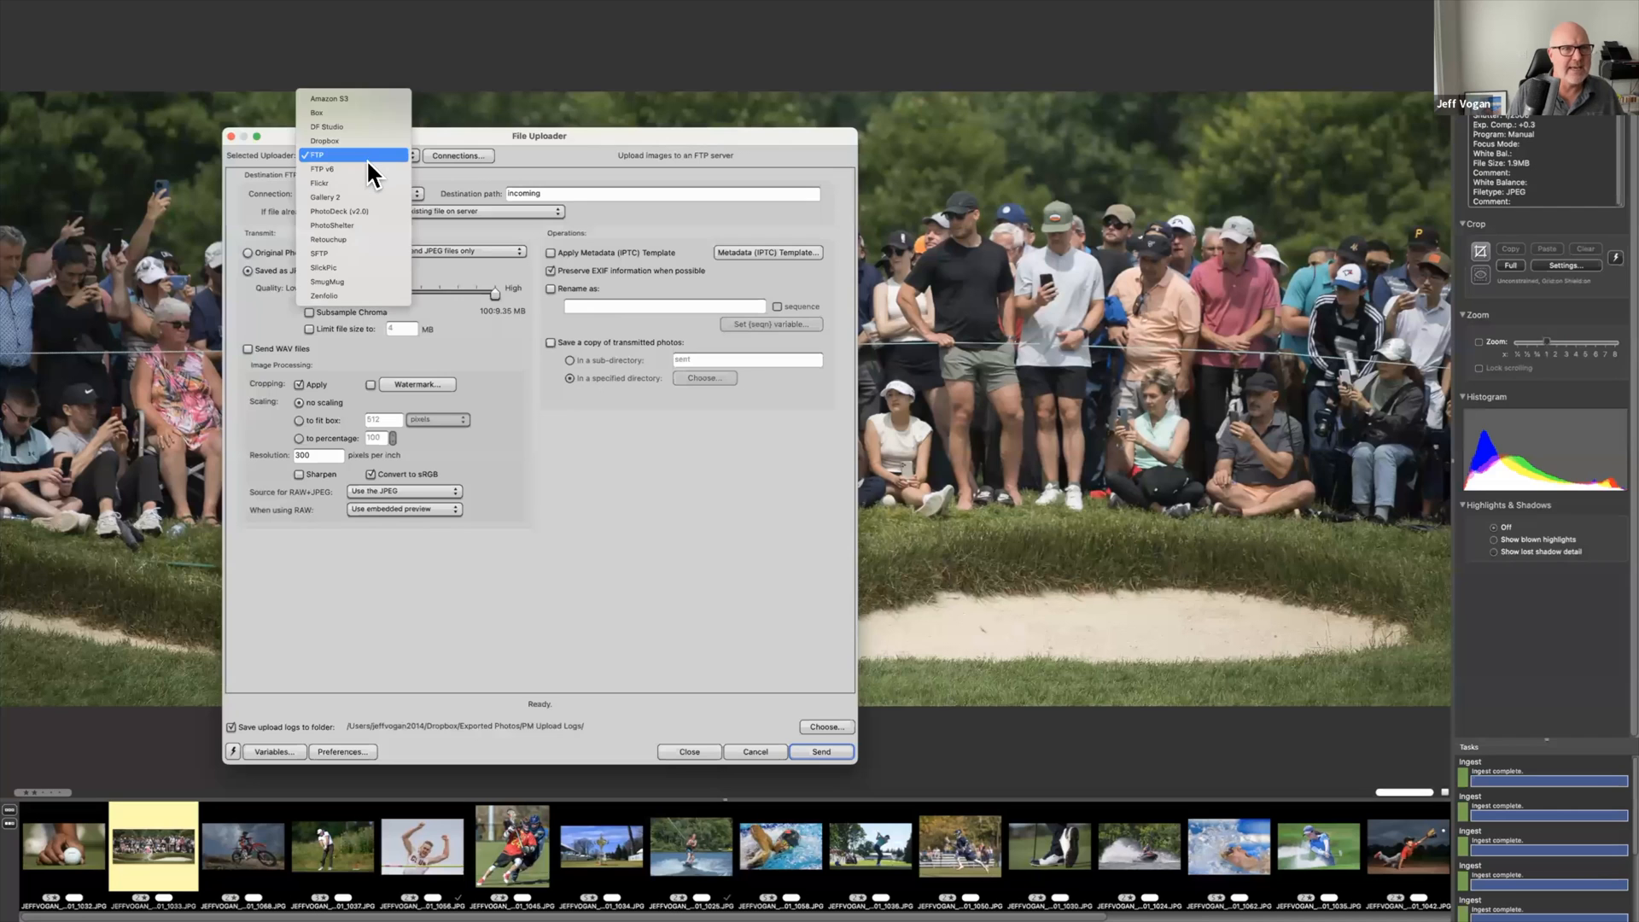
pyautogui.click(365, 225)
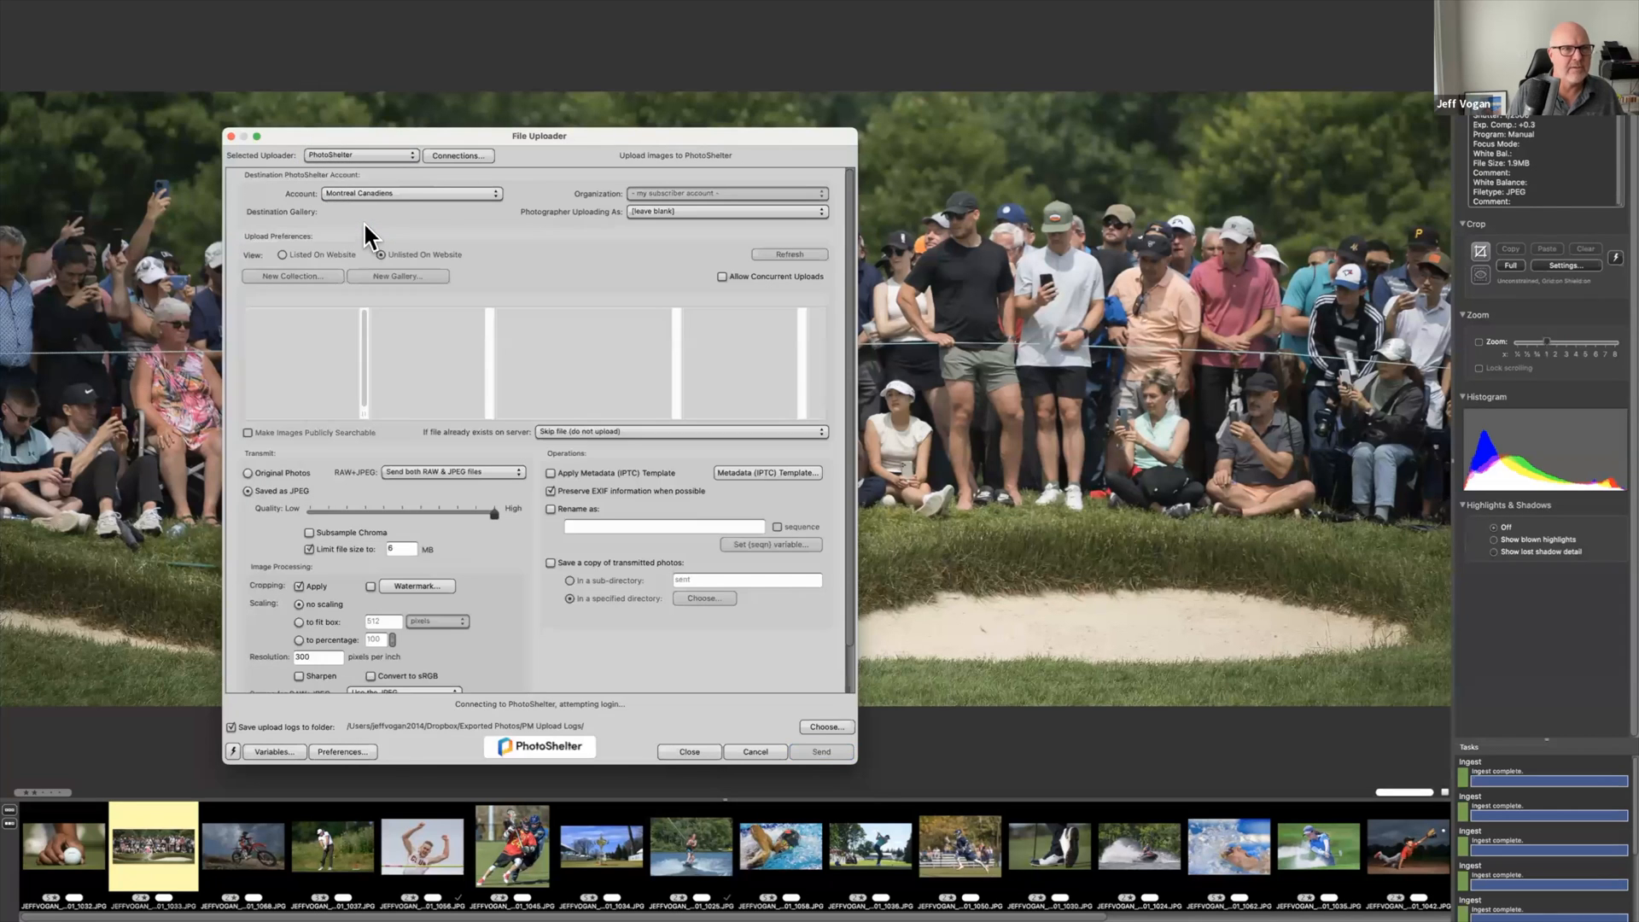
# Switch the File Uploader to SmugMug and back to FTP, then return to the contact sheet without sending
pyautogui.click(382, 156)
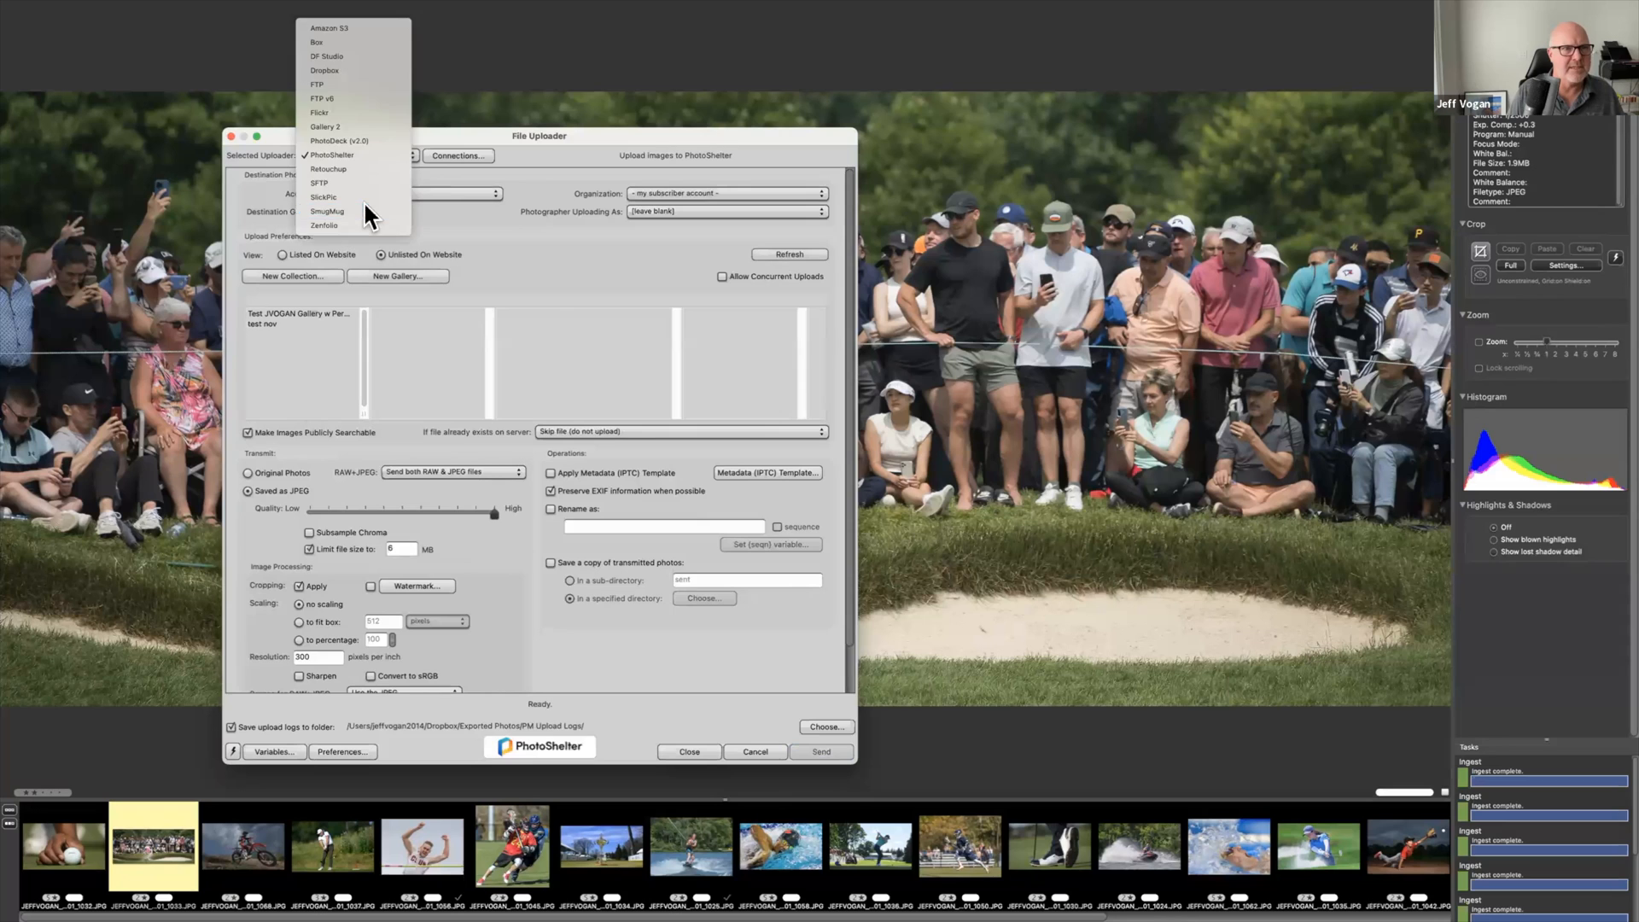
pyautogui.click(365, 198)
pyautogui.click(370, 155)
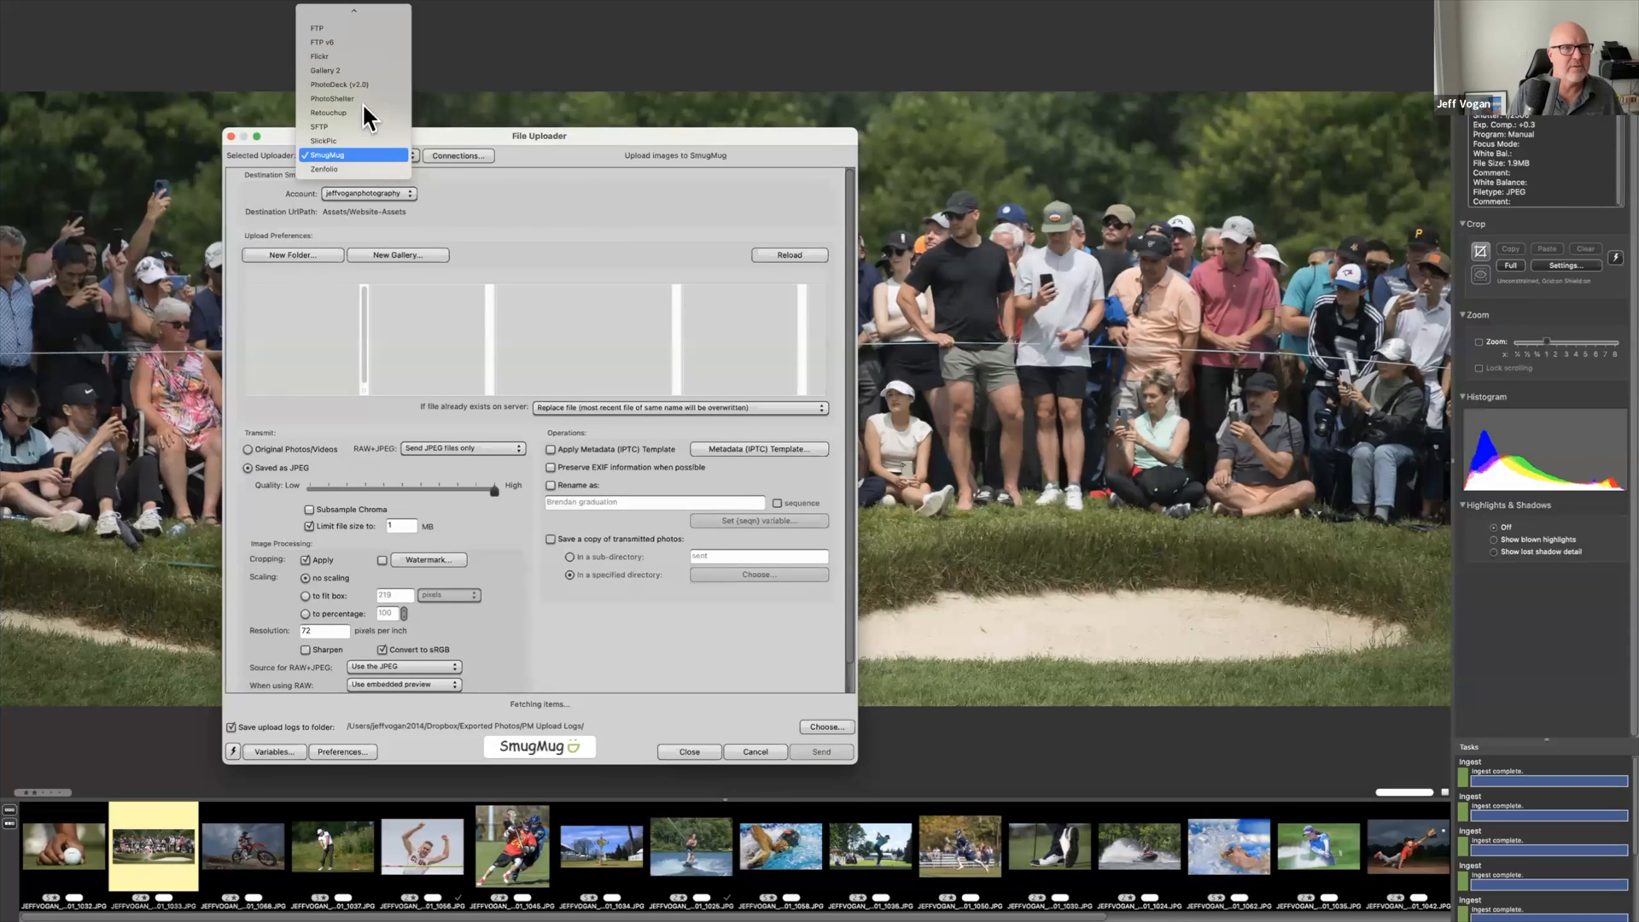
pyautogui.click(357, 29)
pyautogui.click(394, 154)
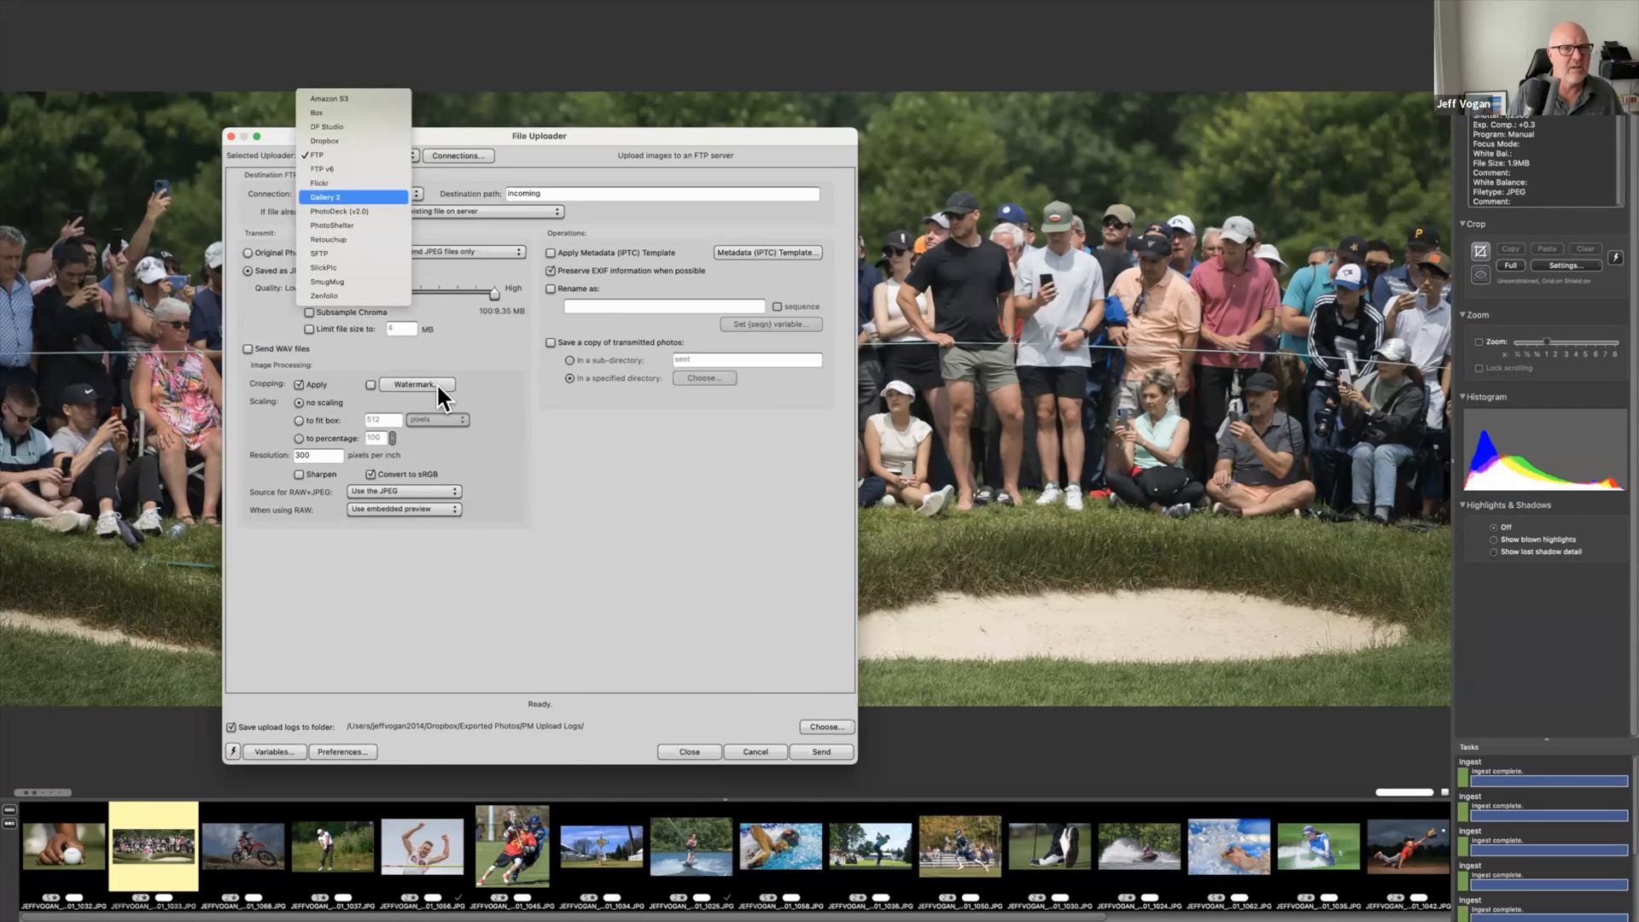
pyautogui.click(685, 747)
pyautogui.click(685, 749)
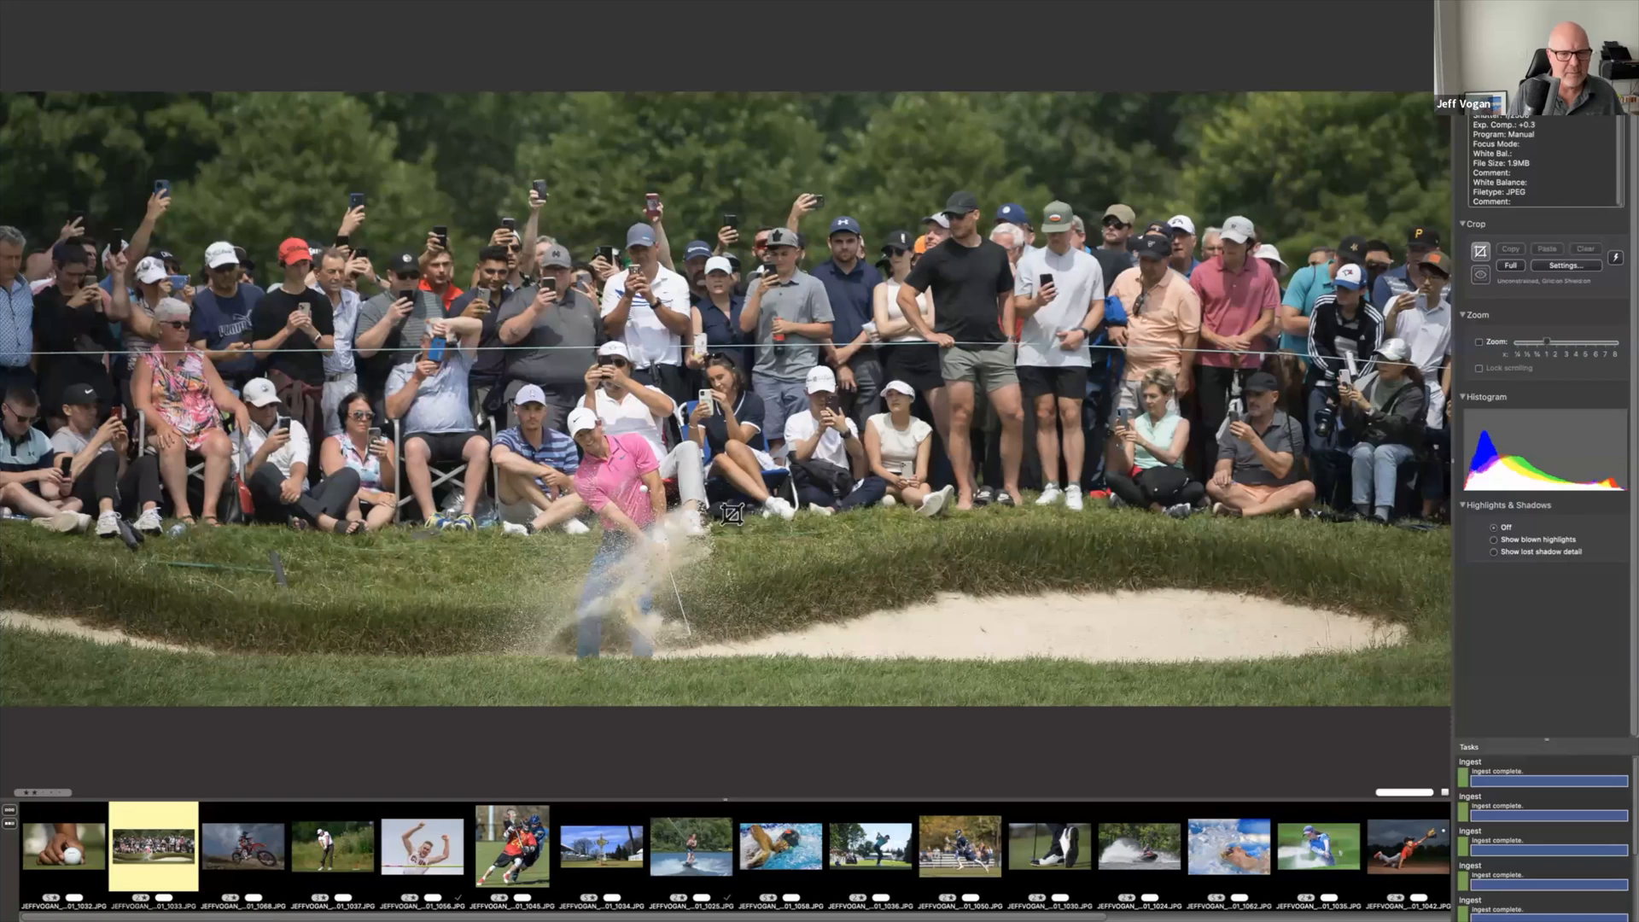
pyautogui.press('Escape')
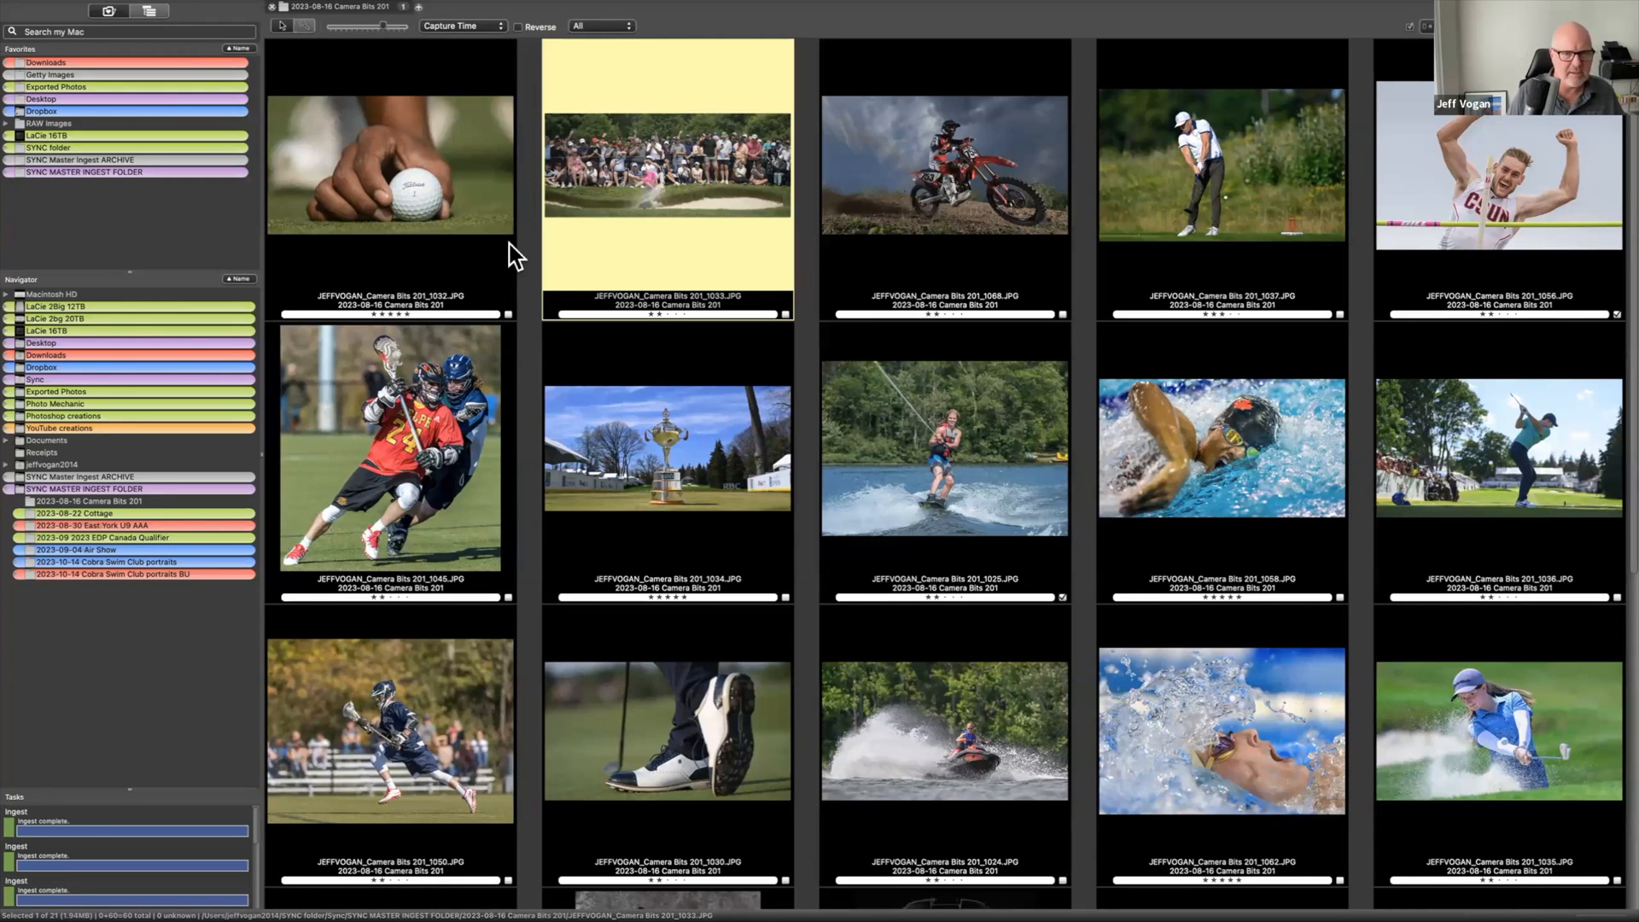
# Select the trophy photo, reopen the Ingest settings and examine the folder name and IPTC metadata template
pyautogui.click(713, 377)
pyautogui.press('super+g')
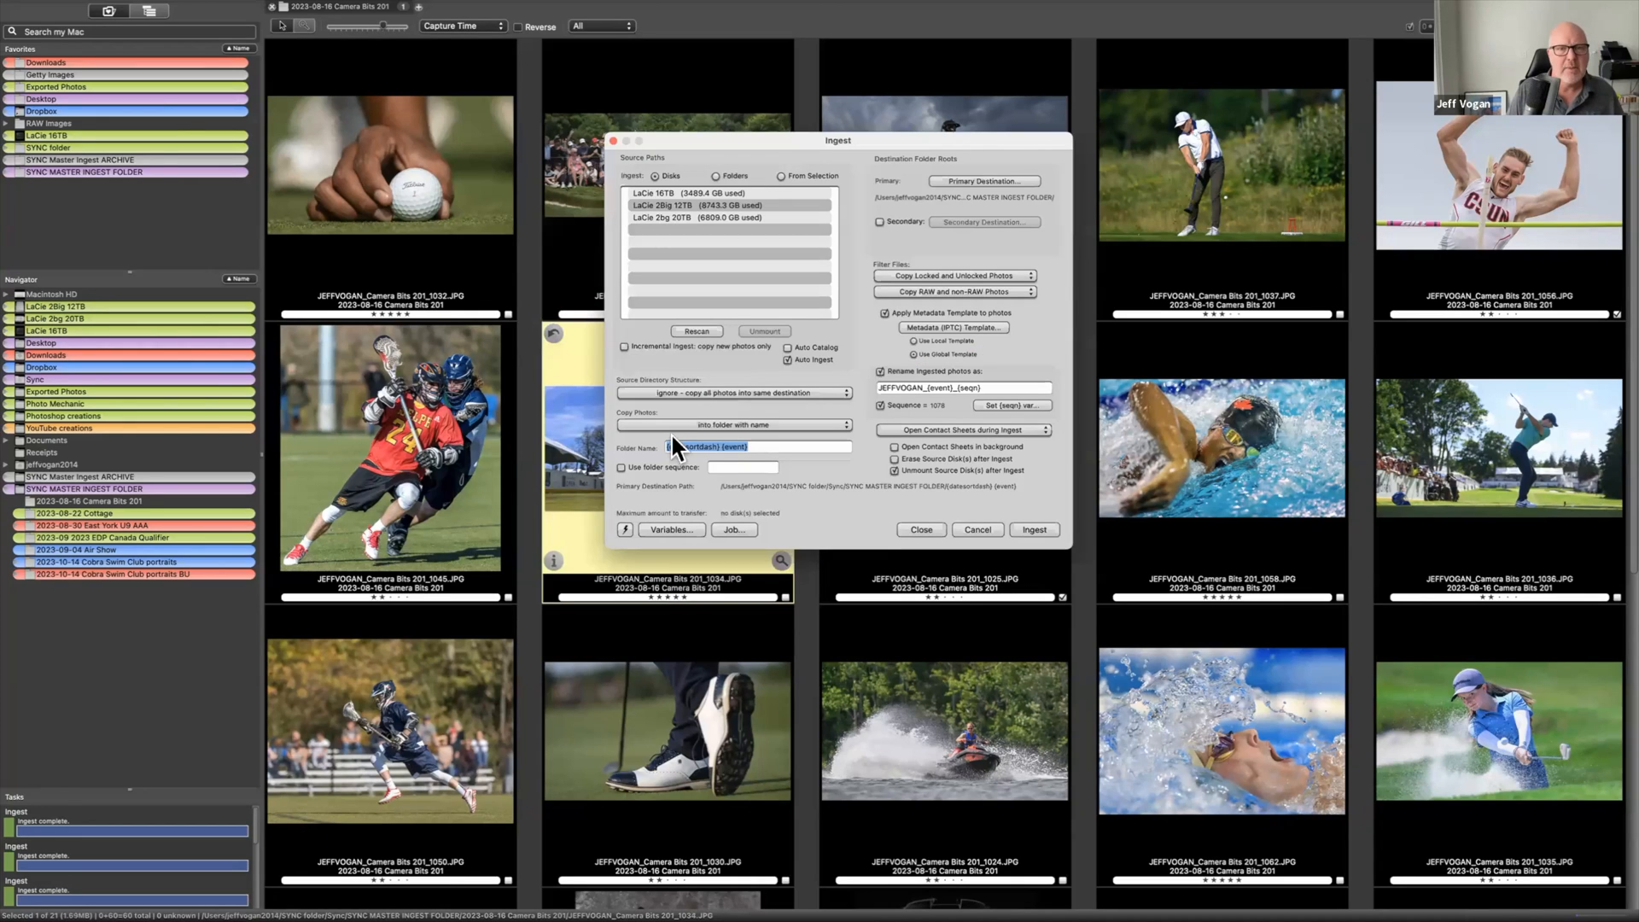
pyautogui.click(690, 447)
pyautogui.click(951, 326)
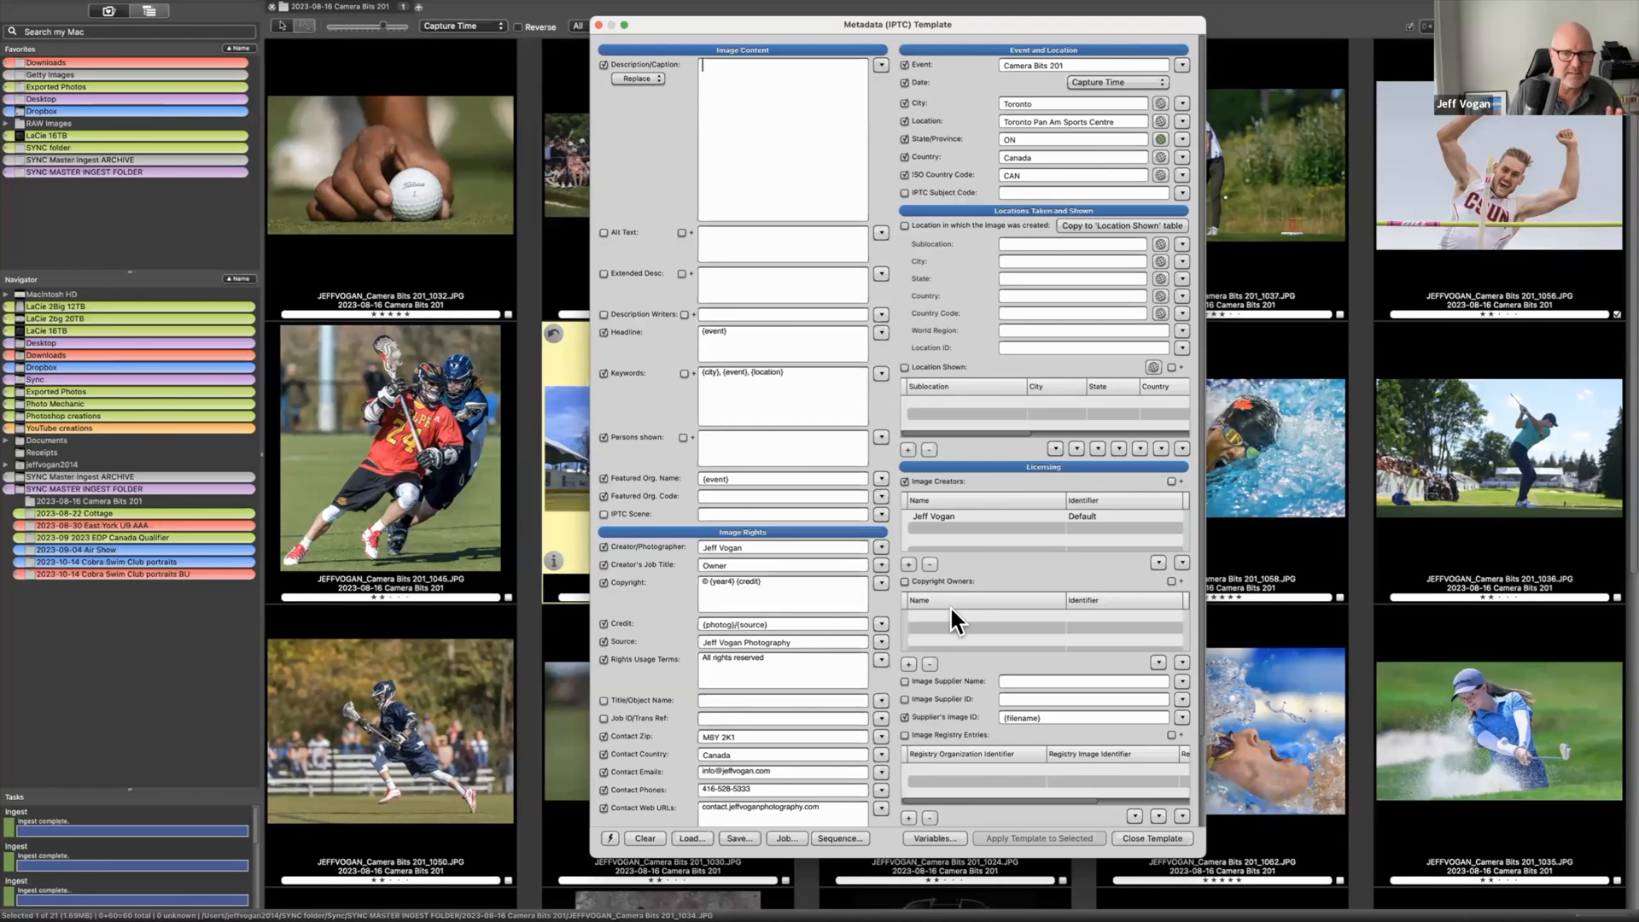
# Close the metadata template and Ingest settings, and move the 2023-08-16 Camera Bits 201 folder to the trash
pyautogui.click(1144, 831)
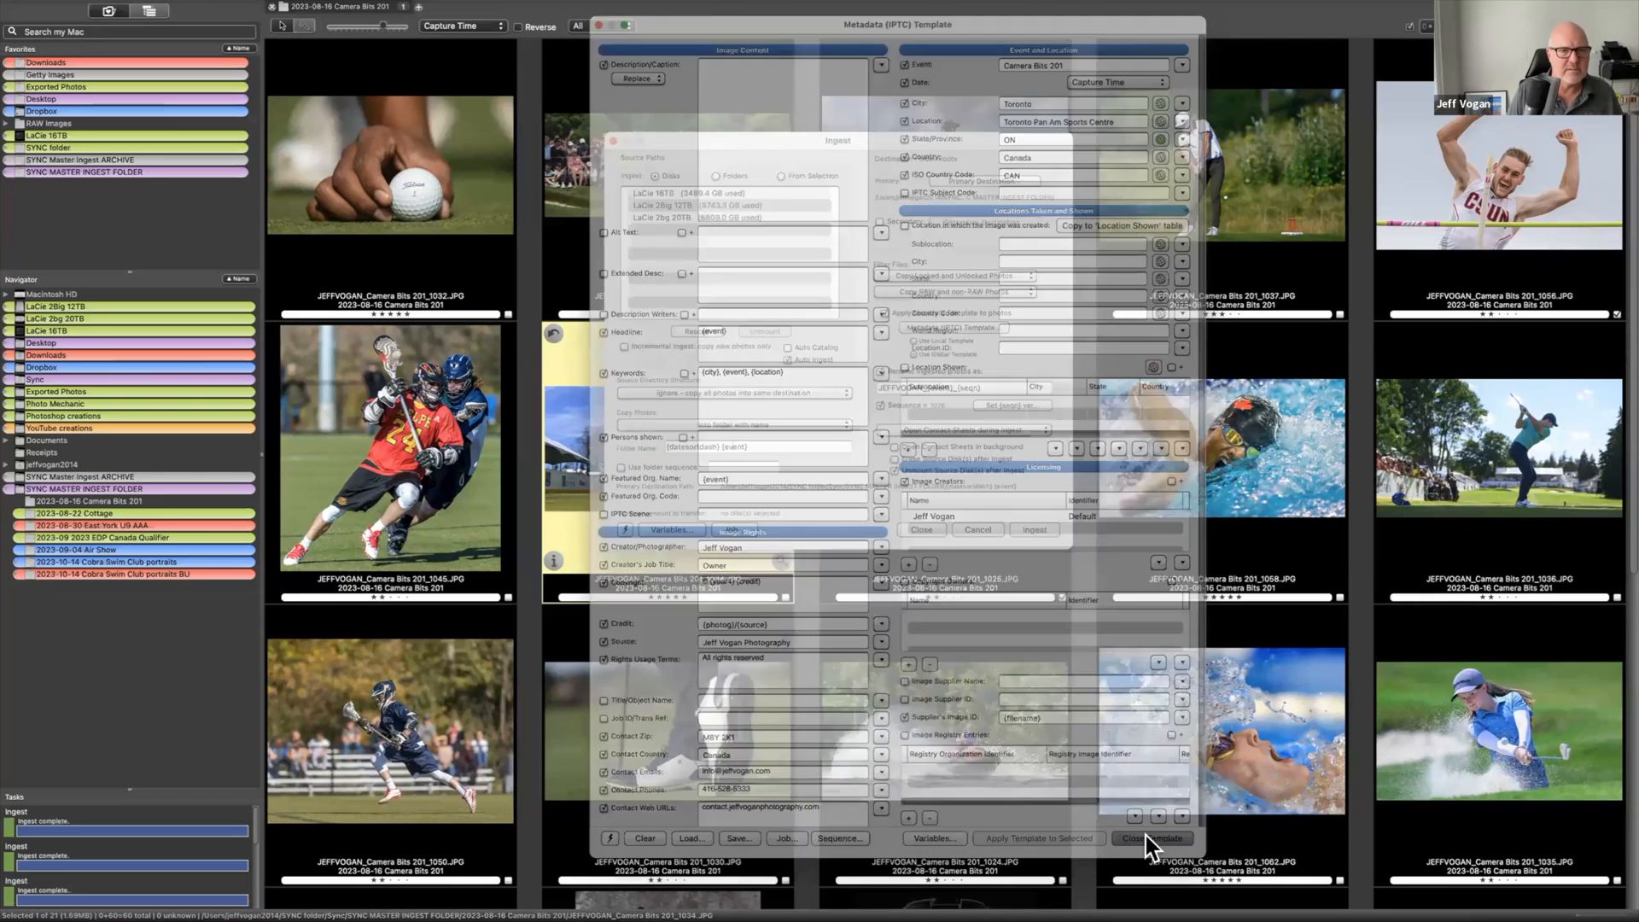
pyautogui.click(919, 531)
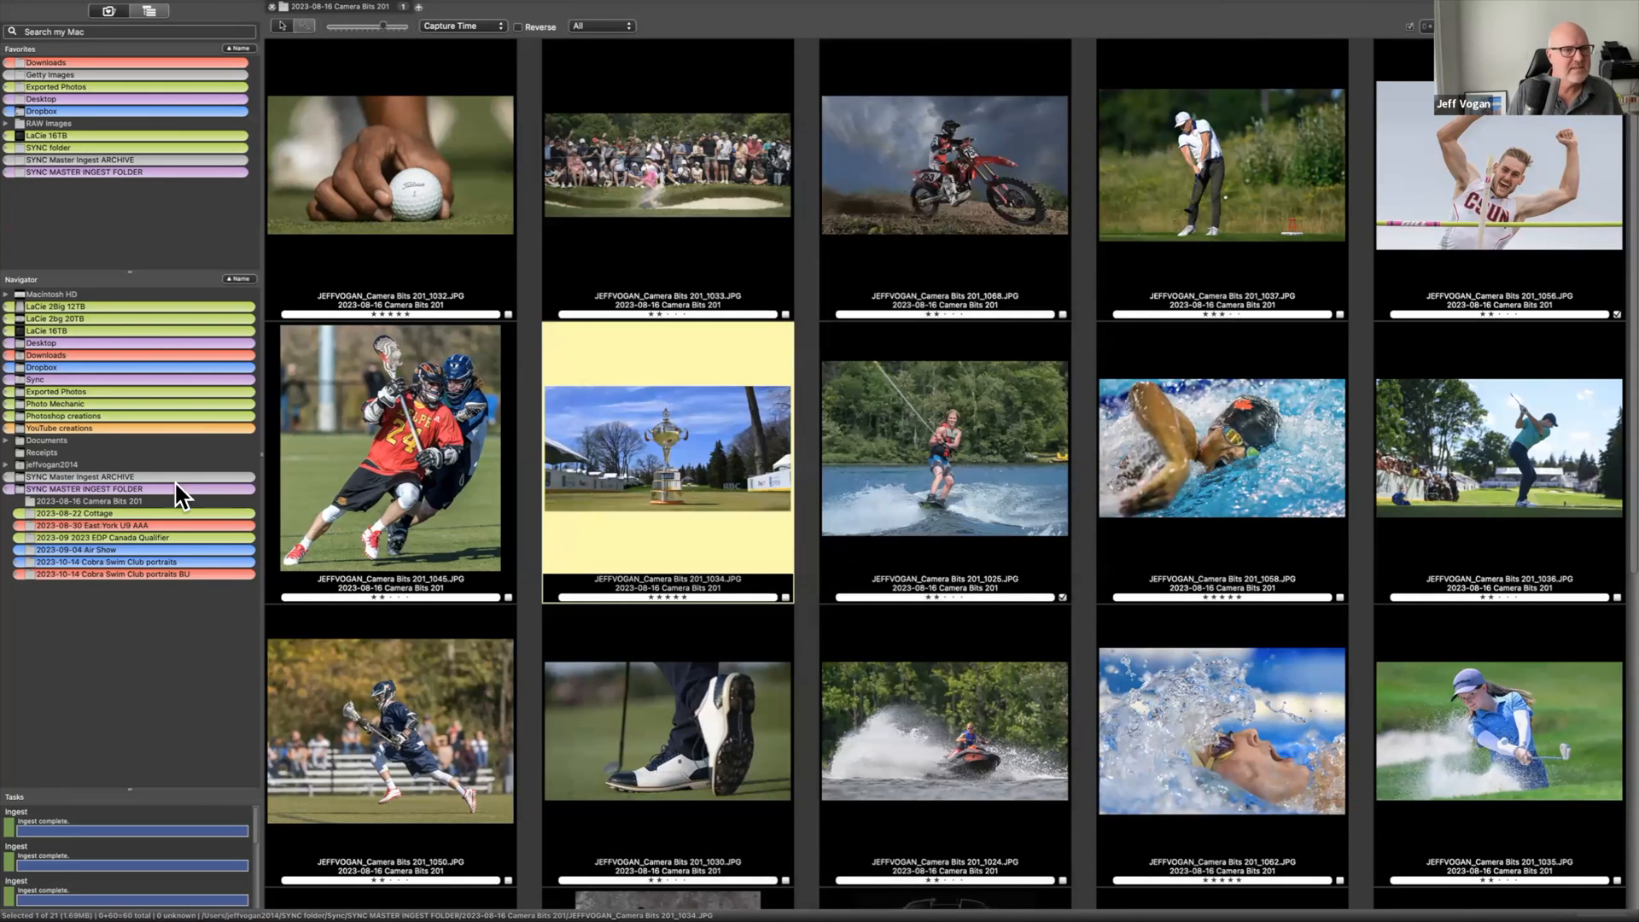
pyautogui.rightClick(154, 501)
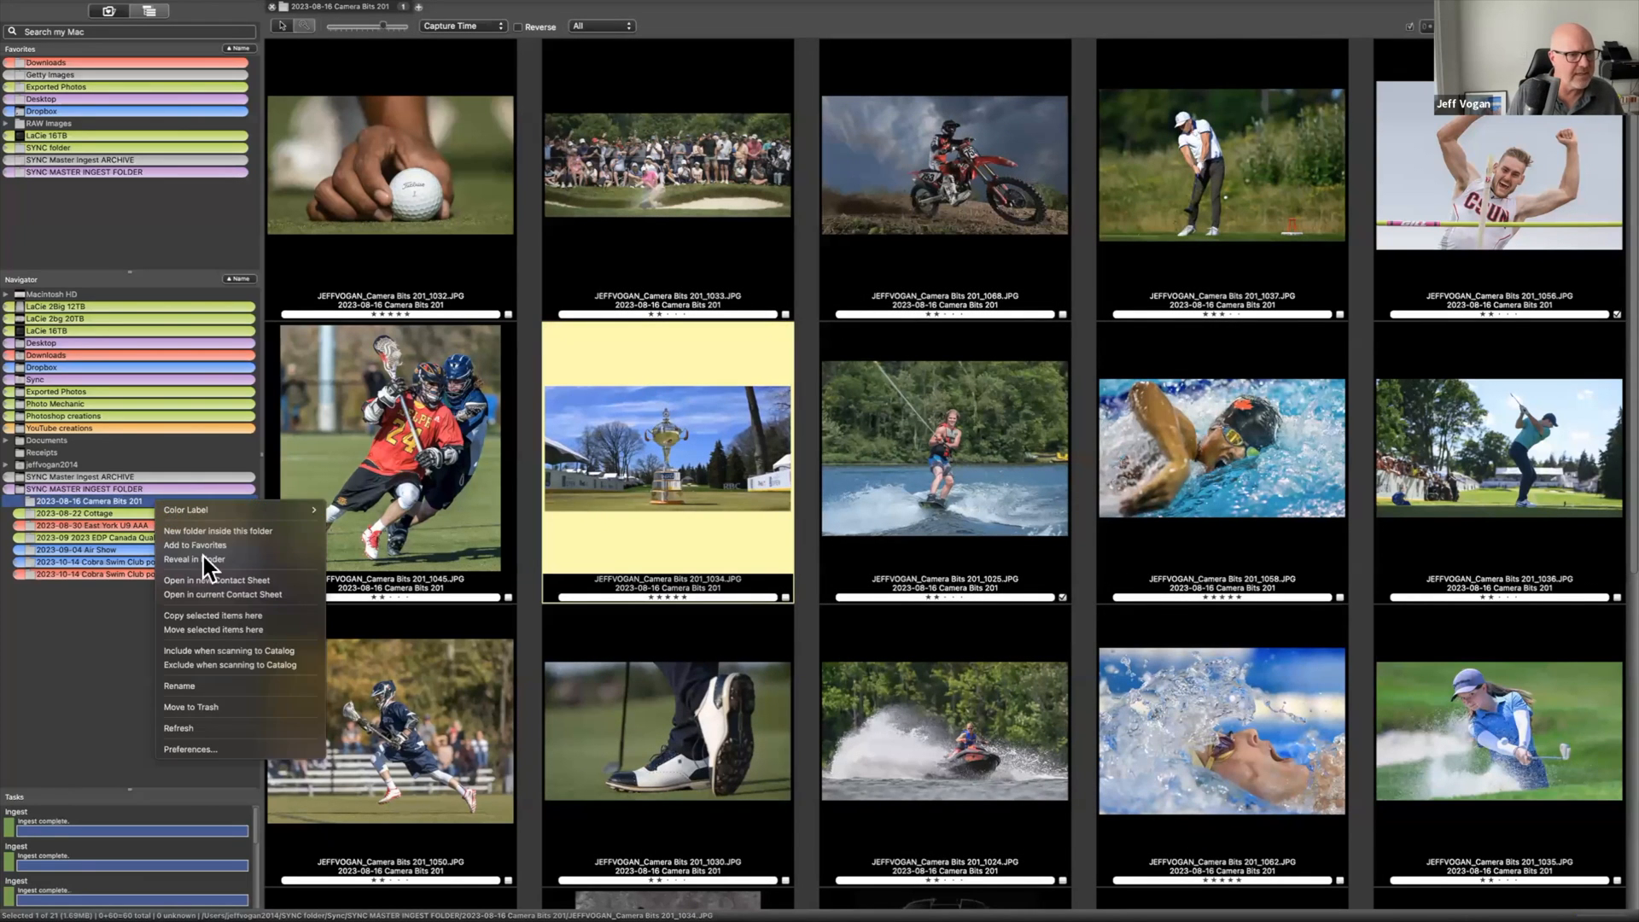
pyautogui.click(282, 710)
pyautogui.click(866, 340)
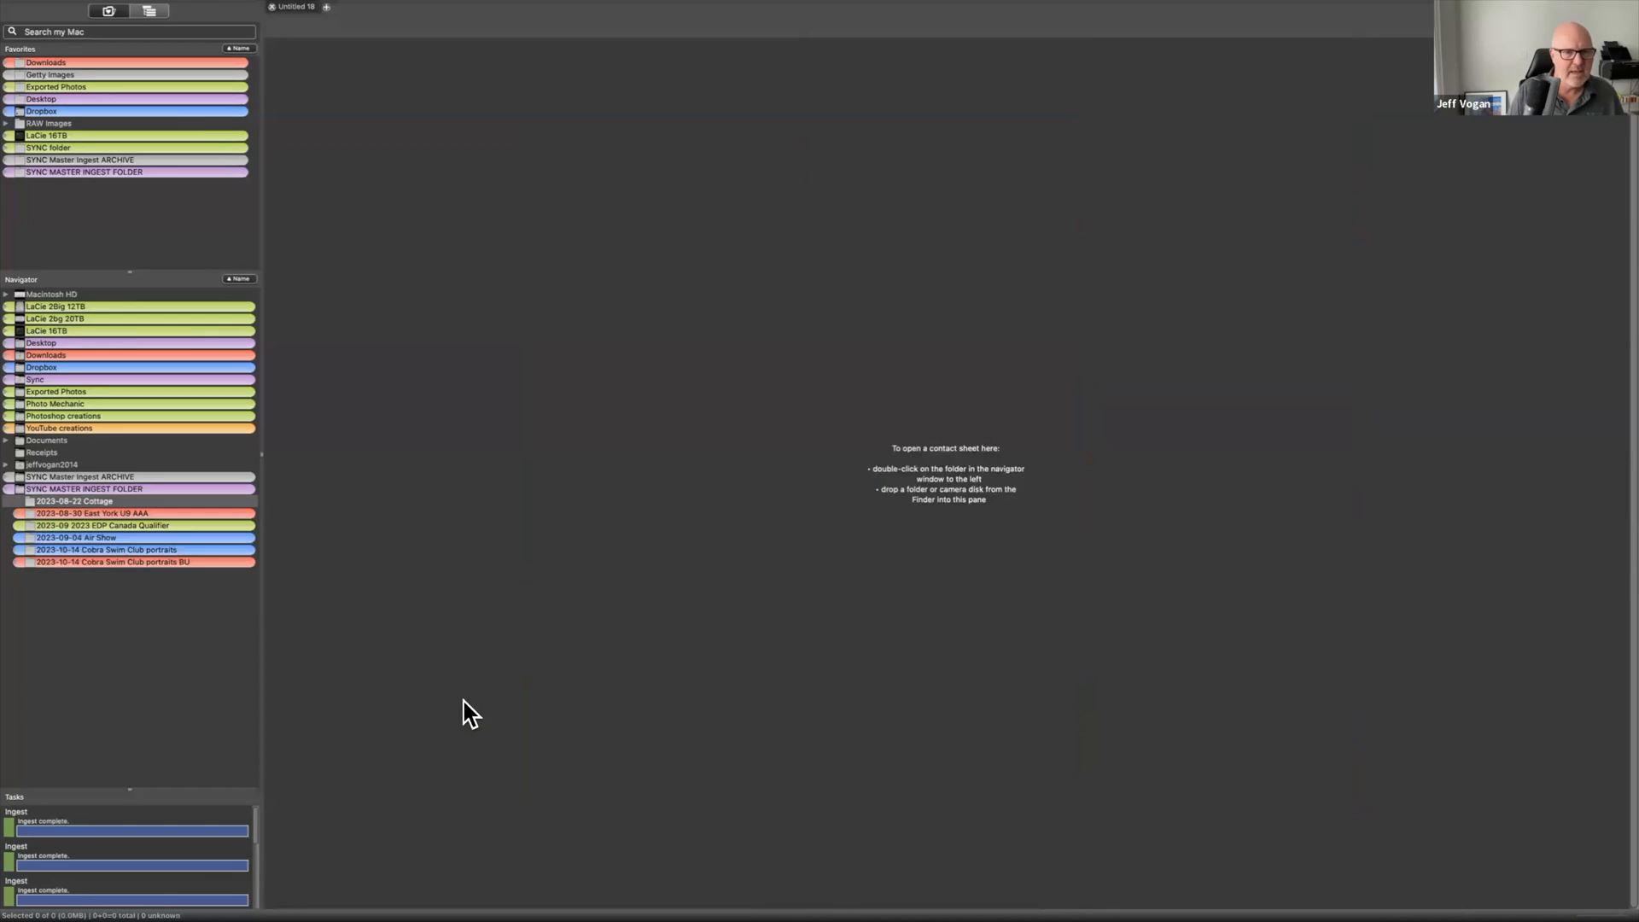
# Reopen the Ingest settings and load the saved ingest snapshot 4b, Swim meet single racer per heat HC
pyautogui.press('super+g')
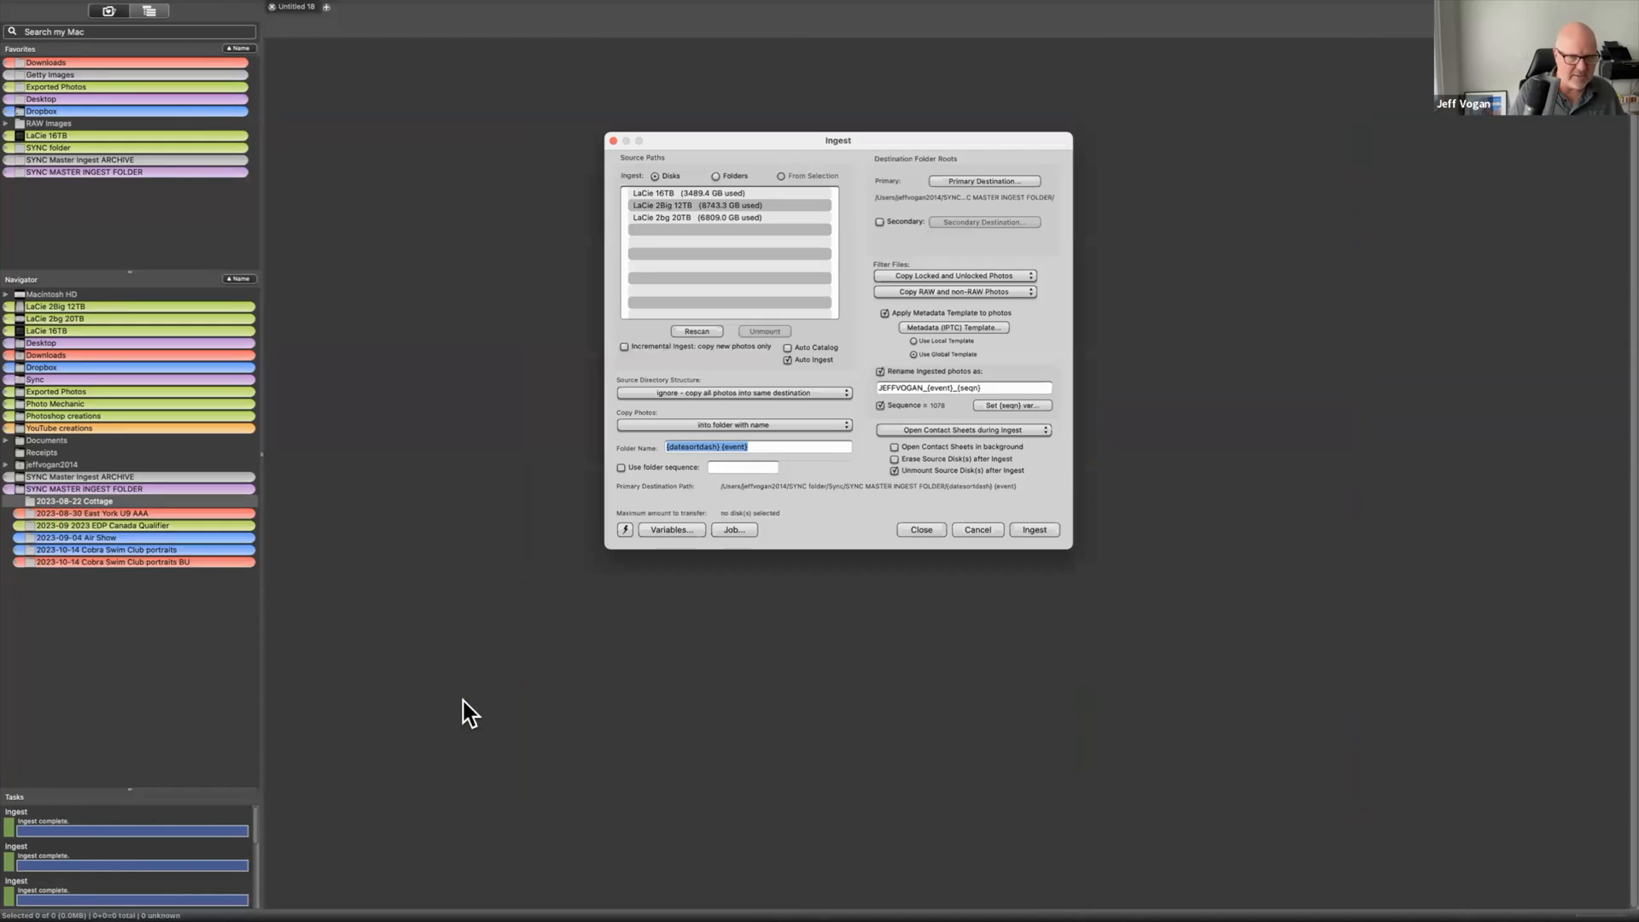
pyautogui.click(624, 529)
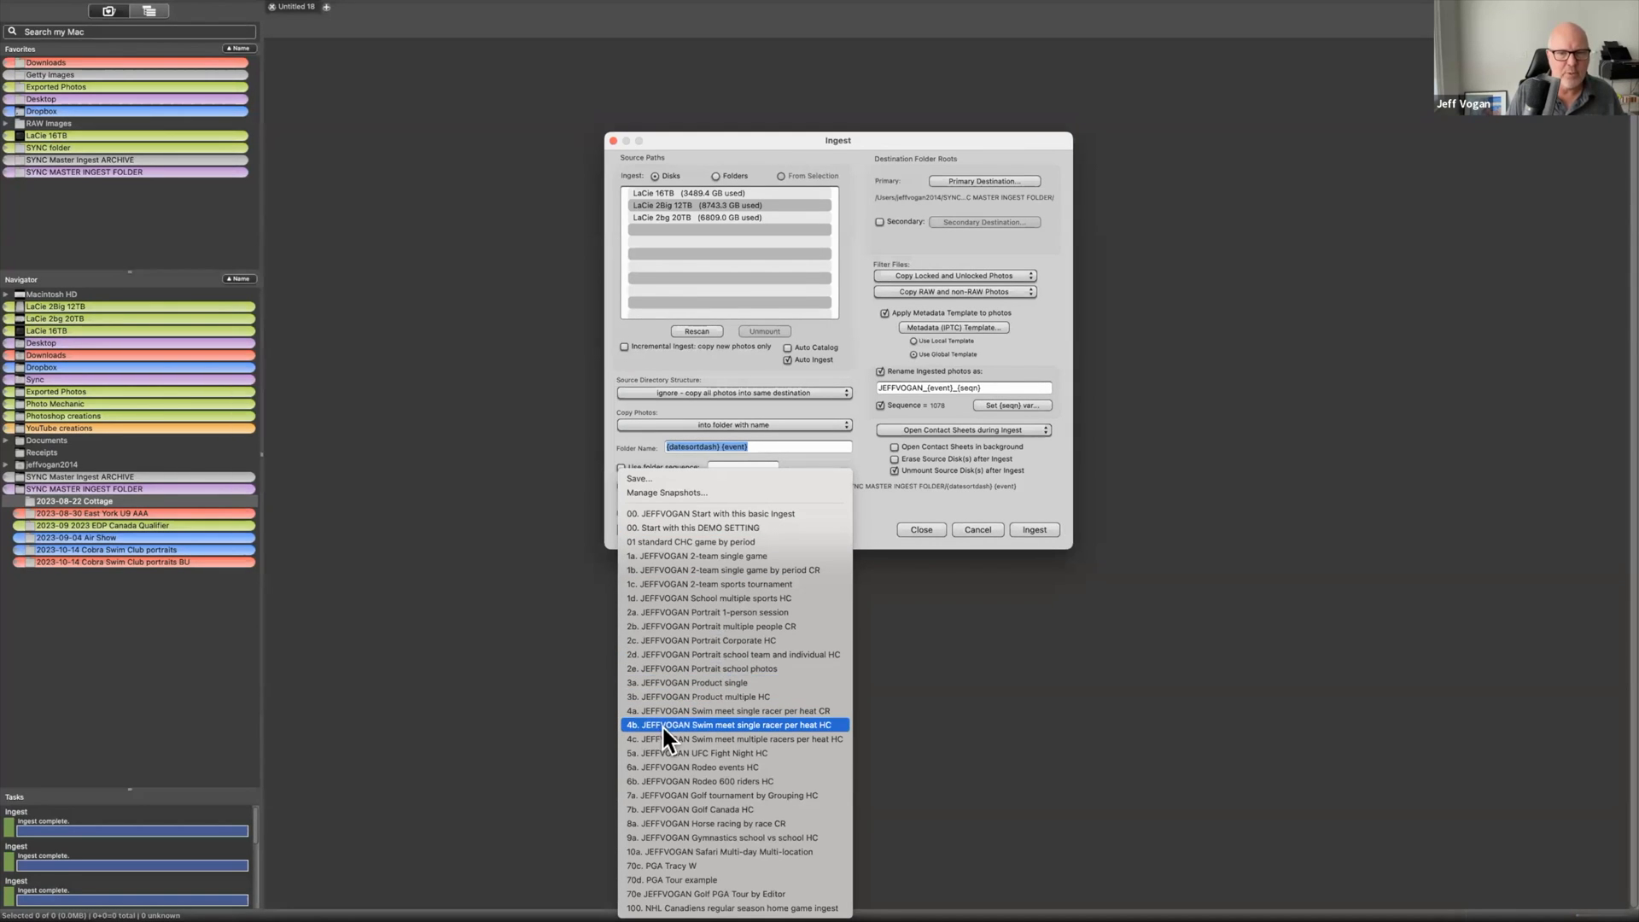
pyautogui.click(803, 725)
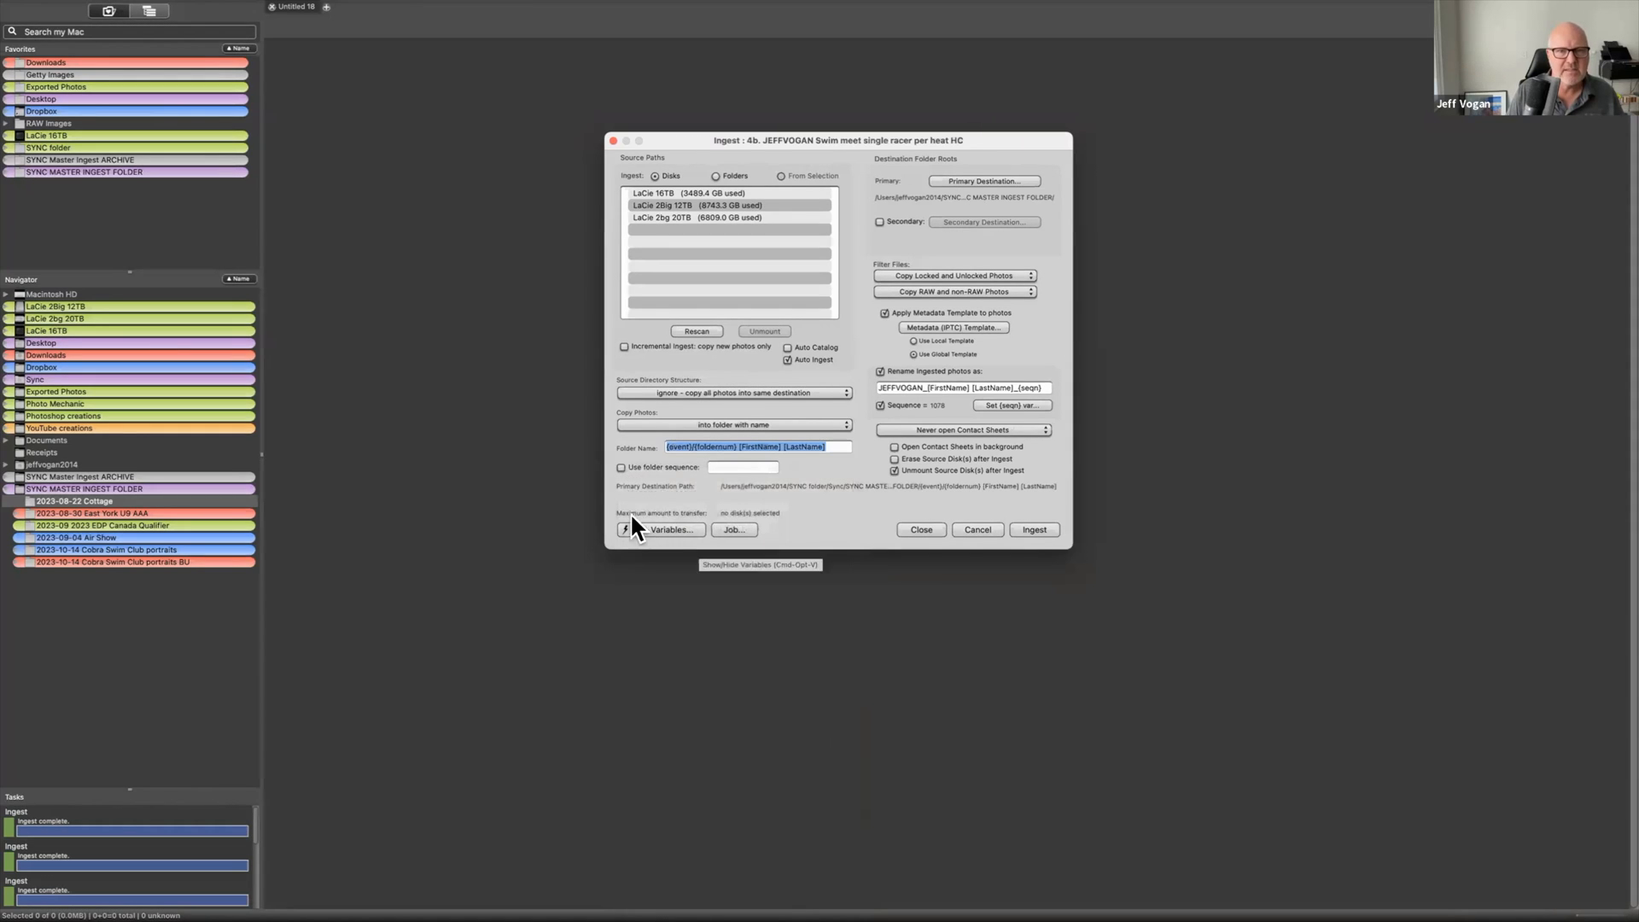
# Load the 4b Swim meet single racer per heat HC ITPC snapshot into the metadata template, and close the Ingest settings
pyautogui.click(939, 327)
pyautogui.click(609, 839)
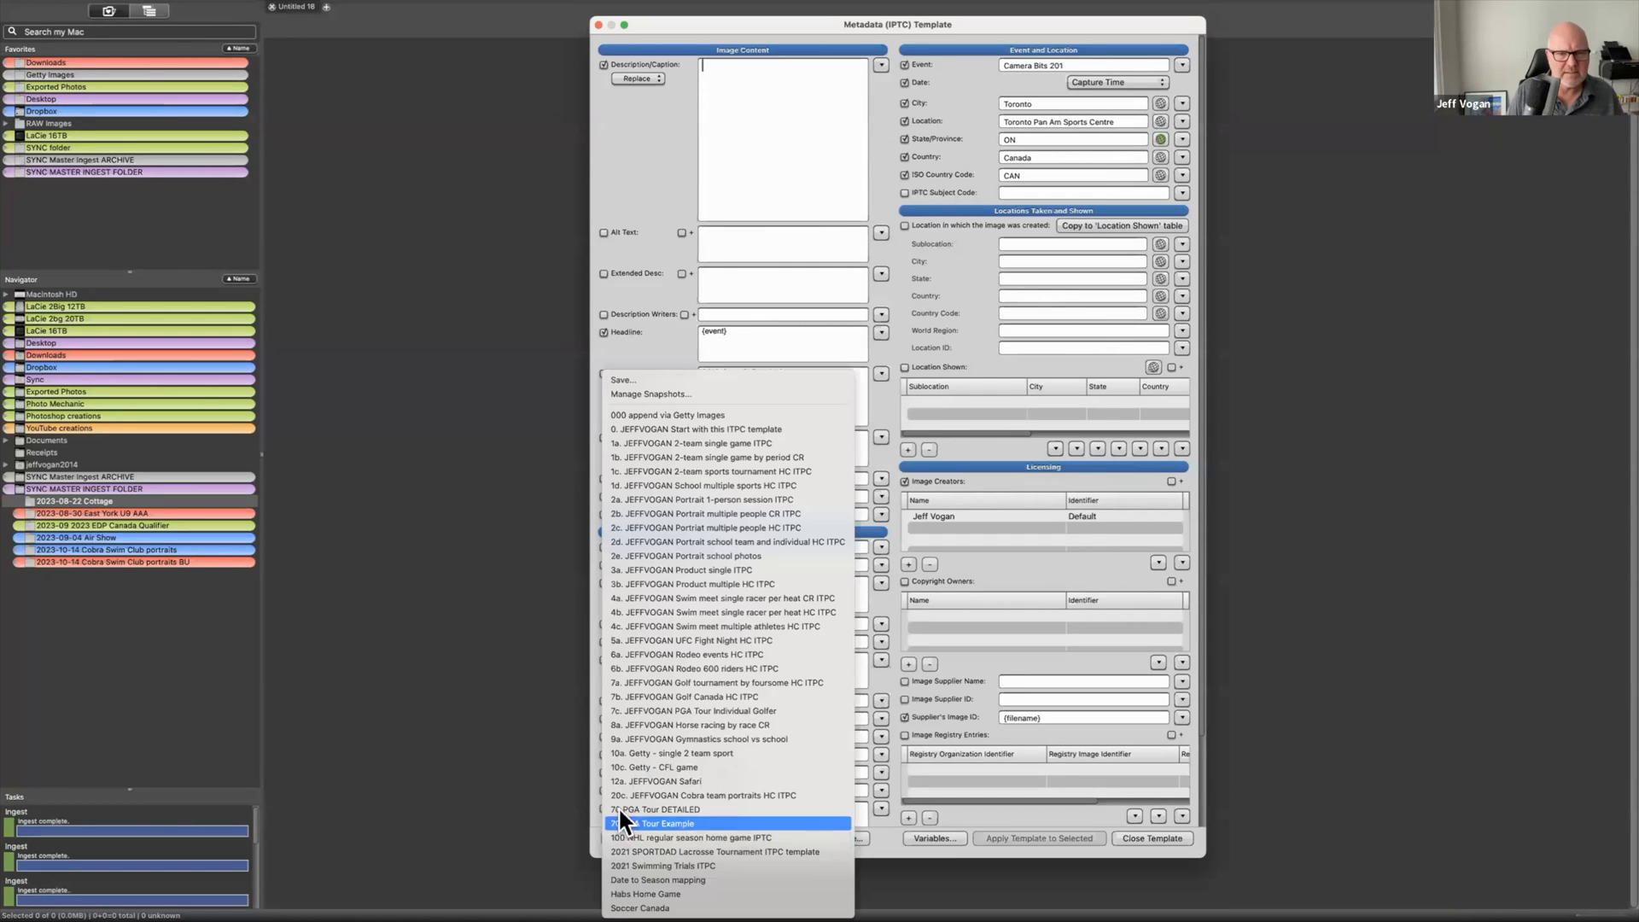
pyautogui.click(671, 615)
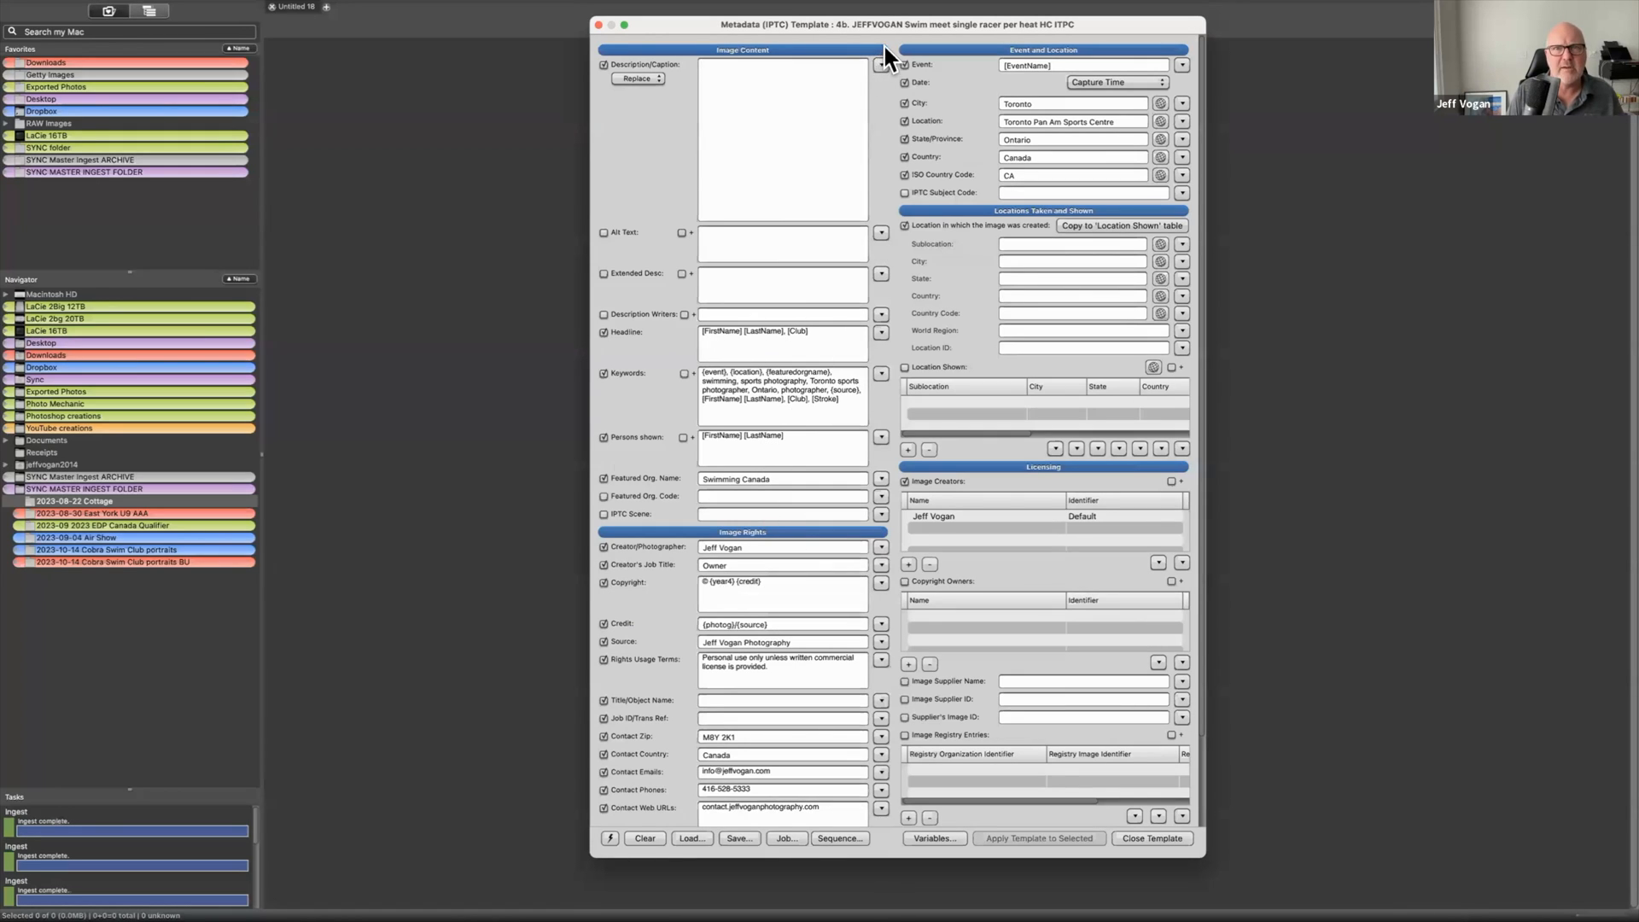
pyautogui.click(1130, 836)
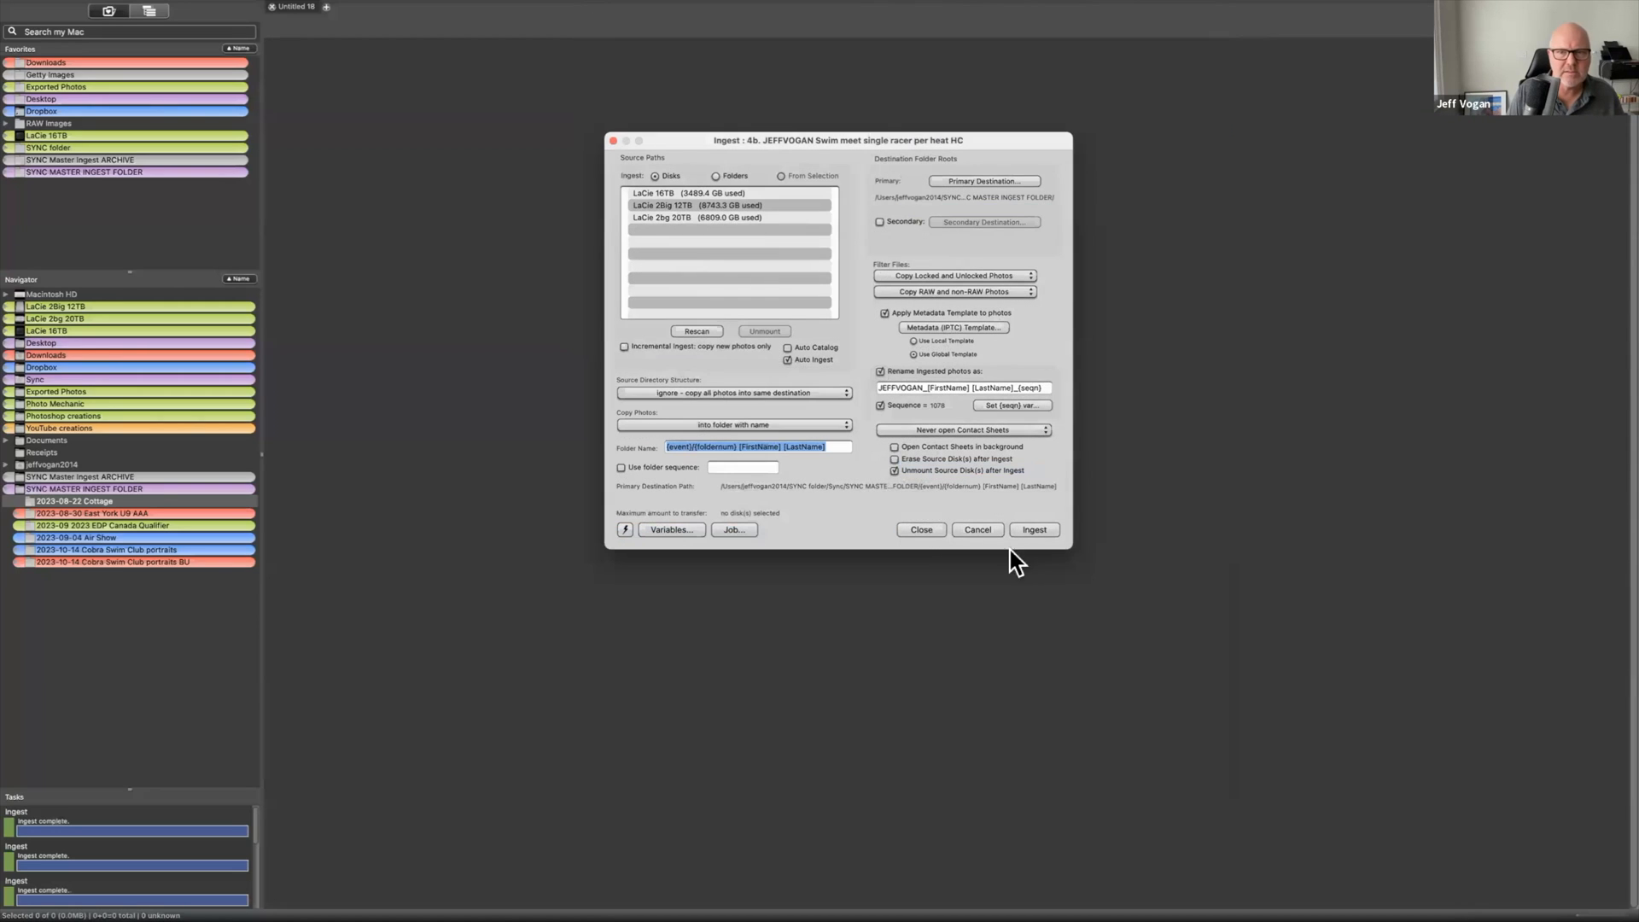
pyautogui.click(916, 529)
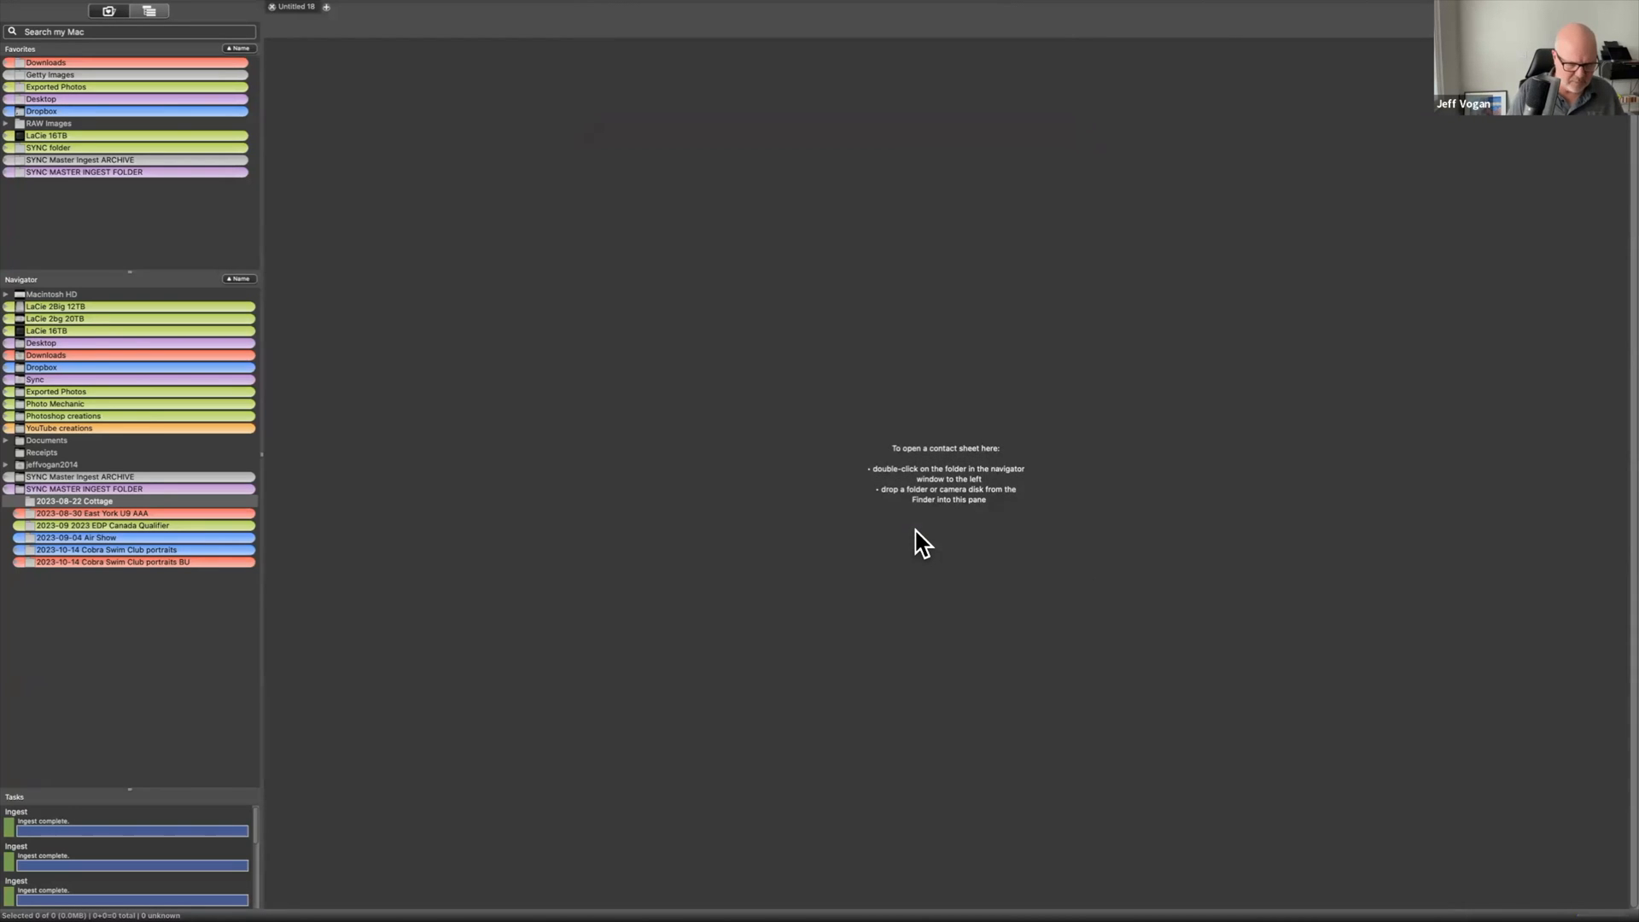
# Switch to Excel, examine the swimmer rows coded 100 and 101 in the 201 Cup roster, and return to Photo Mechanic
pyautogui.moveTo(680, 893)
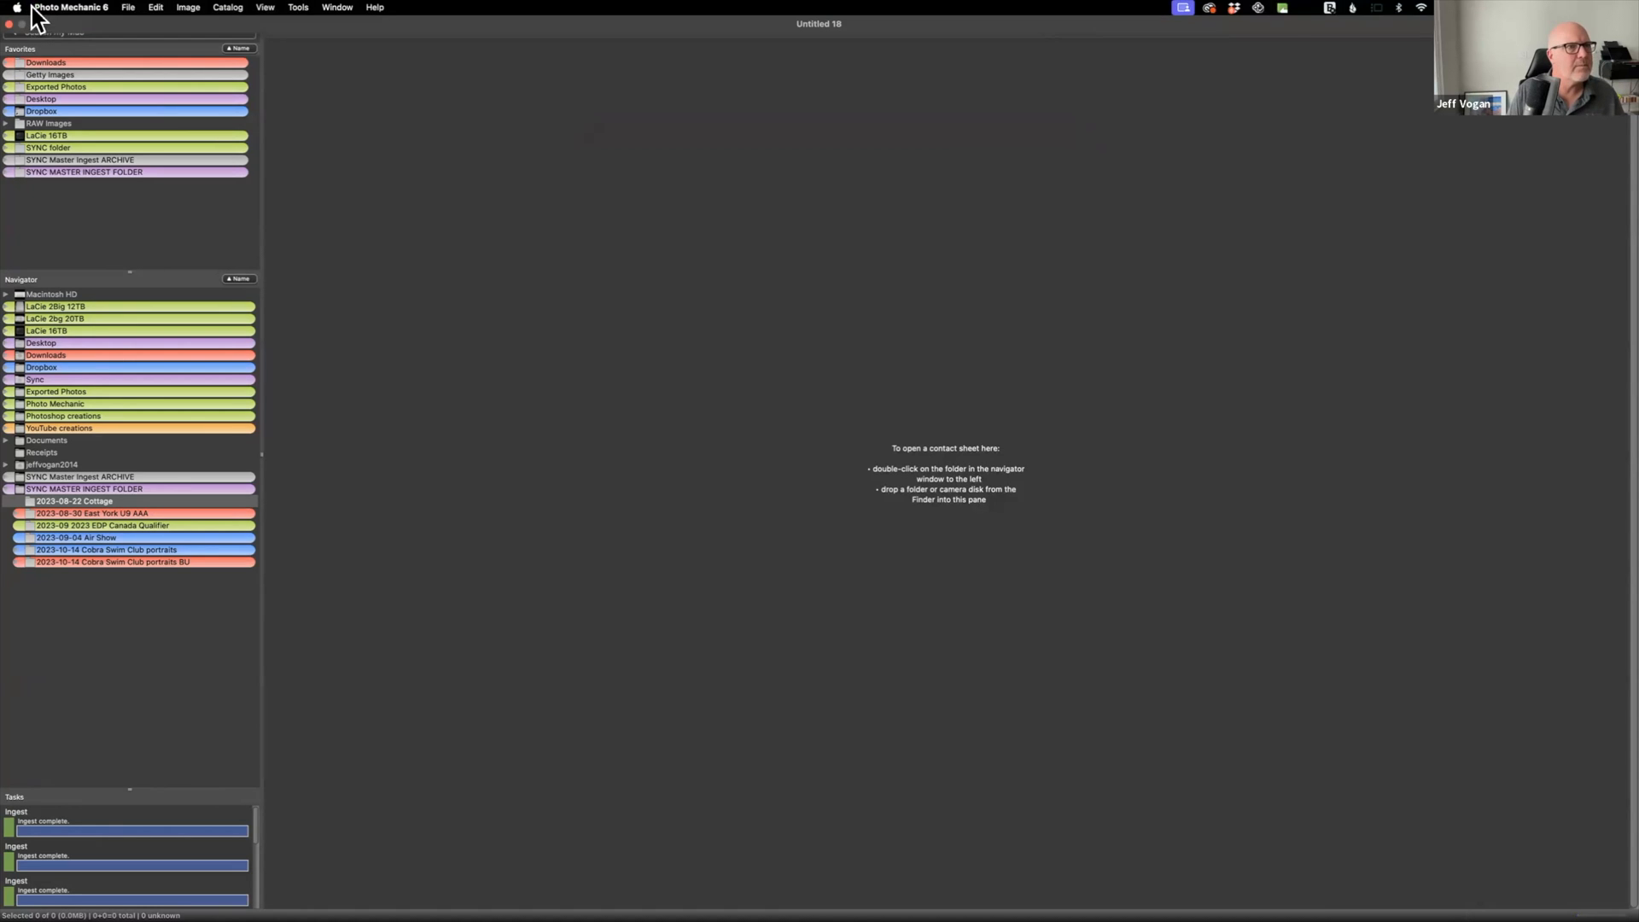
pyautogui.click(32, 24)
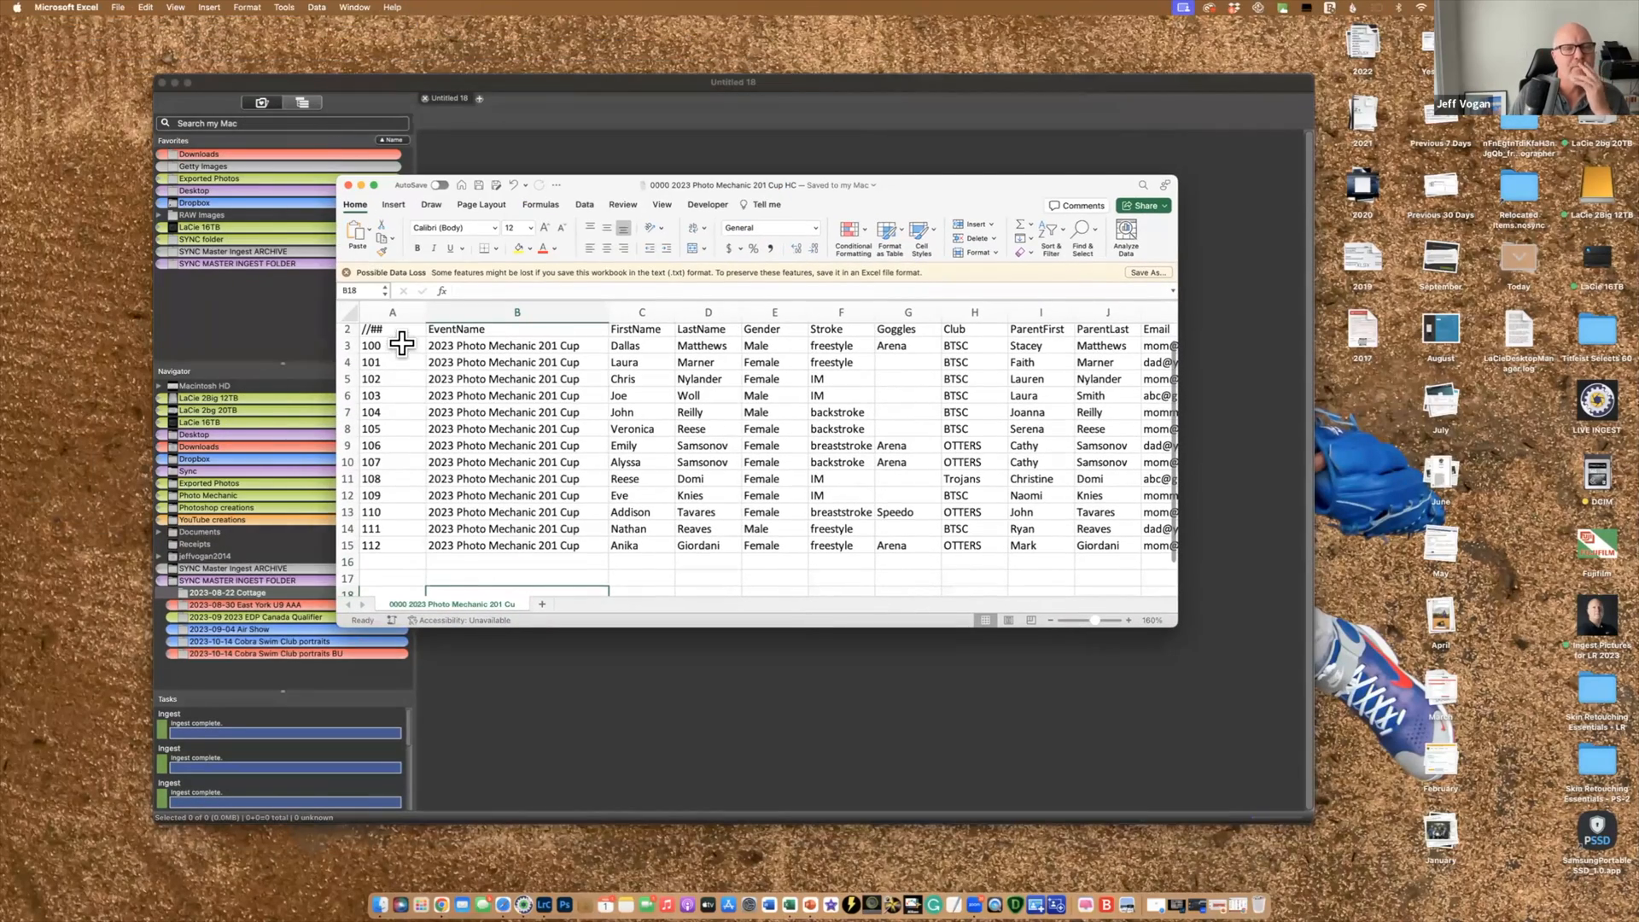
pyautogui.click(467, 343)
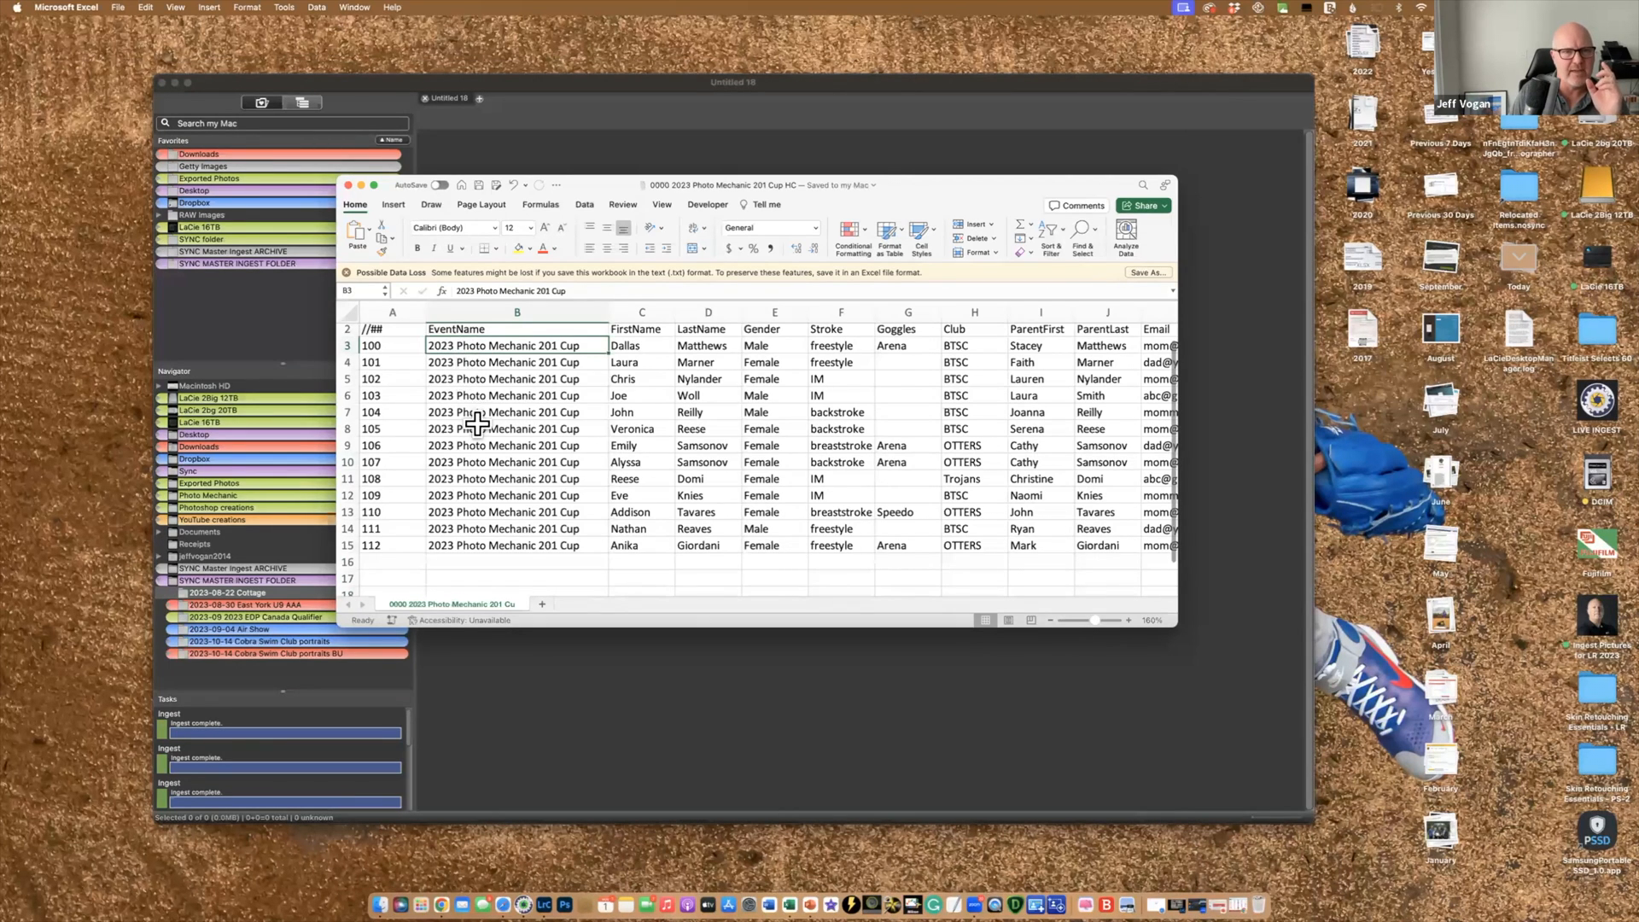
pyautogui.click(346, 343)
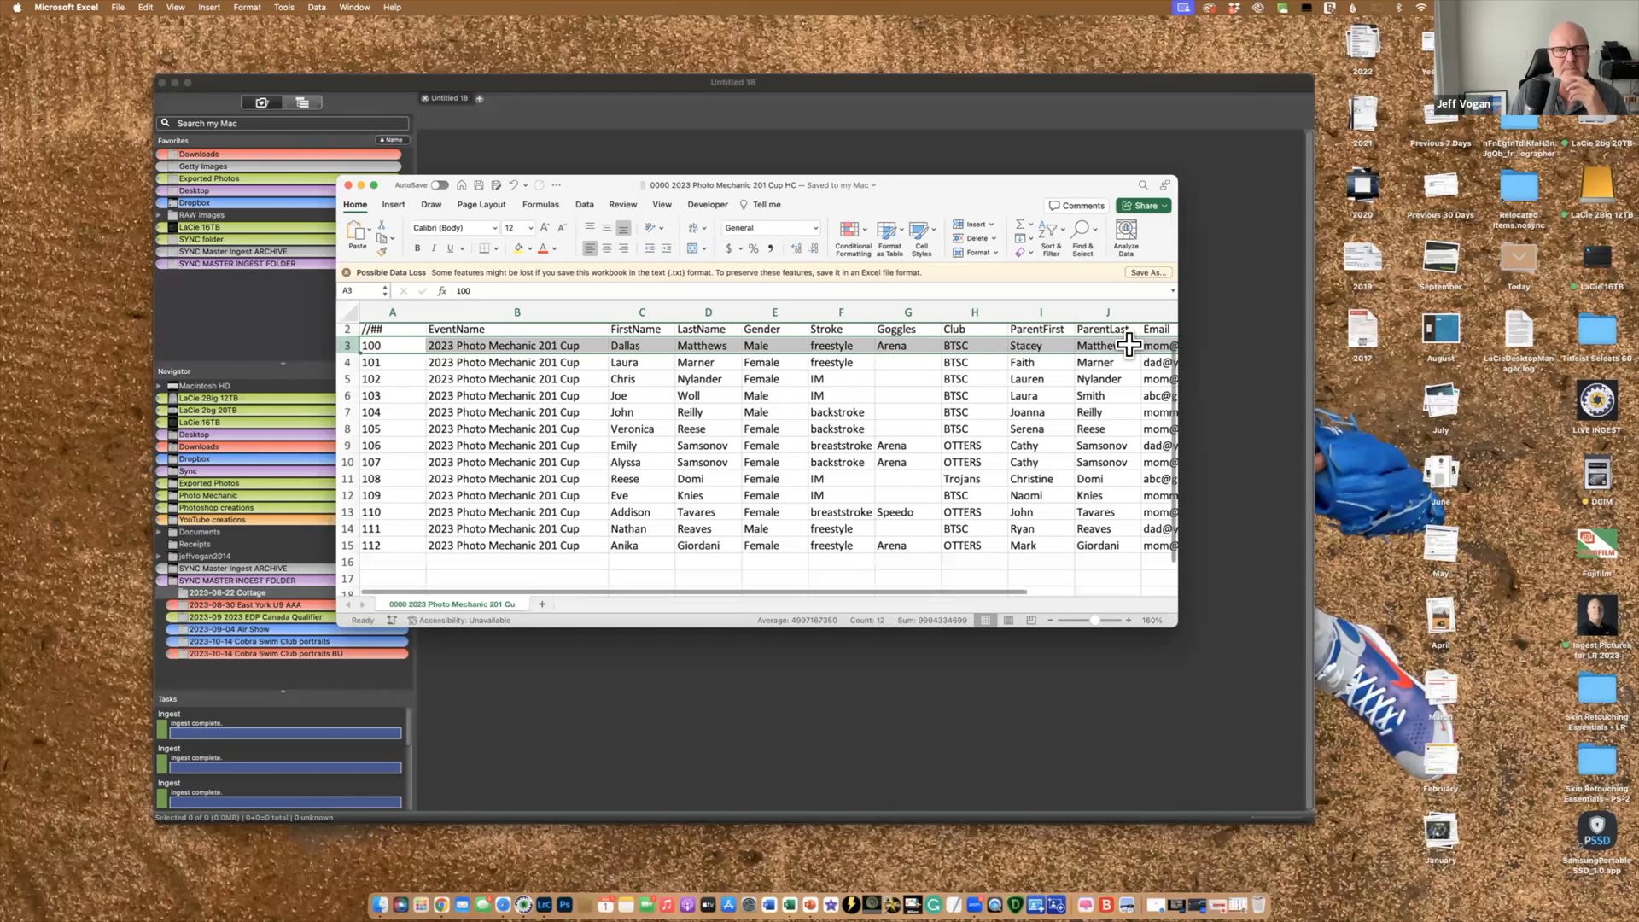
pyautogui.click(348, 362)
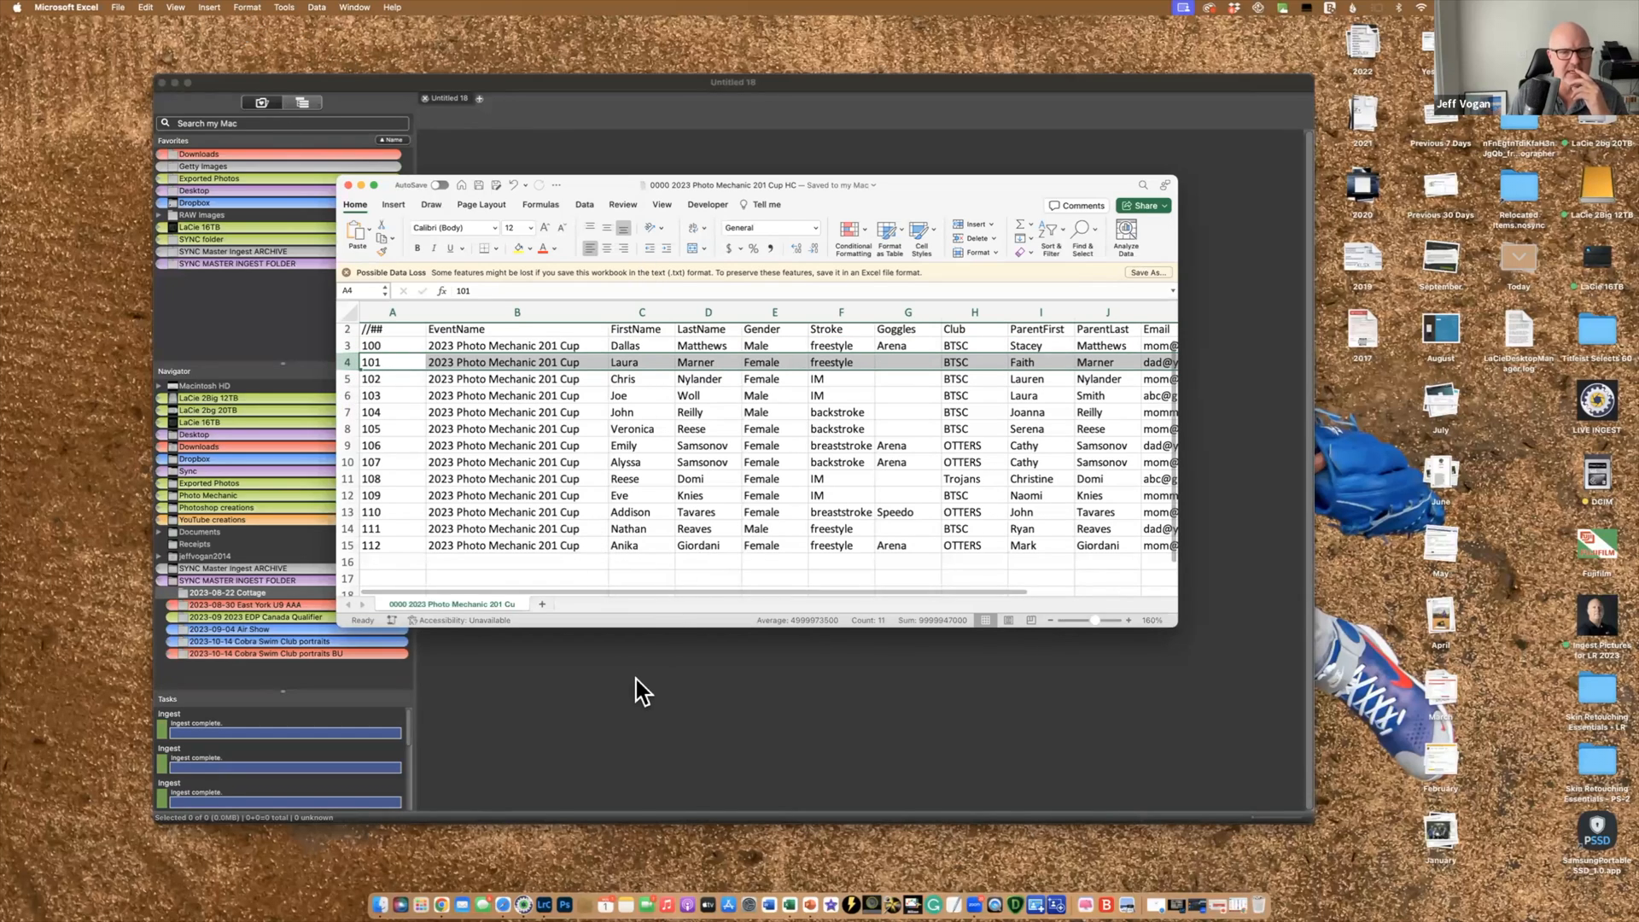
pyautogui.click(589, 704)
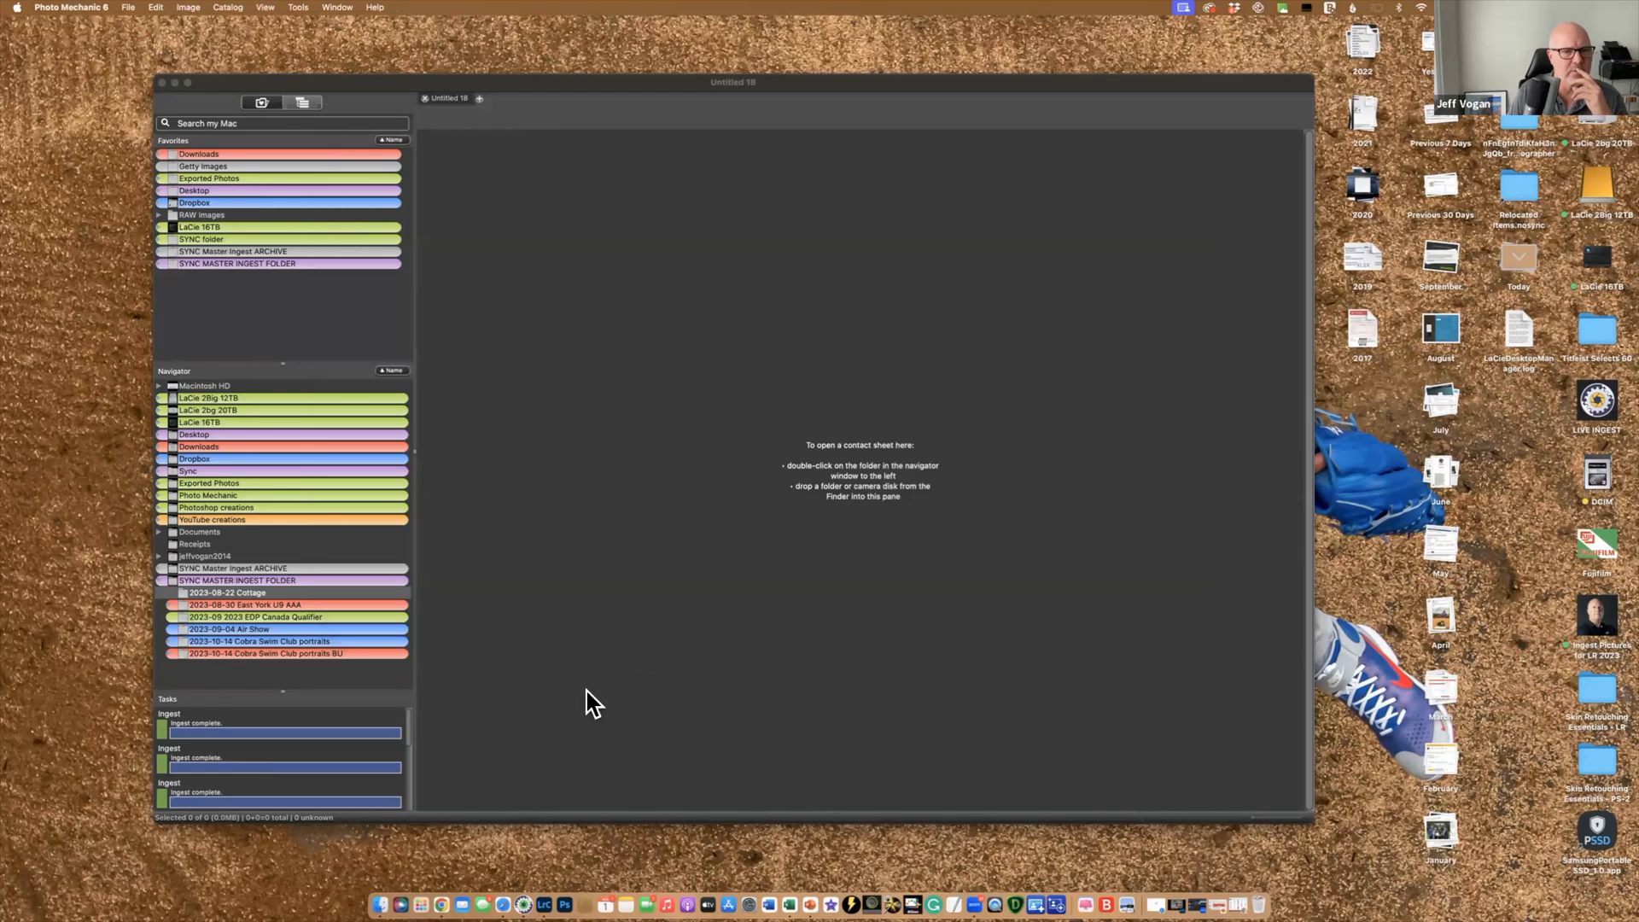
# Open the code replacement settings and remove the listed 0000 2023 Photo Mechanic 201 Cup HC.txt file
pyautogui.click(156, 8)
pyautogui.moveTo(256, 455)
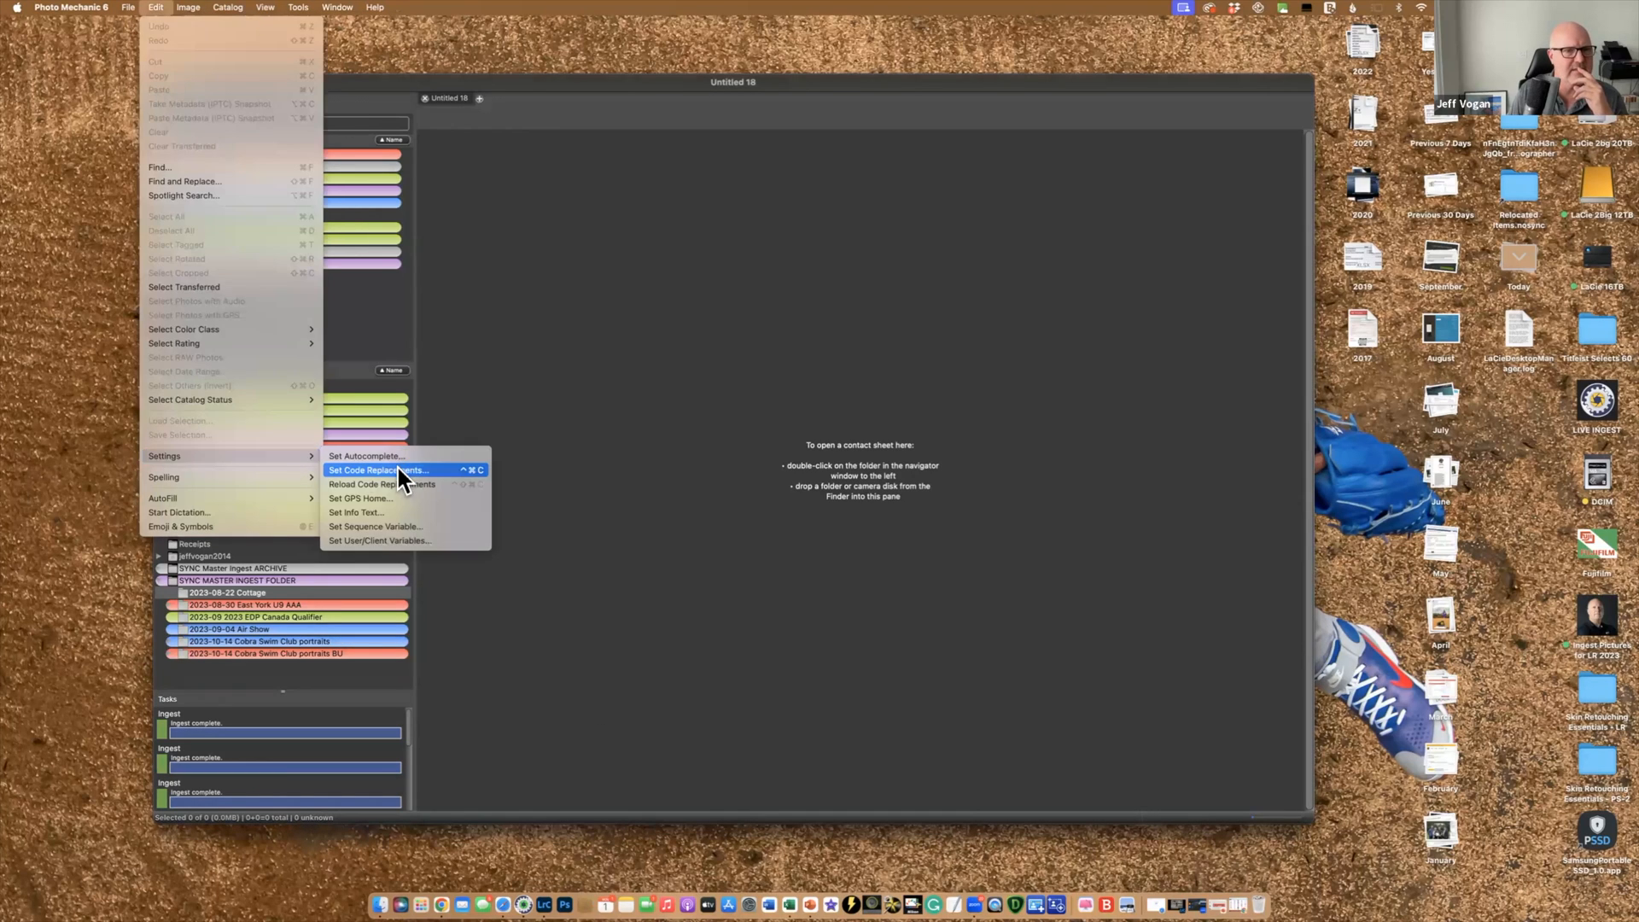
pyautogui.click(398, 475)
pyautogui.click(797, 495)
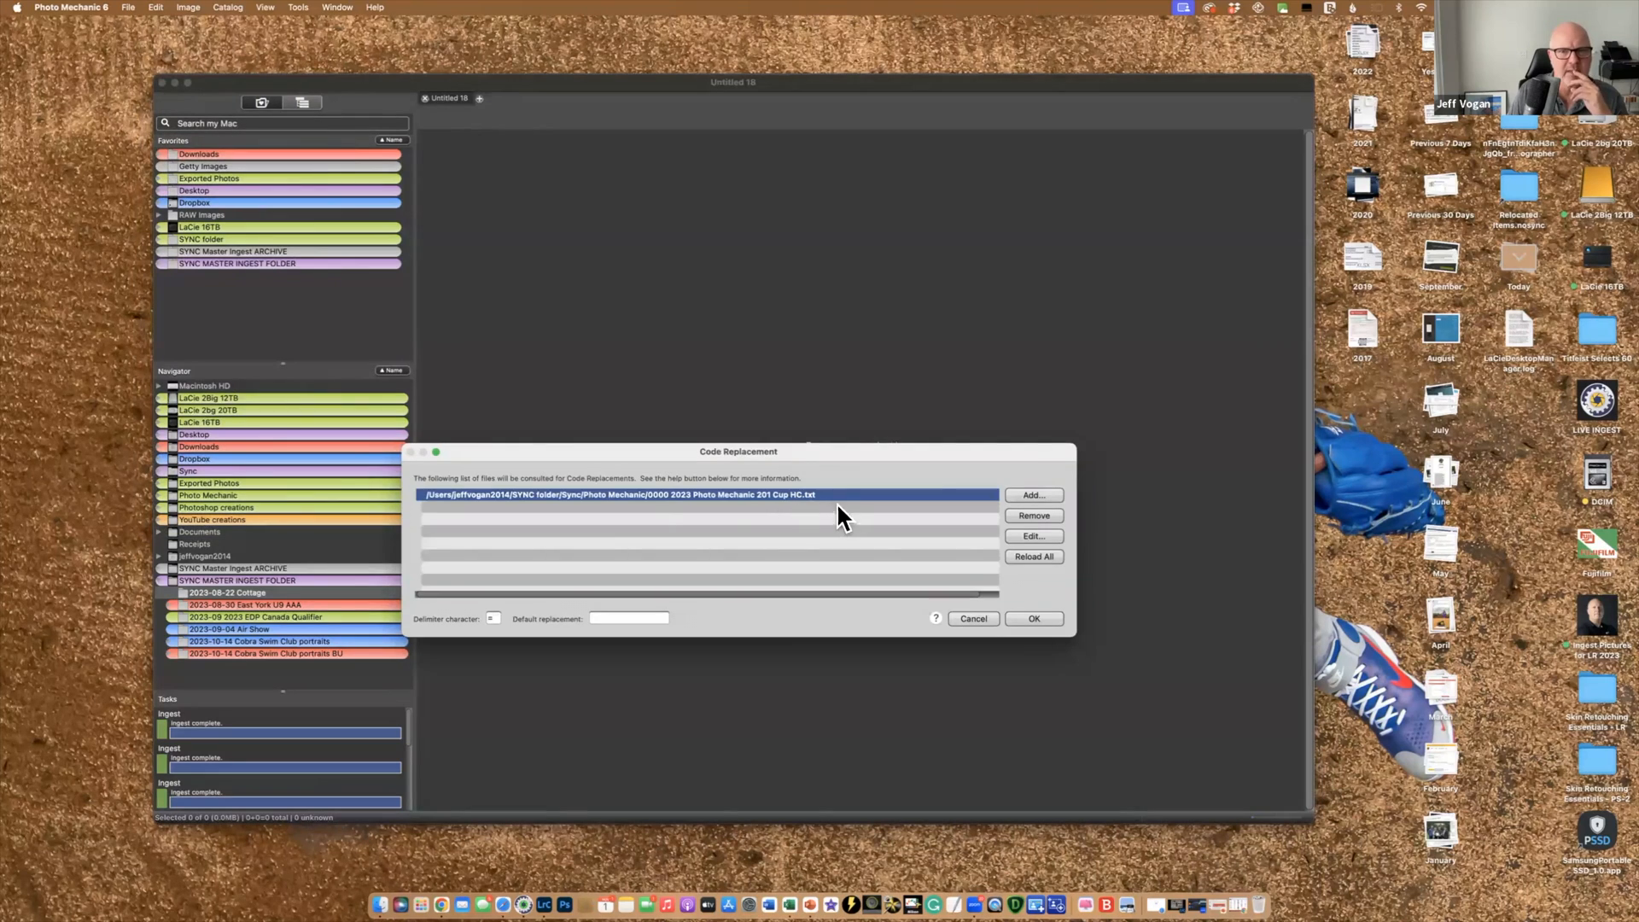
pyautogui.click(1022, 512)
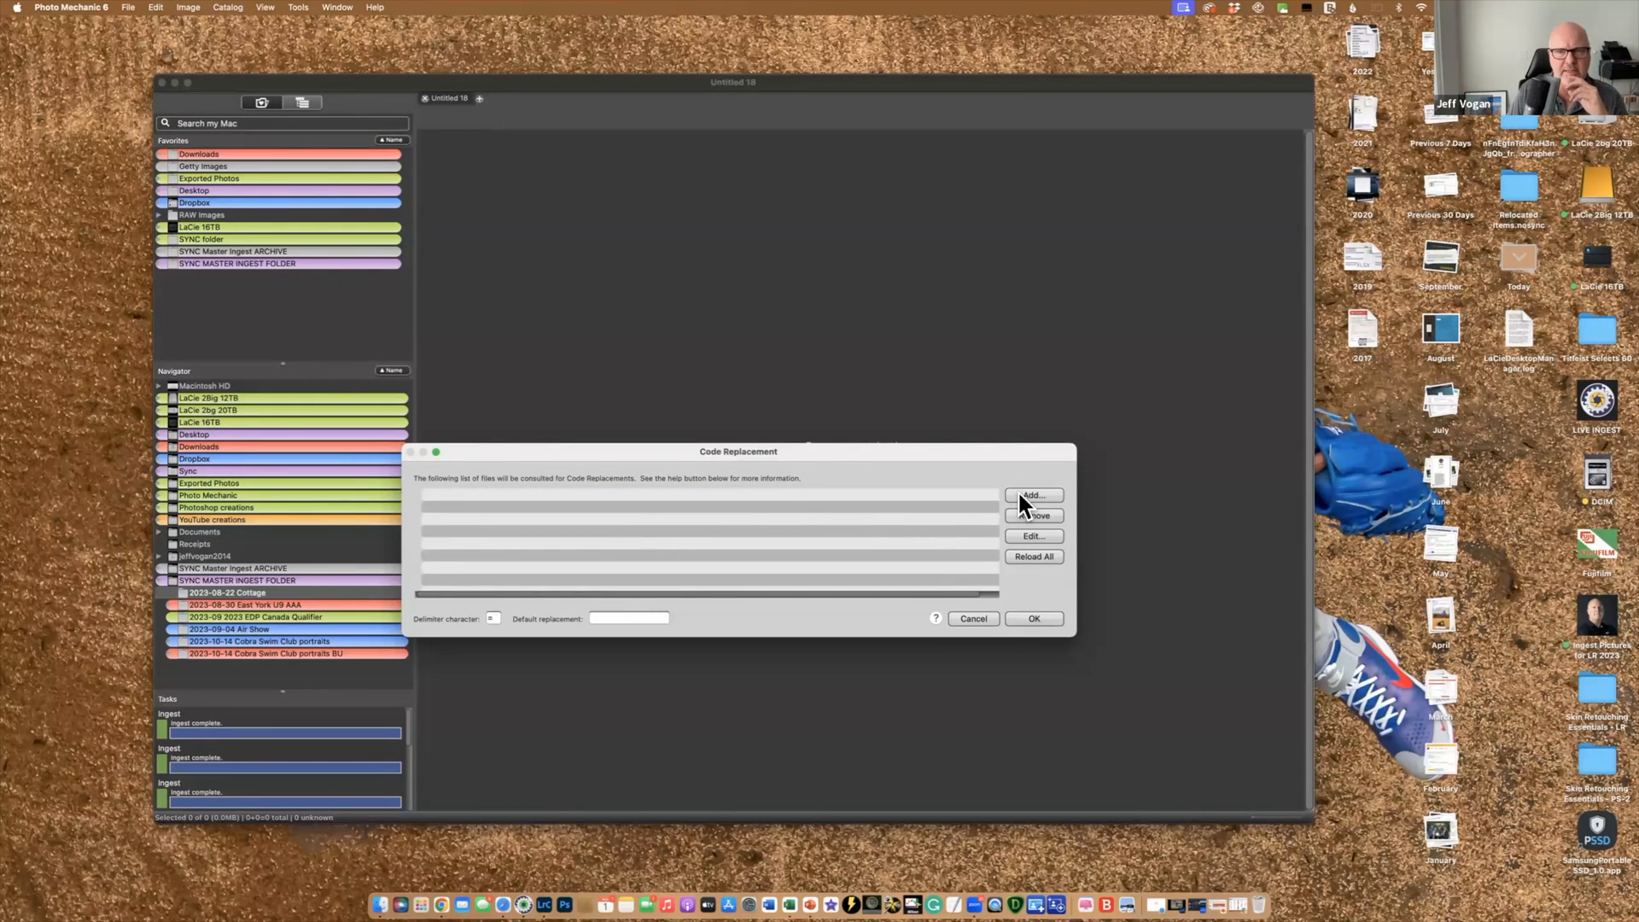
# Add 0000 2023 Photo Mechanic 201 Cup HC.txt from the Photo Mechanic folder as a code replacement file and save the settings
pyautogui.click(1019, 493)
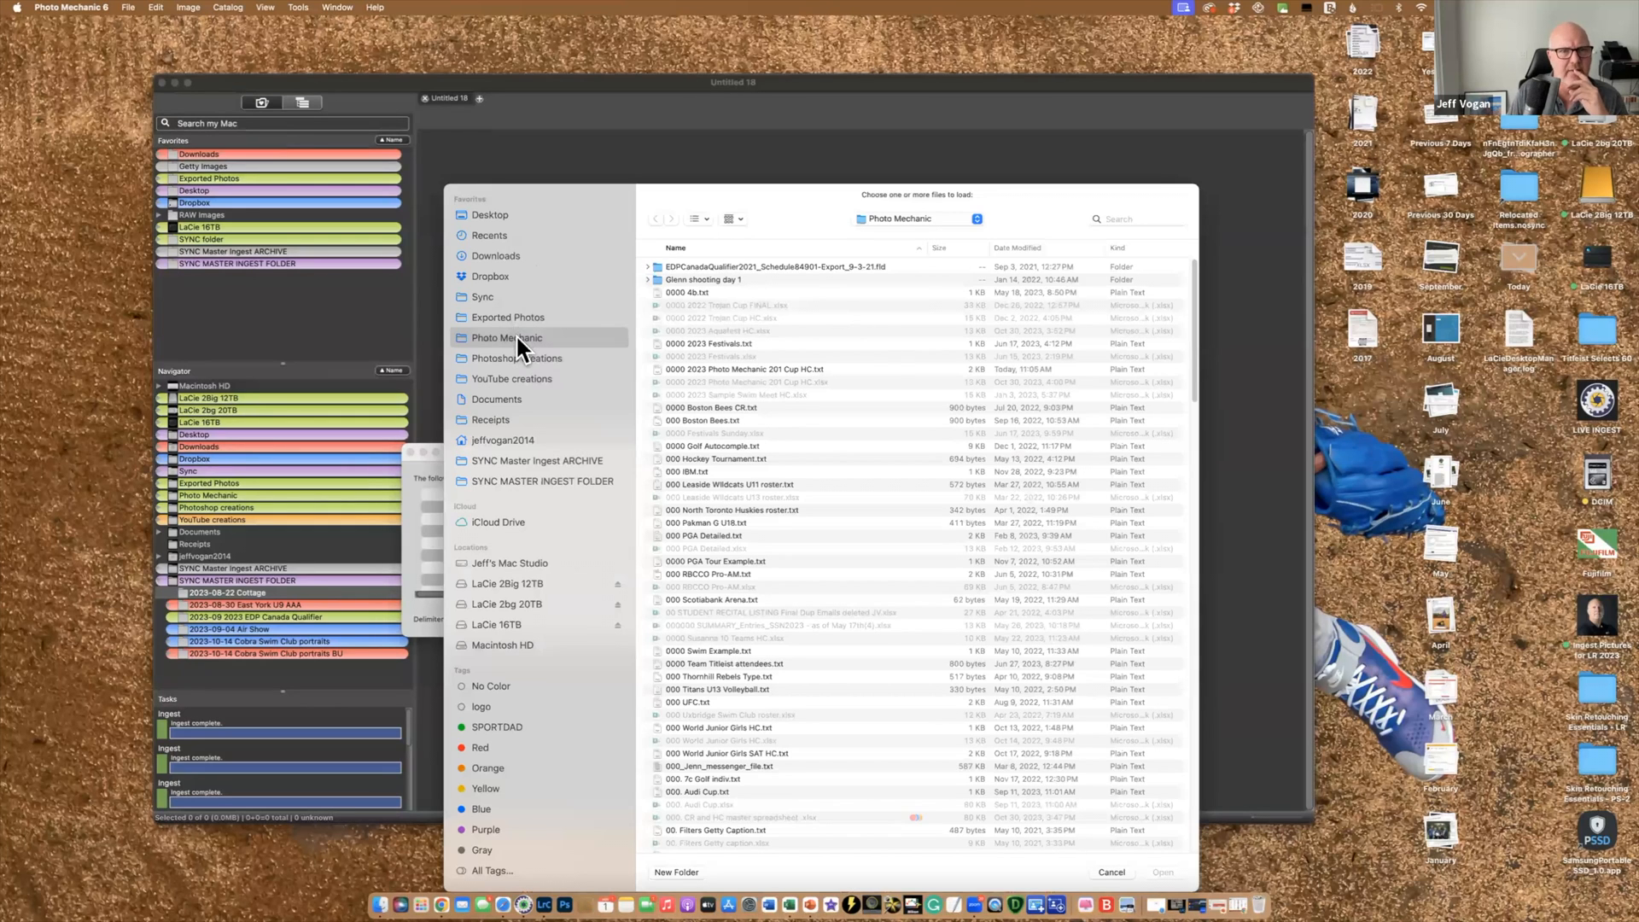
pyautogui.click(1021, 246)
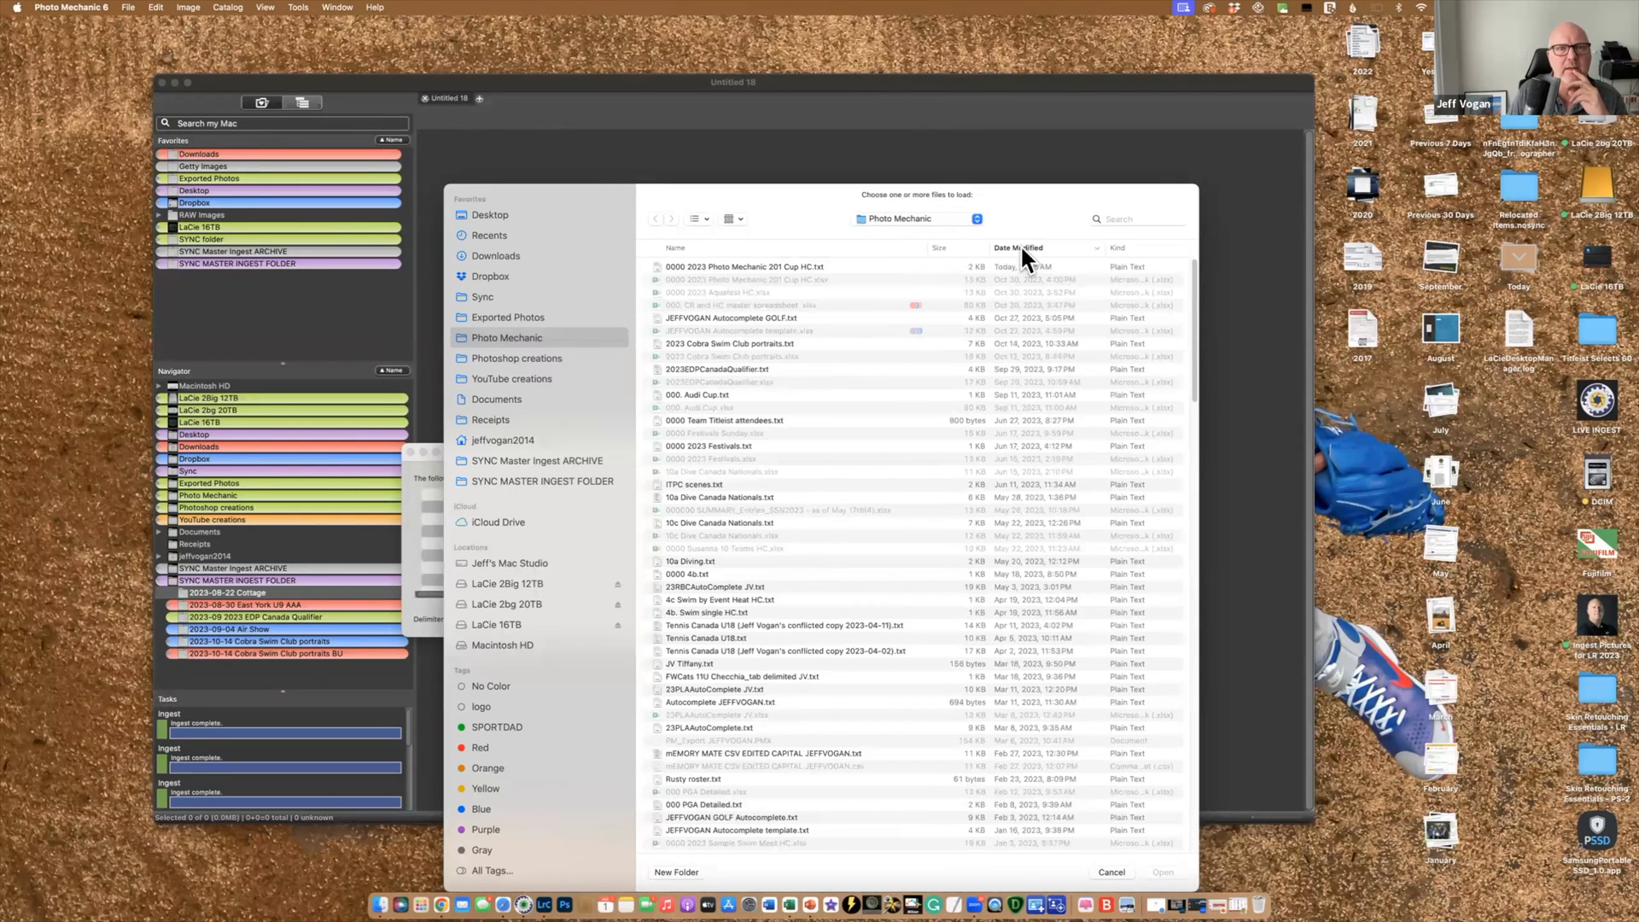
pyautogui.click(824, 267)
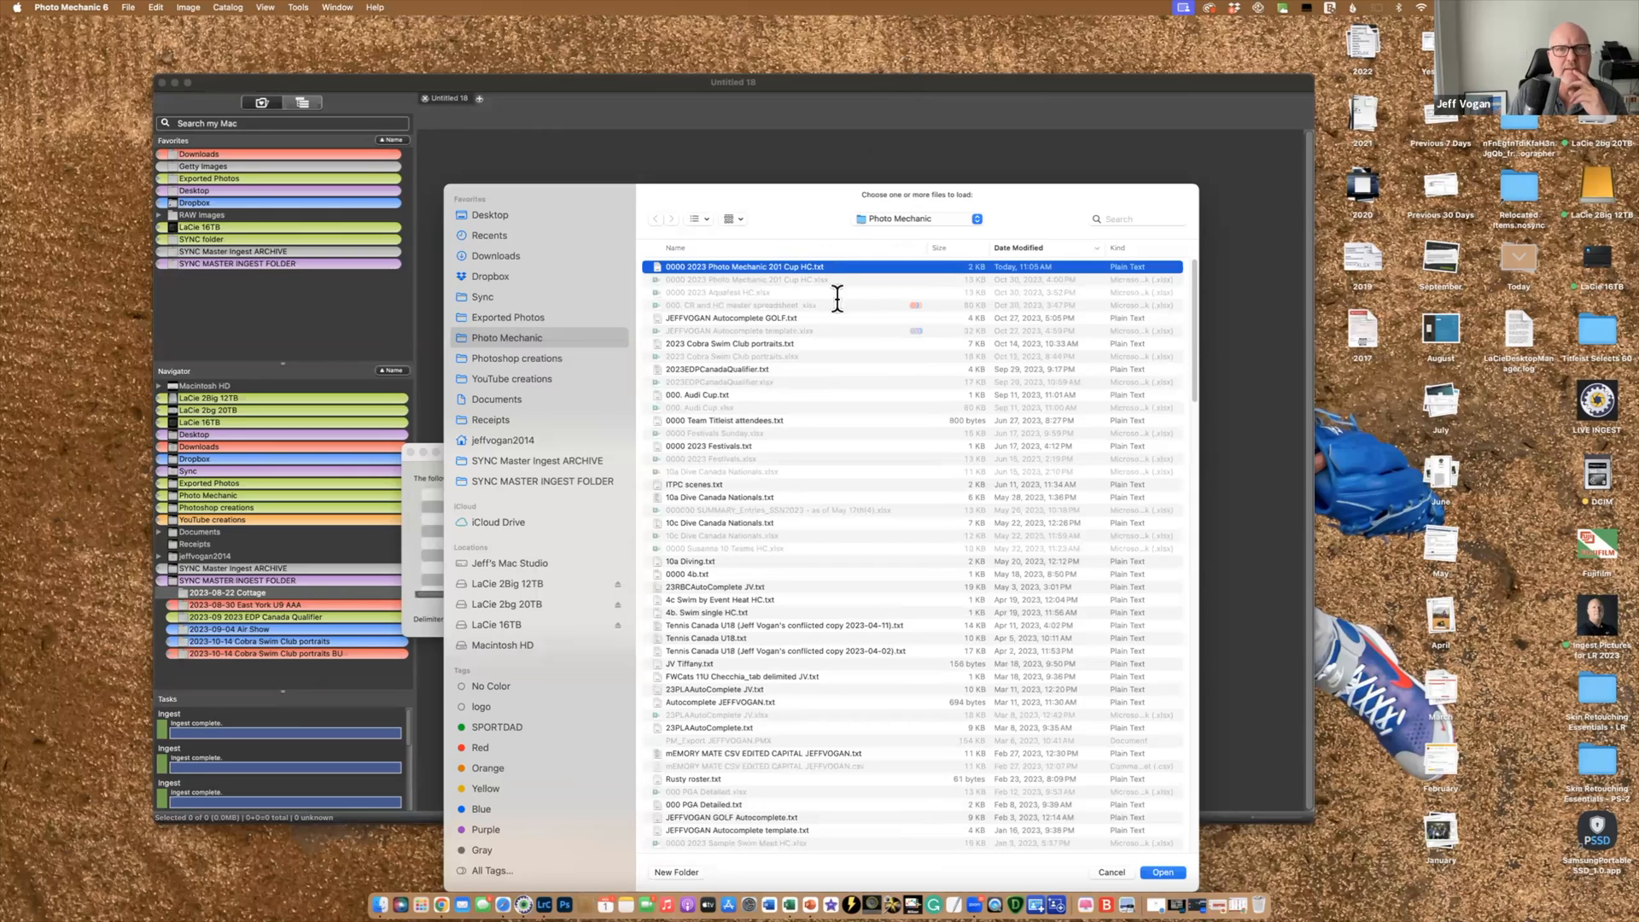
pyautogui.click(1162, 872)
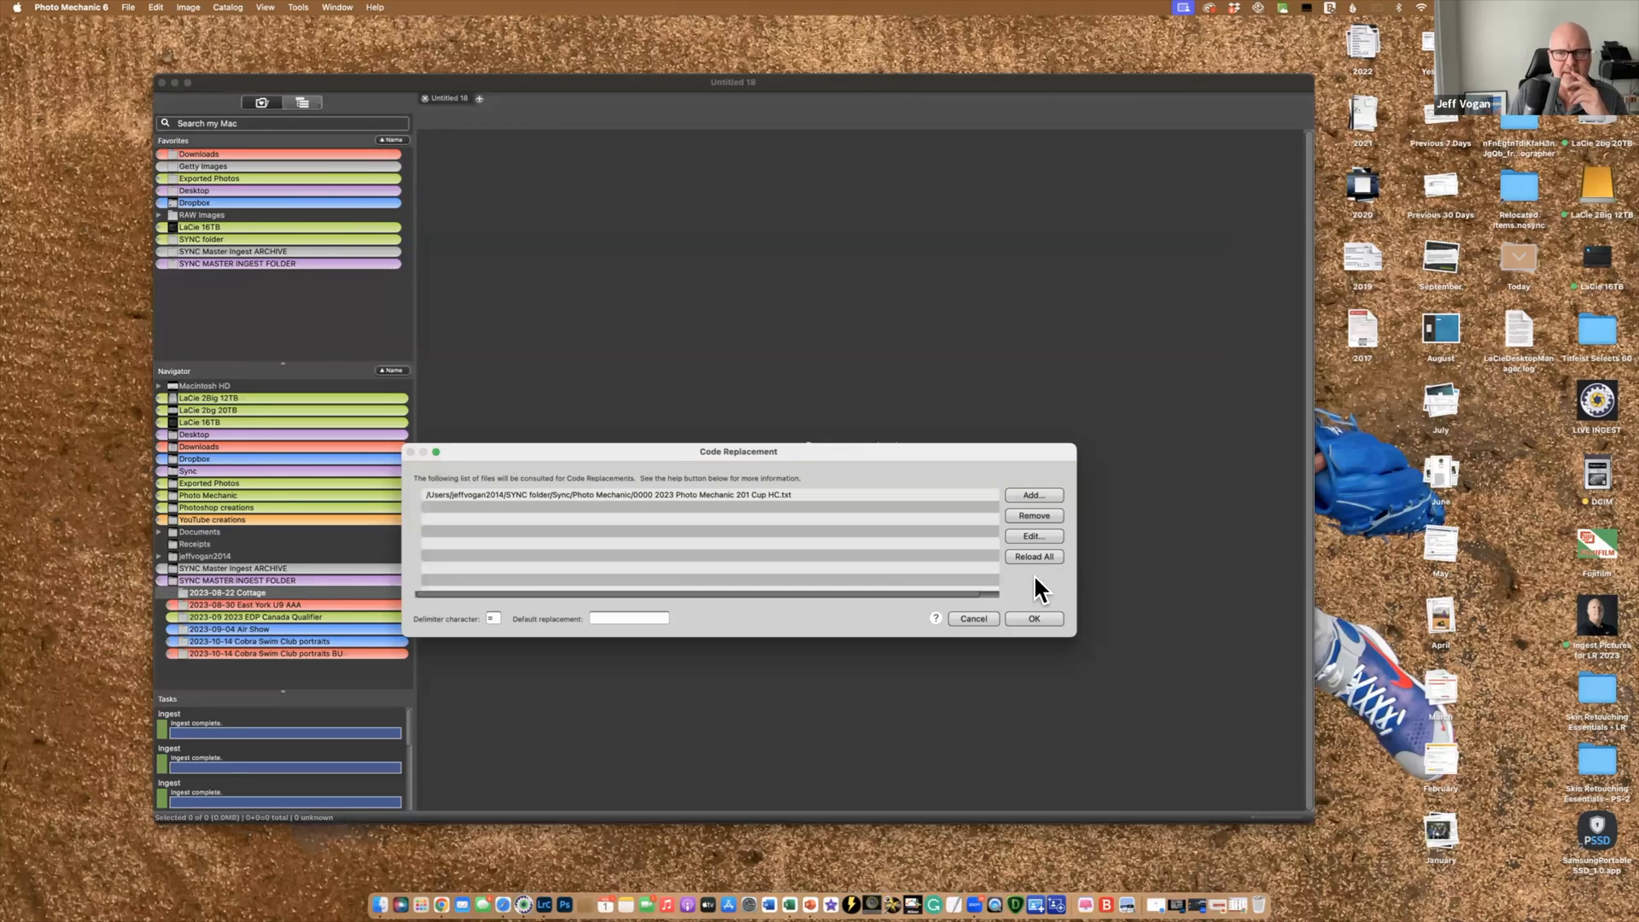
pyautogui.click(1033, 621)
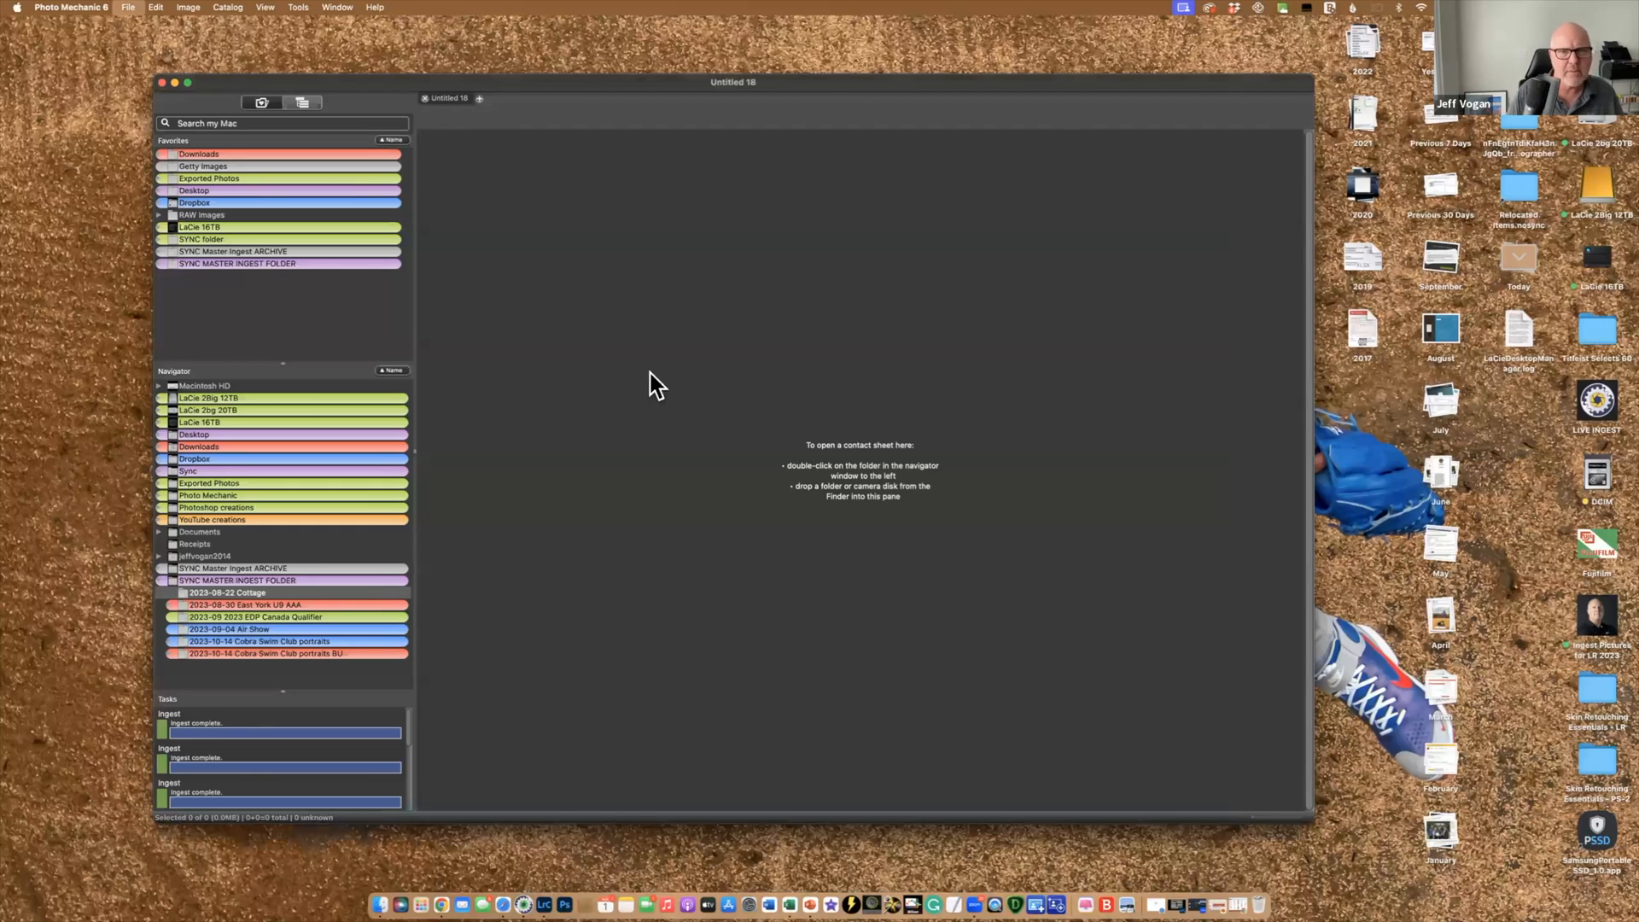
# Reopen the Ingest settings, review the folder name, photo renaming pattern and IPTC metadata template, and close them
pyautogui.press('super+g')
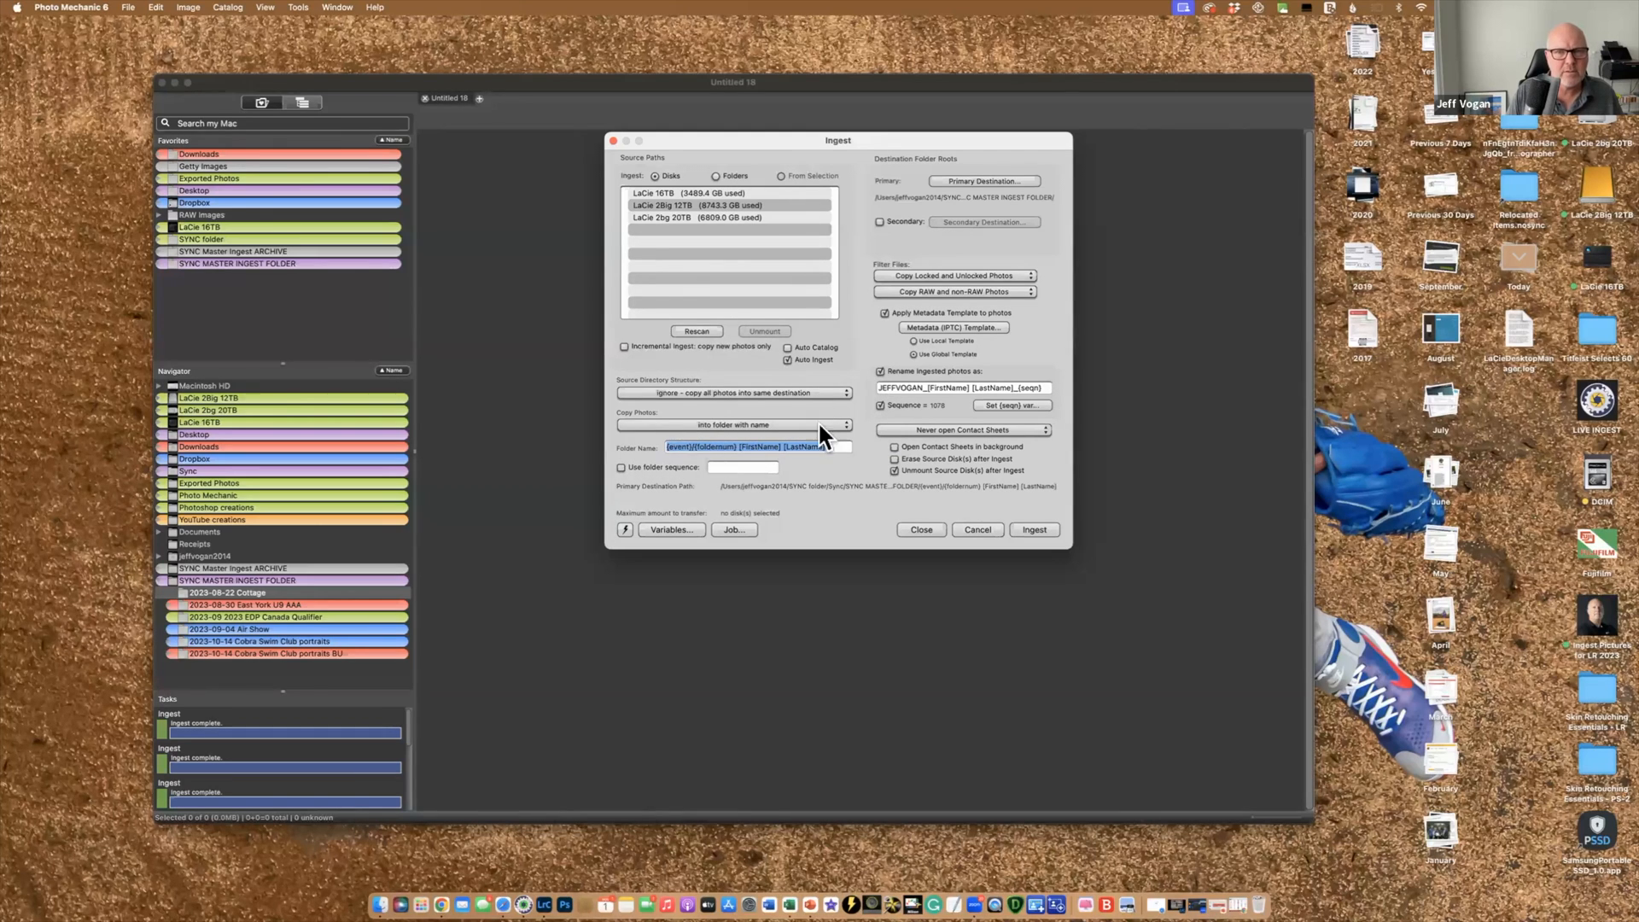
pyautogui.click(893, 389)
pyautogui.write('F')
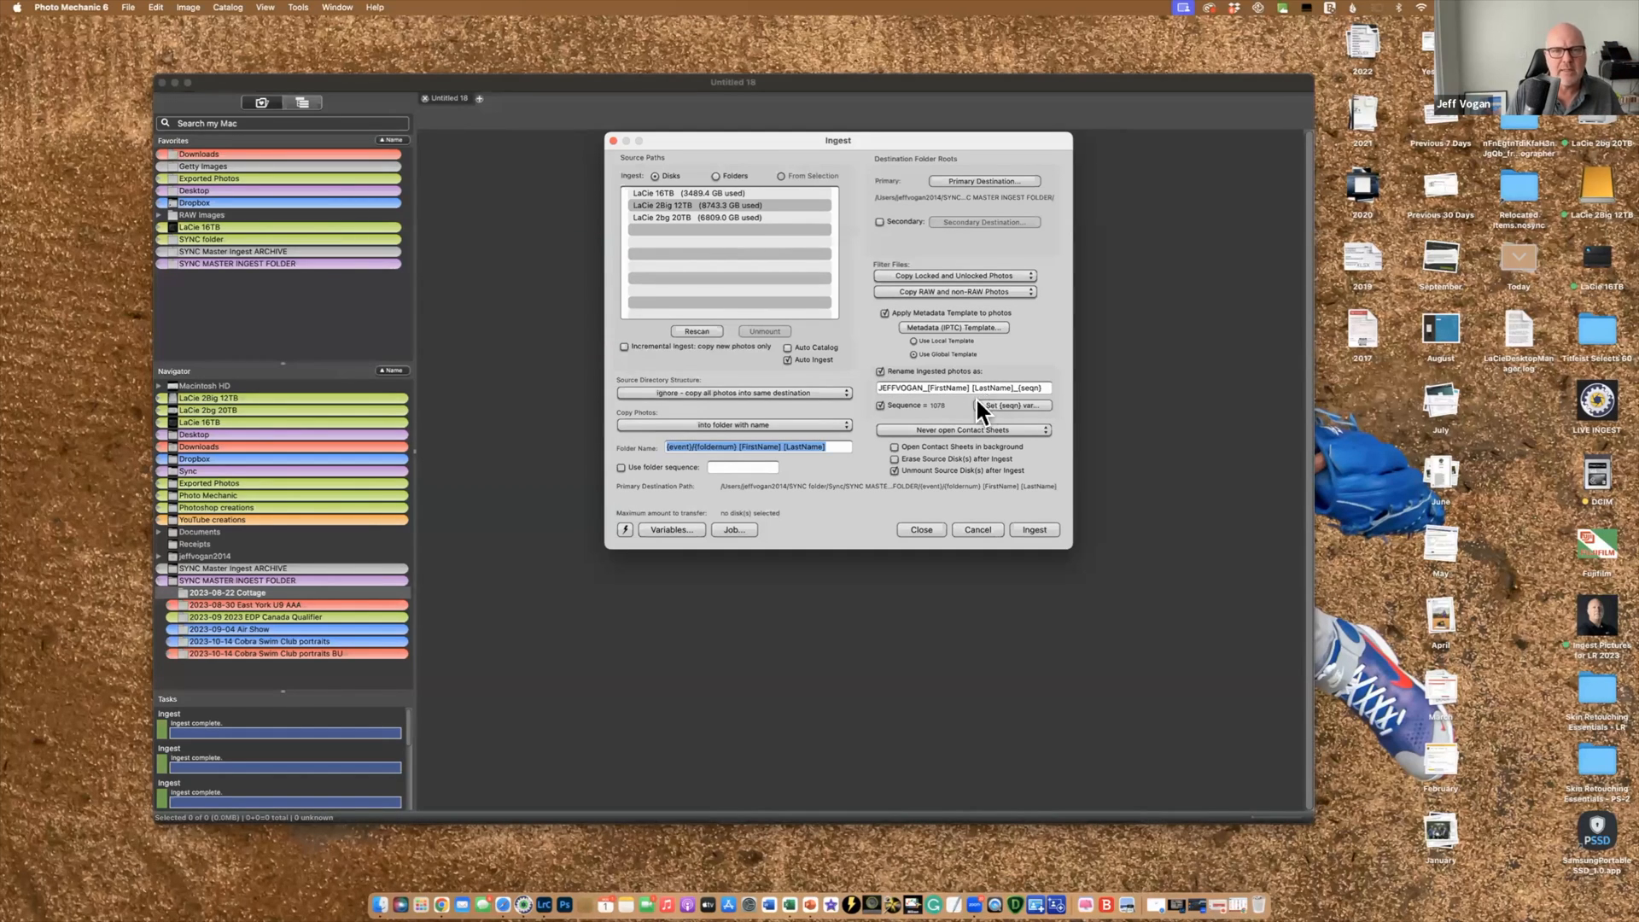
pyautogui.click(955, 327)
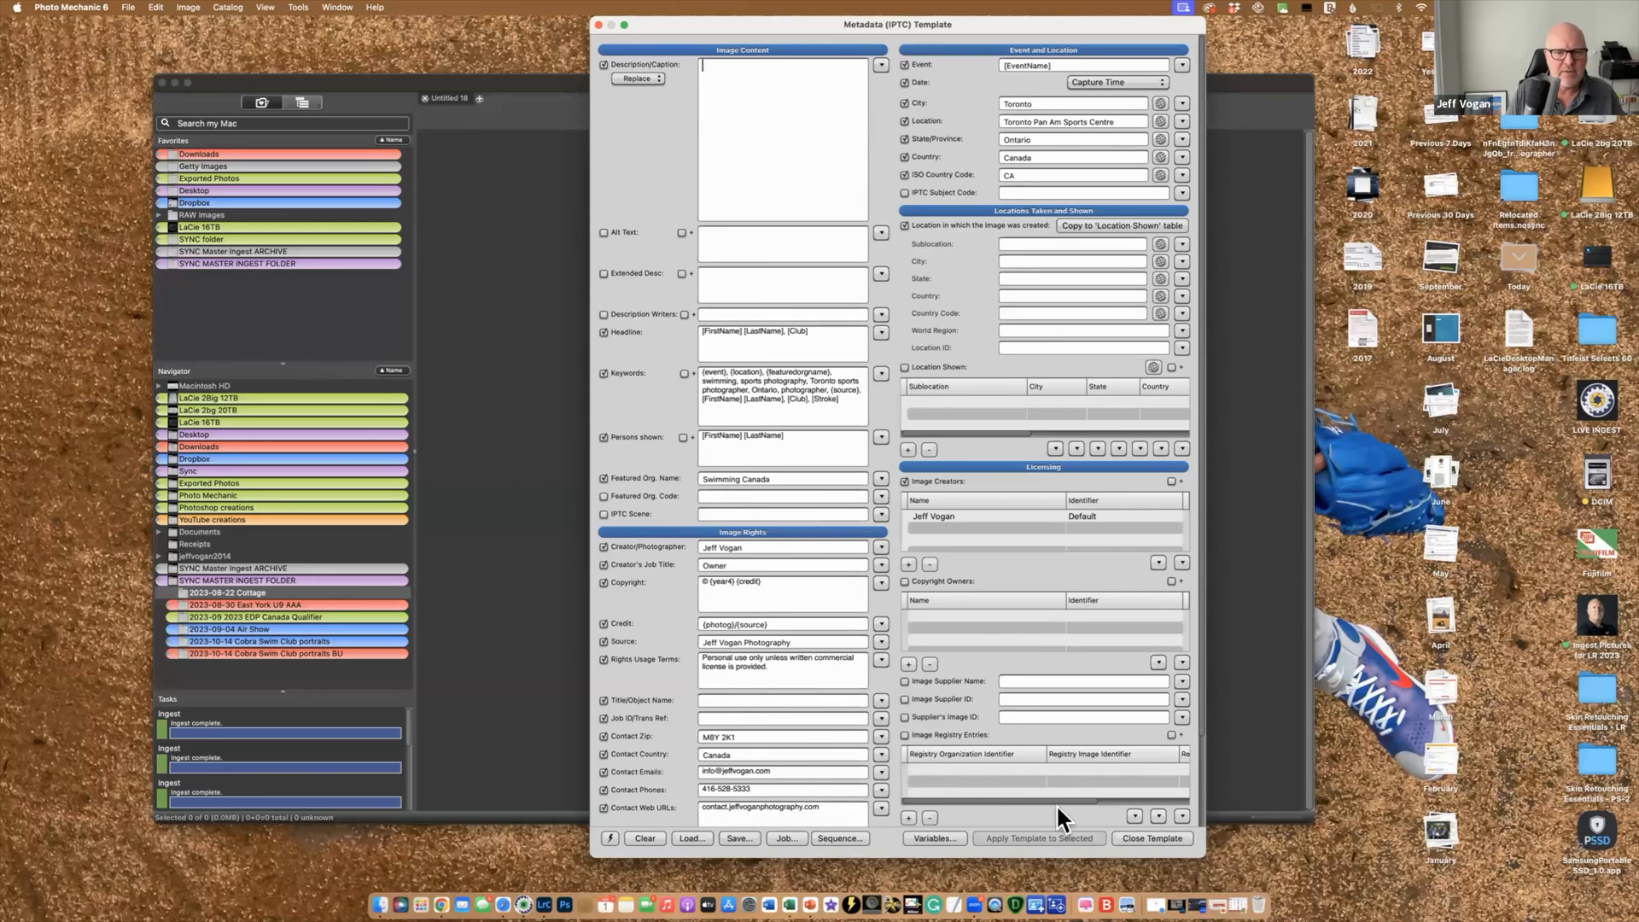
pyautogui.click(1144, 837)
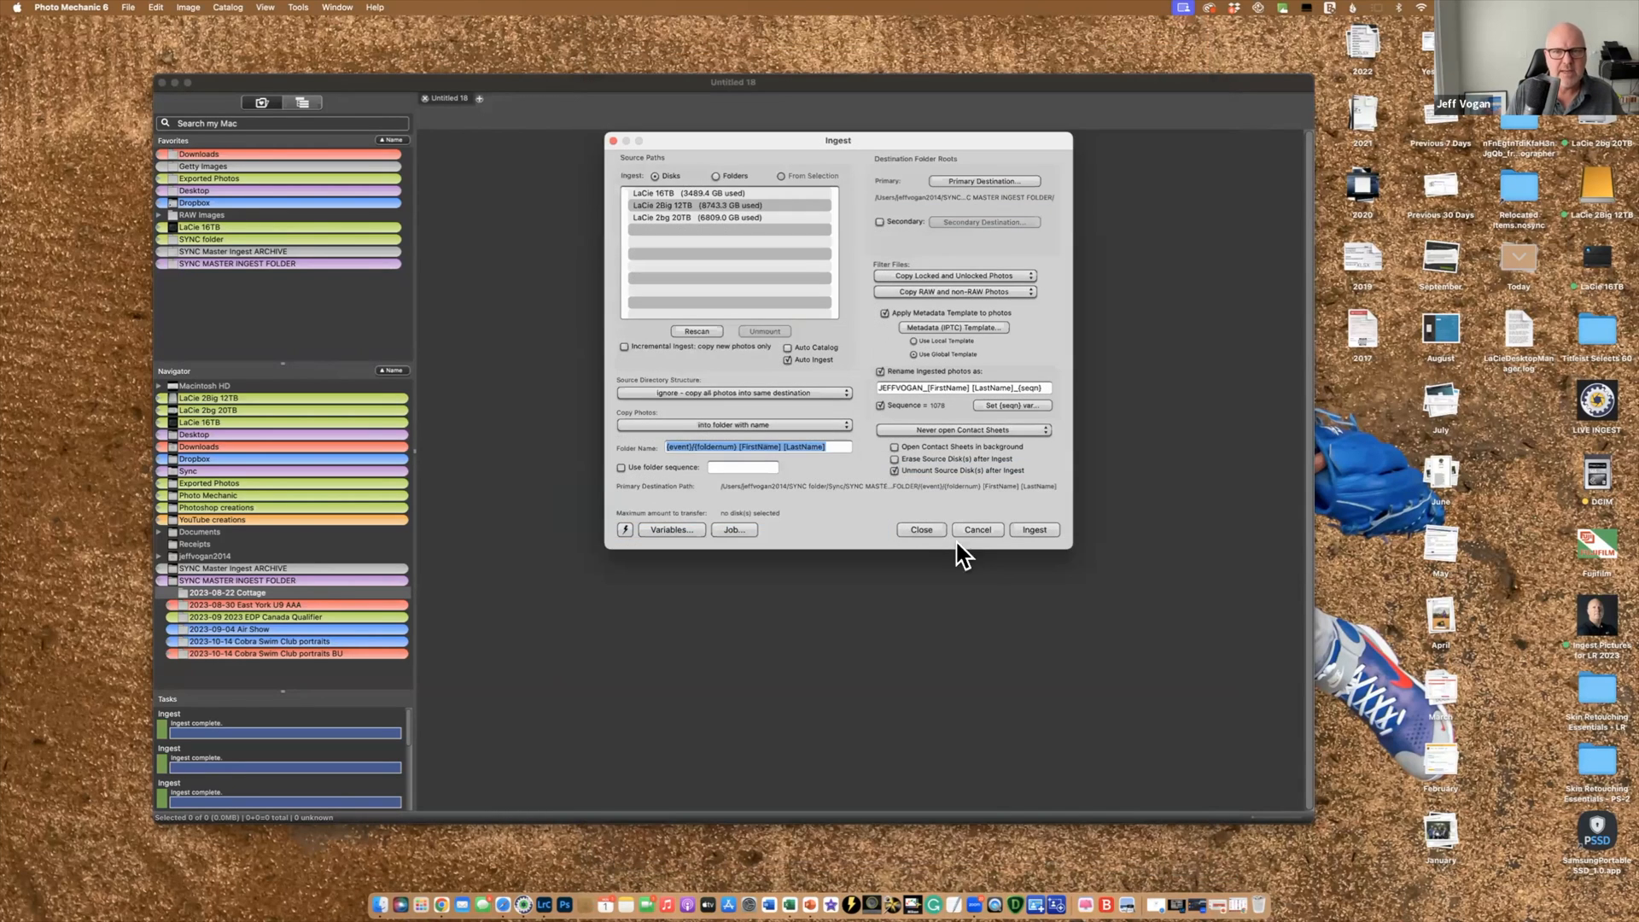
pyautogui.click(934, 523)
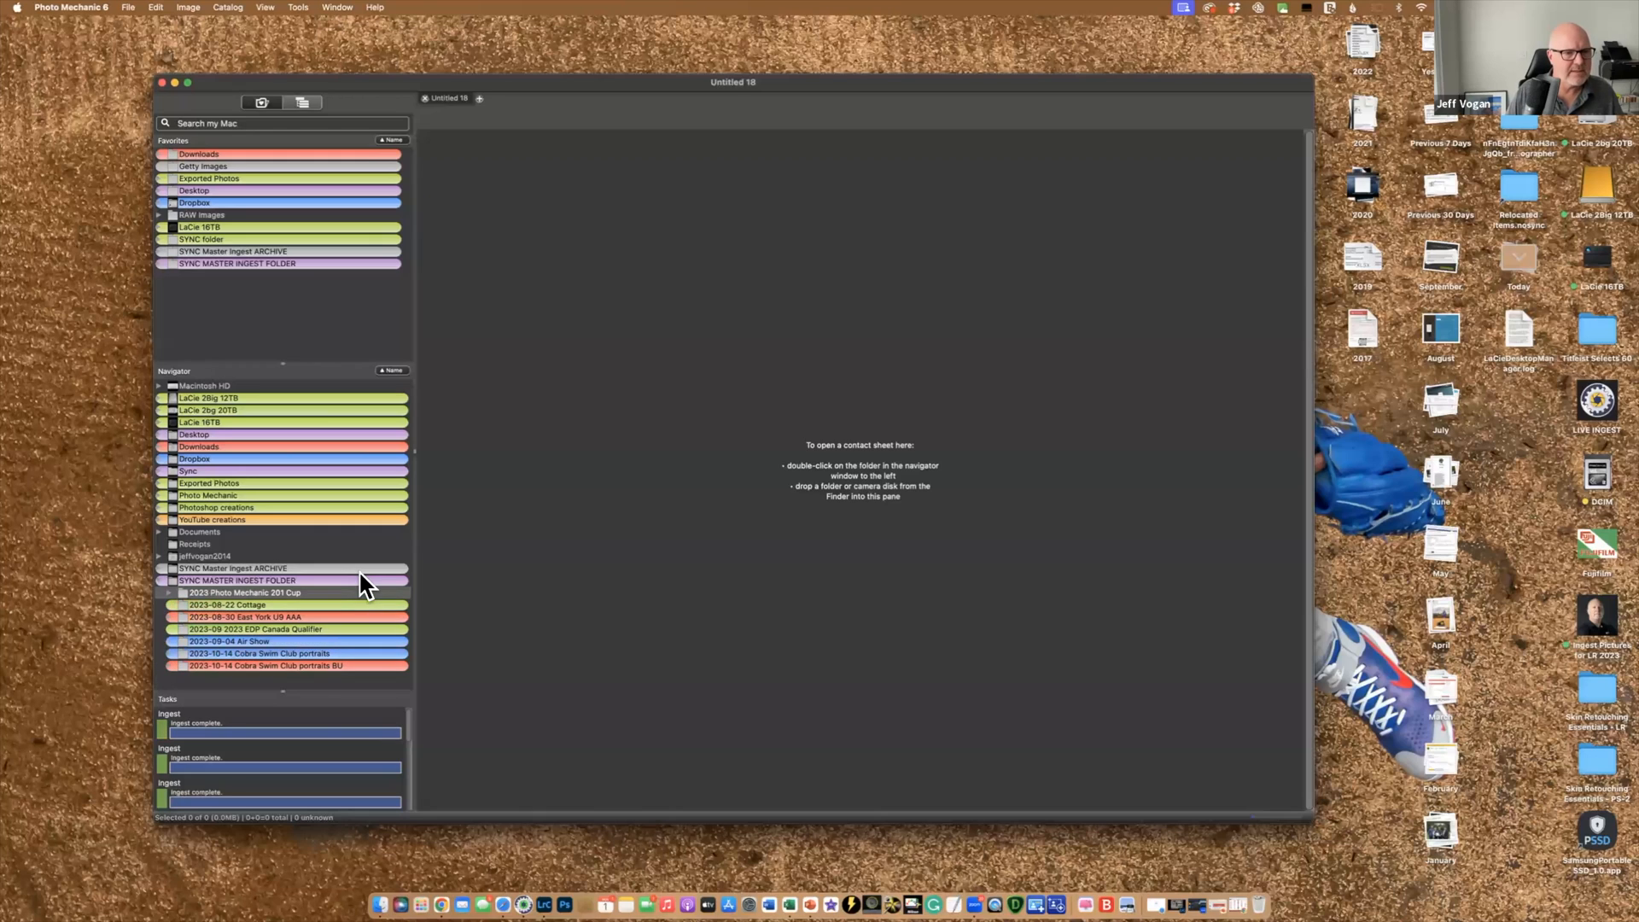
# Open the swimmer folder coded 100 inside 2023 Photo Mechanic 201 Cup and preview its second and third photos
pyautogui.click(167, 593)
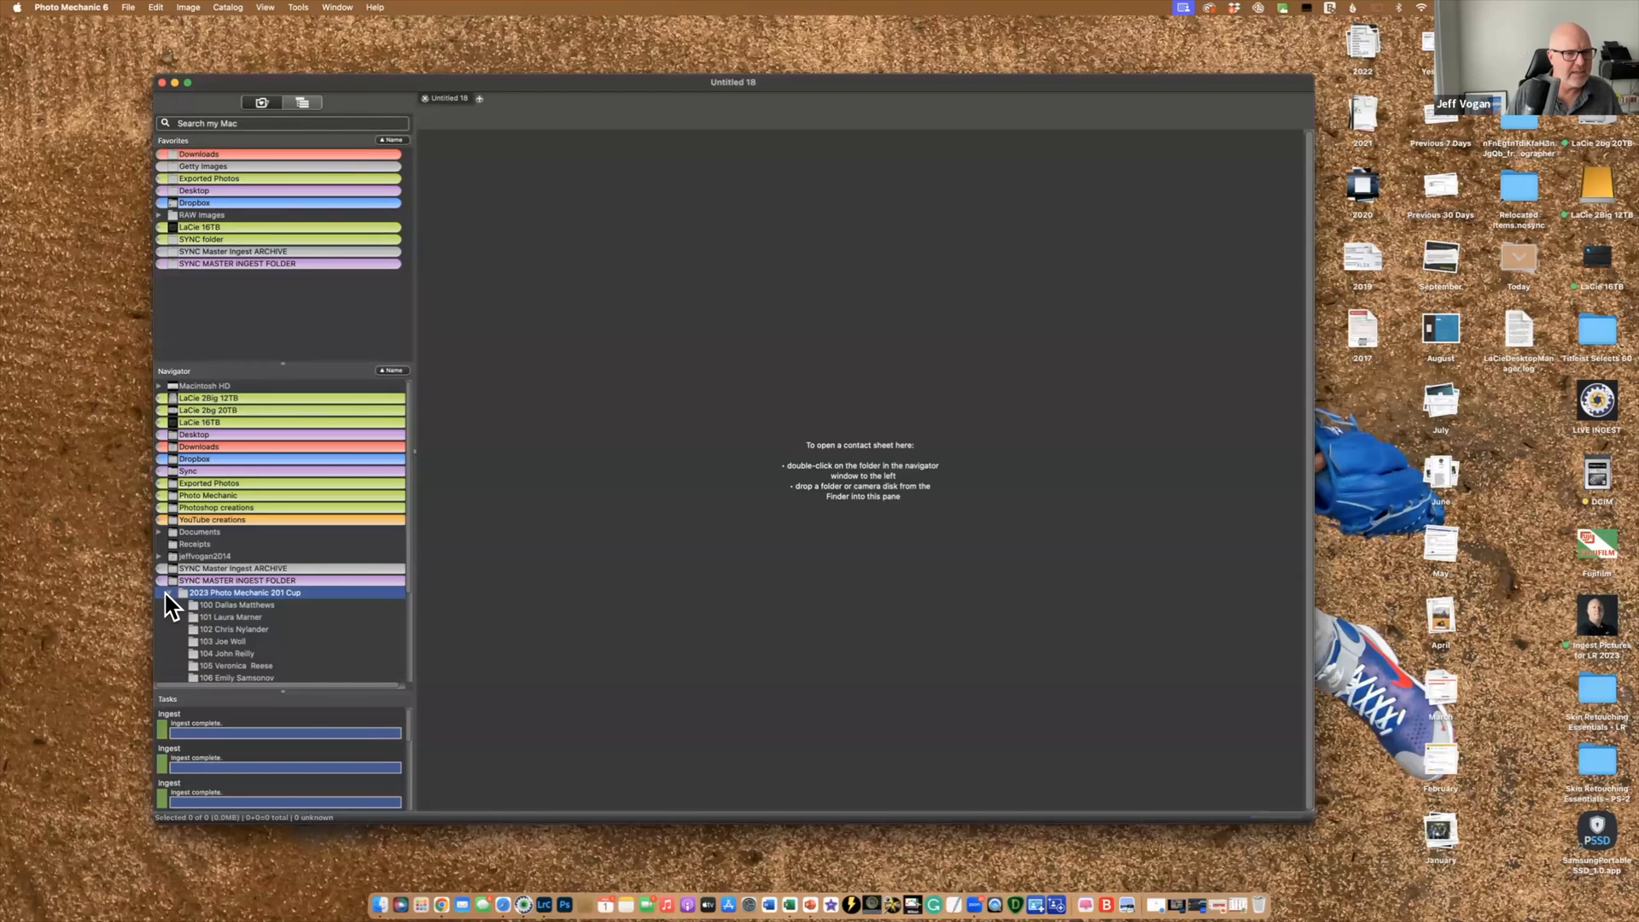
pyautogui.click(256, 605)
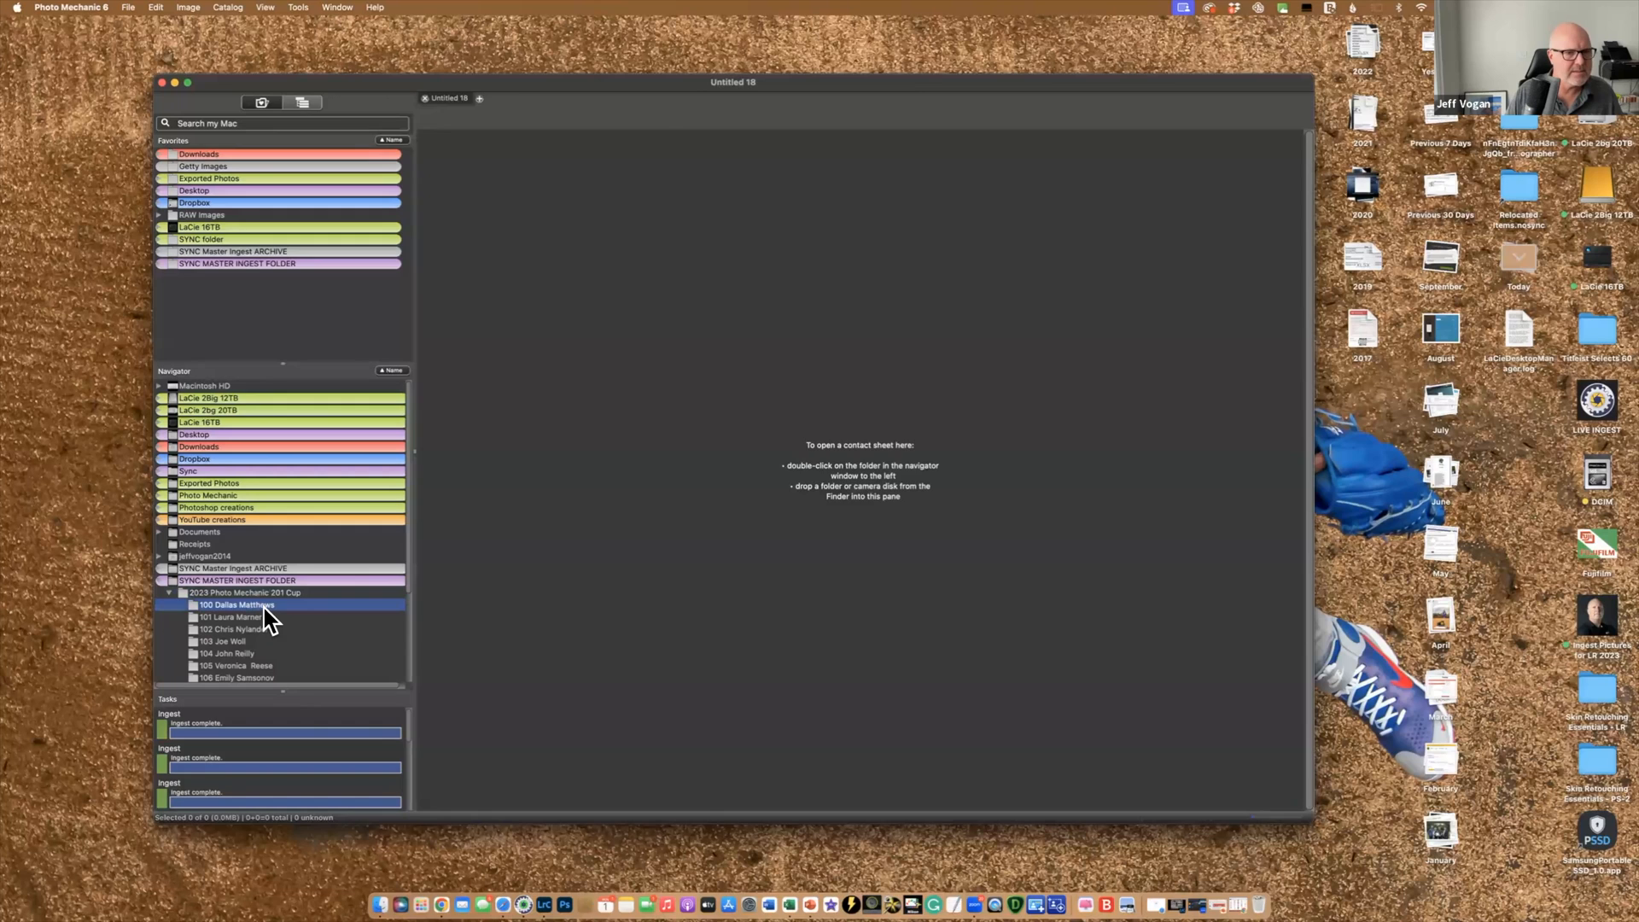
pyautogui.doubleClick(264, 608)
pyautogui.click(892, 277)
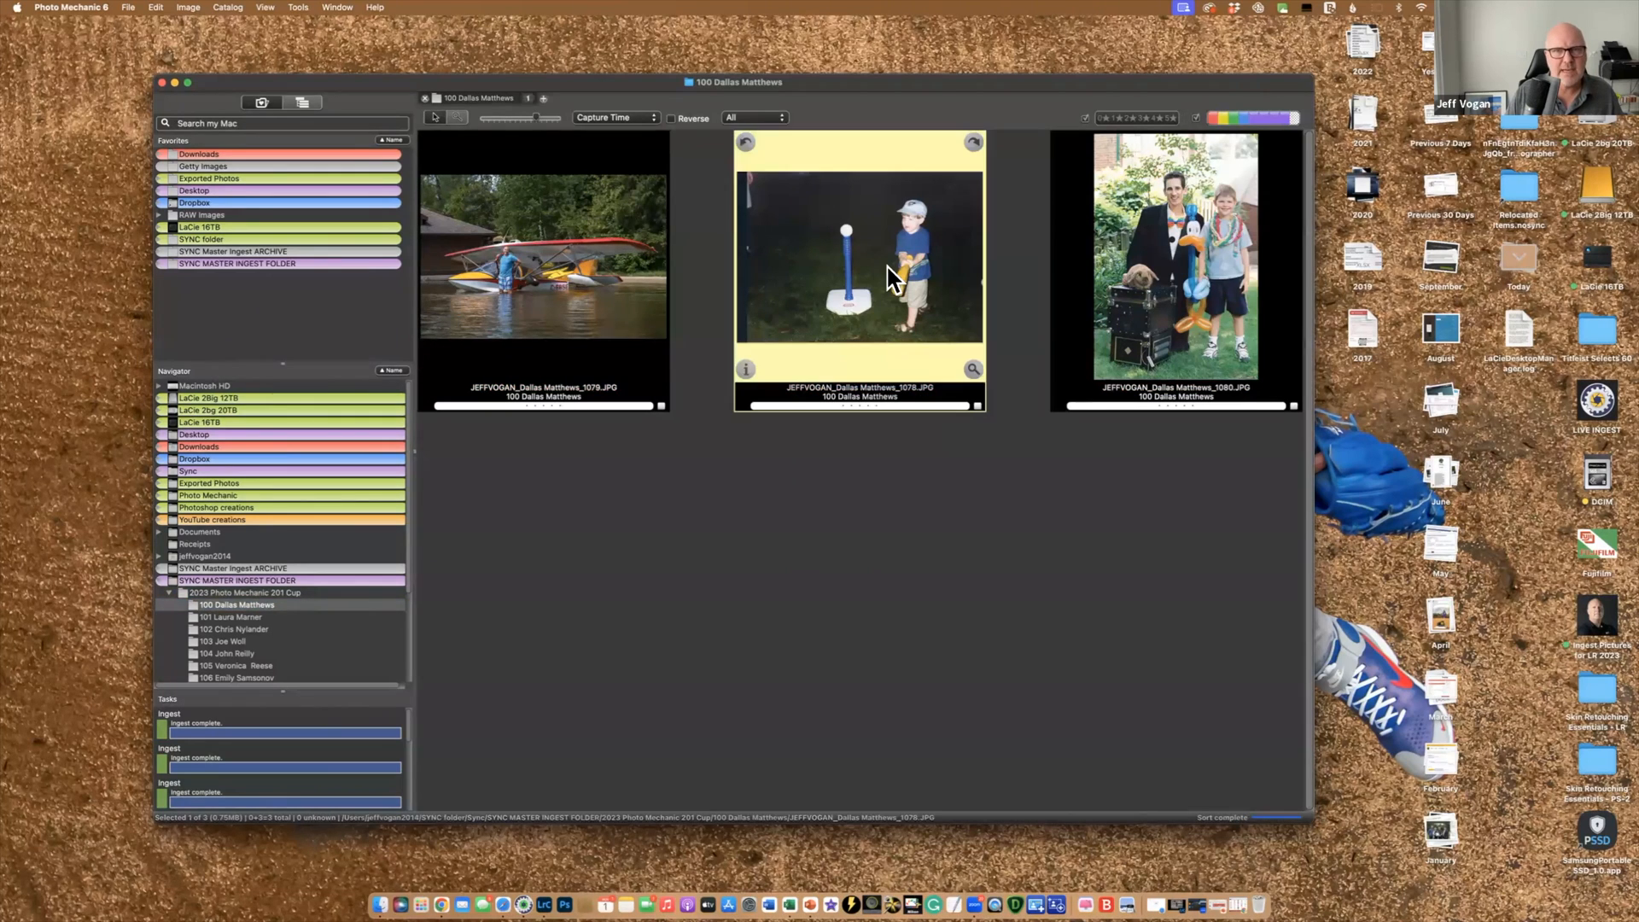
pyautogui.doubleClick(892, 277)
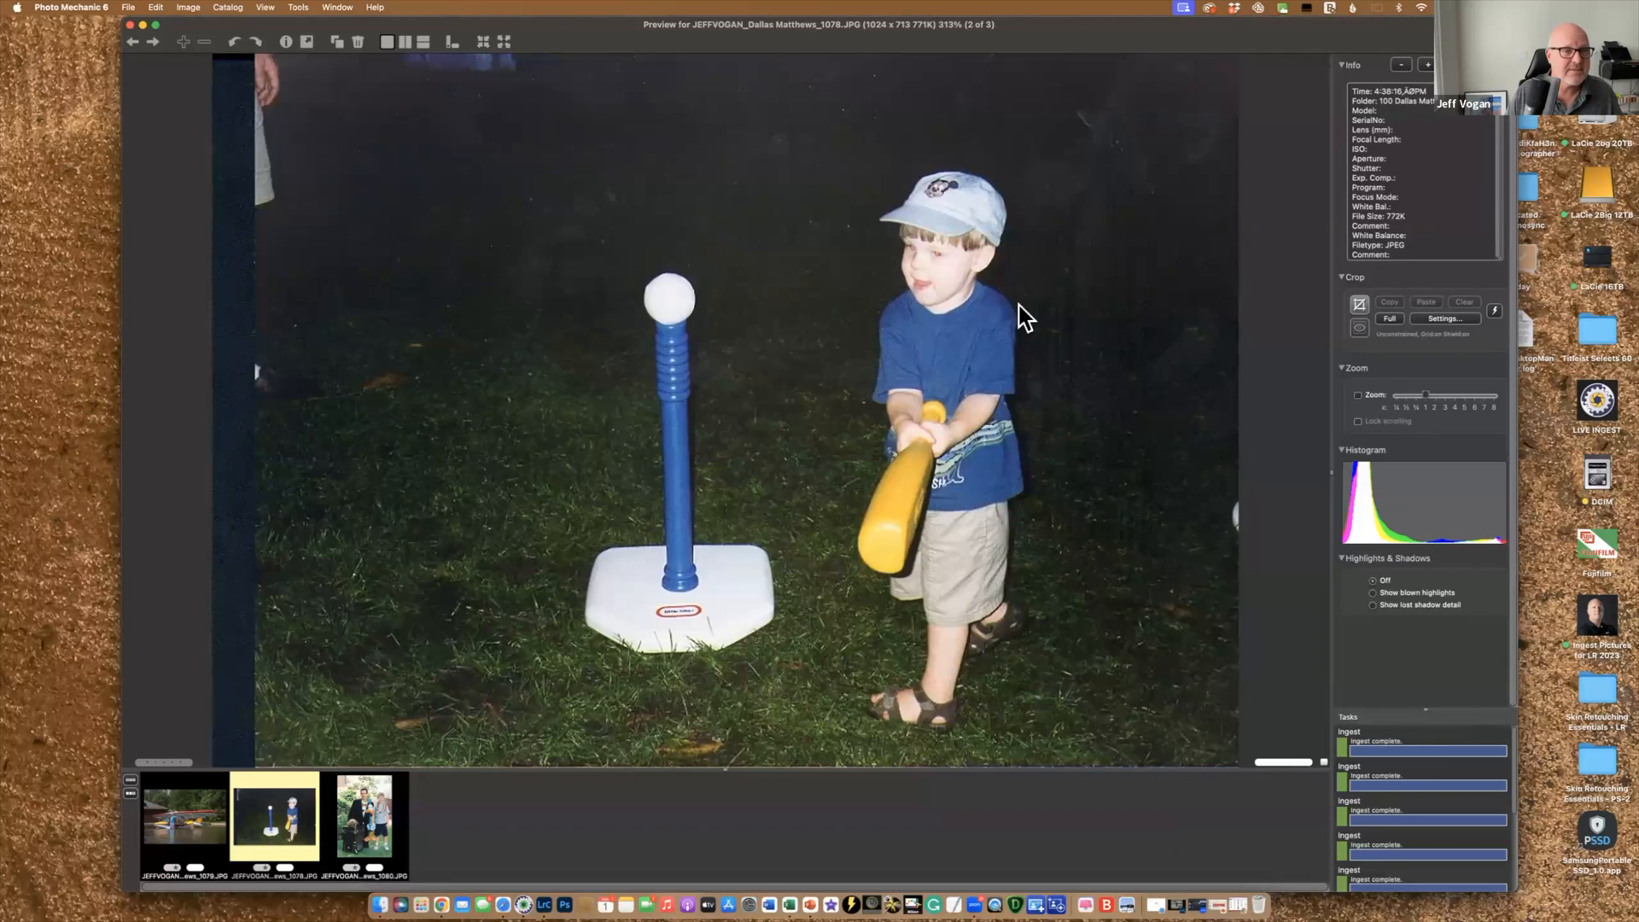
pyautogui.click(378, 832)
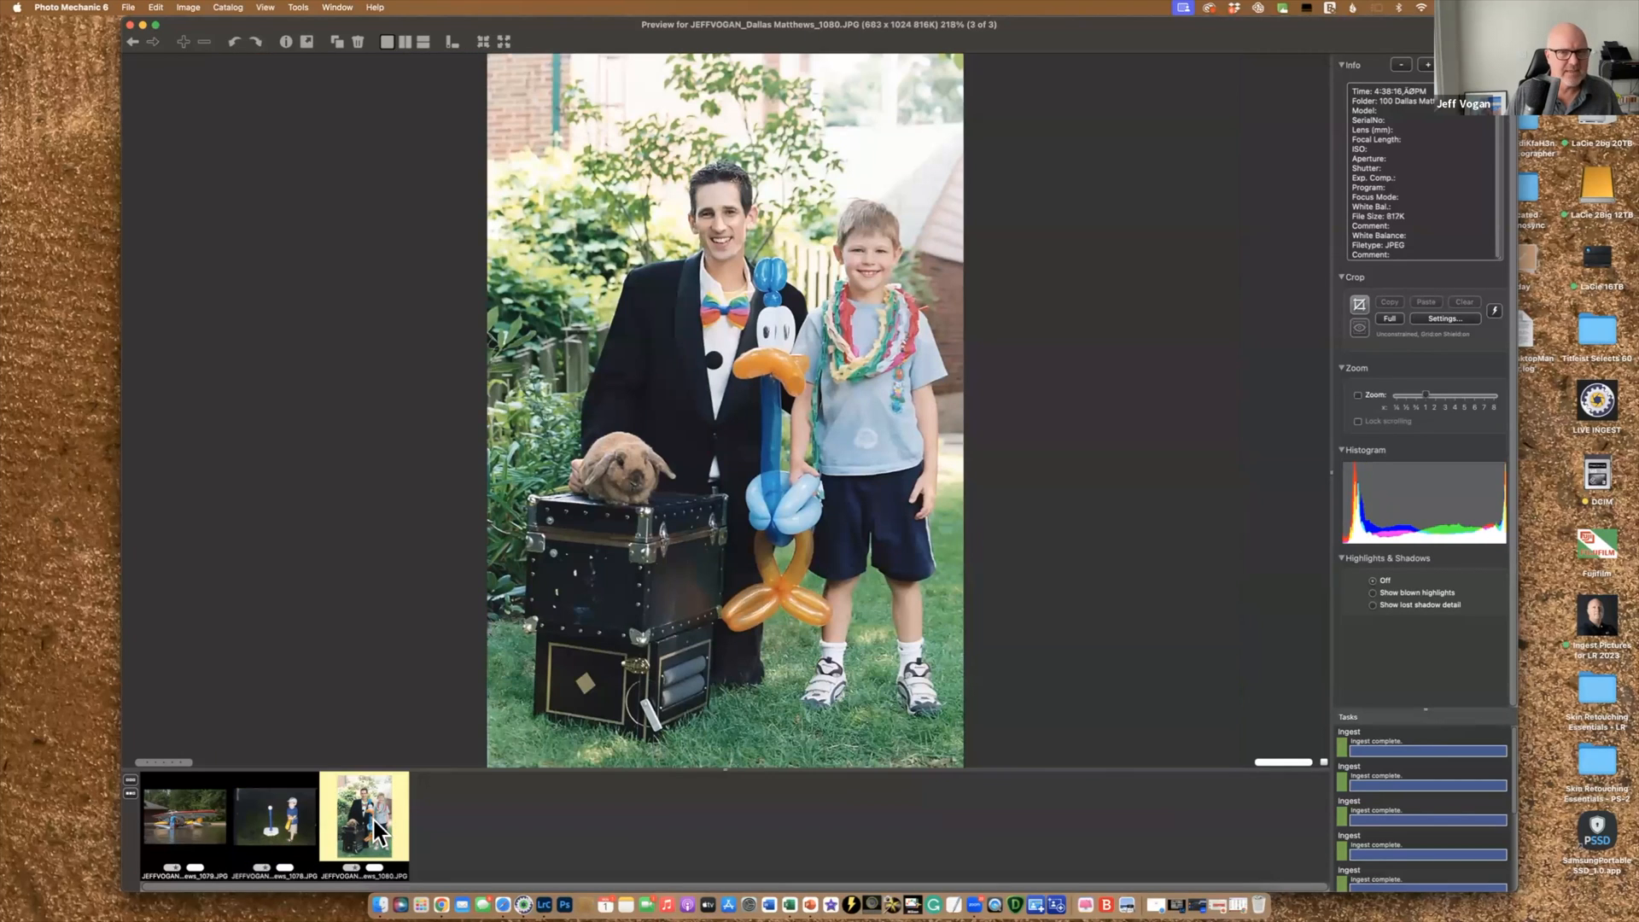
# Preview the first photo in the swimmer folder coded 100, close the preview, and open the folder coded 102
pyautogui.click(183, 823)
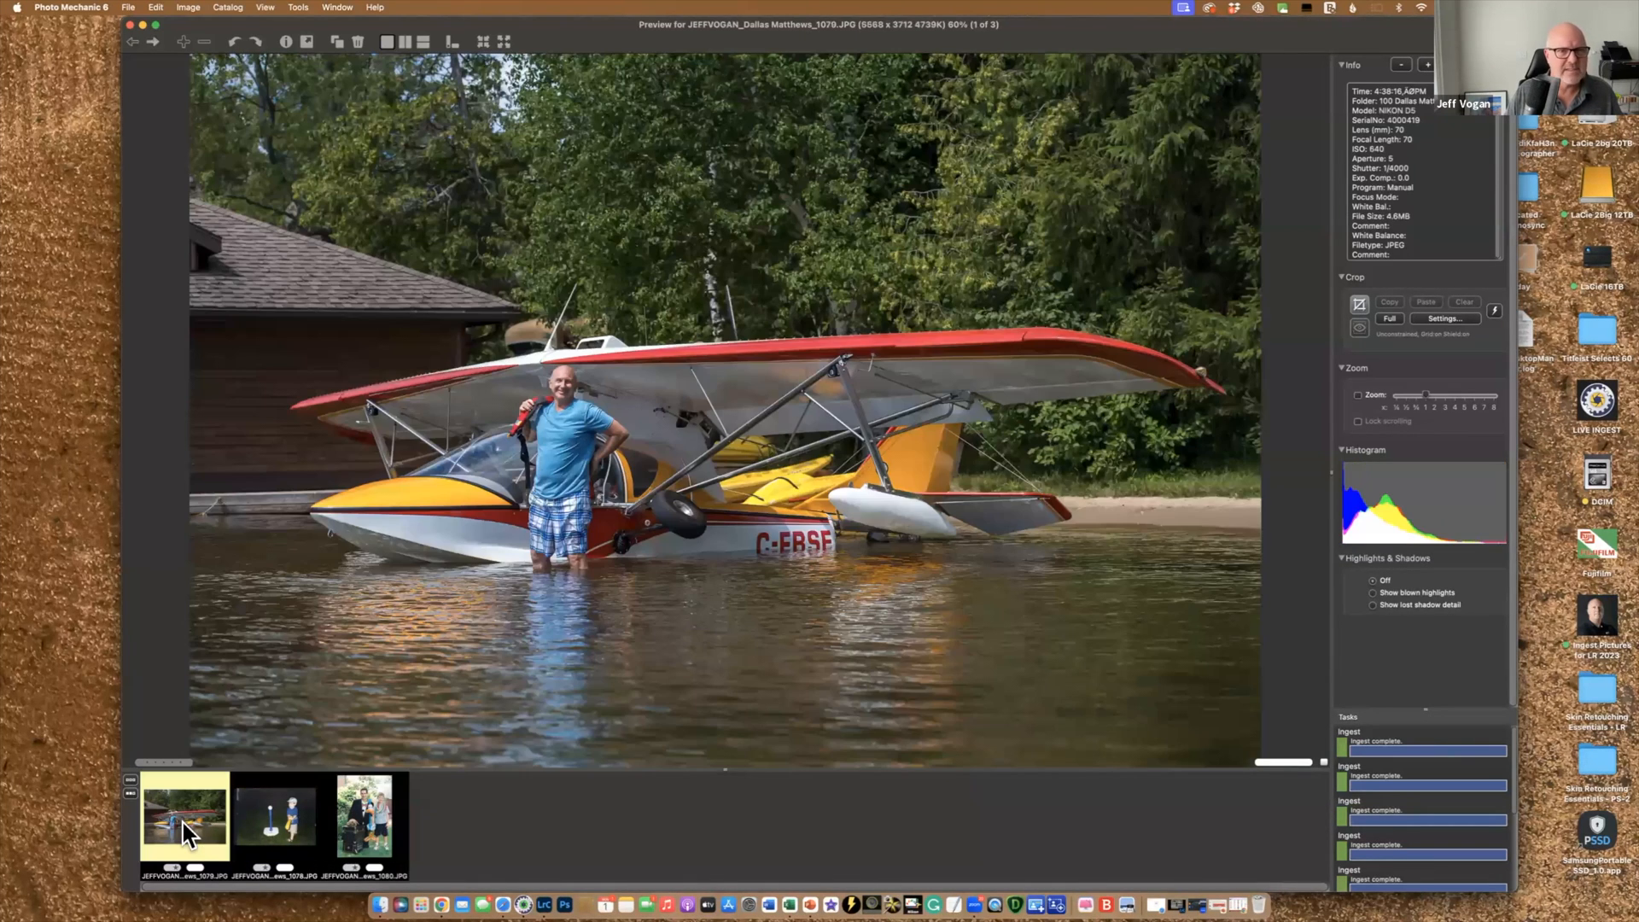
pyautogui.click(130, 25)
pyautogui.click(241, 614)
pyautogui.click(249, 631)
pyautogui.doubleClick(249, 631)
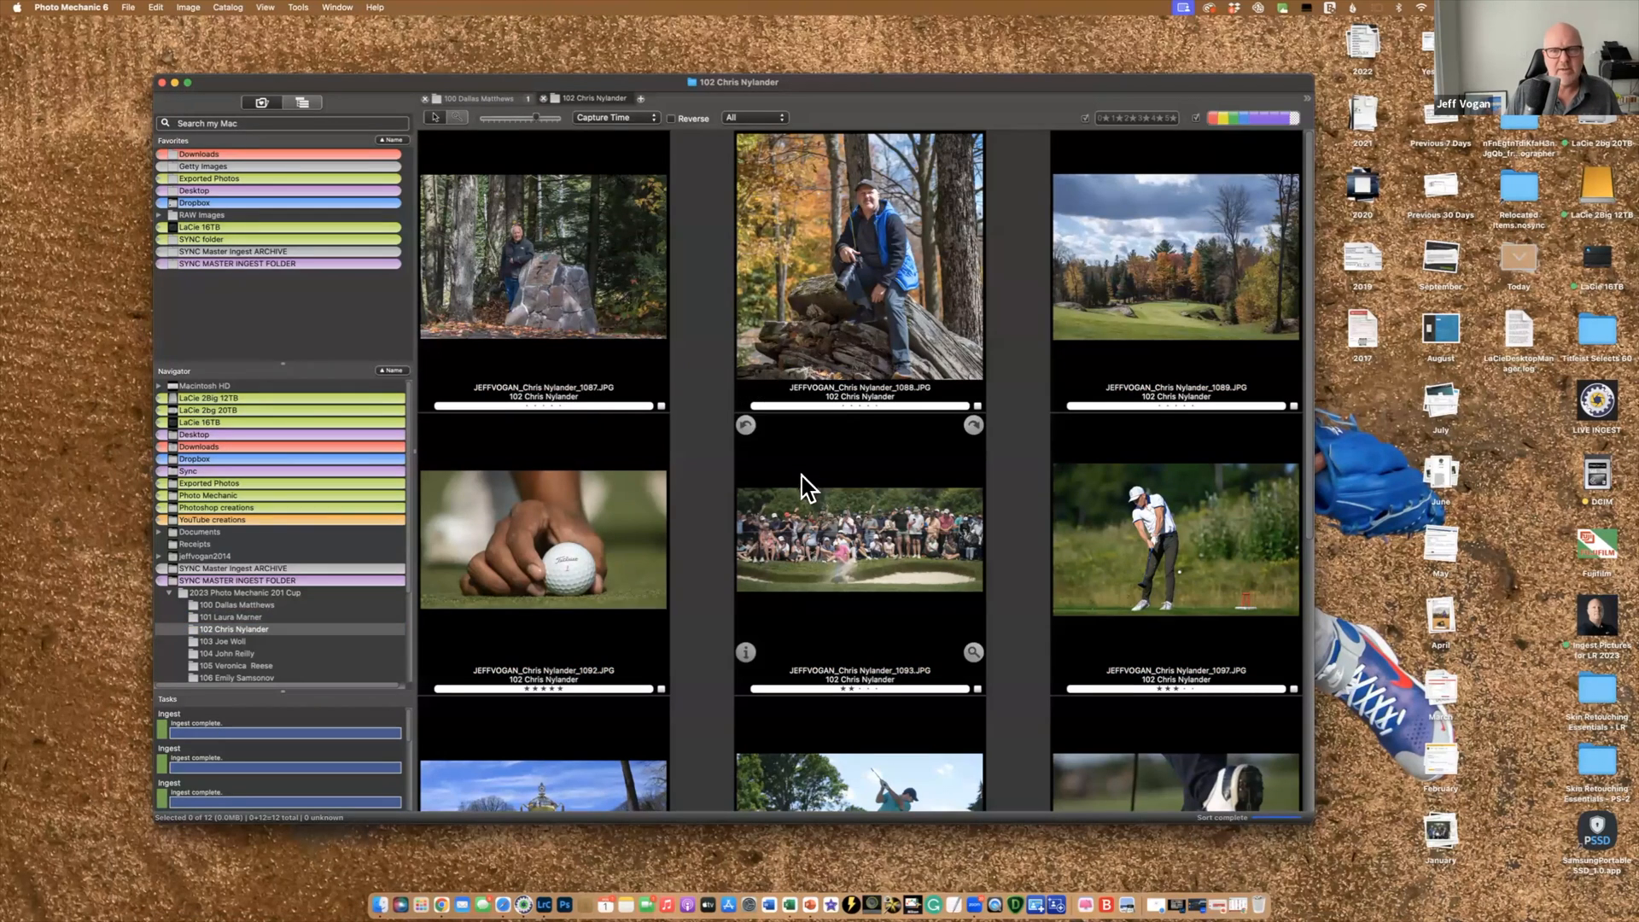
# Open the IPTC metadata of the golfer photo numbered 1097, review its filled-in fields, and close it
pyautogui.click(1109, 564)
pyautogui.click(1061, 653)
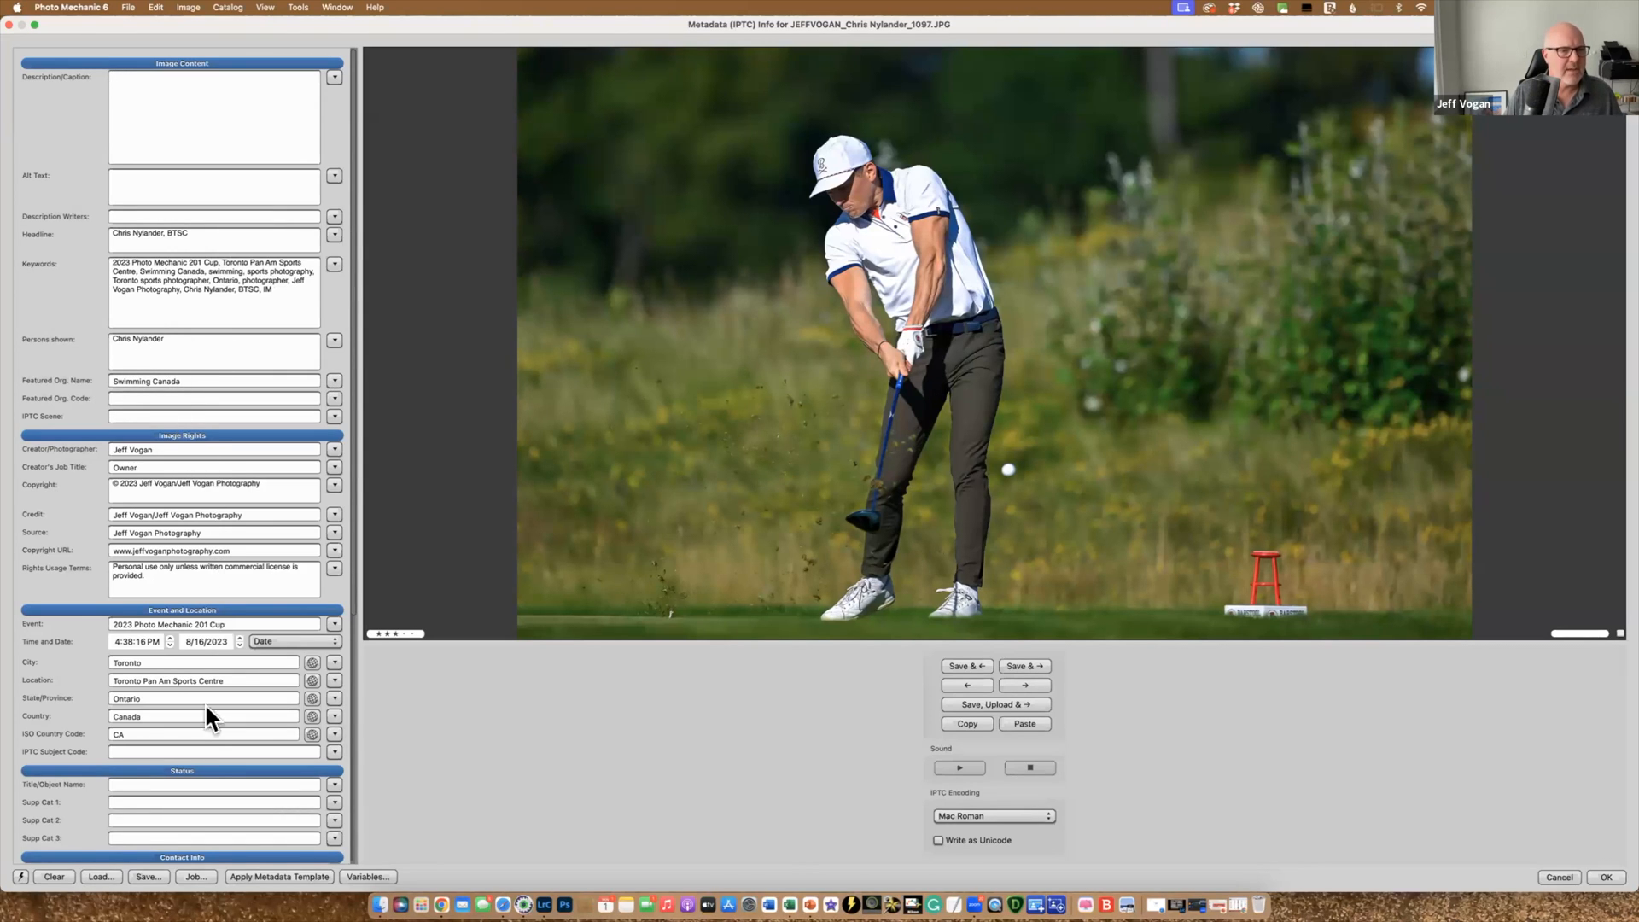
pyautogui.click(1600, 877)
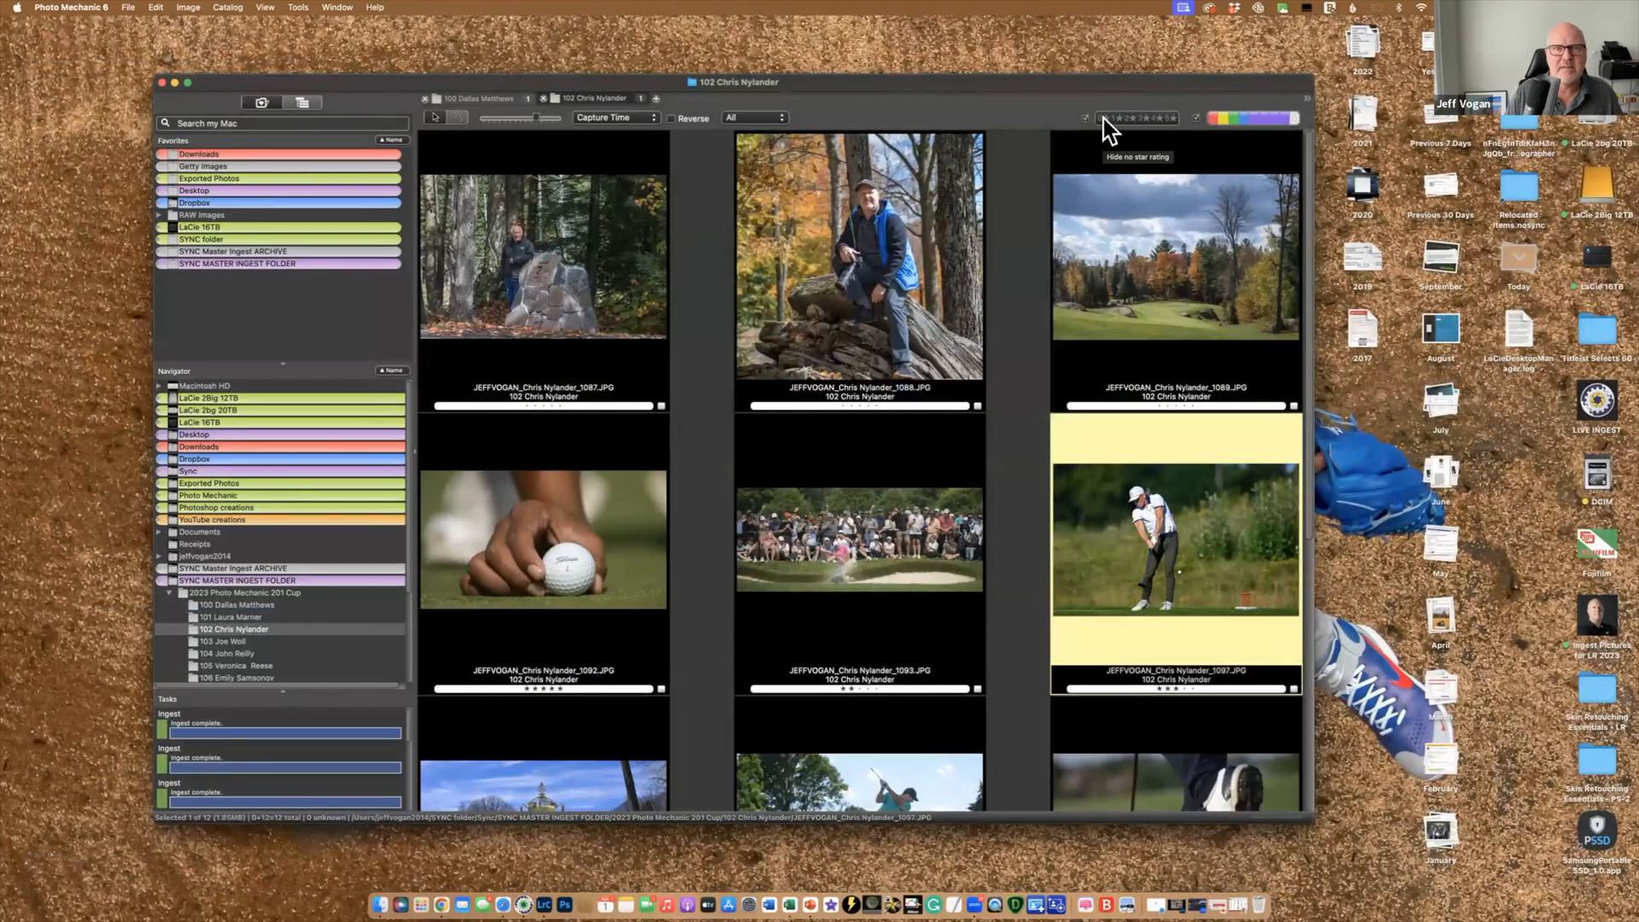
# Filter the contact sheet to hide photos with no rating, one star or two stars
pyautogui.click(1103, 117)
pyautogui.scroll(-2, 812, 377)
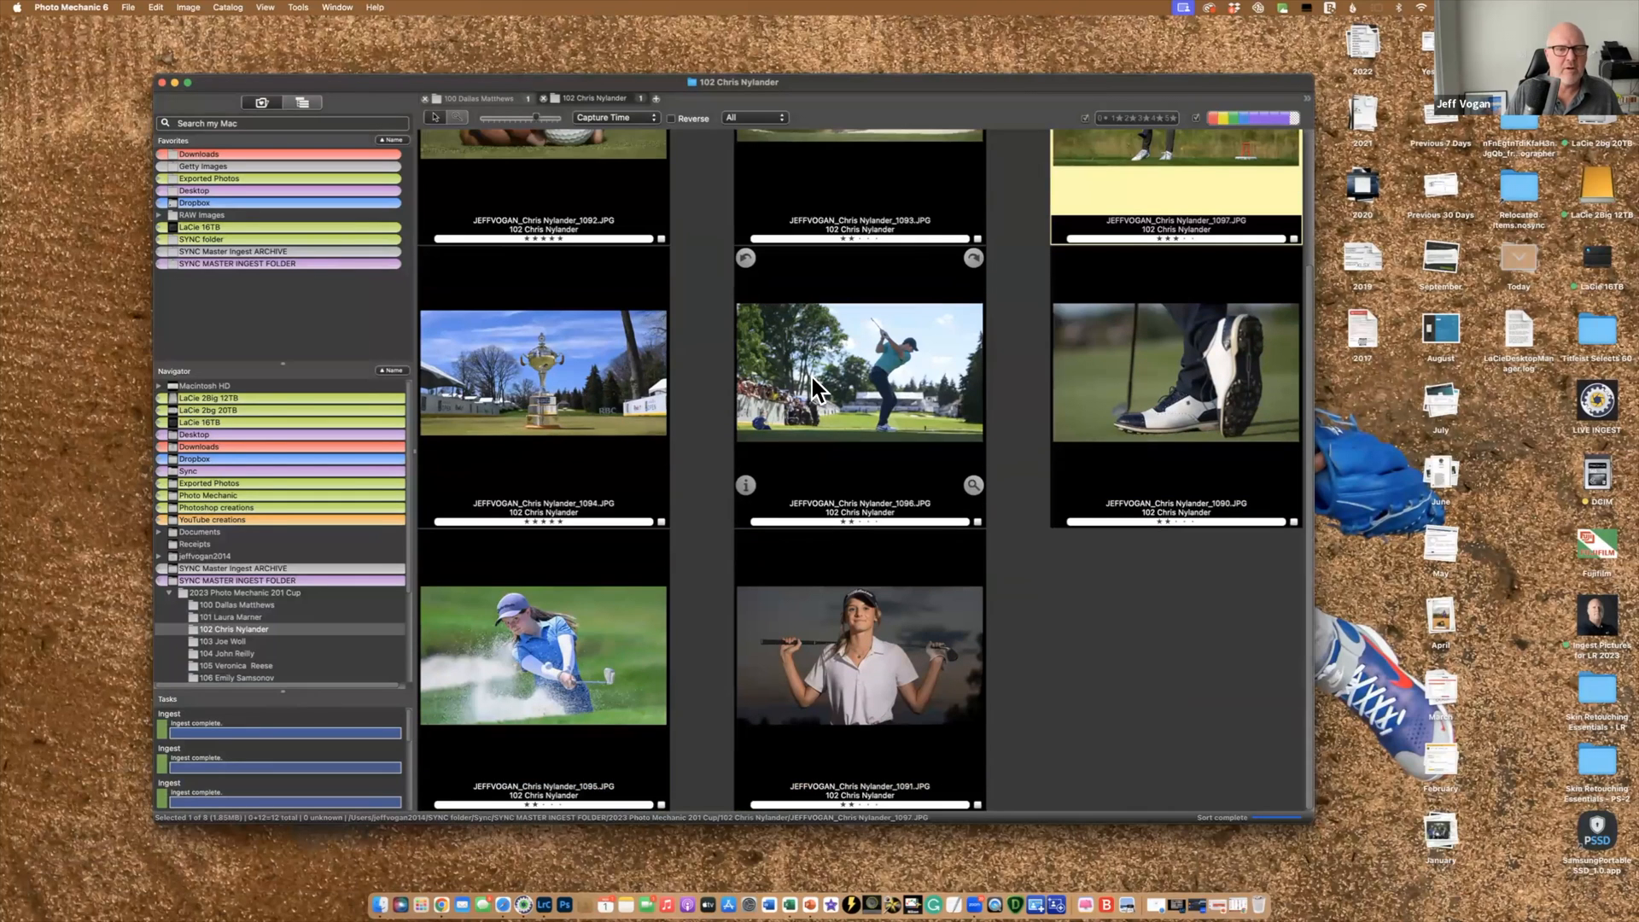
pyautogui.scroll(2, 812, 377)
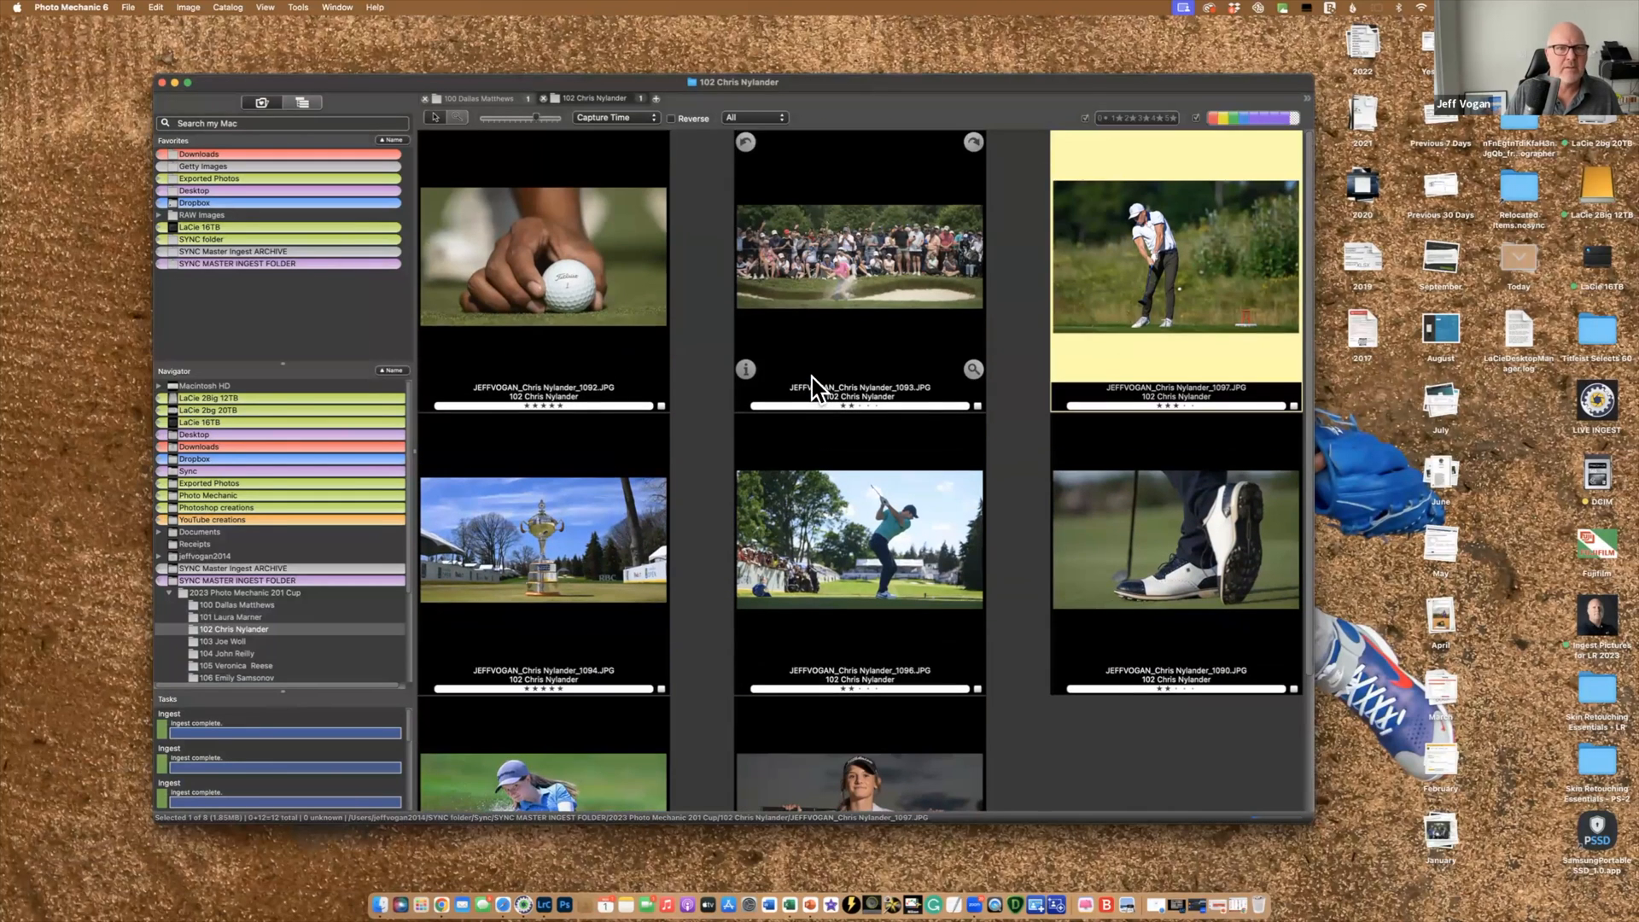
pyautogui.click(1118, 117)
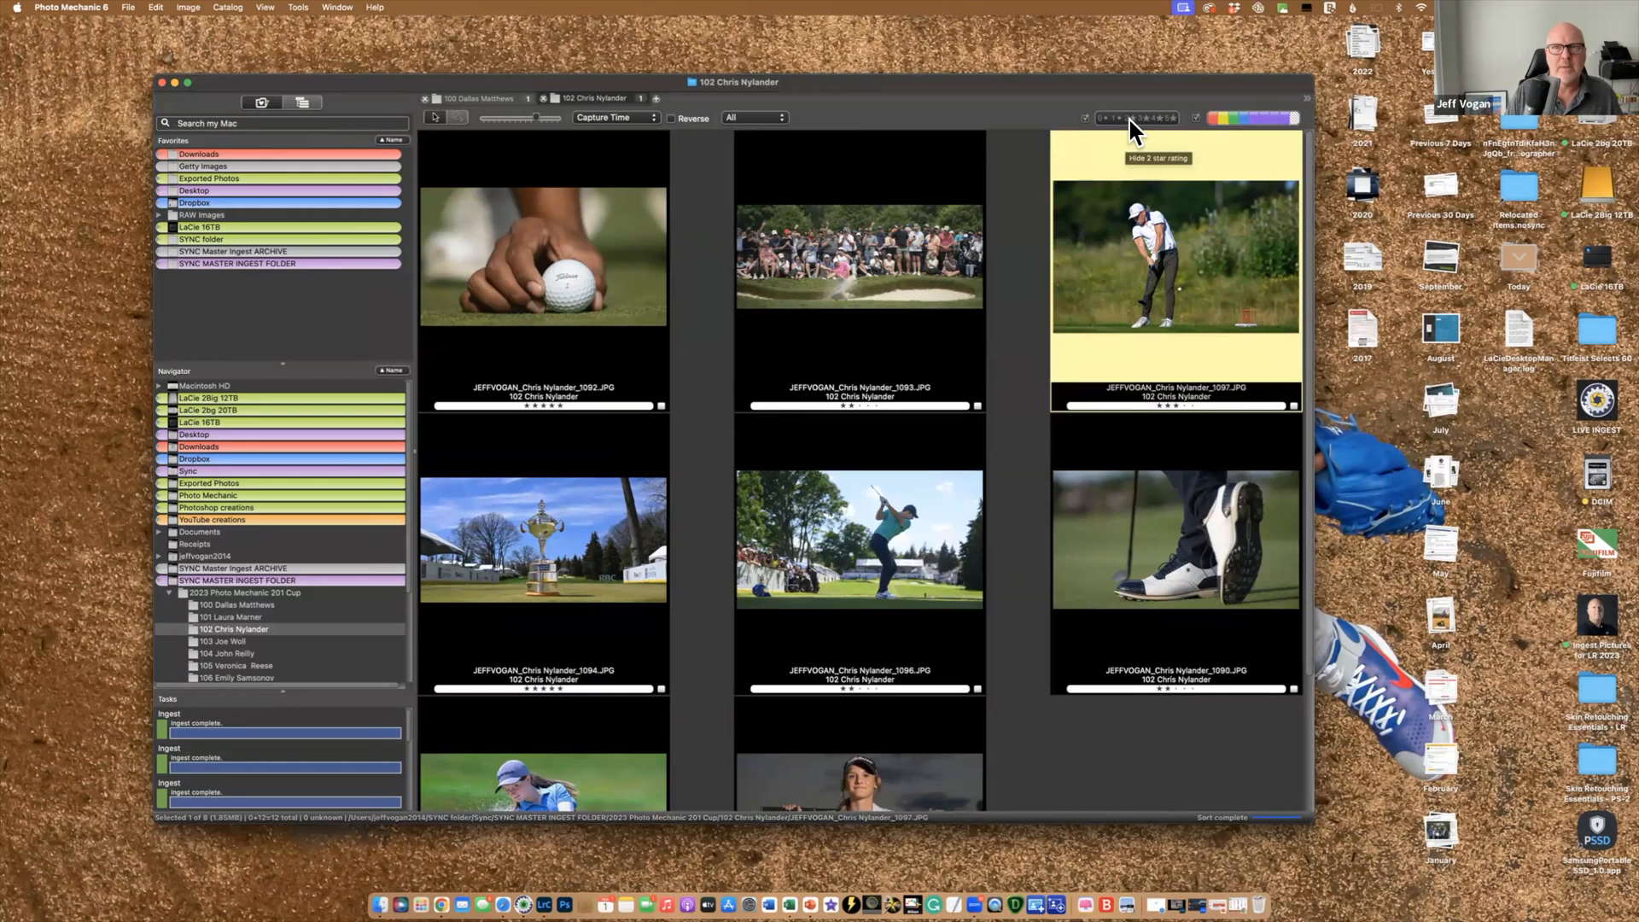
pyautogui.click(1129, 116)
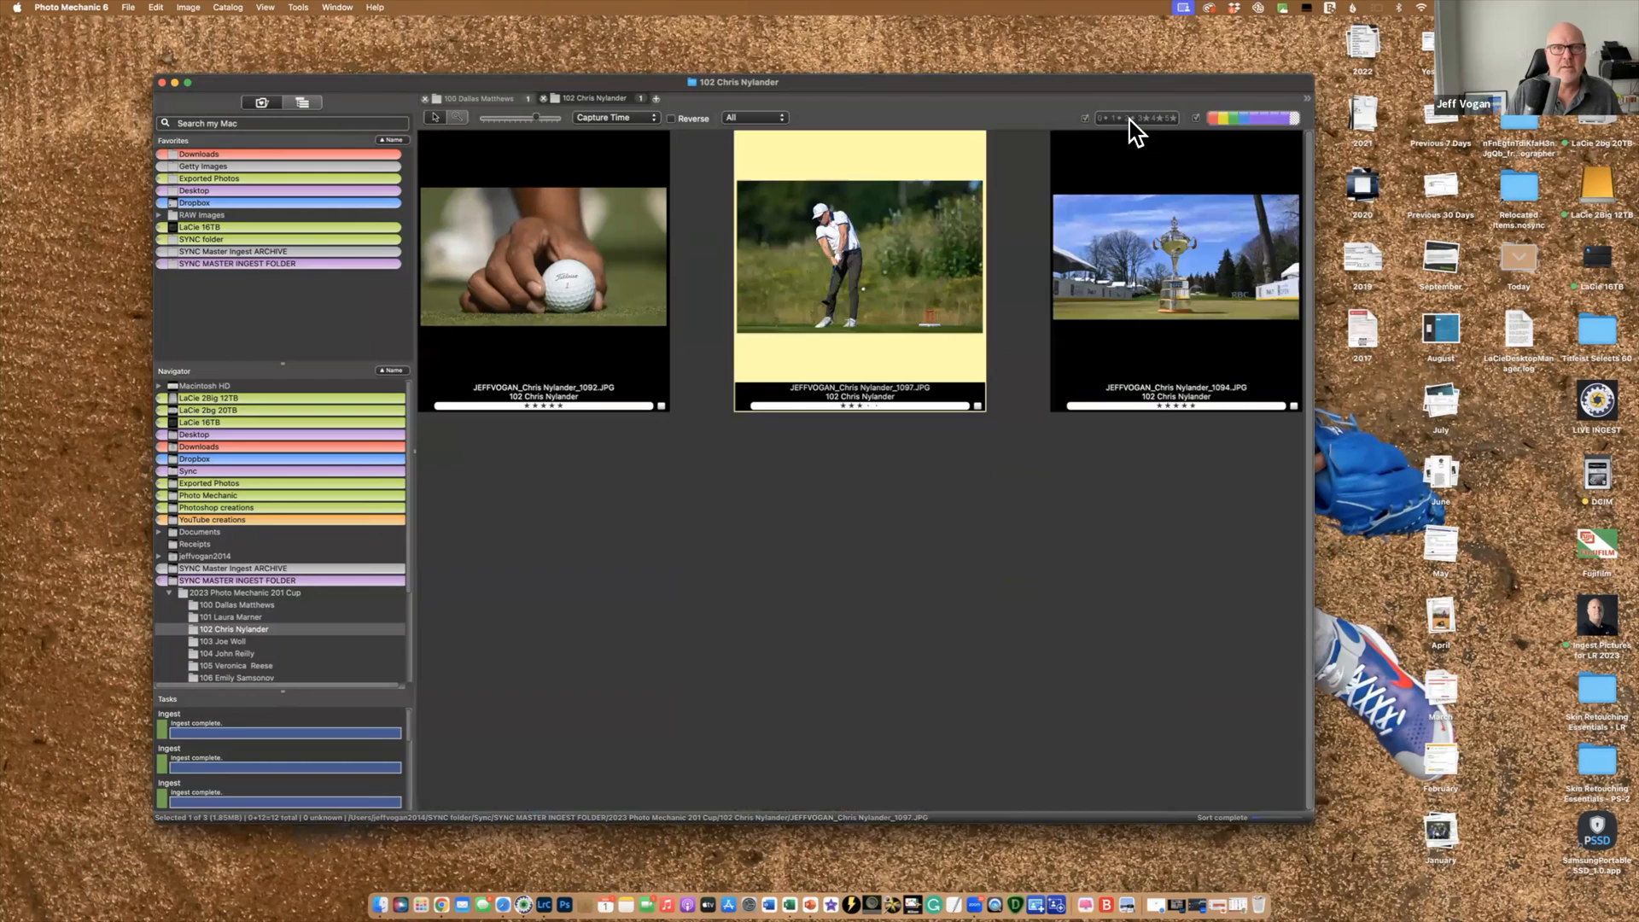
# Preview the three remaining photos of the filtered folder one after another and close the preview
pyautogui.doubleClick(633, 266)
pyautogui.press('Right')
pyautogui.press('Right')
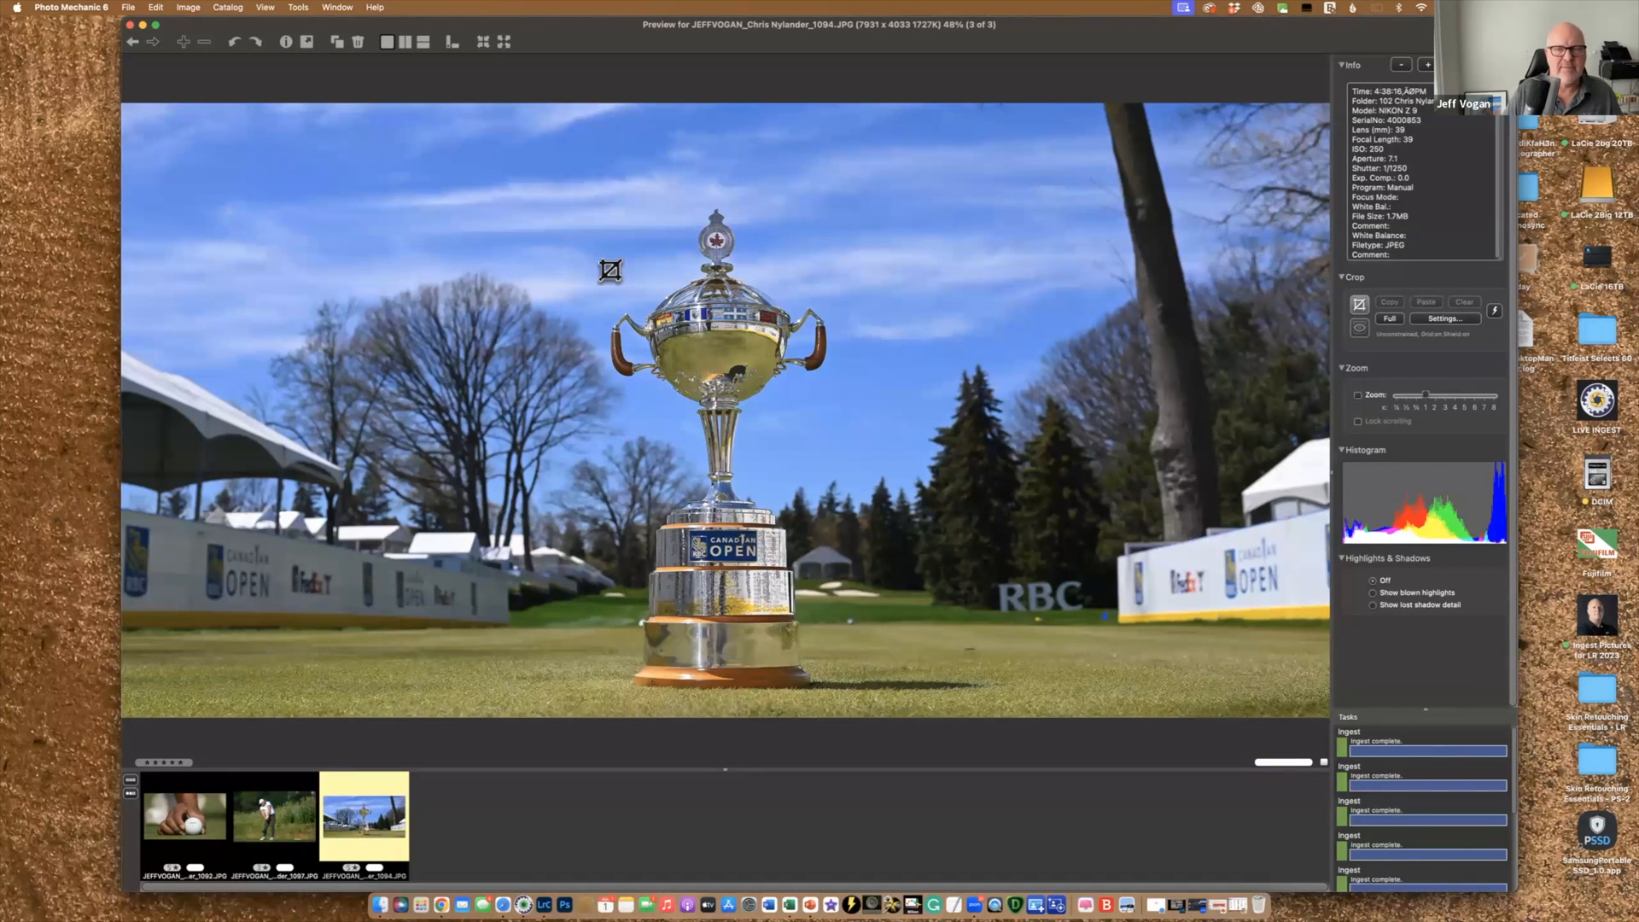
pyautogui.press('Escape')
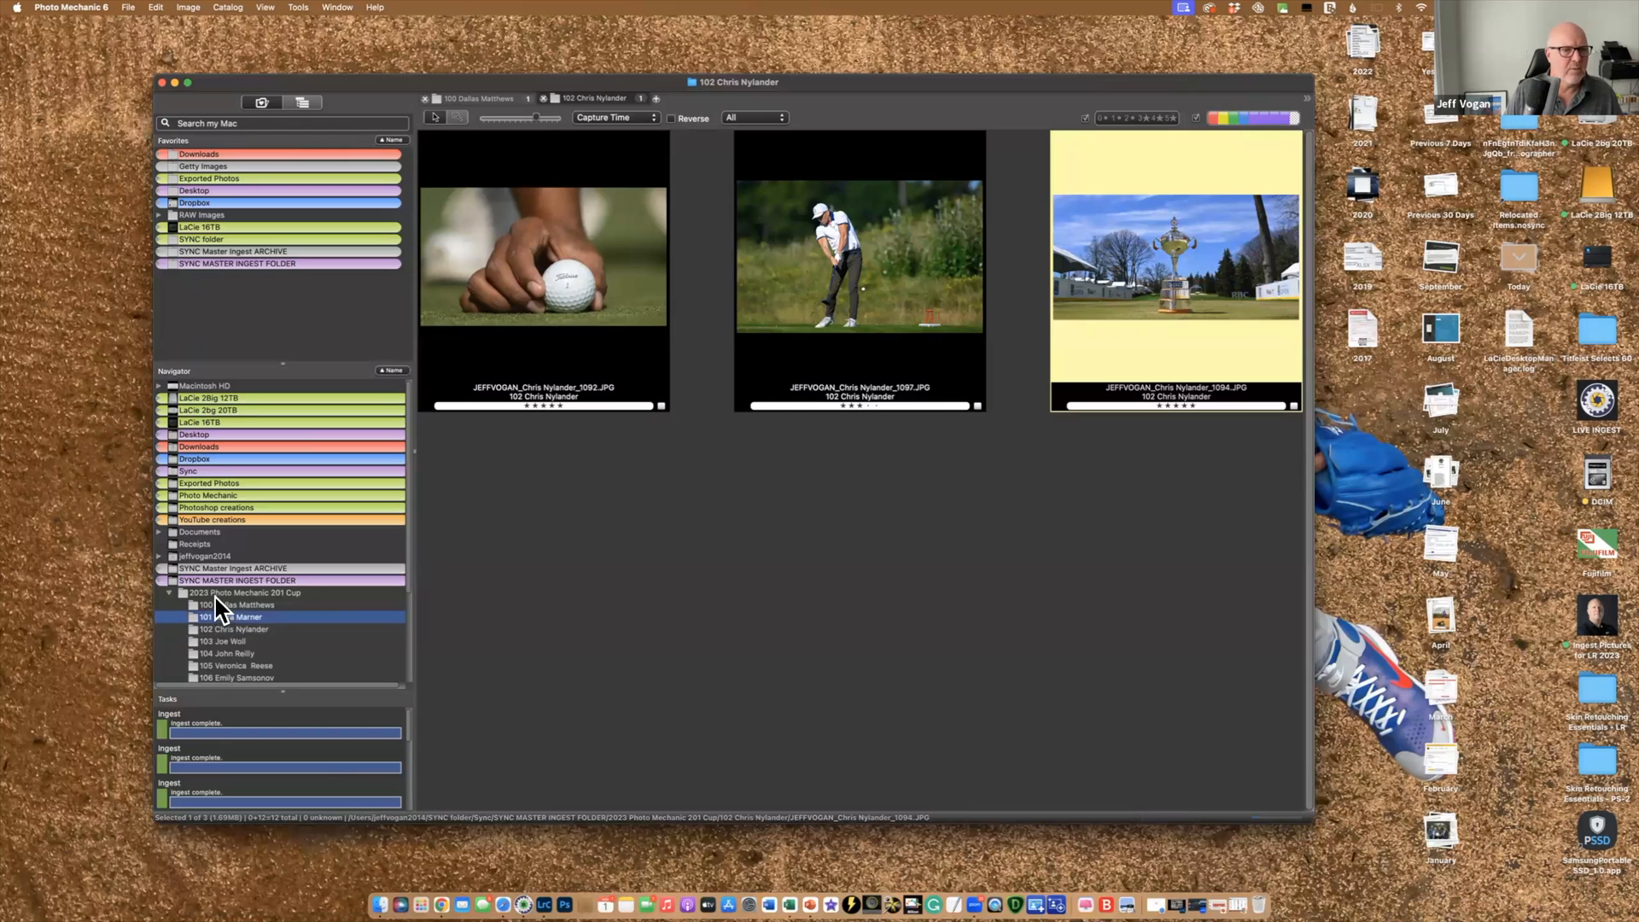
# Close the open contact sheets and open 2023 Photo Mechanic 201 Cup with all its subfolders, showing every star rating
pyautogui.rightClick(217, 595)
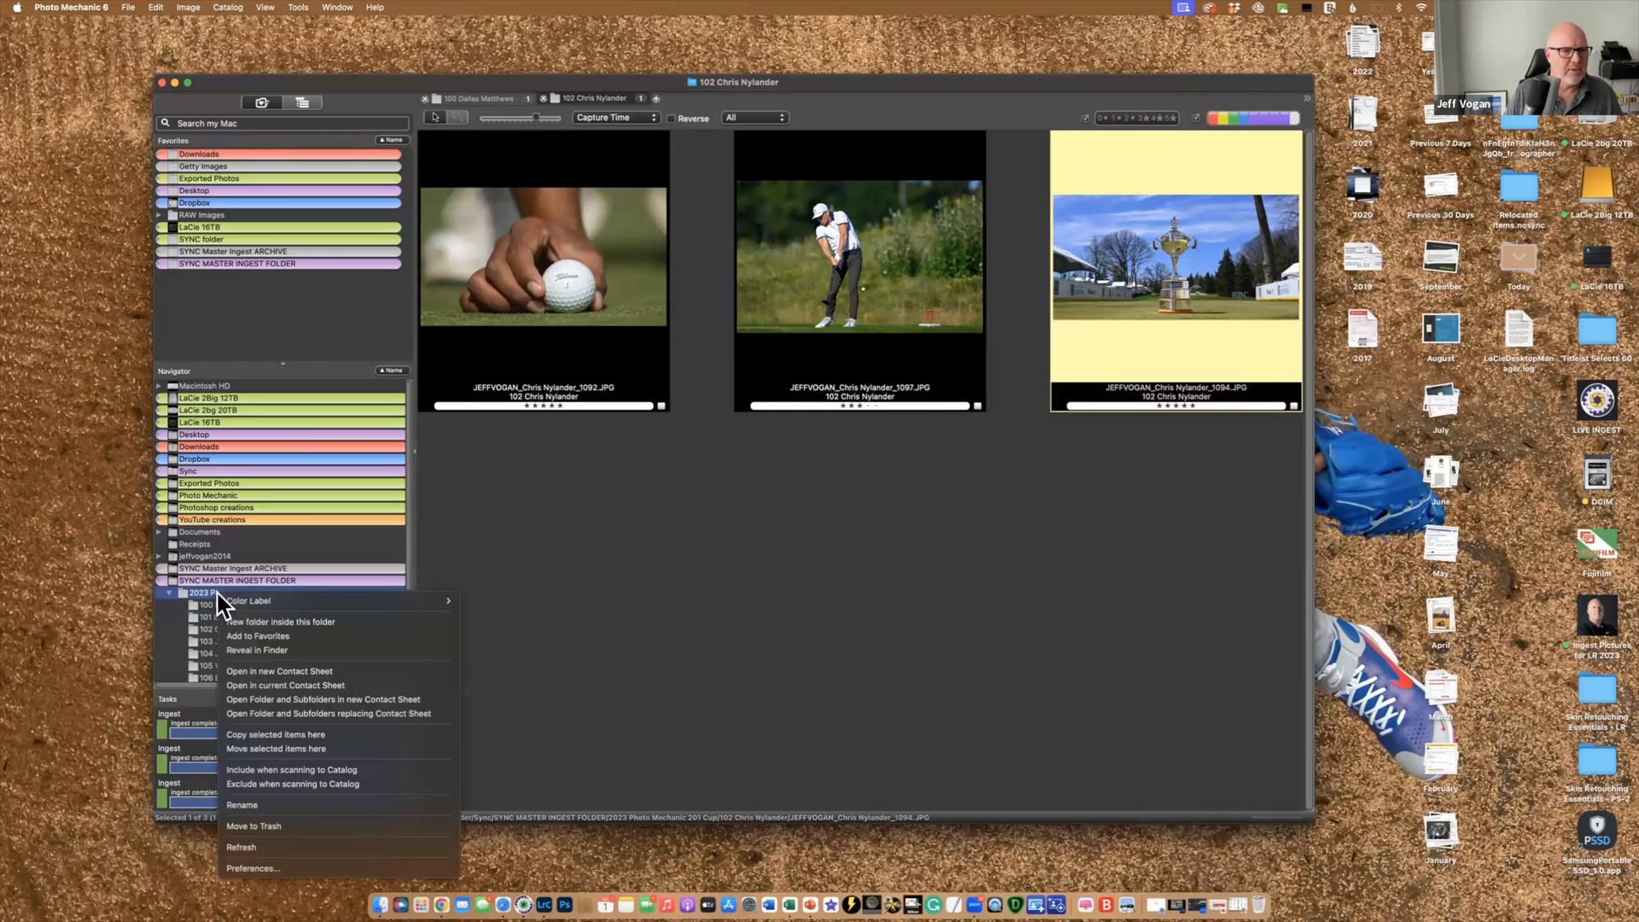
pyautogui.click(329, 715)
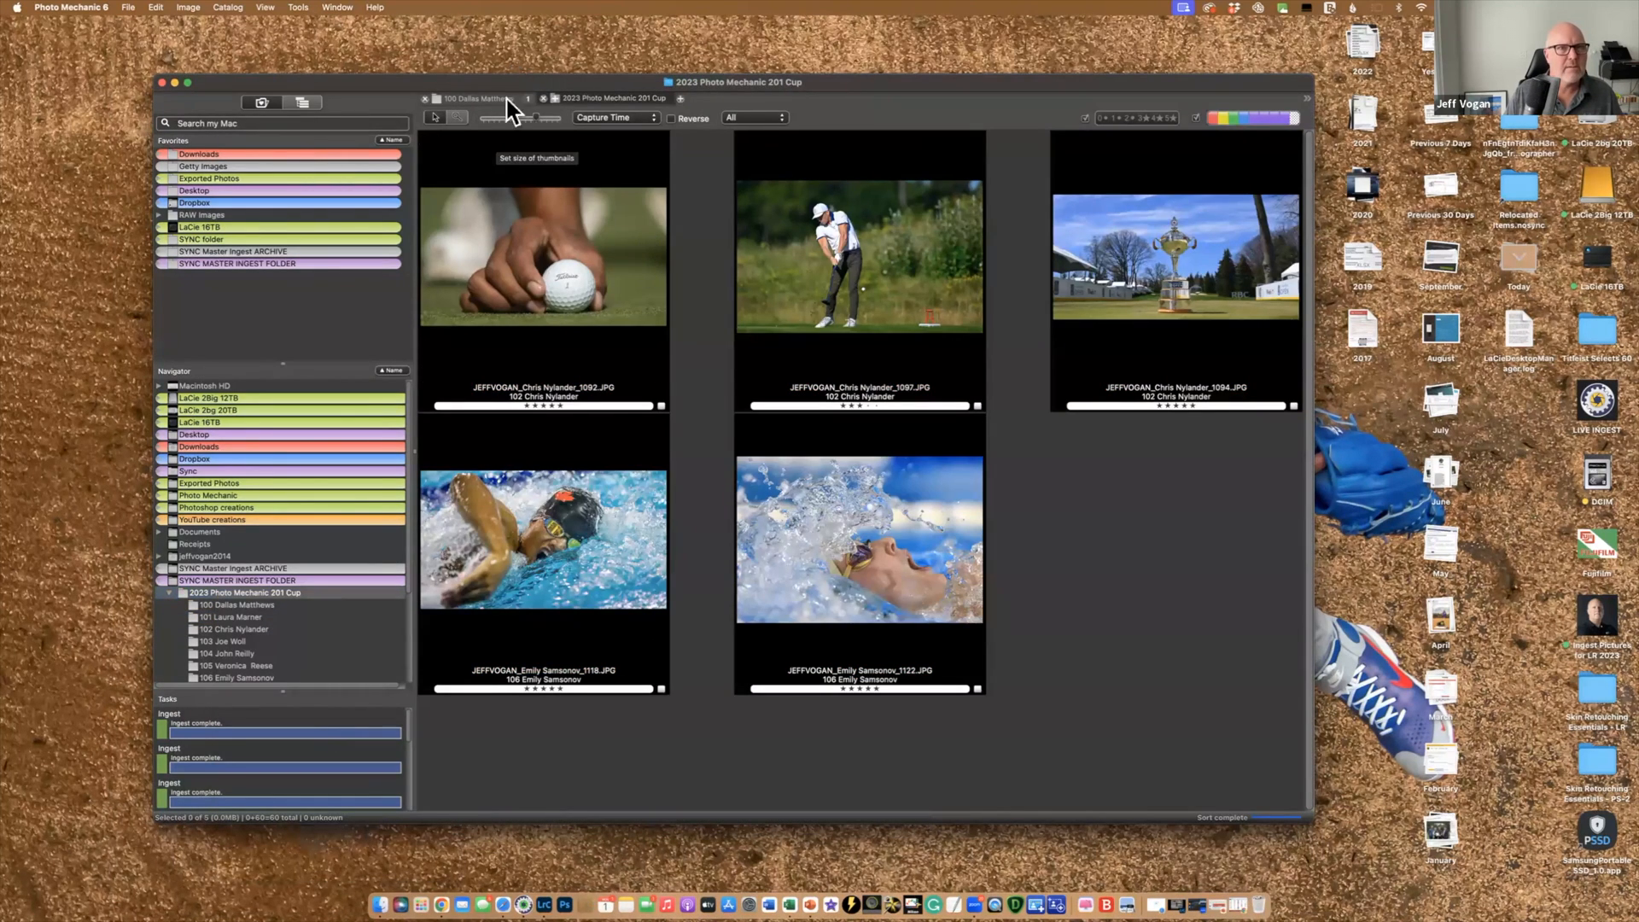
pyautogui.click(426, 99)
pyautogui.click(426, 99)
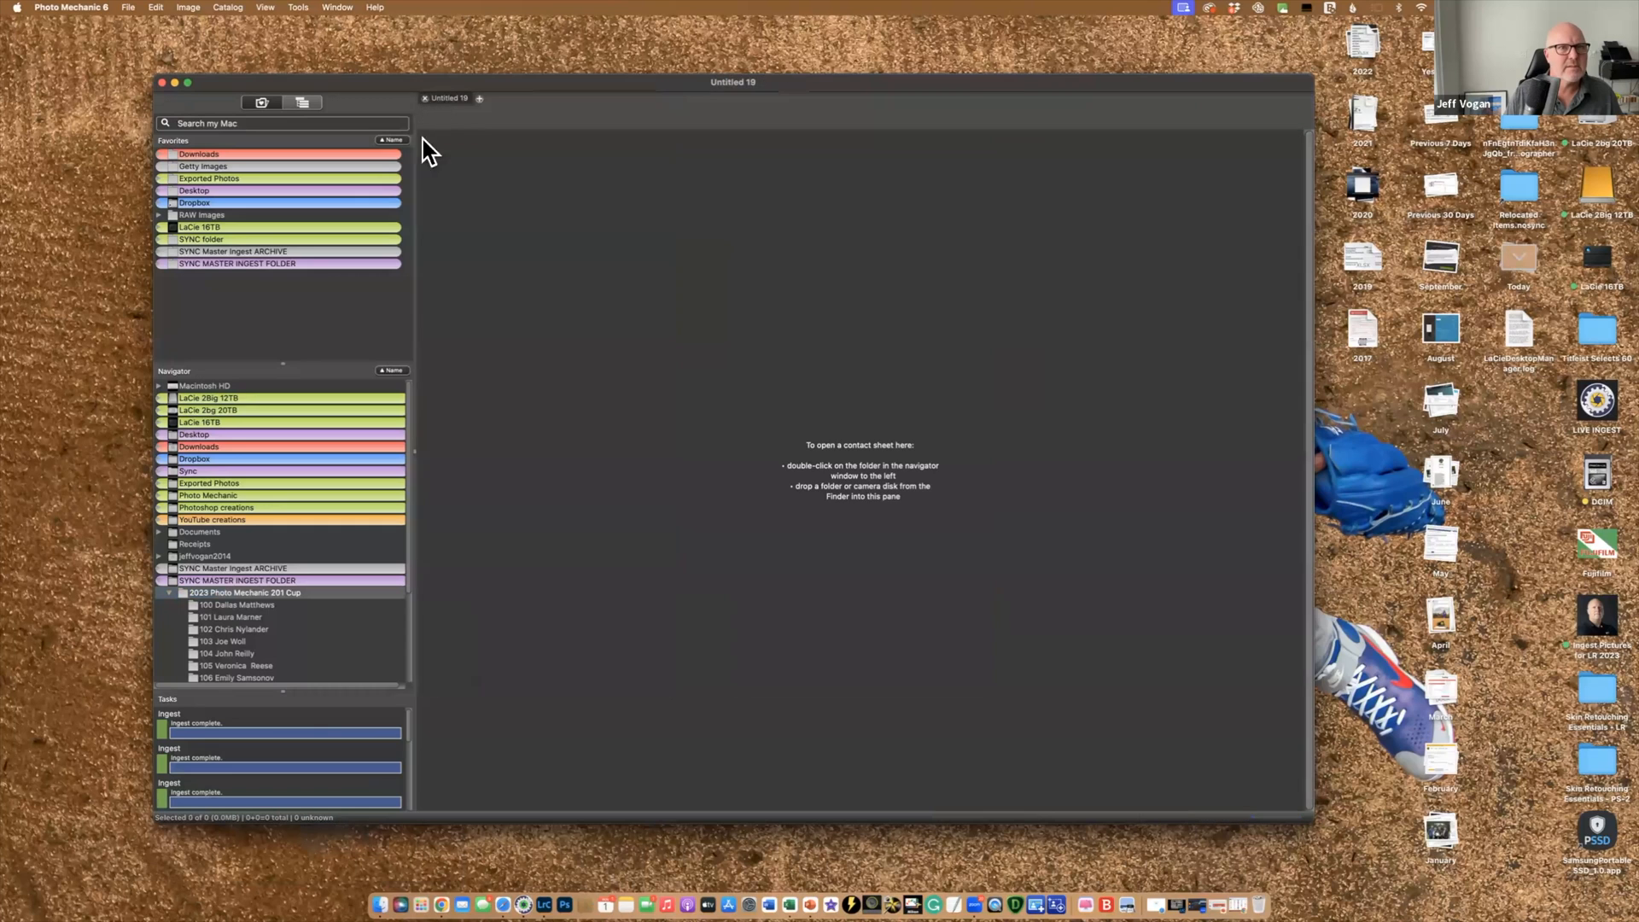
pyautogui.rightClick(317, 596)
pyautogui.click(326, 716)
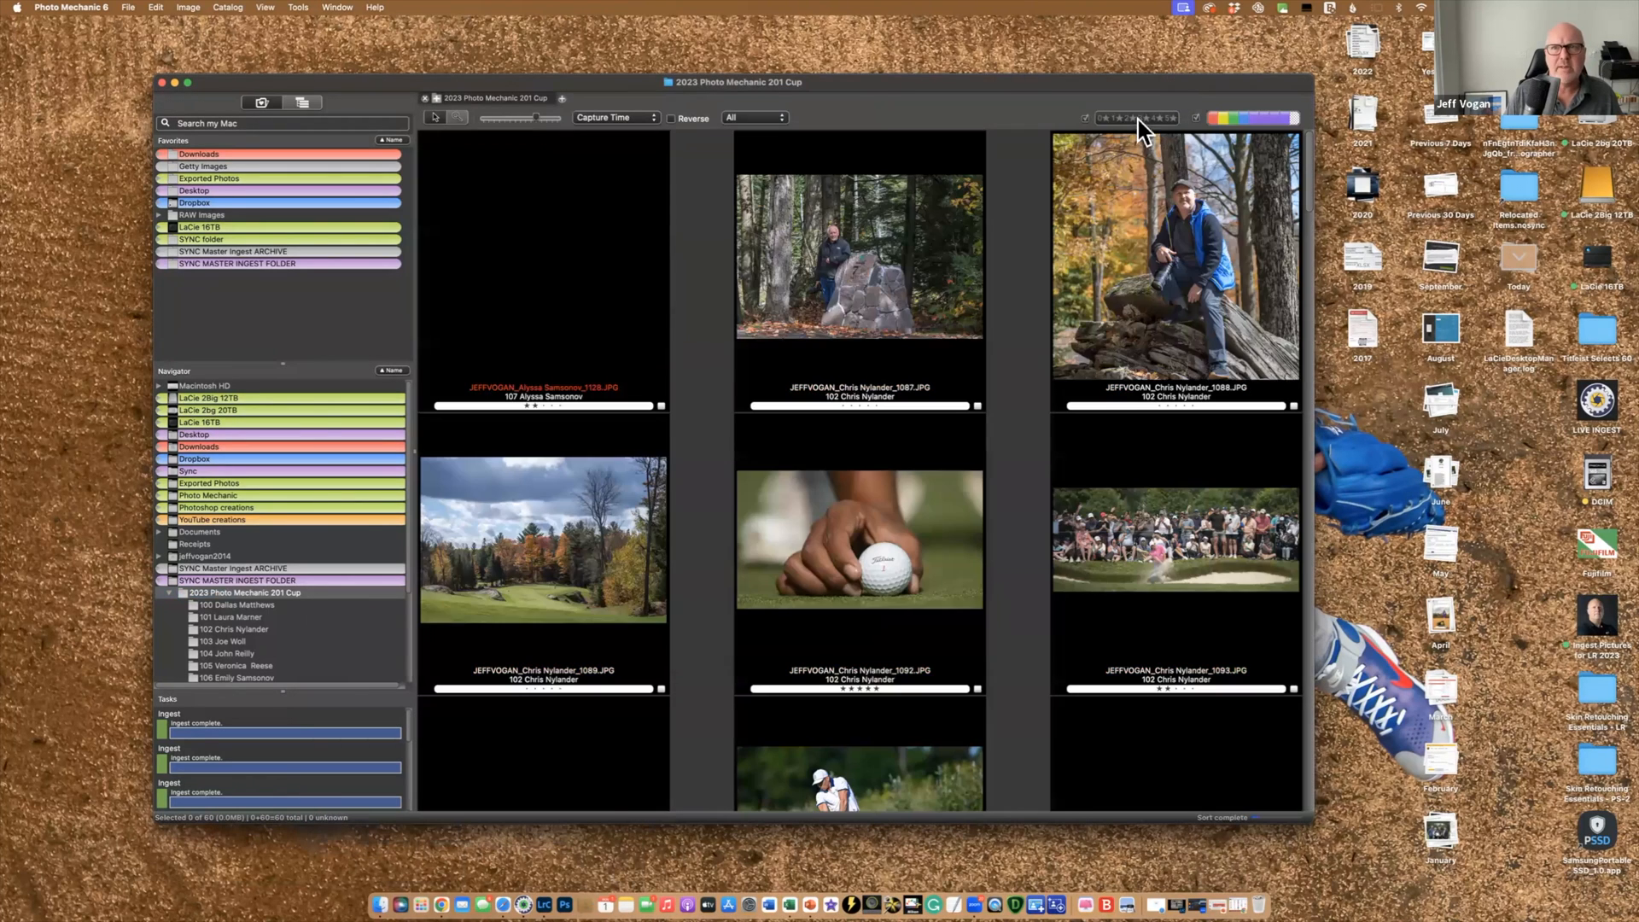
# Shrink the thumbnails to eight per row and sort the combined contact sheet by the folder variable
pyautogui.scroll(-10, 884, 367)
pyautogui.scroll(-15, 883, 366)
pyautogui.scroll(-15, 882, 362)
pyautogui.scroll(-15, 883, 362)
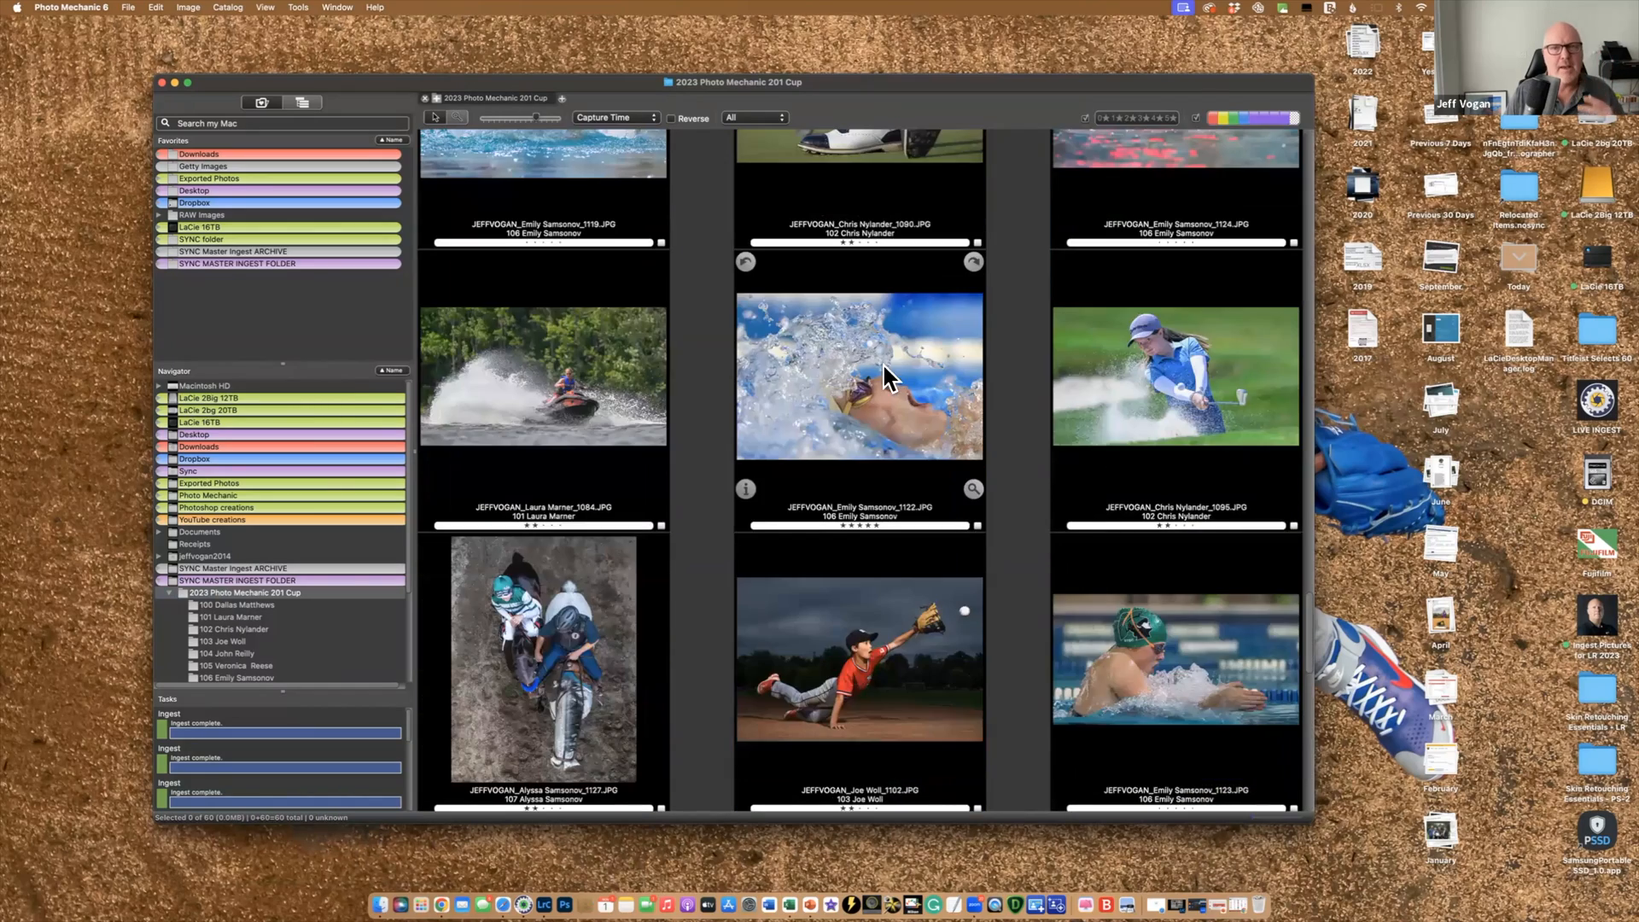
pyautogui.scroll(-10, 538, 267)
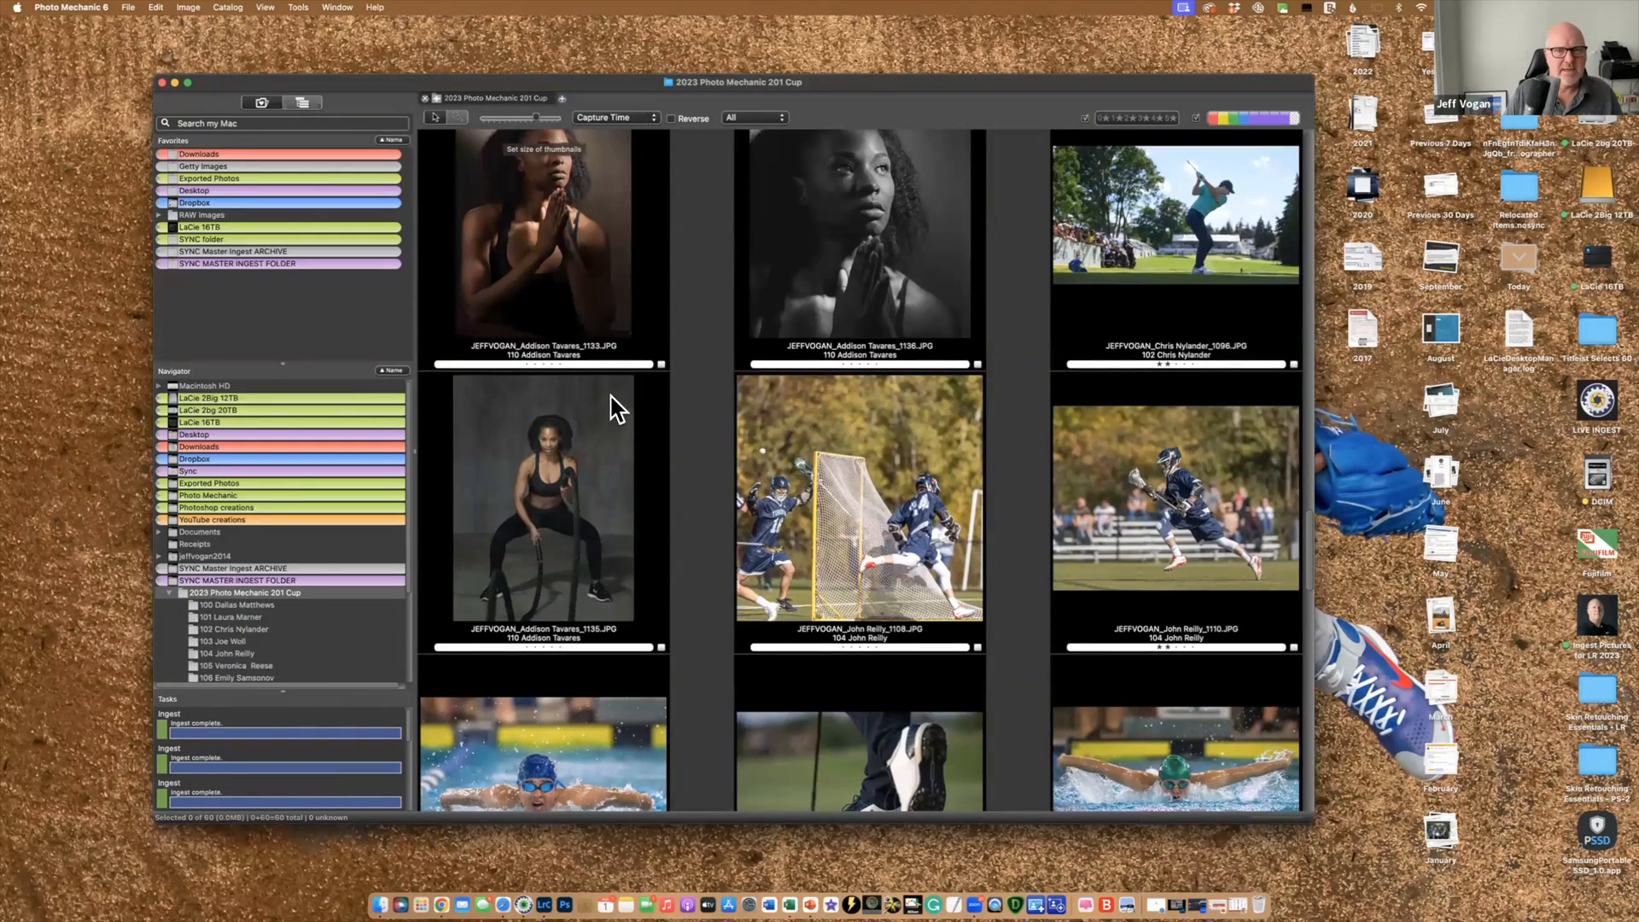
pyautogui.moveTo(536, 117); pyautogui.dragTo(499, 117)
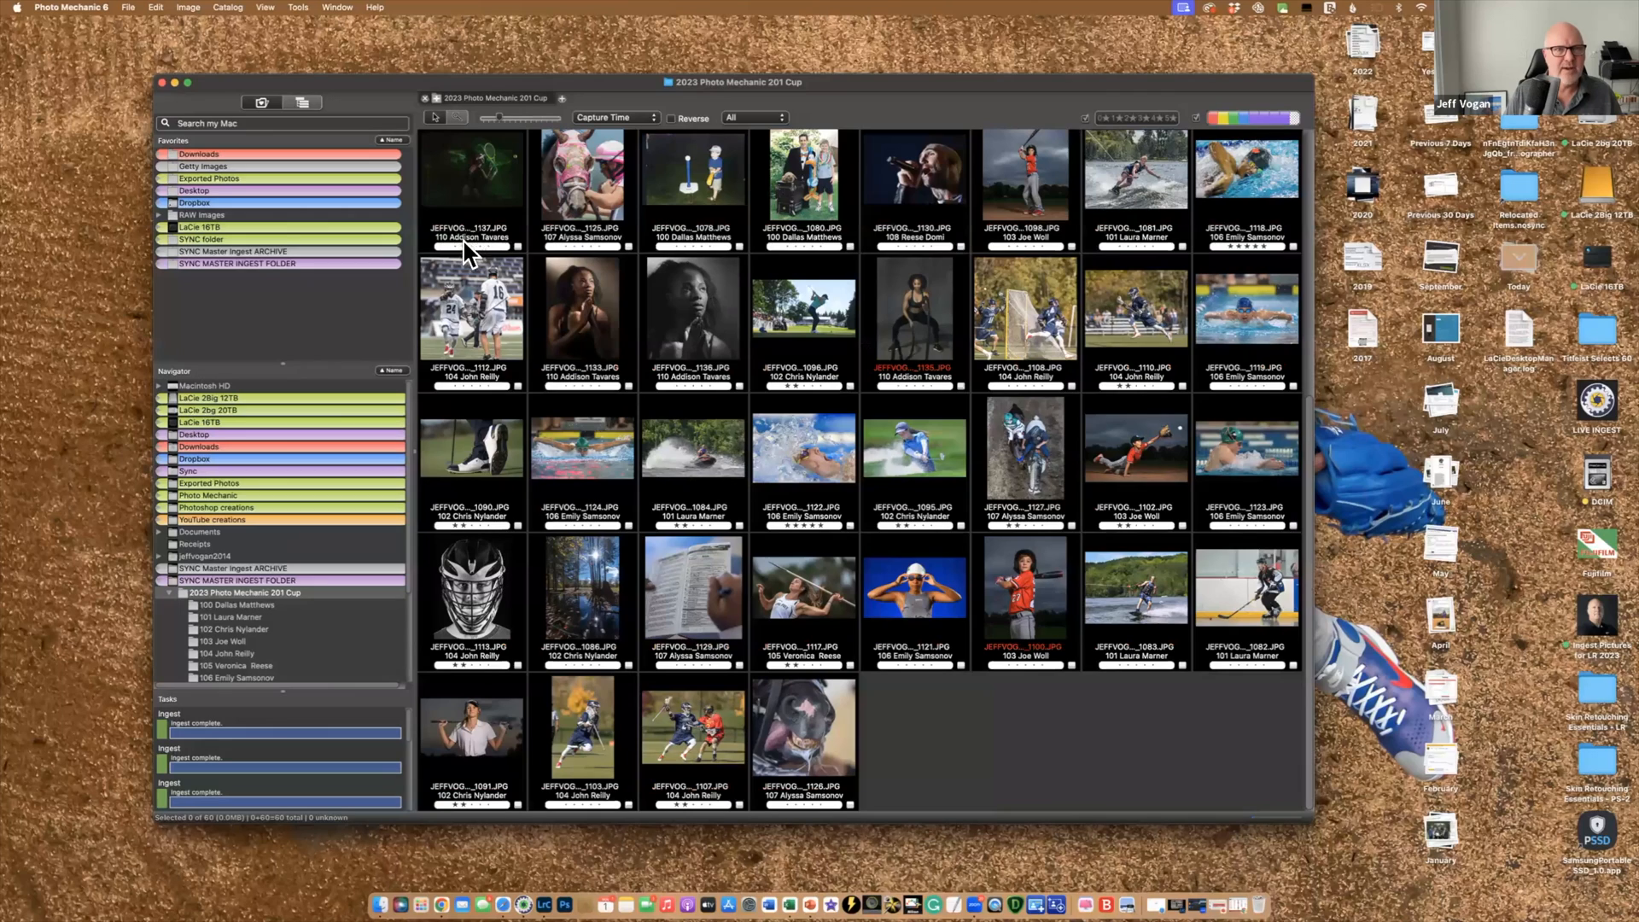
pyautogui.click(653, 128)
pyautogui.click(638, 206)
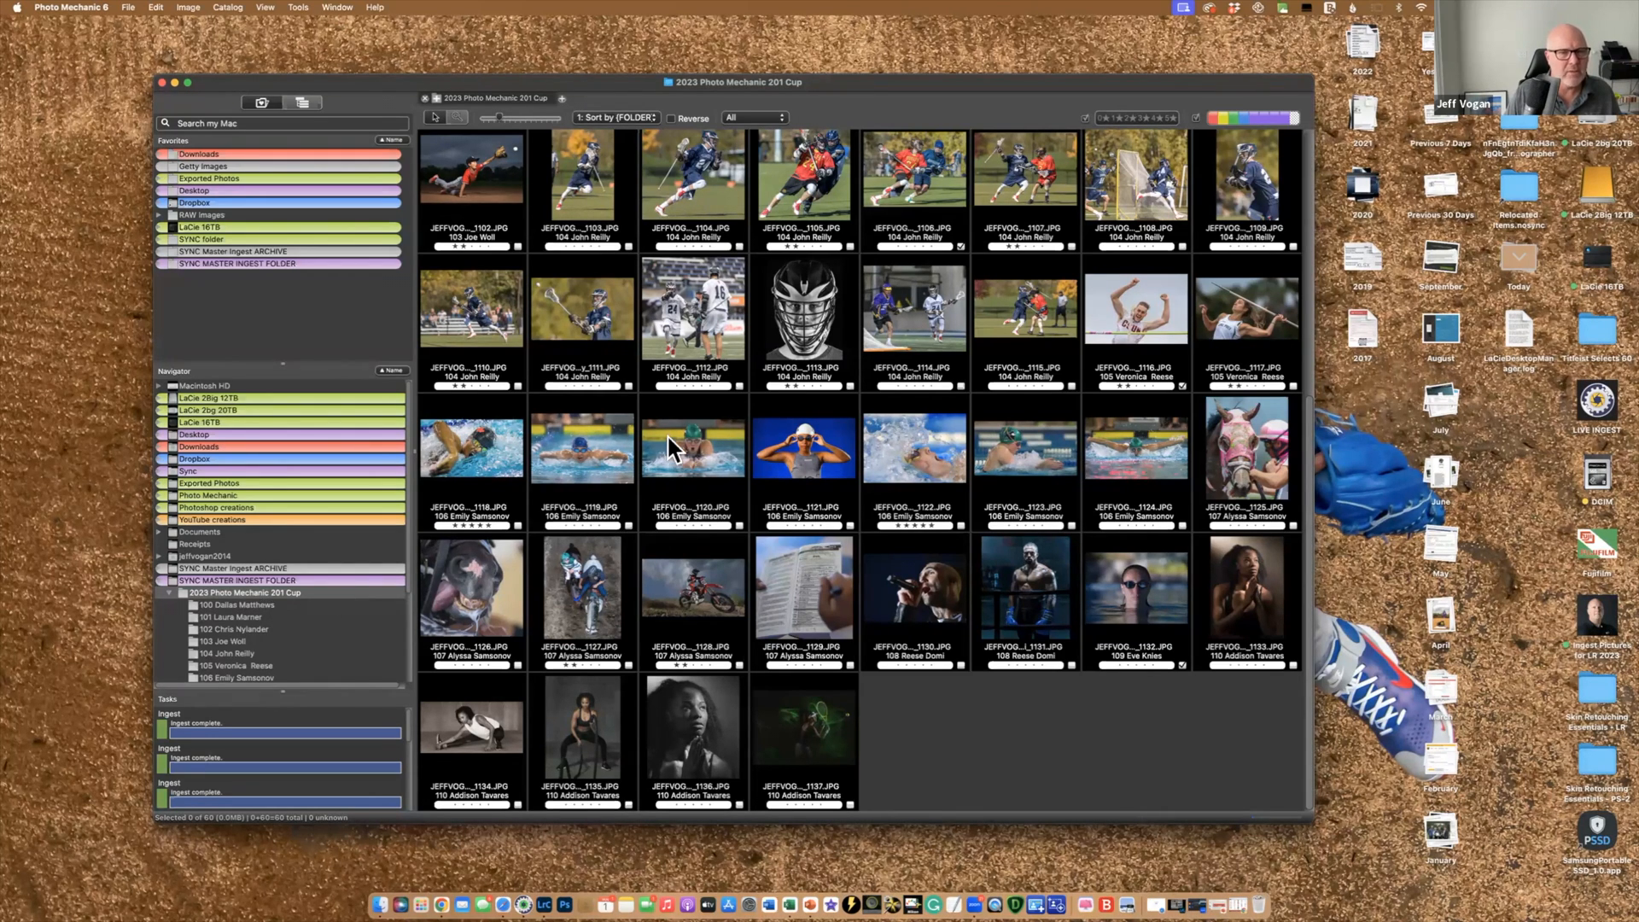
pyautogui.click(254, 618)
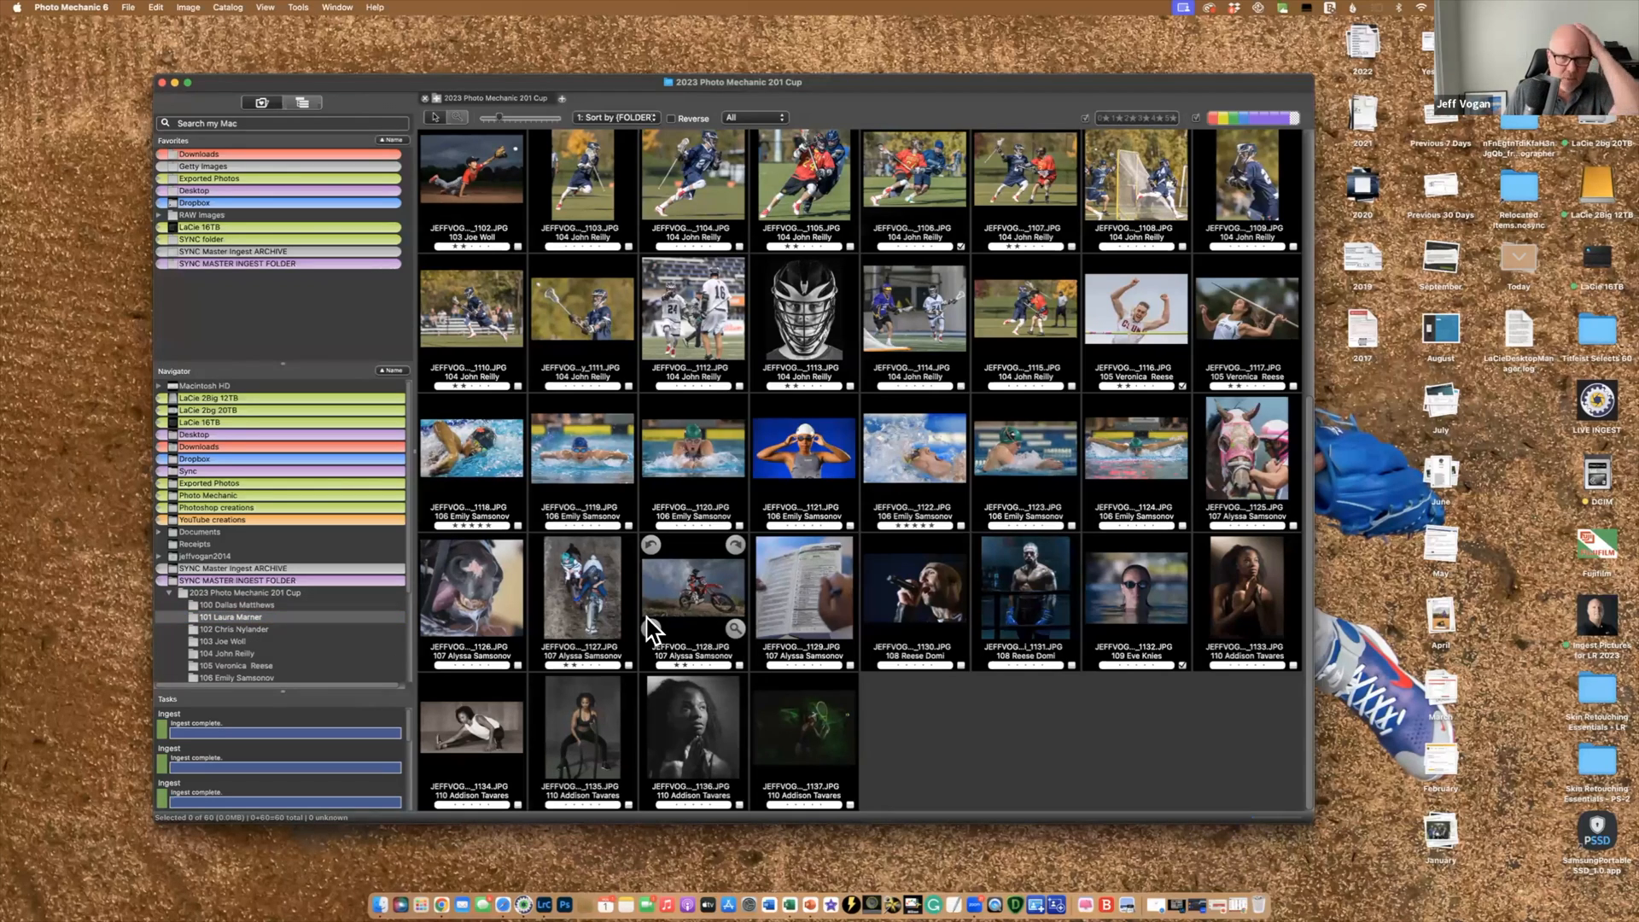
pyautogui.scroll(5, 649, 630)
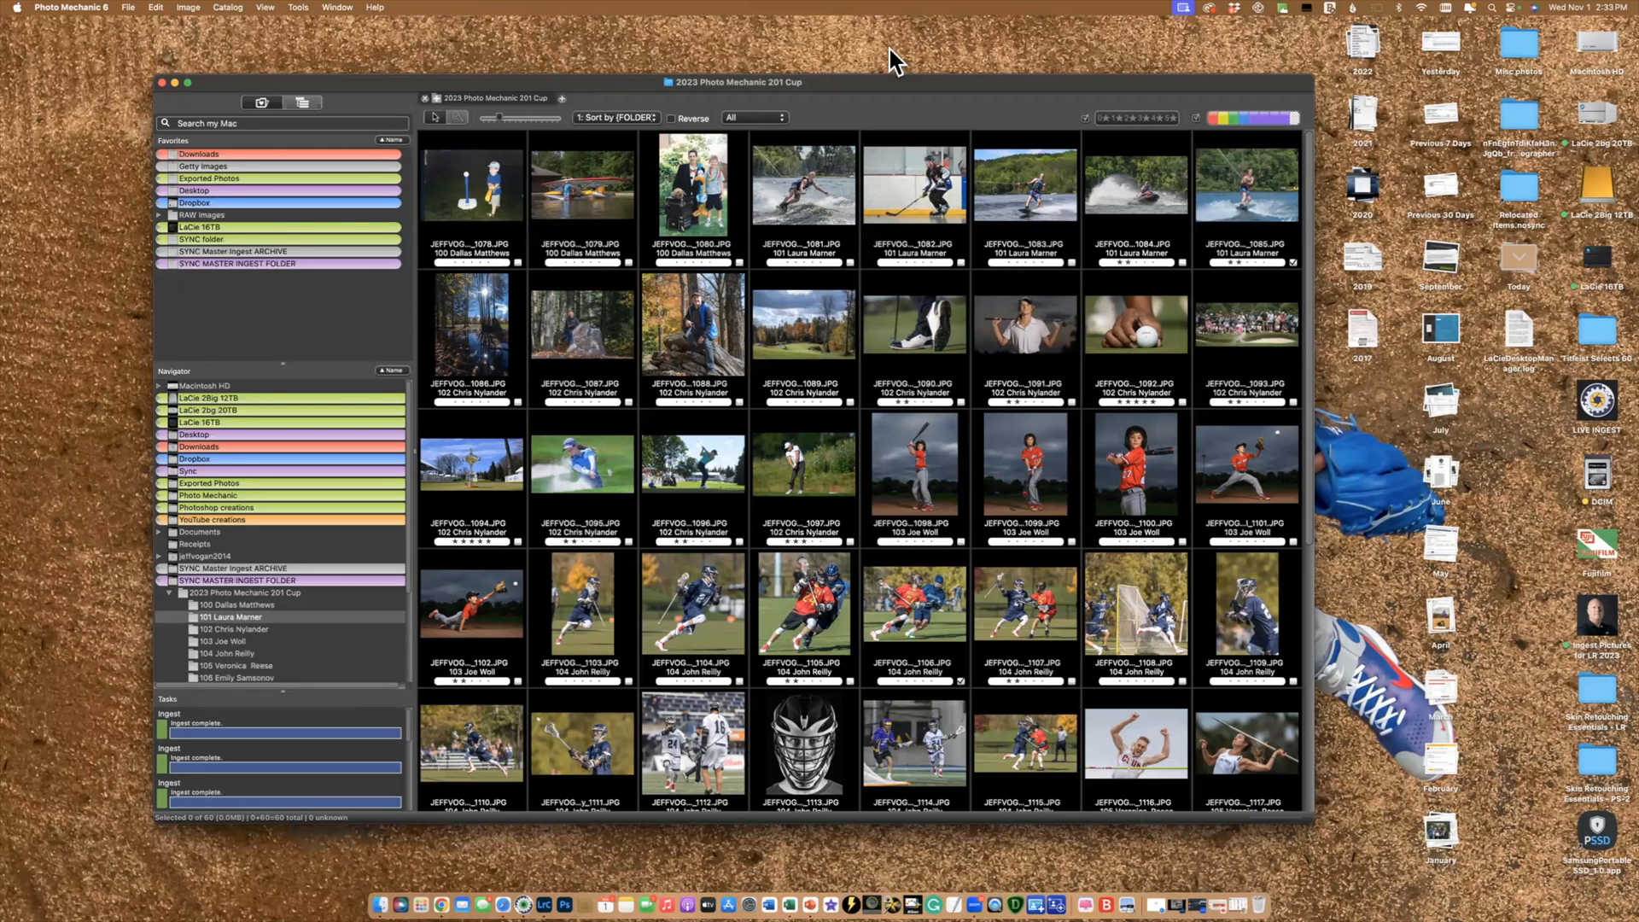
# Switch to Excel and examine the code sheet's {foldernum} header row, code column, and row coded 100
pyautogui.click(790, 894)
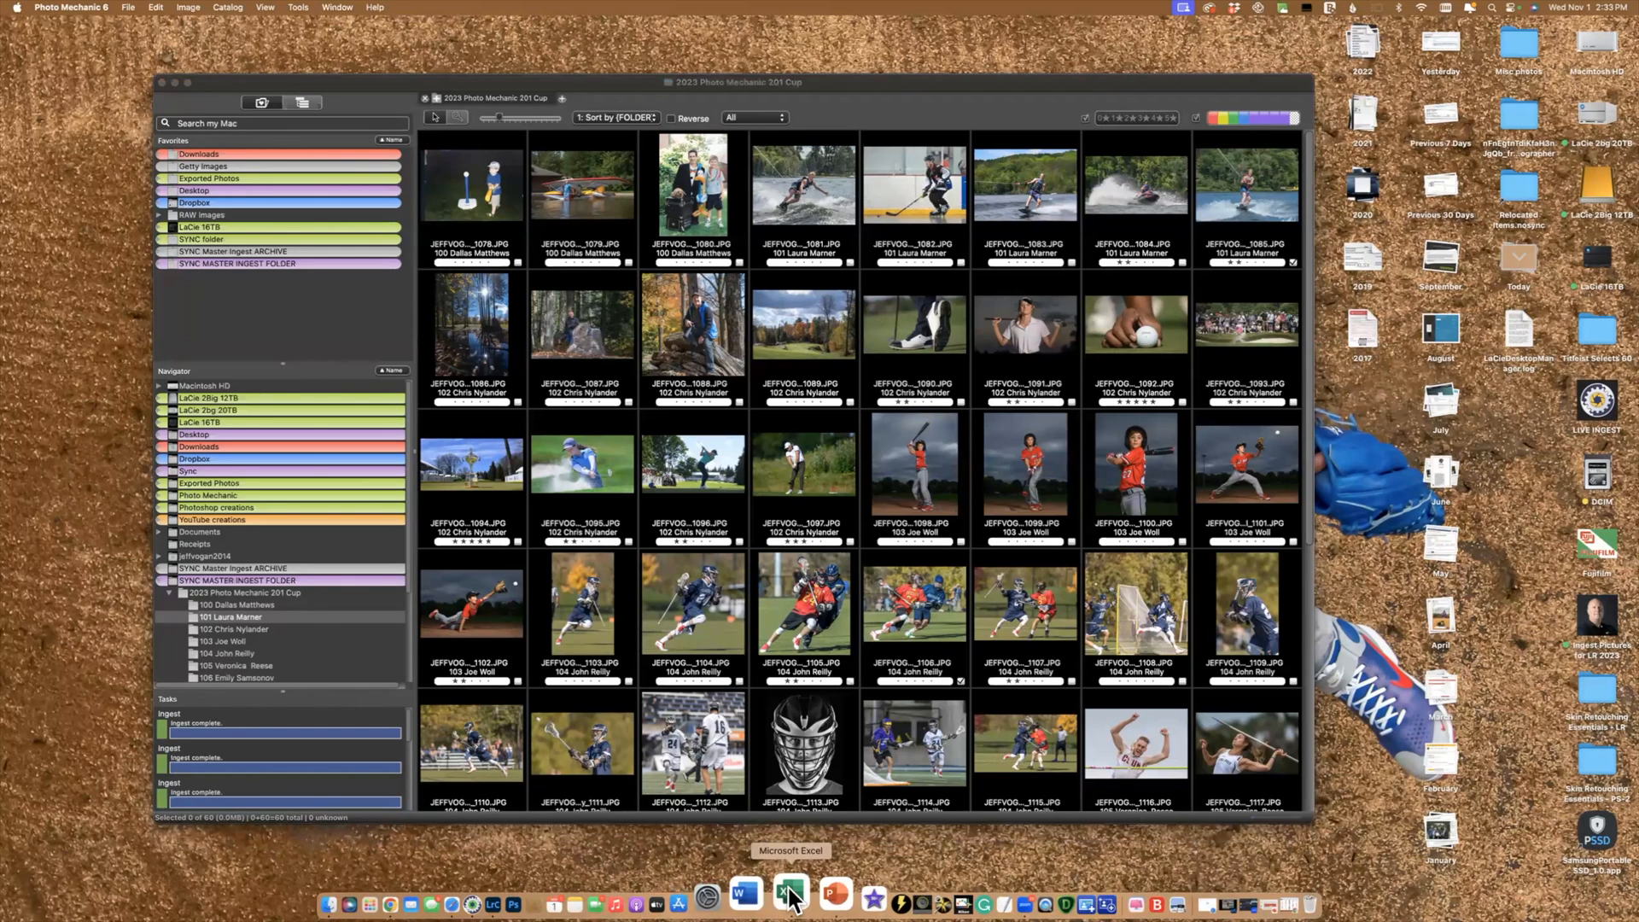
pyautogui.scroll(1, 480, 433)
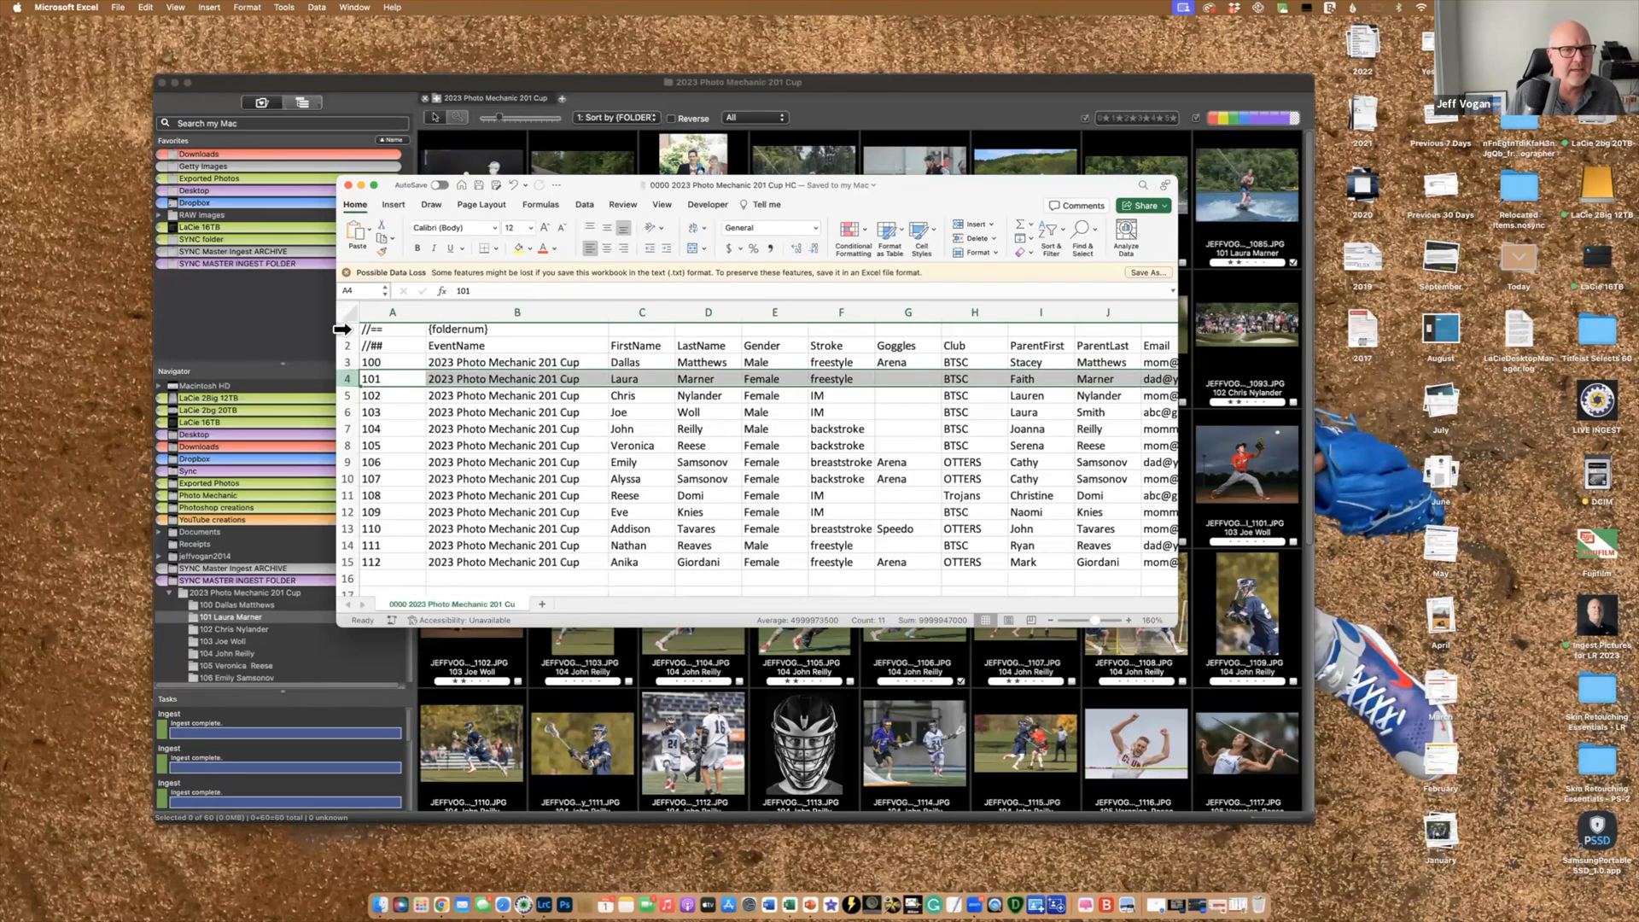
pyautogui.moveTo(352, 329); pyautogui.dragTo(437, 341)
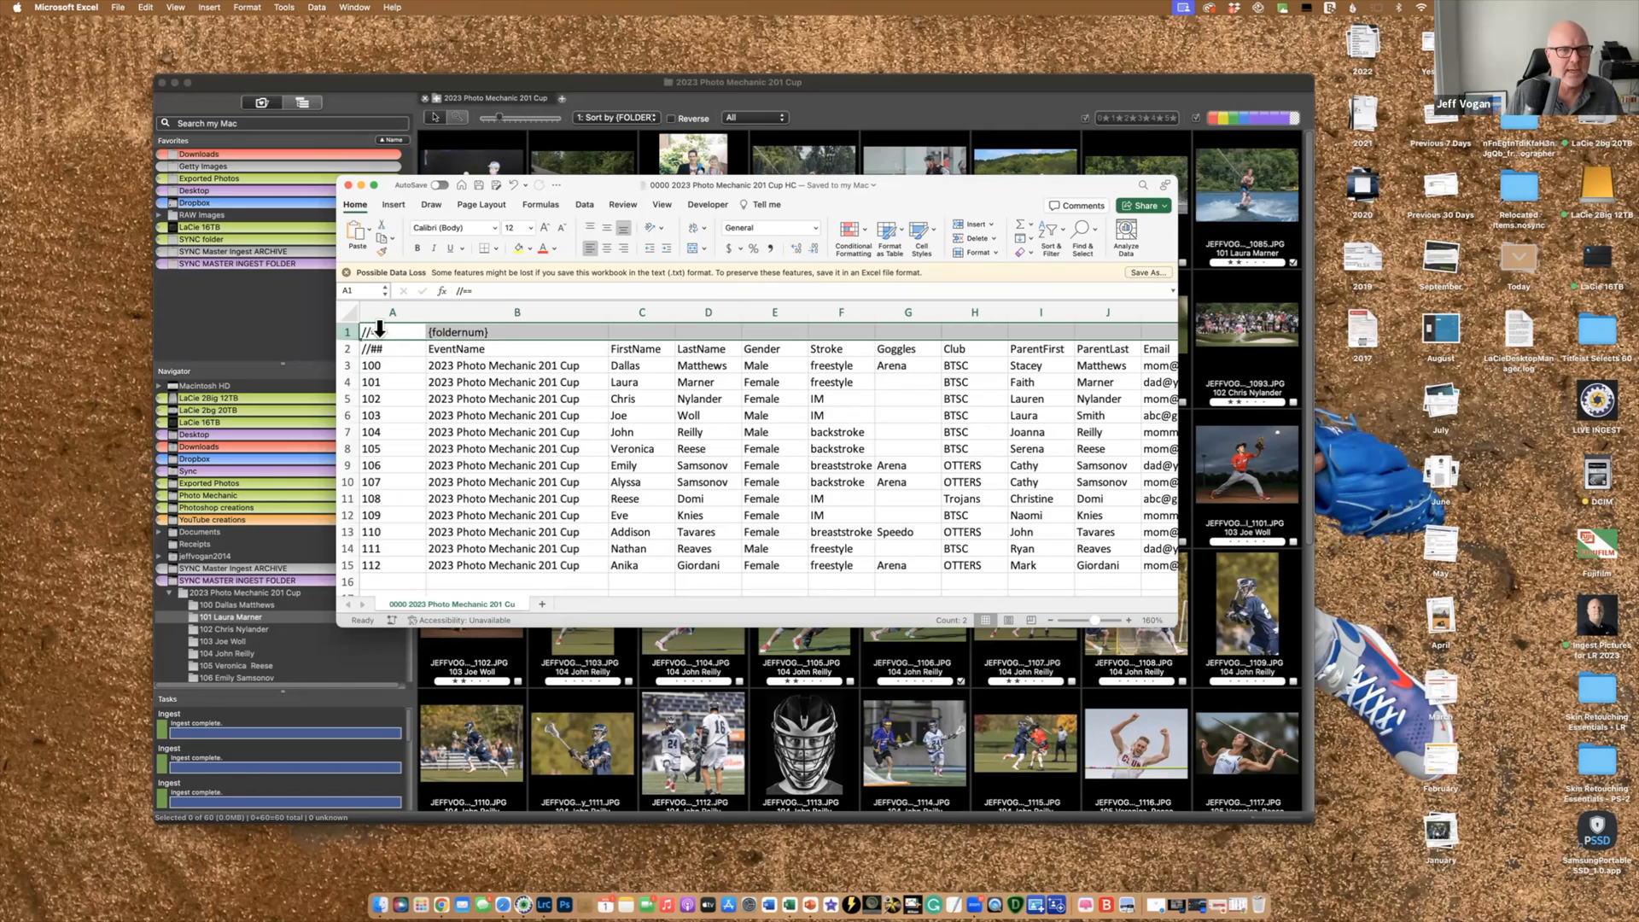
pyautogui.click(377, 318)
pyautogui.click(381, 366)
pyautogui.click(461, 335)
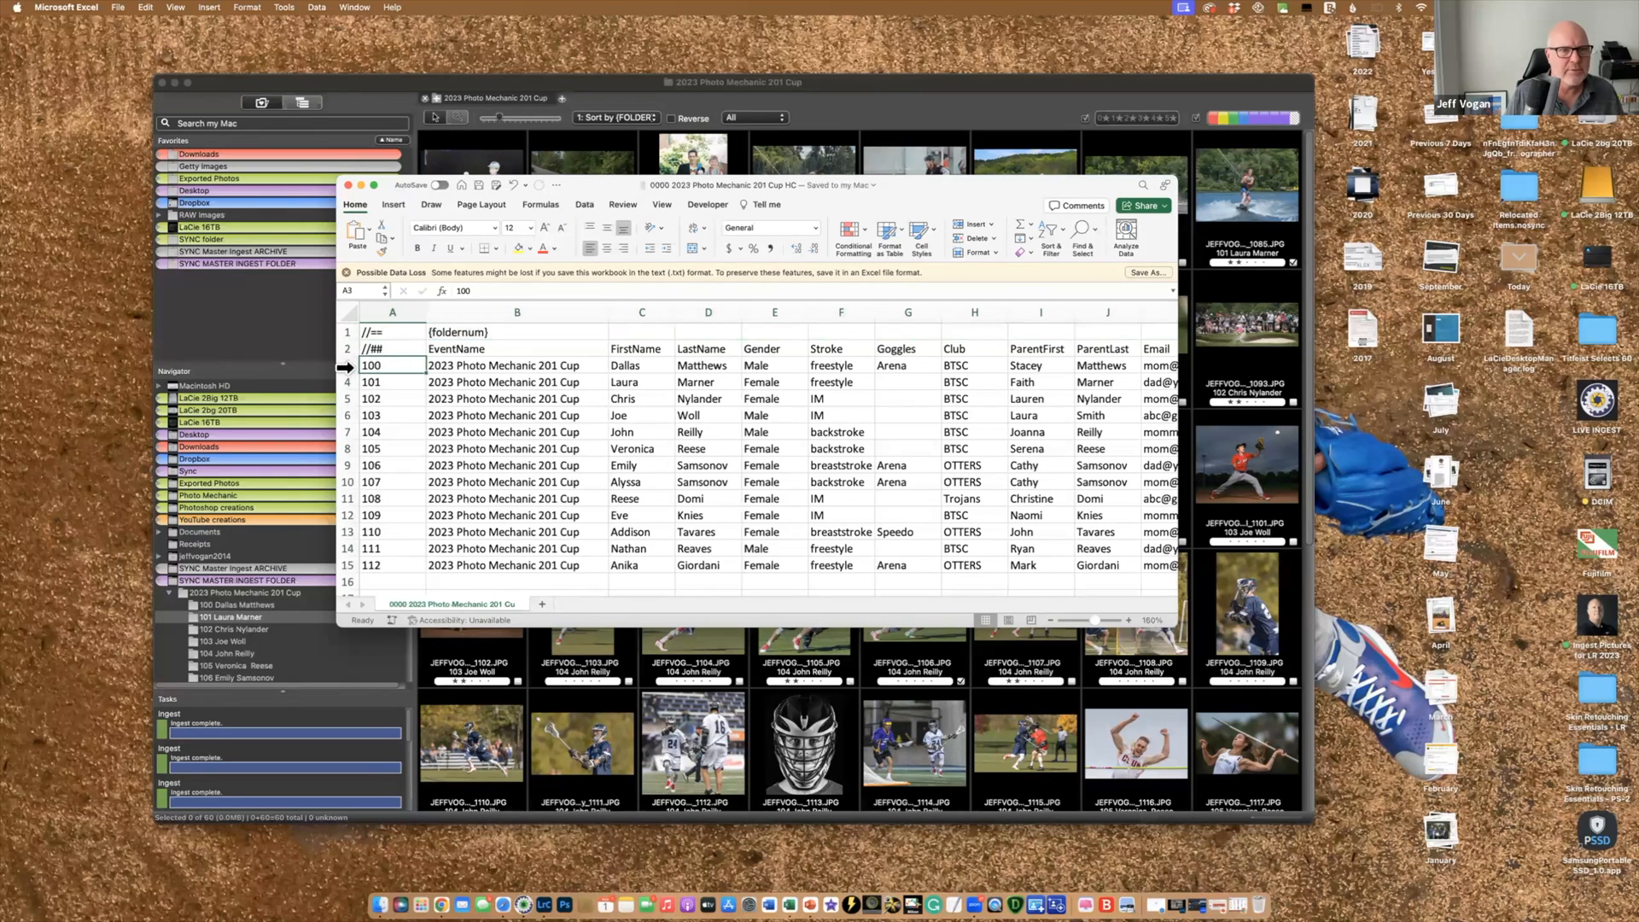
pyautogui.click(344, 368)
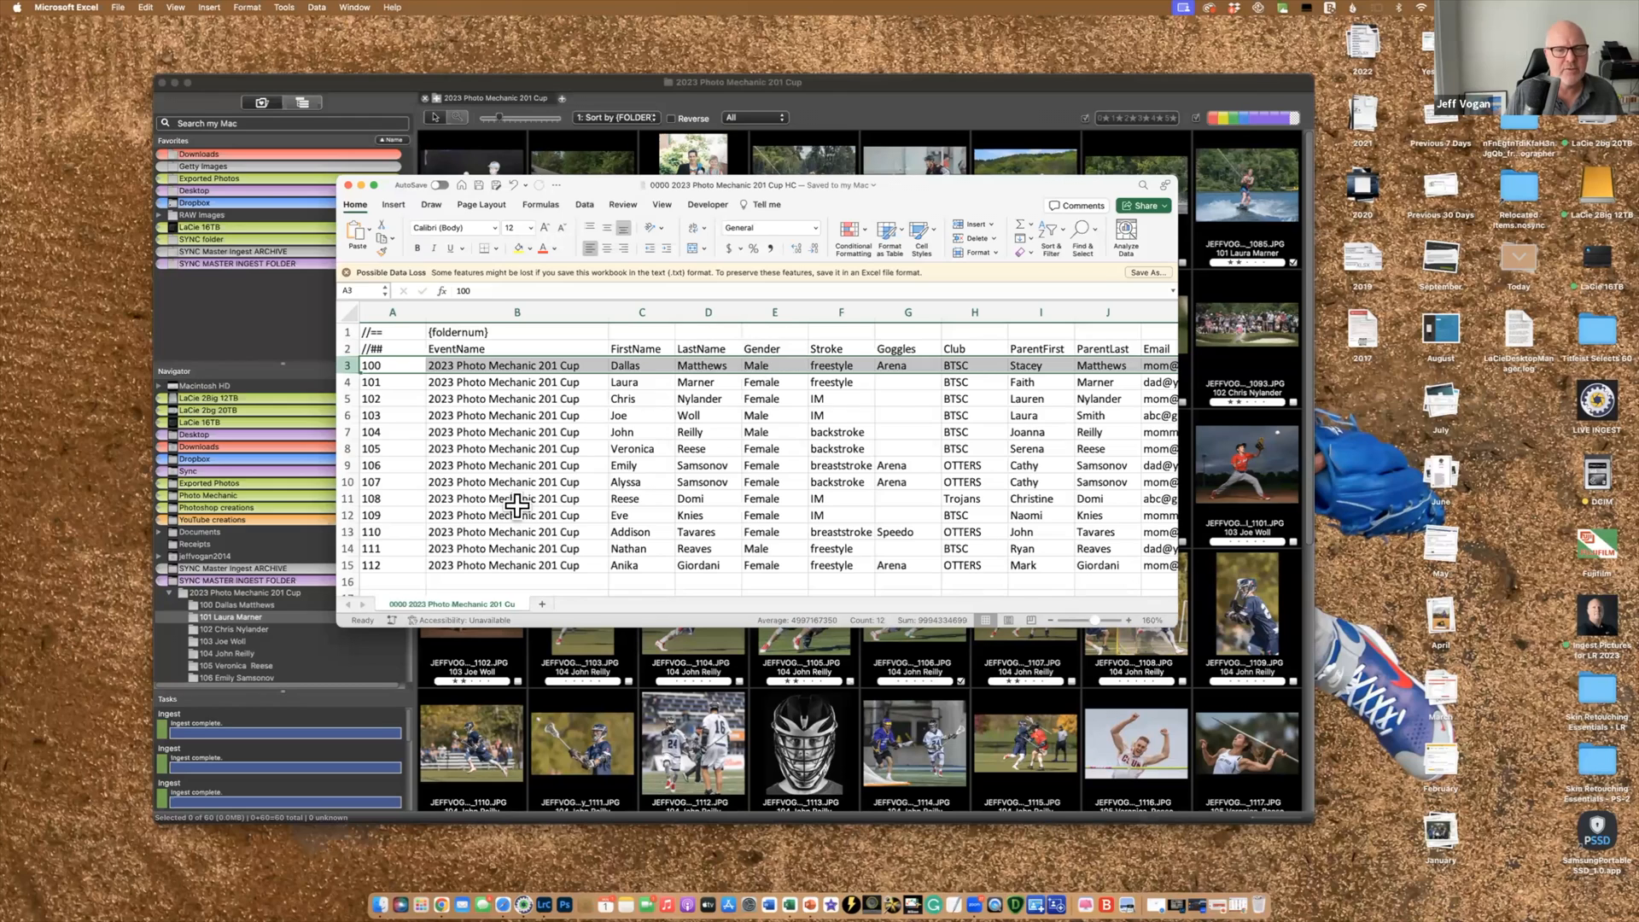
# Switch back to Photo Mechanic, open the Ingest settings, and examine the {foldernum} variable in the folder name
pyautogui.click(569, 648)
pyautogui.click(569, 653)
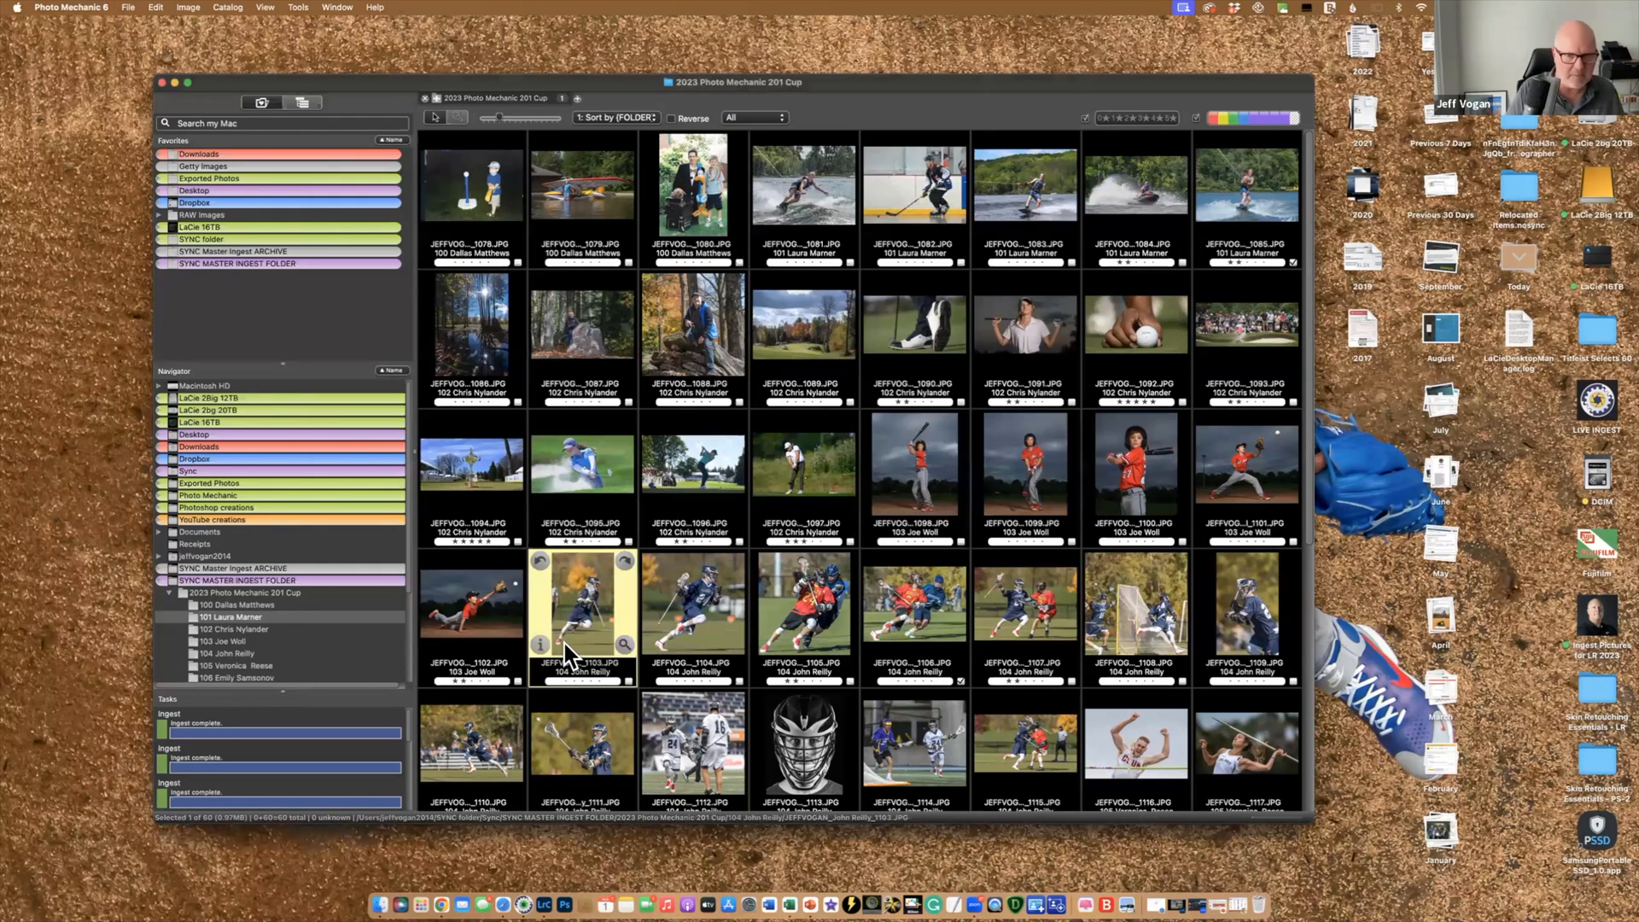
pyautogui.press('super+g')
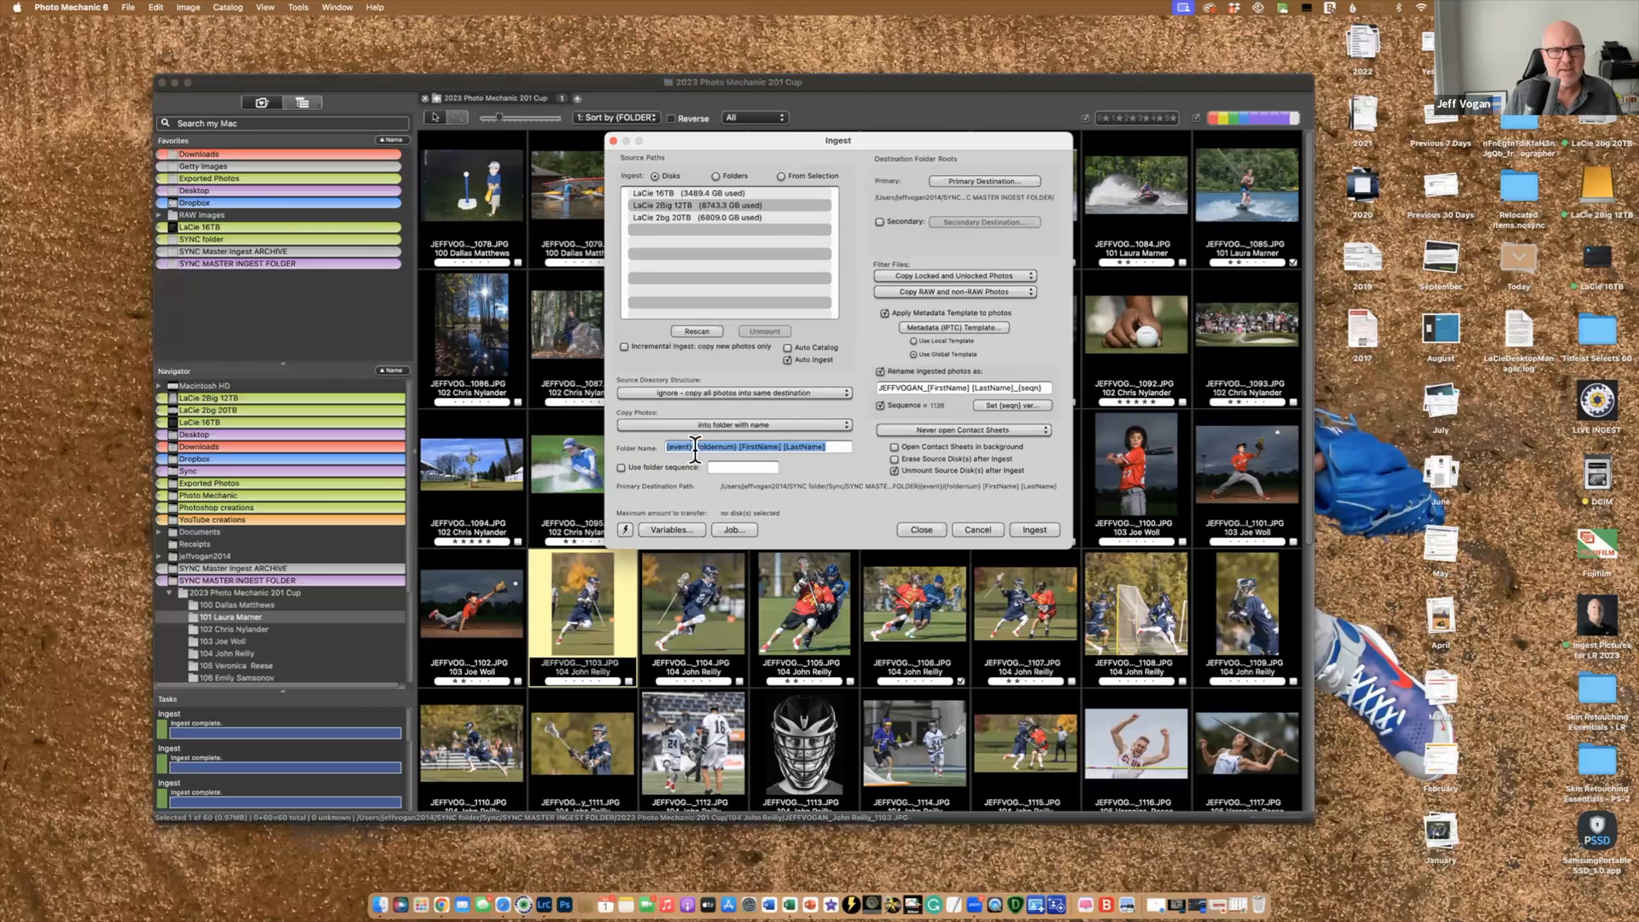
pyautogui.click(715, 446)
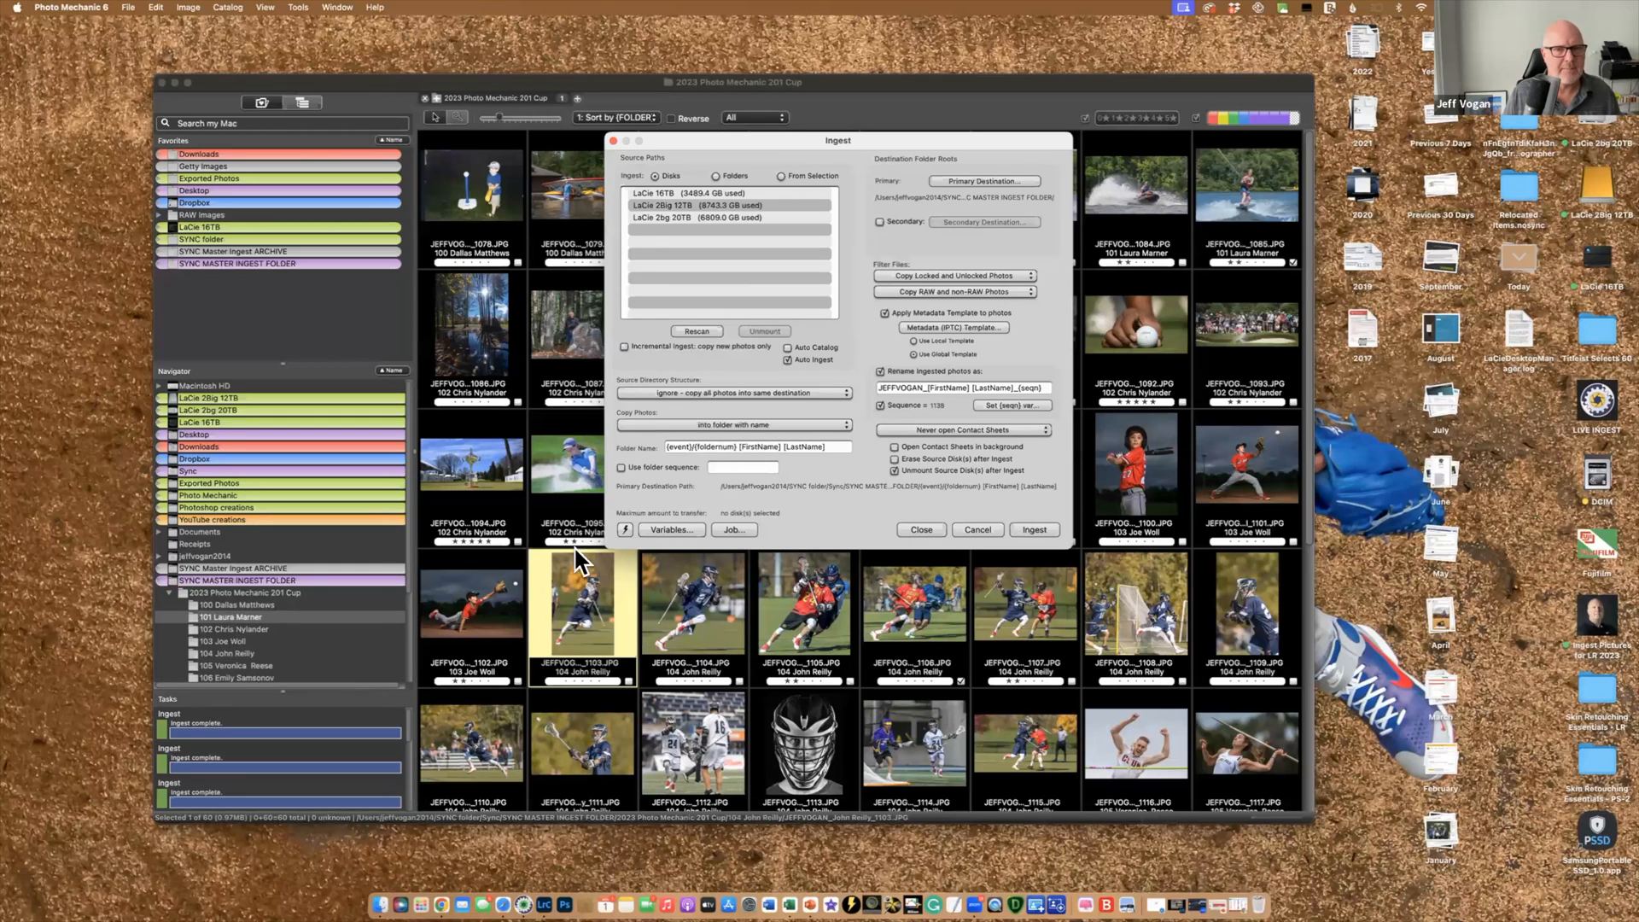
pyautogui.click(710, 446)
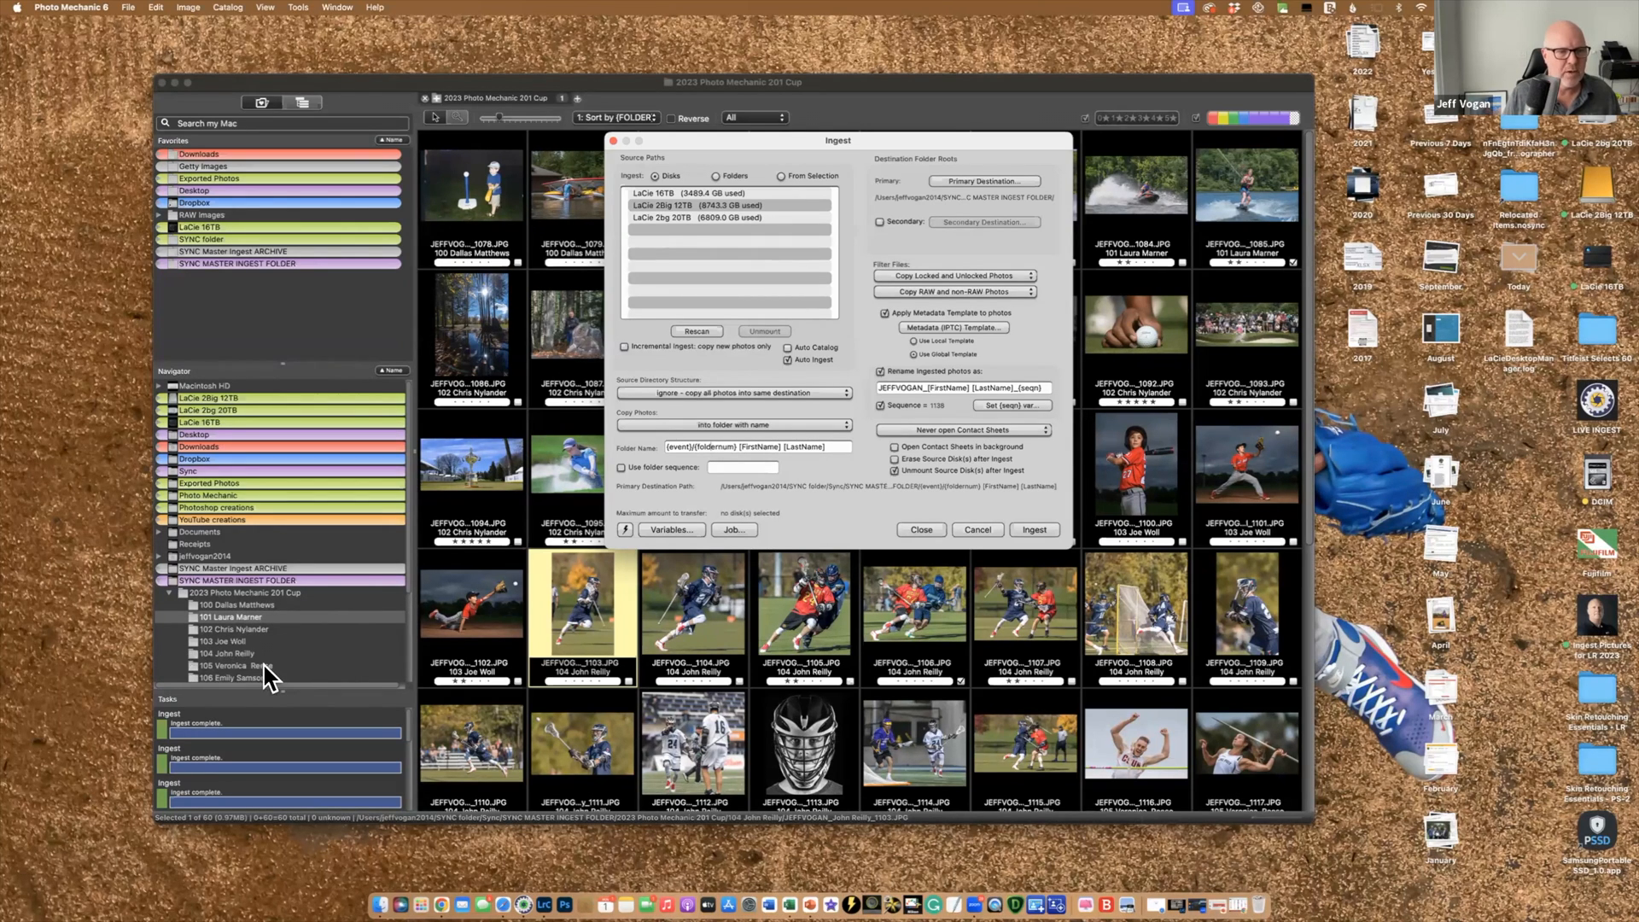
# Examine the row coded 105 in the Excel sheet, and return to Photo Mechanic to close the Ingest settings
pyautogui.click(793, 897)
pyautogui.click(343, 449)
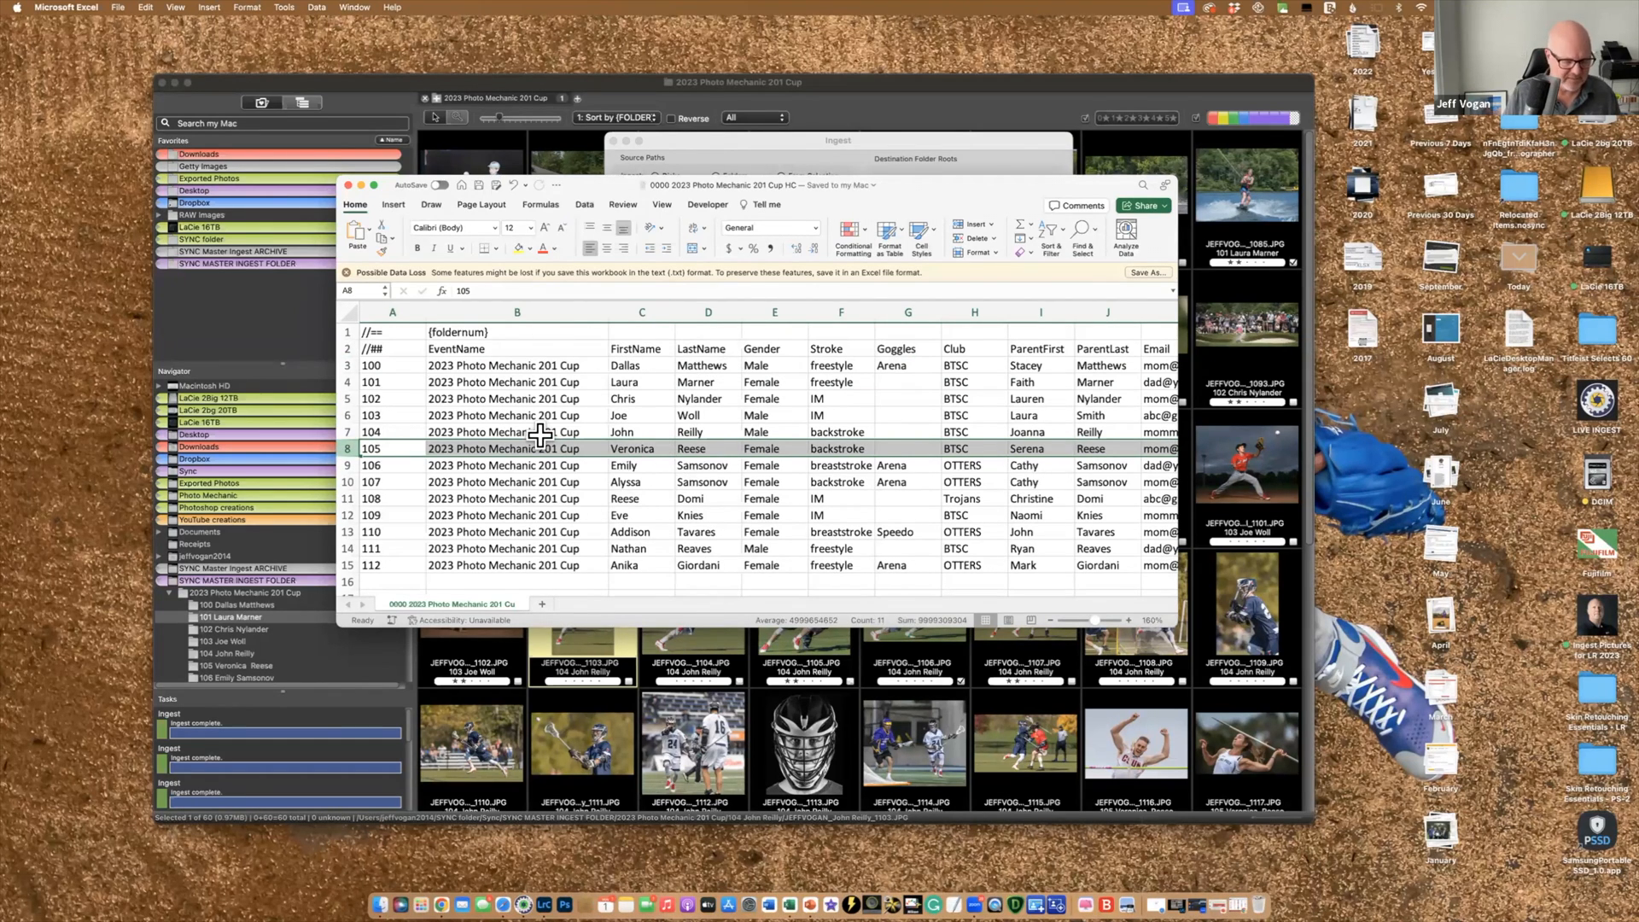
pyautogui.click(480, 656)
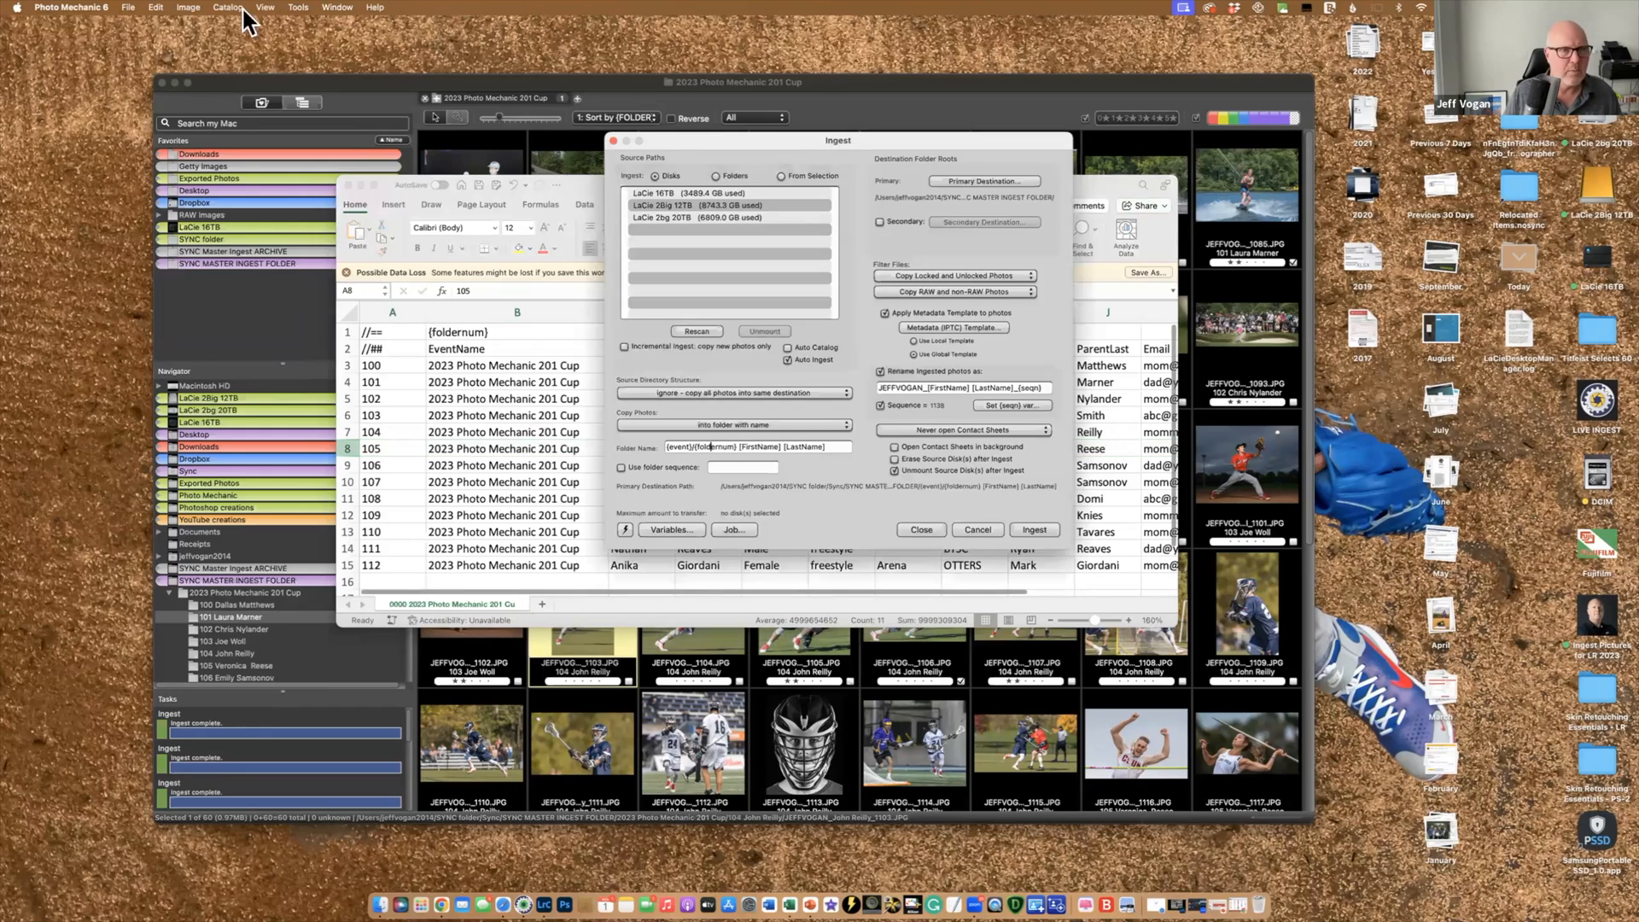
pyautogui.click(129, 10)
pyautogui.click(716, 317)
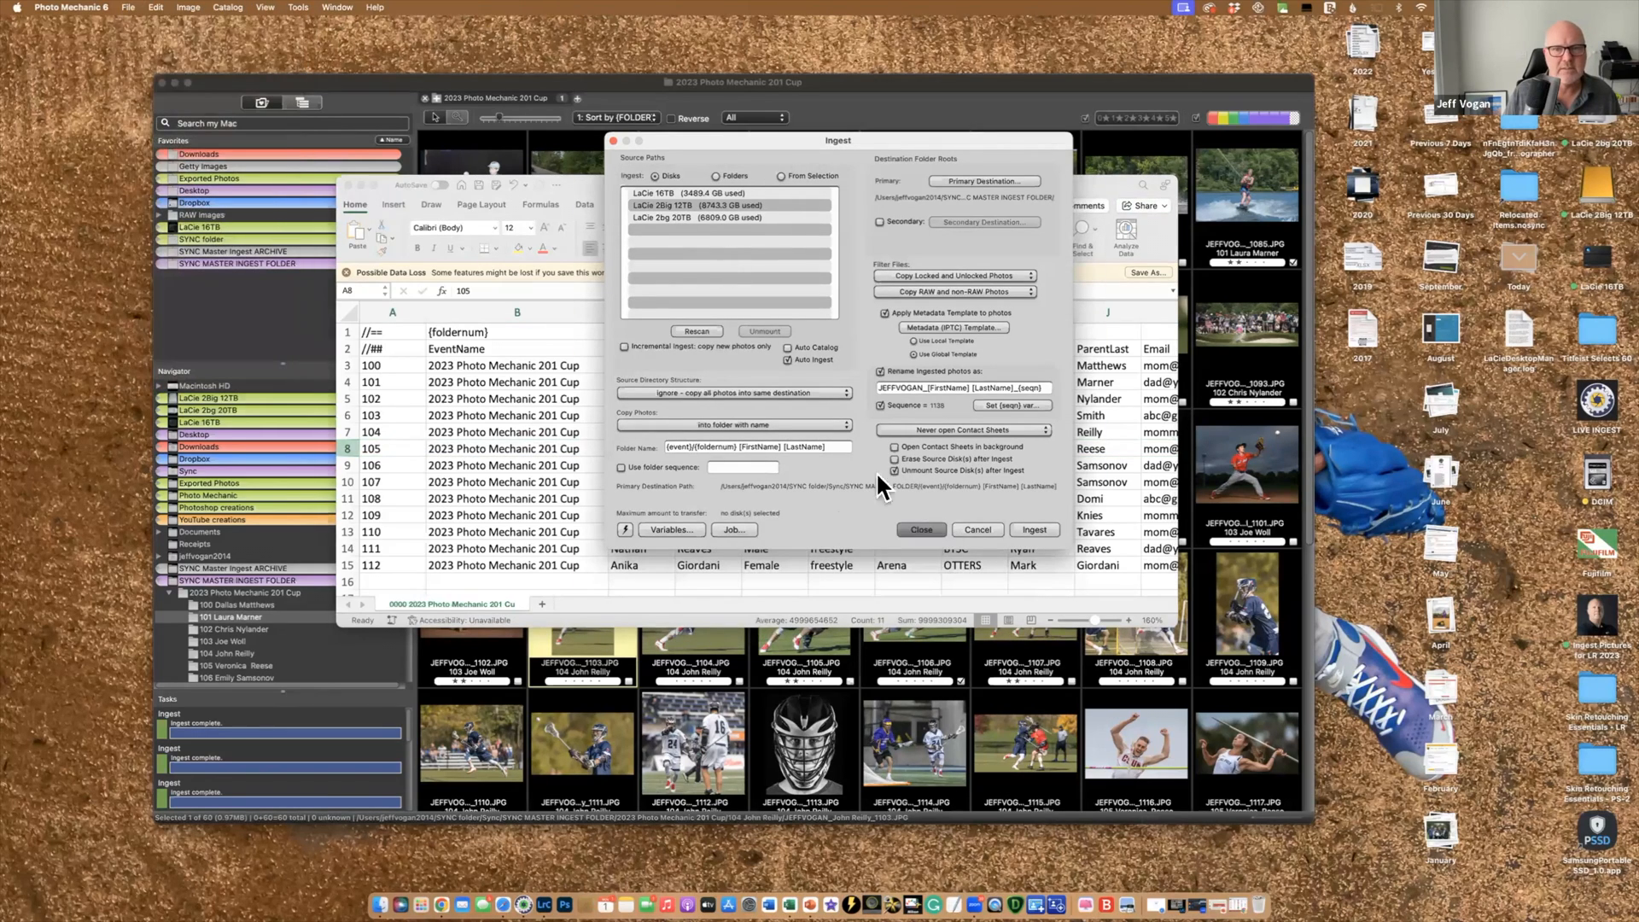
pyautogui.click(922, 526)
# Open the code replacement settings and select the listed 0000 2023 Photo Mechanic 201 Cup HC.txt file
pyautogui.click(156, 8)
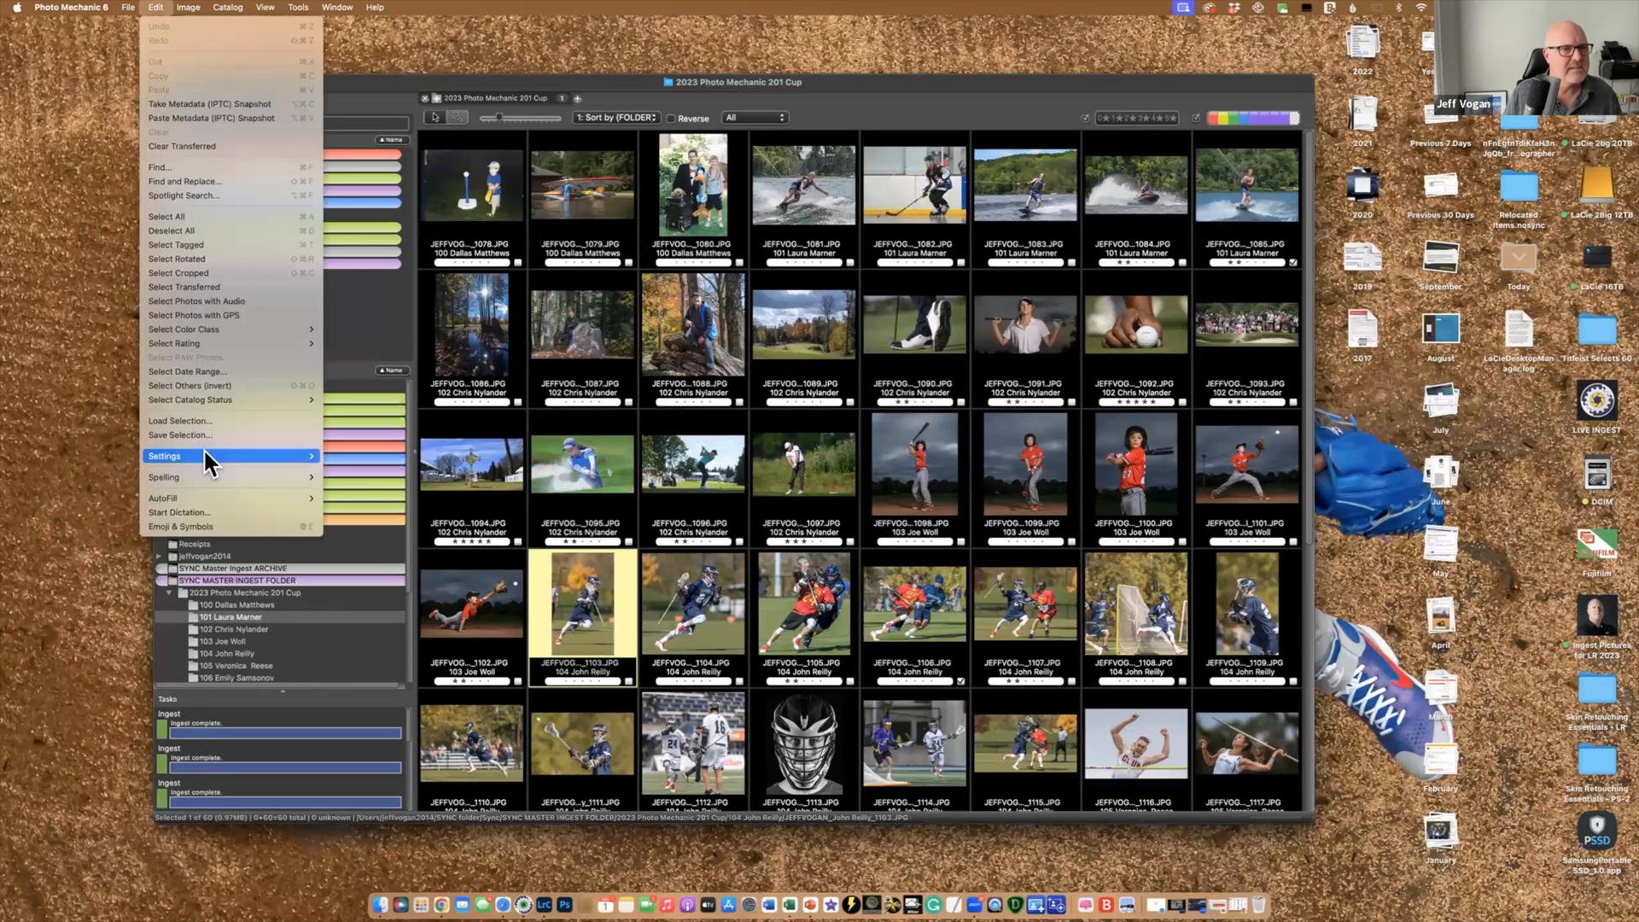
pyautogui.moveTo(203, 448)
pyautogui.click(356, 464)
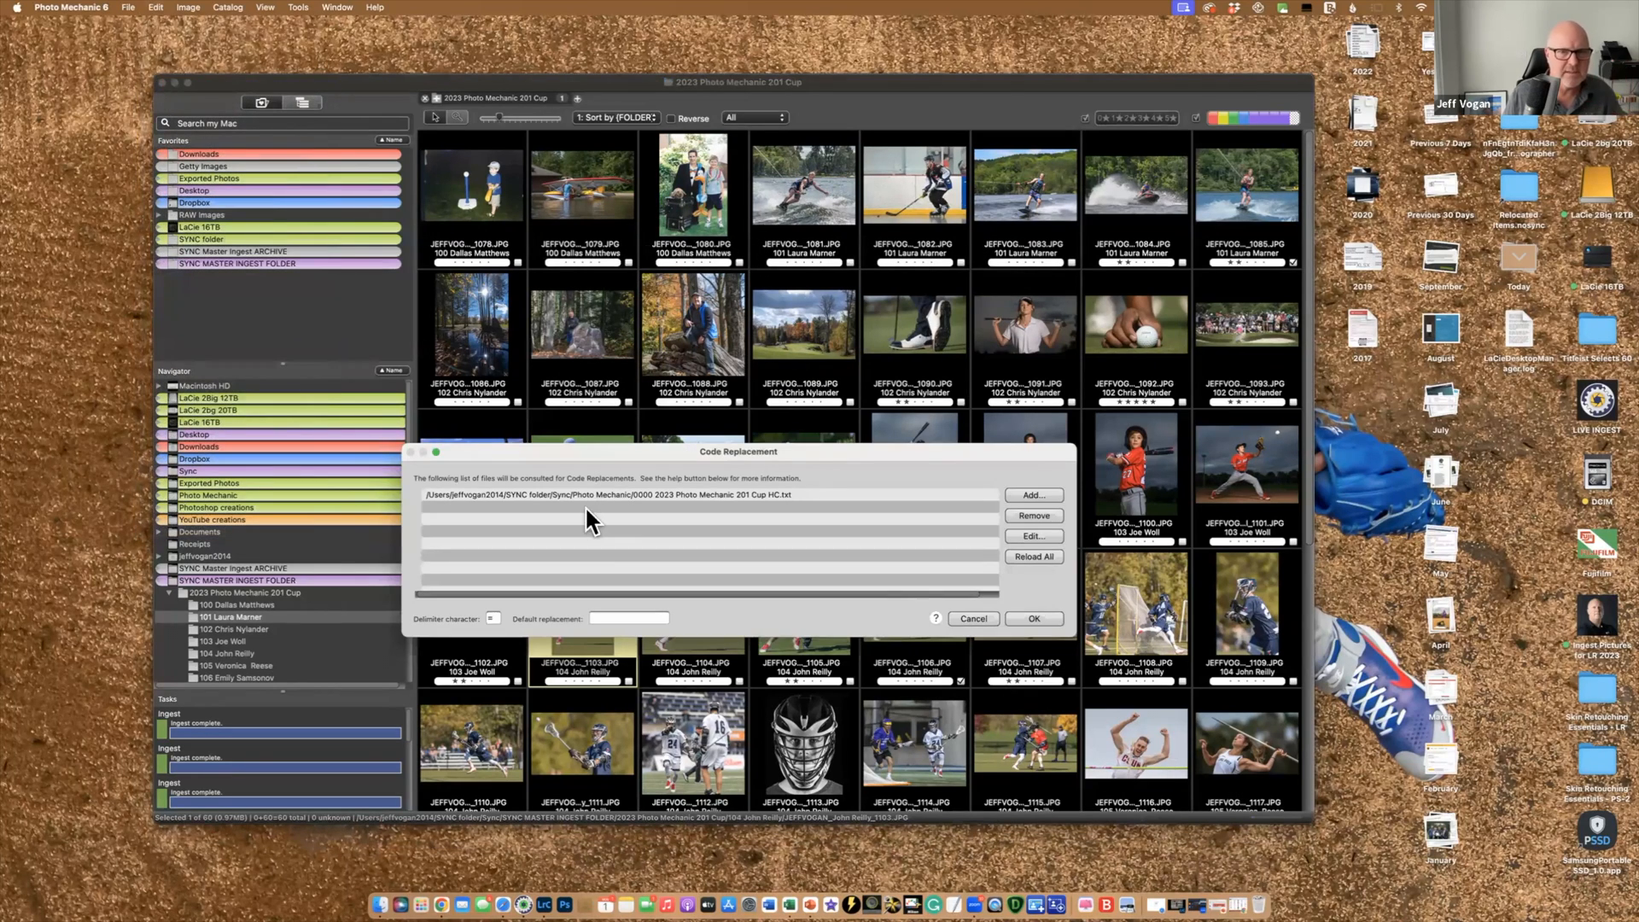
pyautogui.click(705, 496)
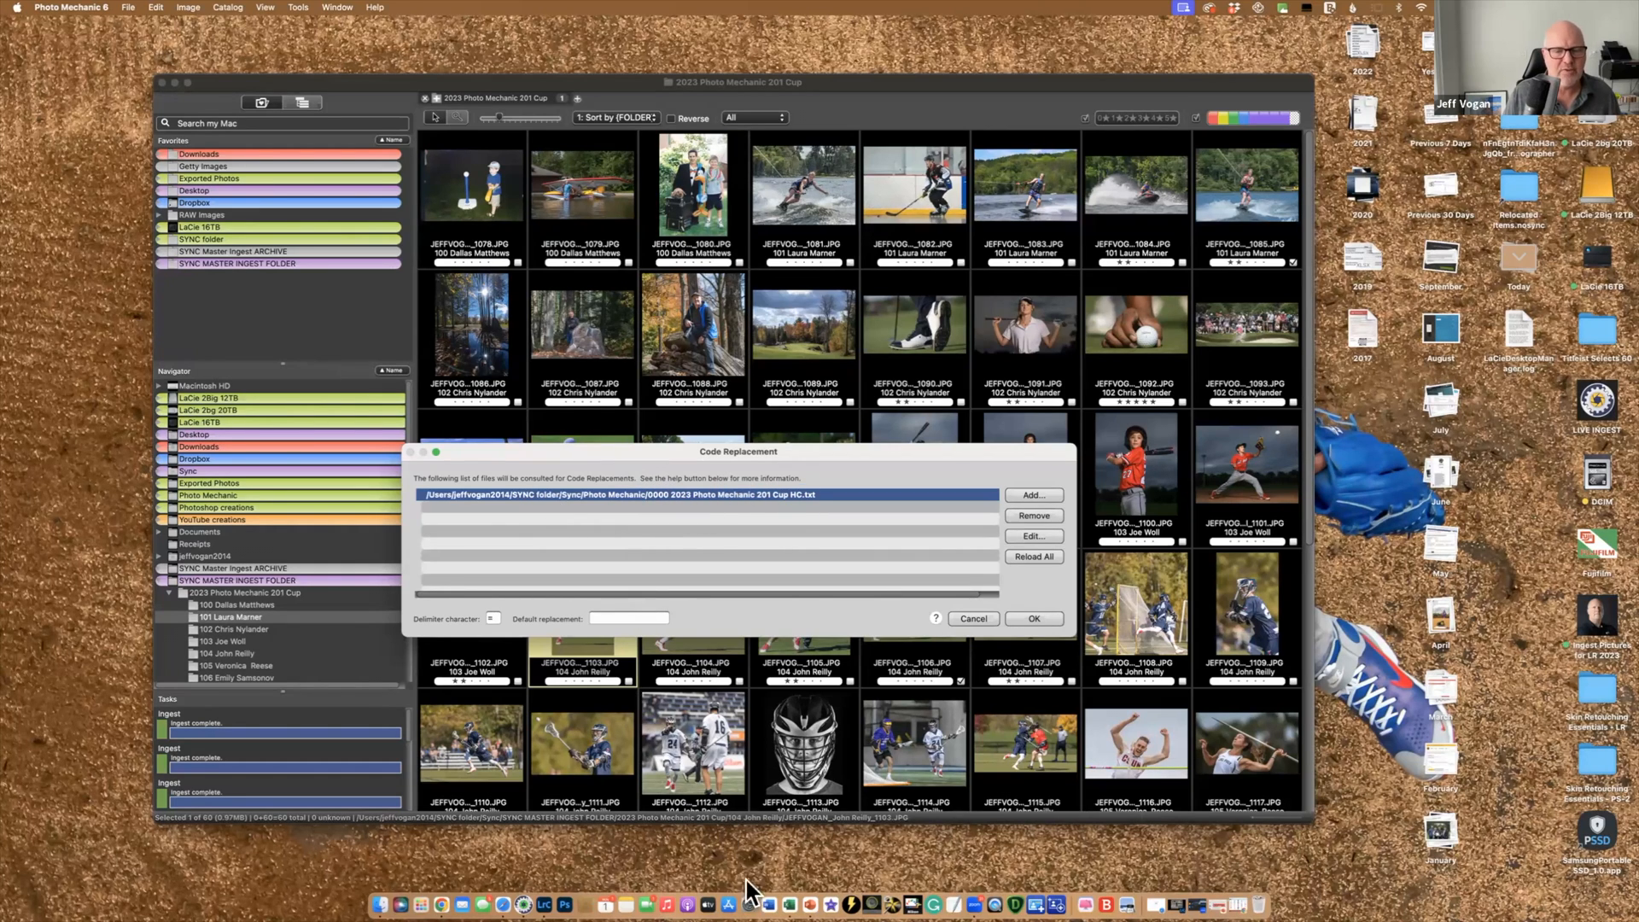
# Switch to Excel and examine the {foldernum} header cell and the rows coded 100 and 102 in the code sheet
pyautogui.click(790, 897)
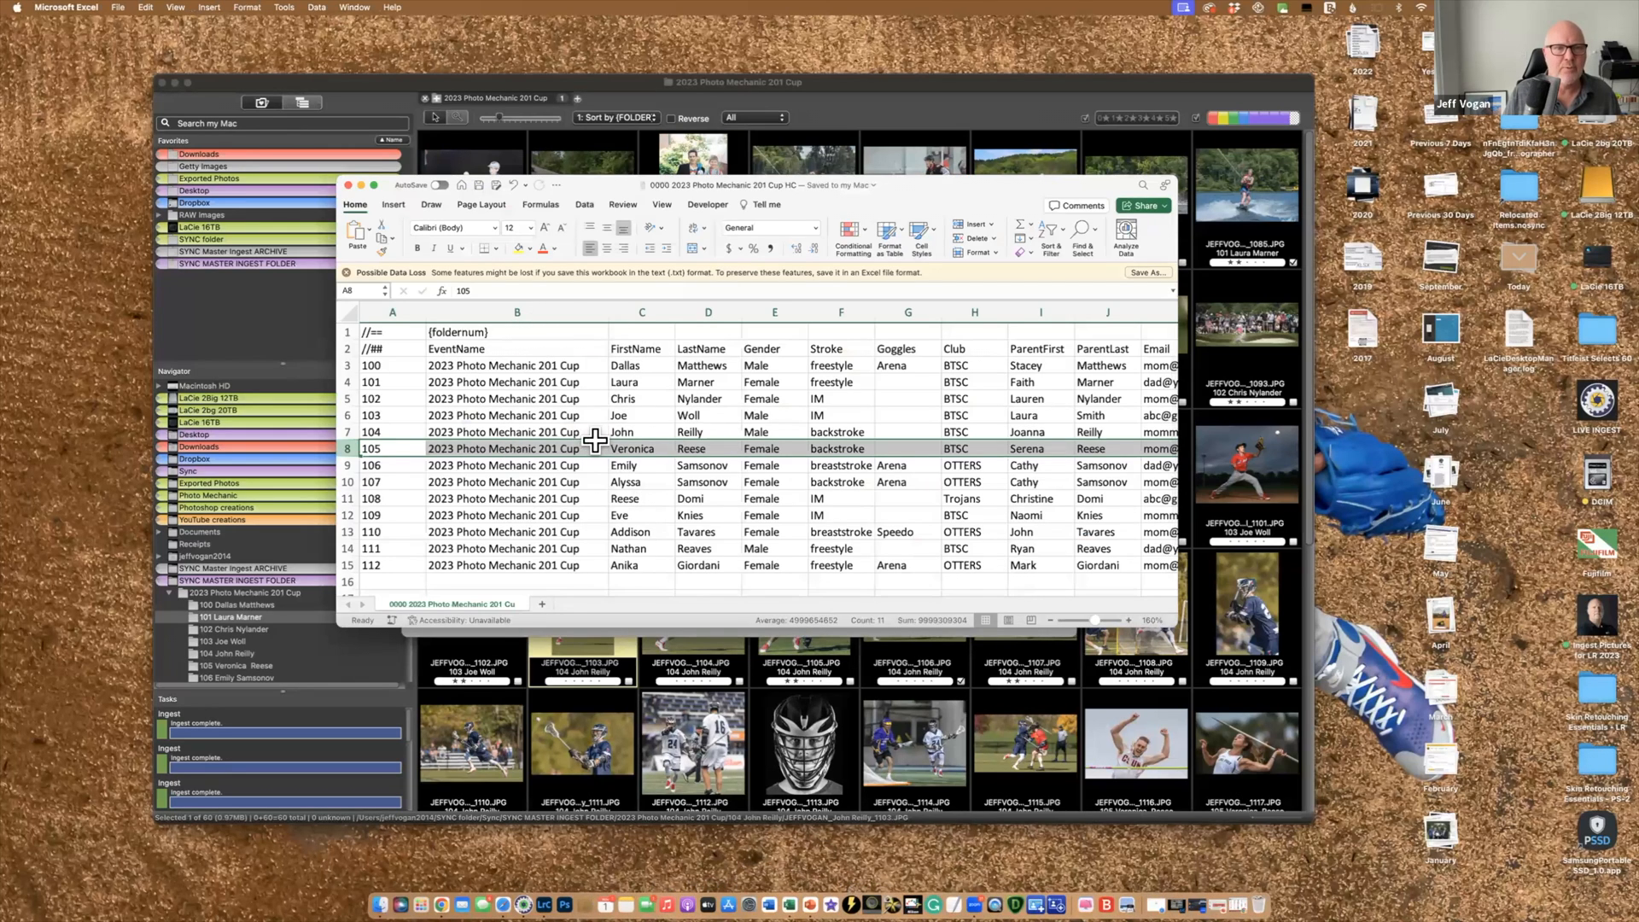
pyautogui.click(467, 330)
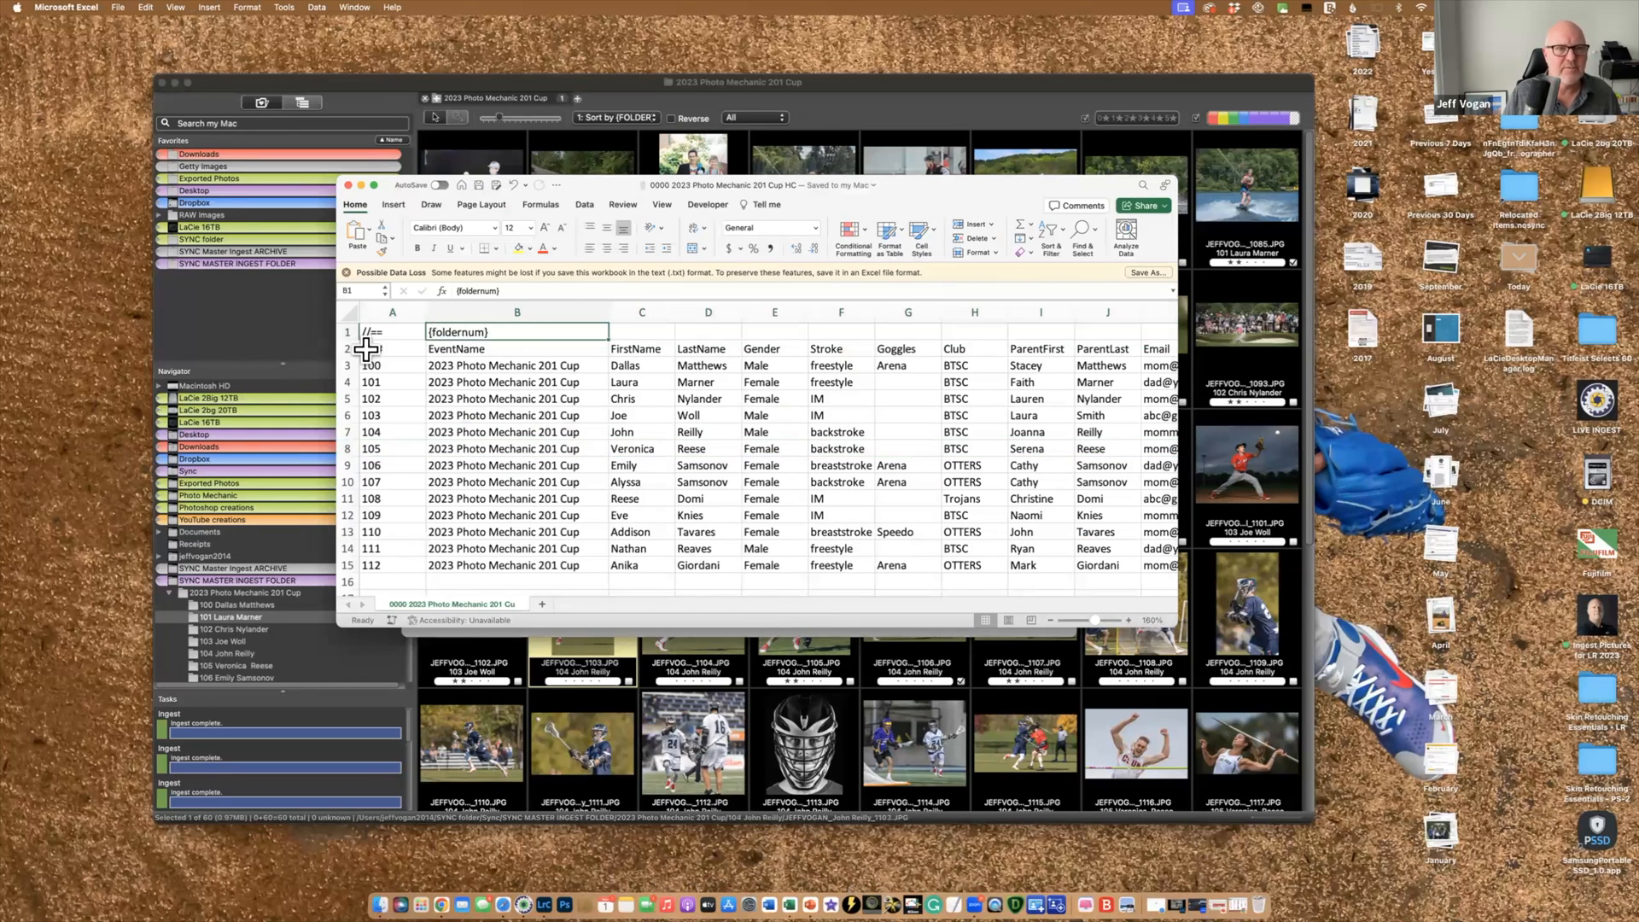
pyautogui.click(348, 365)
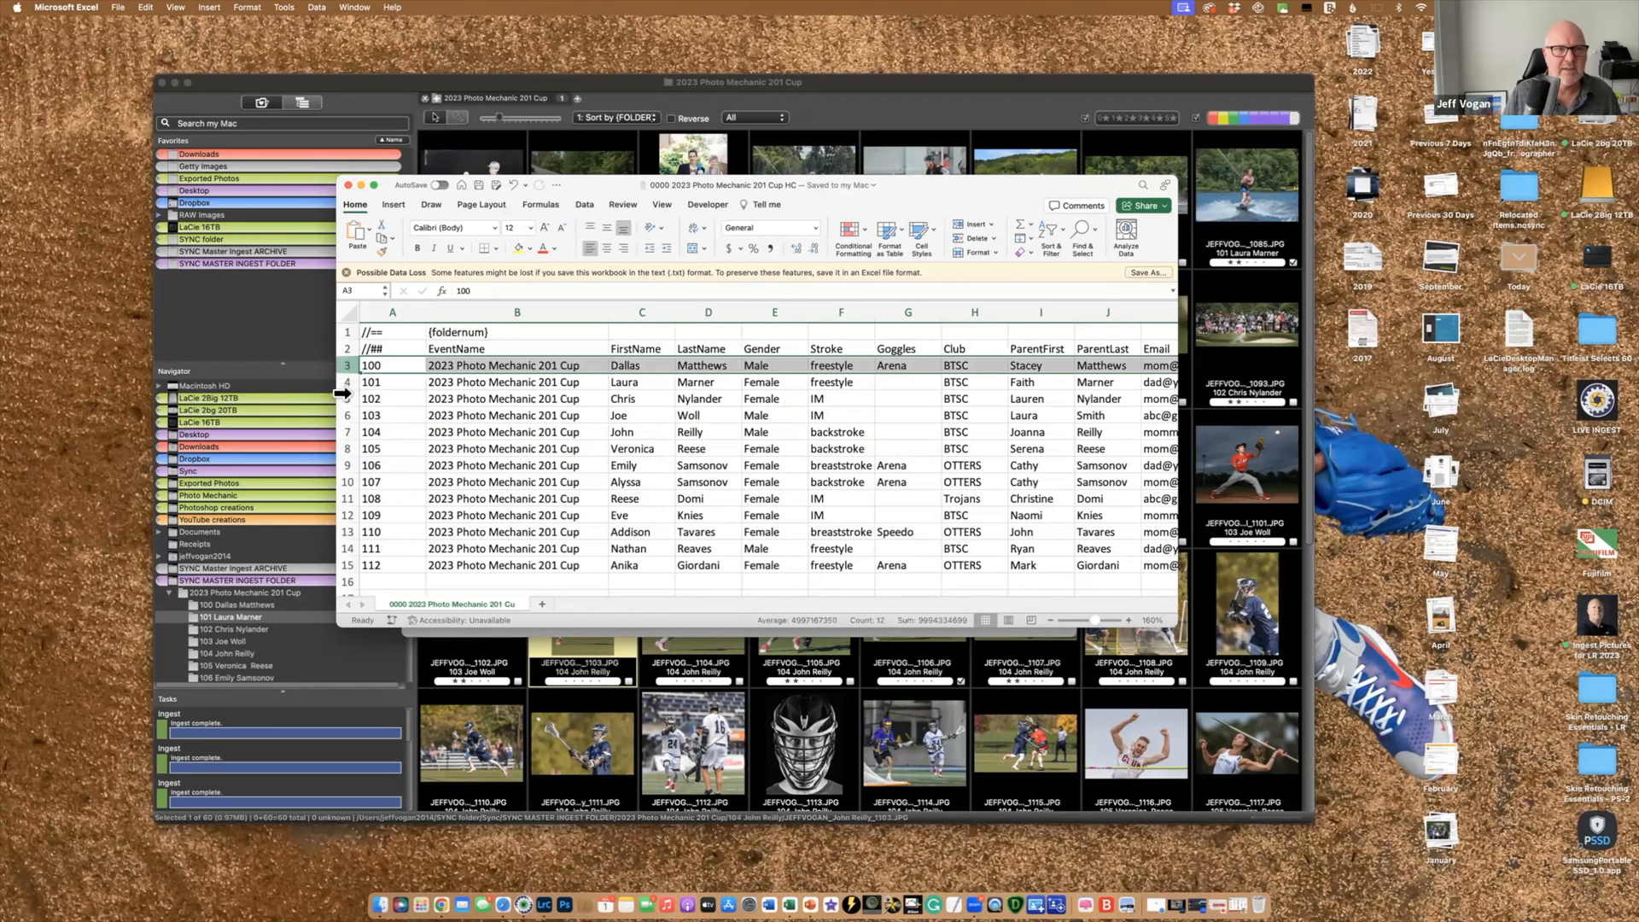
pyautogui.click(345, 398)
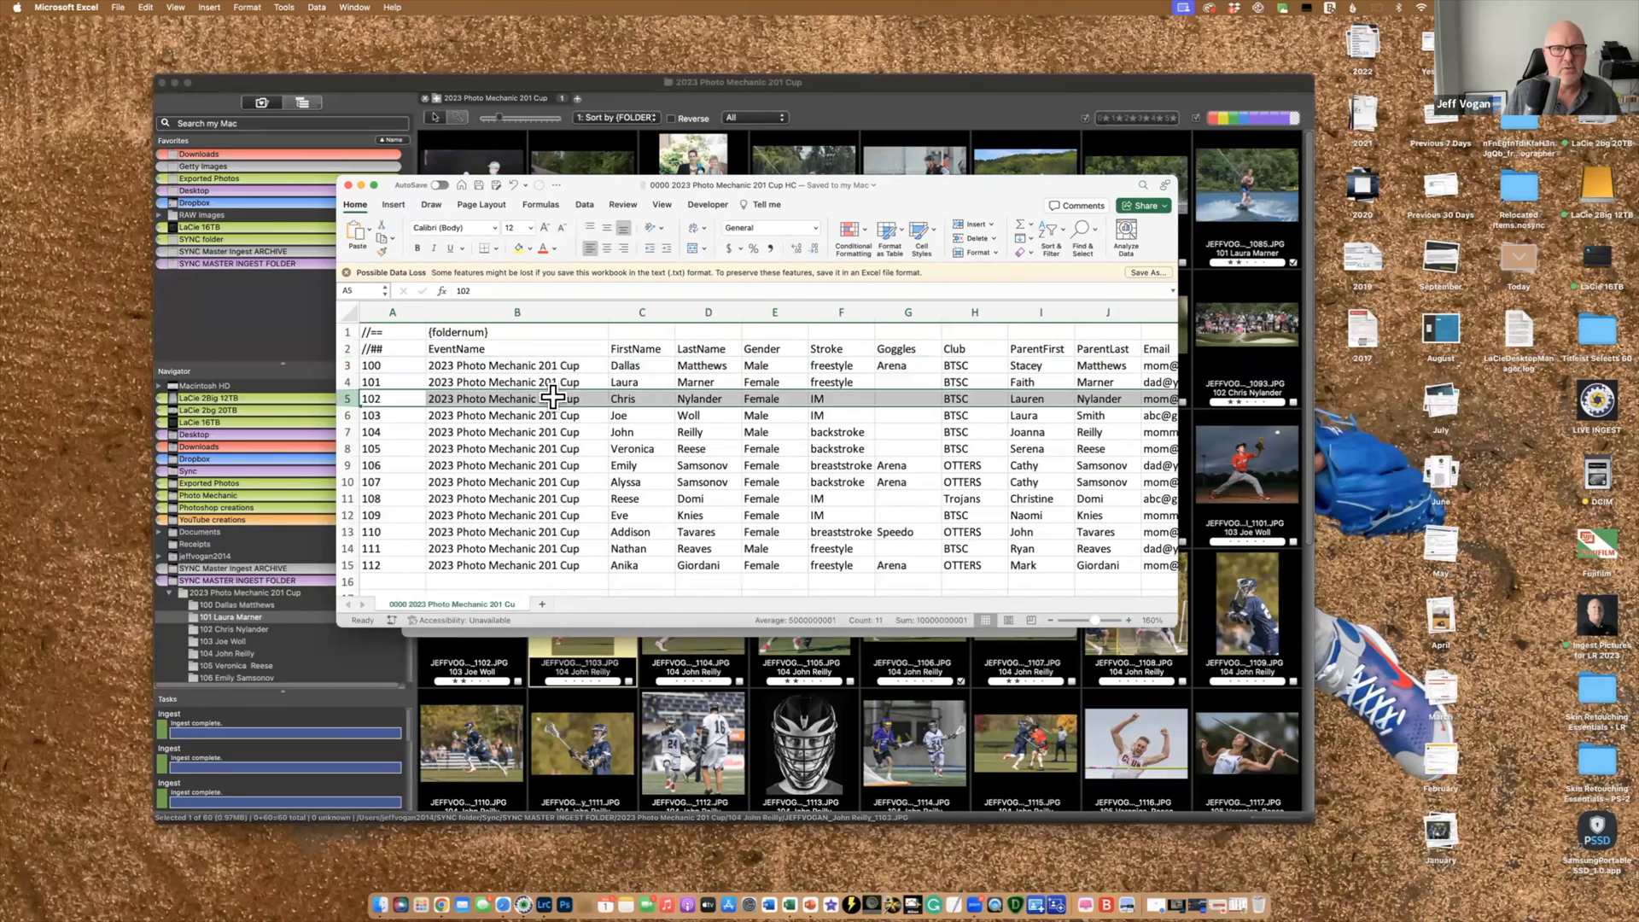
# Return to Photo Mechanic, cancel the code replacement settings, and select the swimmer folder coded 100
pyautogui.click(287, 616)
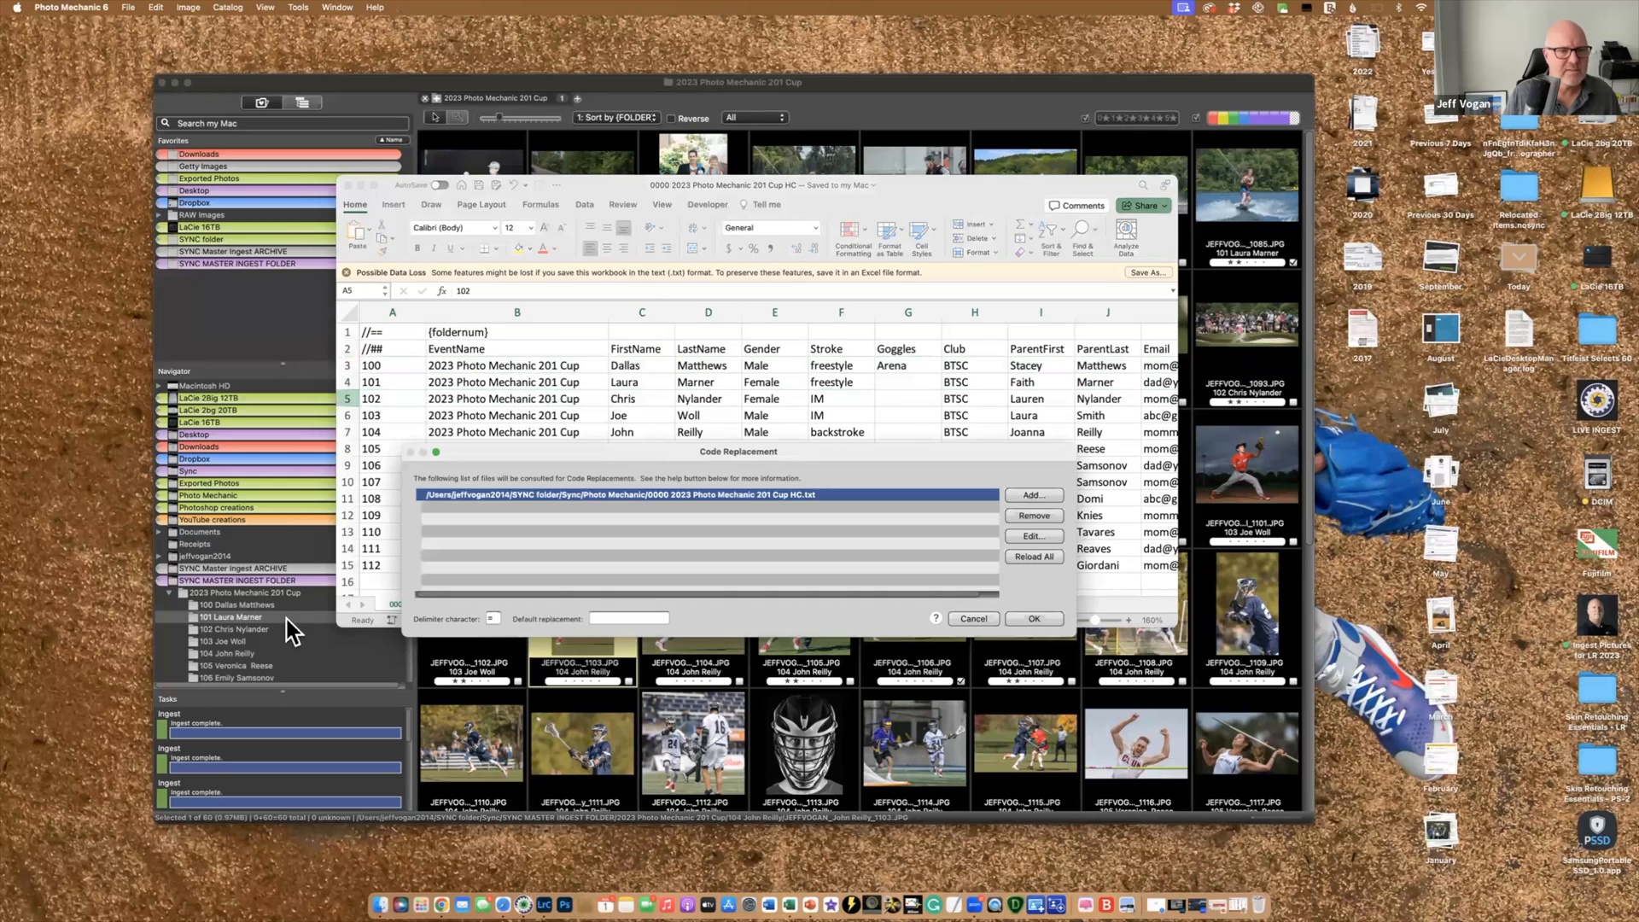
pyautogui.click(973, 618)
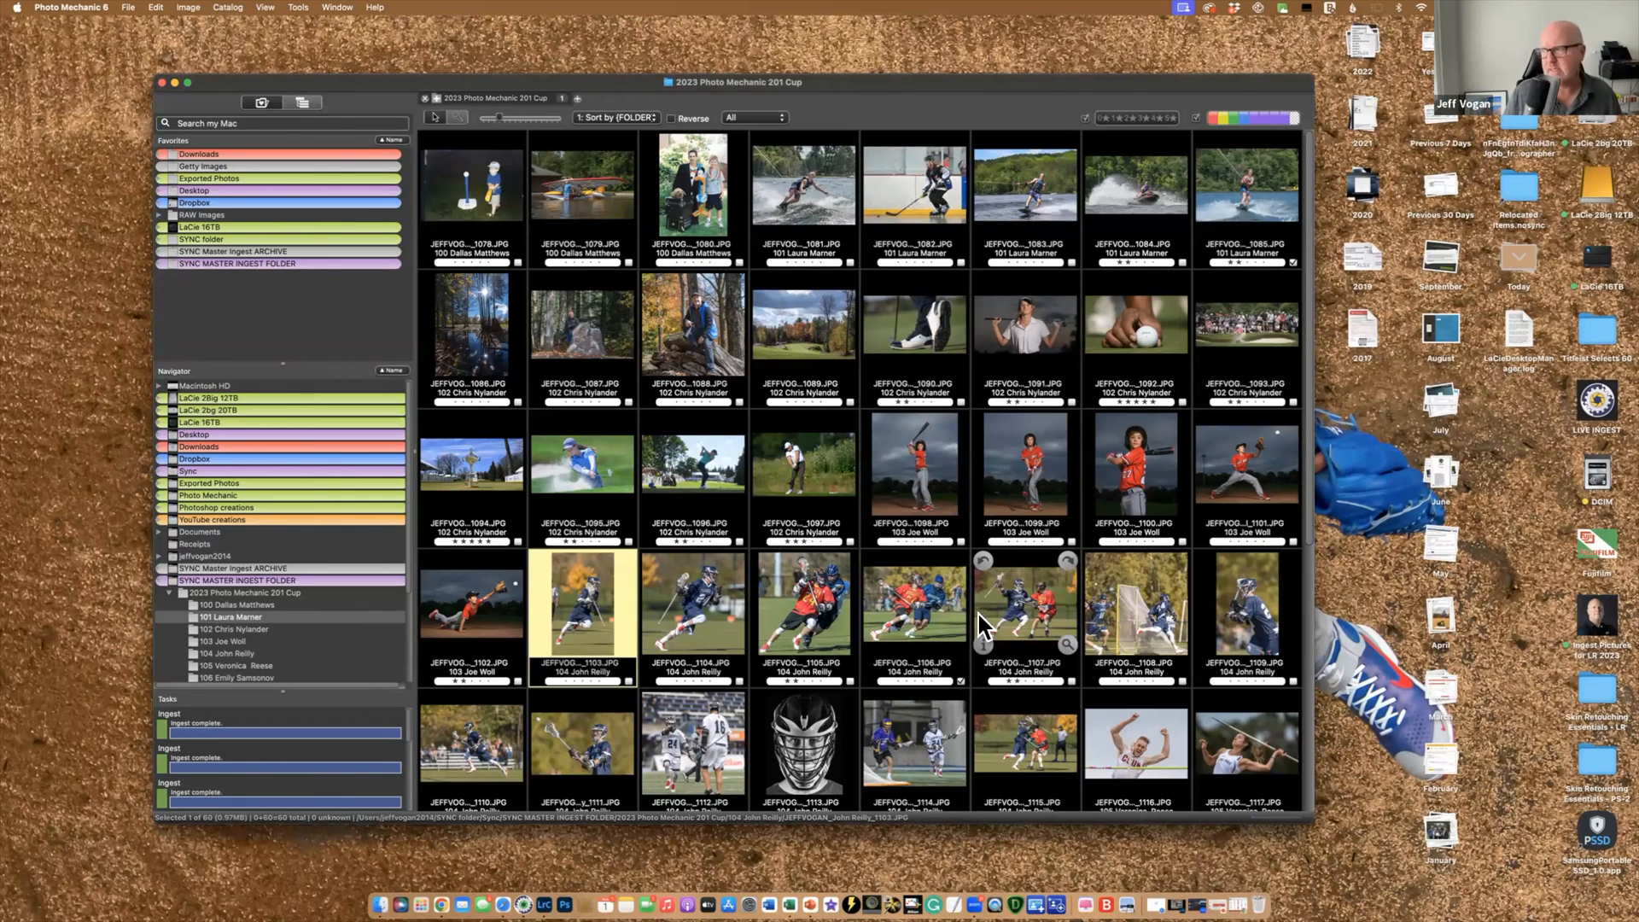
pyautogui.click(237, 606)
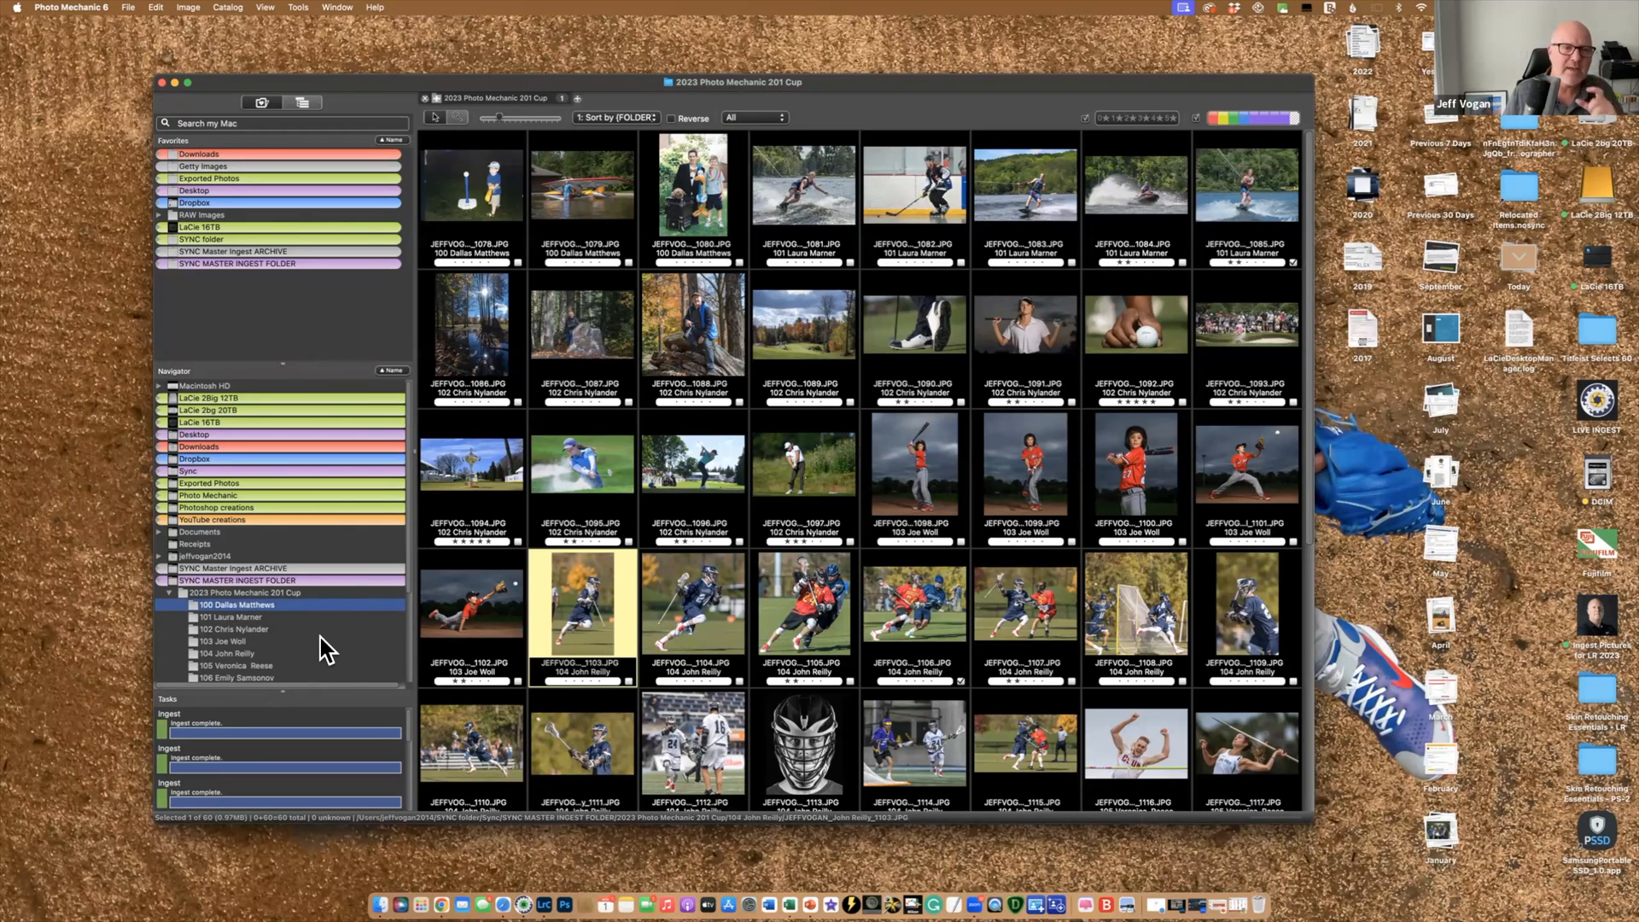
pyautogui.rightClick(274, 604)
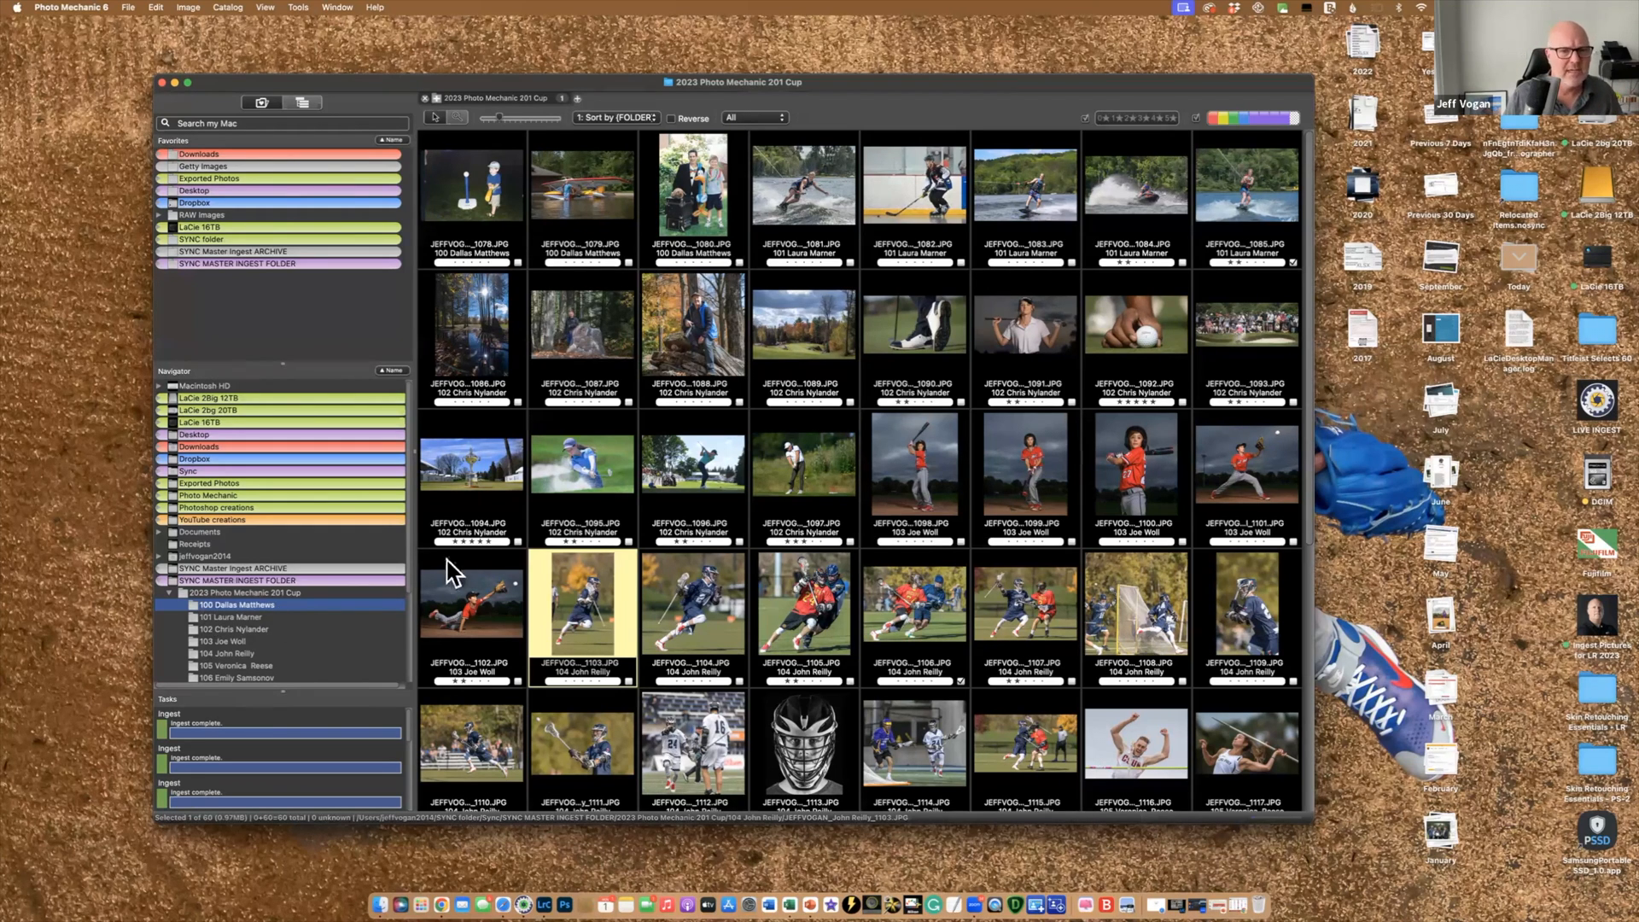
pyautogui.click(426, 226)
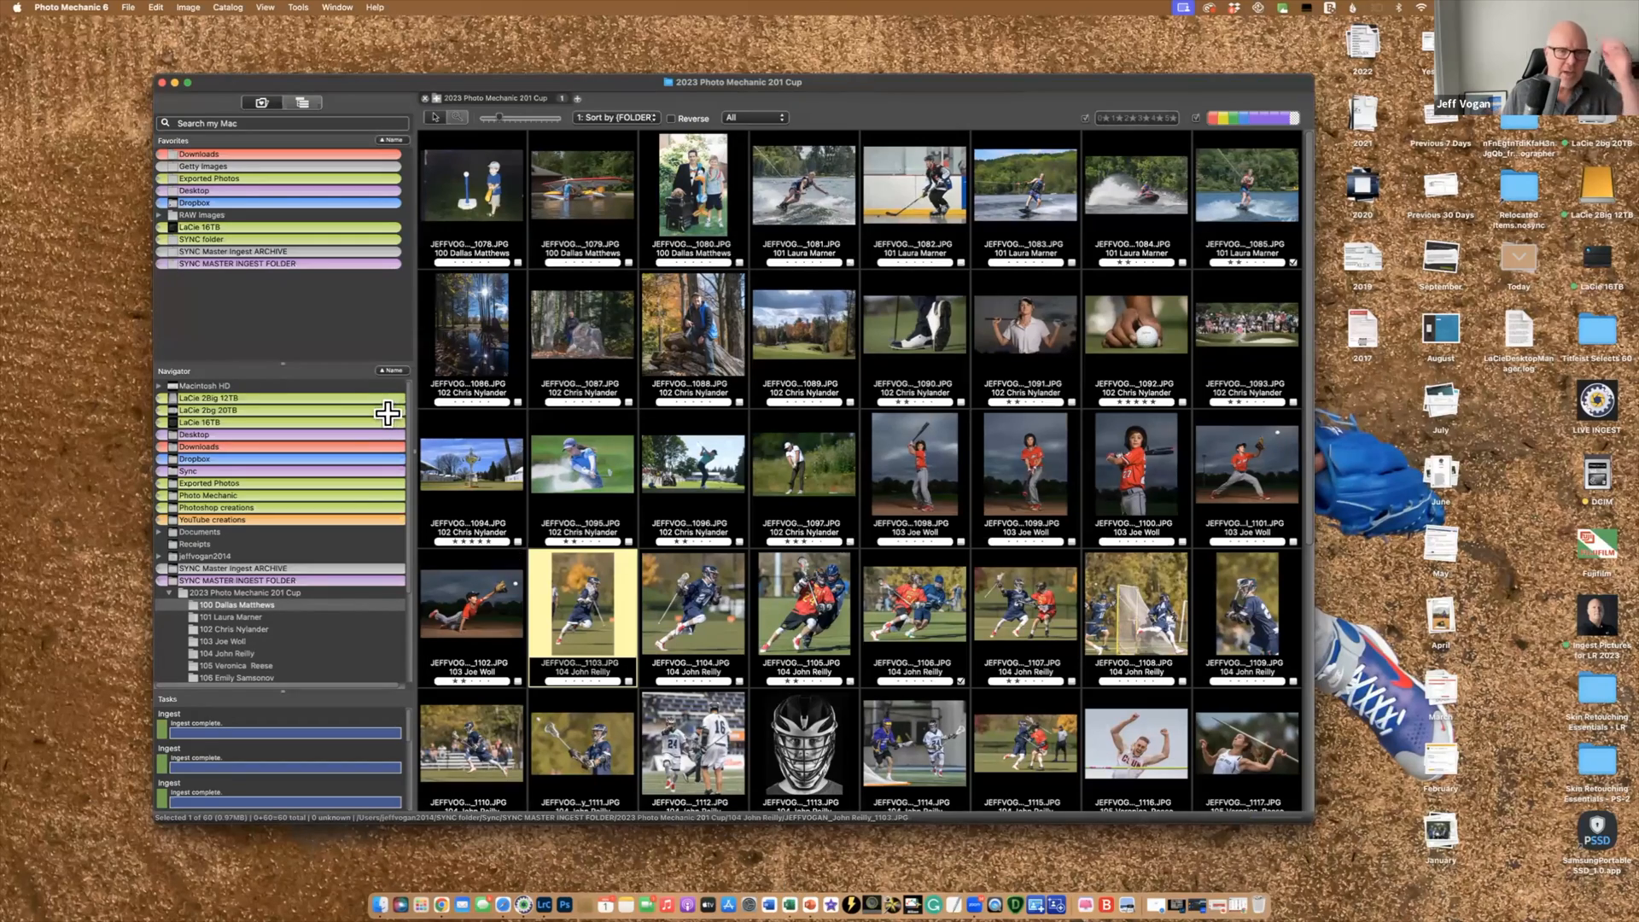
# Switch to Excel and examine the rows coded 109 and 101 in the code sheet
pyautogui.click(790, 905)
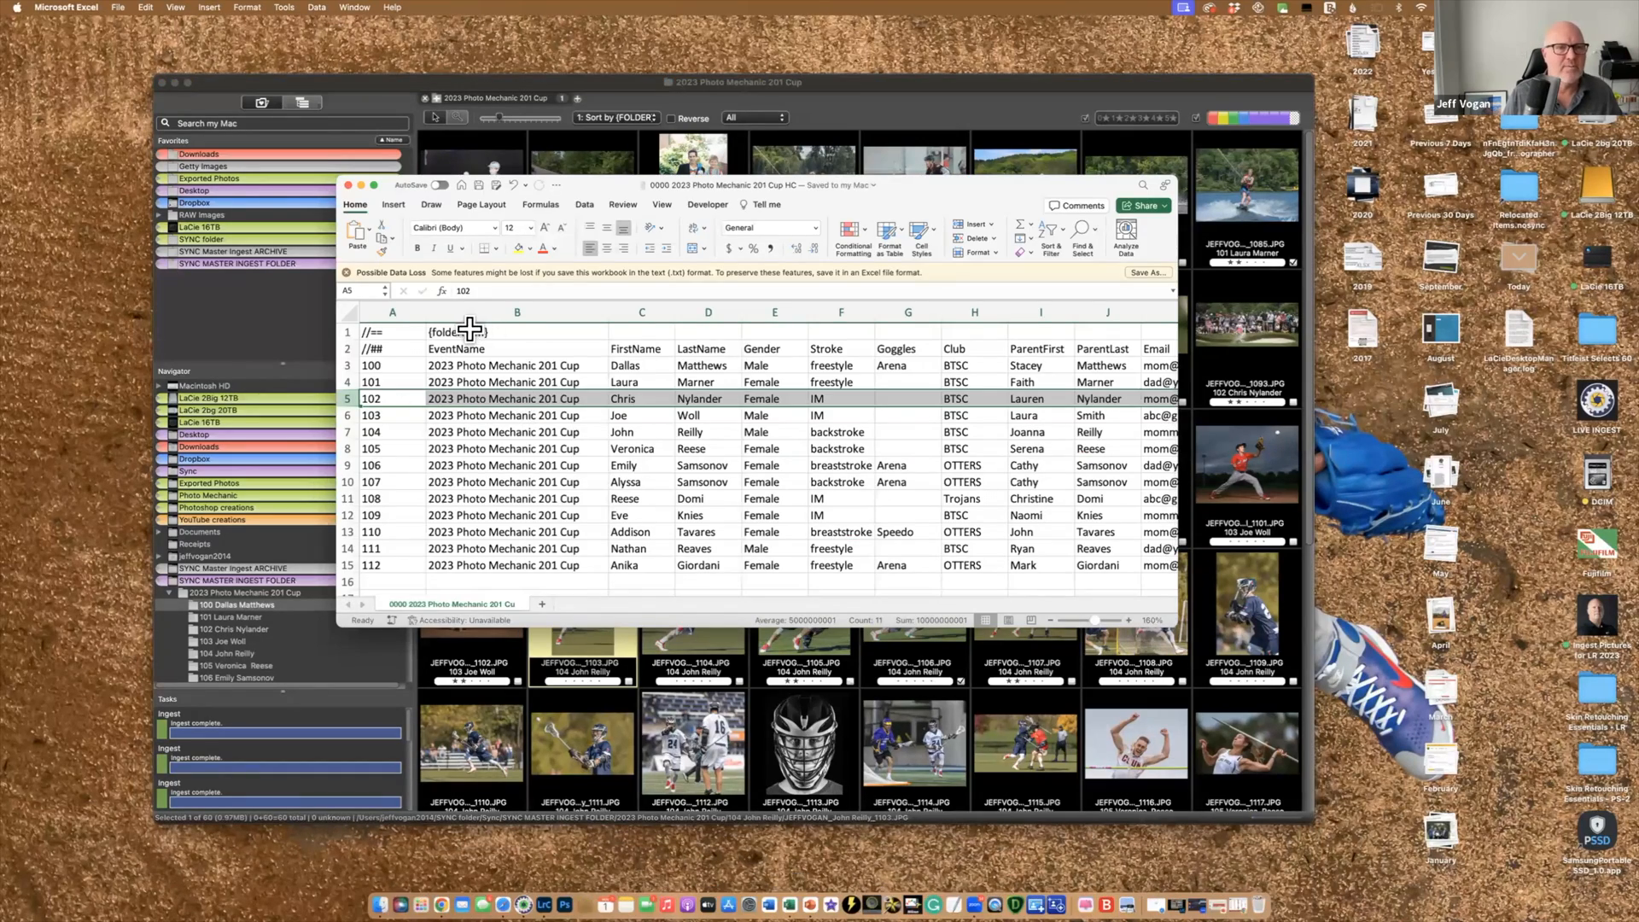
pyautogui.click(647, 515)
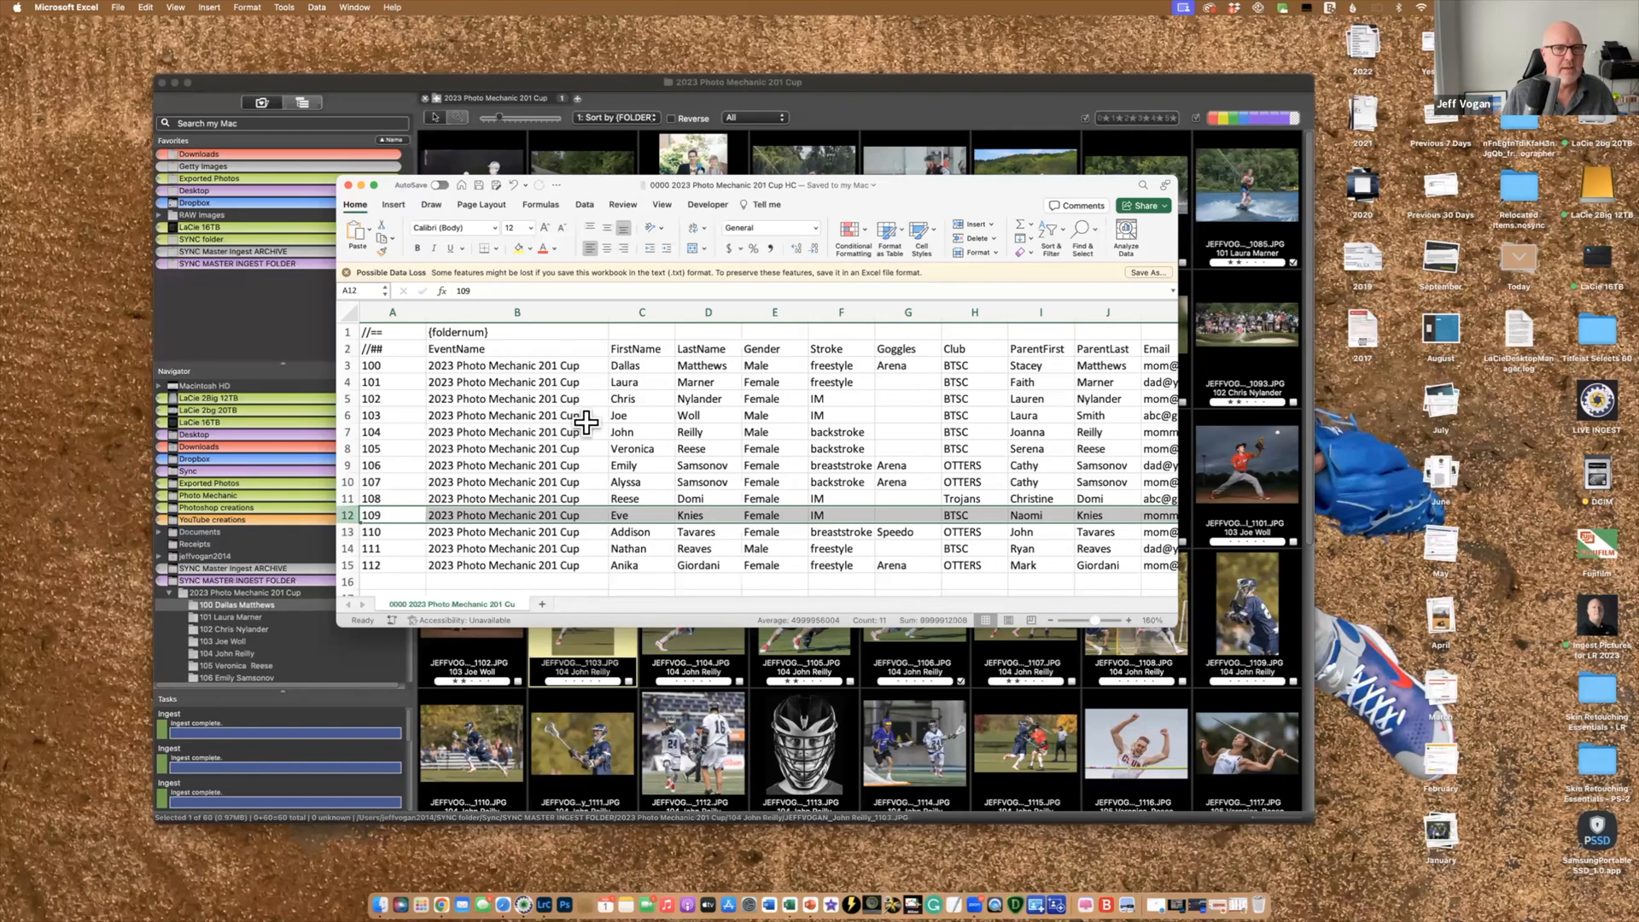
pyautogui.click(345, 381)
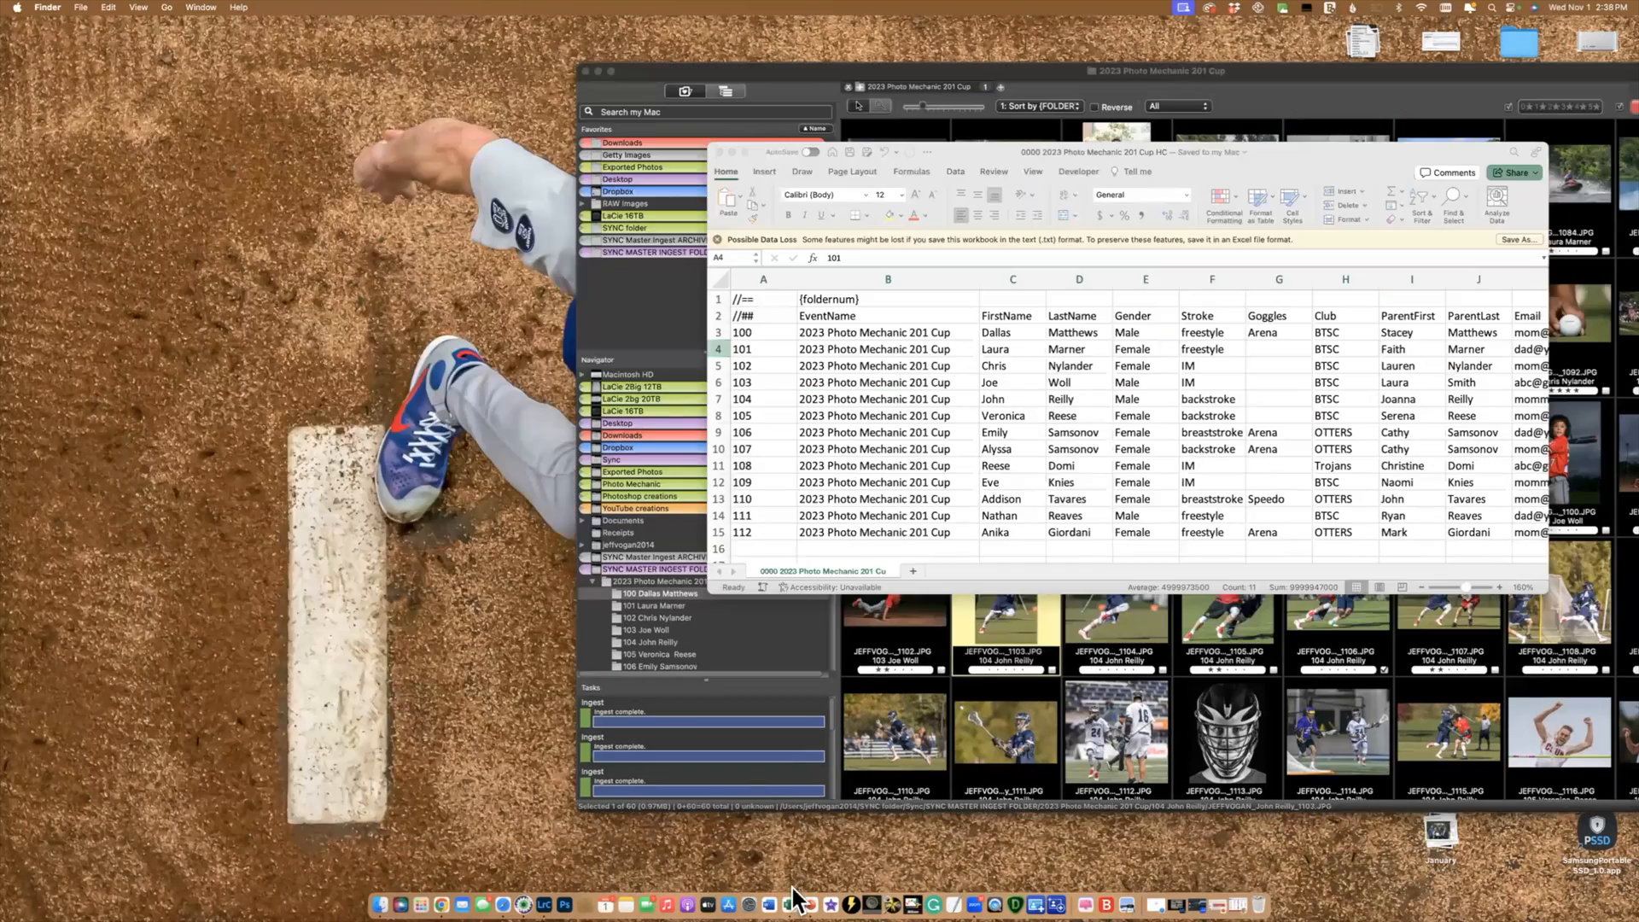
# Switch back to Photo Mechanic and enlarge its 2023 Photo Mechanic 201 Cup window to full screen
pyautogui.press('F11')
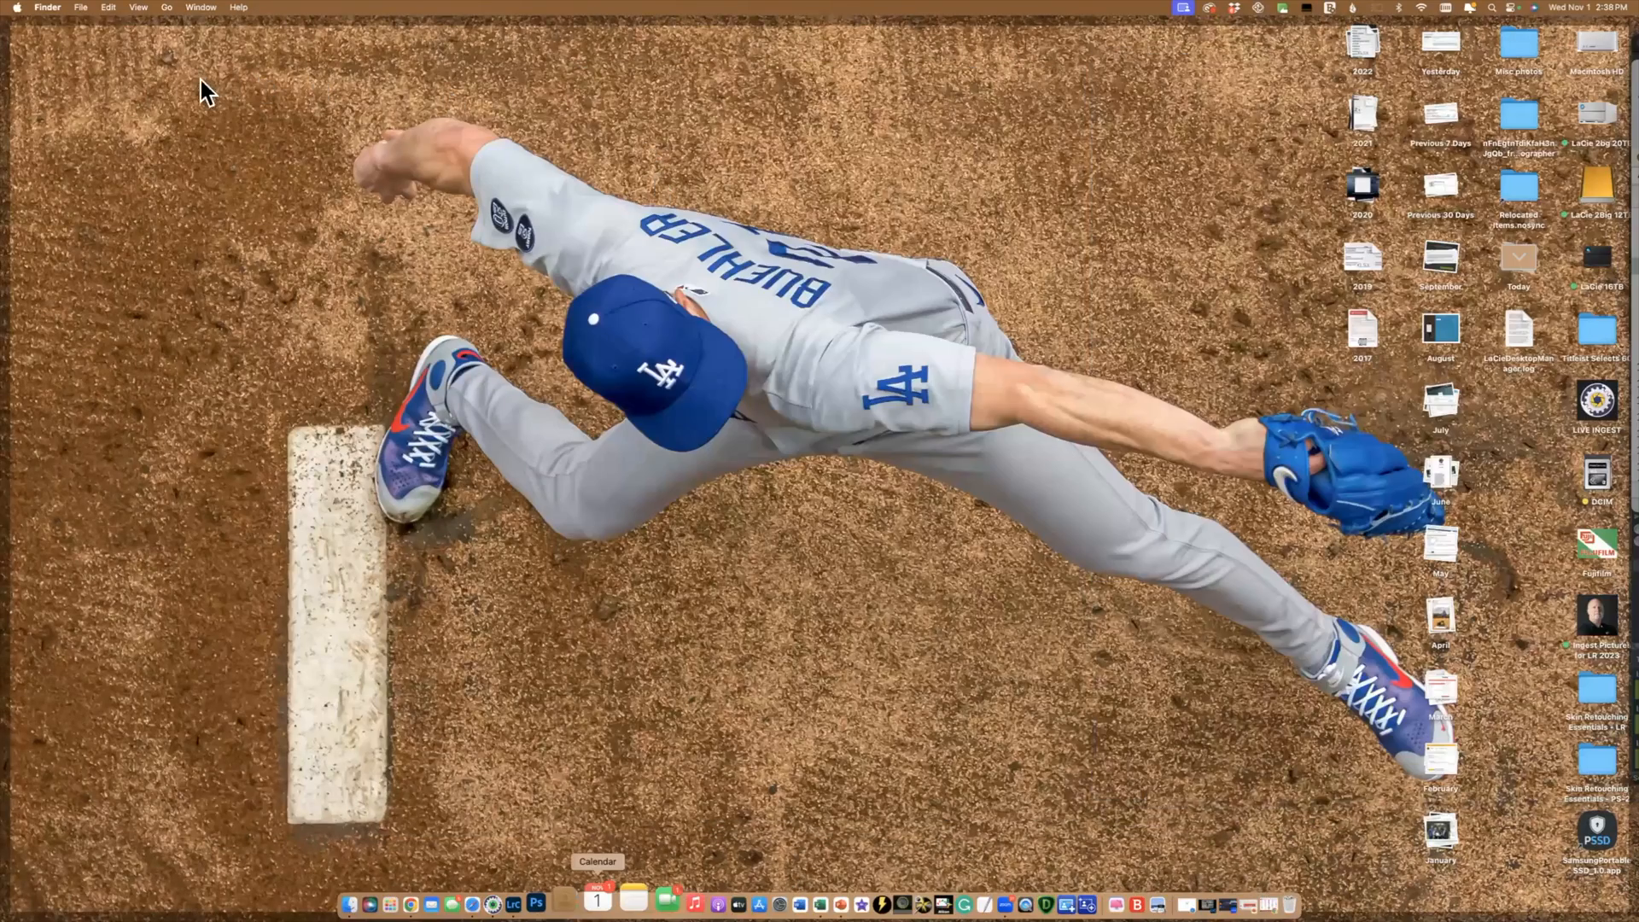
pyautogui.press('F11')
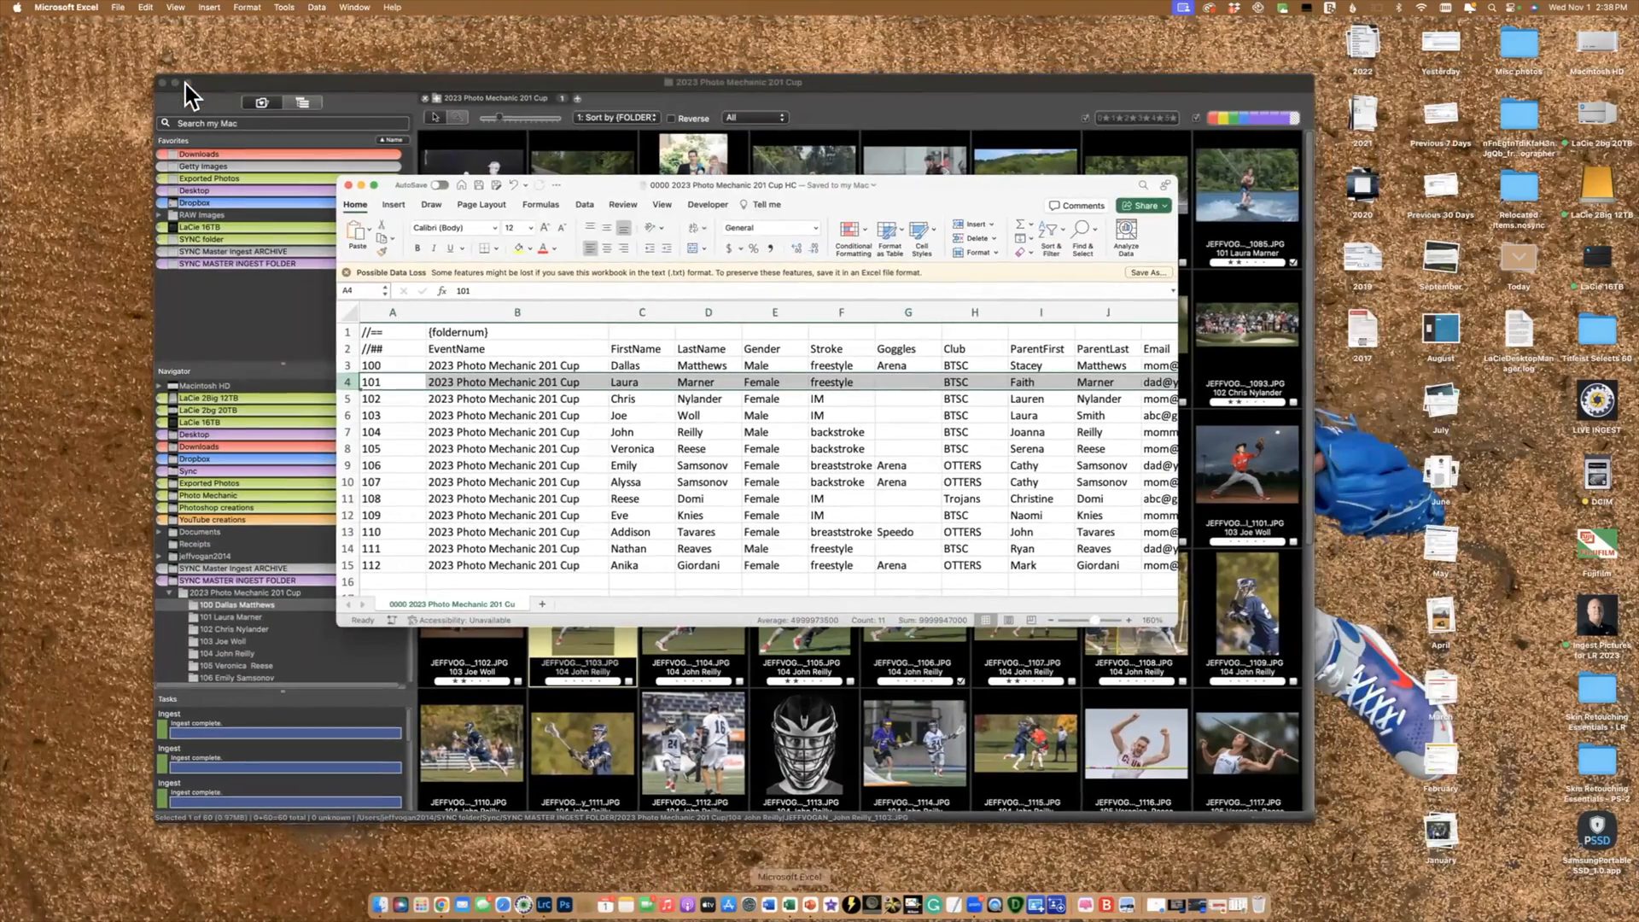
pyautogui.click(186, 83)
pyautogui.click(186, 83)
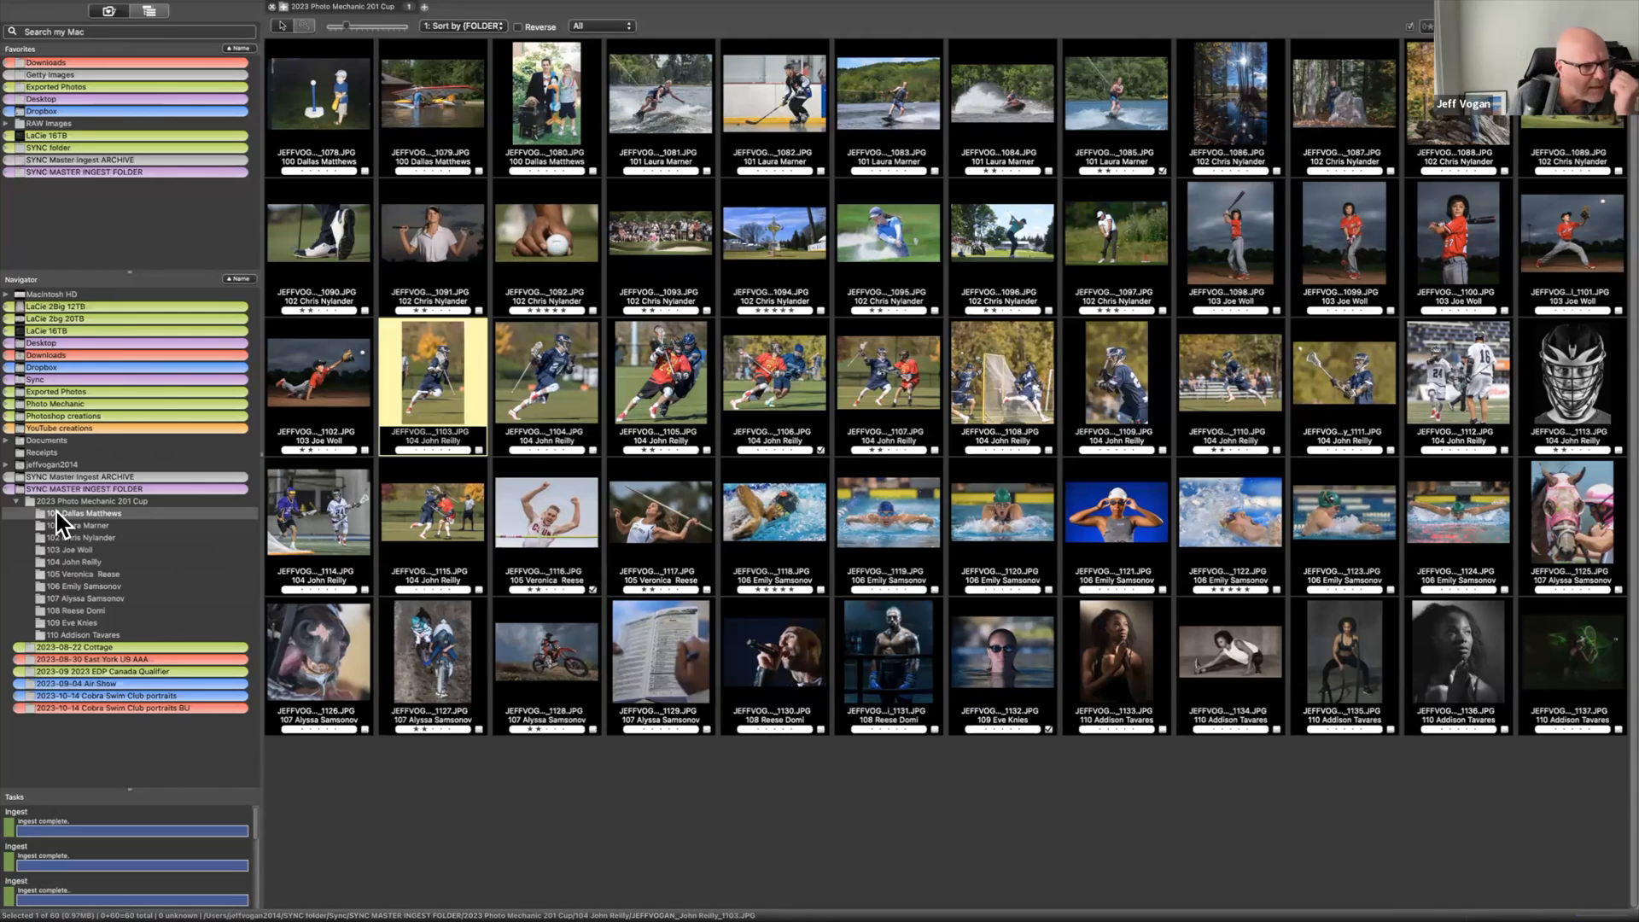
# Expand the 2023-10-14 Cobra Swim Club portraits folder and its Age Group A and Age Group B subfolders
pyautogui.click(26, 697)
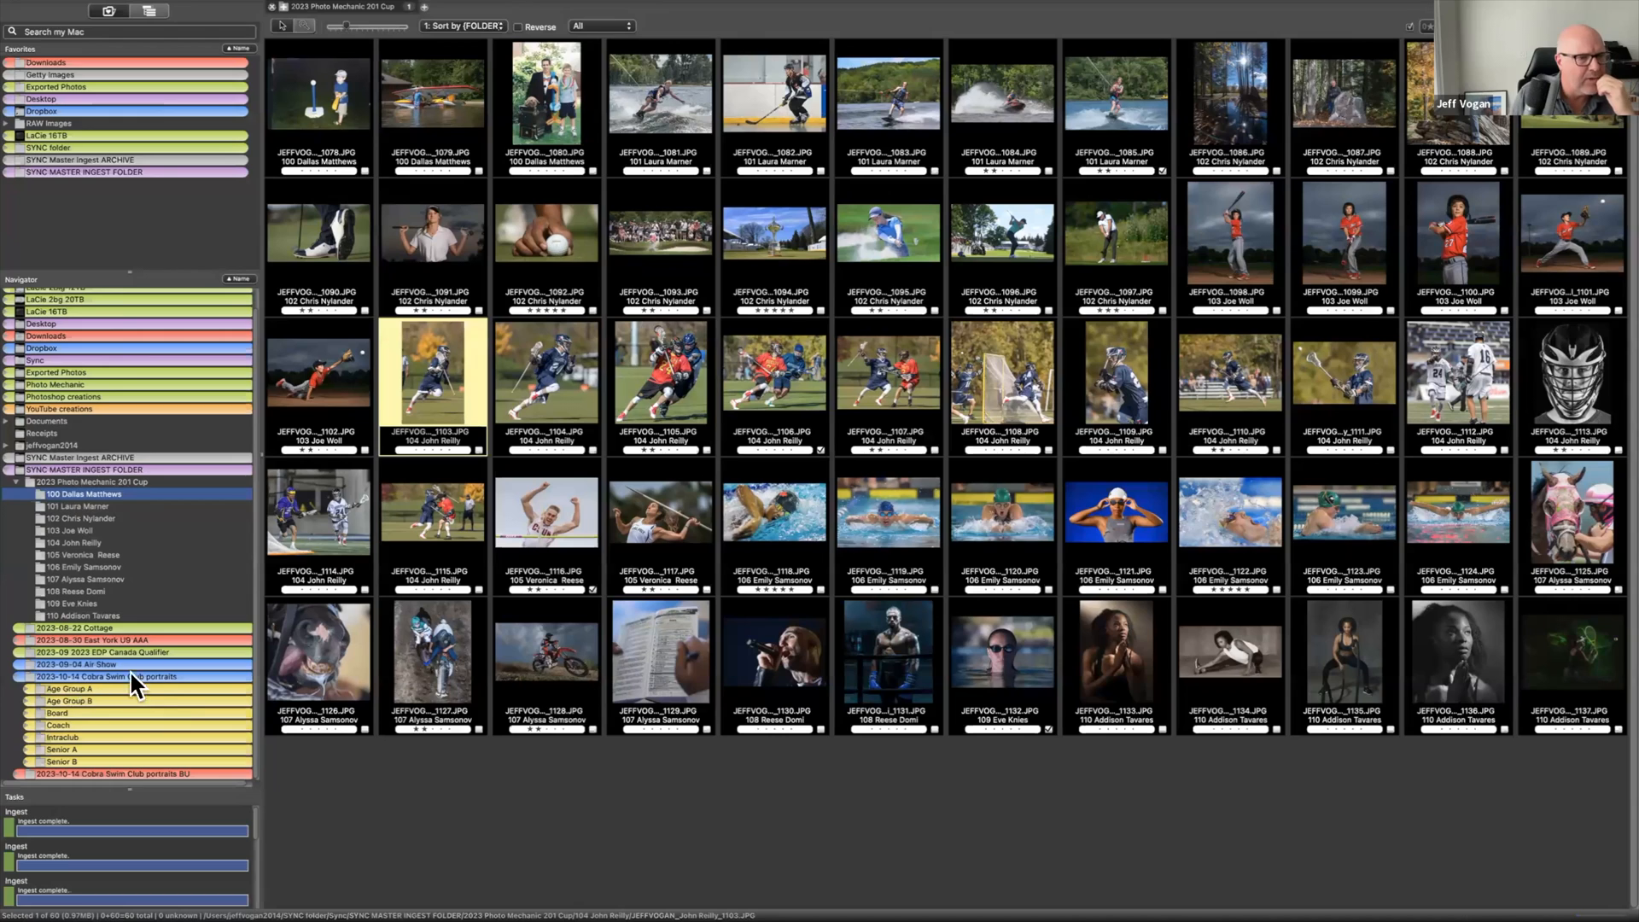
pyautogui.click(23, 681)
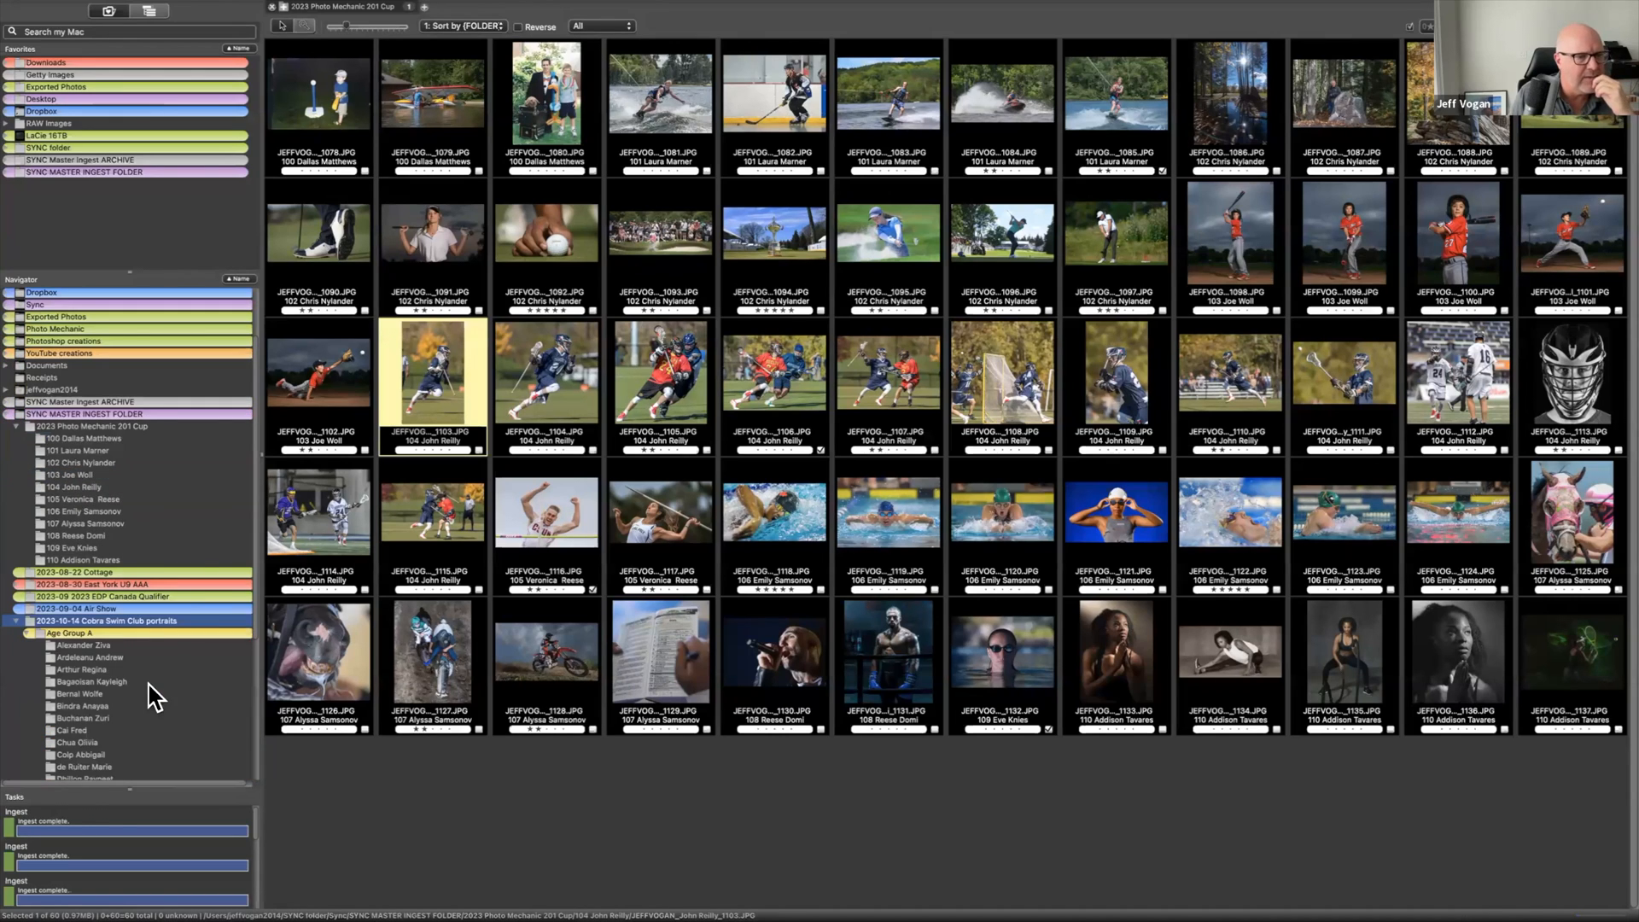
pyautogui.scroll(-3, 42, 478)
pyautogui.click(28, 447)
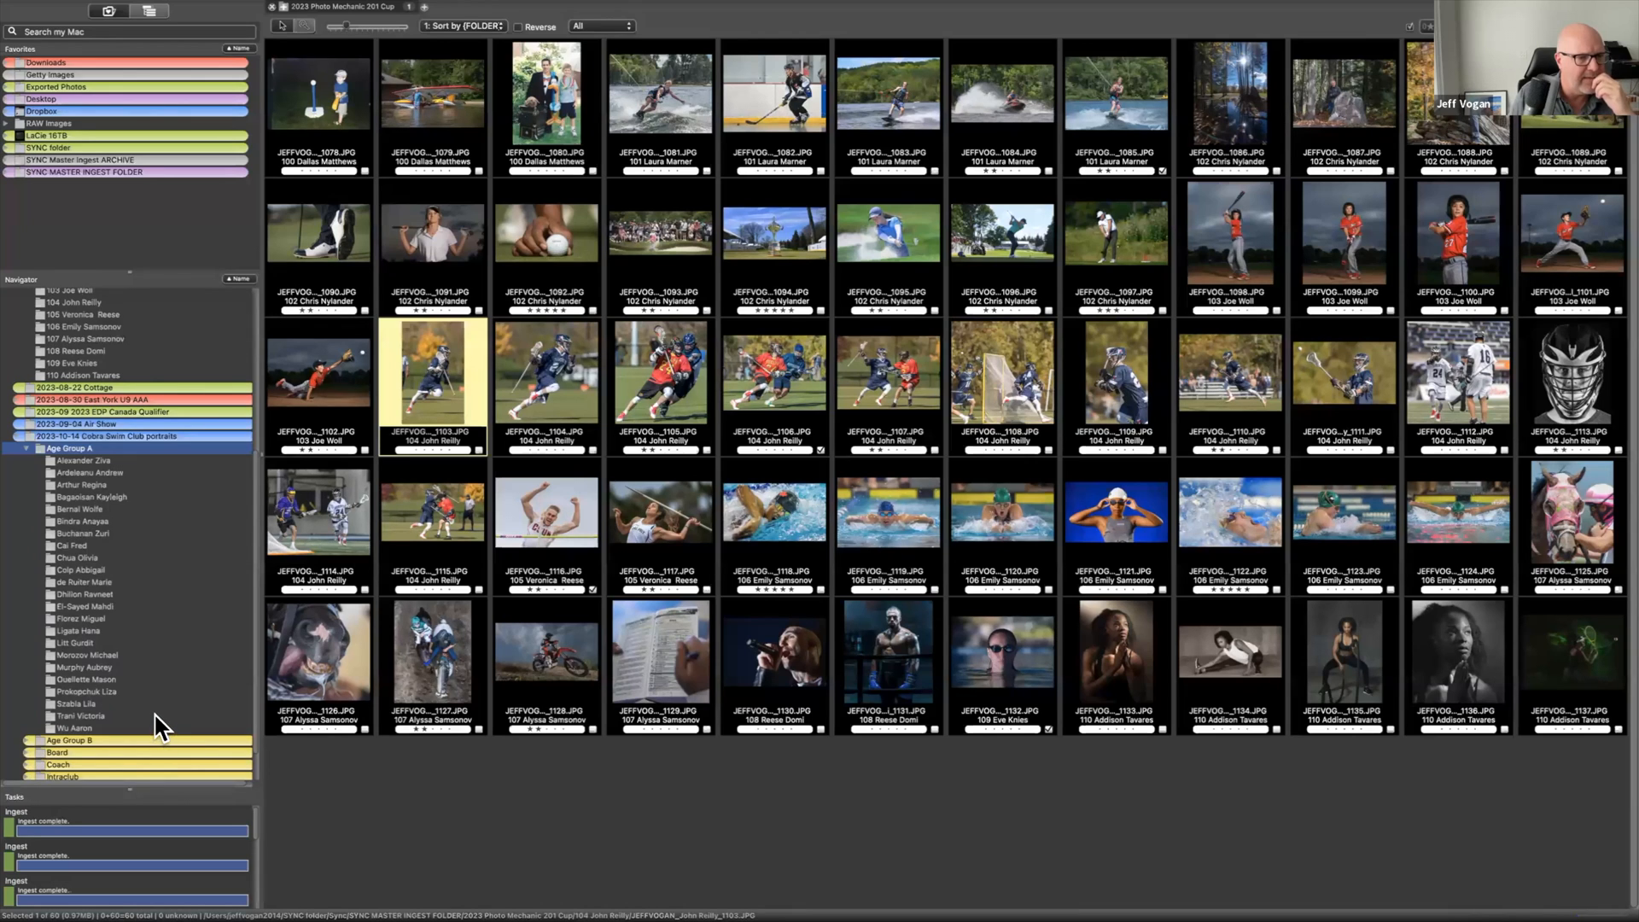
pyautogui.click(145, 740)
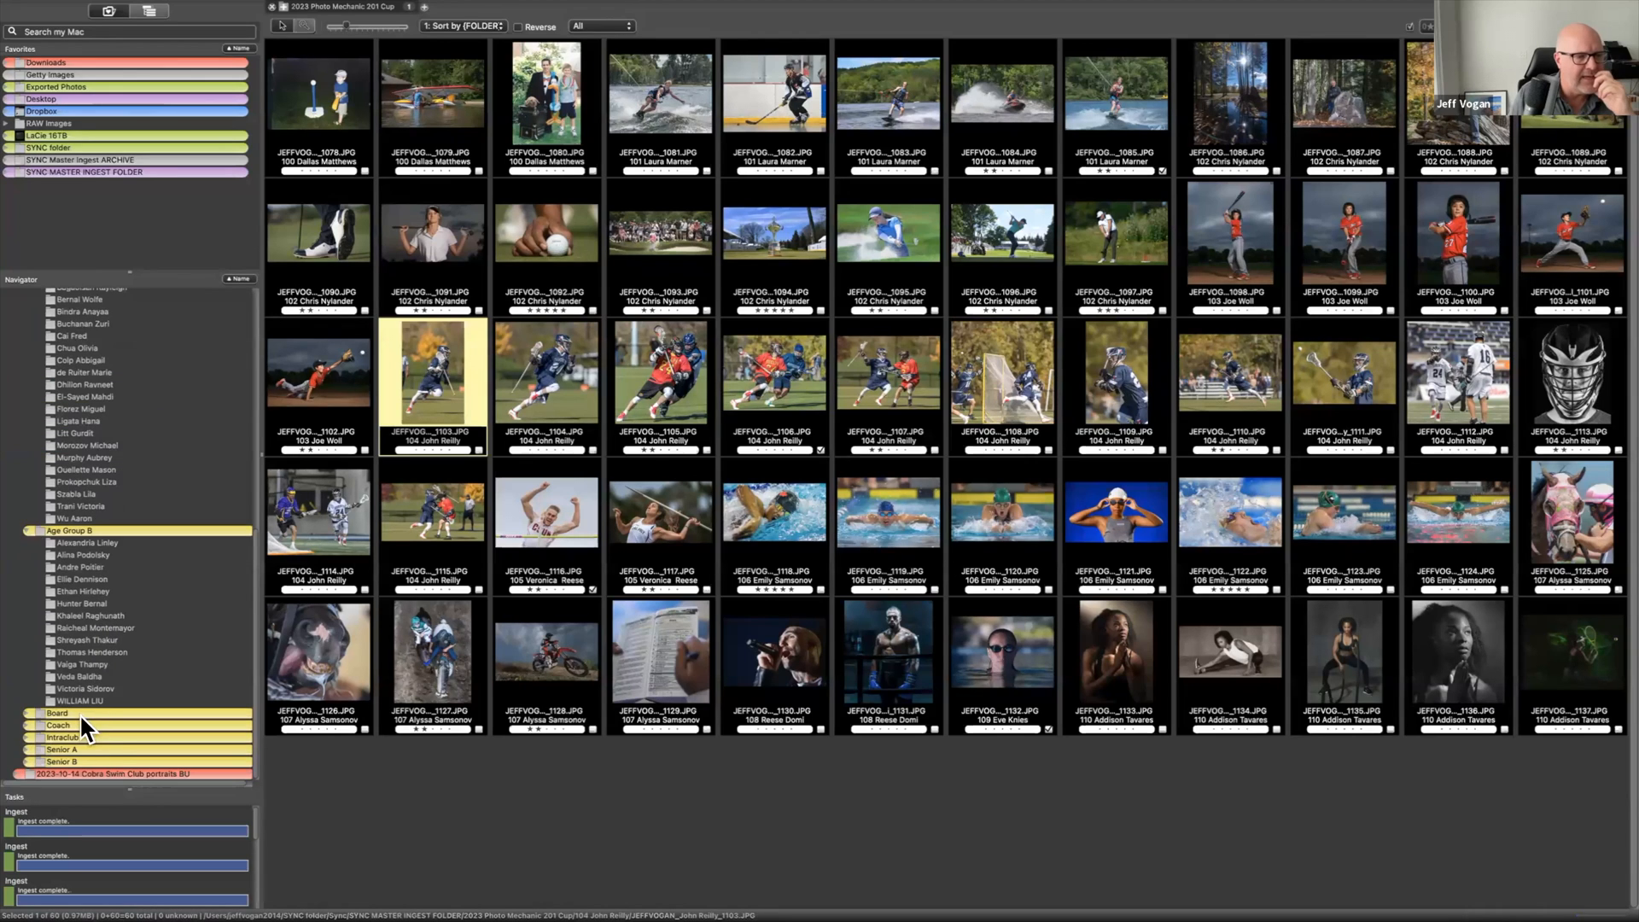
# Expand the Senior A subfolder and open the first swimmer's folder to view the portraits
pyautogui.click(25, 749)
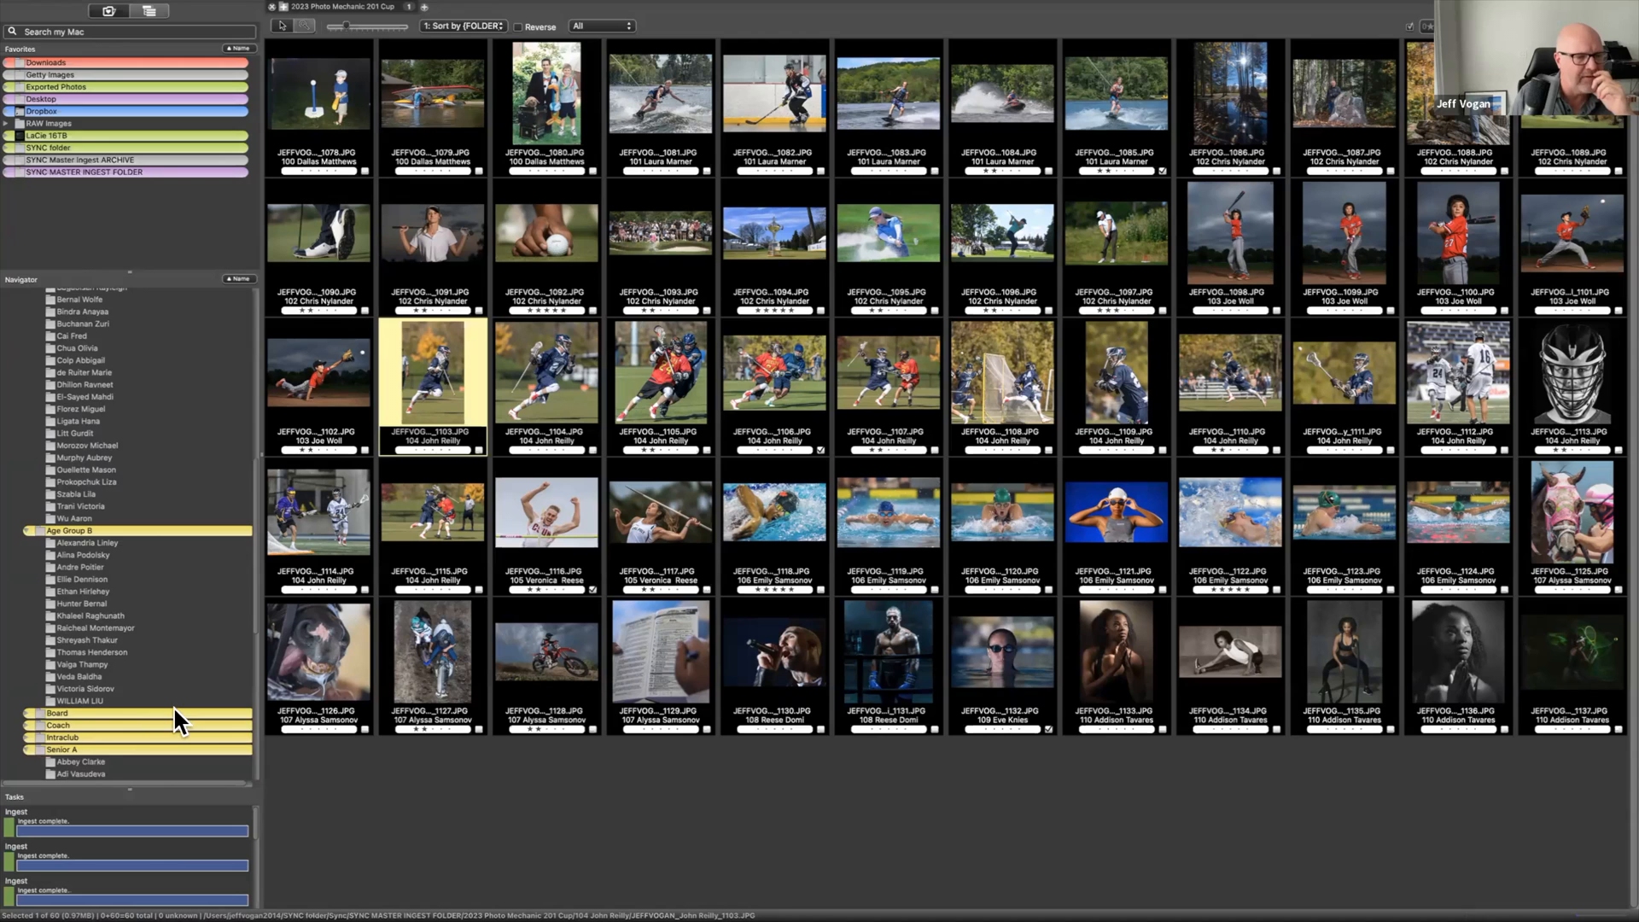
pyautogui.scroll(-5, 173, 705)
pyautogui.scroll(-3, 190, 706)
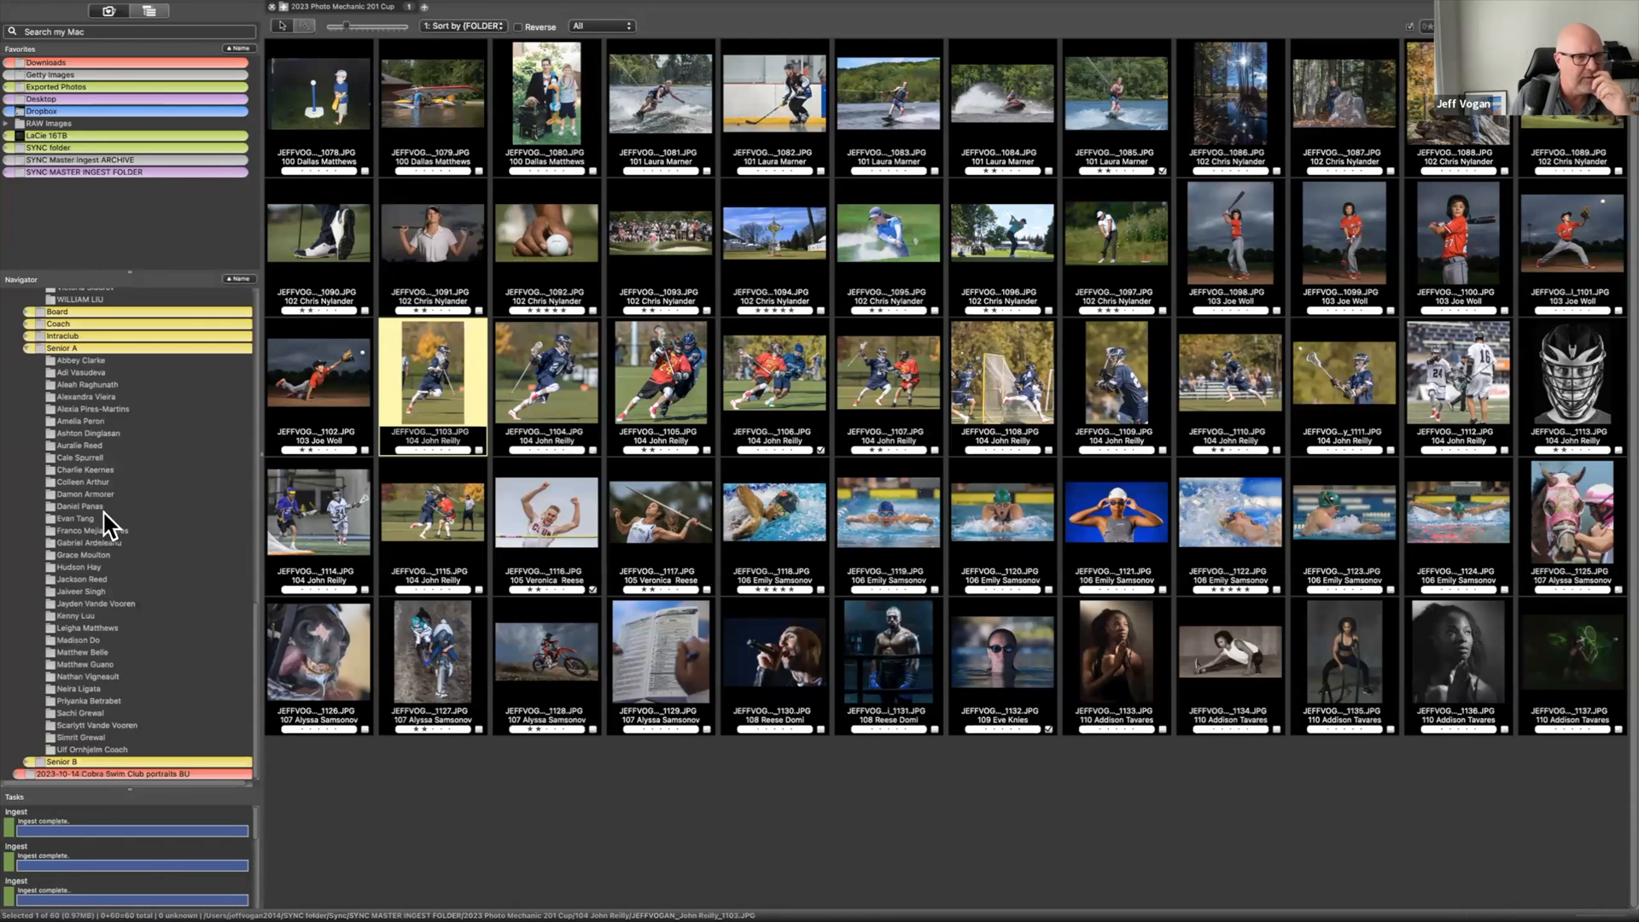
pyautogui.click(105, 361)
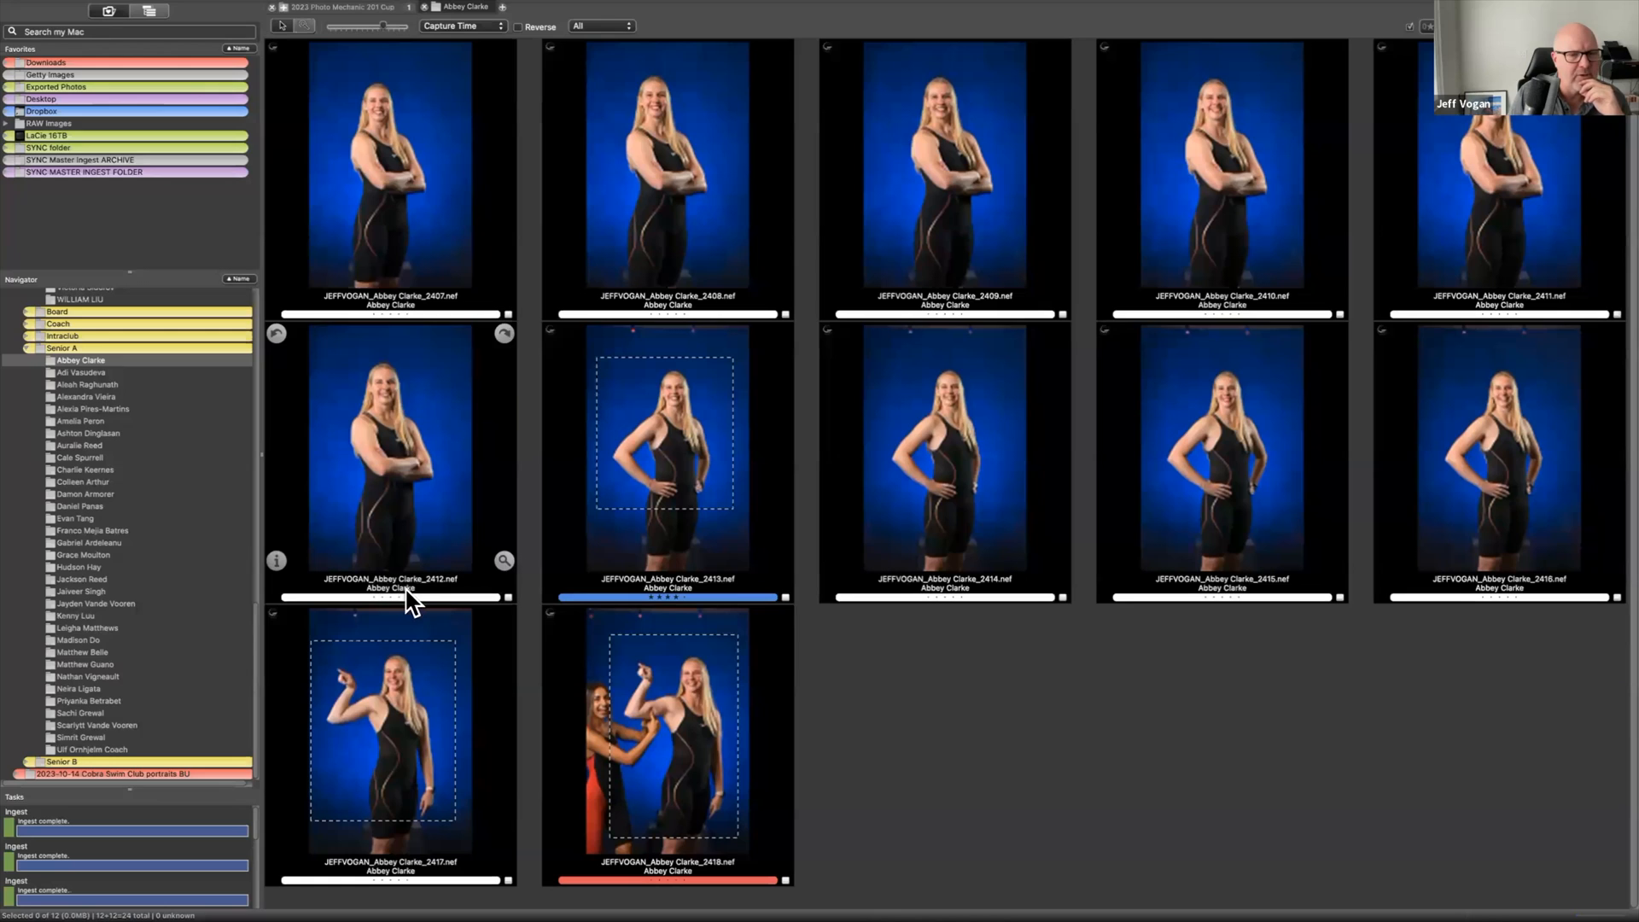
# Collapse the 2023-10-14 Cobra Swim Club portraits folder and its subfolders, leaving only the 2023 Photo Mechanic 201 Cup folder expanded
pyautogui.click(26, 348)
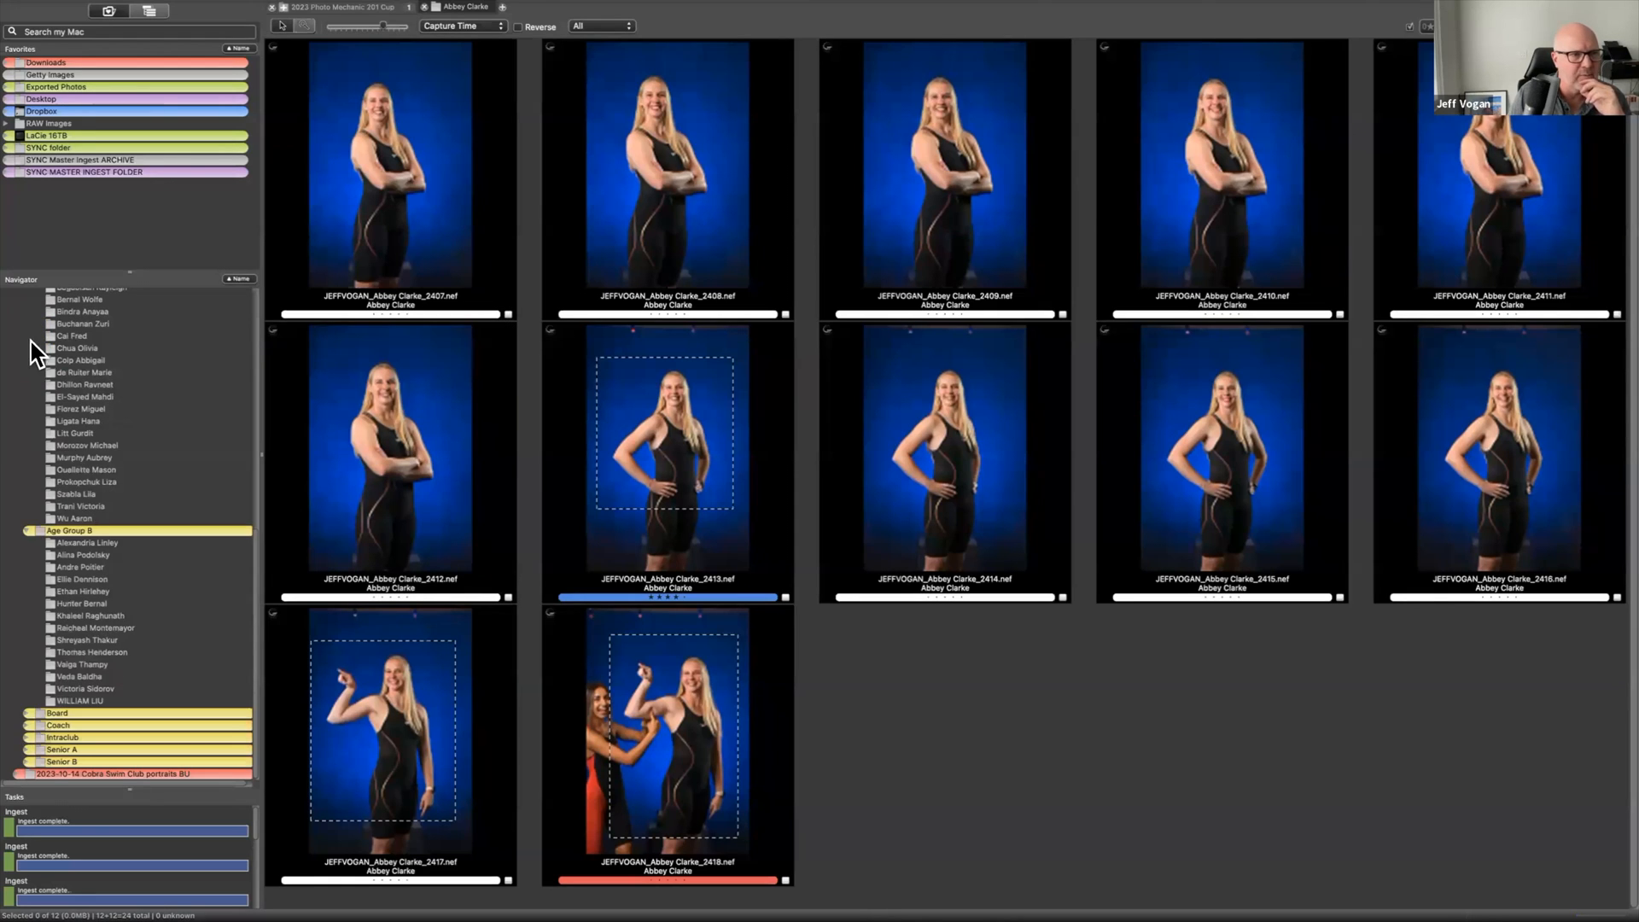
pyautogui.scroll(3, 29, 338)
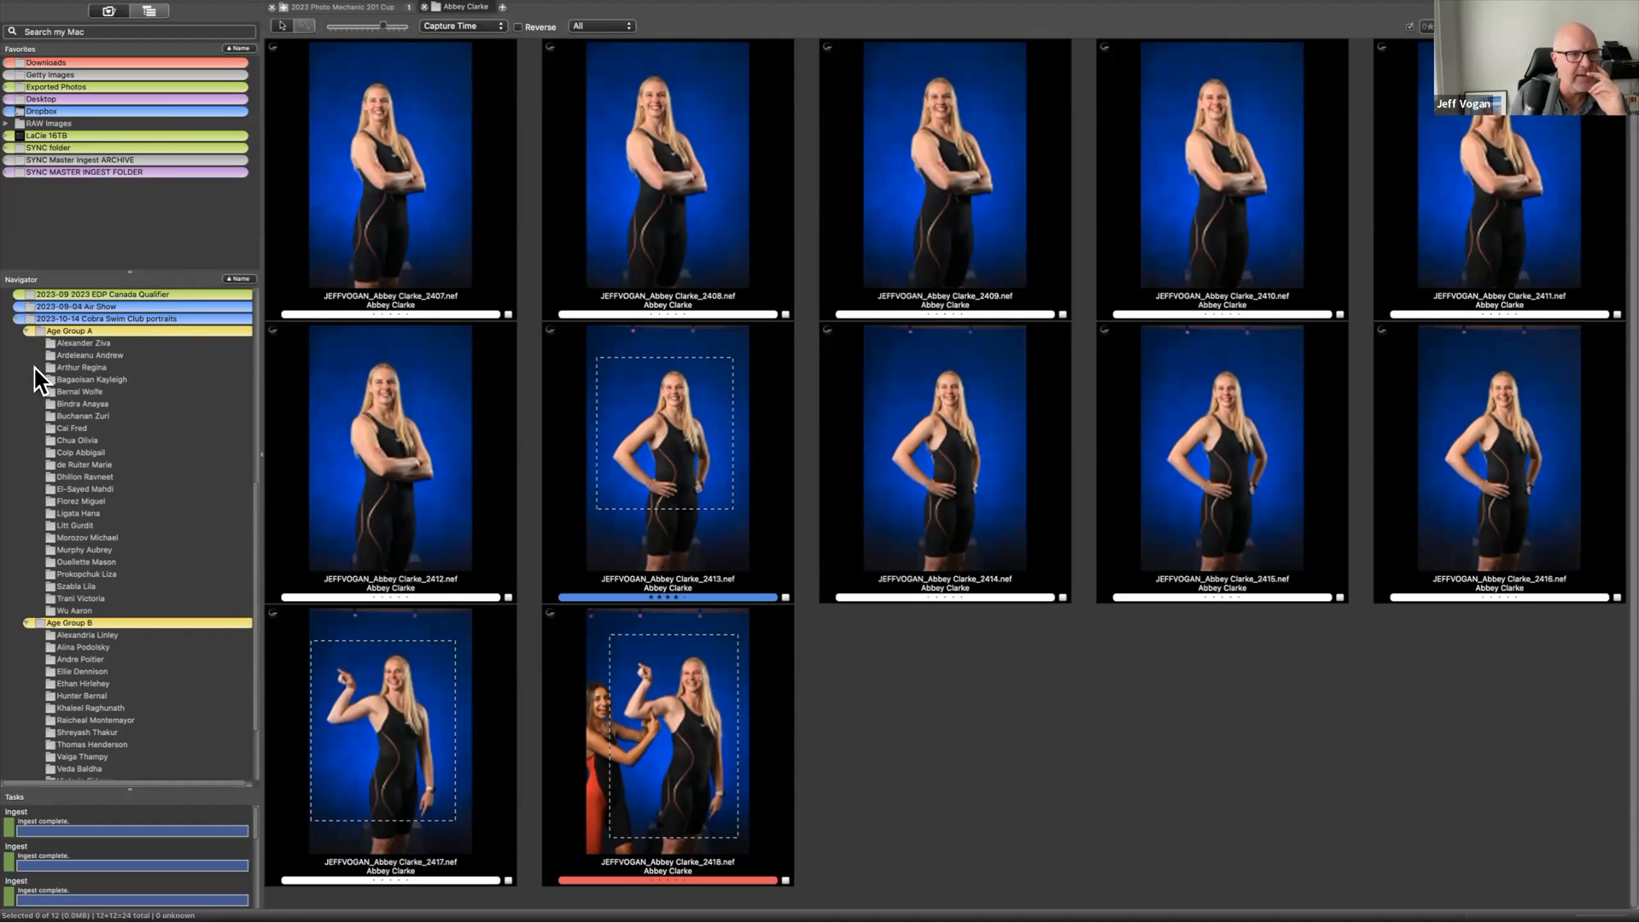
pyautogui.click(25, 330)
pyautogui.click(26, 531)
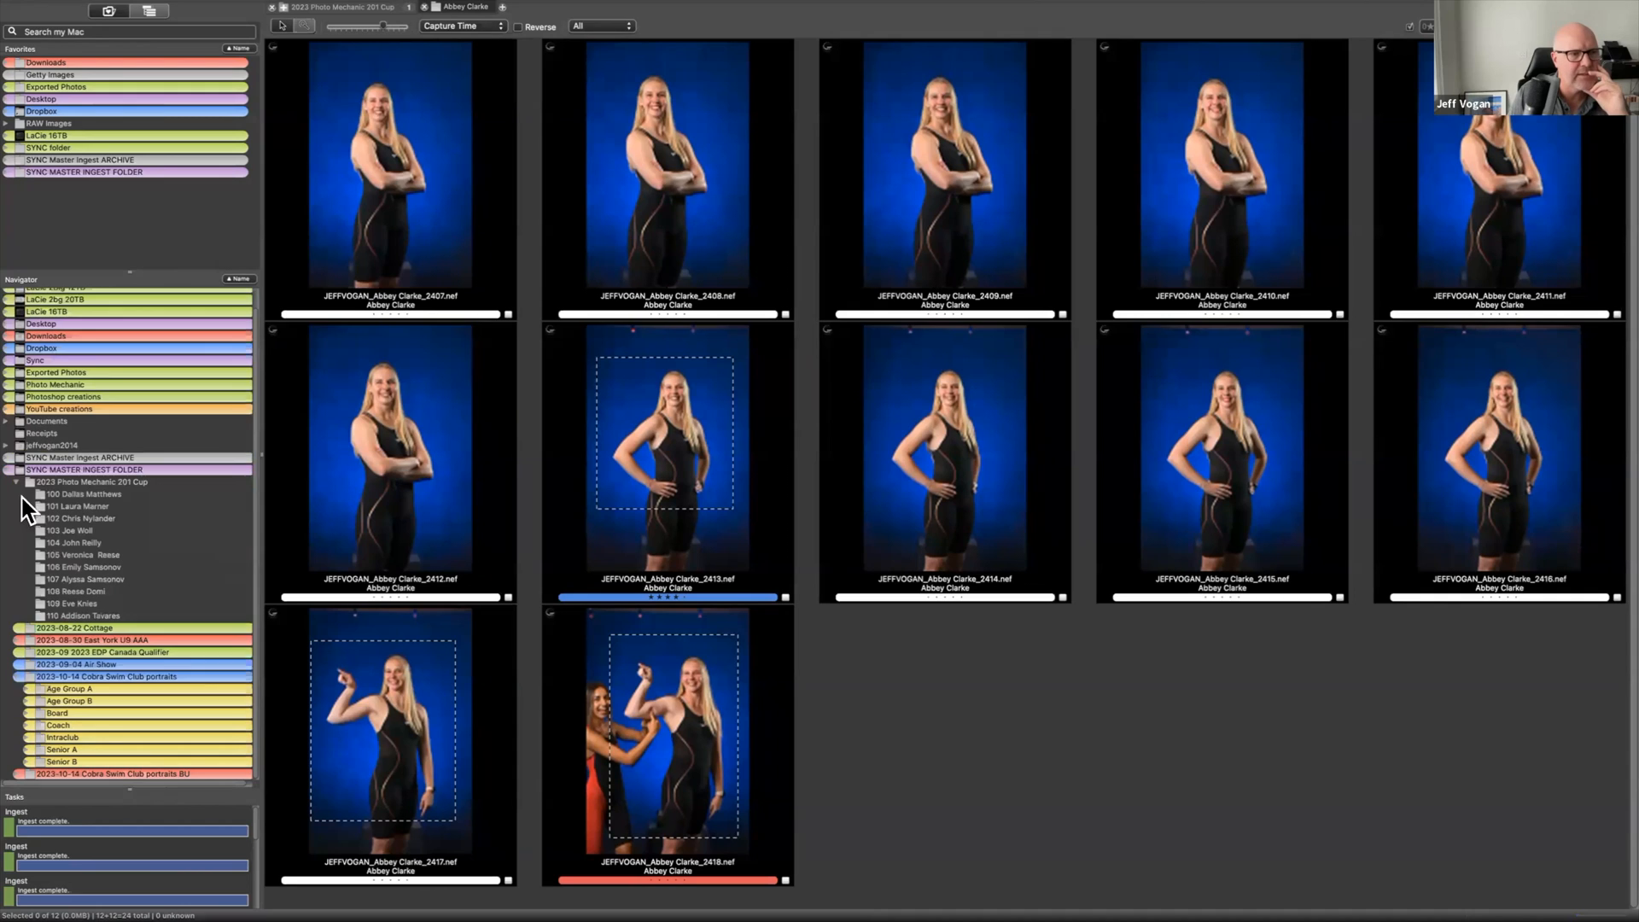
pyautogui.click(15, 483)
pyautogui.click(15, 566)
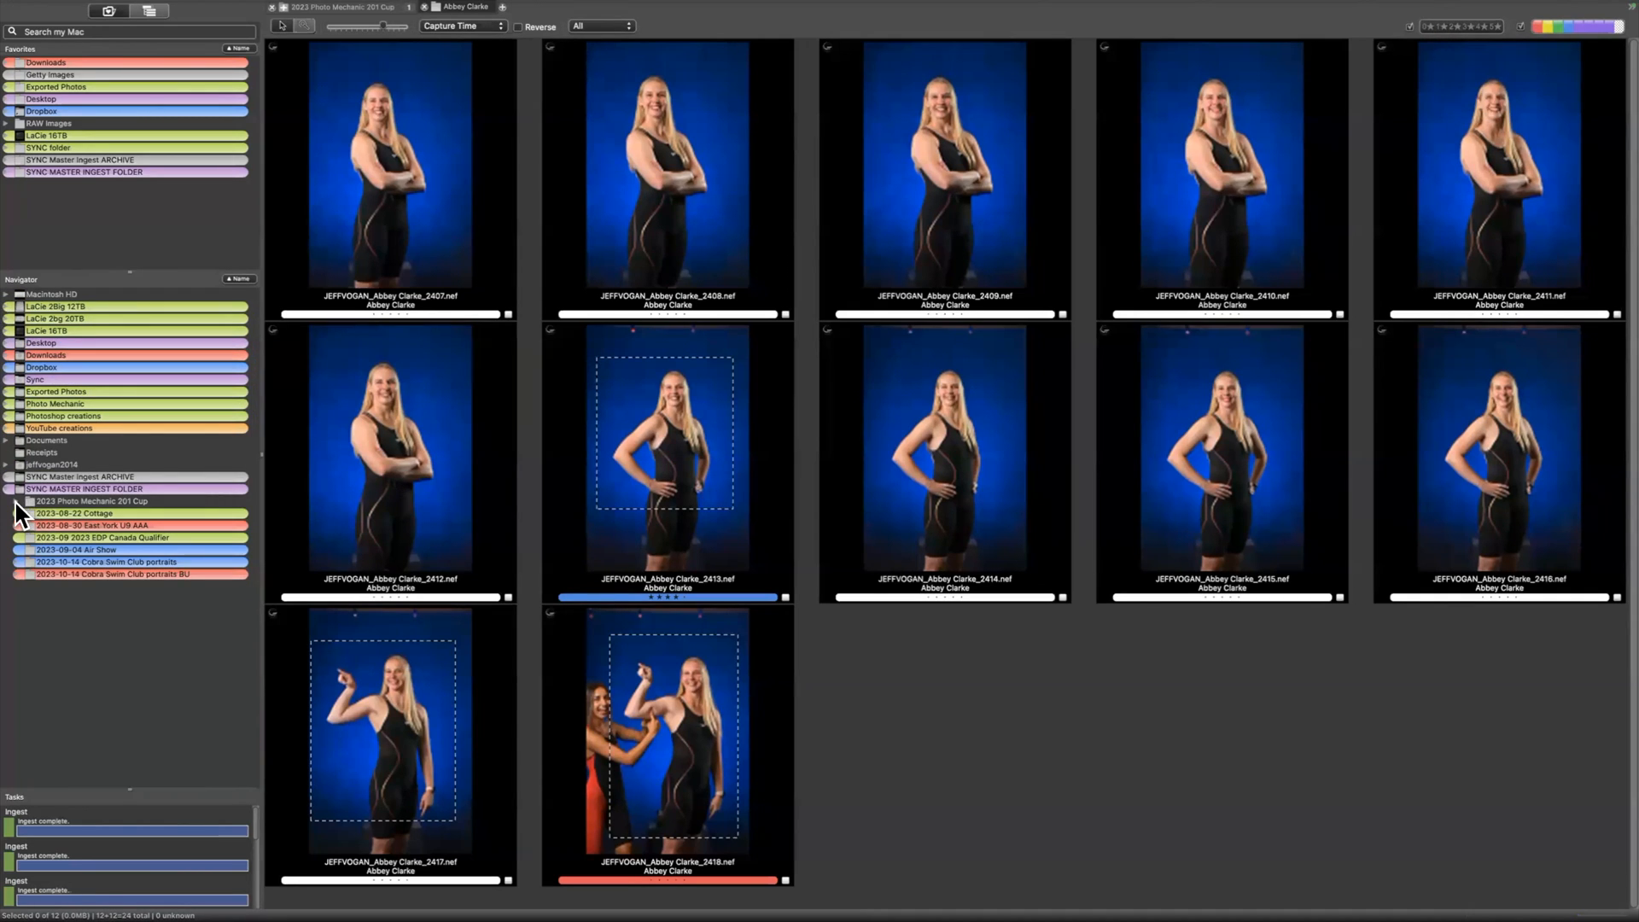
pyautogui.click(15, 501)
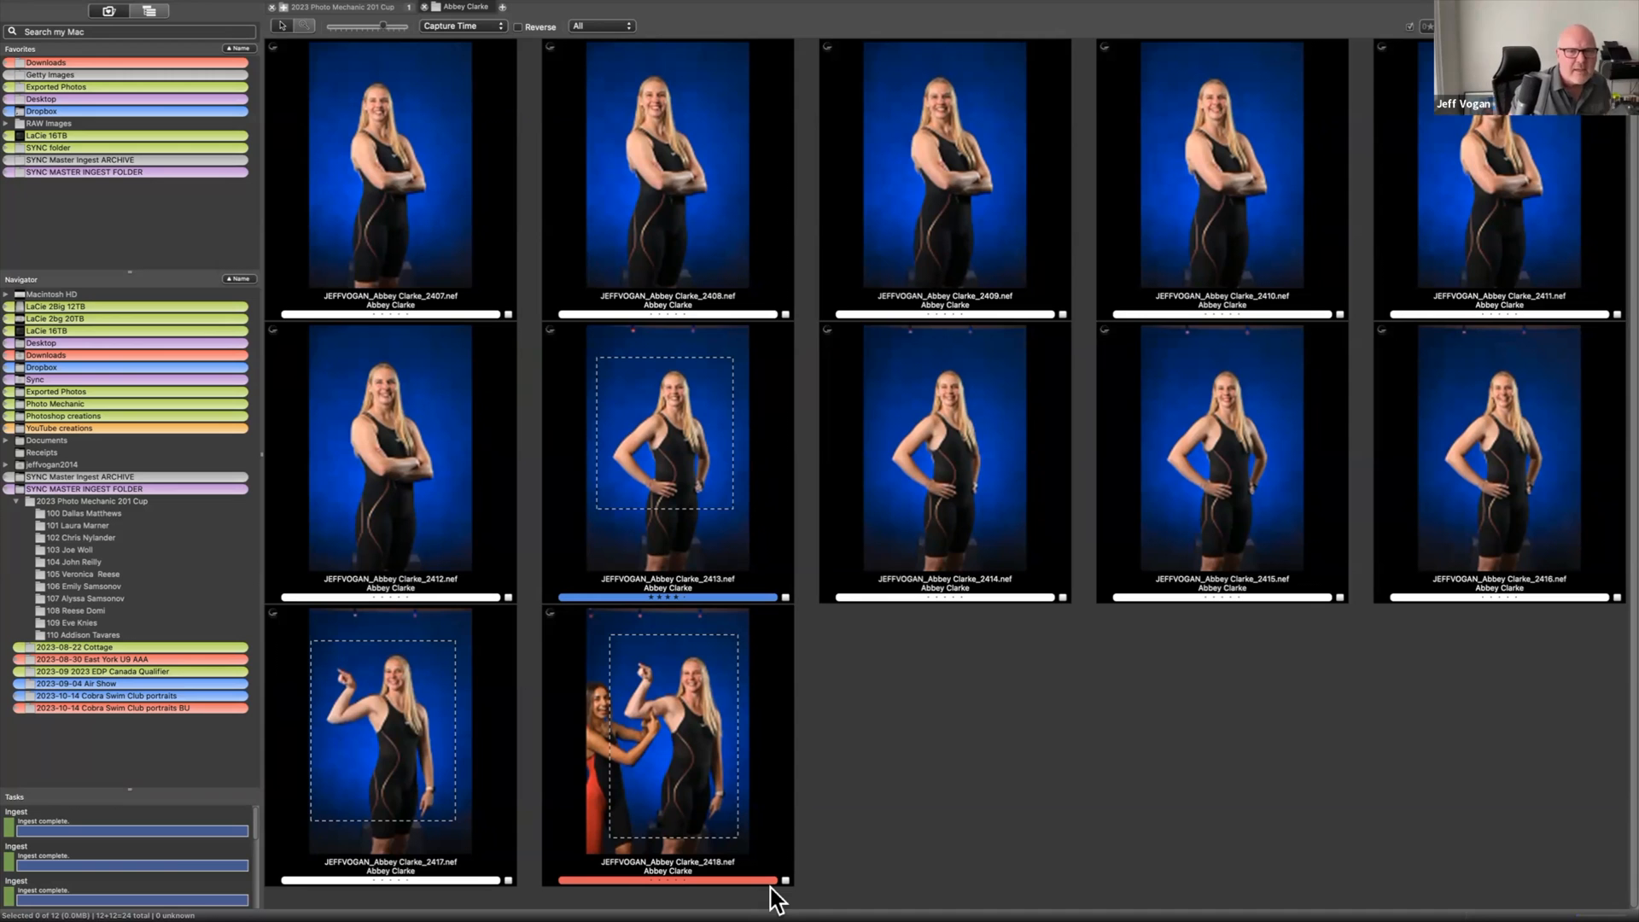
# Switch to the Zoom meeting
pyautogui.moveTo(894, 918)
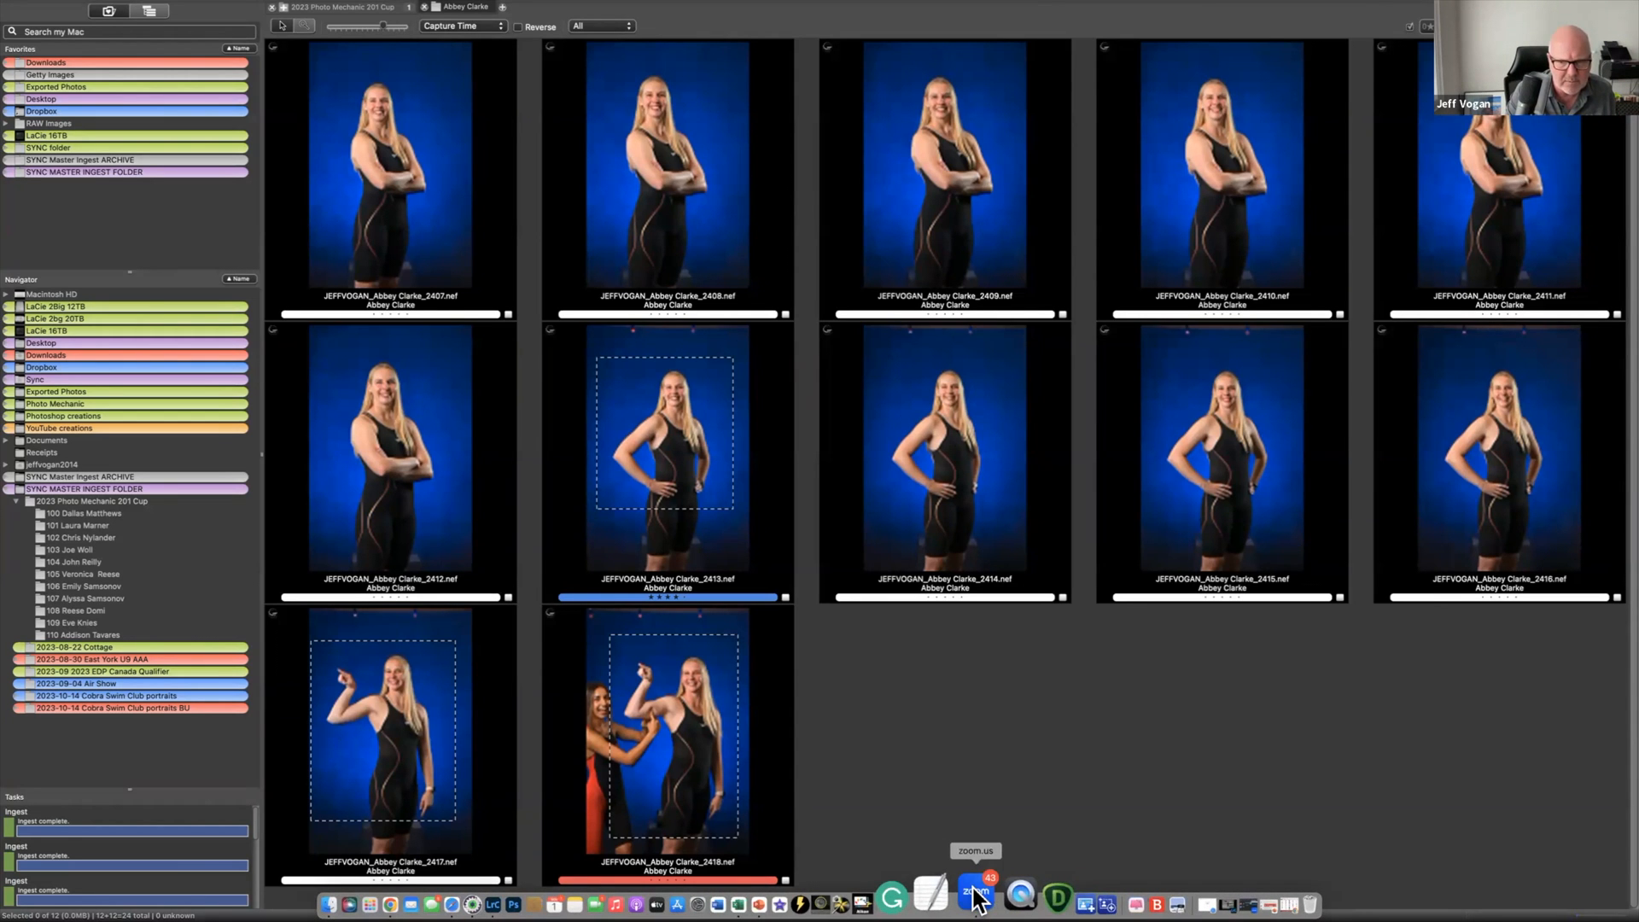
pyautogui.click(976, 897)
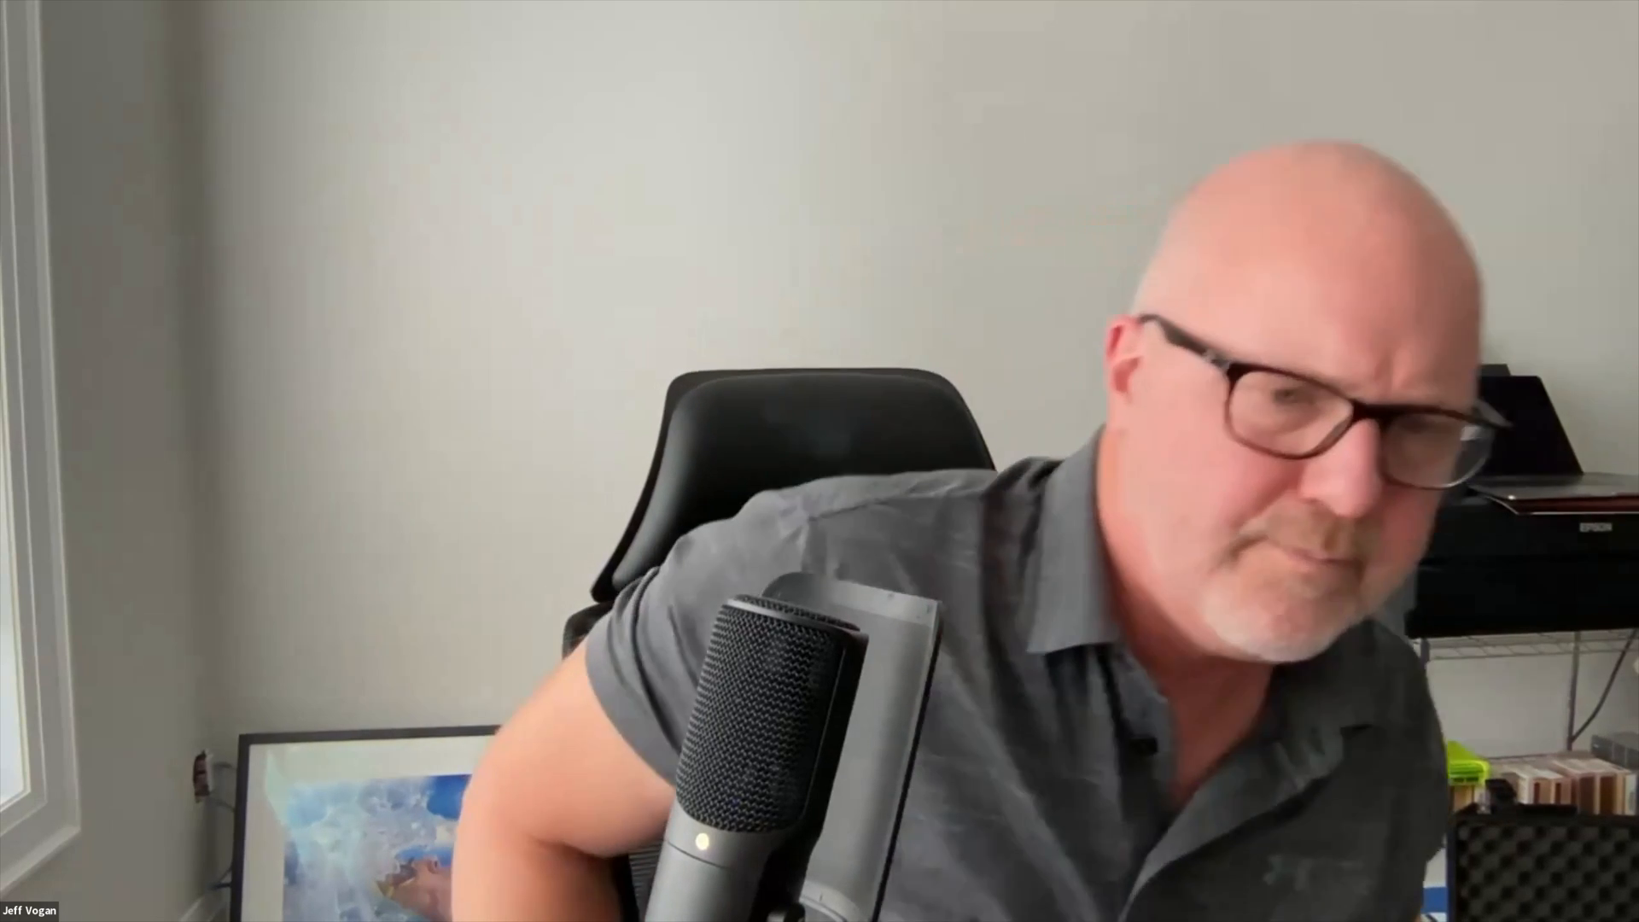
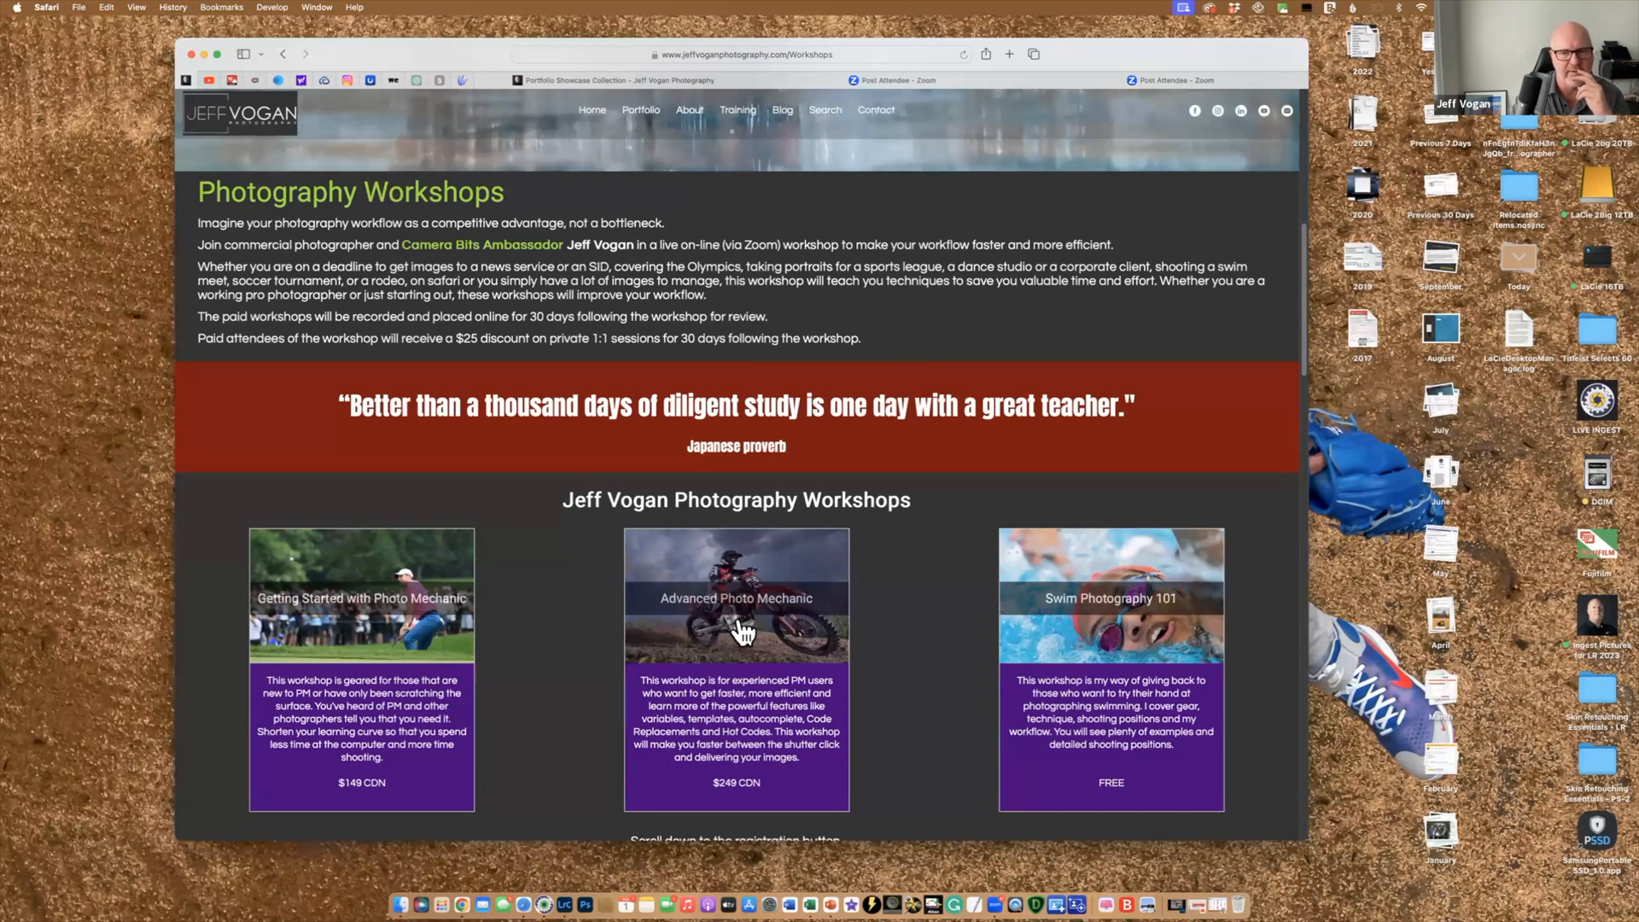
# Switch to Excel and open the recent workbook named 000, CR and HC master spreadsheet
pyautogui.click(811, 904)
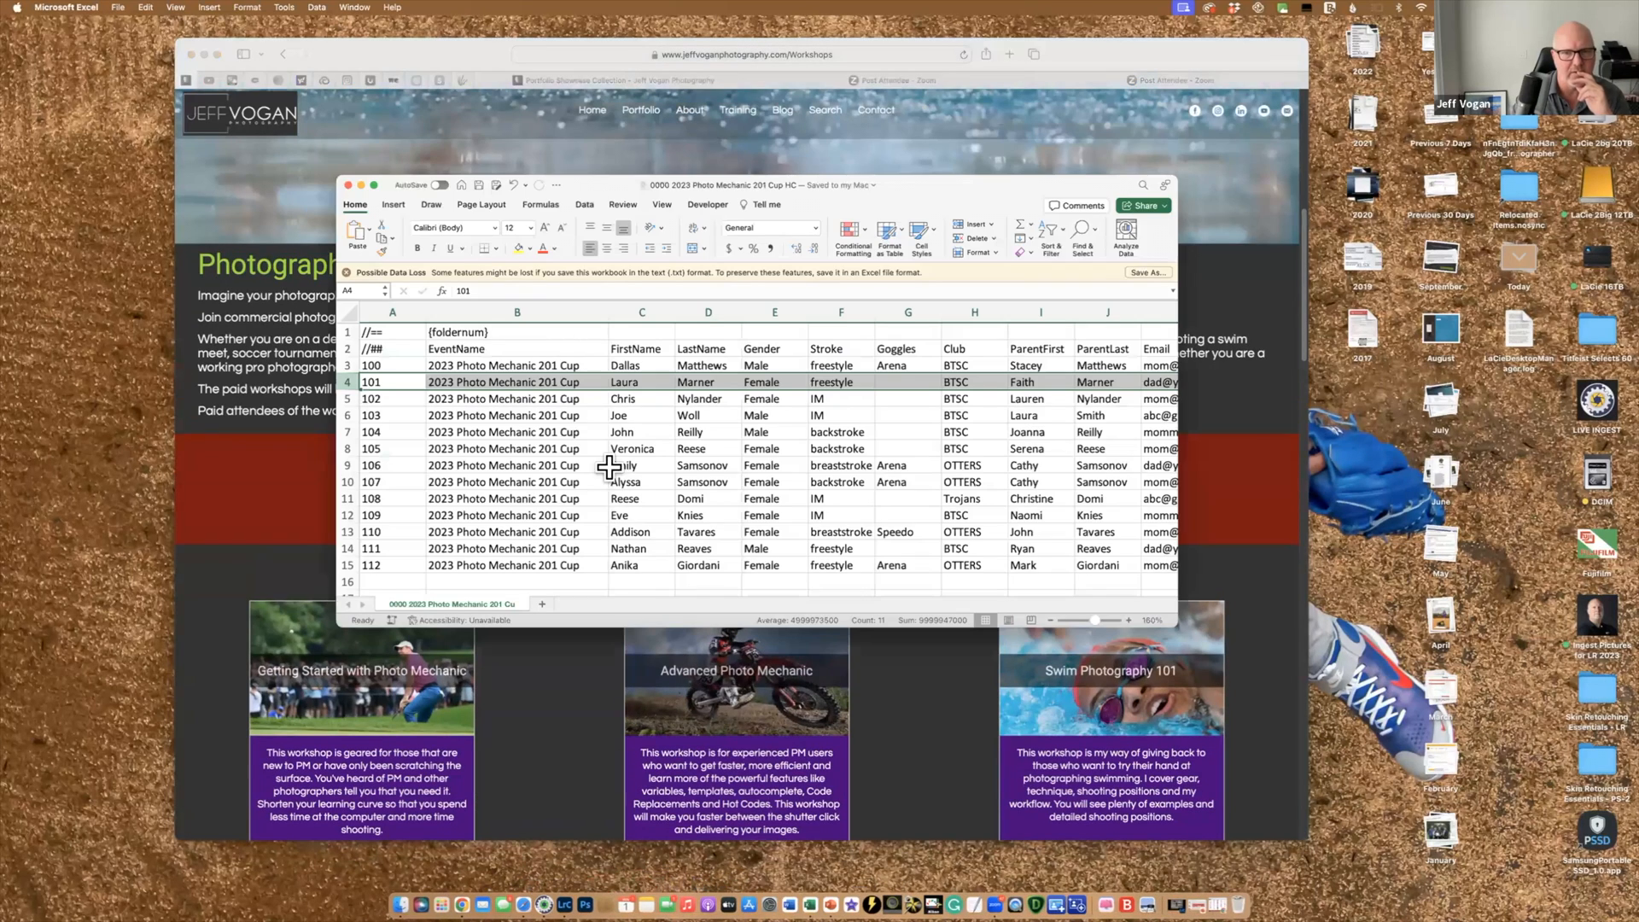
pyautogui.click(118, 7)
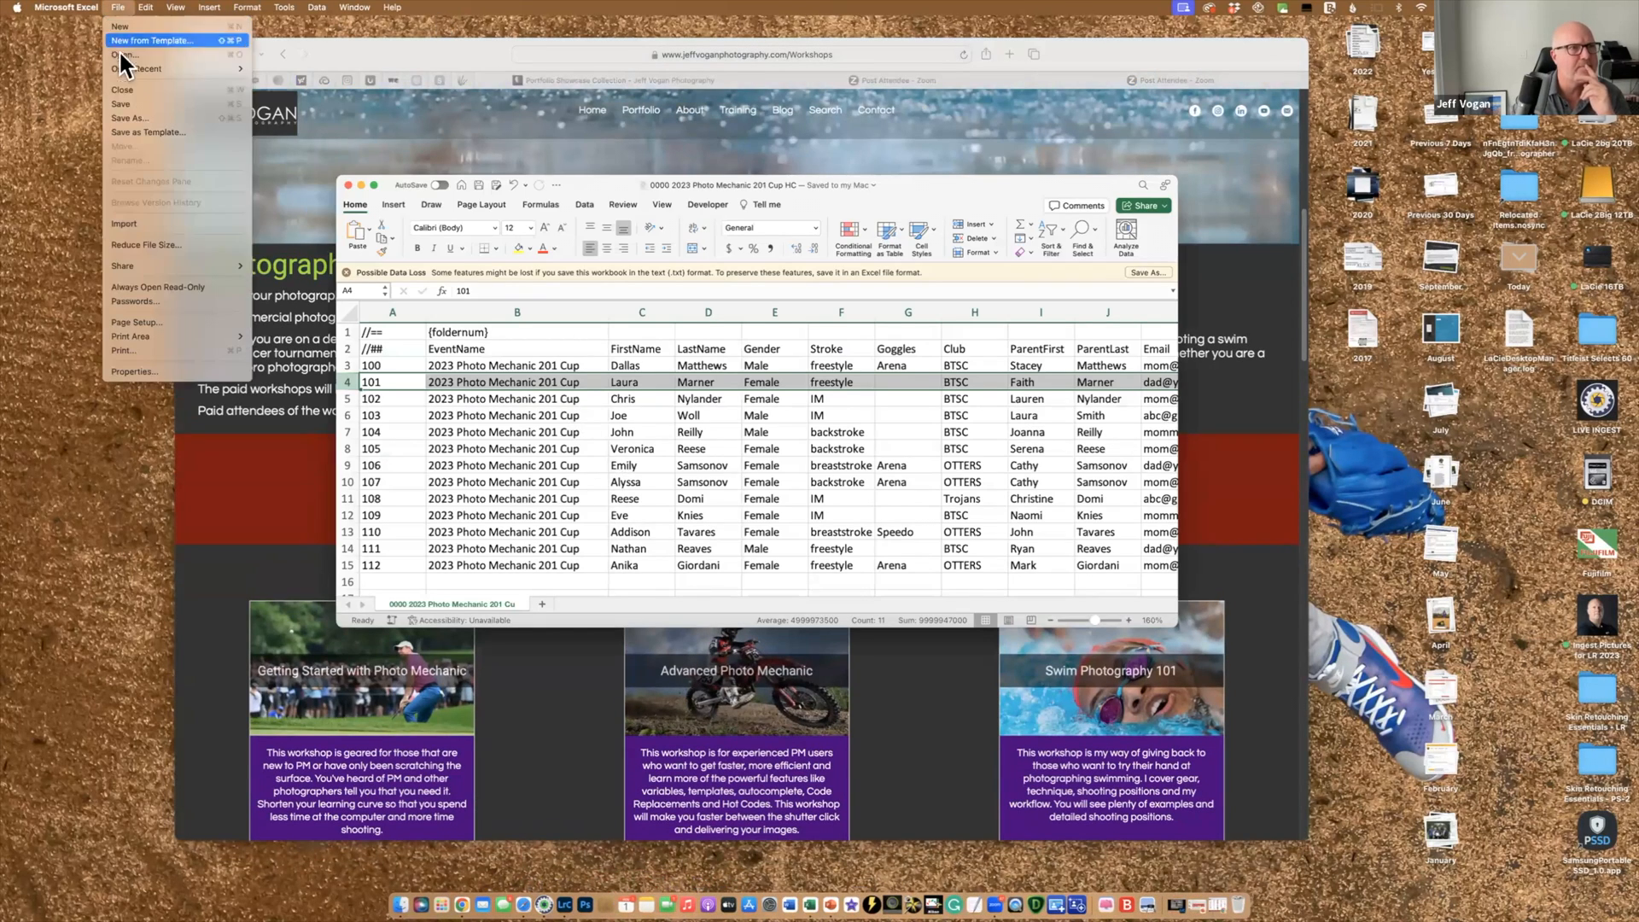
pyautogui.moveTo(125, 70)
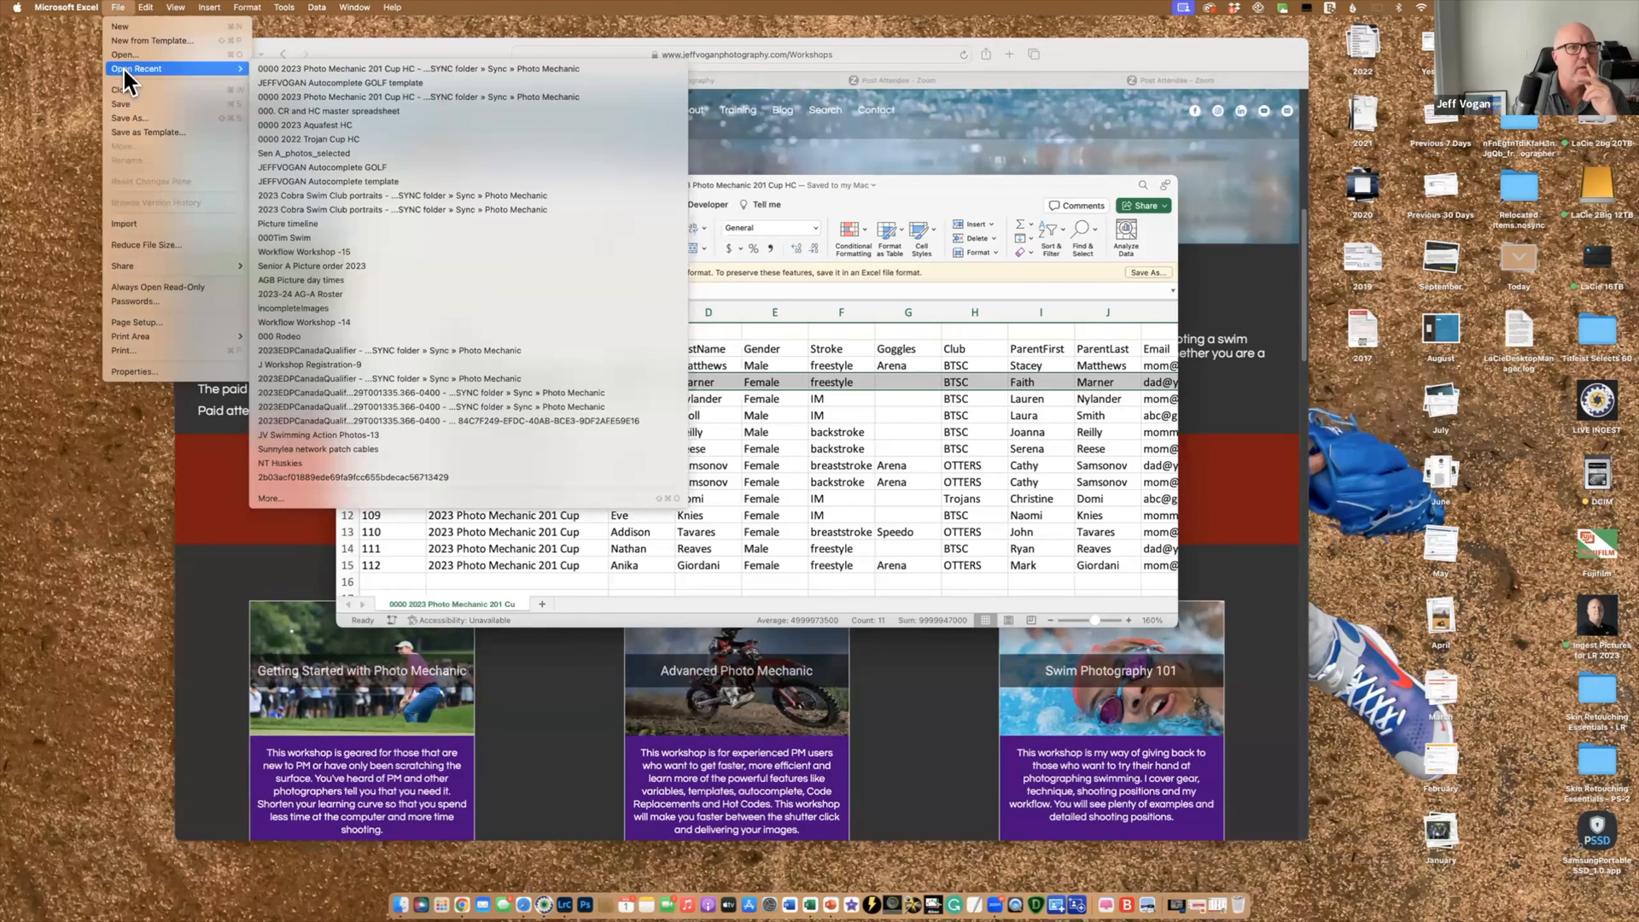
pyautogui.click(300, 110)
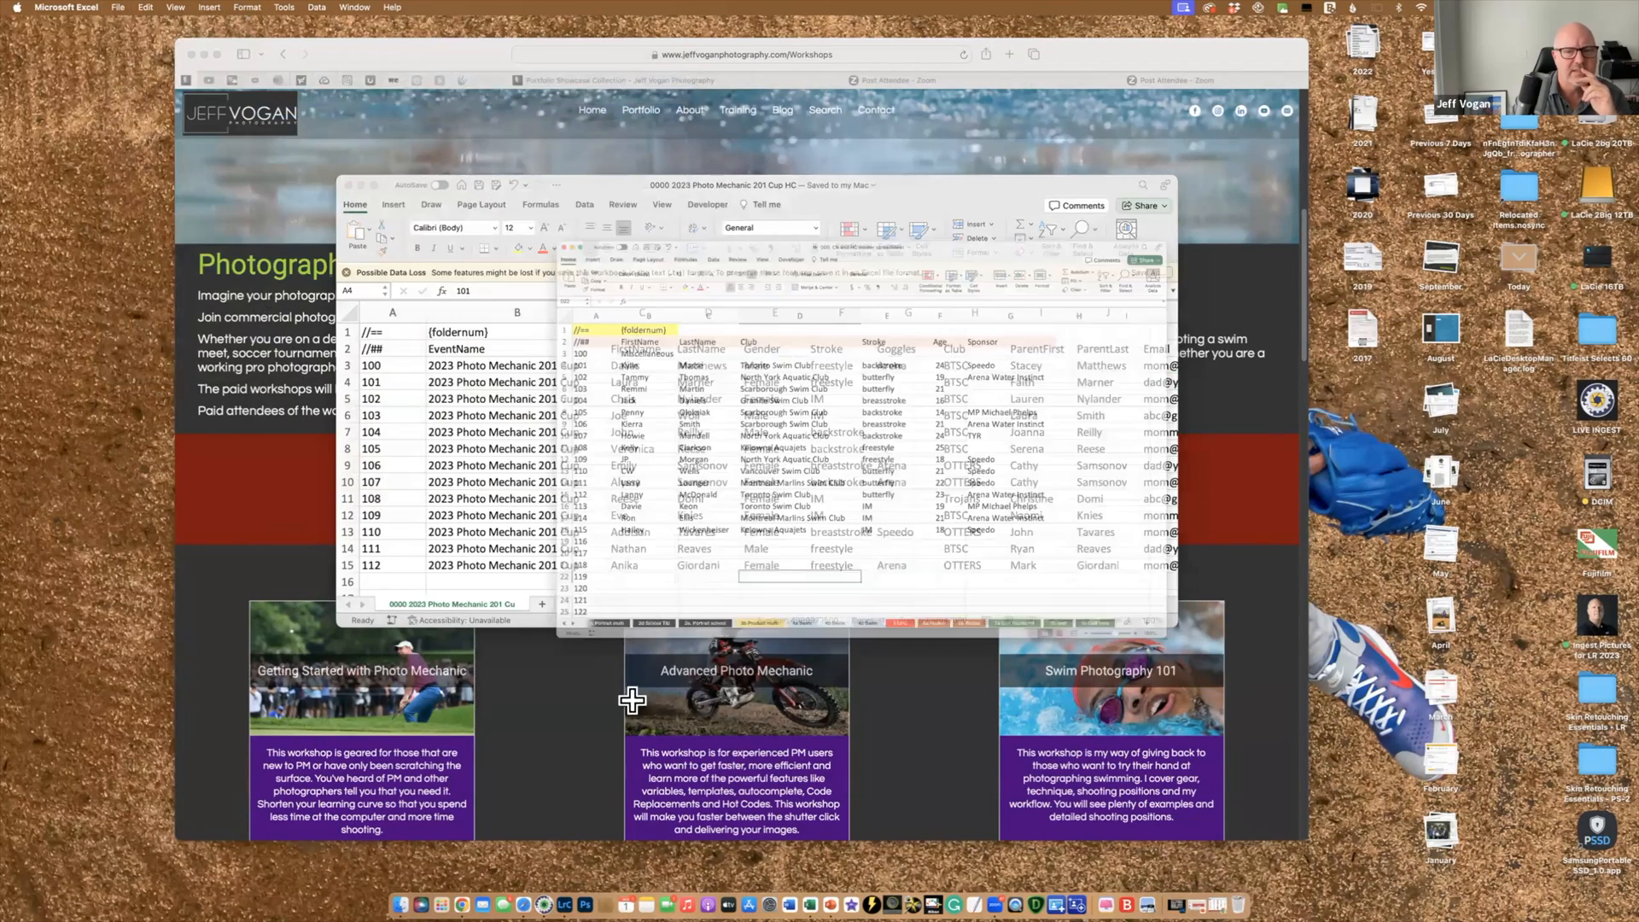
# Bring the master spreadsheet's first sheet tabs, starting with 1a Roster, into view
pyautogui.click(388, 726)
pyautogui.click(388, 726)
pyautogui.click(388, 725)
pyautogui.click(387, 726)
pyautogui.click(387, 726)
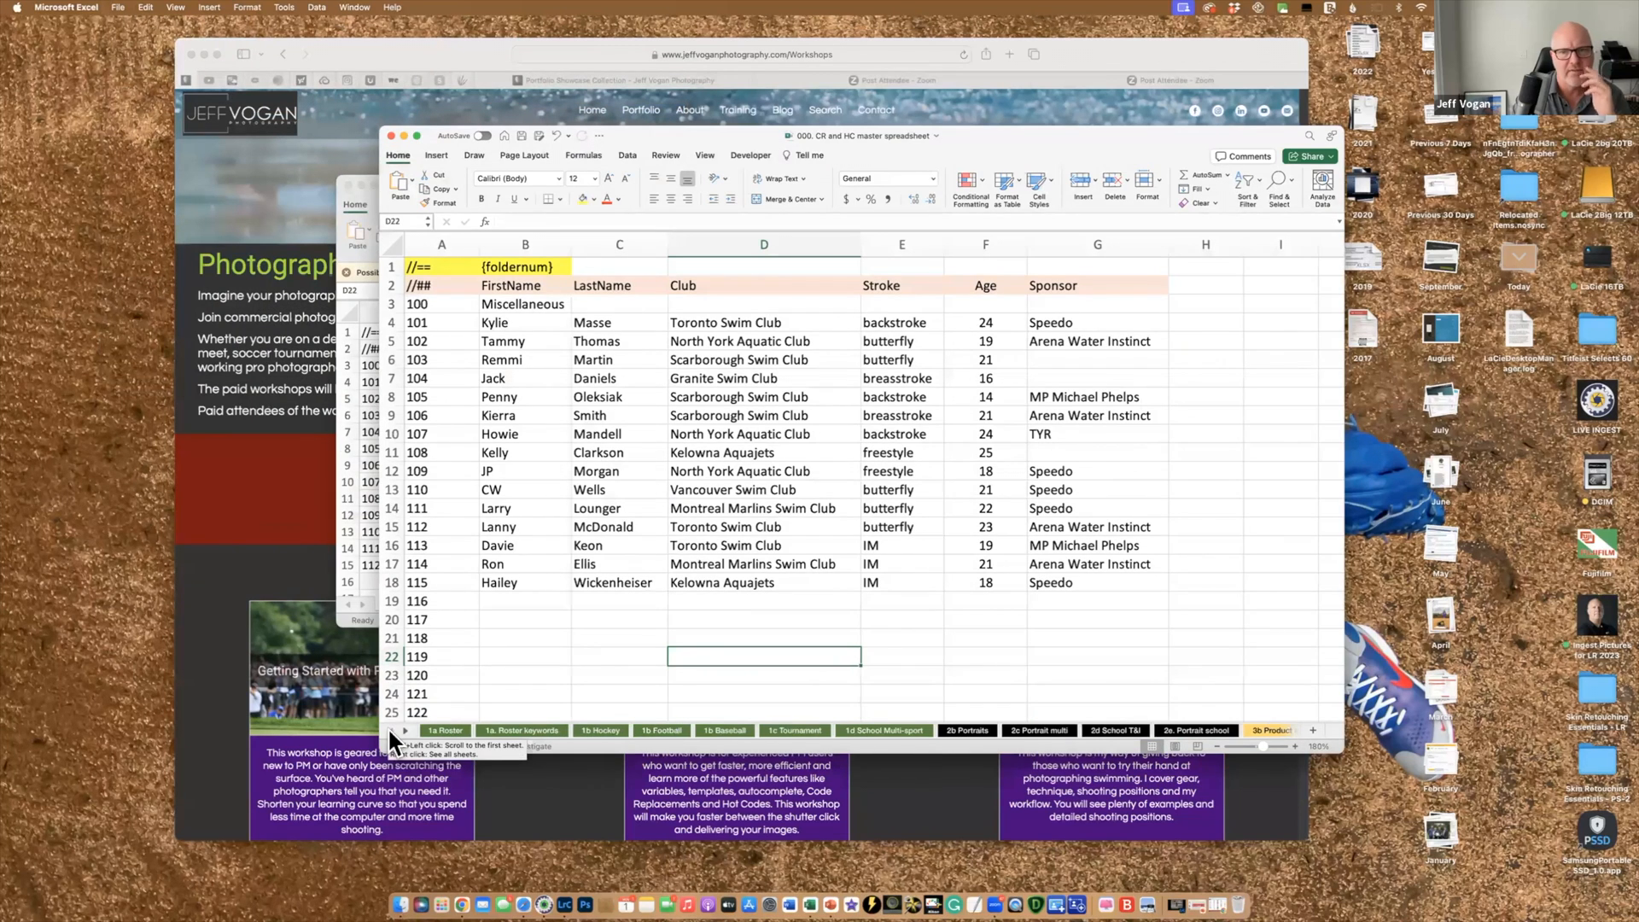
# Show the 1a Roster sheet and then the 1a. Roster keywords sheet, highlighting its number-and-name entries in A4 and A11
pyautogui.click(443, 729)
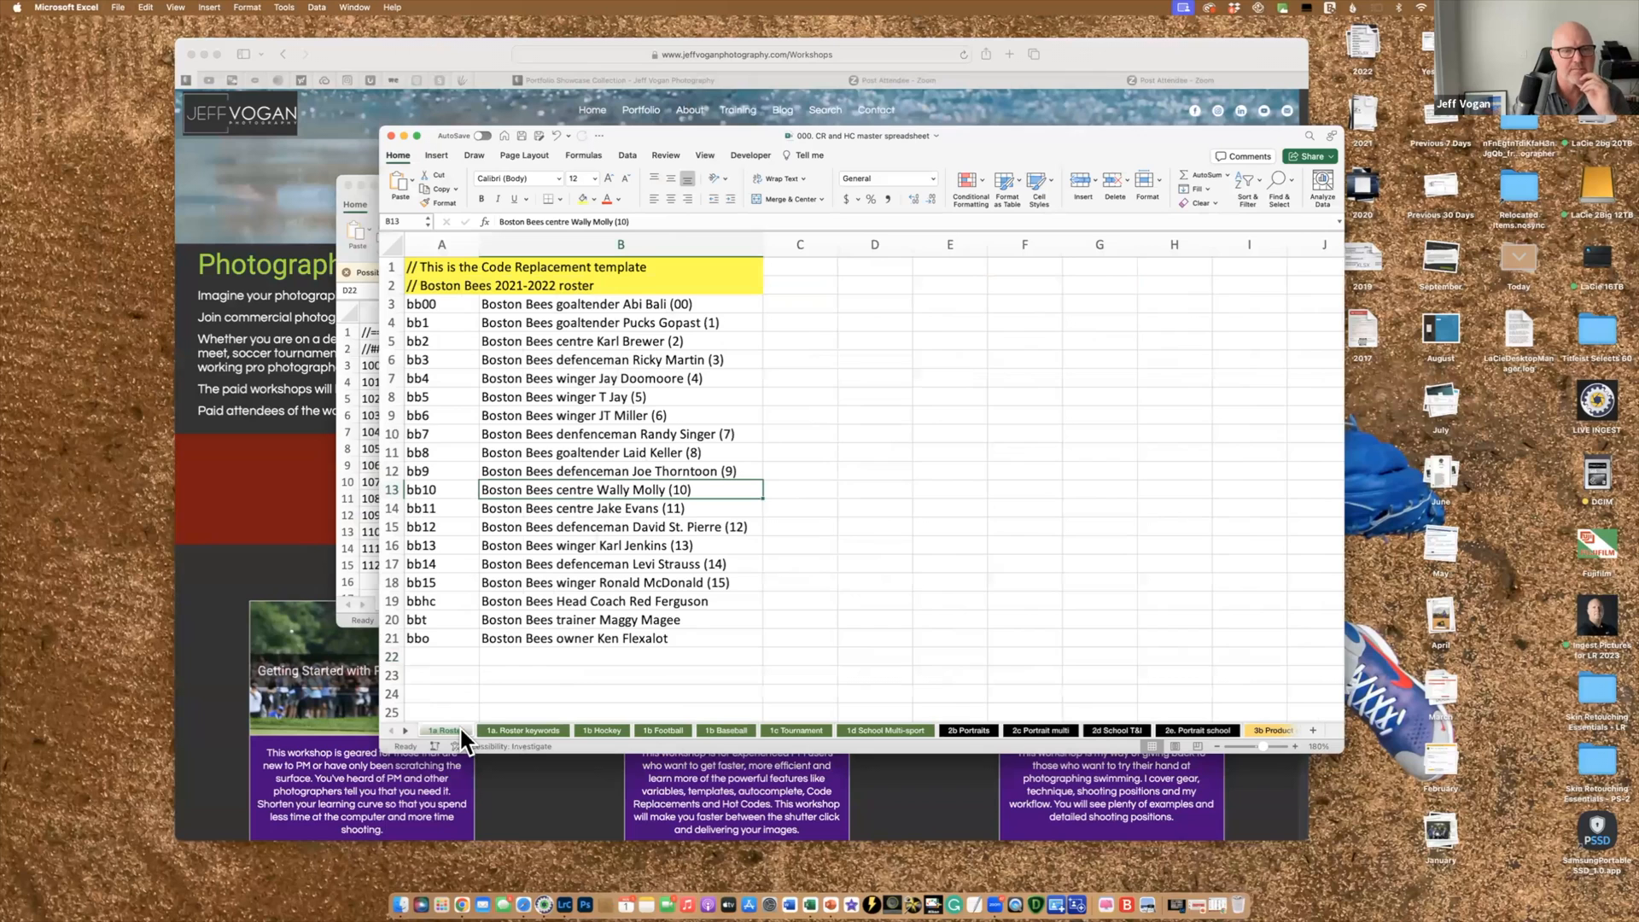
pyautogui.click(518, 730)
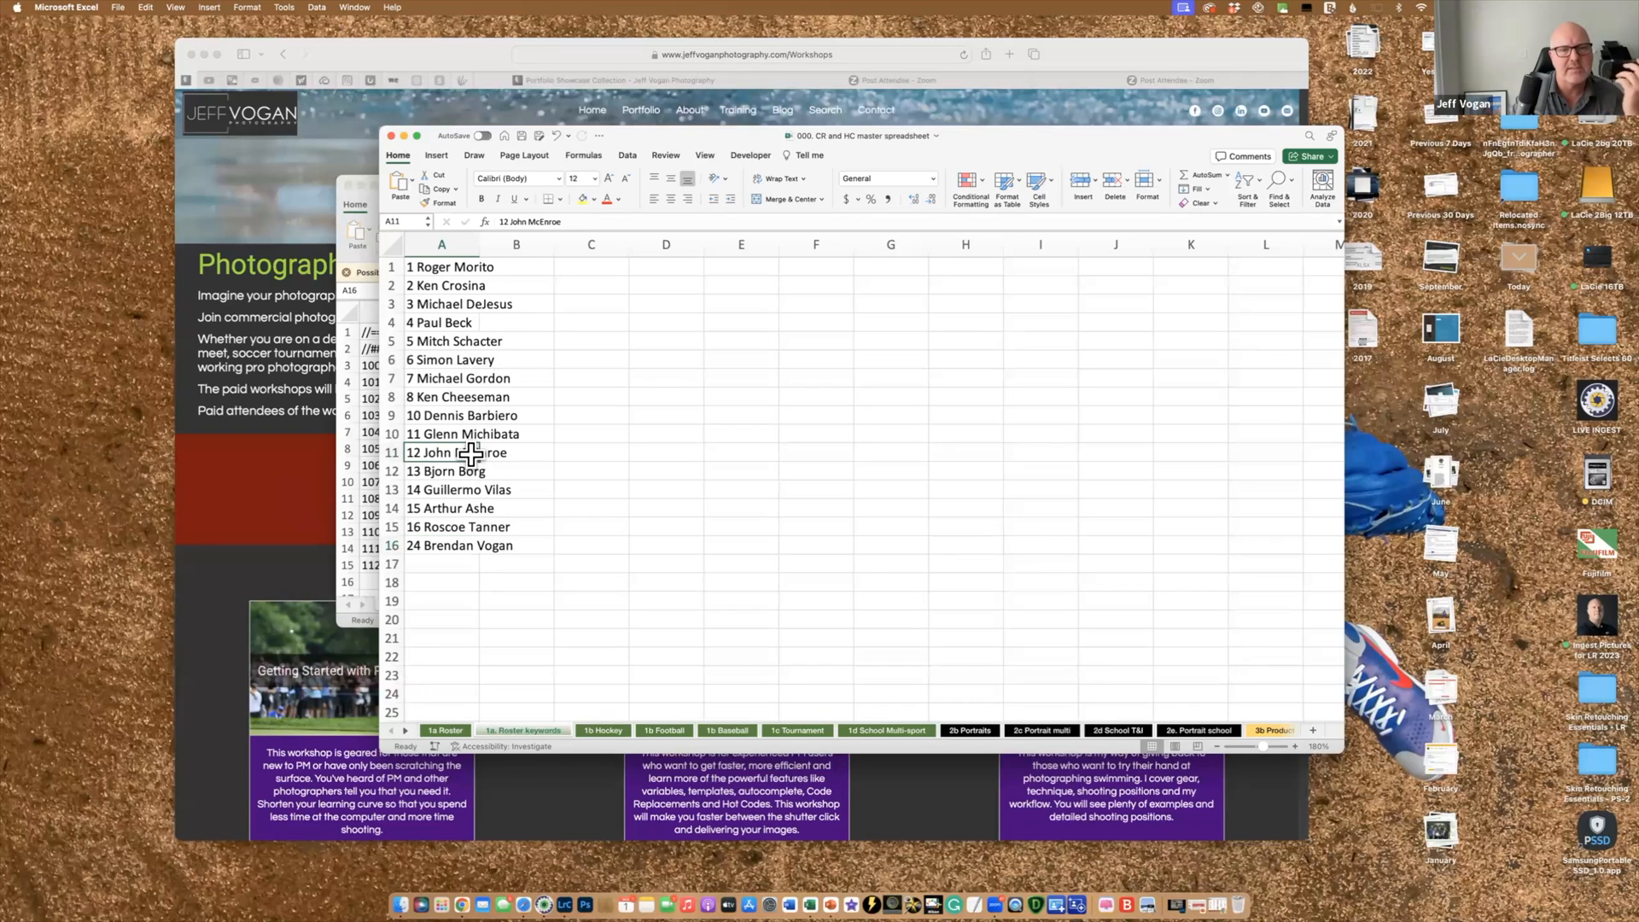
pyautogui.click(444, 323)
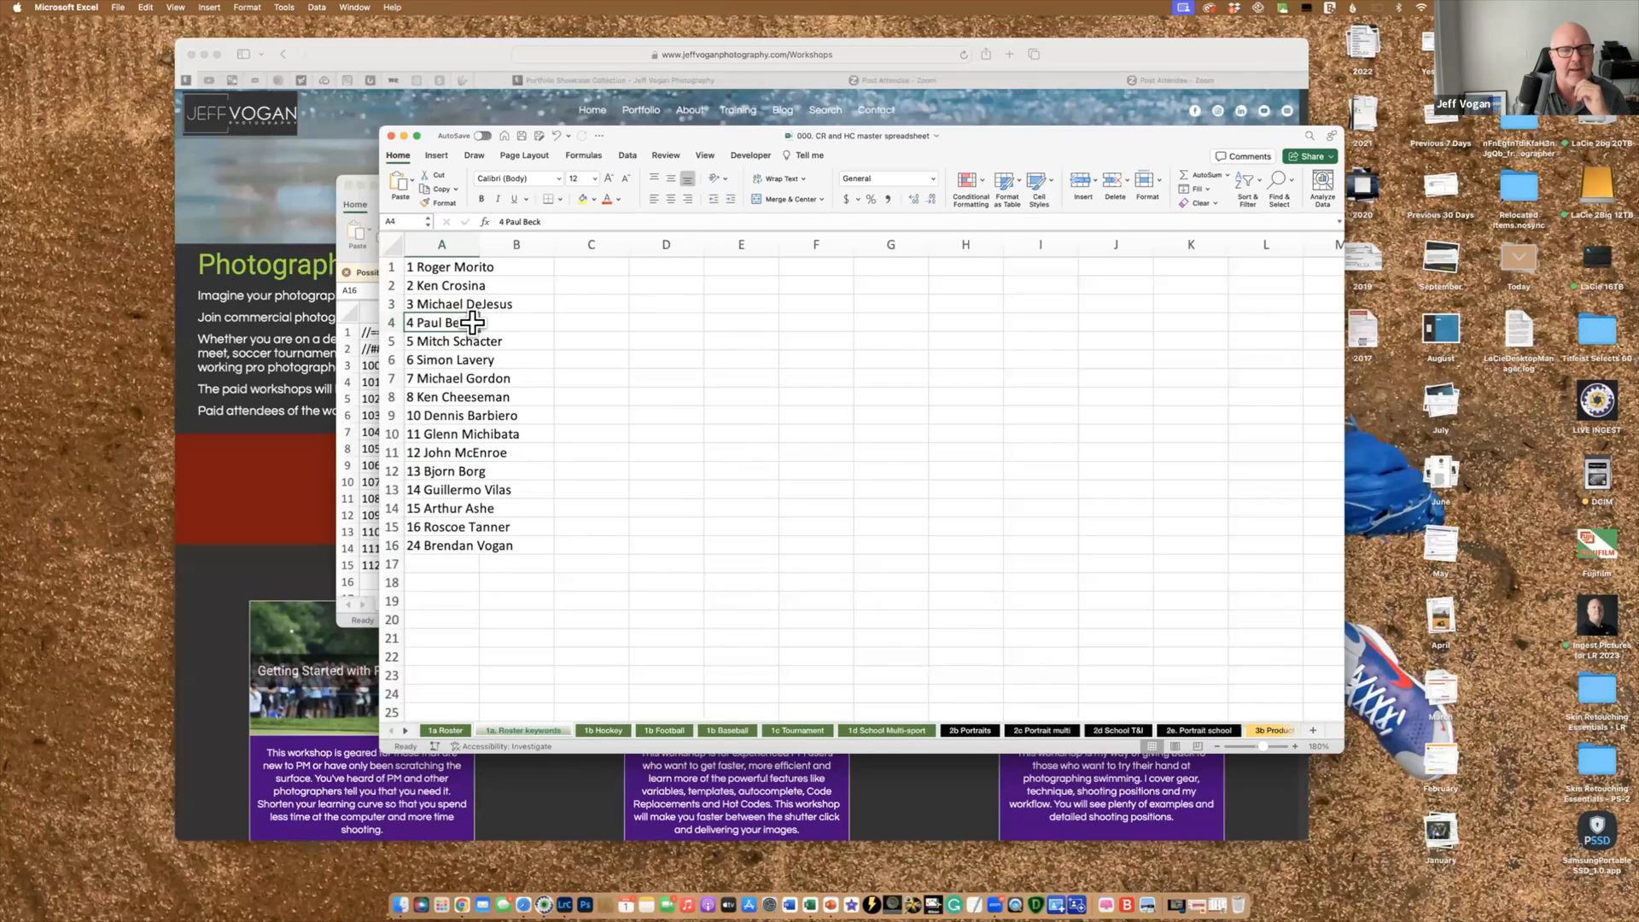
pyautogui.click(460, 453)
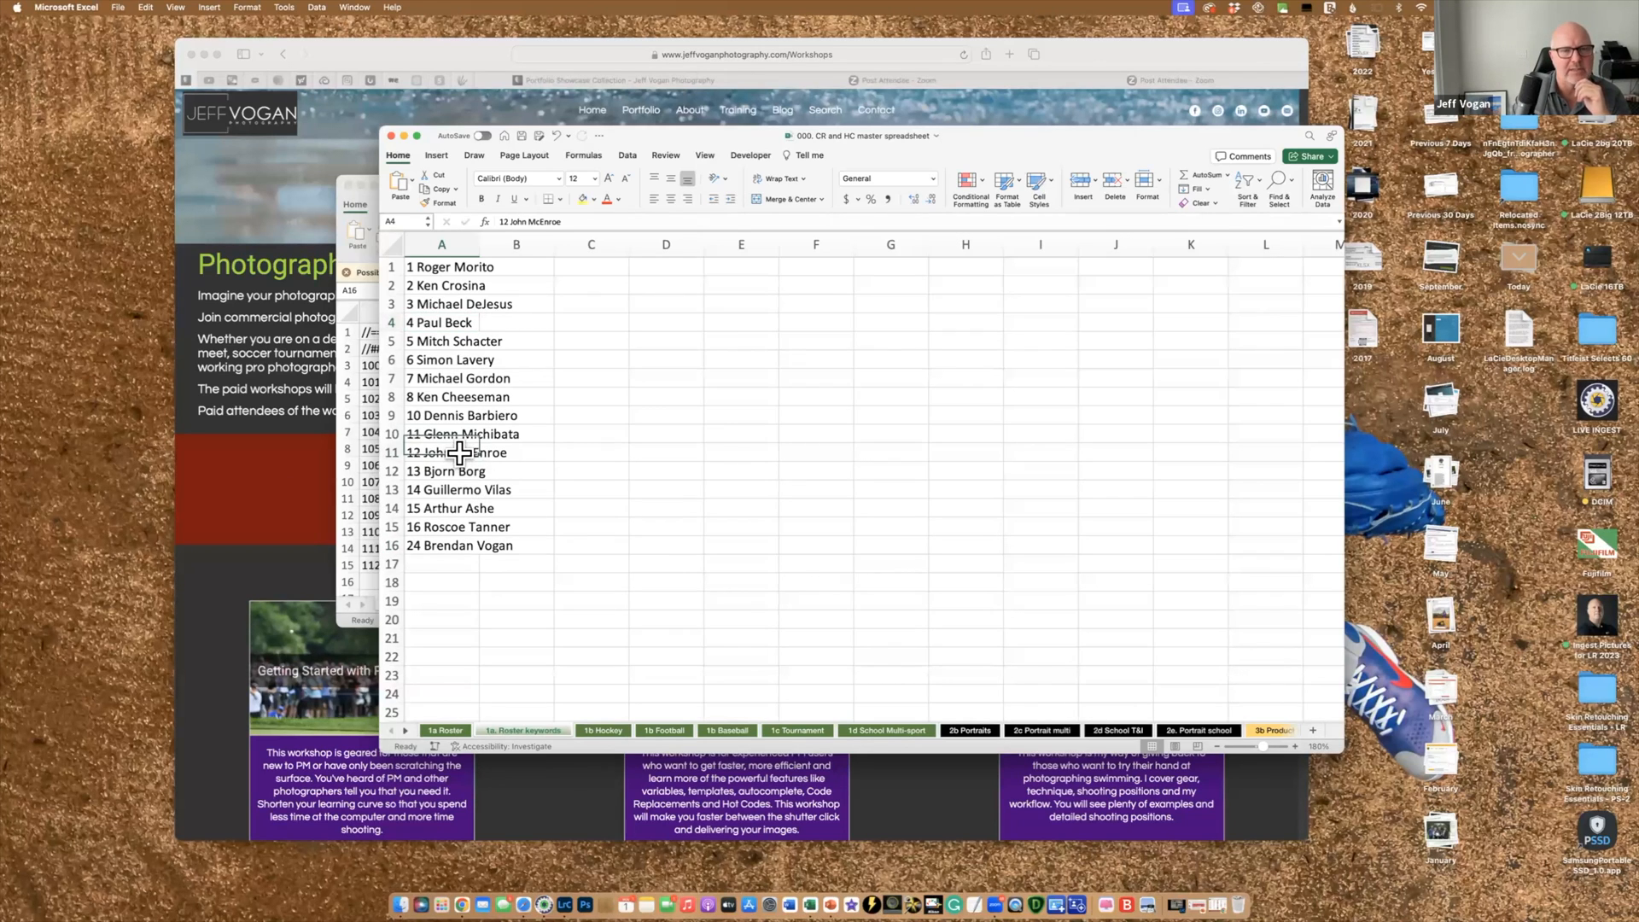
pyautogui.click(462, 323)
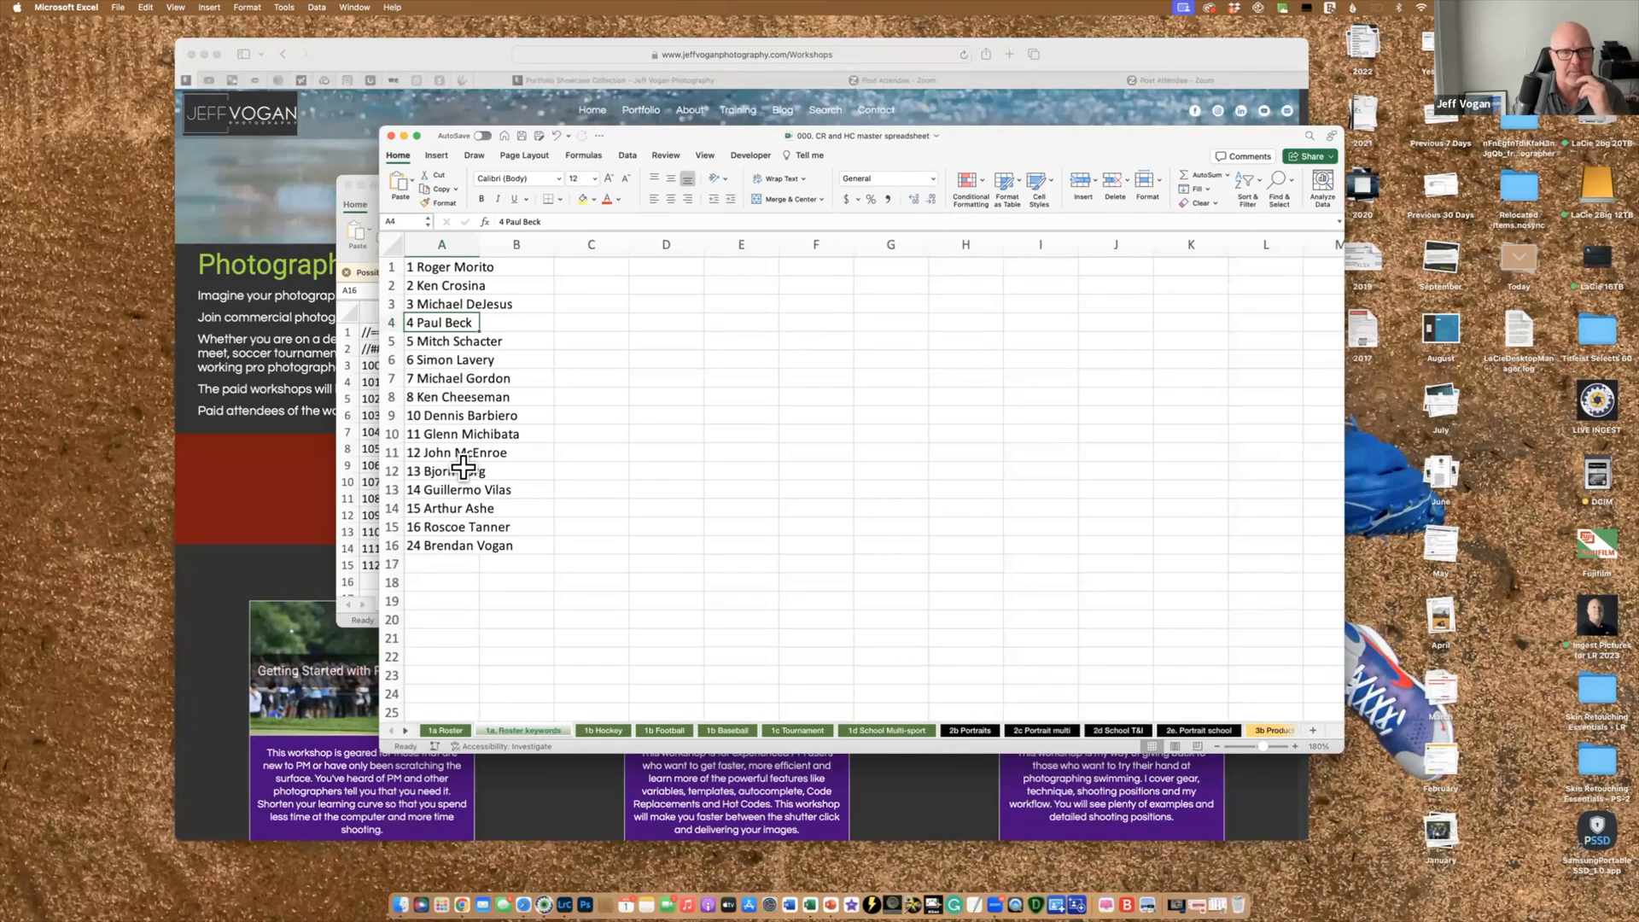
# Switch to Safari, open the photography website's home page and look through its photos and partial client list
pyautogui.click(323, 493)
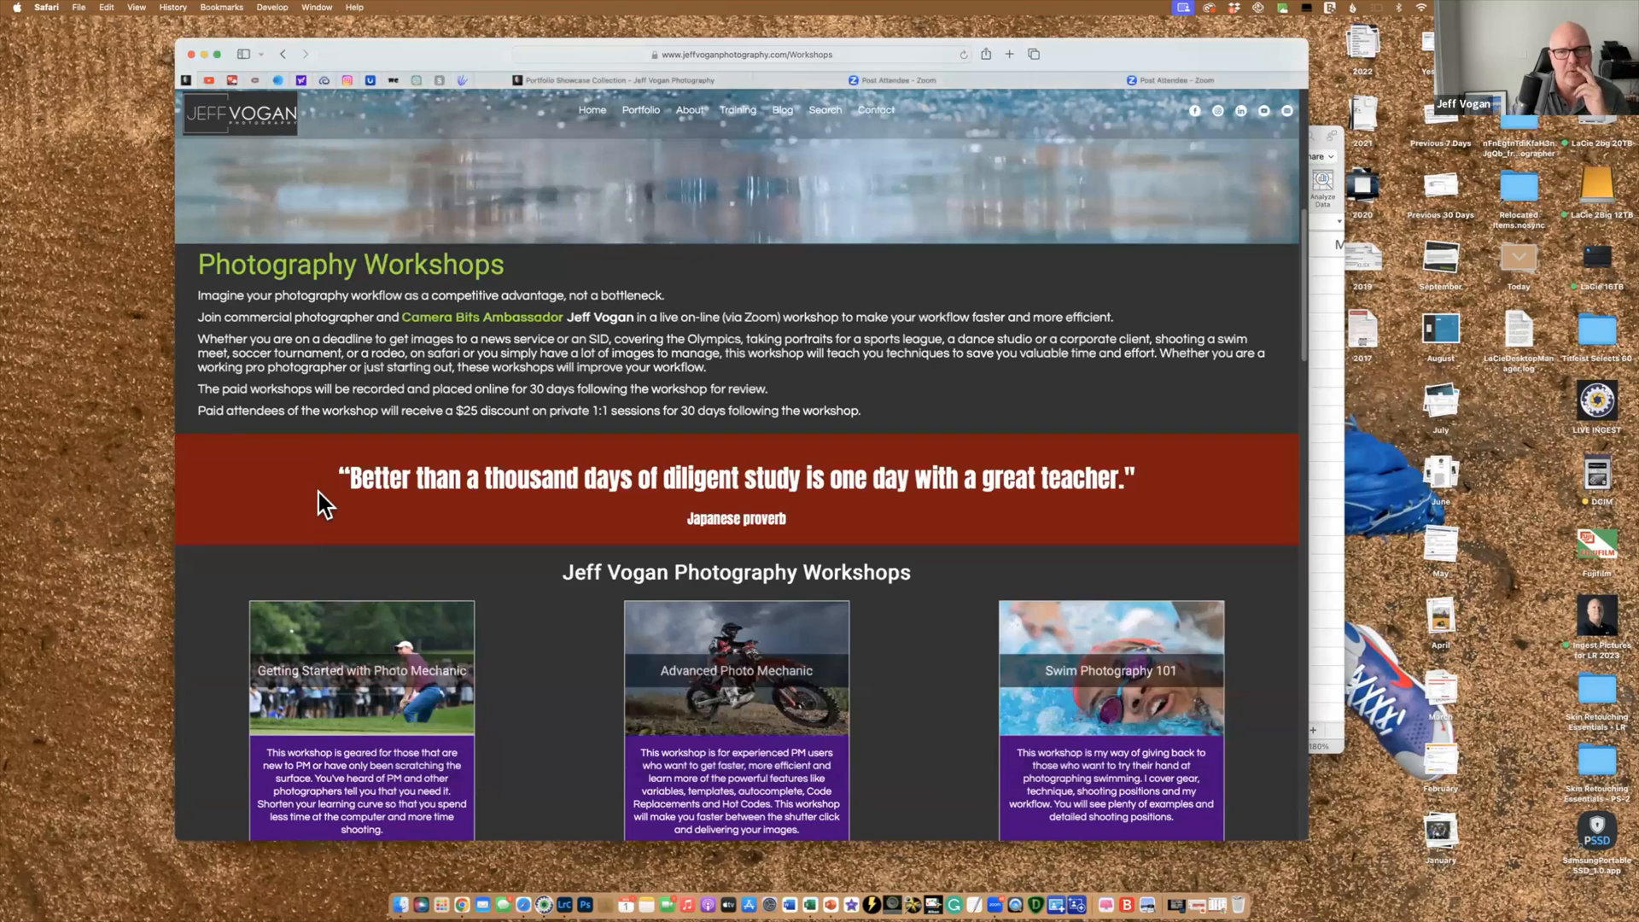
pyautogui.scroll(6, 695, 330)
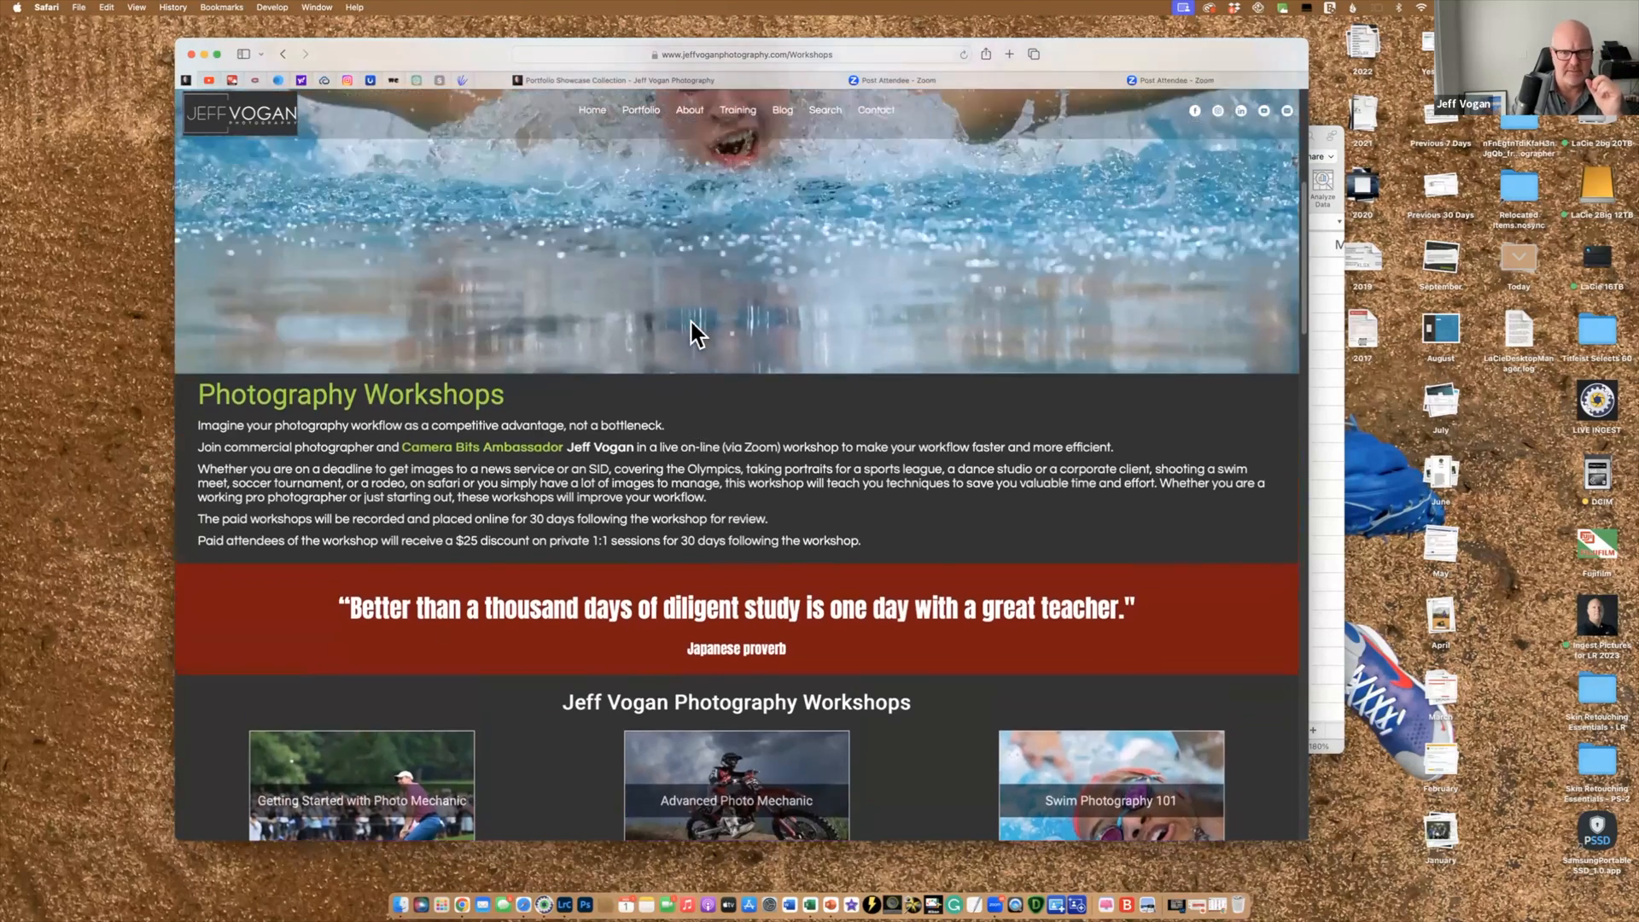
pyautogui.scroll(2, 695, 329)
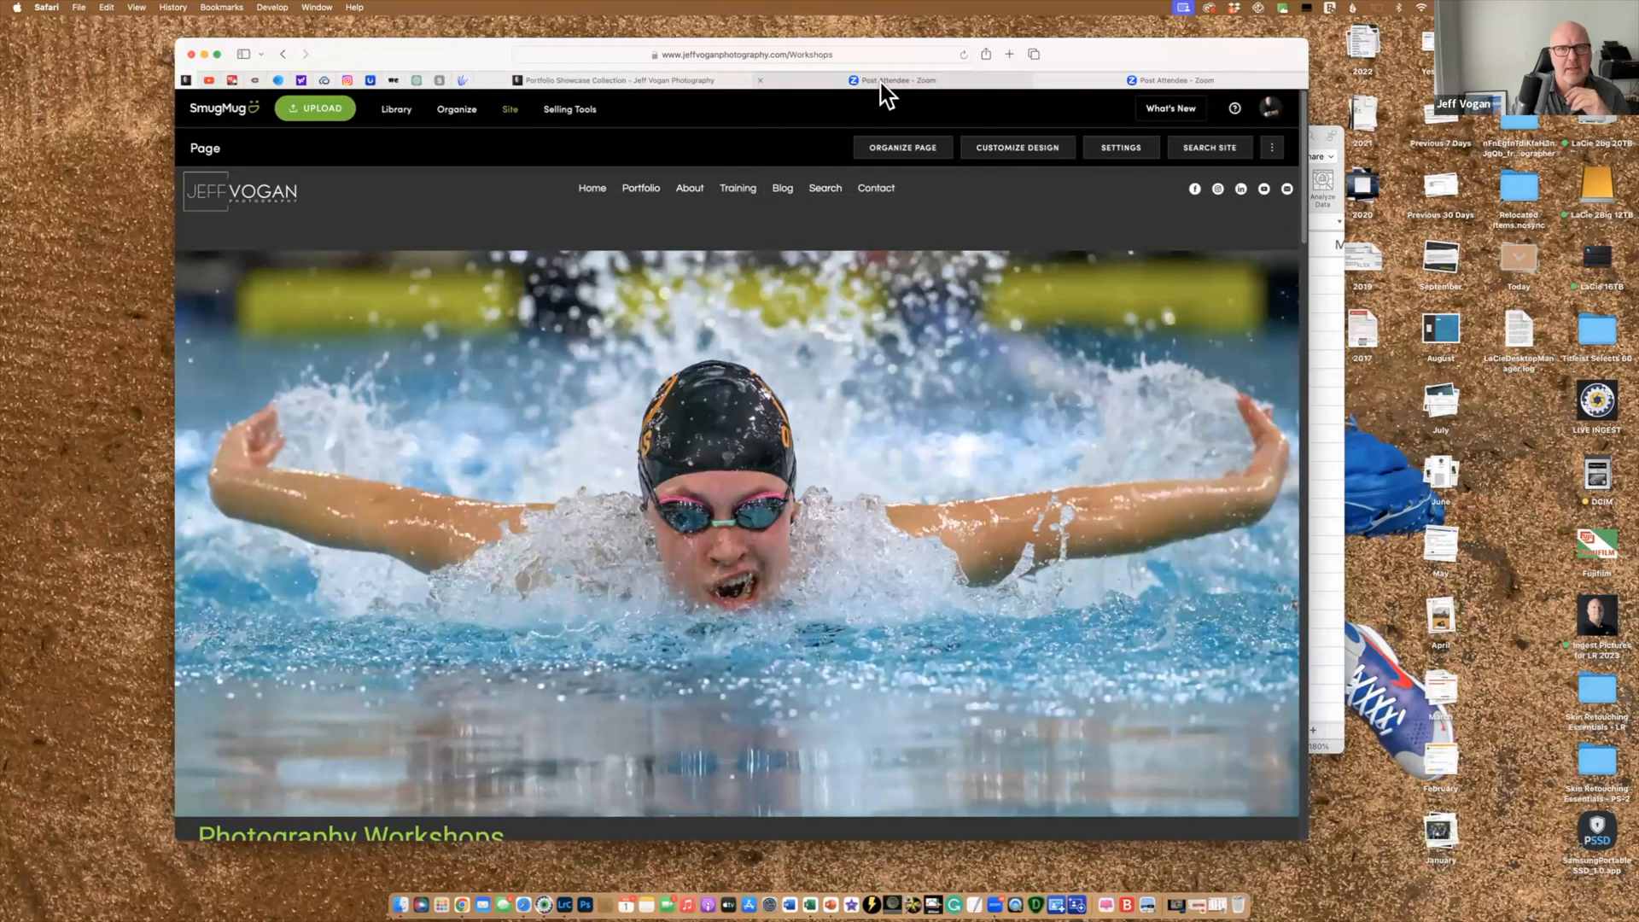
pyautogui.click(591, 189)
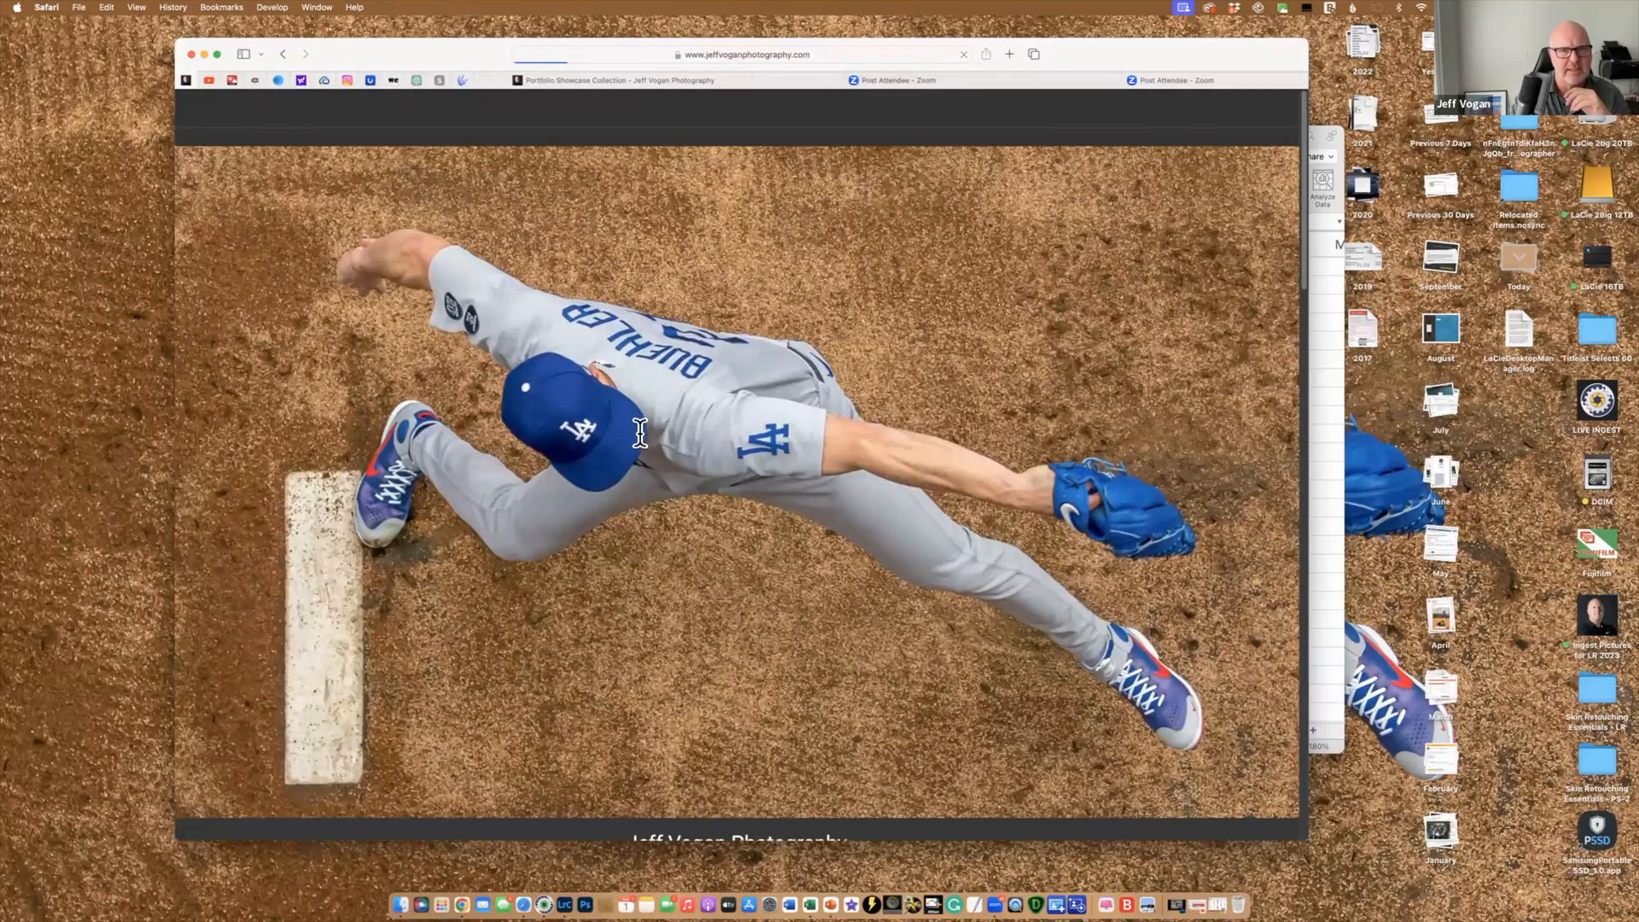
pyautogui.scroll(-15, 768, 443)
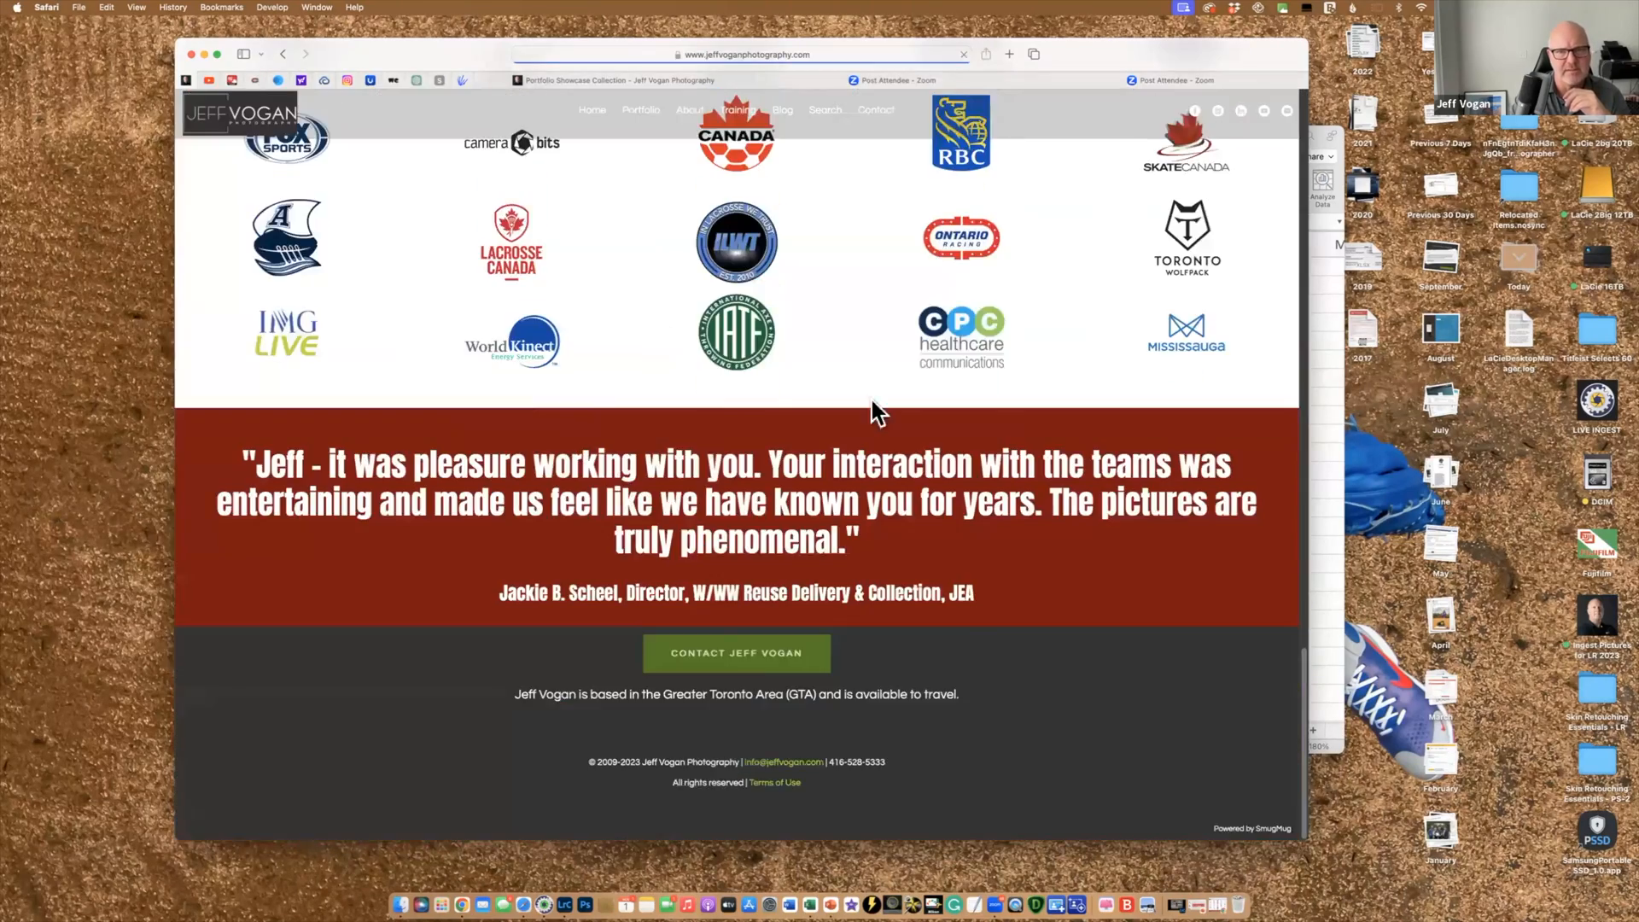
pyautogui.scroll(9, 794, 457)
pyautogui.scroll(-4, 666, 444)
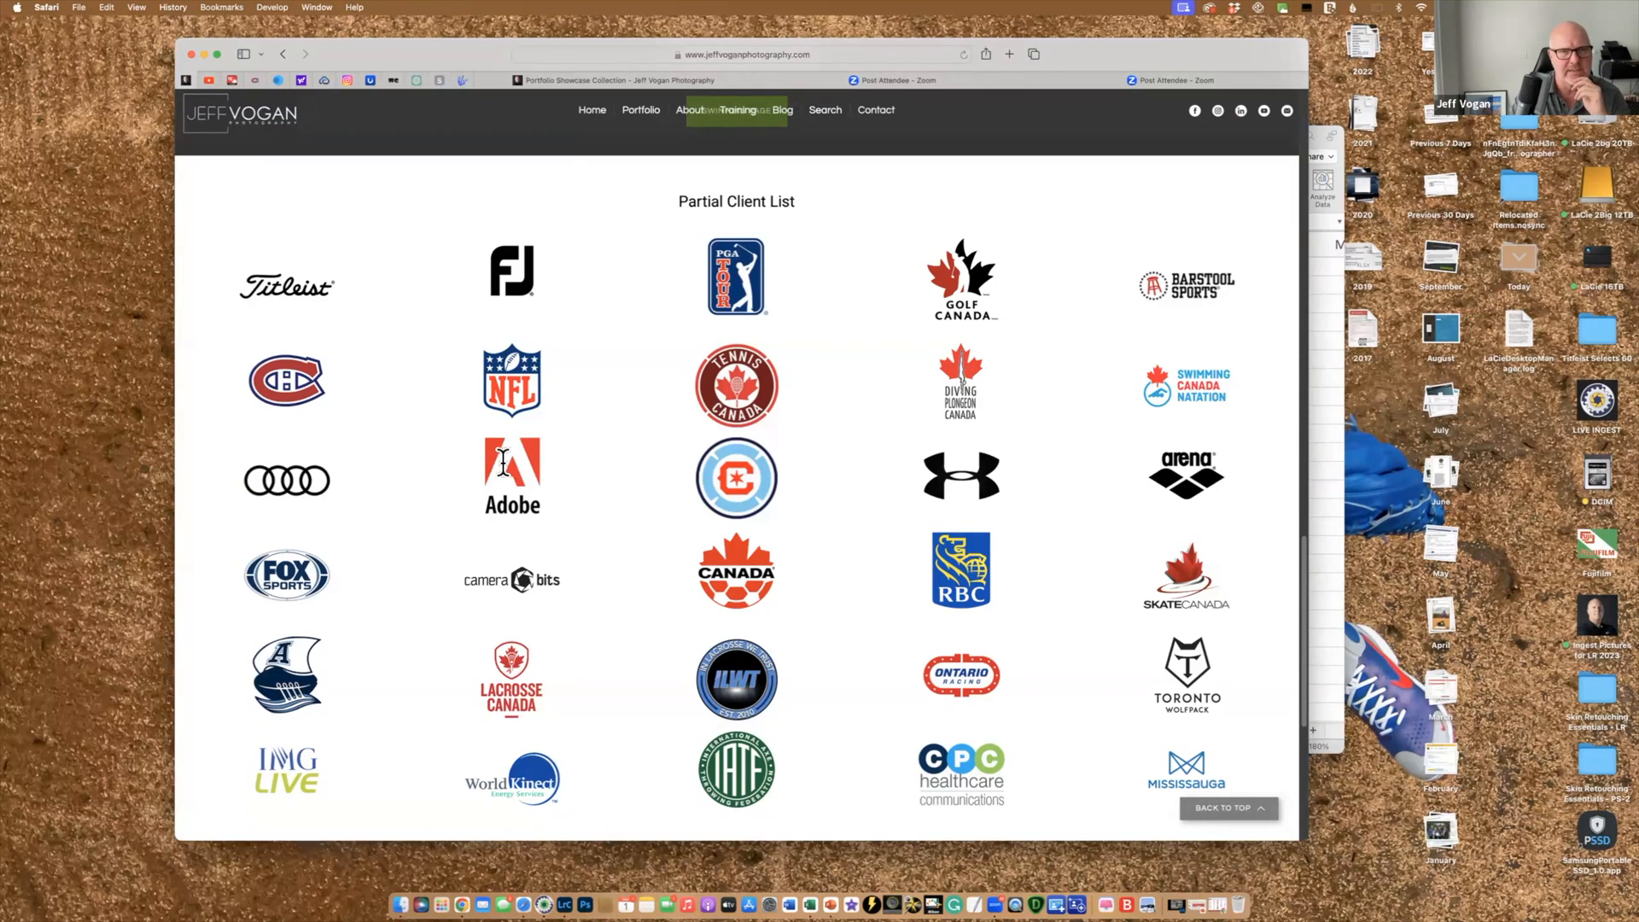
pyautogui.scroll(10, 708, 427)
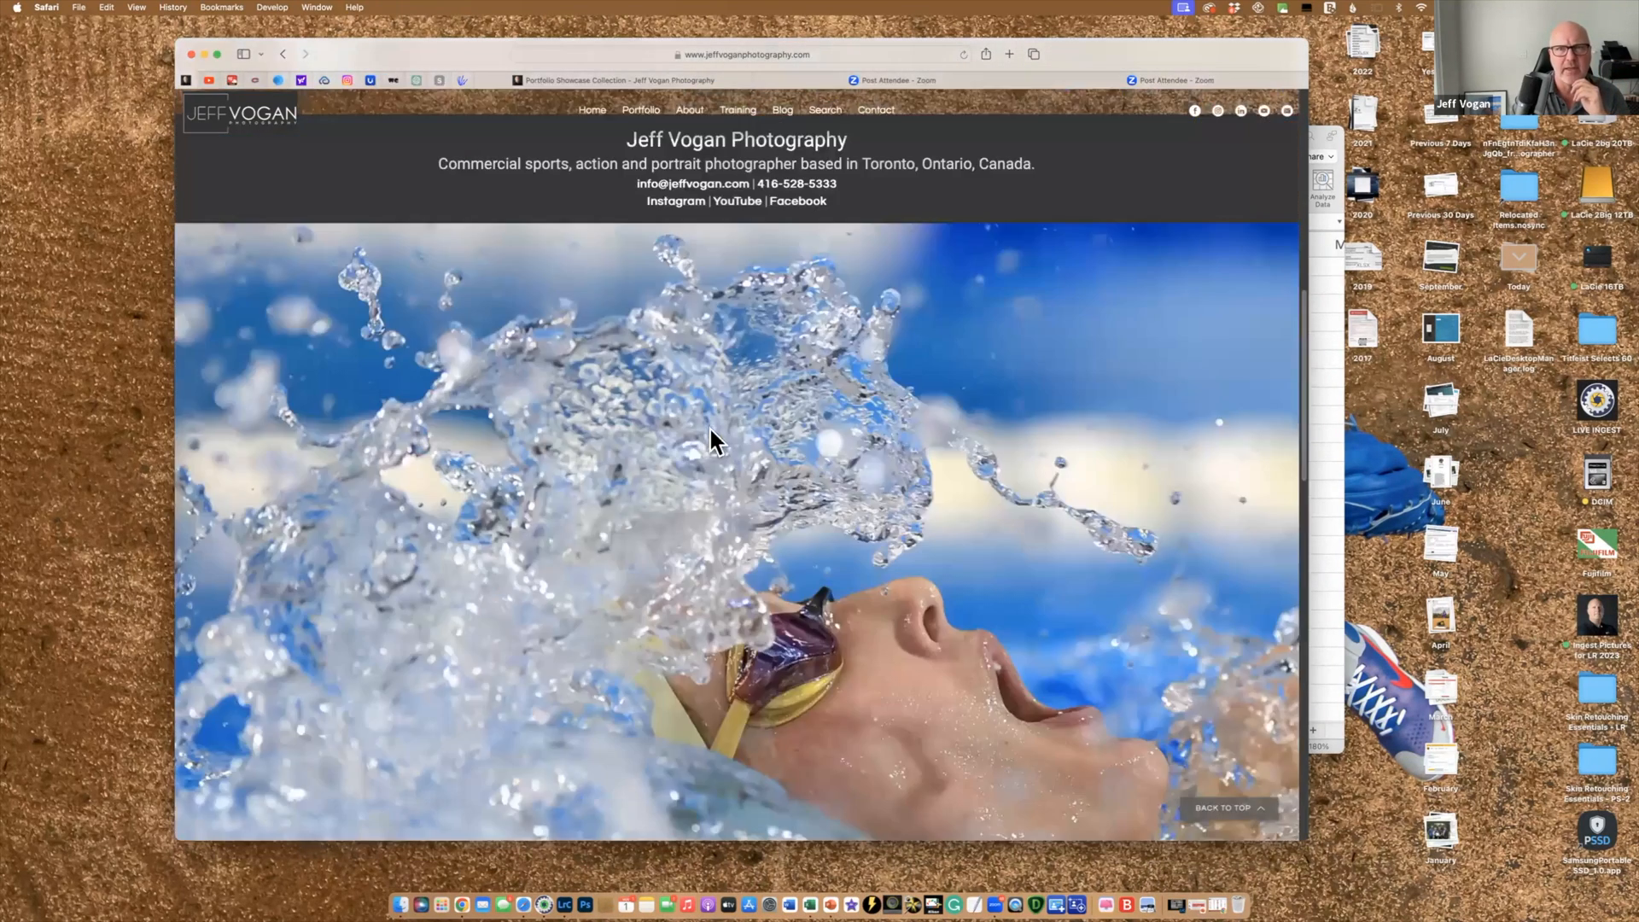
pyautogui.scroll(5, 716, 427)
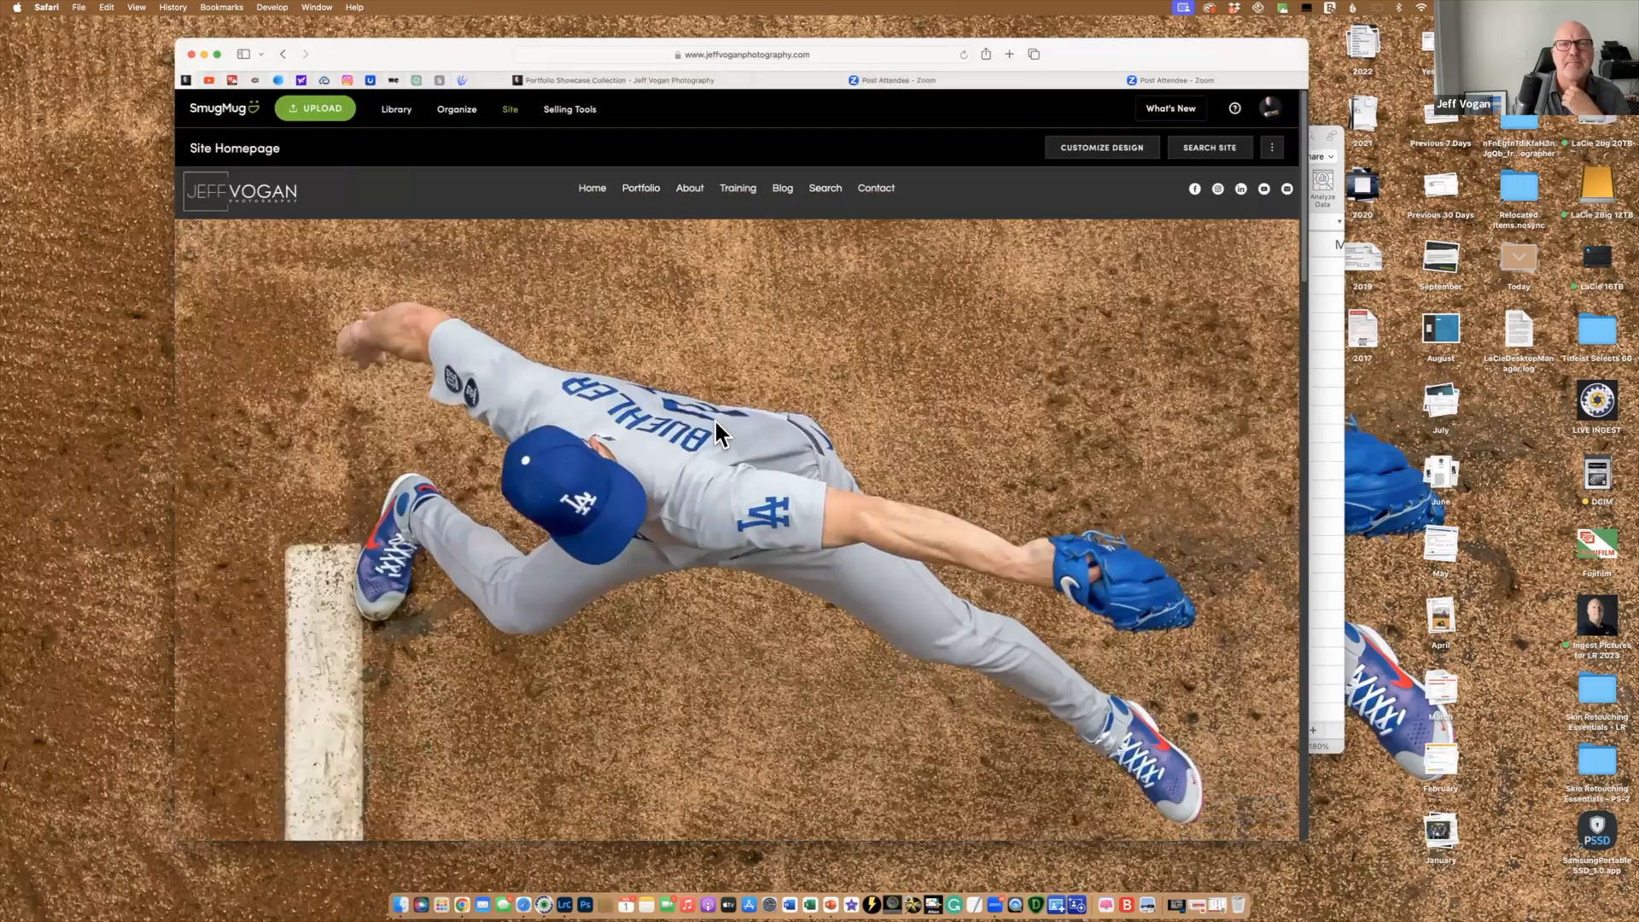
# Switch to Photo Mechanic, collapse the 2023 Photo Mechanic 201 Cup folder, and return to the master spreadsheet in Excel
pyautogui.click(546, 901)
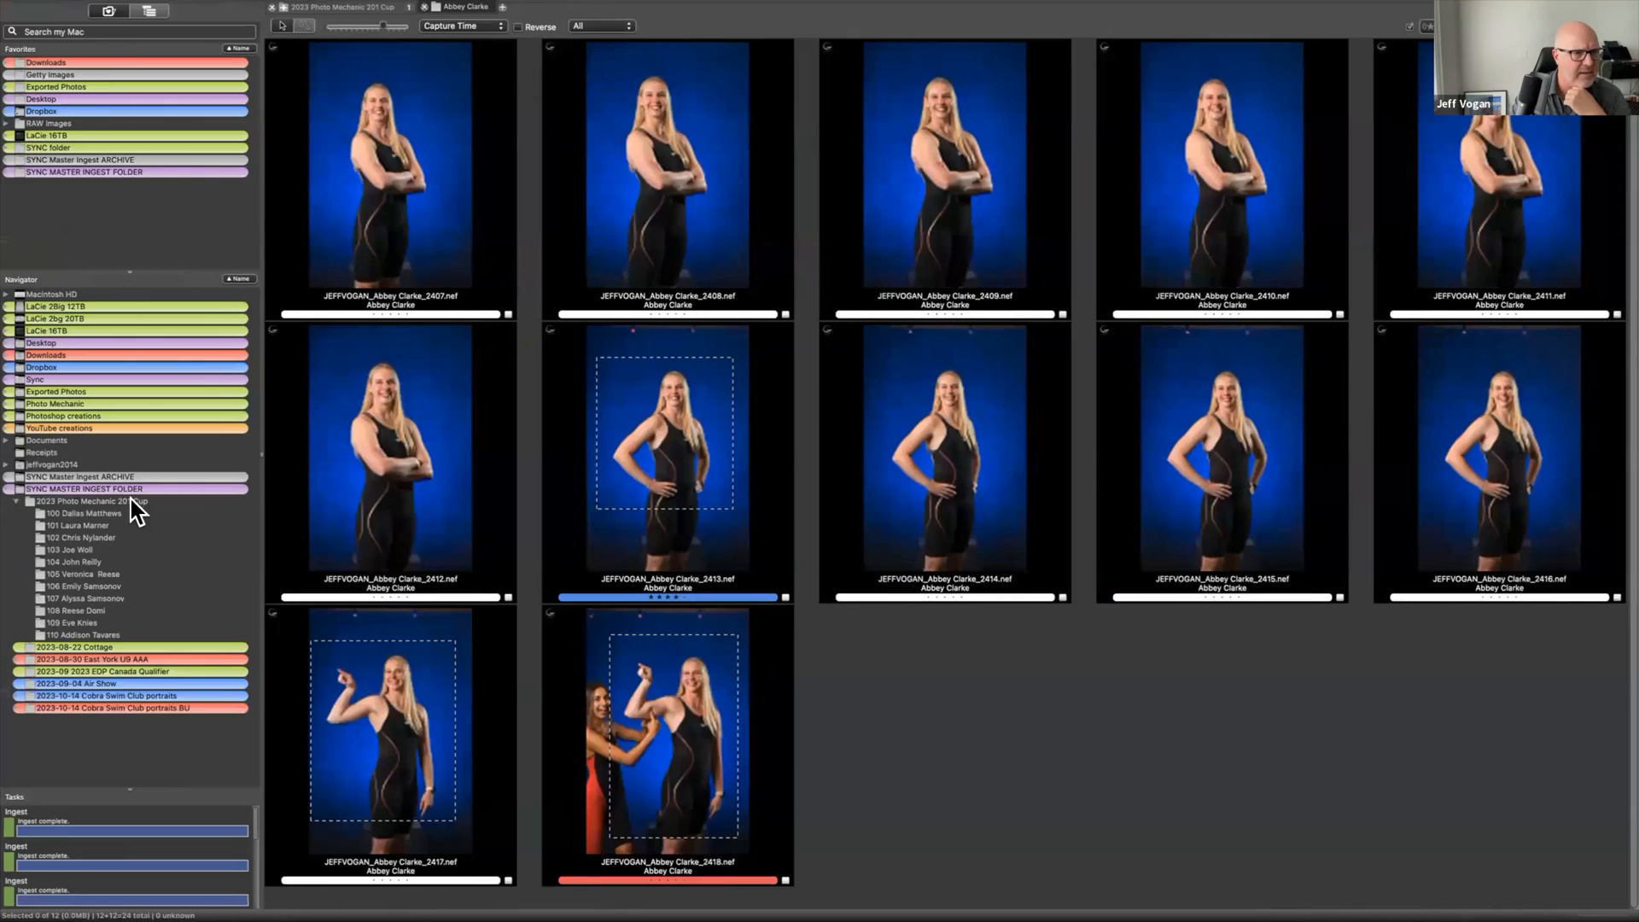
pyautogui.doubleClick(131, 501)
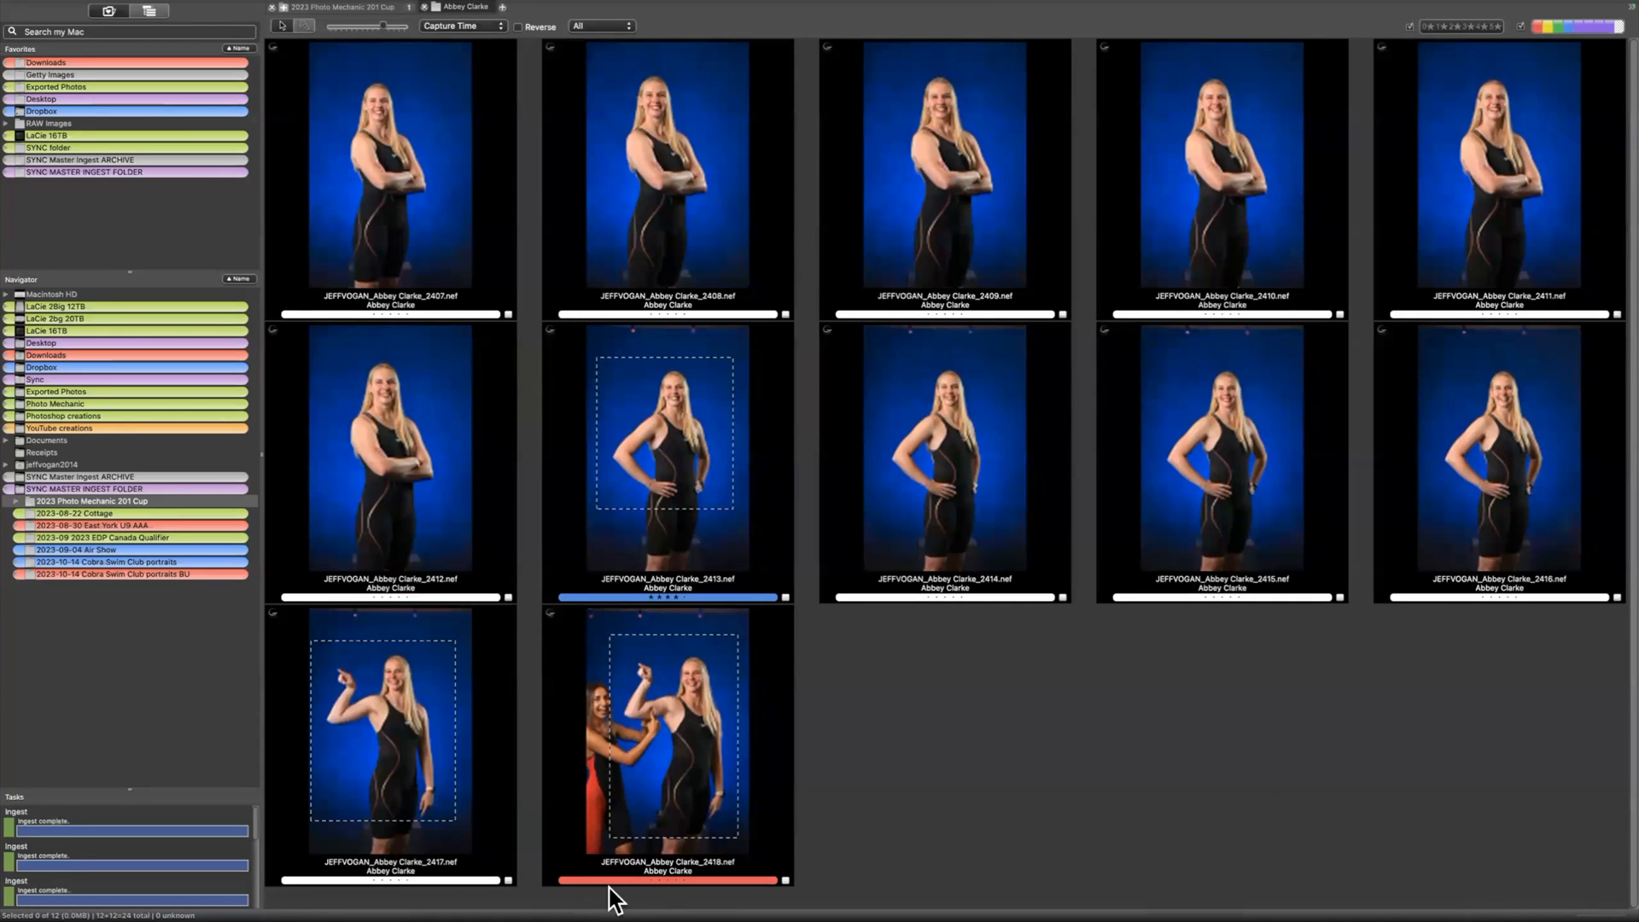
pyautogui.moveTo(647, 900)
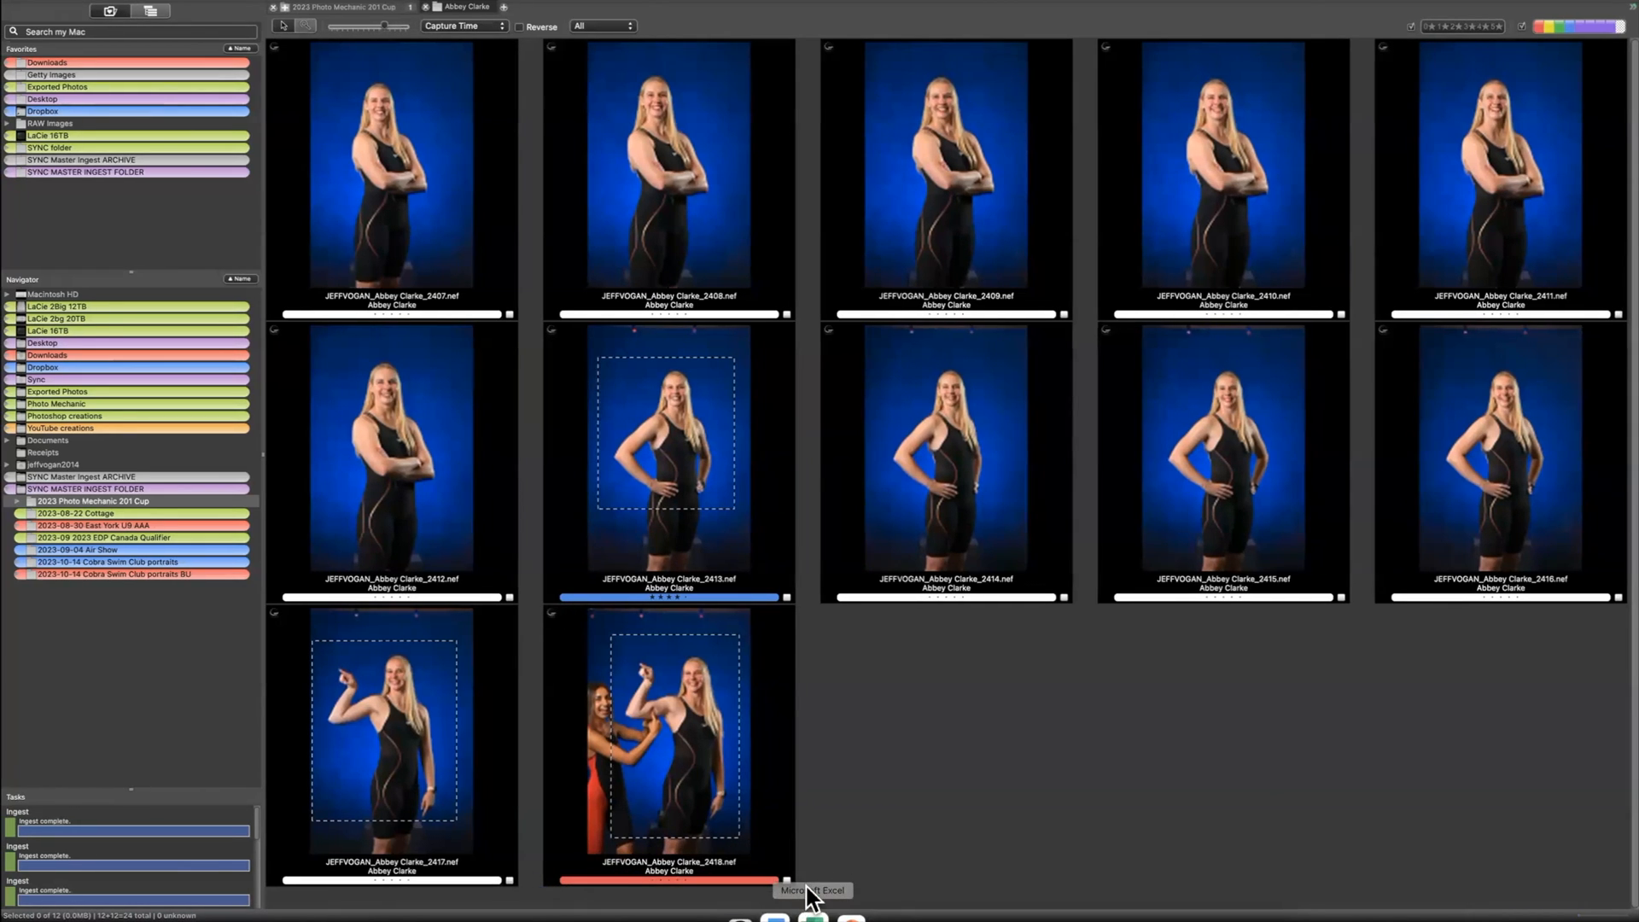
pyautogui.click(809, 895)
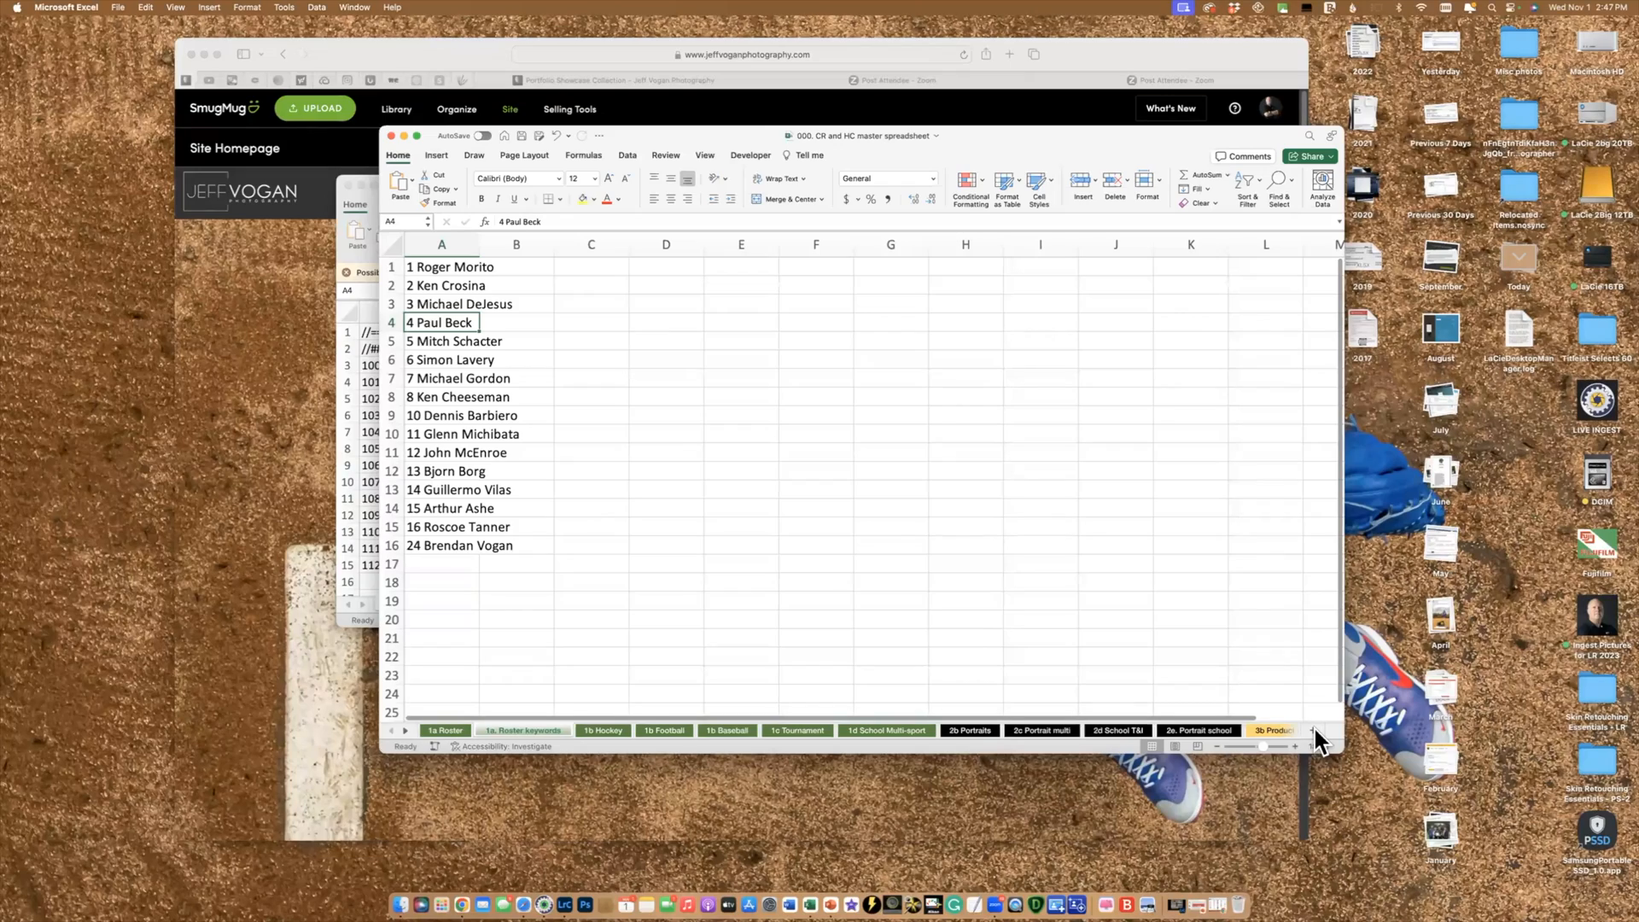
pyautogui.click(1313, 731)
pyautogui.click(1314, 731)
pyautogui.click(1314, 731)
pyautogui.click(1314, 731)
pyautogui.click(1314, 731)
pyautogui.click(1313, 730)
pyautogui.click(1314, 731)
pyautogui.click(392, 731)
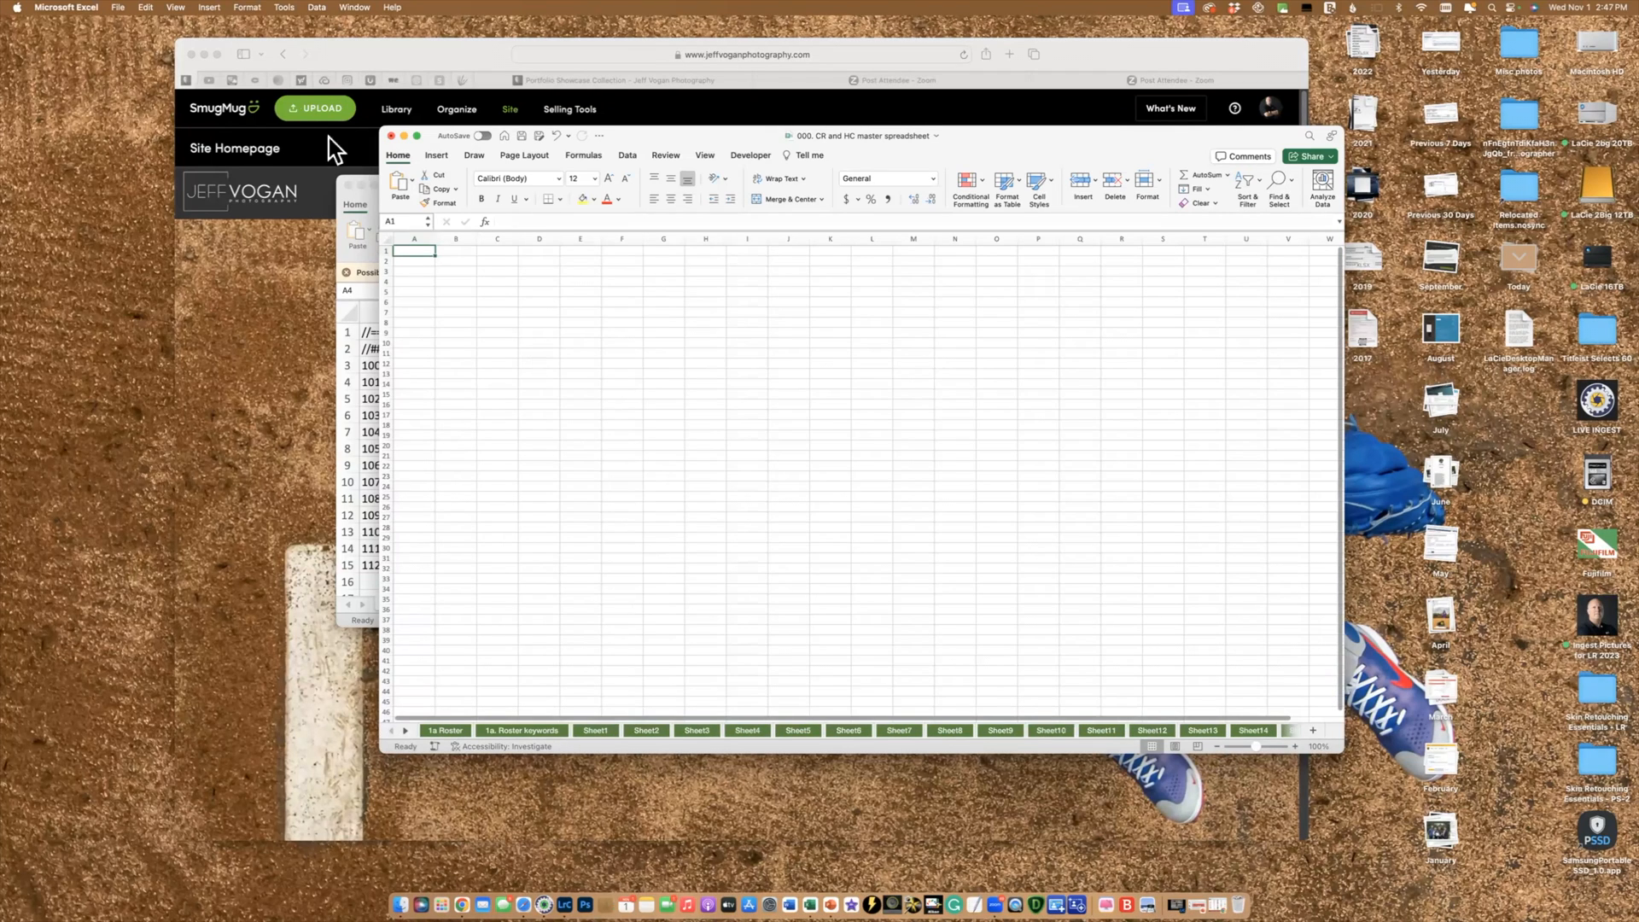
# Close the 000, CR and HC master spreadsheet workbook without saving its changes
pyautogui.click(118, 8)
pyautogui.moveTo(213, 68)
pyautogui.click(297, 69)
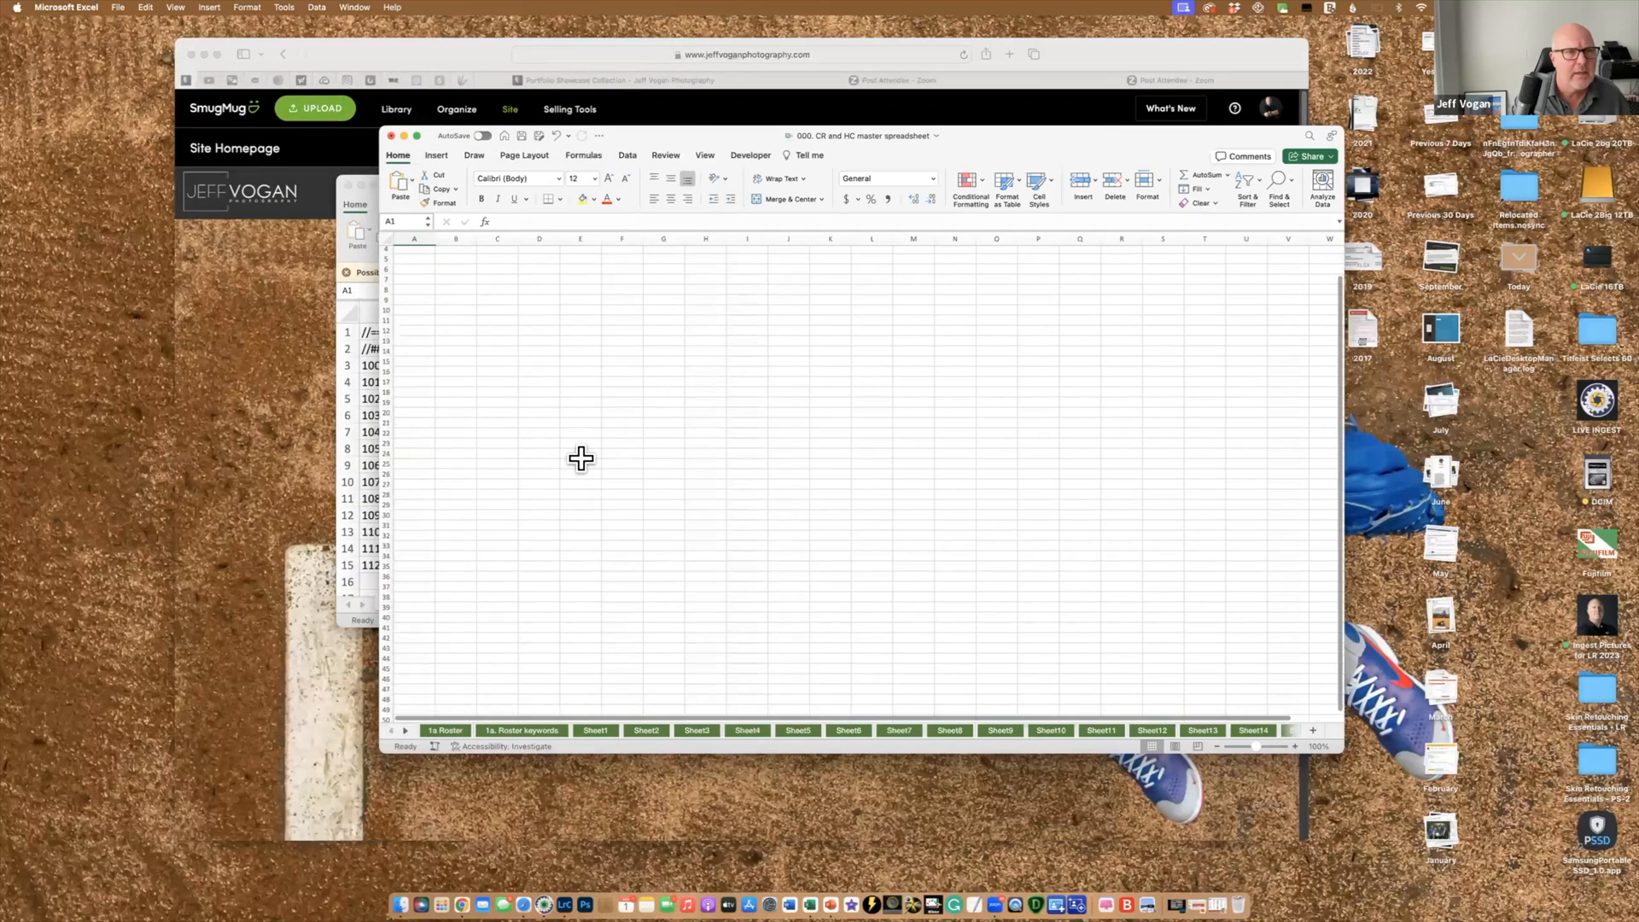
pyautogui.click(392, 136)
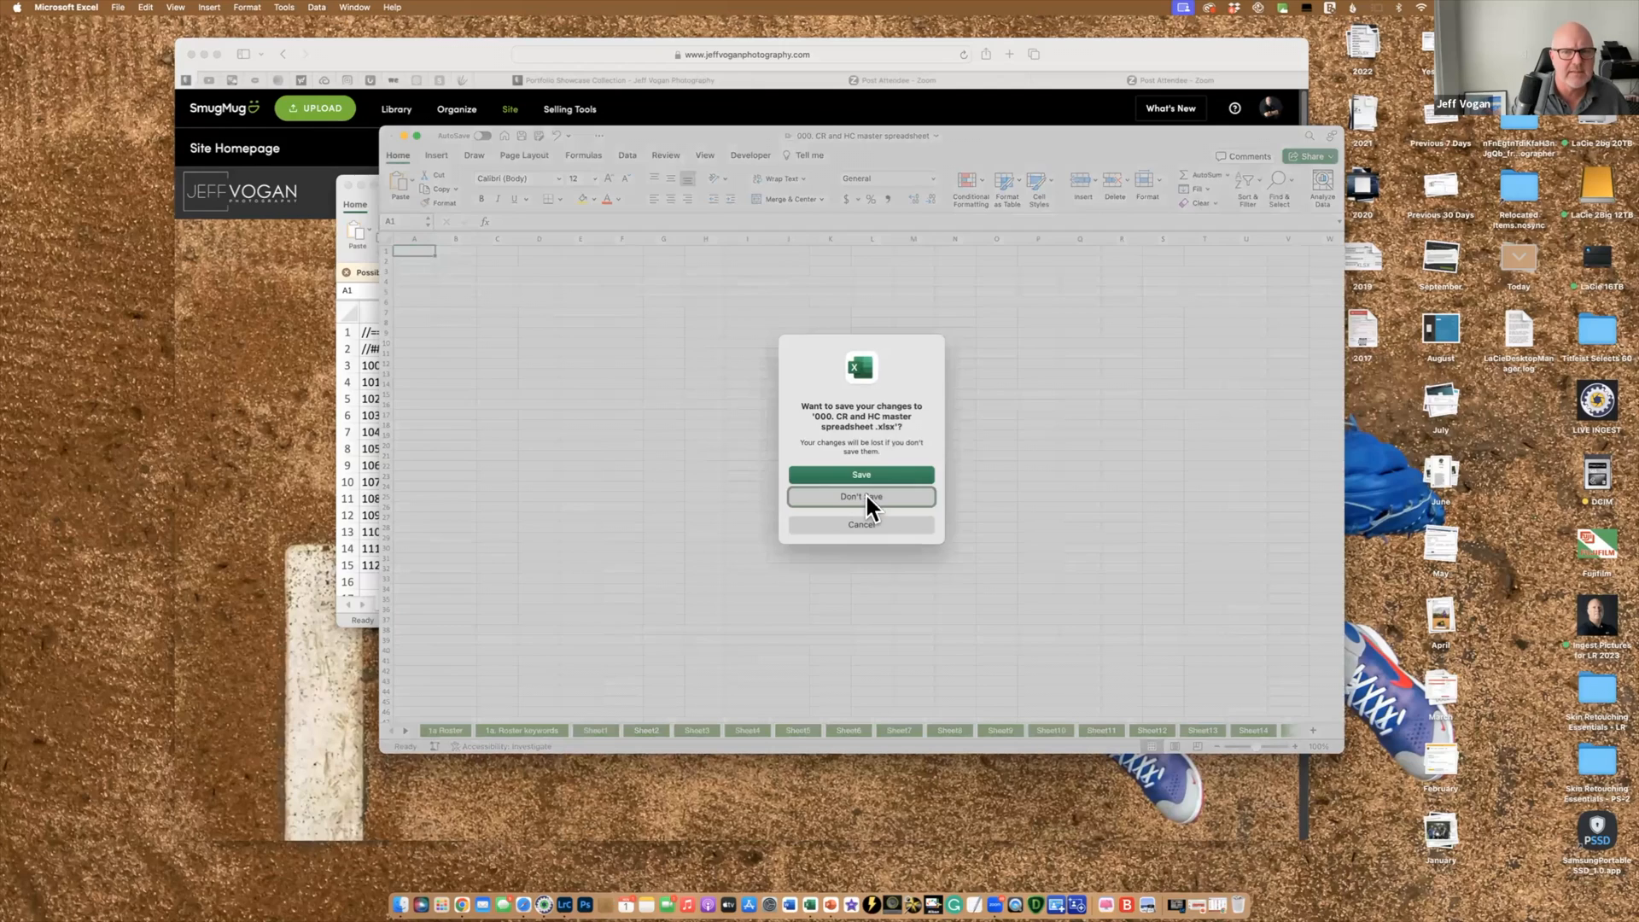
pyautogui.click(864, 495)
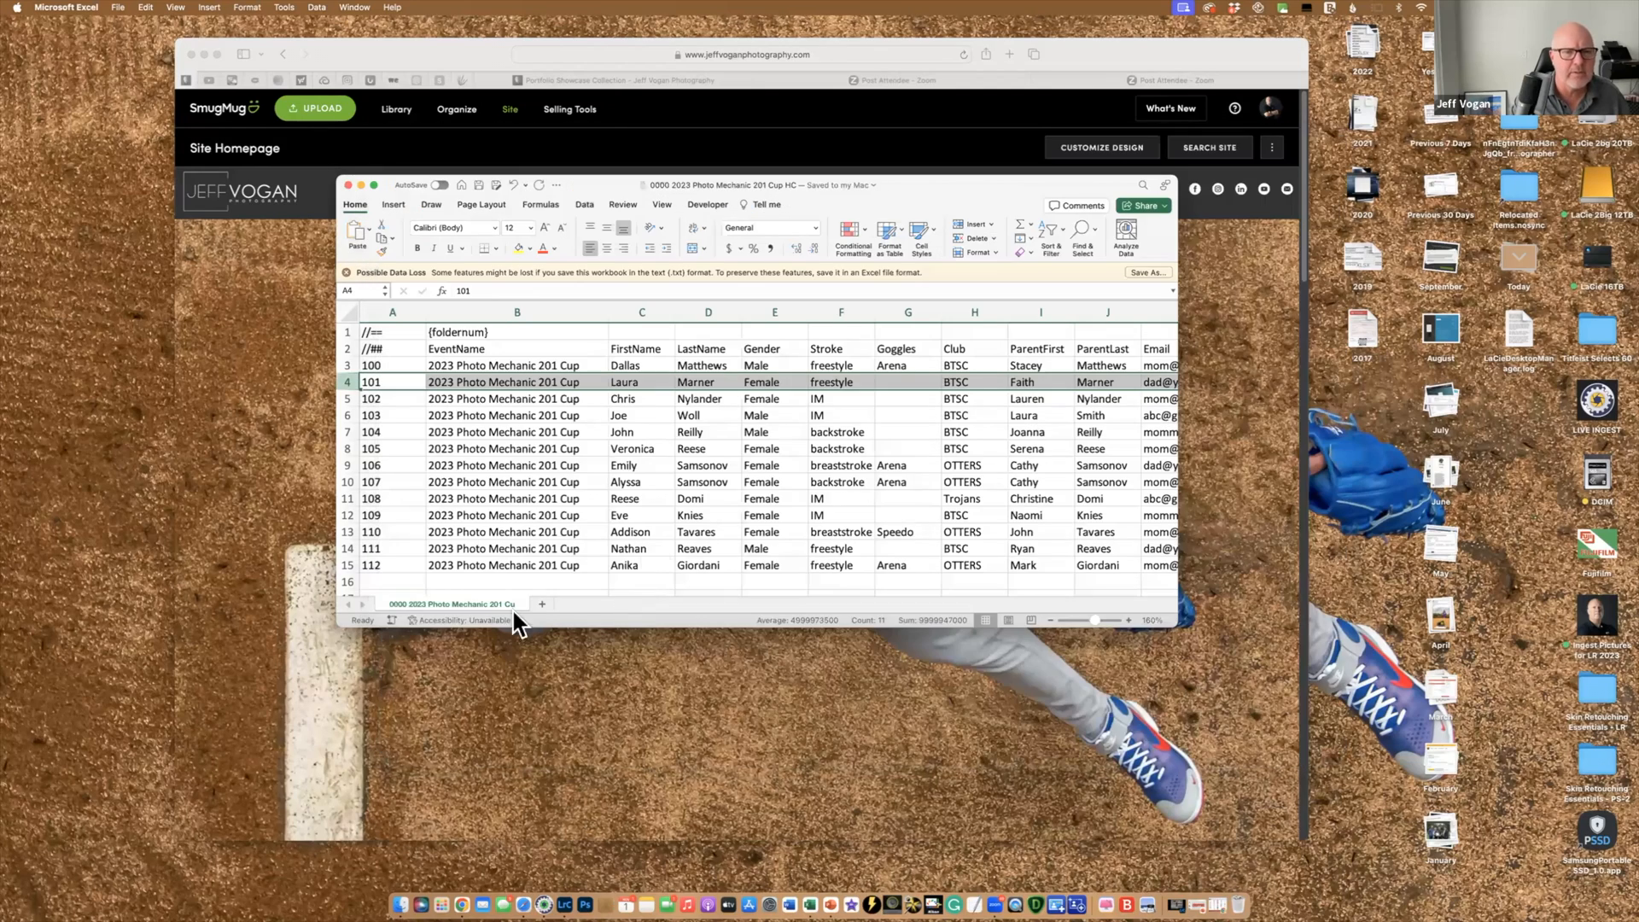
# Copy the //== and {foldernum} cells A1:B1 and paste them below the swimmer list, starting in cell A17
pyautogui.scroll(-3, 615, 559)
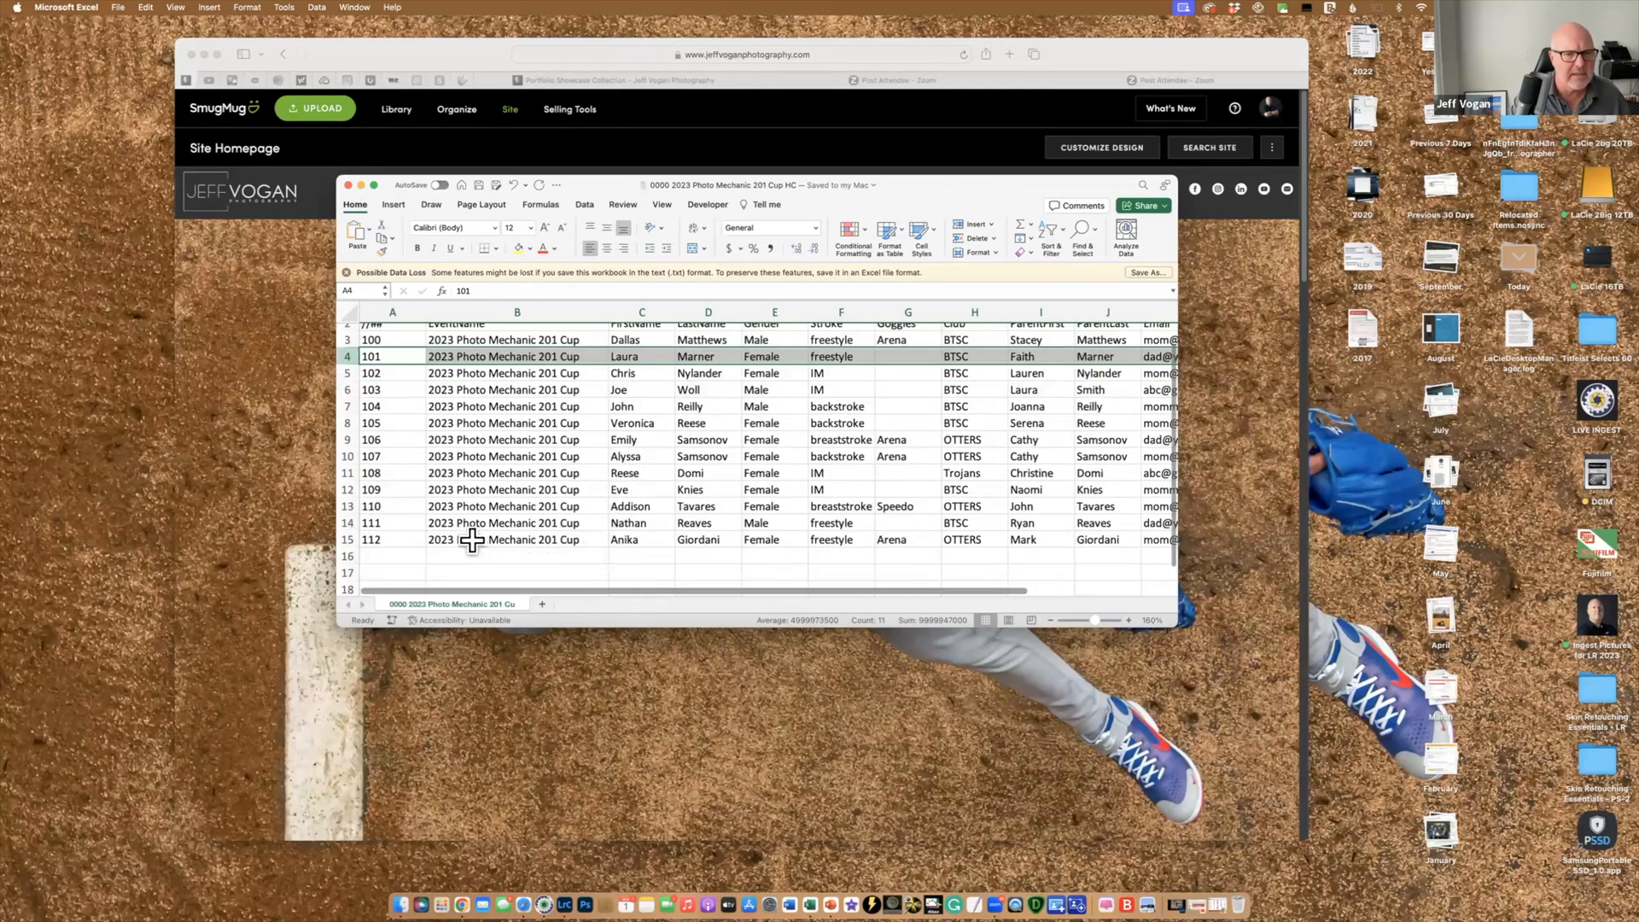
pyautogui.scroll(3, 421, 520)
pyautogui.moveTo(392, 331); pyautogui.dragTo(502, 342)
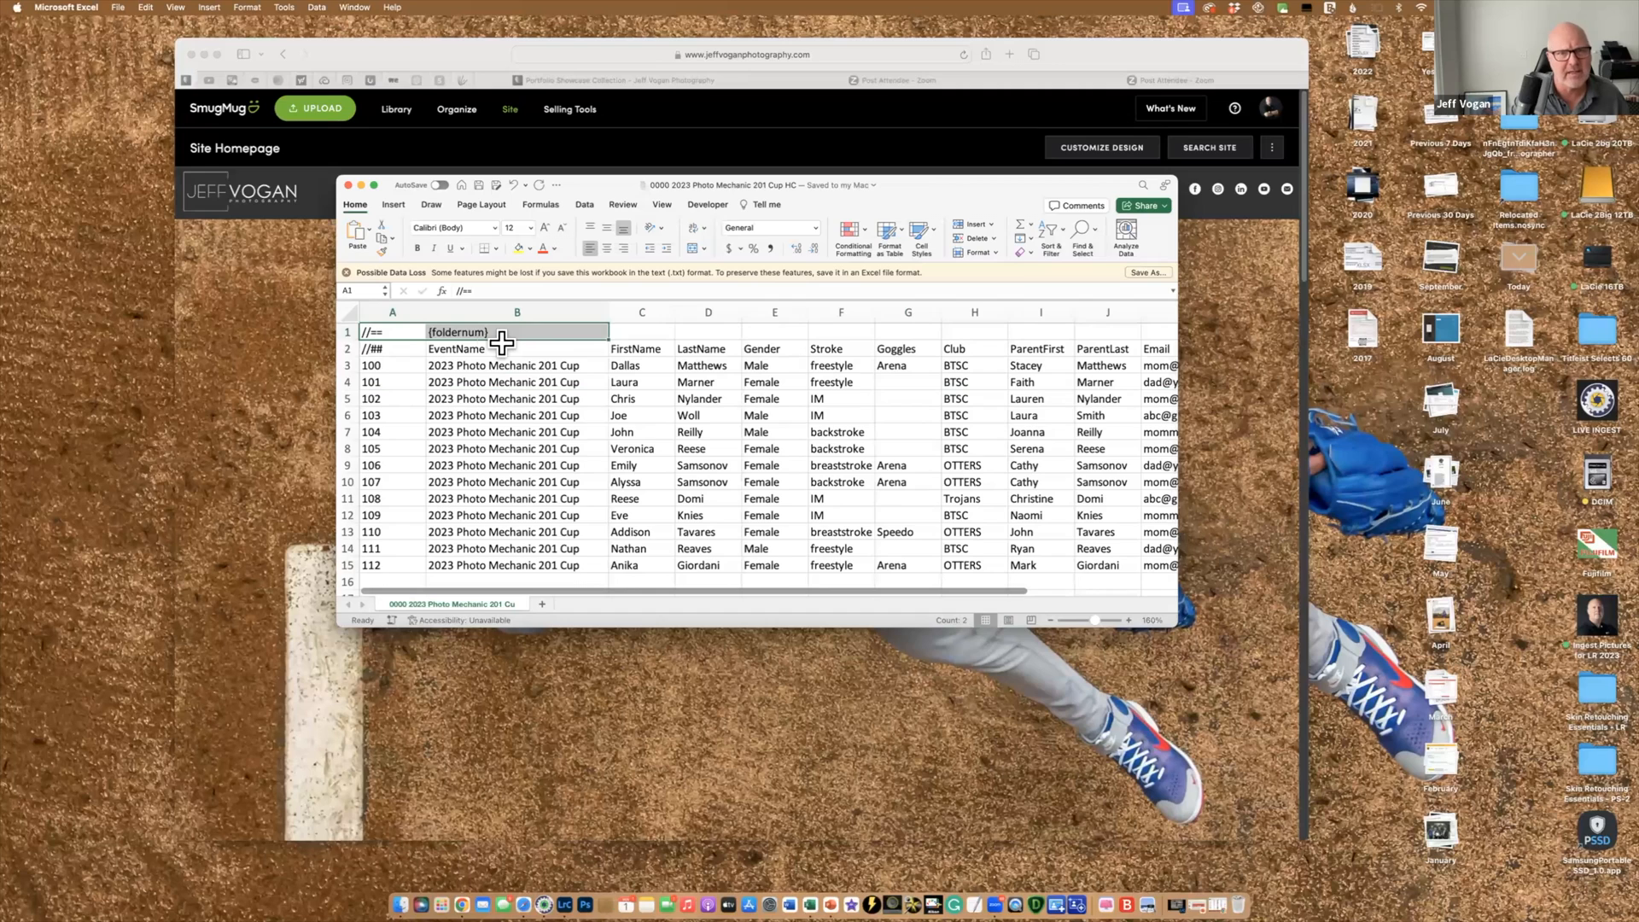
pyautogui.press('super+c')
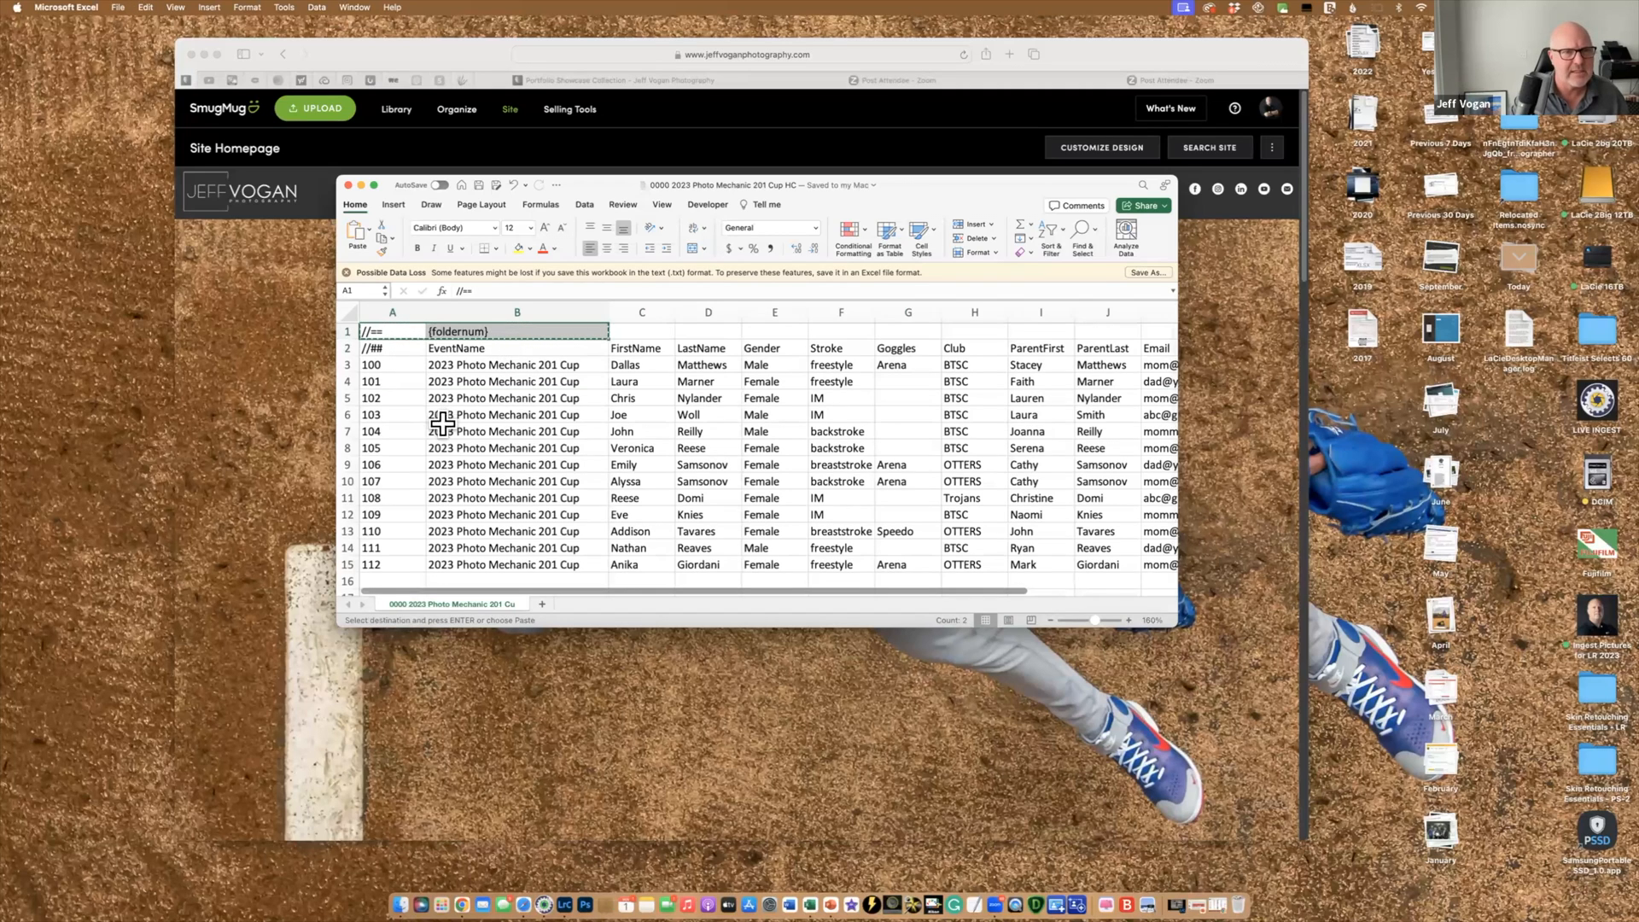
pyautogui.scroll(-3, 400, 474)
pyautogui.click(398, 475)
pyautogui.press('super+v')
# Change the variable in cell B17 to {serial}
pyautogui.click(458, 470)
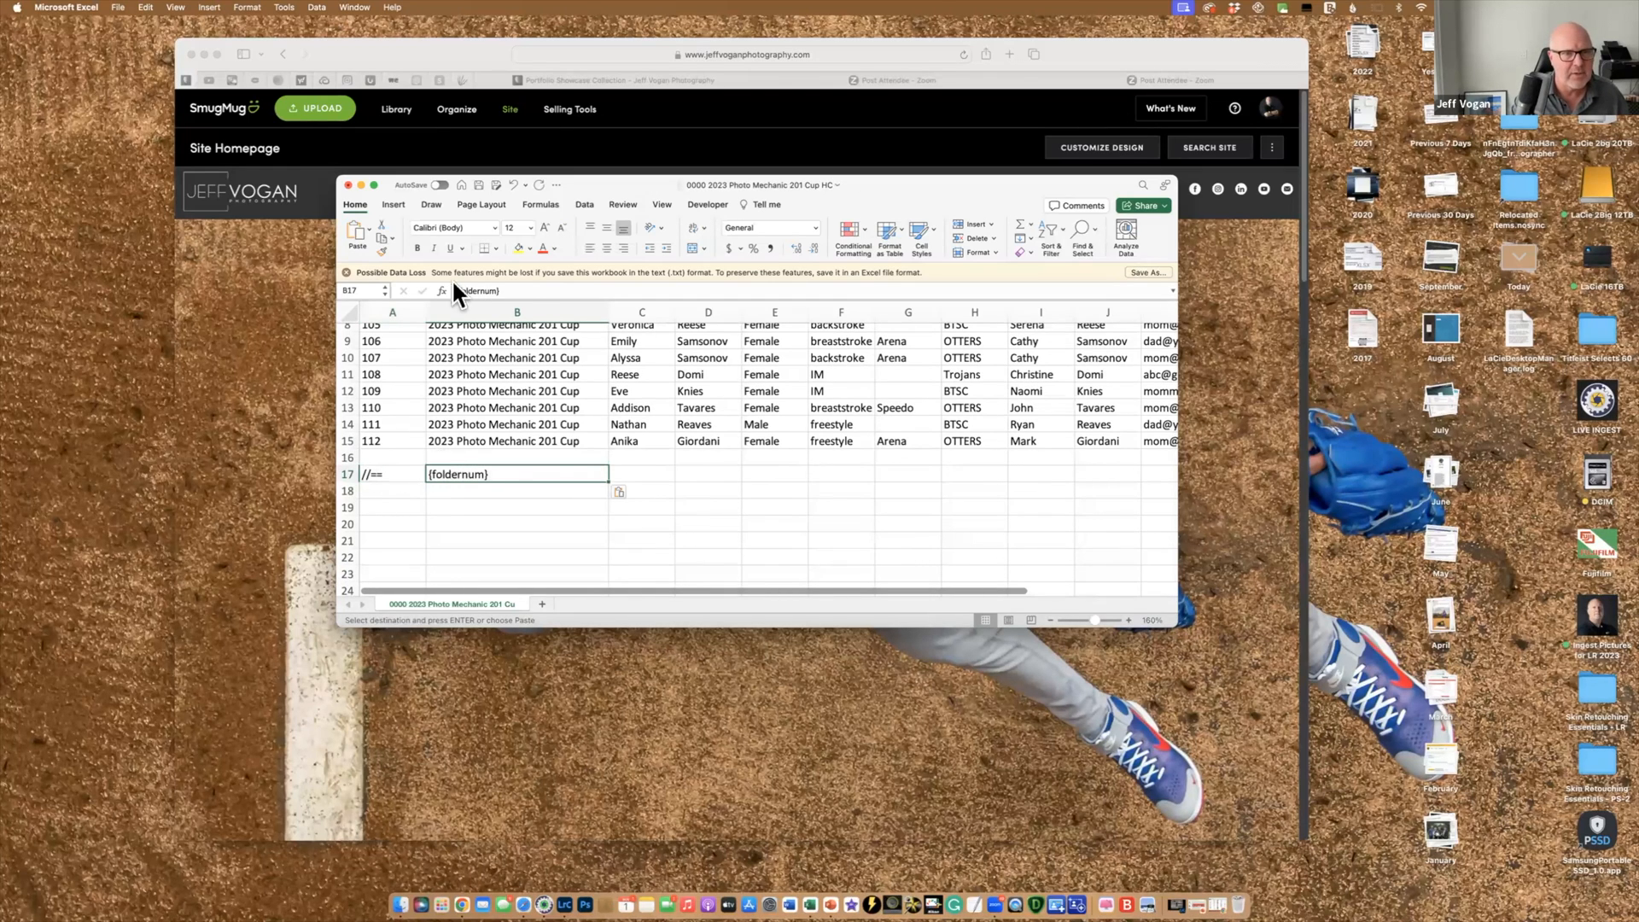
pyautogui.doubleClick(493, 290)
pyautogui.write('serial')
# Fill the heading row under {serial} with //## in A18 and Photog in B18
pyautogui.click(392, 489)
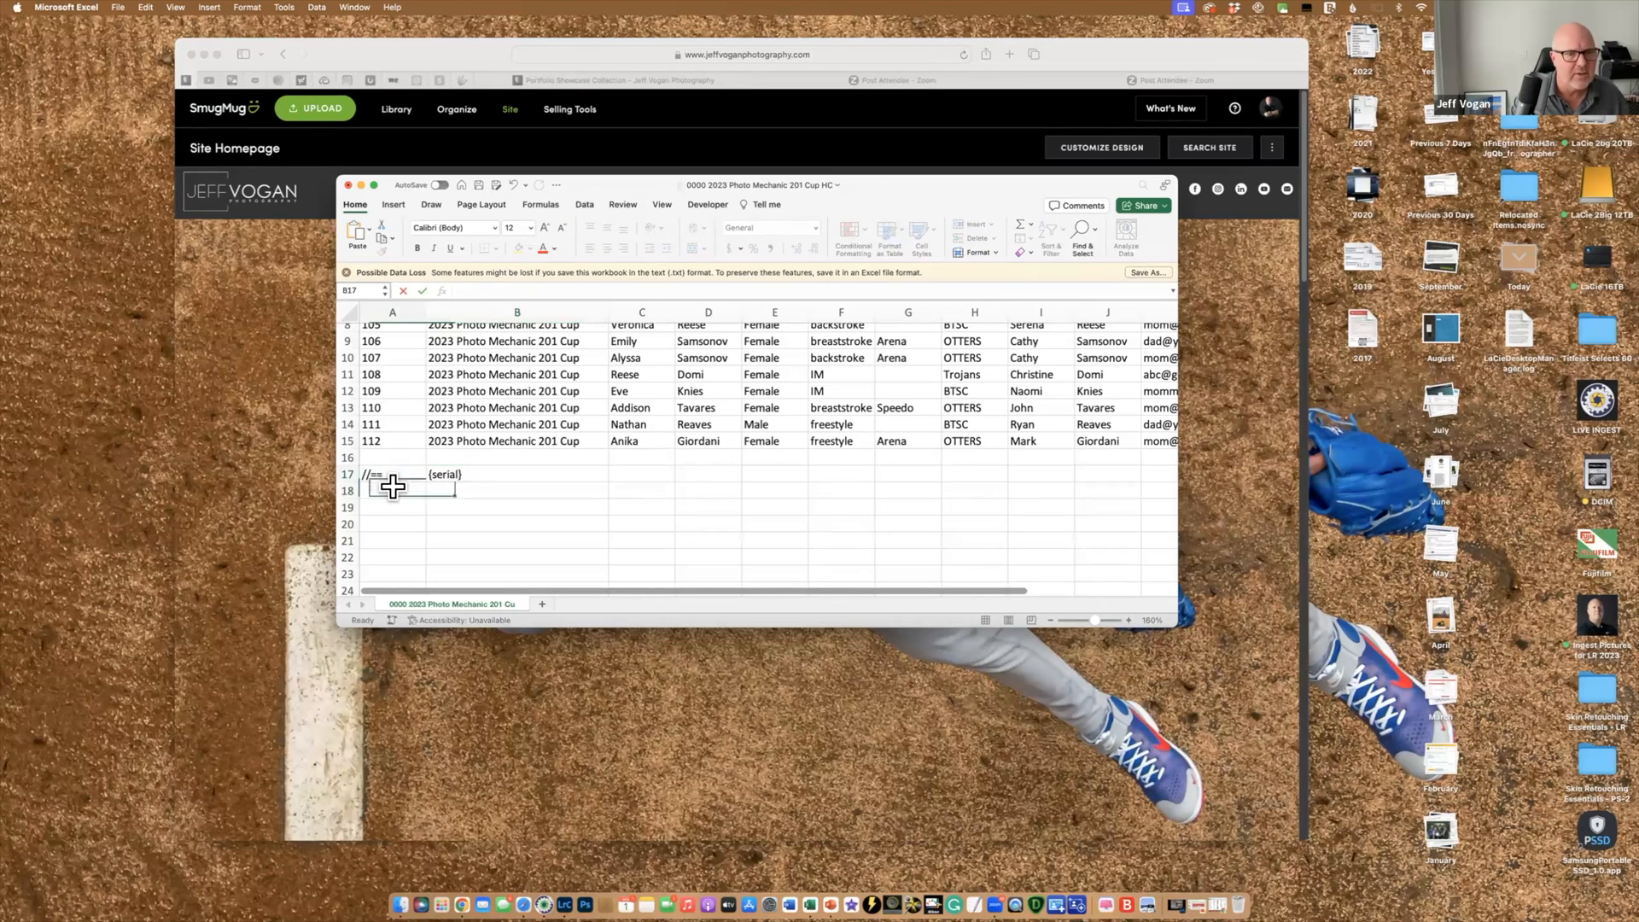
pyautogui.write('12345')
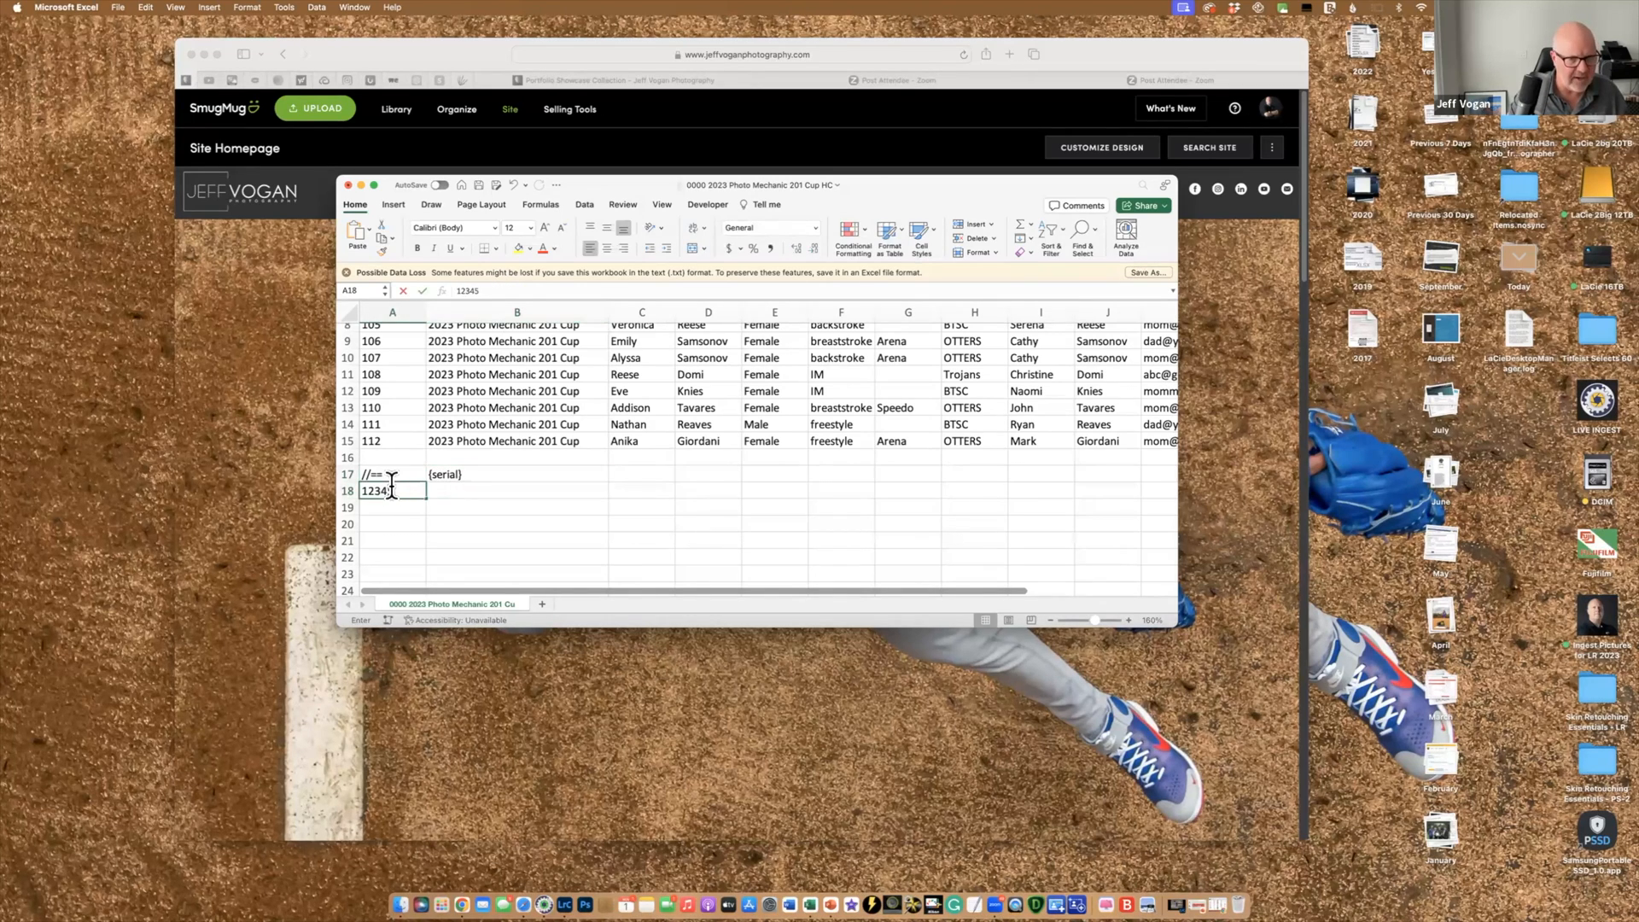
pyautogui.press('Tab')
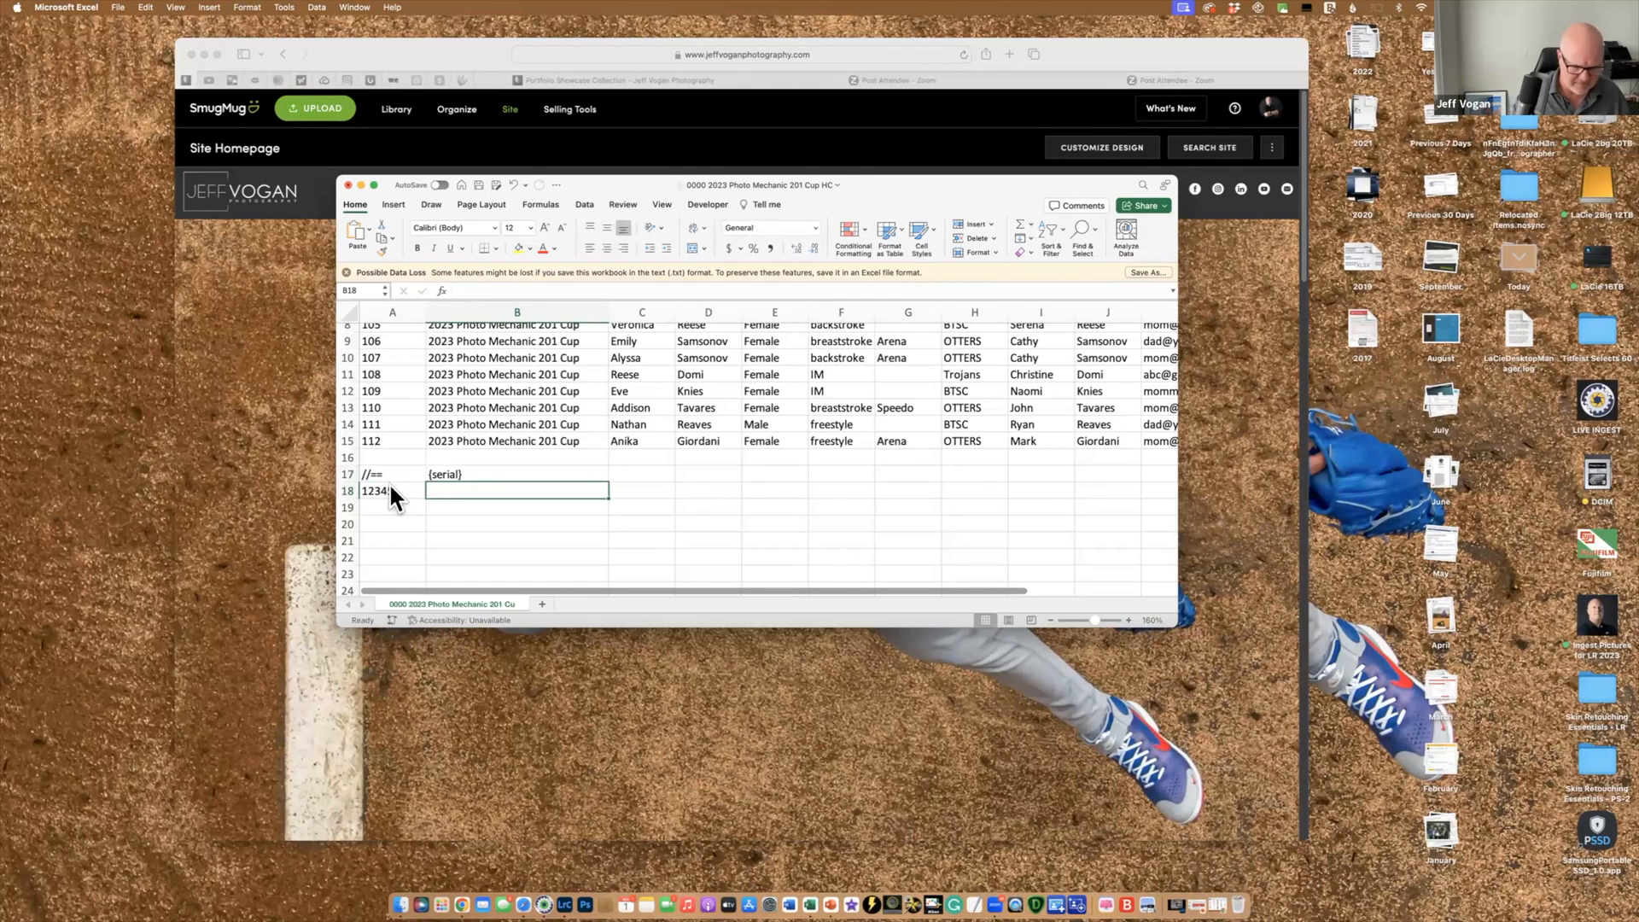
pyautogui.write('Photog')
pyautogui.click(388, 483)
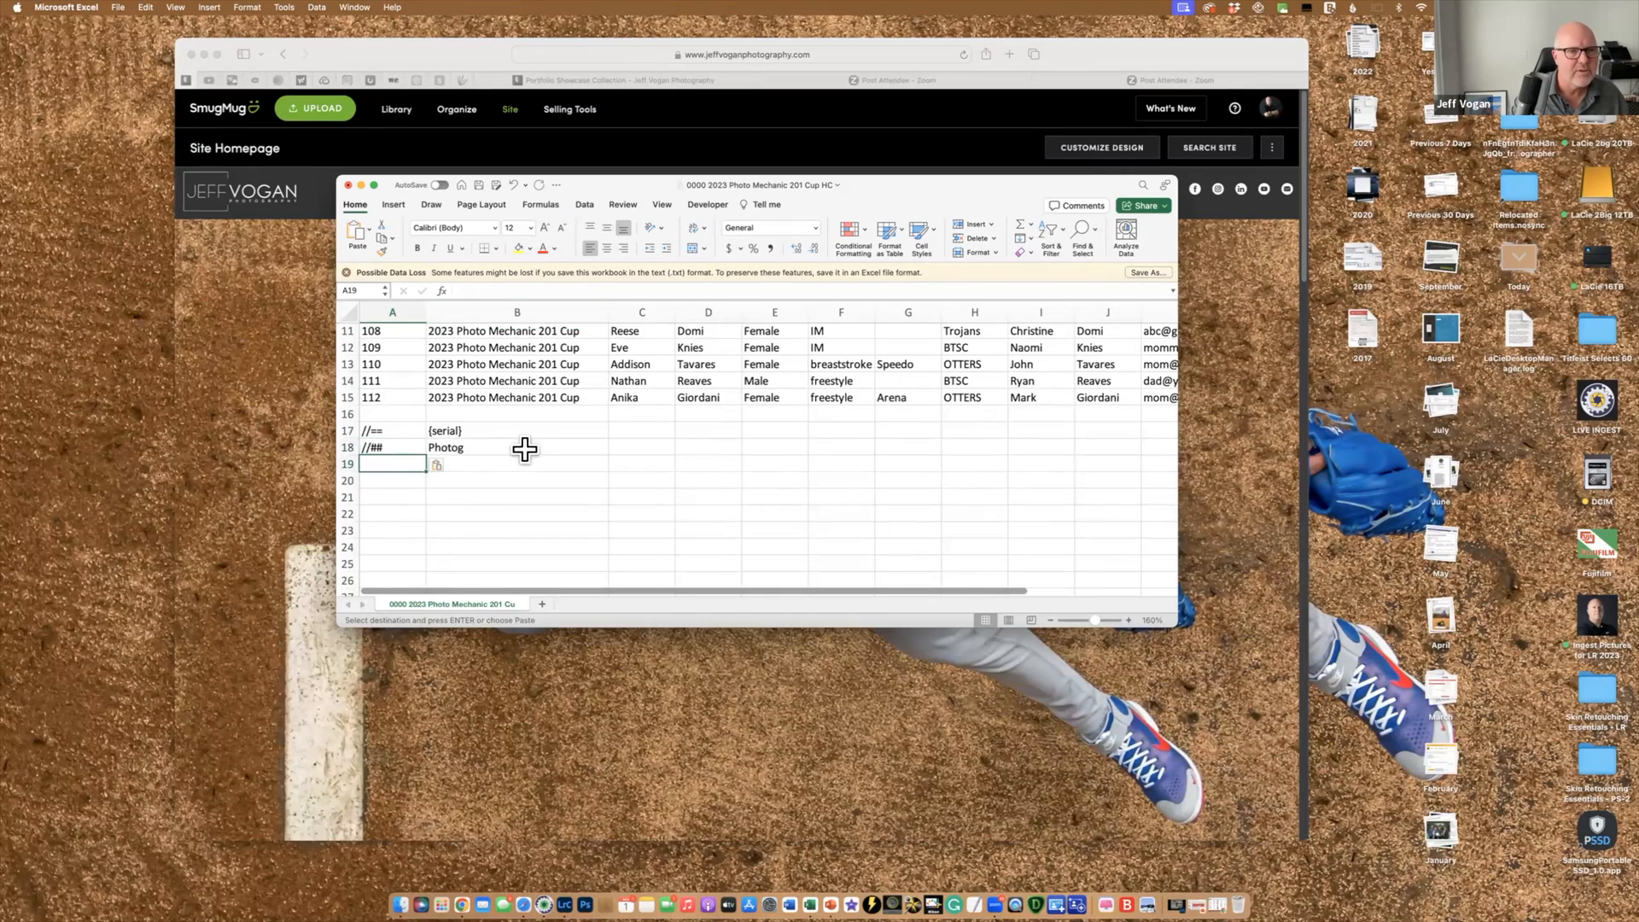
# Enter serial numbers 12345 in A19 and 24689 in A20, each with a photographer's full name in column B
pyautogui.write('12345')
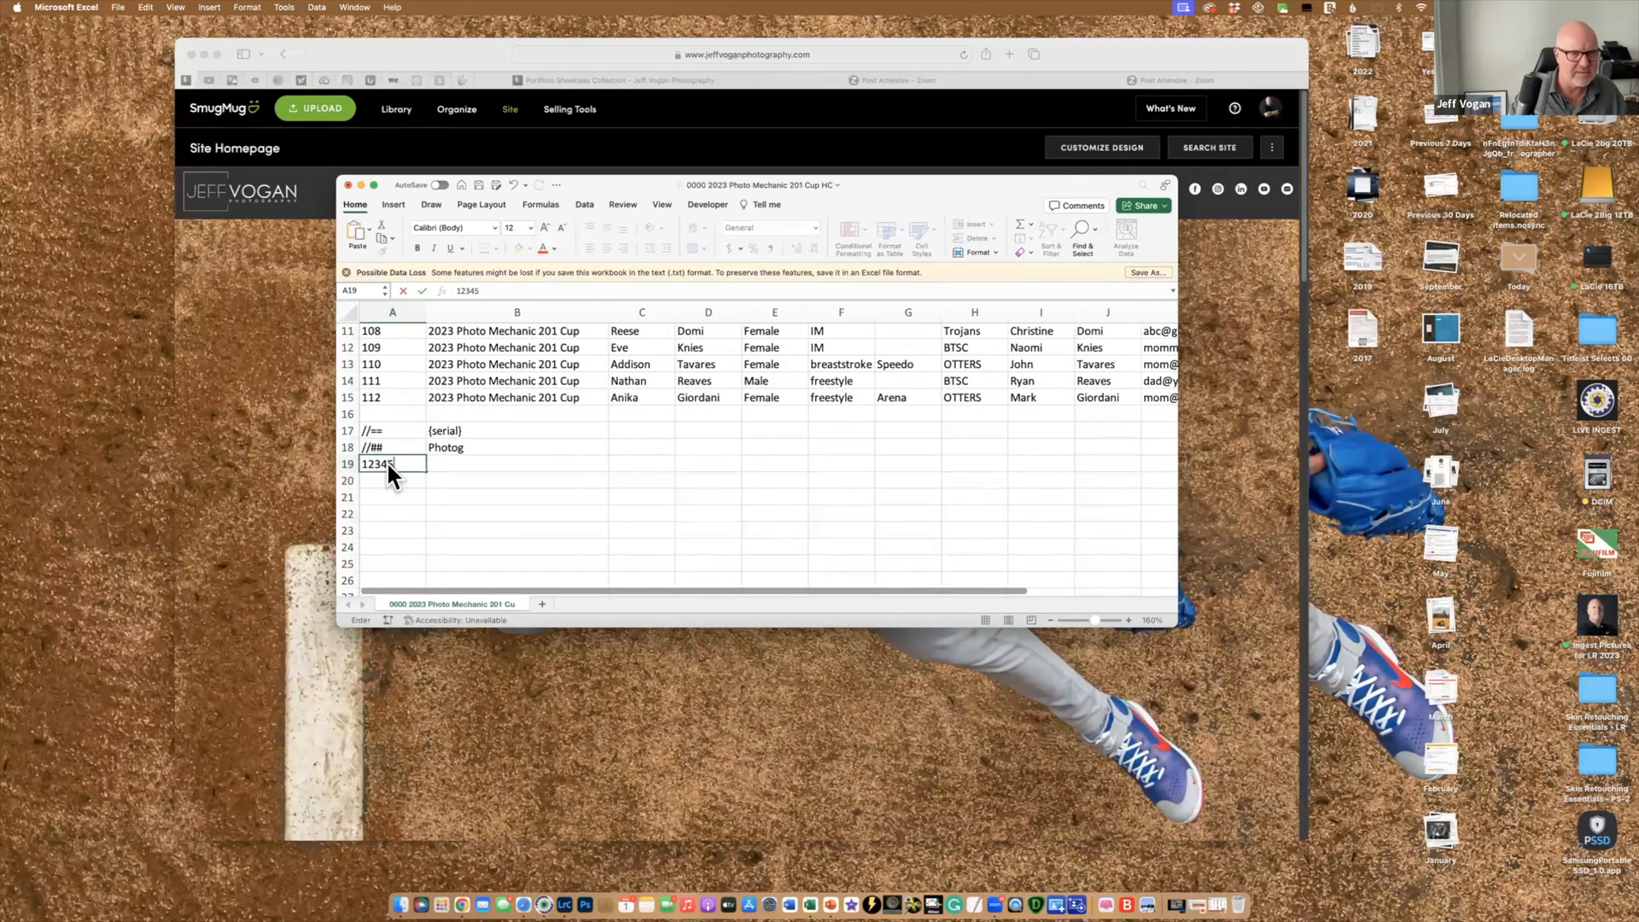
pyautogui.press('Tab')
pyautogui.write('Jeff Vogan')
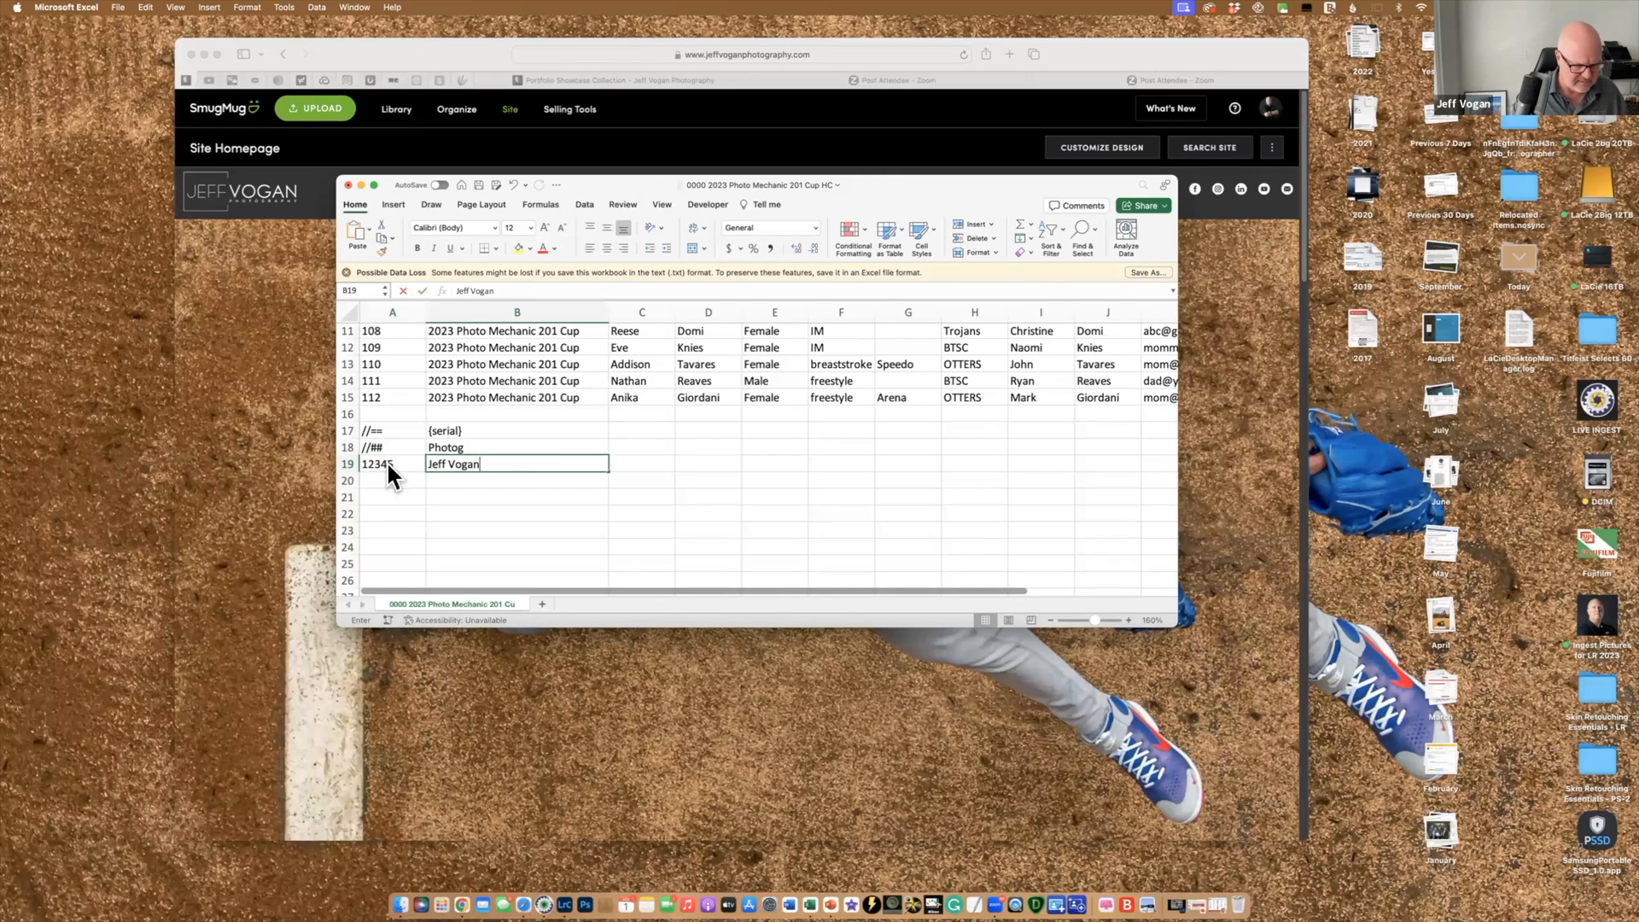
pyautogui.press('Return')
pyautogui.write('24689')
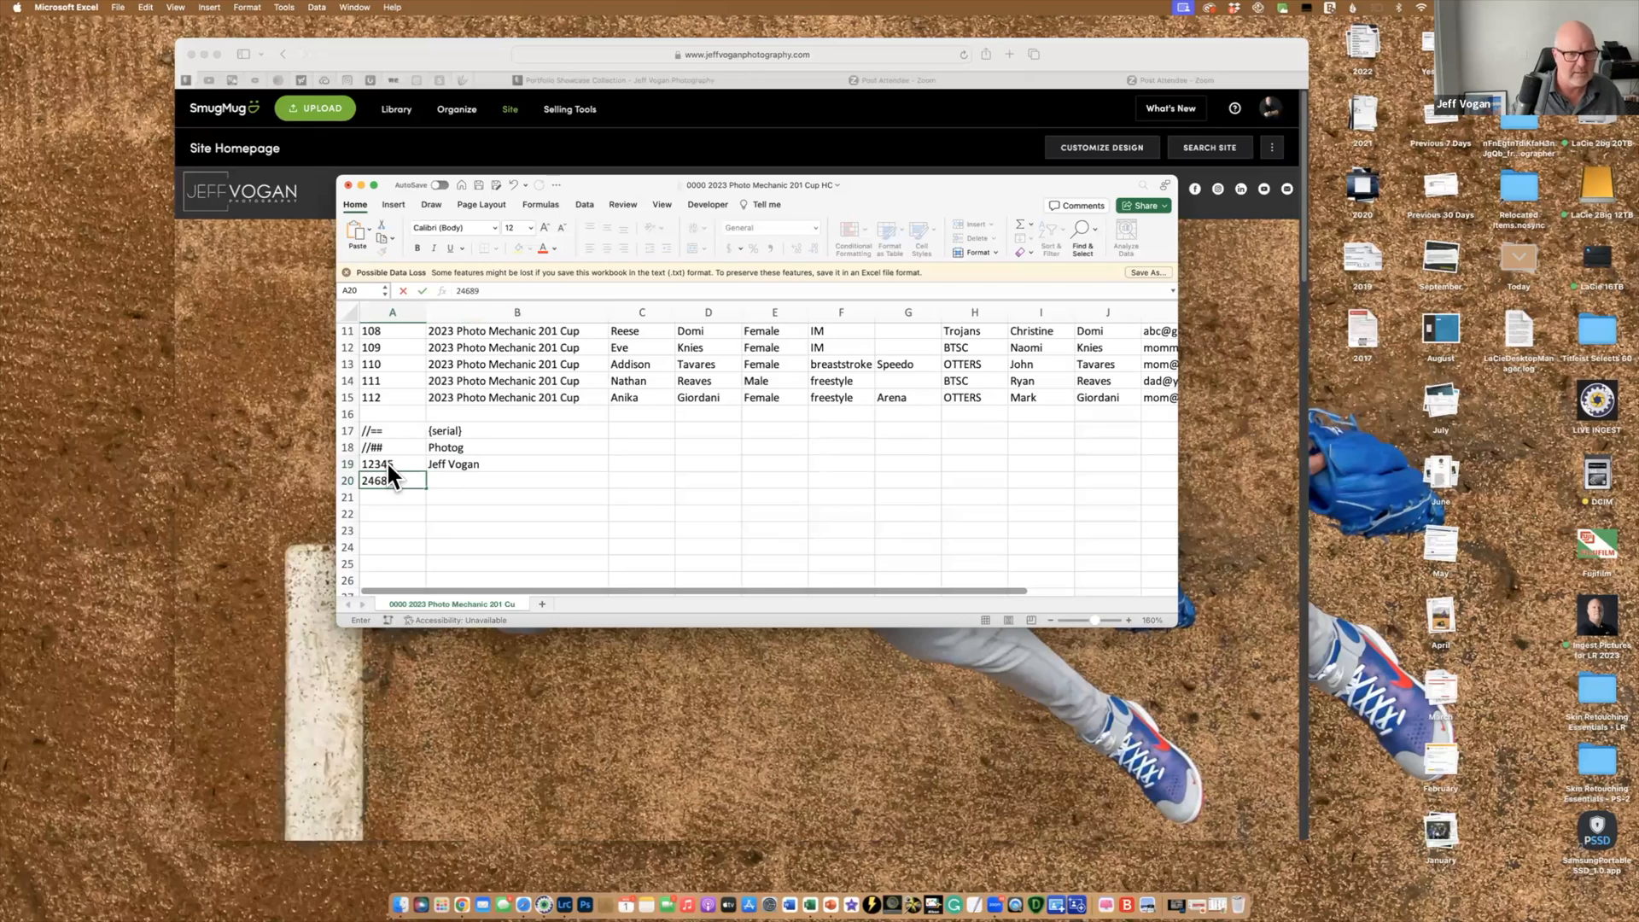
pyautogui.press('Tab')
pyautogui.write('John ')
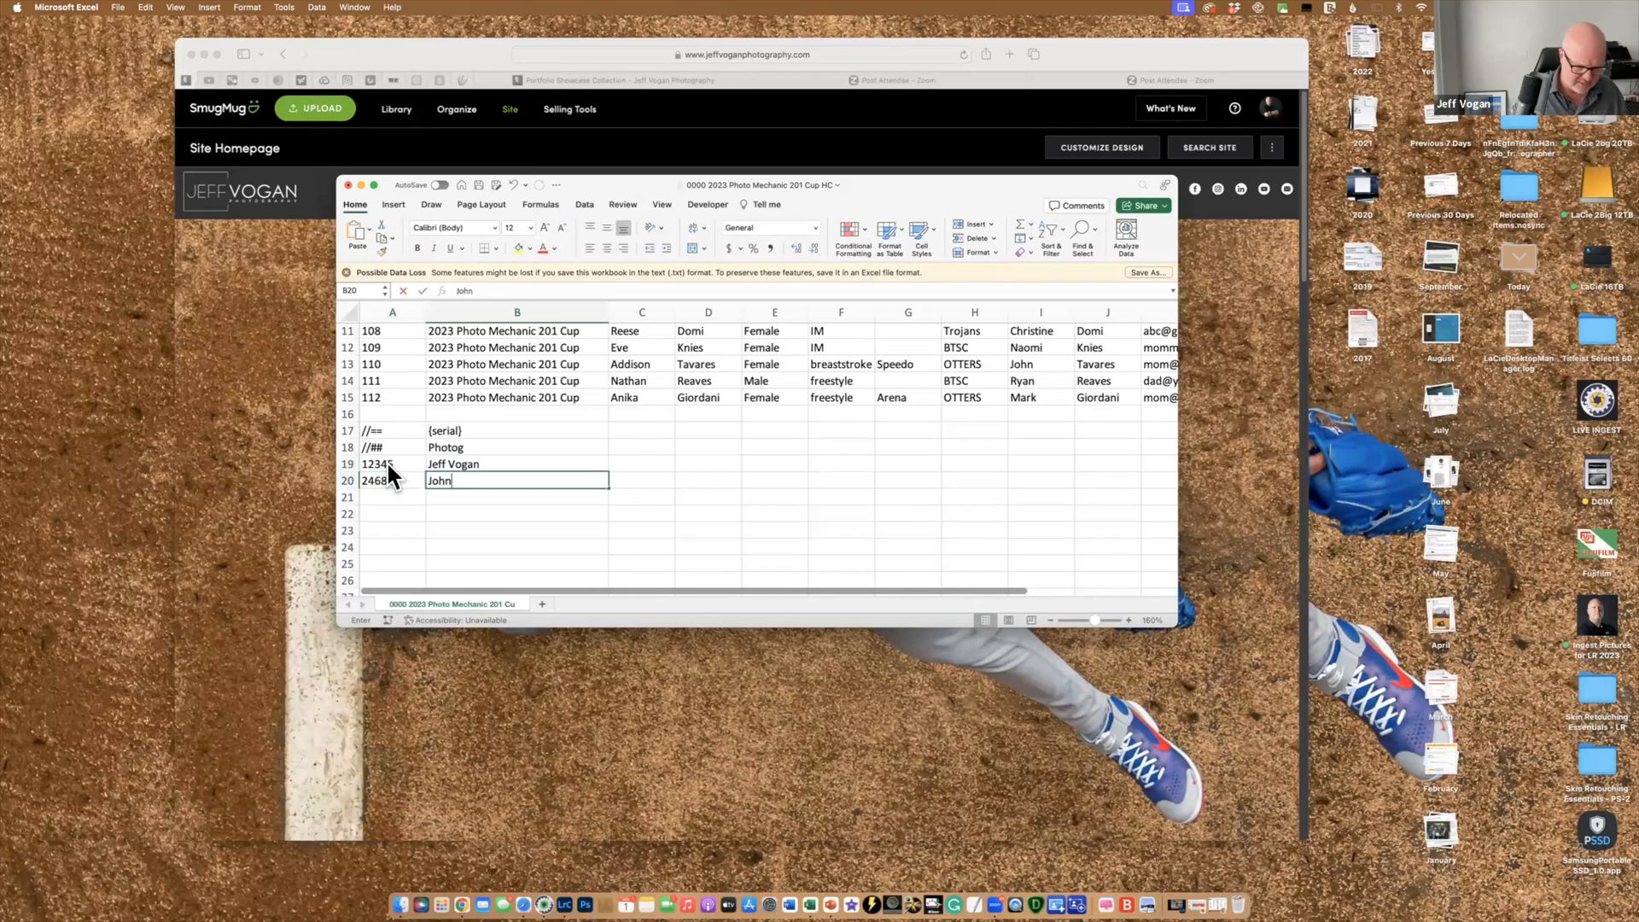
pyautogui.write('Jones')
pyautogui.click(473, 530)
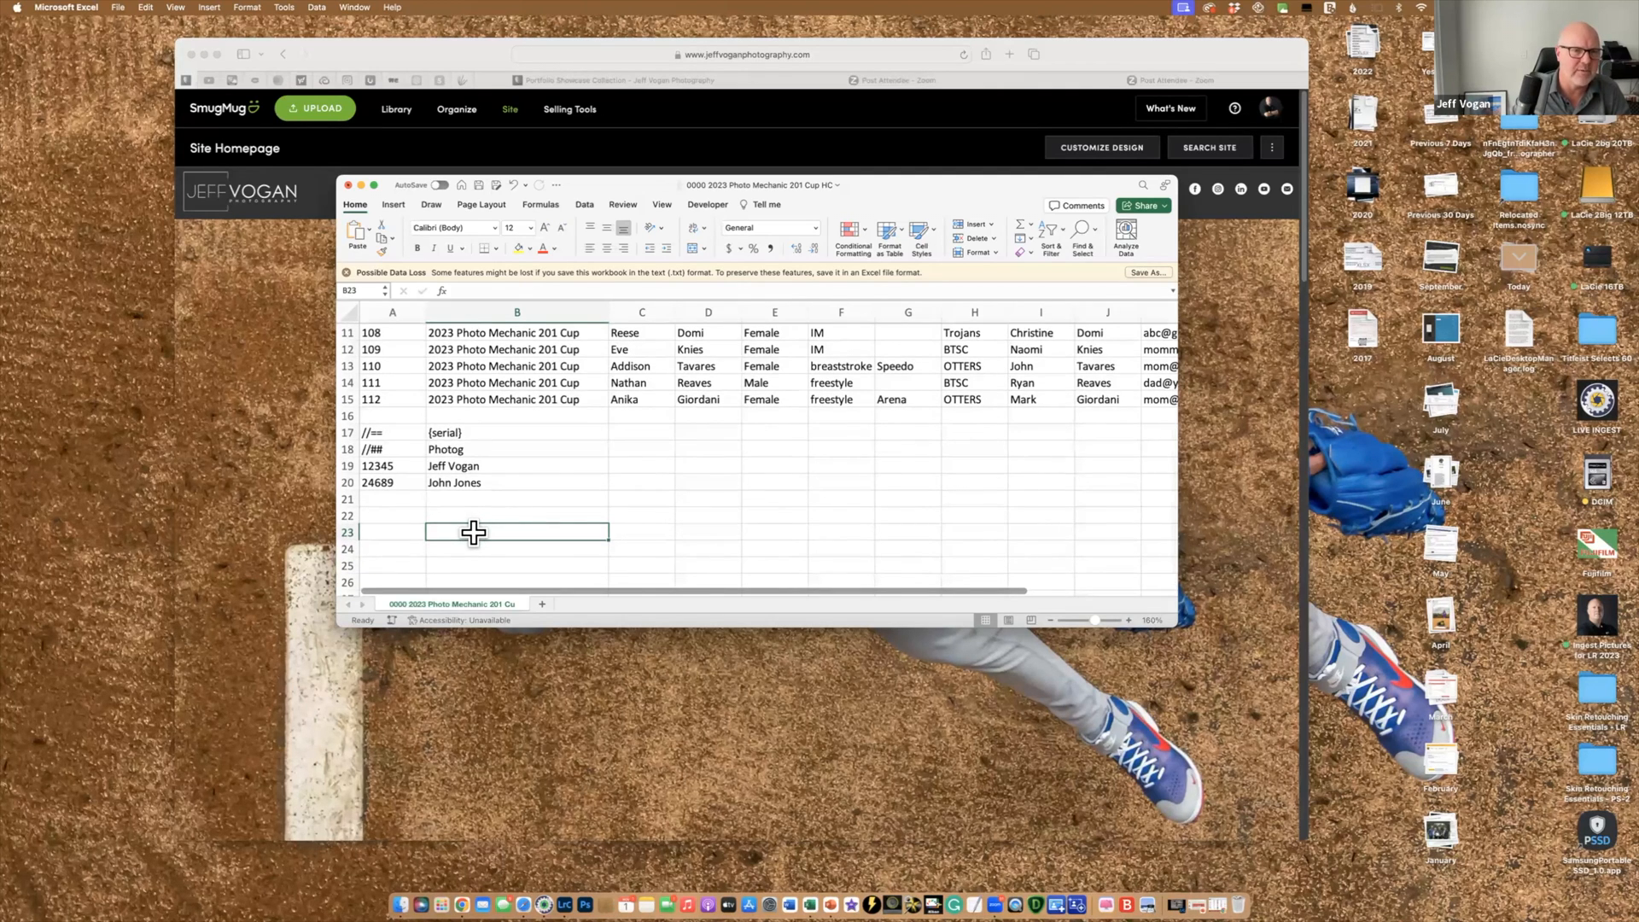
# Select the first photographer's serial number and name, cells A19:B19
pyautogui.click(380, 462)
pyautogui.moveTo(417, 467); pyautogui.dragTo(464, 466)
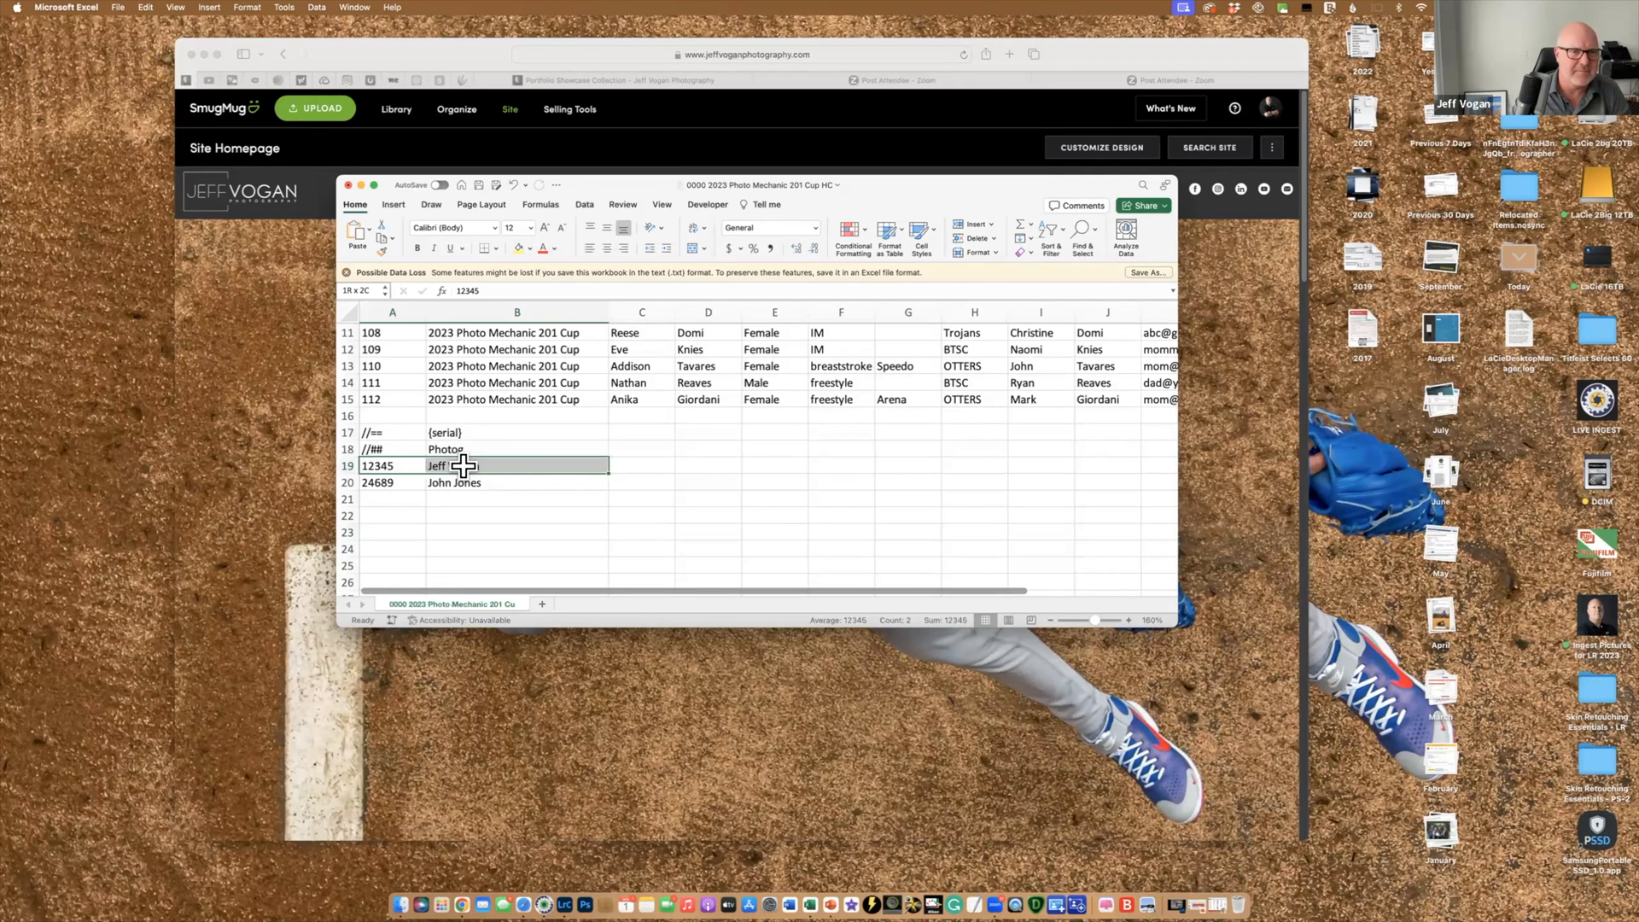
pyautogui.click(400, 467)
pyautogui.click(388, 433)
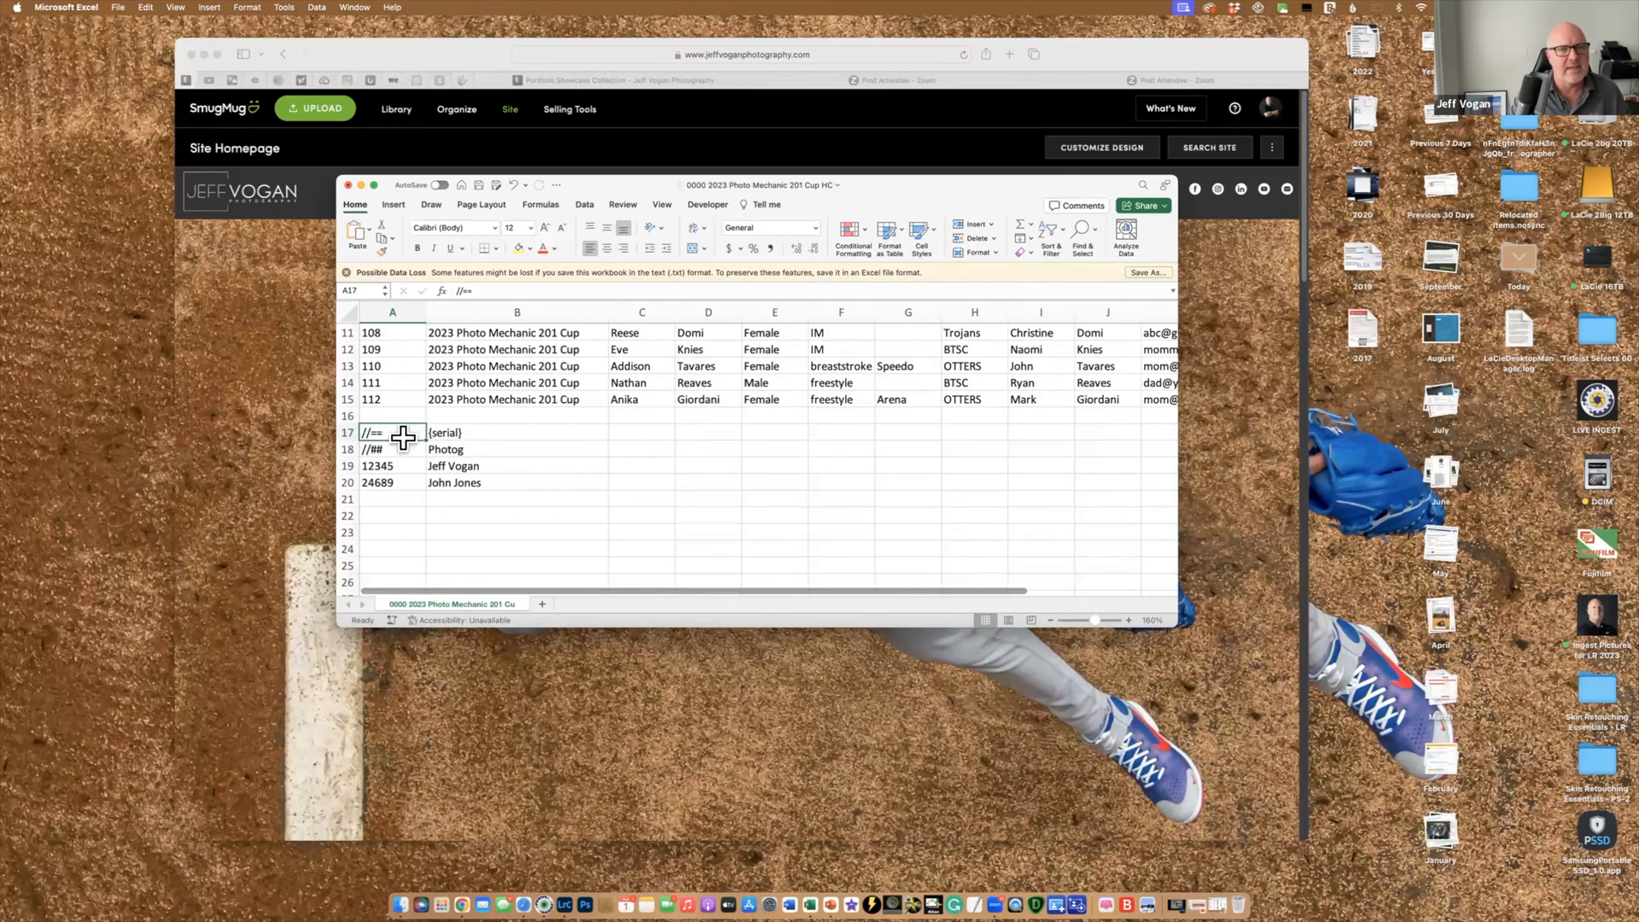
pyautogui.click(465, 449)
# Add an Editor column beside Photog, with the heading in C18, A in C19 and B in C20
pyautogui.click(640, 447)
pyautogui.write('Edit')
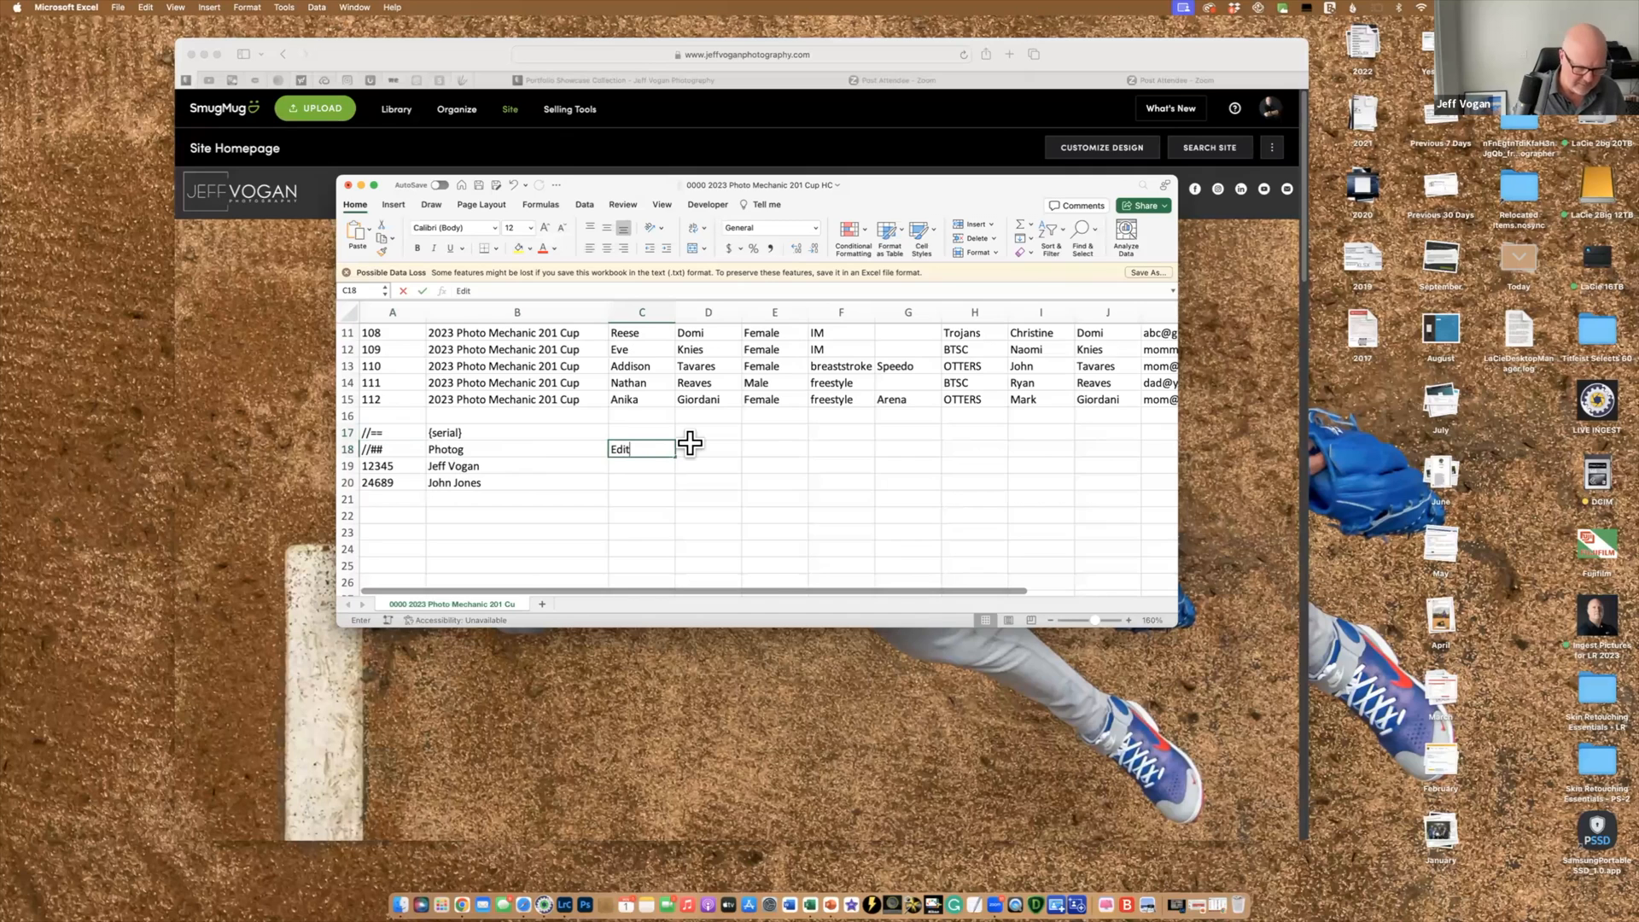
pyautogui.write('or')
pyautogui.press('Return')
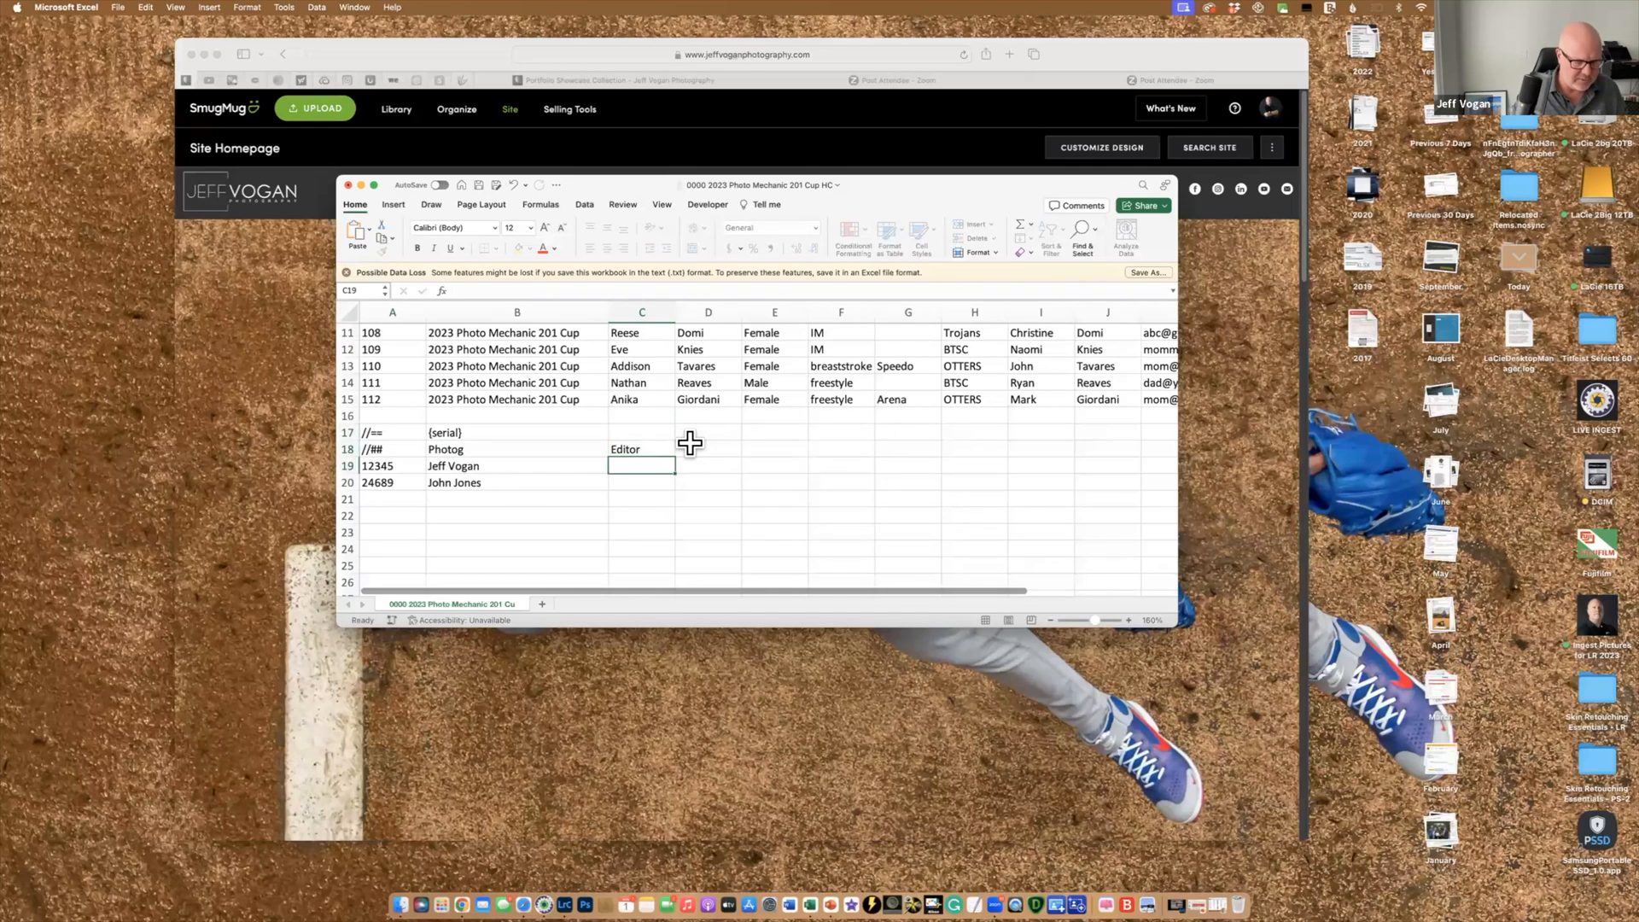
pyautogui.write('A')
pyautogui.press('Return')
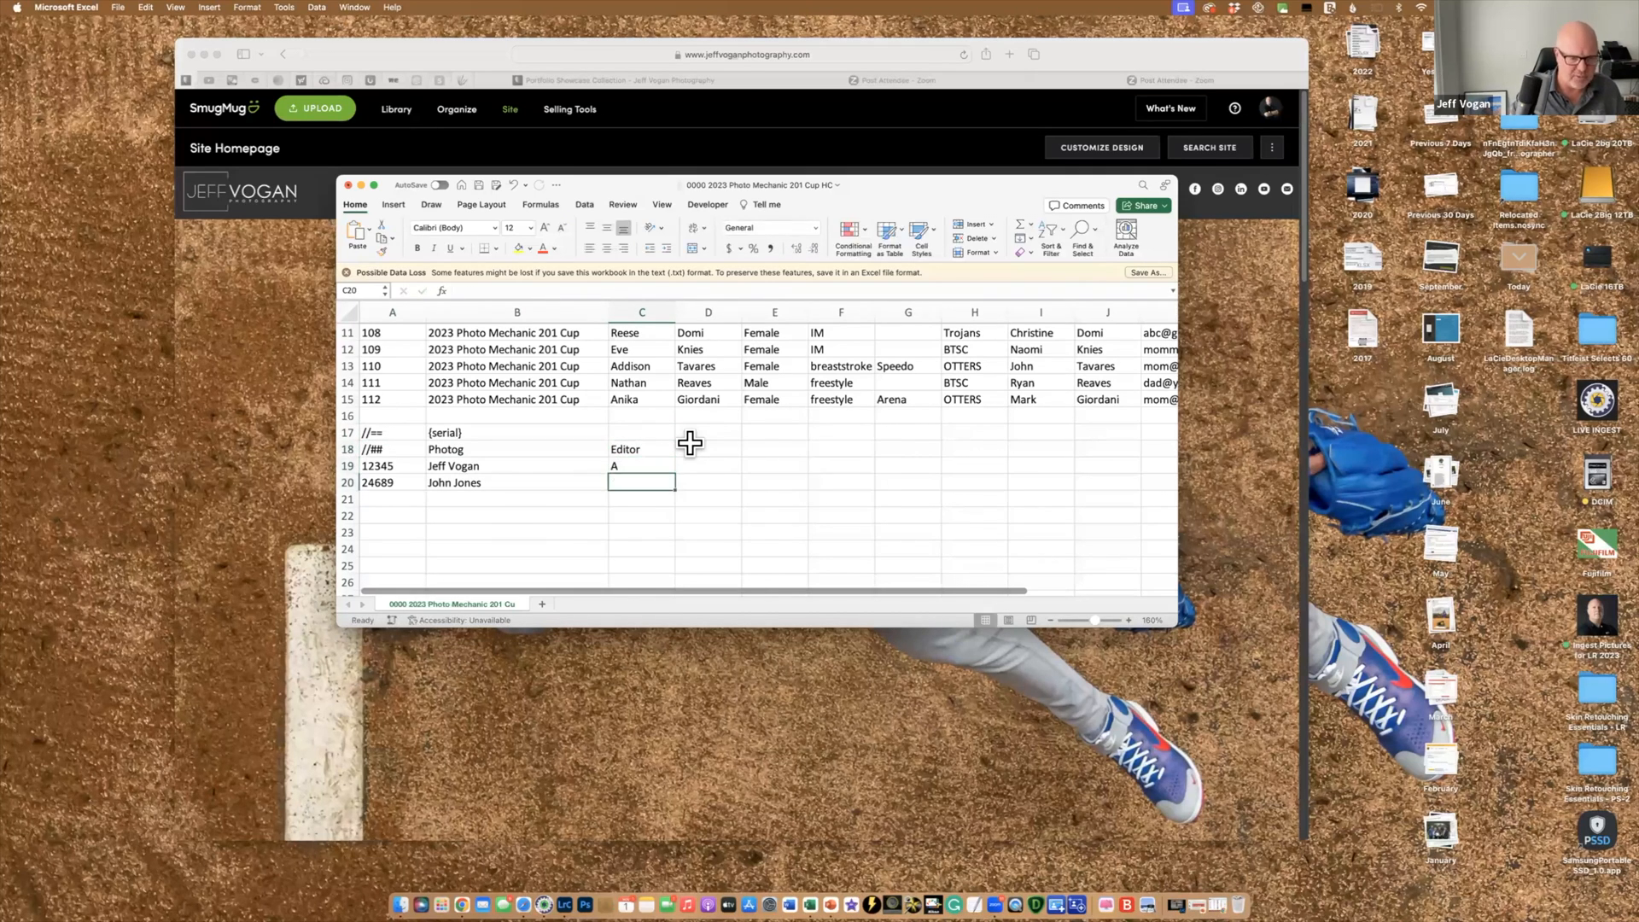
pyautogui.write('B')
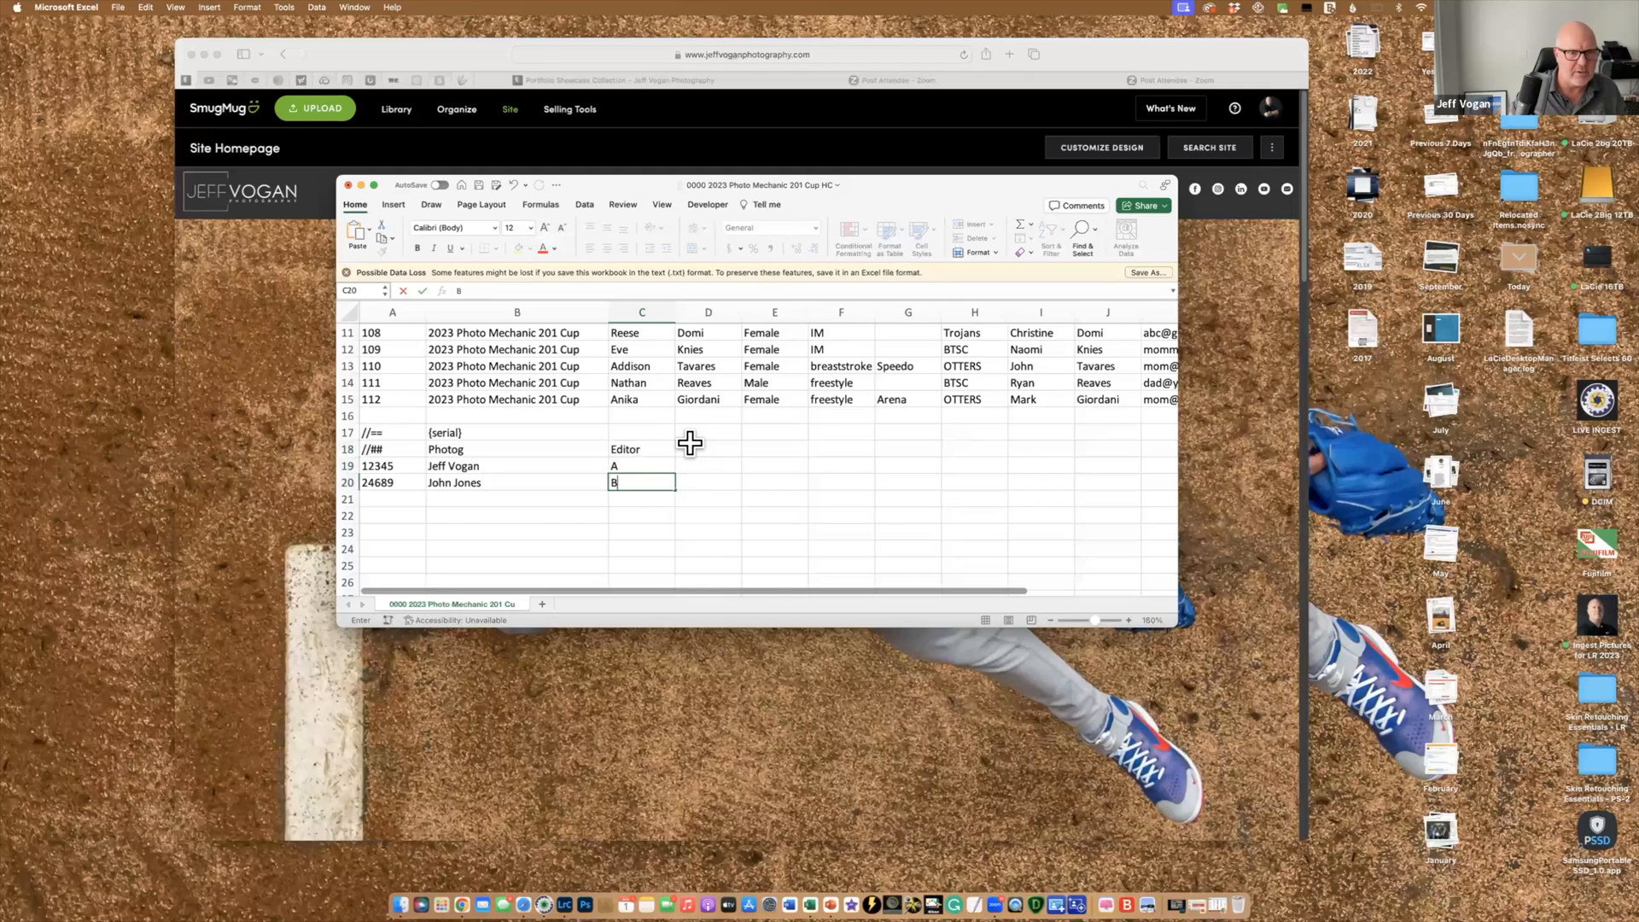
pyautogui.press('Return')
# Add a third photographer in row 21 with serial number 2626262, the photographer's full name and editor A
pyautogui.write('2626262')
pyautogui.press('Tab')
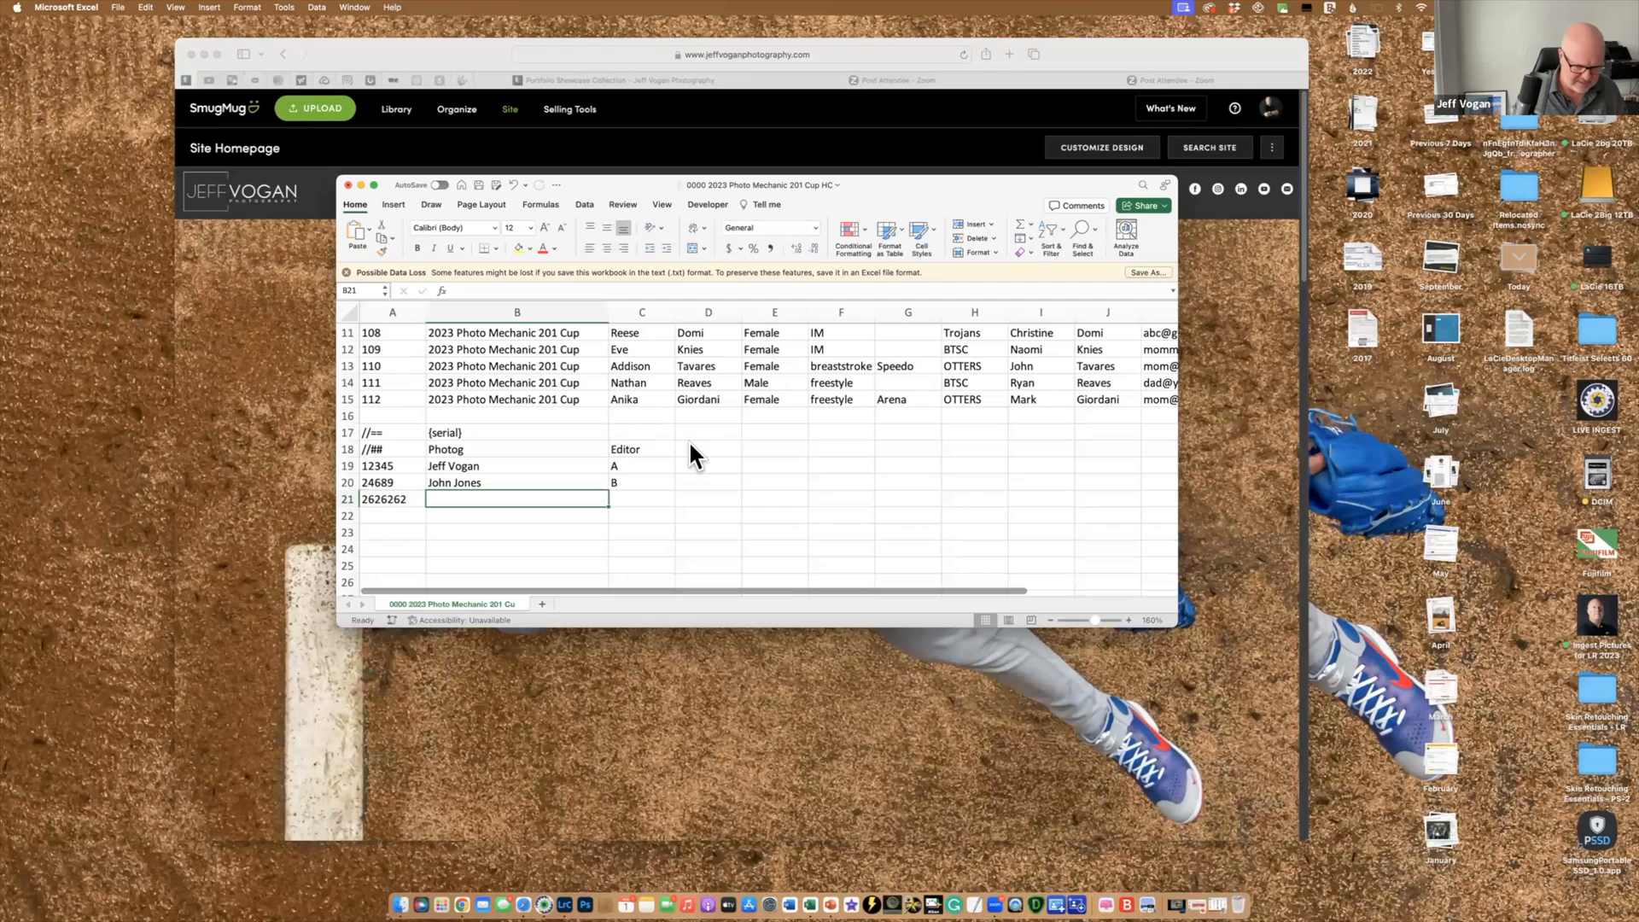
pyautogui.write('Bill Smith')
pyautogui.press('Tab')
pyautogui.write('A')
pyautogui.press('Return')
# Add a fourth photographer in row 22 with serial number 2727272, the photographer's first name and editor B
pyautogui.write('2727272')
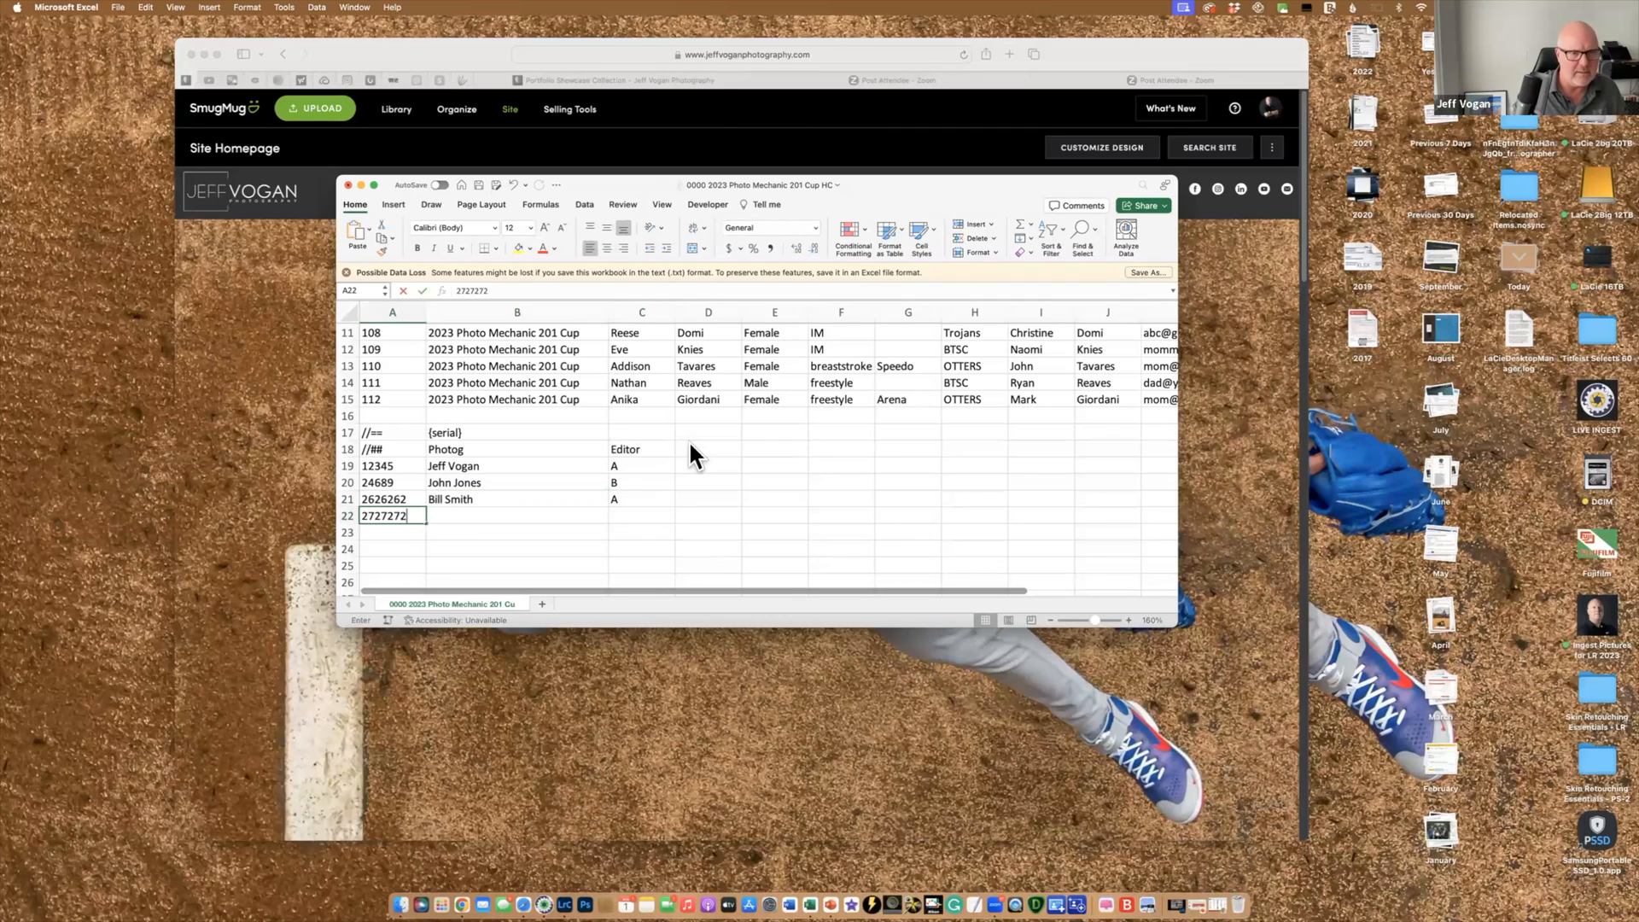
pyautogui.press('Tab')
pyautogui.write('Sam')
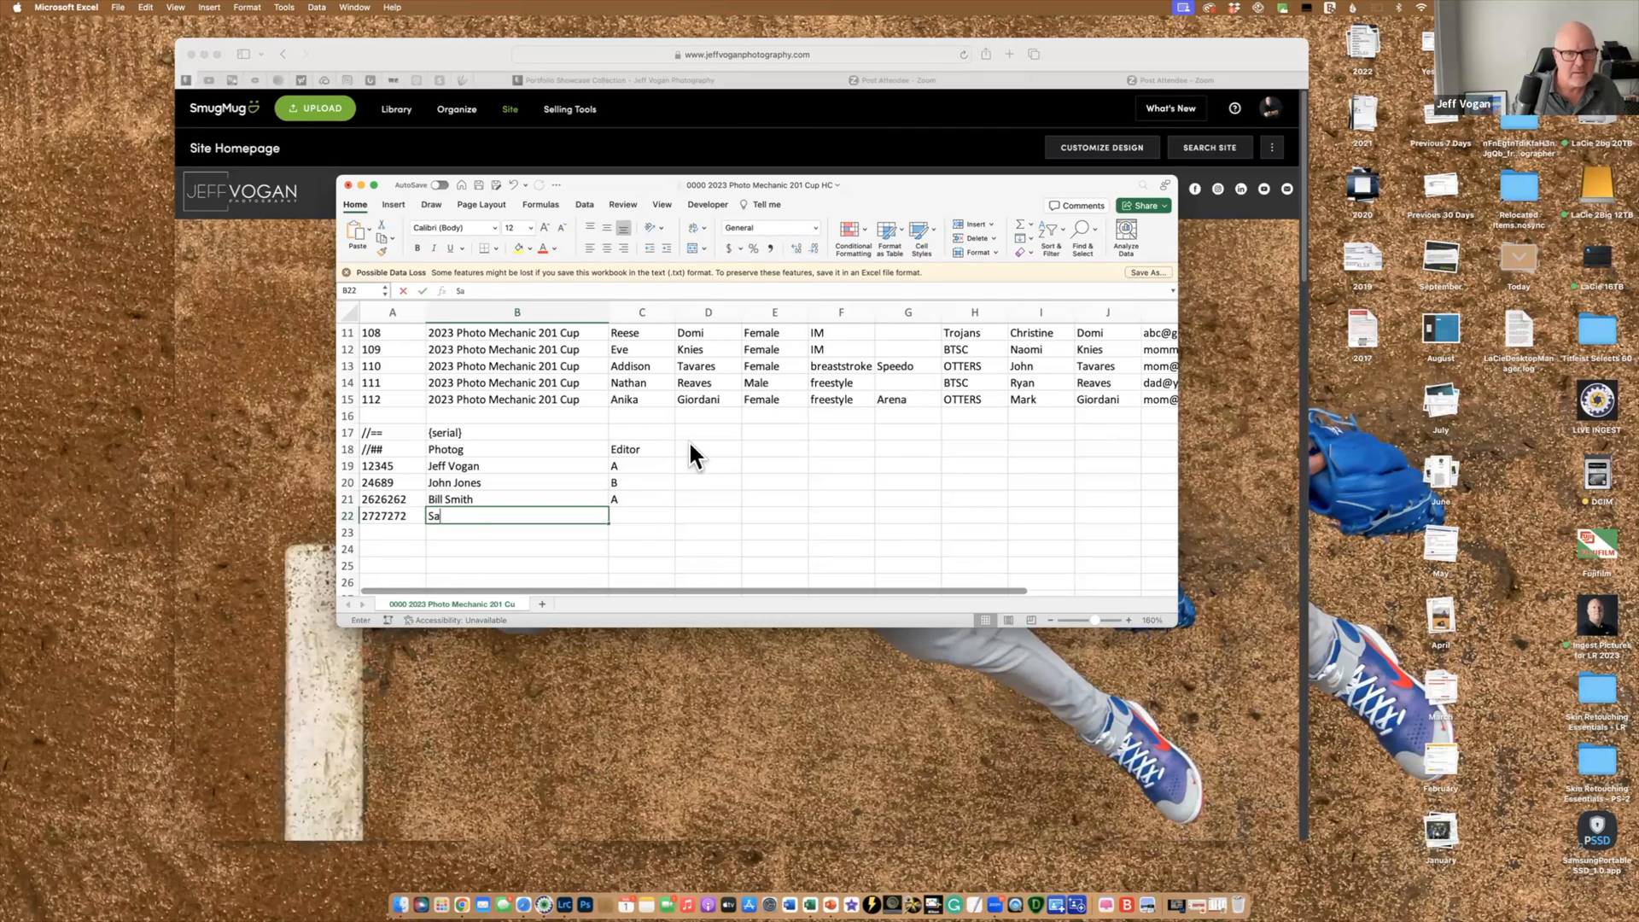
pyautogui.press('Tab')
pyautogui.write('B')
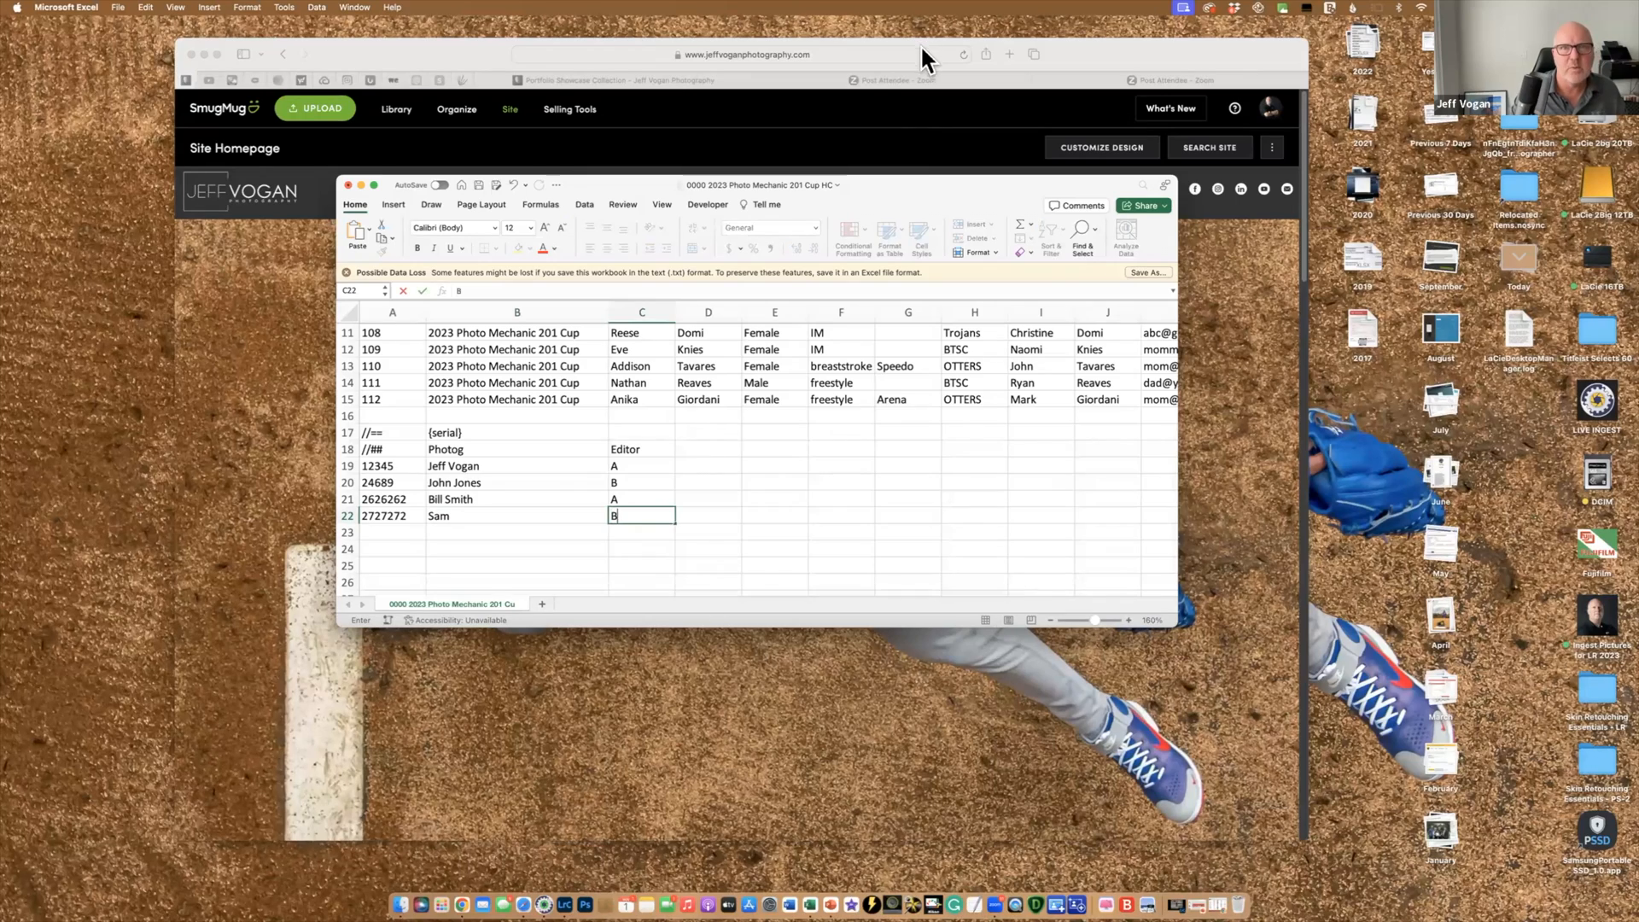
pyautogui.click(683, 533)
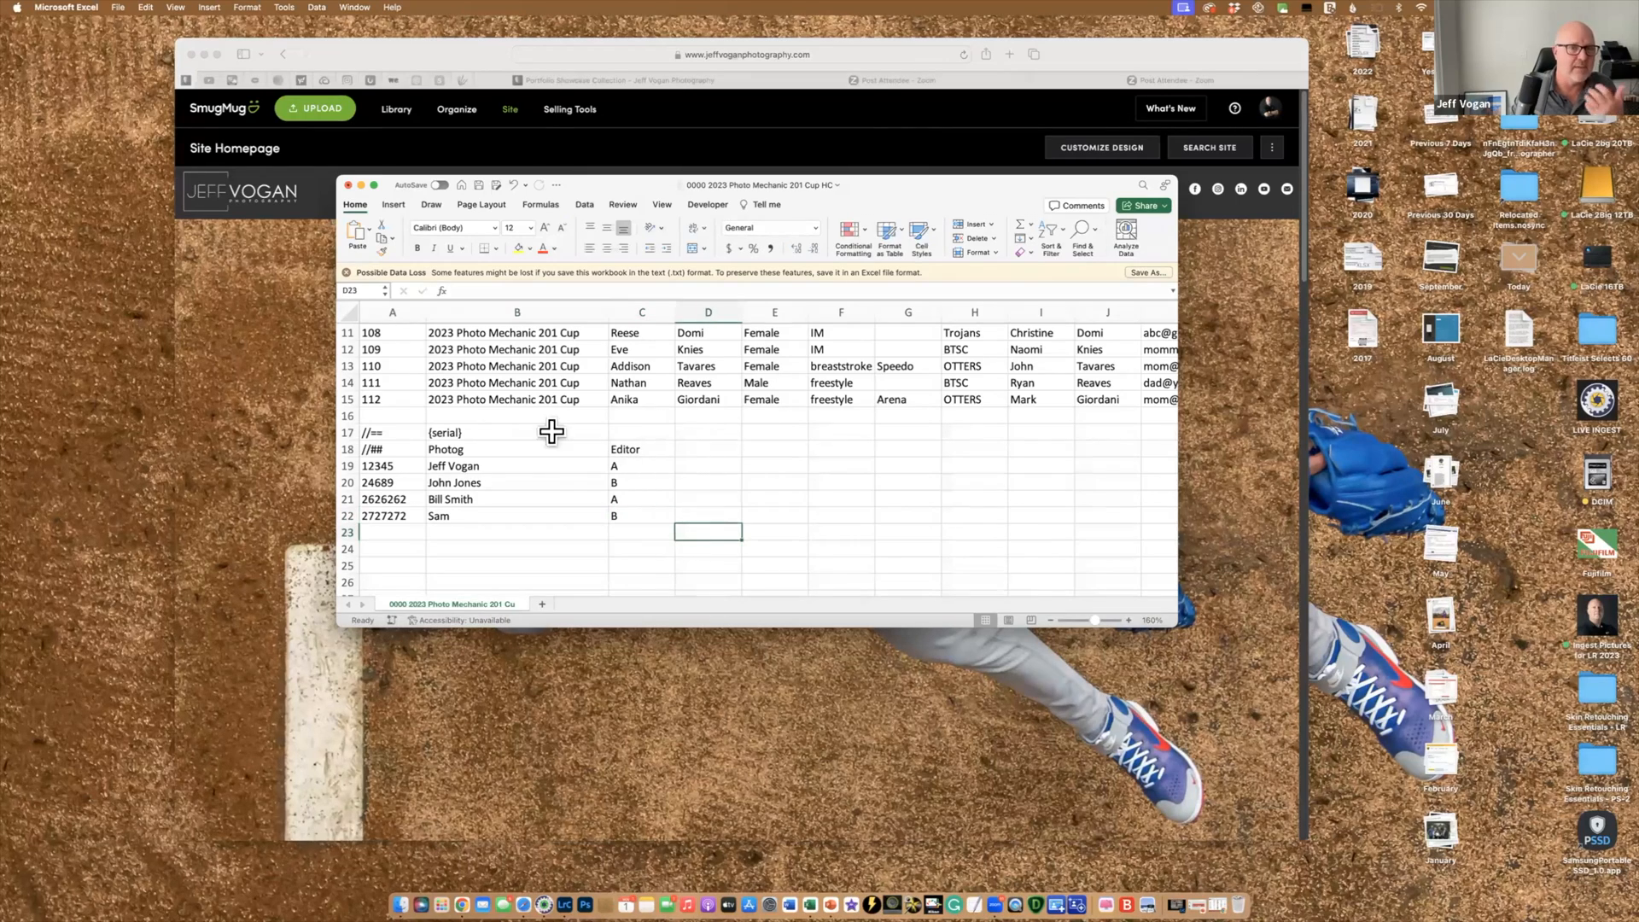
# Review which editor is assigned to each camera serial number and photographer in the lookup table
pyautogui.click(641, 452)
pyautogui.click(639, 466)
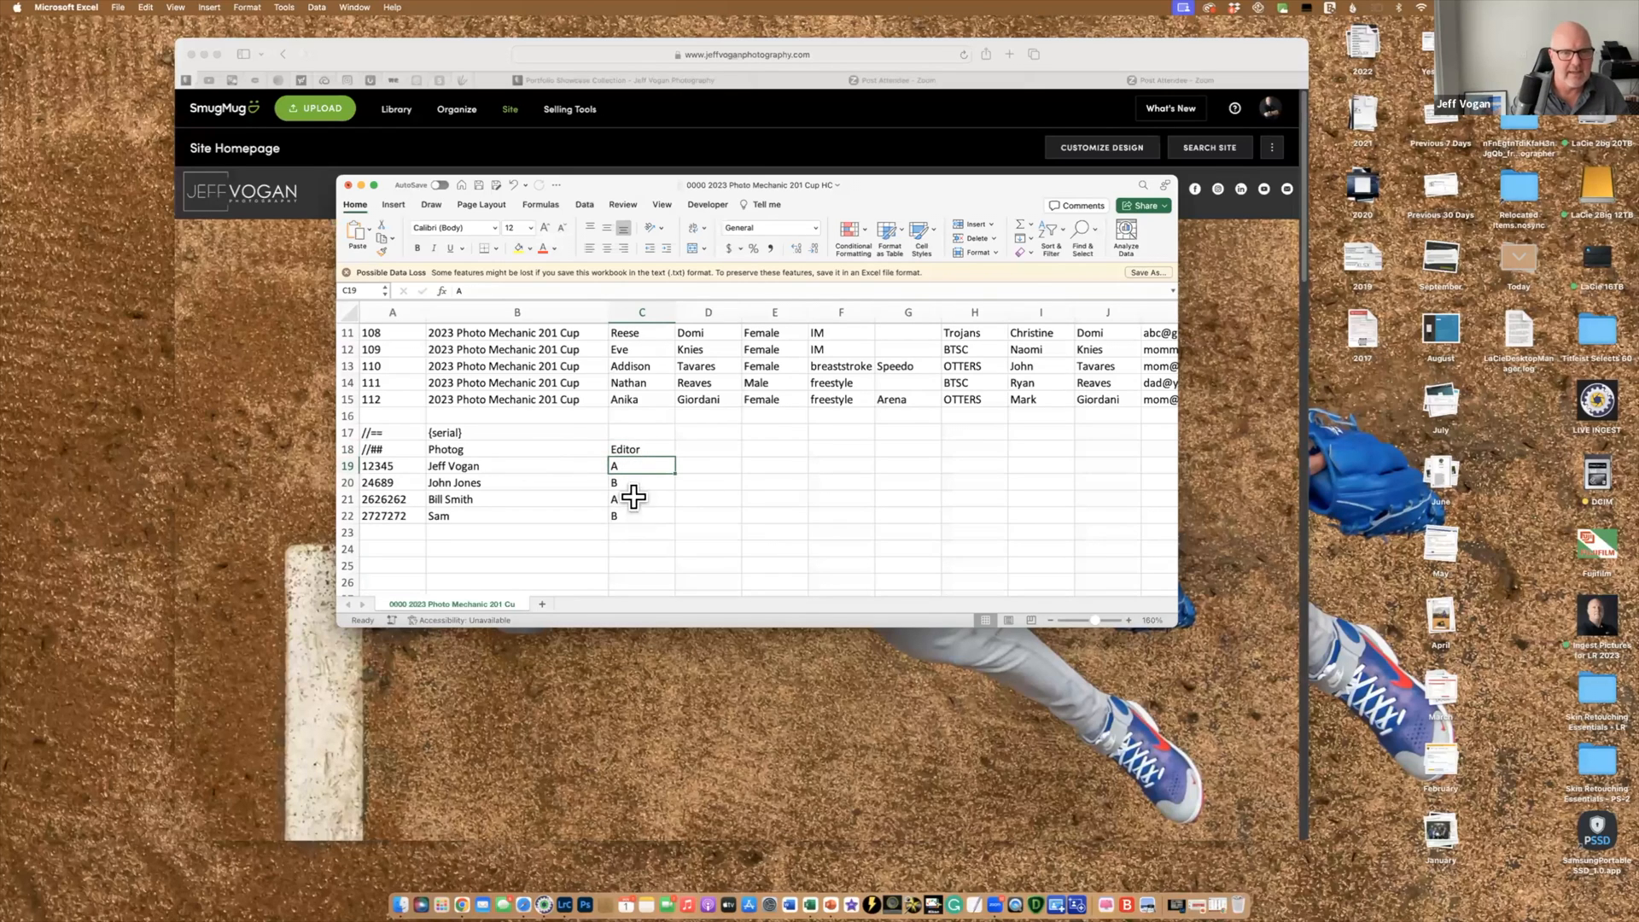
pyautogui.click(633, 484)
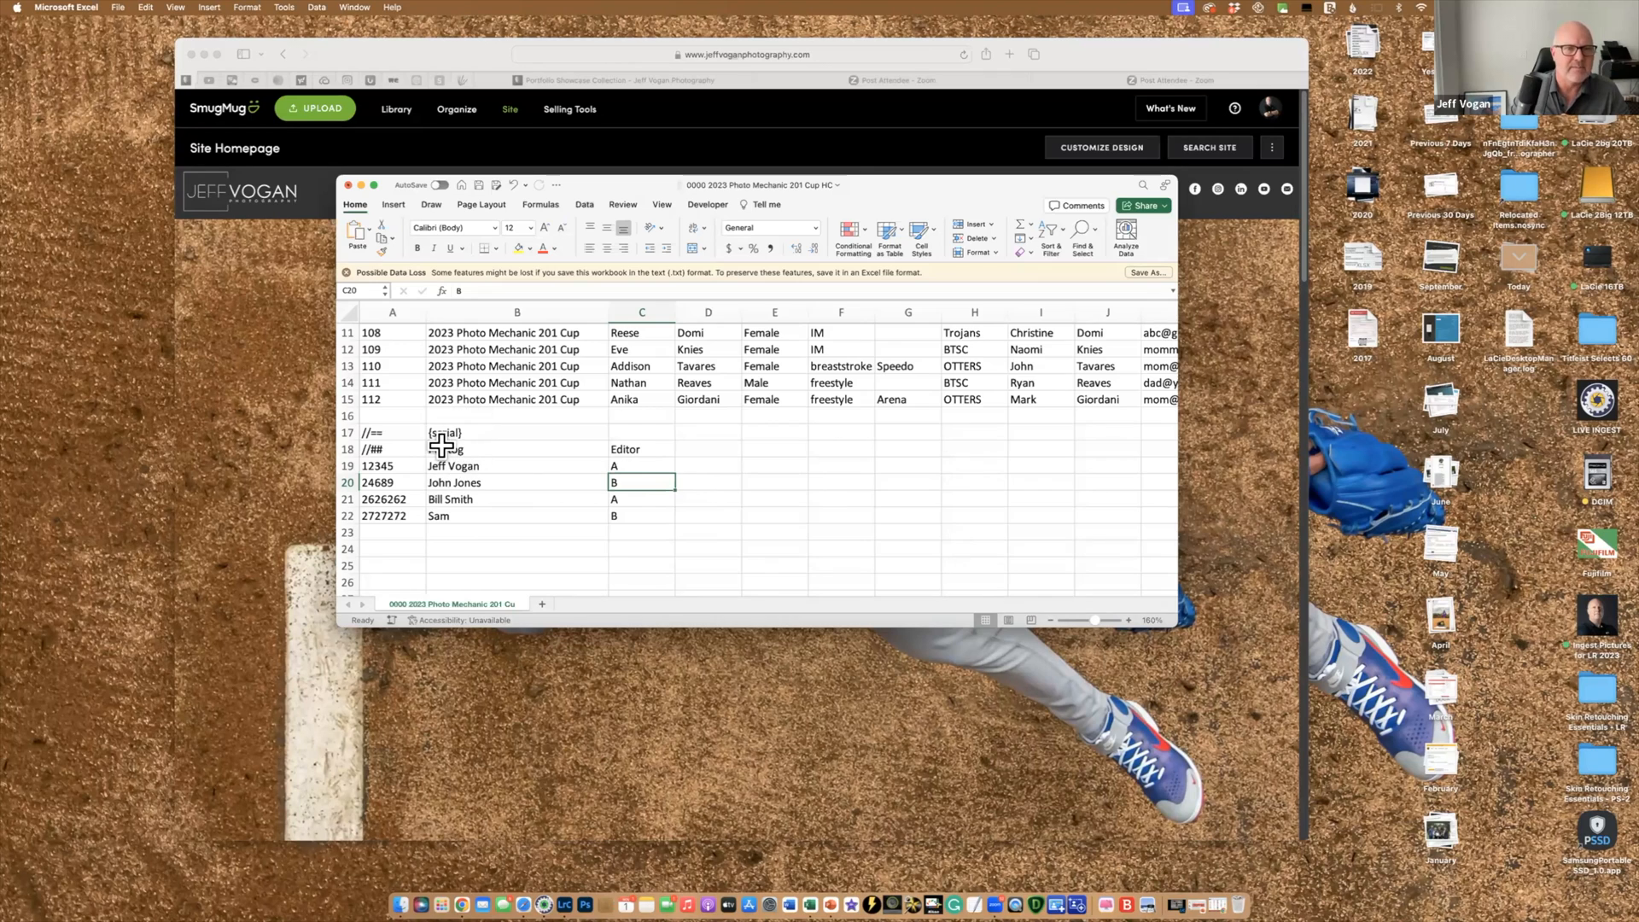
pyautogui.click(391, 449)
pyautogui.click(401, 466)
pyautogui.click(445, 463)
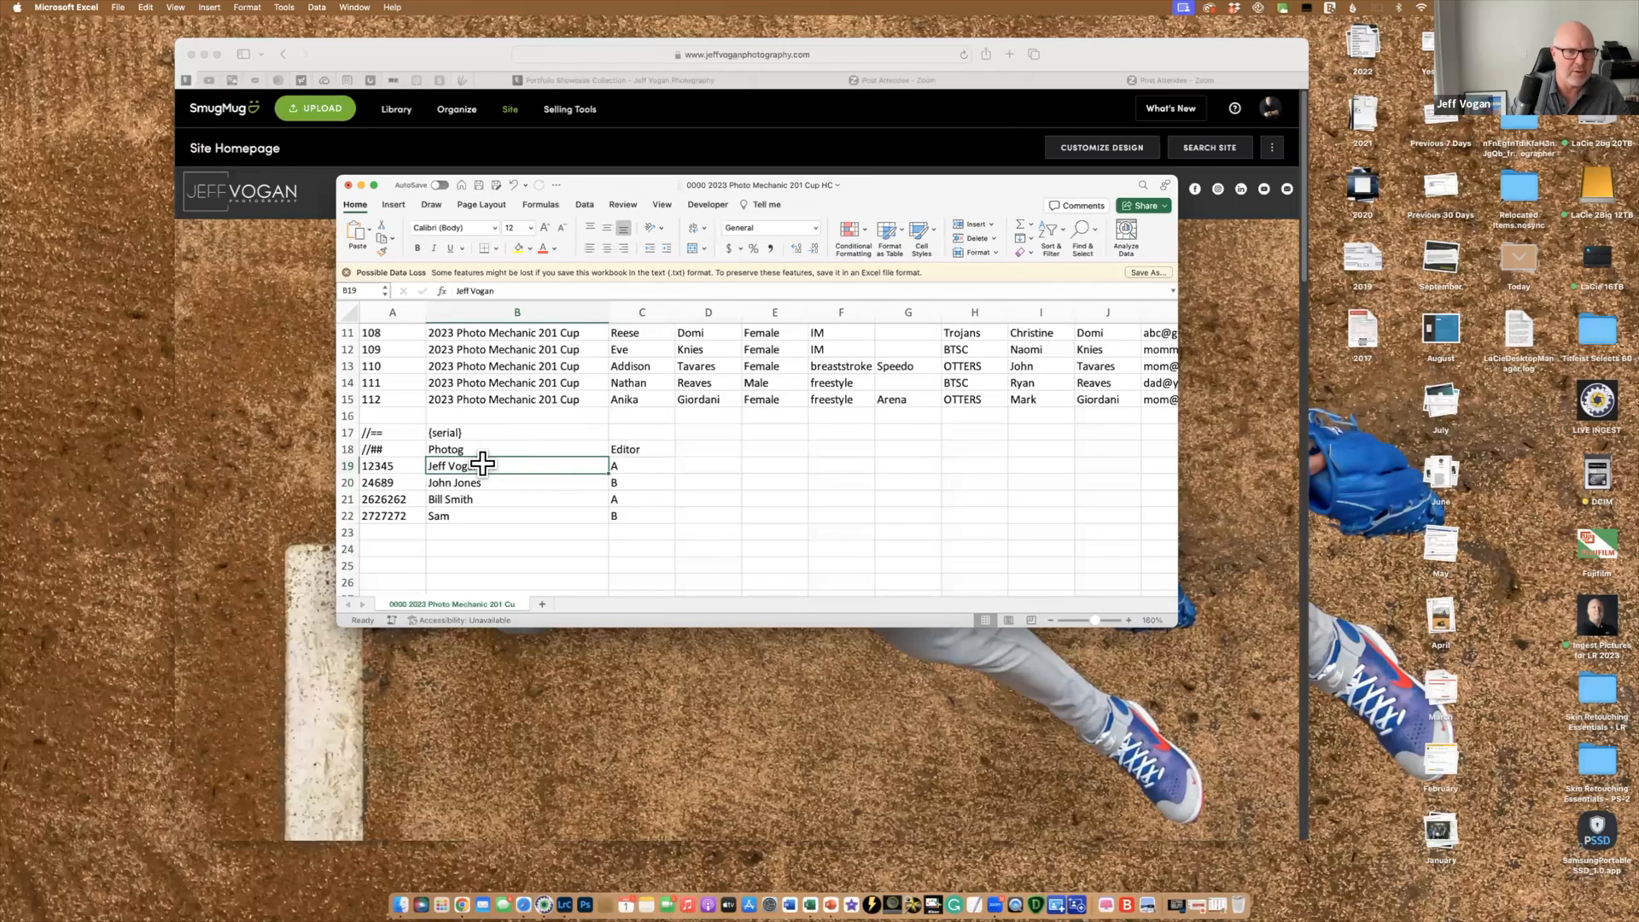
pyautogui.click(632, 463)
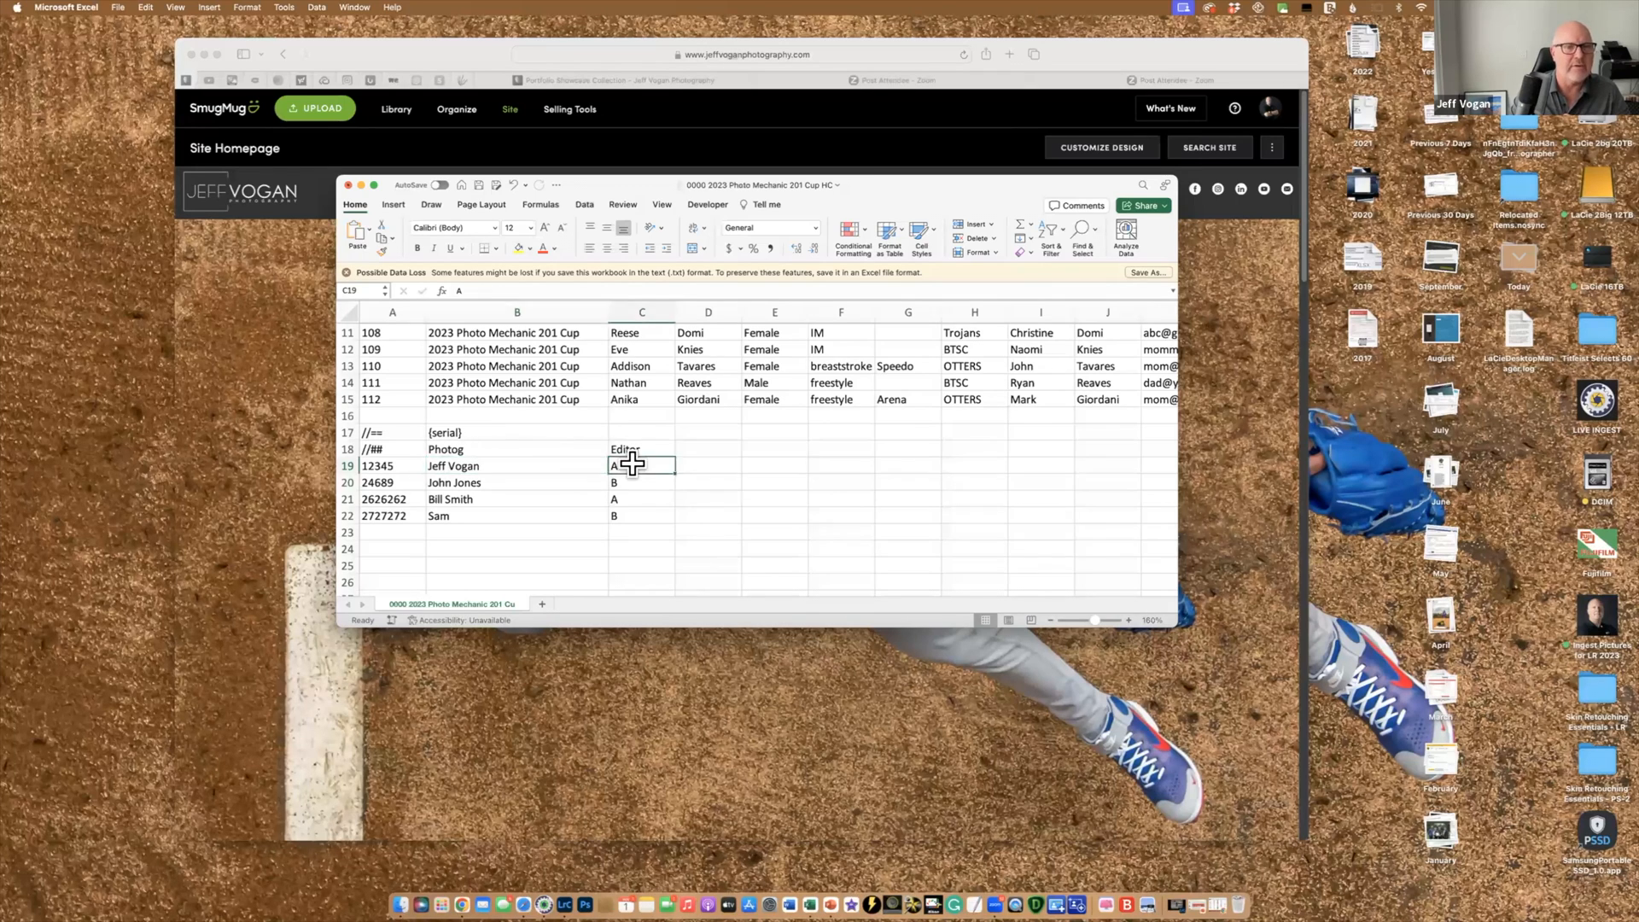
pyautogui.scroll(1, 611, 509)
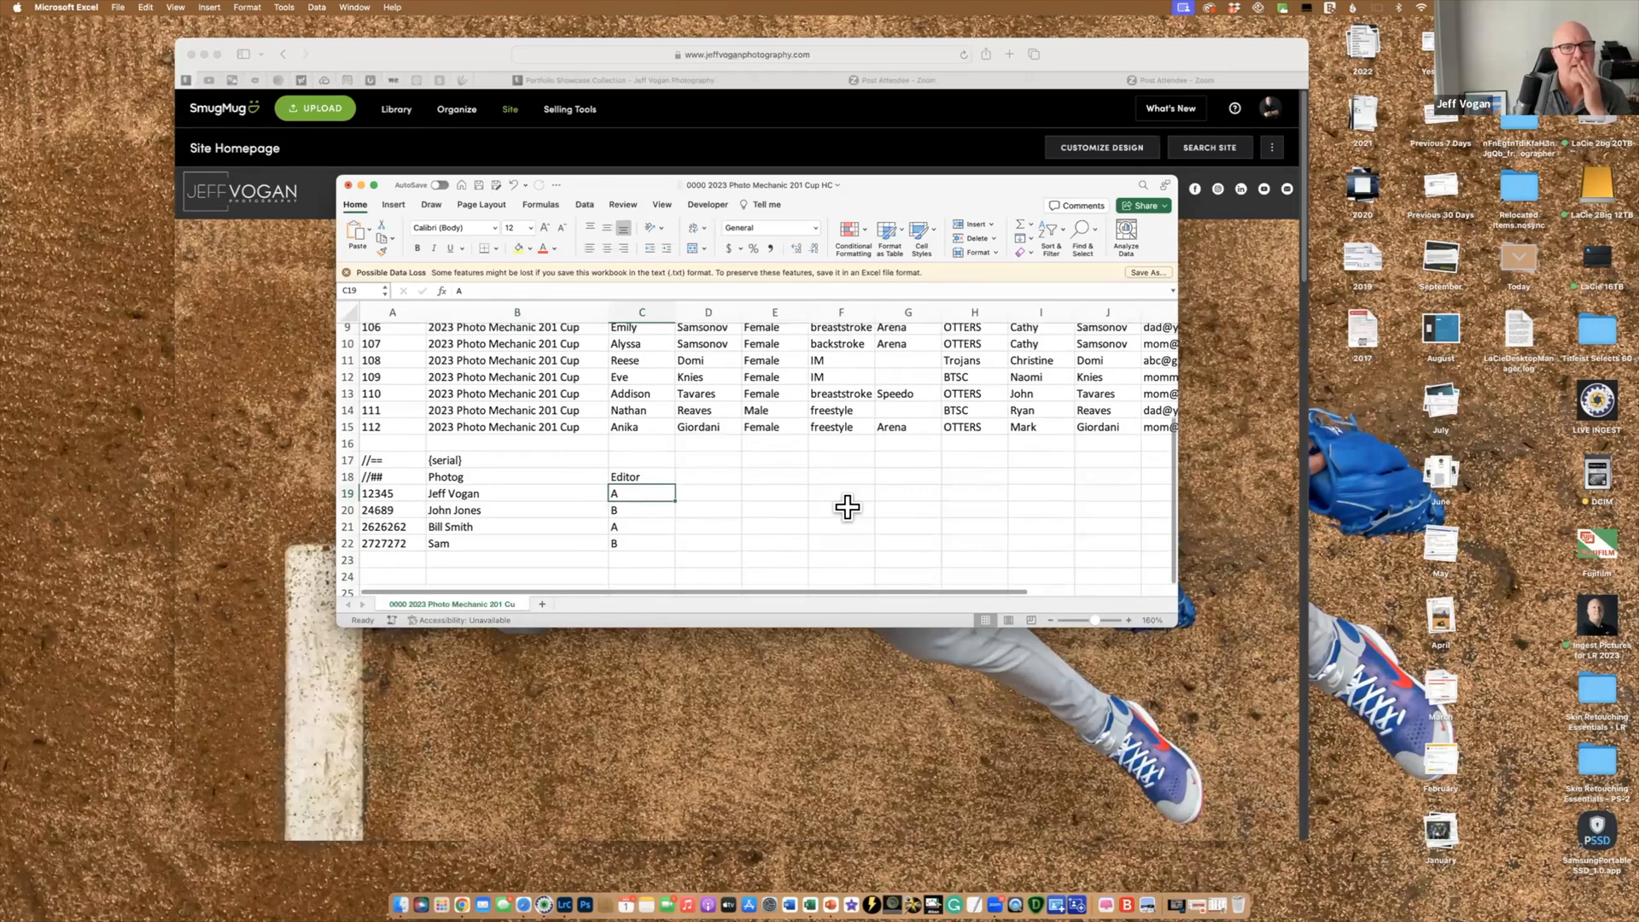
pyautogui.scroll(1, 407, 457)
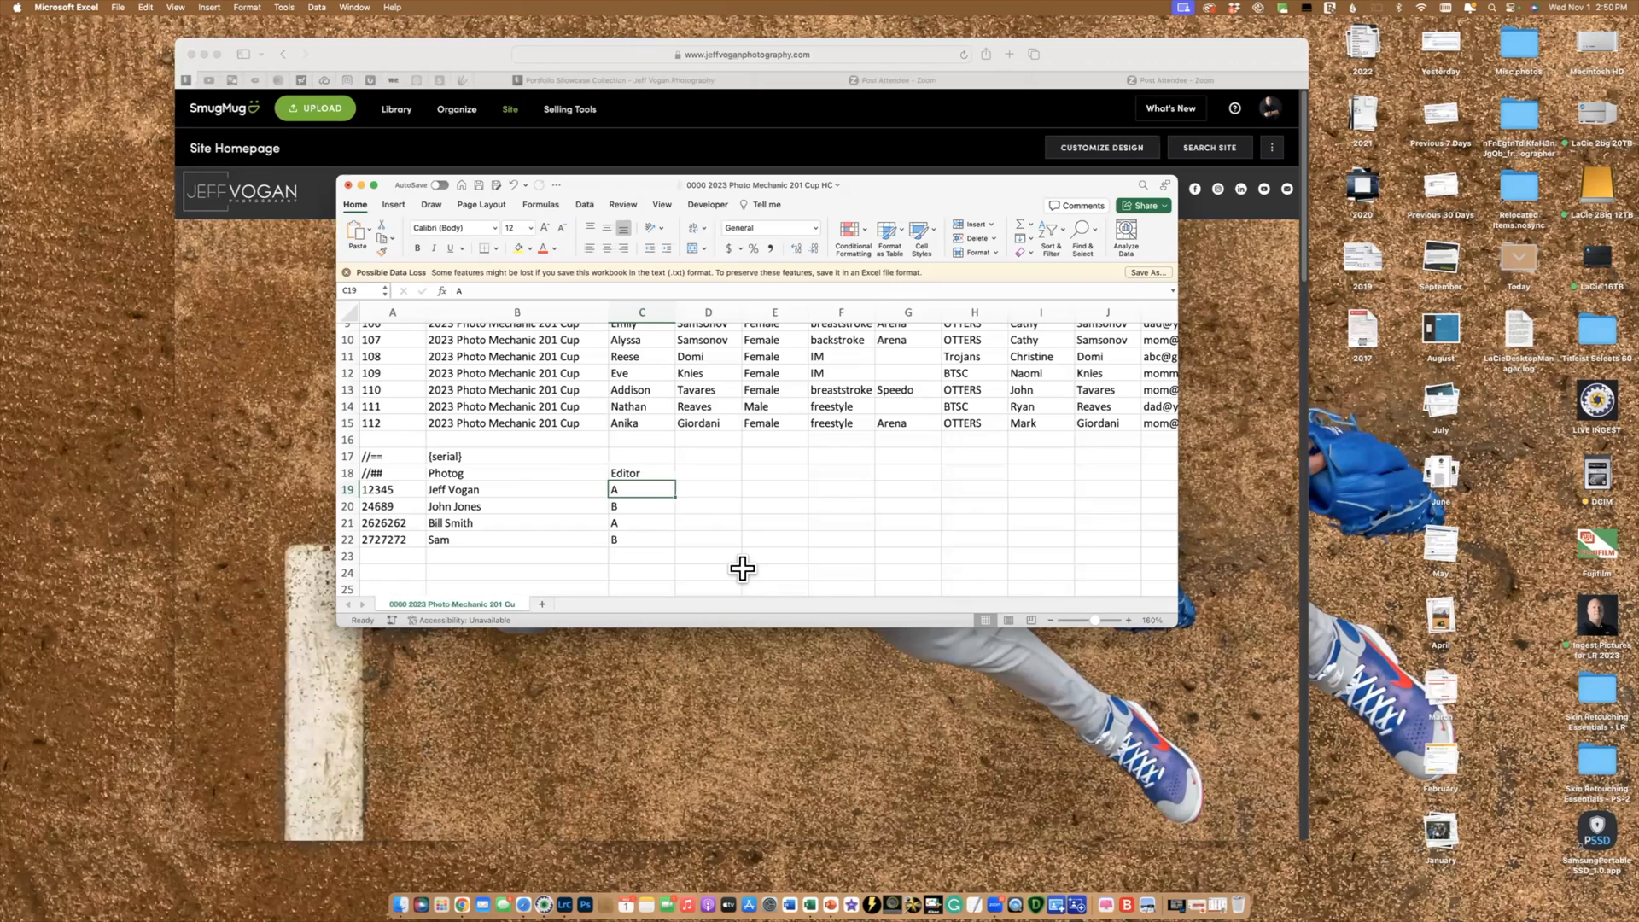
pyautogui.click(741, 565)
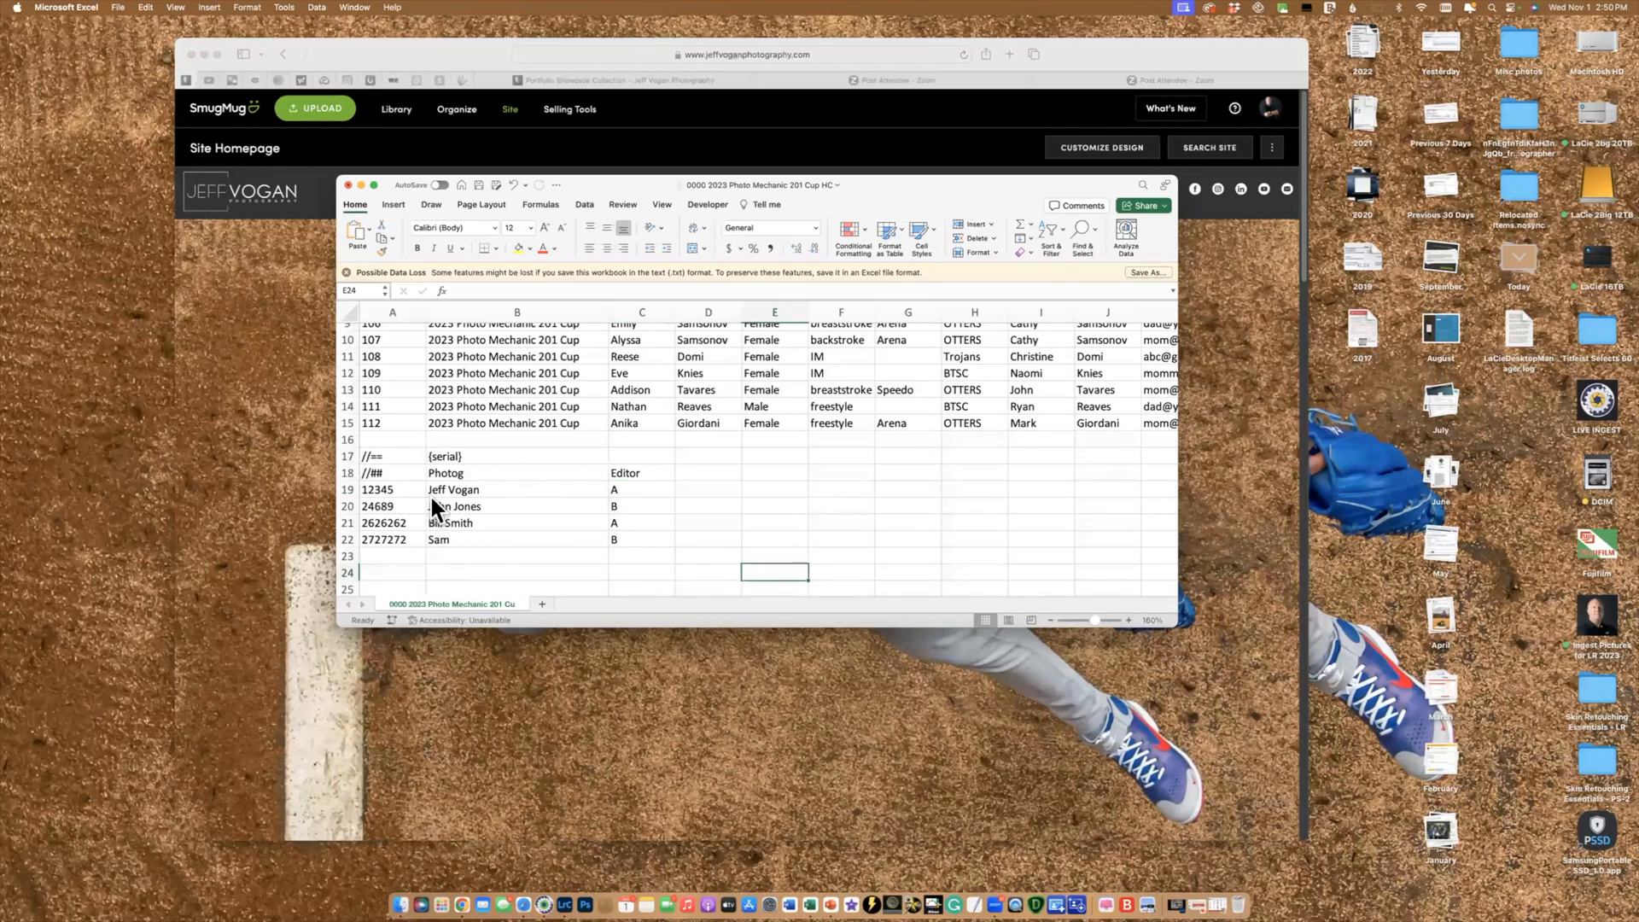
# Insert a row above the {serial} row and fill it with //== in A17 and {model} in B17
pyautogui.rightClick(350, 456)
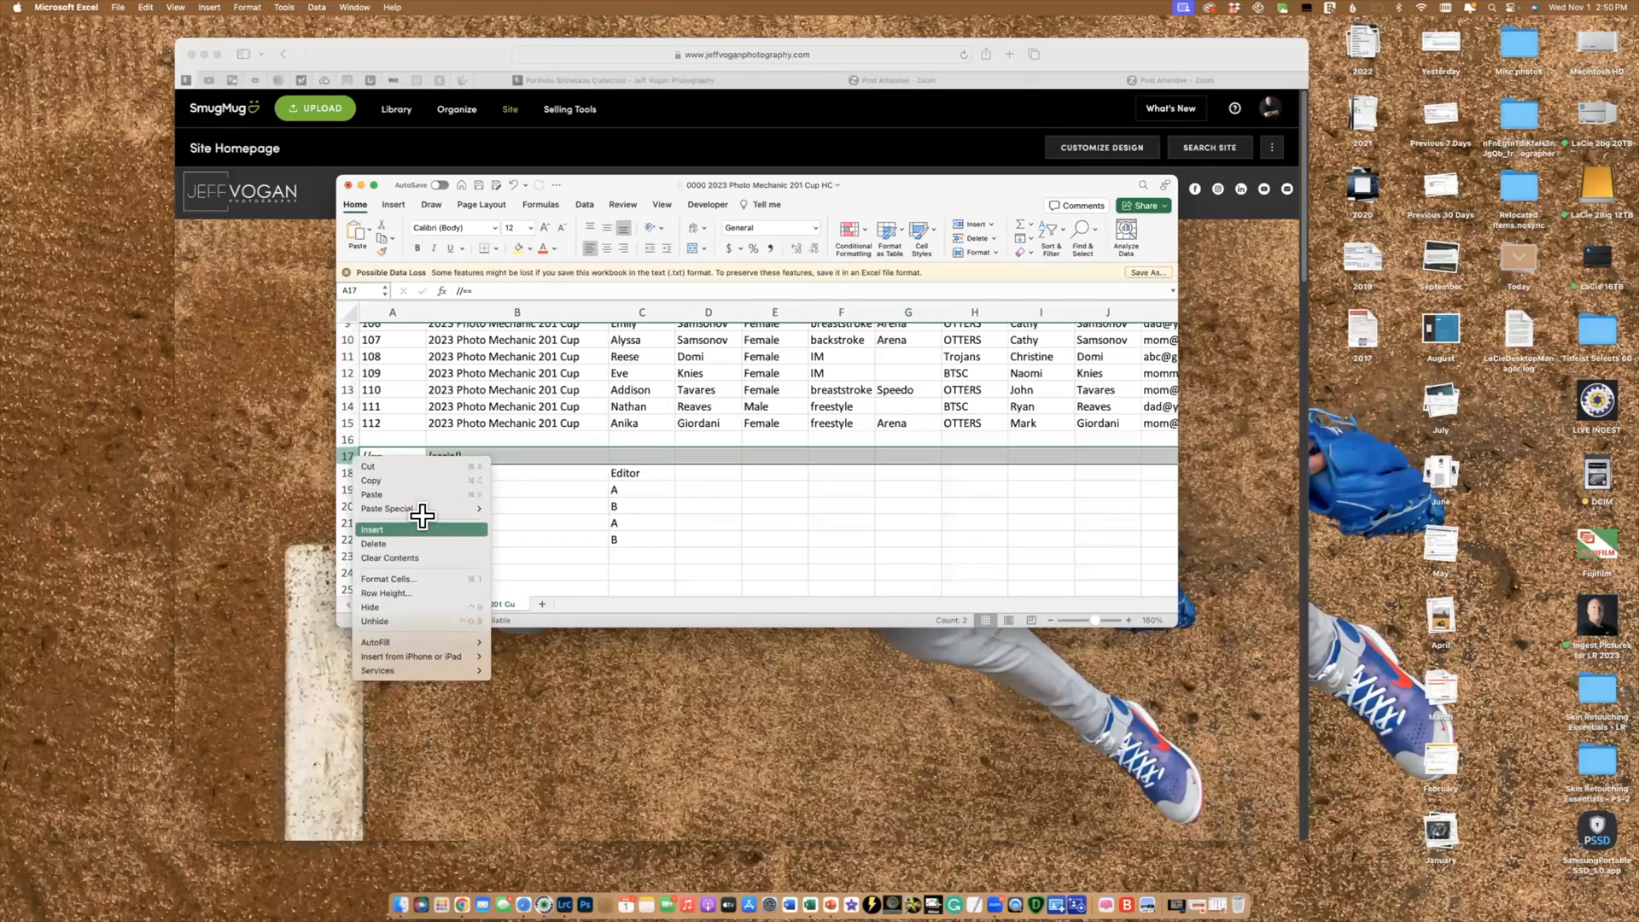
pyautogui.click(420, 525)
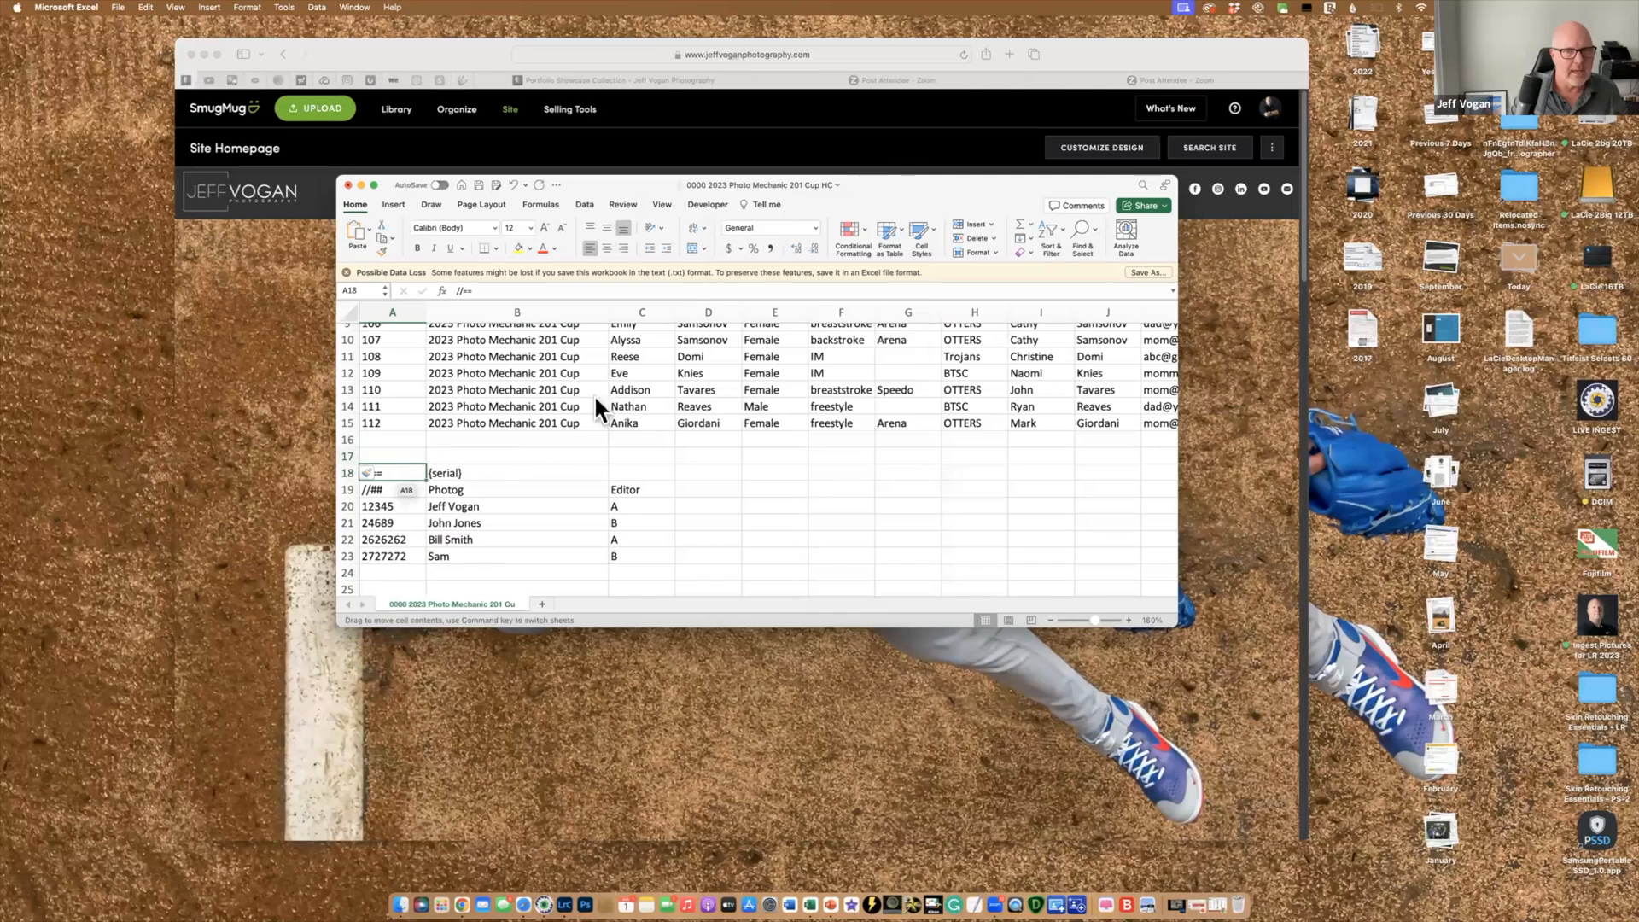
pyautogui.moveTo(401, 461); pyautogui.dragTo(403, 477)
pyautogui.click(775, 321)
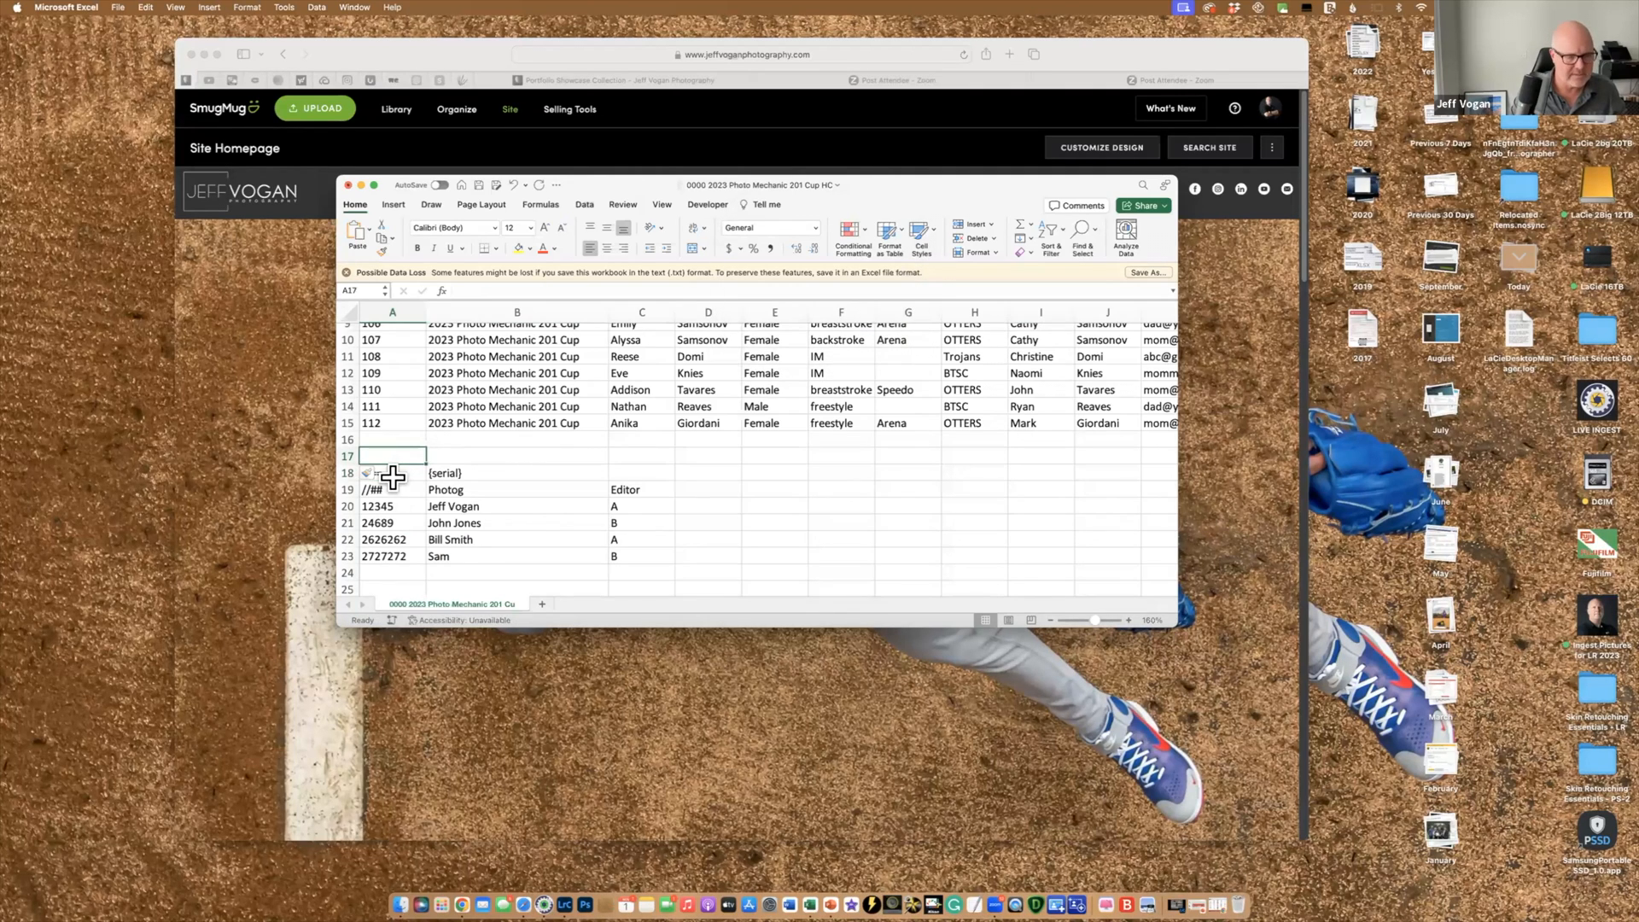
pyautogui.press('super+z')
pyautogui.press('super+z')
pyautogui.press('super+v')
pyautogui.click(444, 452)
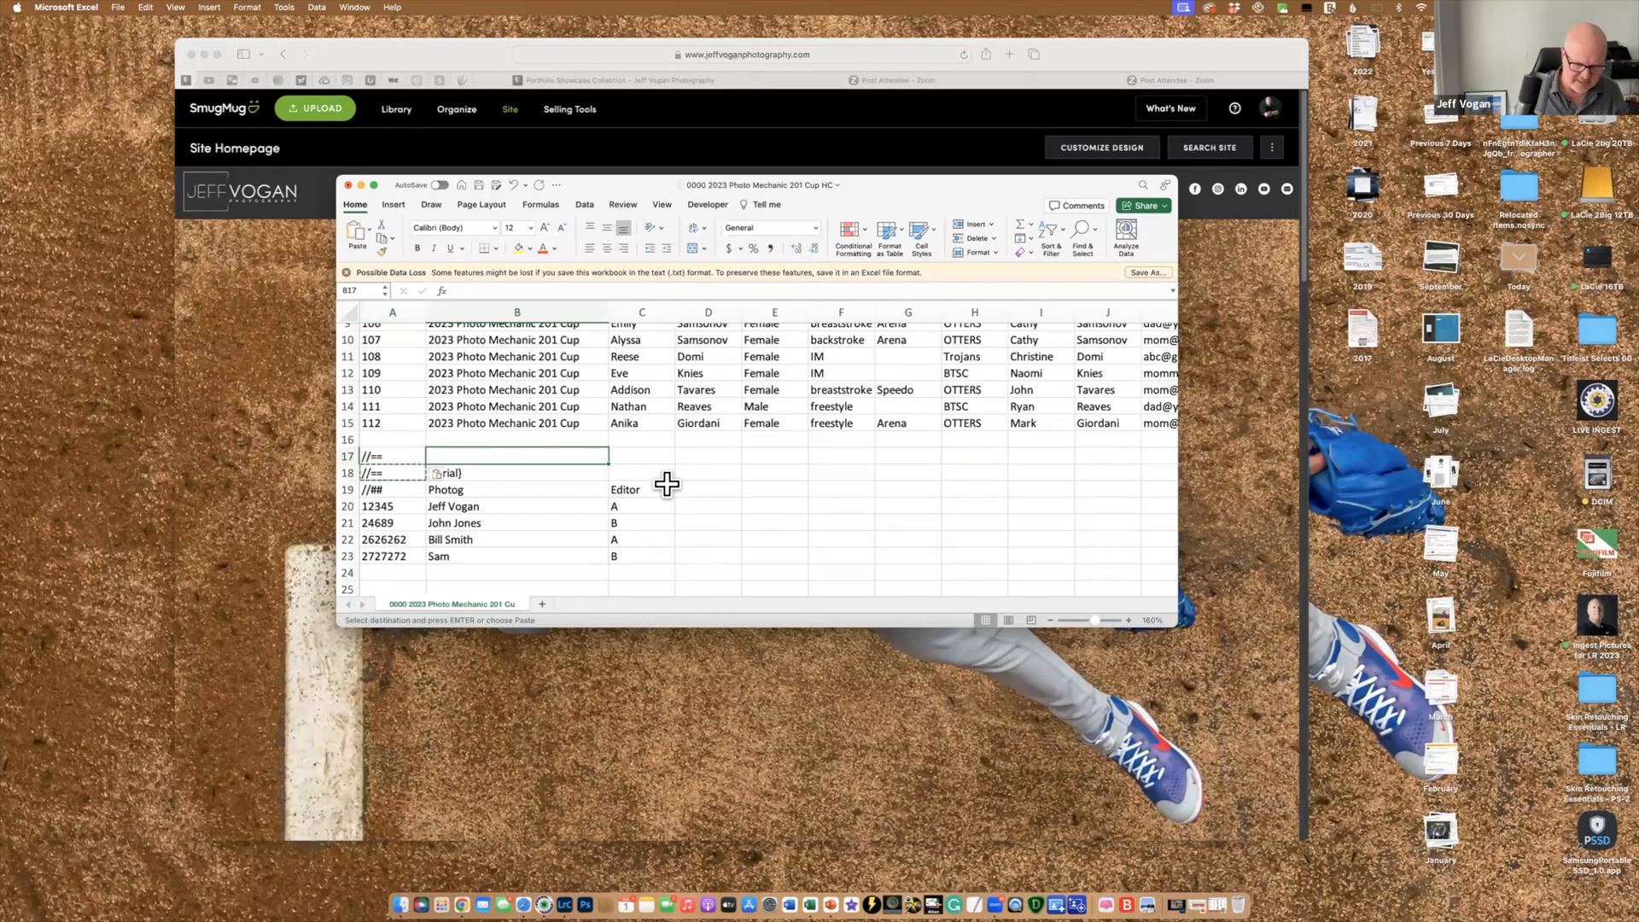
pyautogui.write('{model}')
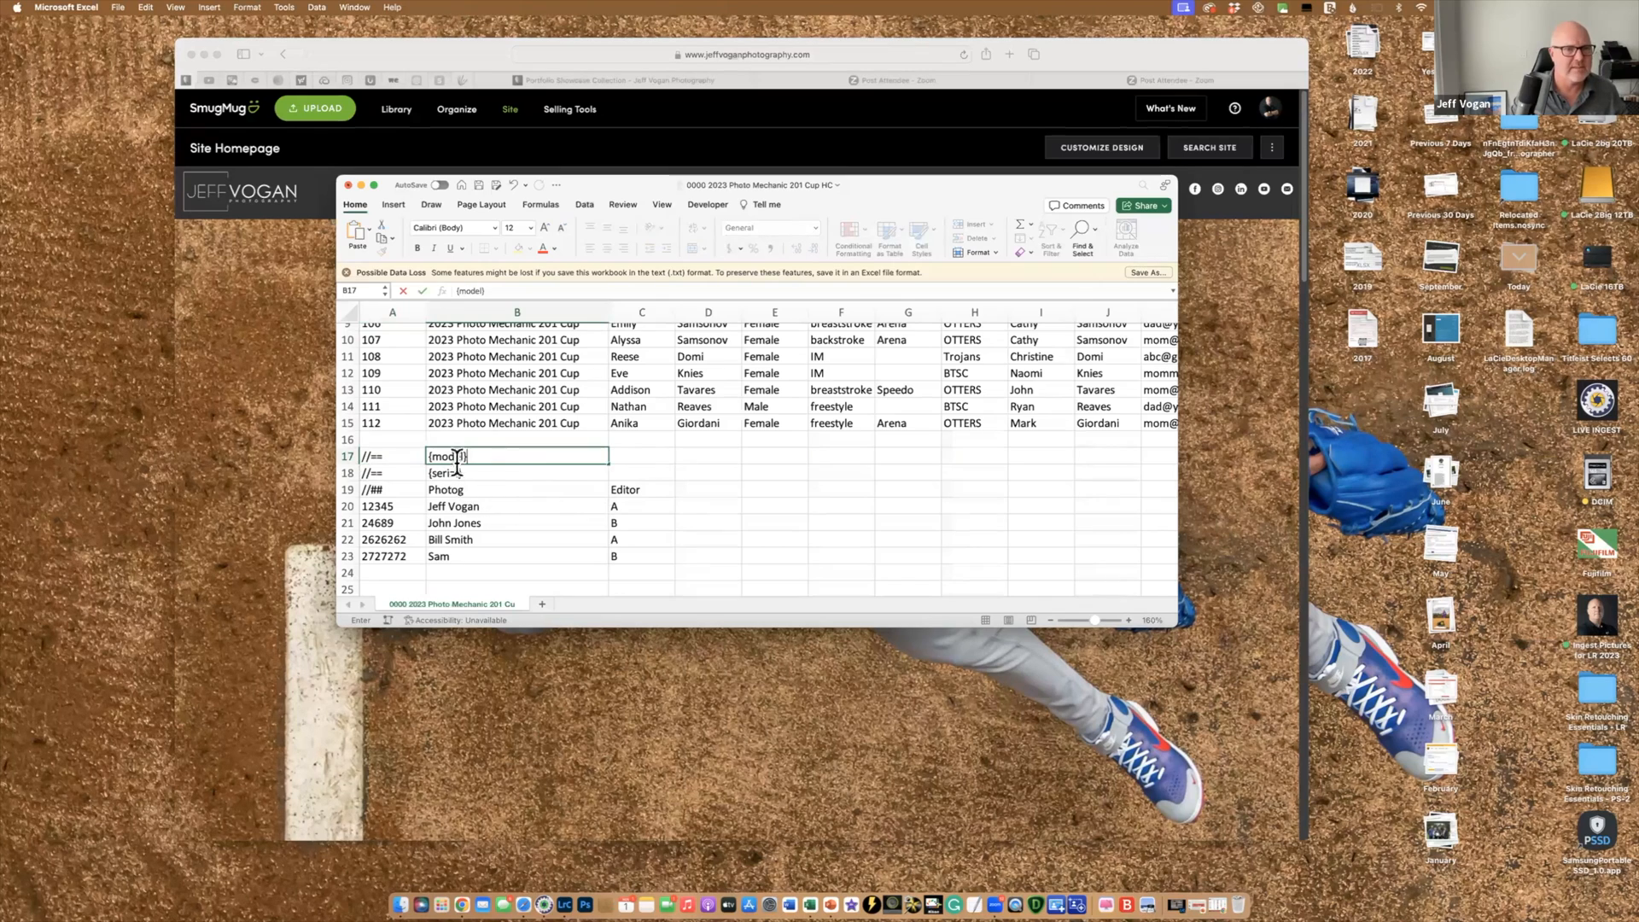
# Insert a row above the {model} row and fill it with //== in A17 and {fbasename} in B17
pyautogui.rightClick(346, 456)
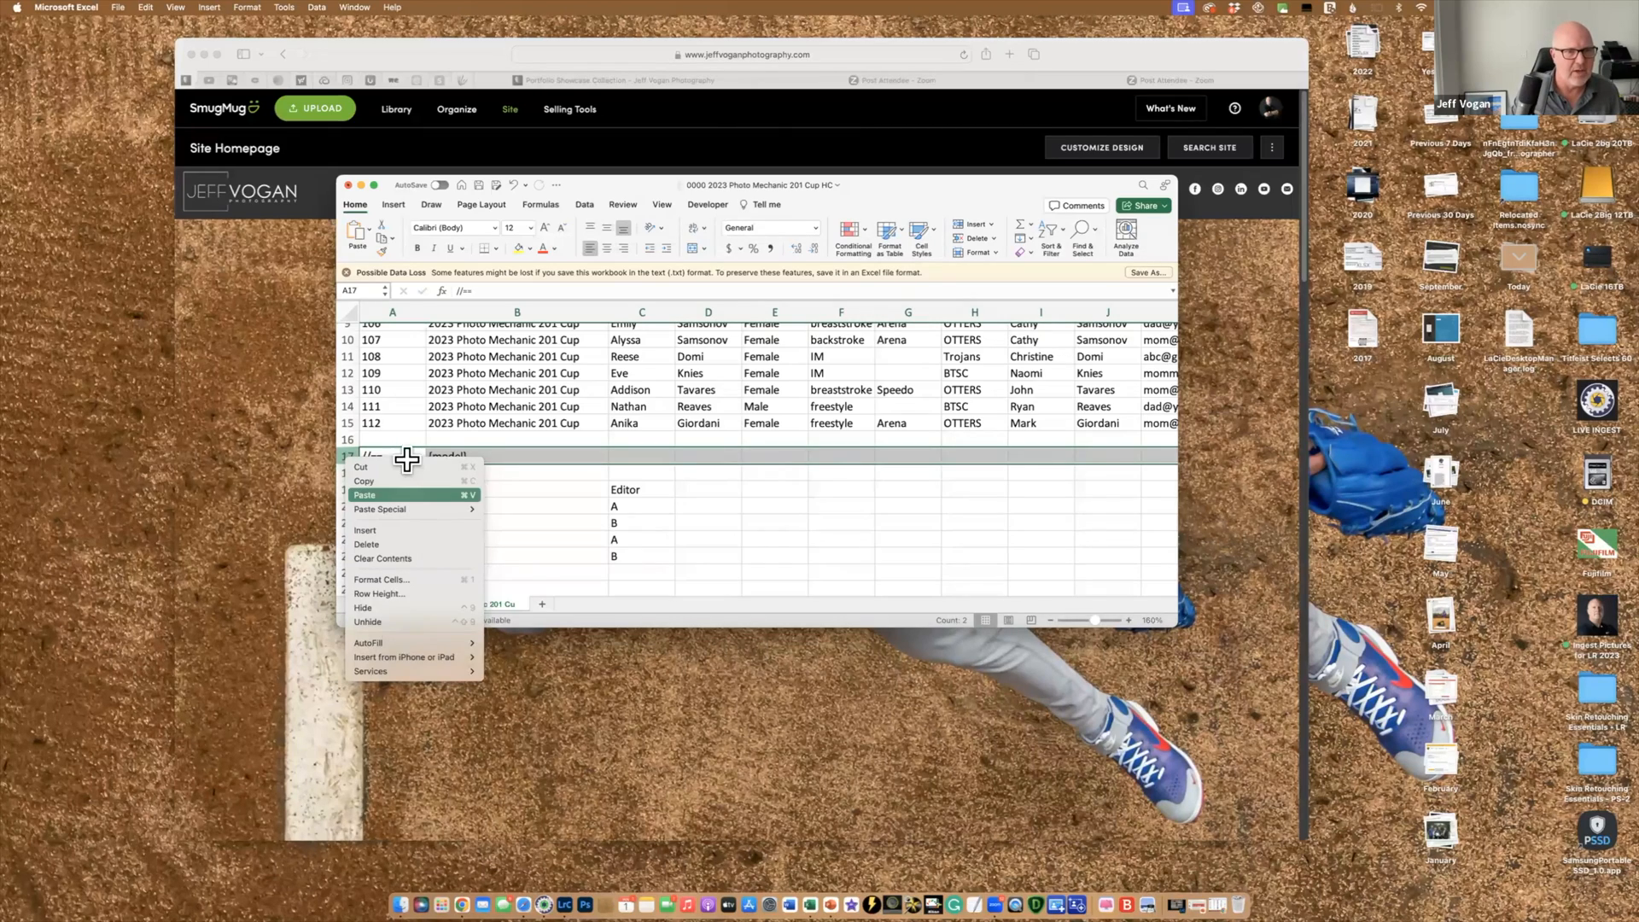
pyautogui.click(384, 530)
pyautogui.click(399, 455)
pyautogui.press('super+v')
pyautogui.press('Tab')
pyautogui.write('{fbasename')
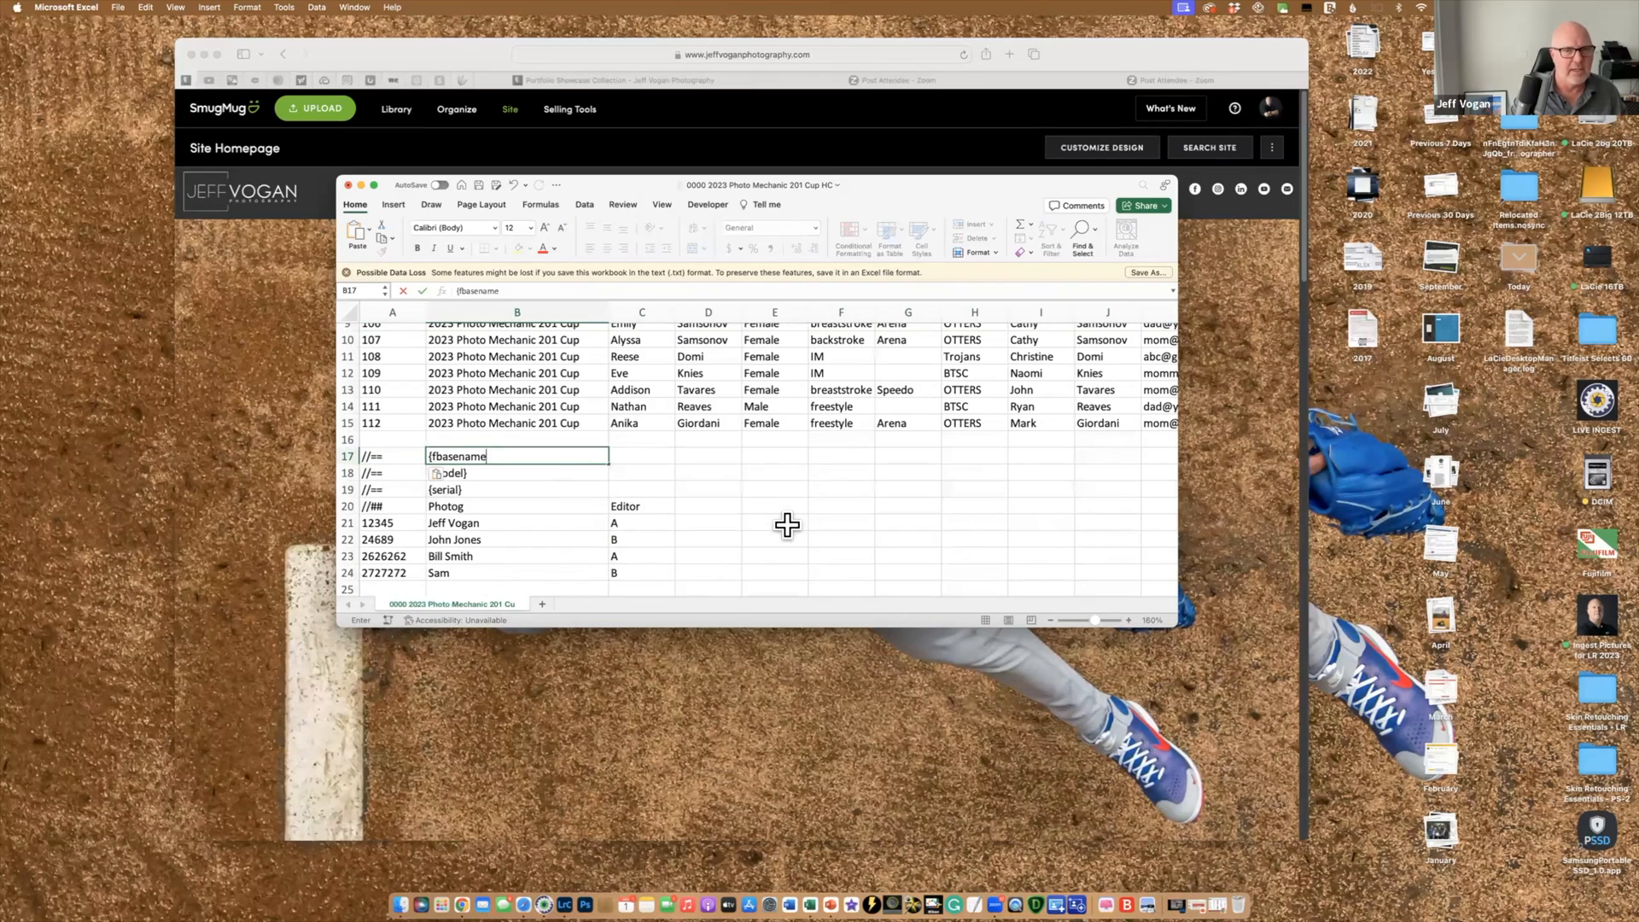
pyautogui.click(787, 525)
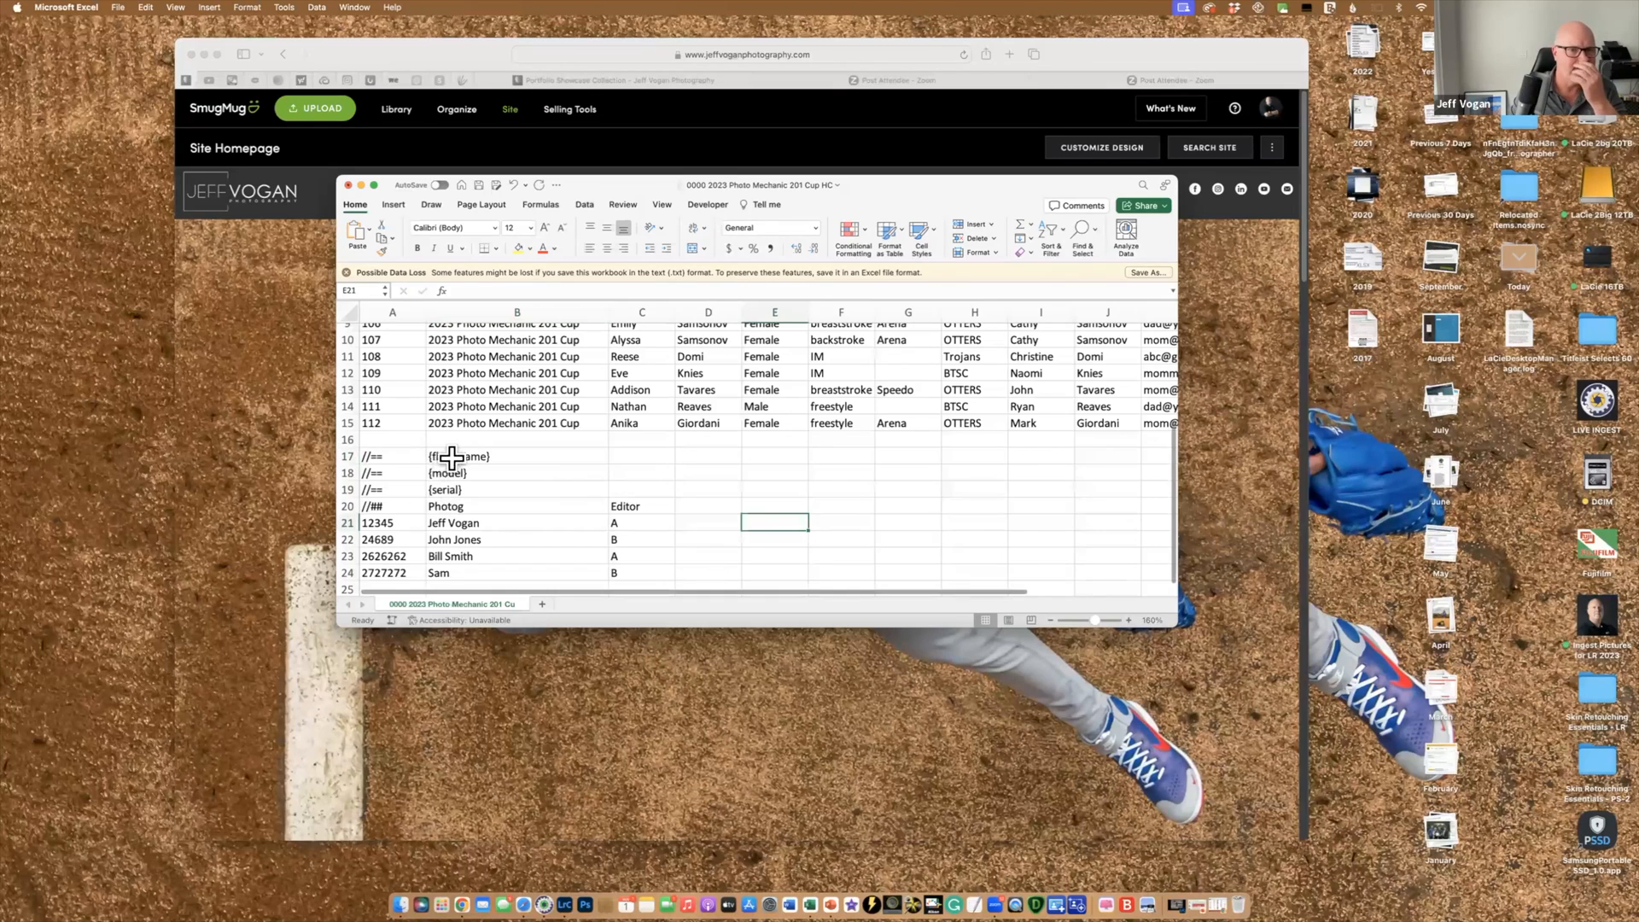
# Select the variable rows together with the Photog heading, cells A17:B20
pyautogui.click(467, 455)
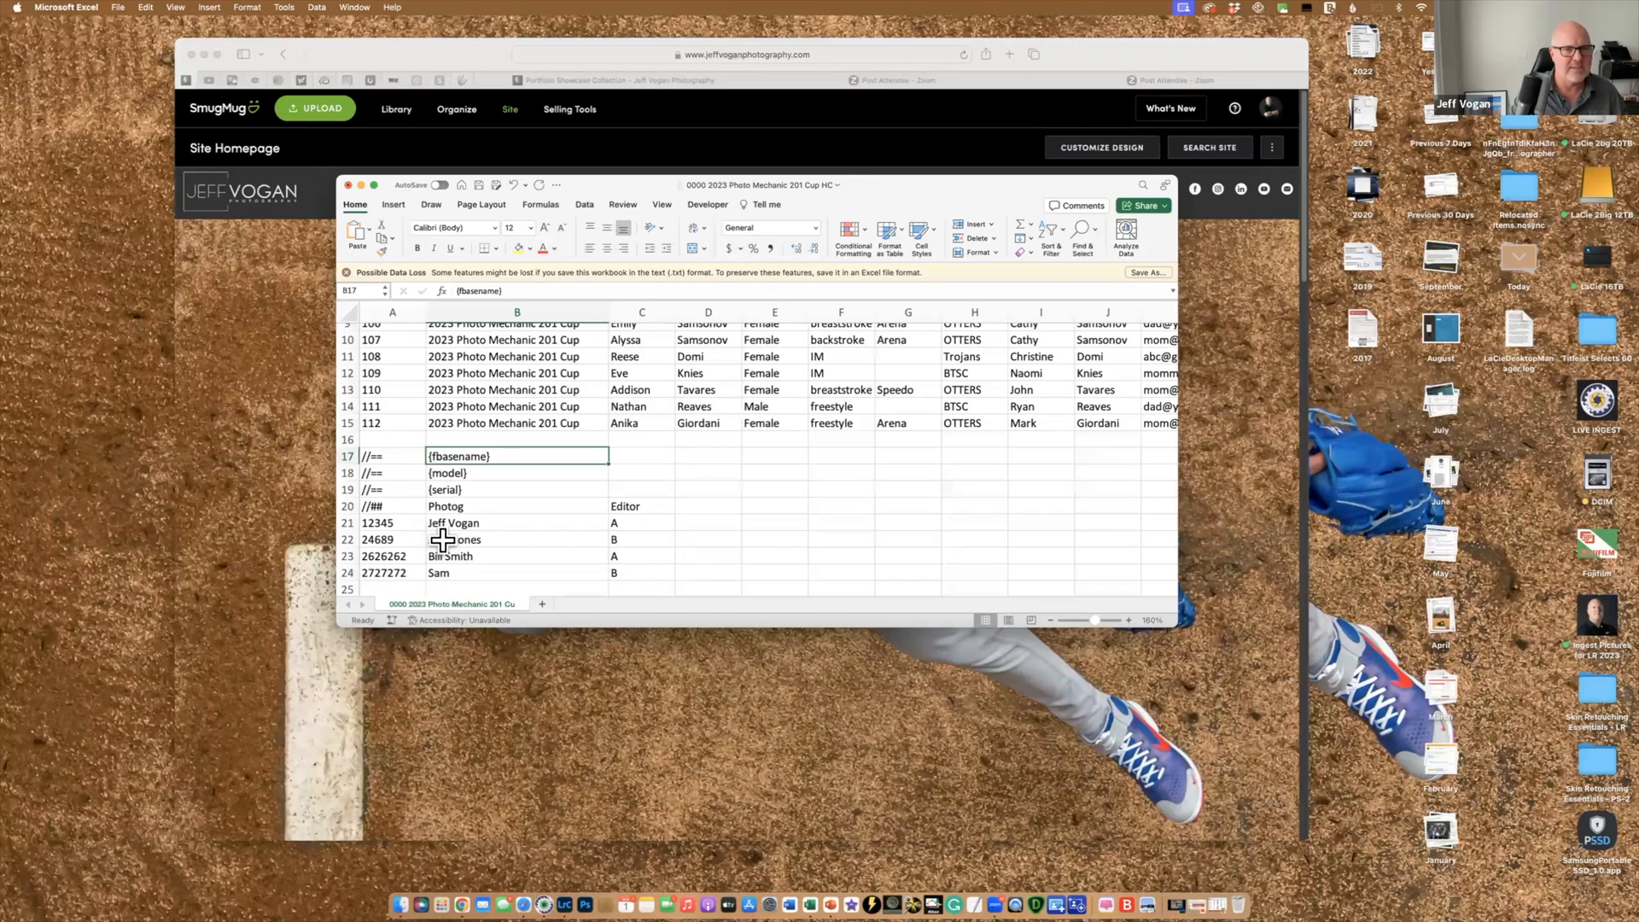
pyautogui.click(442, 523)
pyautogui.click(460, 459)
pyautogui.moveTo(458, 453); pyautogui.dragTo(437, 513)
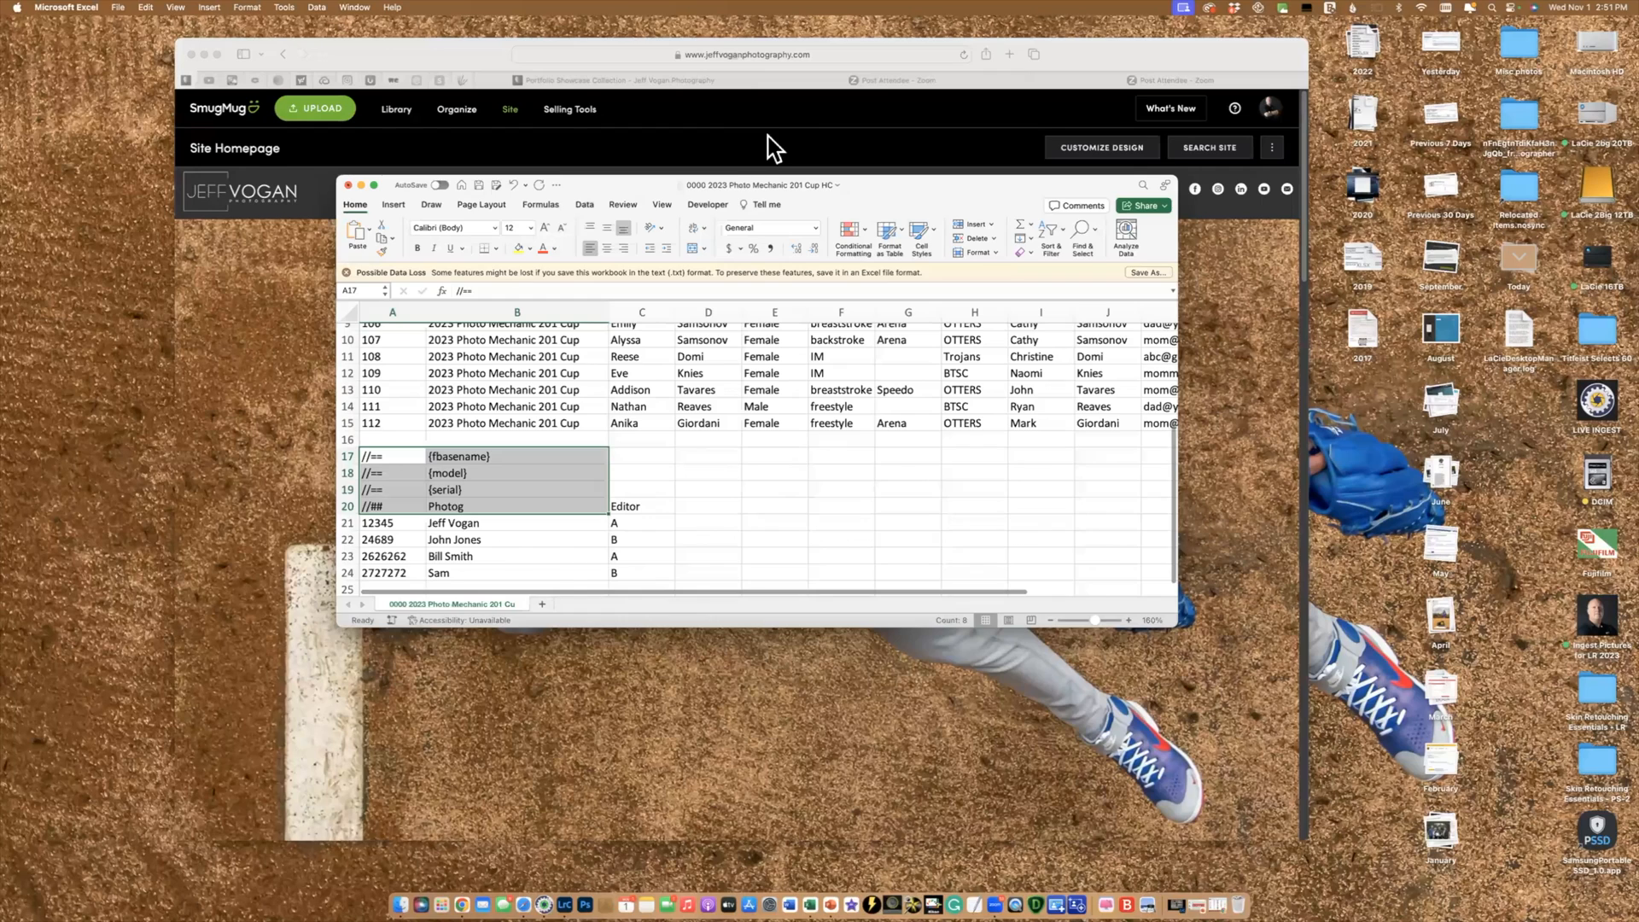
pyautogui.scroll(-1, 773, 145)
pyautogui.scroll(-3, 768, 136)
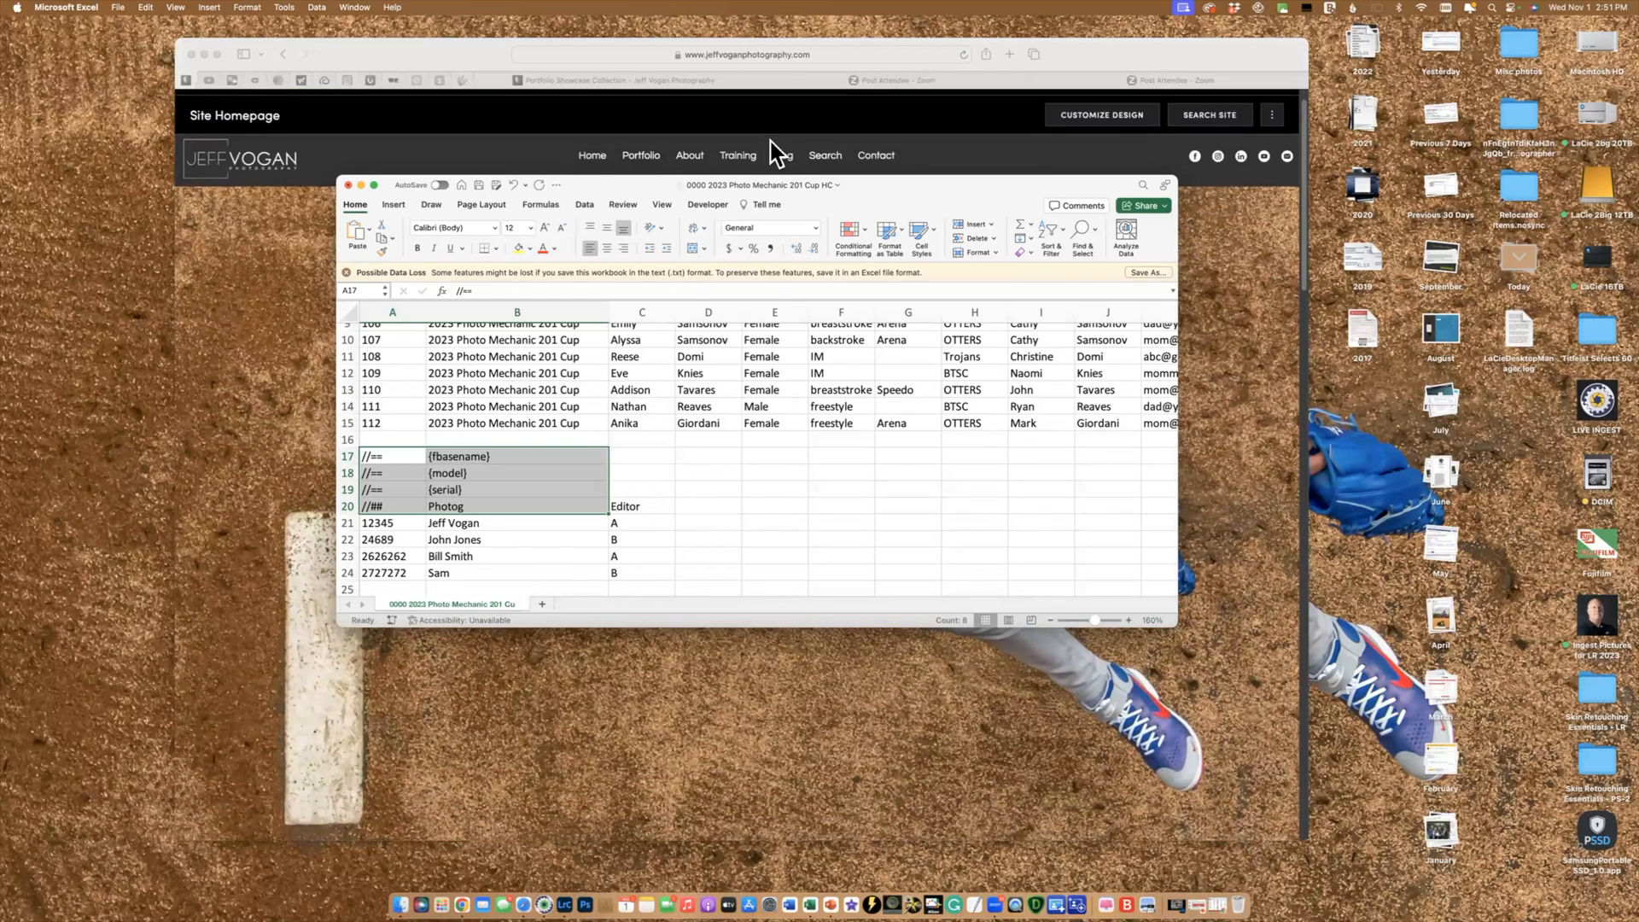
pyautogui.scroll(-2, 774, 154)
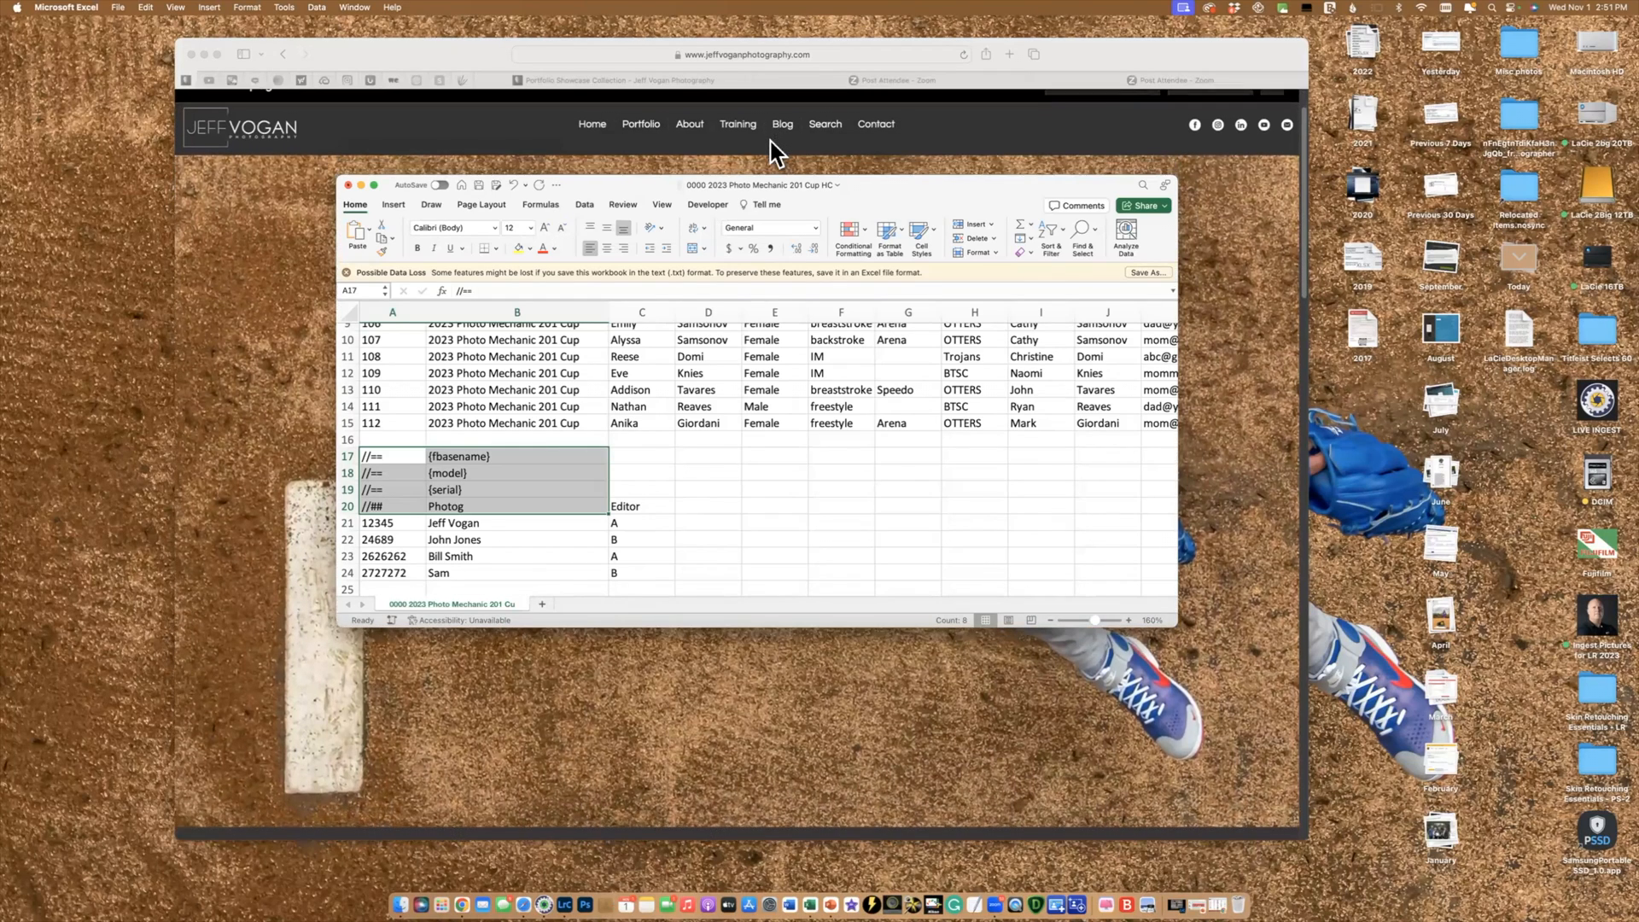
pyautogui.scroll(-1, 774, 154)
pyautogui.scroll(-1, 774, 153)
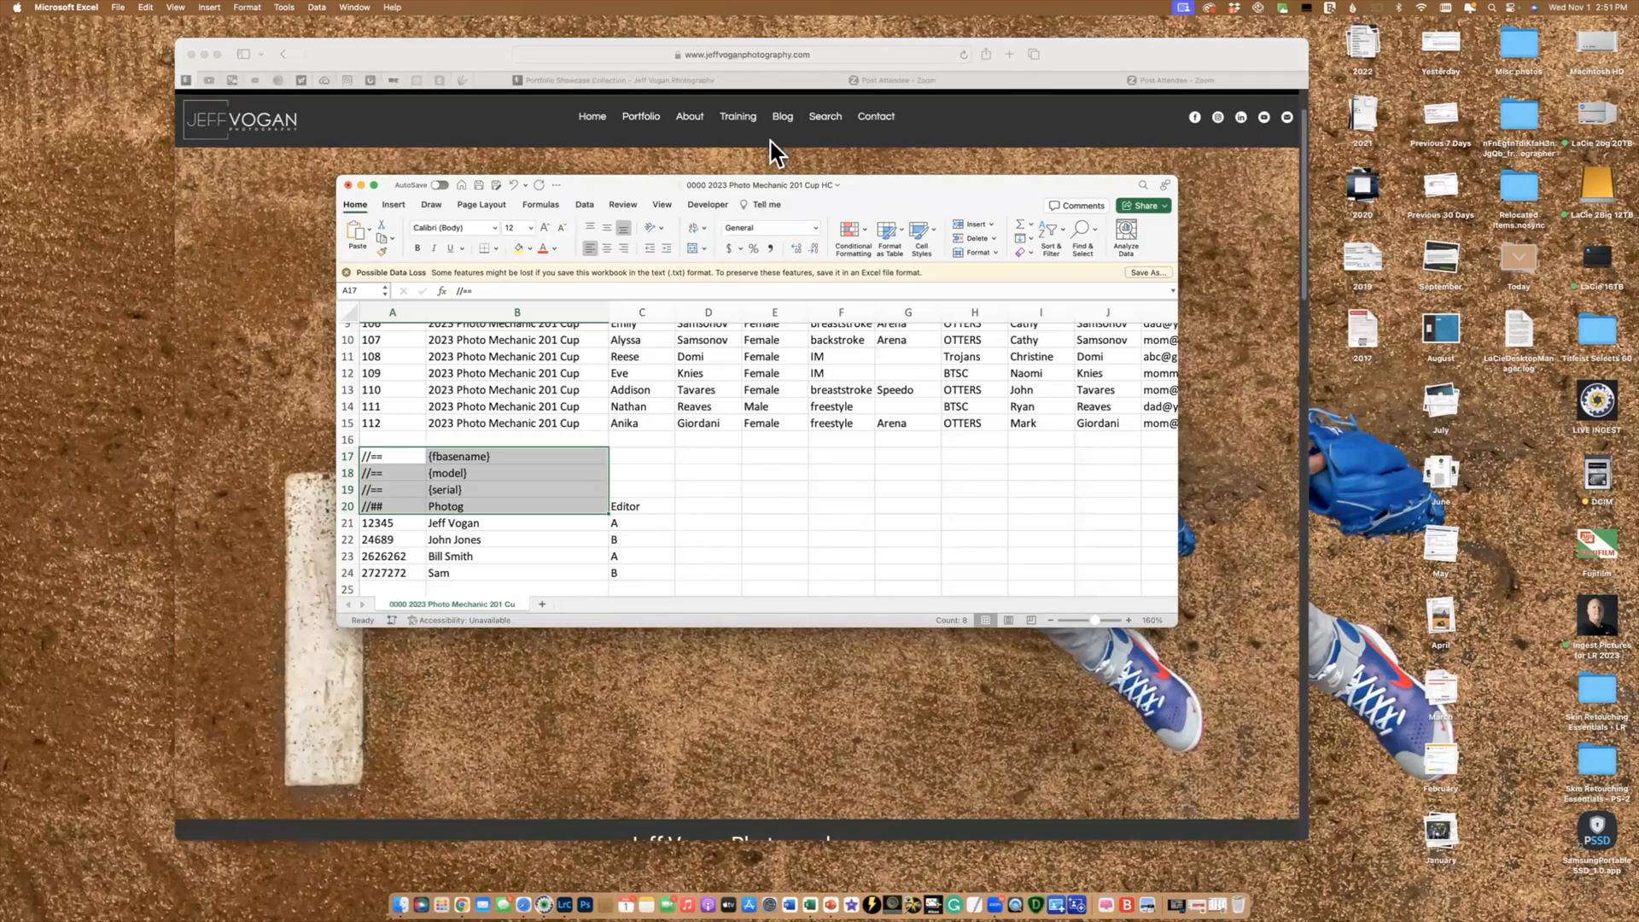
# Move the workbook window lower on the desktop and clear the range selection by selecting D17
pyautogui.moveTo(874, 181); pyautogui.dragTo(855, 426)
pyautogui.moveTo(1016, 333); pyautogui.dragTo(939, 322)
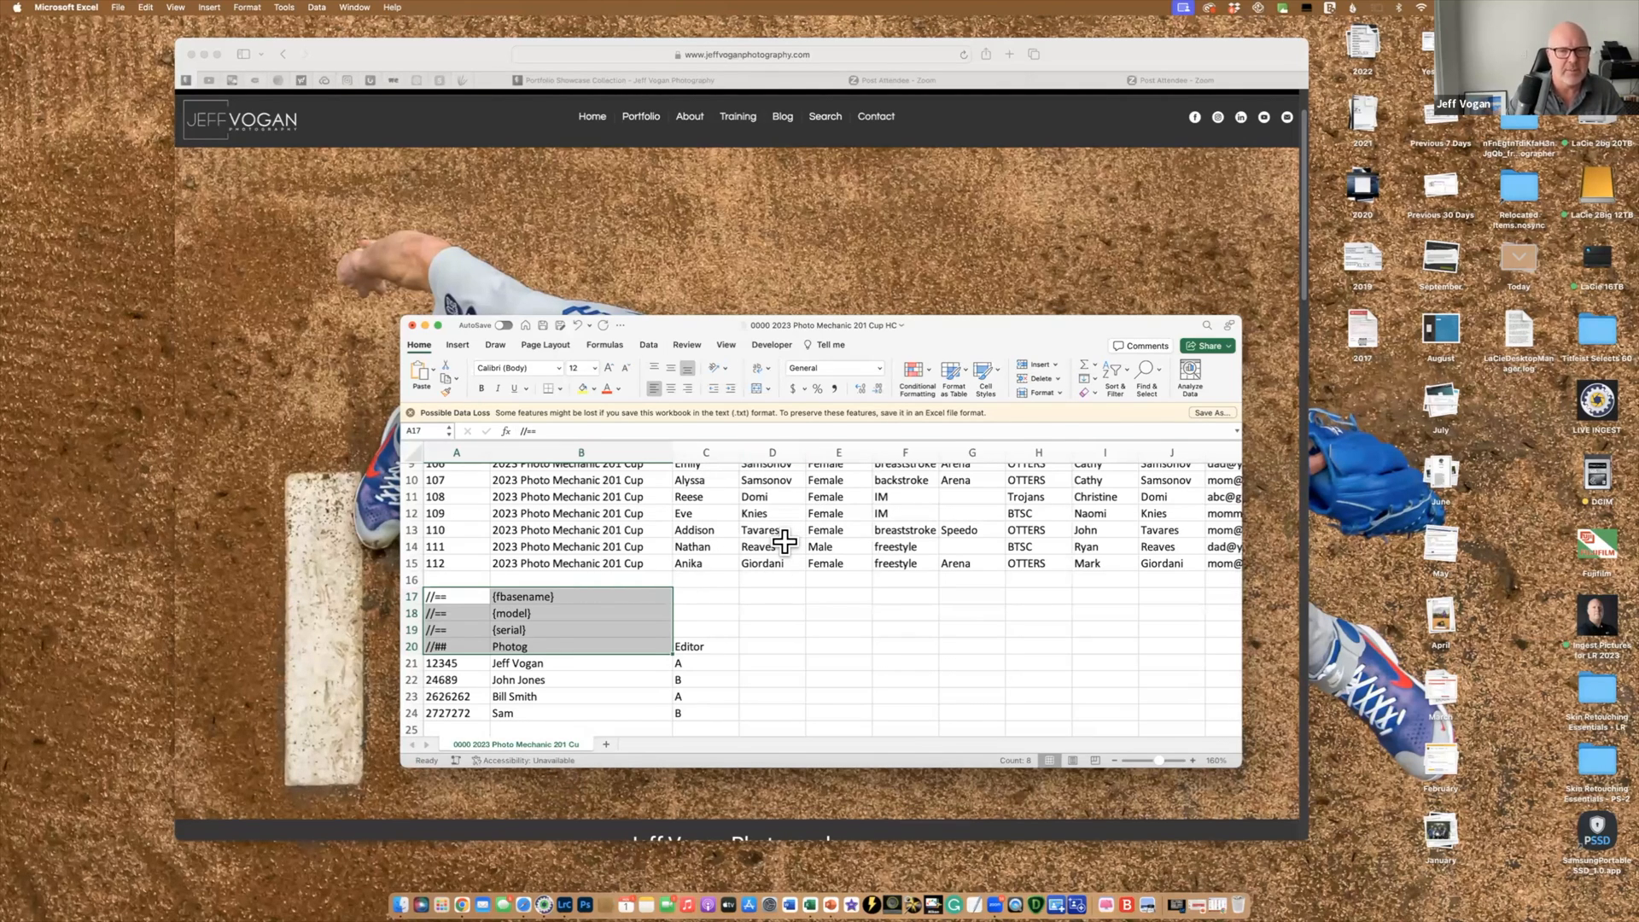
pyautogui.click(776, 595)
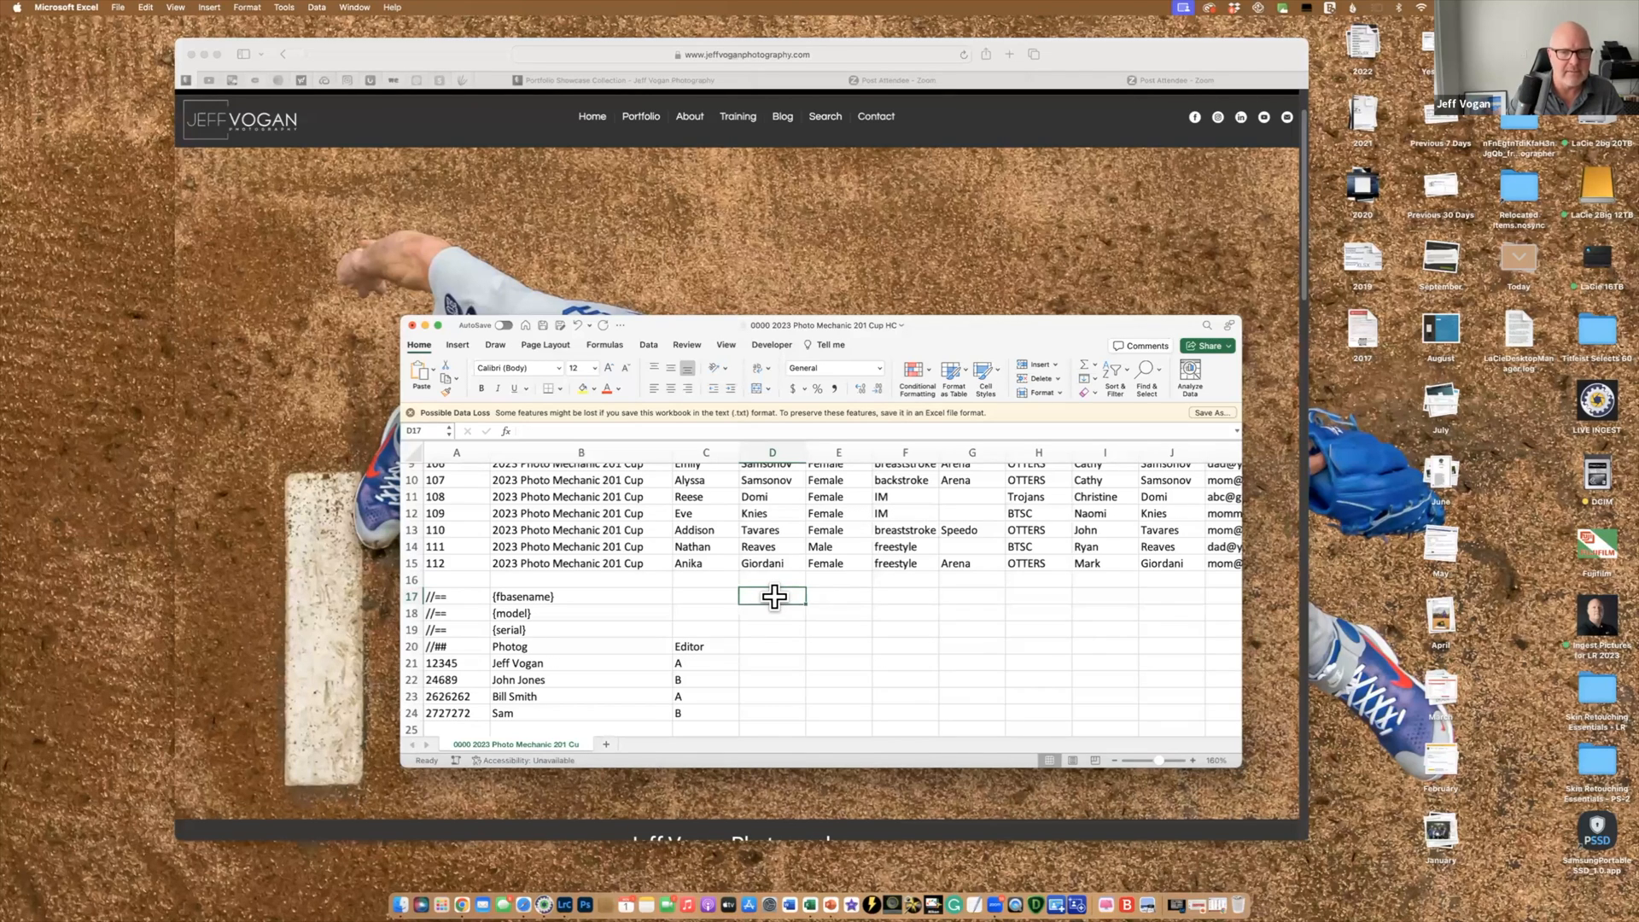
# Go through the swimmer codes 105 to 108 one by one in cells A8 to A11
pyautogui.scroll(2, 742, 649)
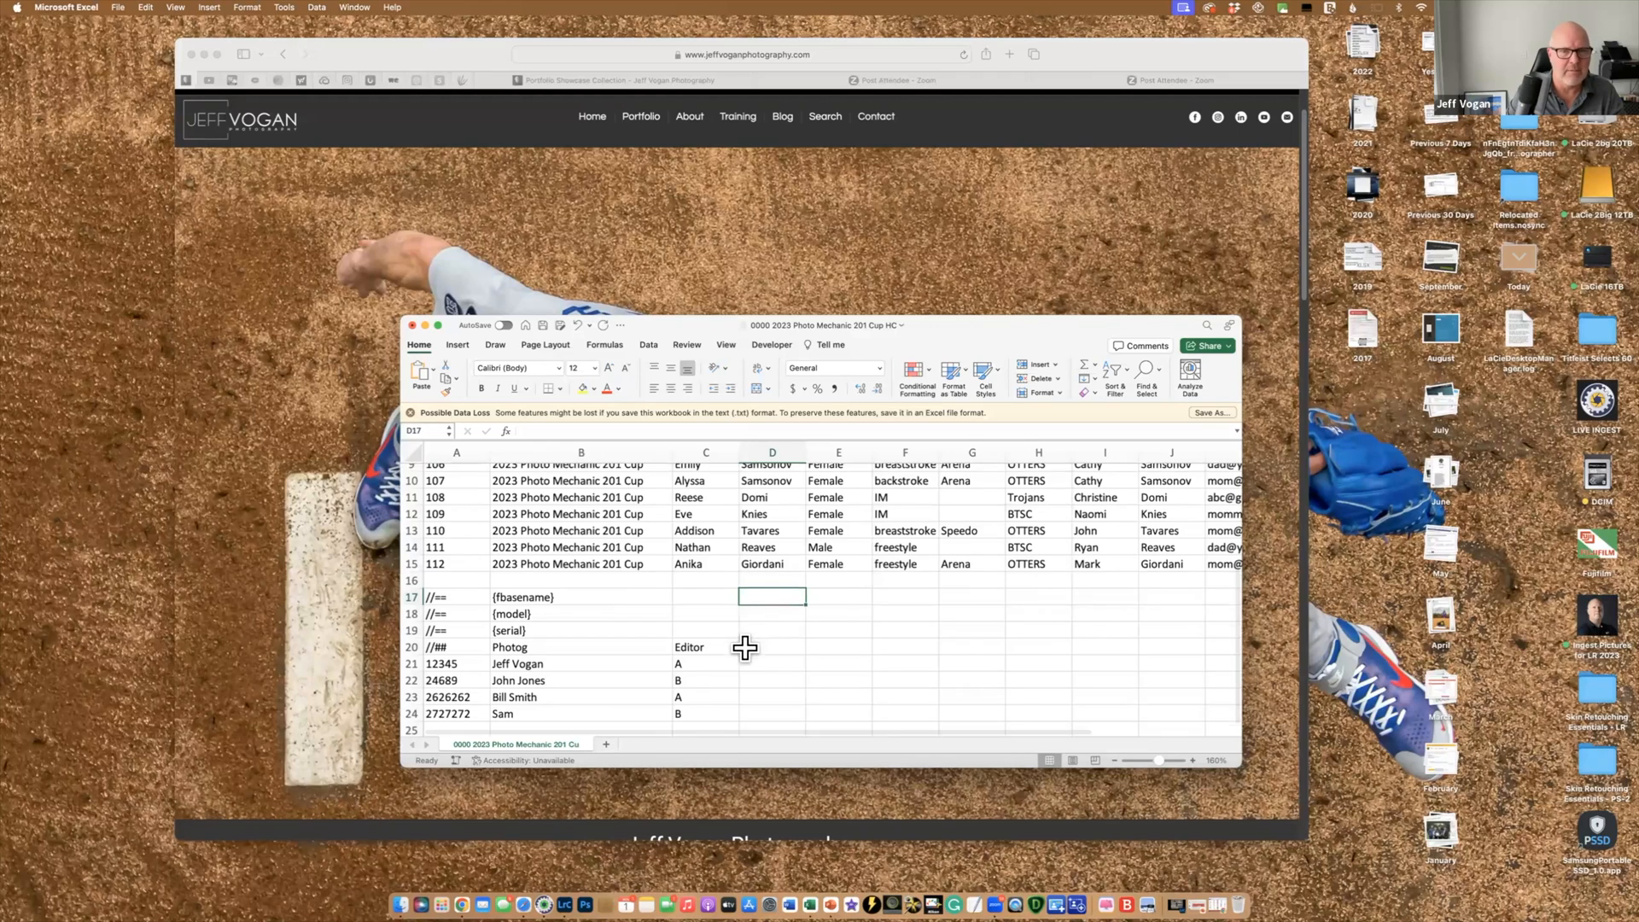
pyautogui.moveTo(696, 475); pyautogui.dragTo(695, 598)
pyautogui.click(440, 477)
pyautogui.click(444, 492)
pyautogui.click(448, 509)
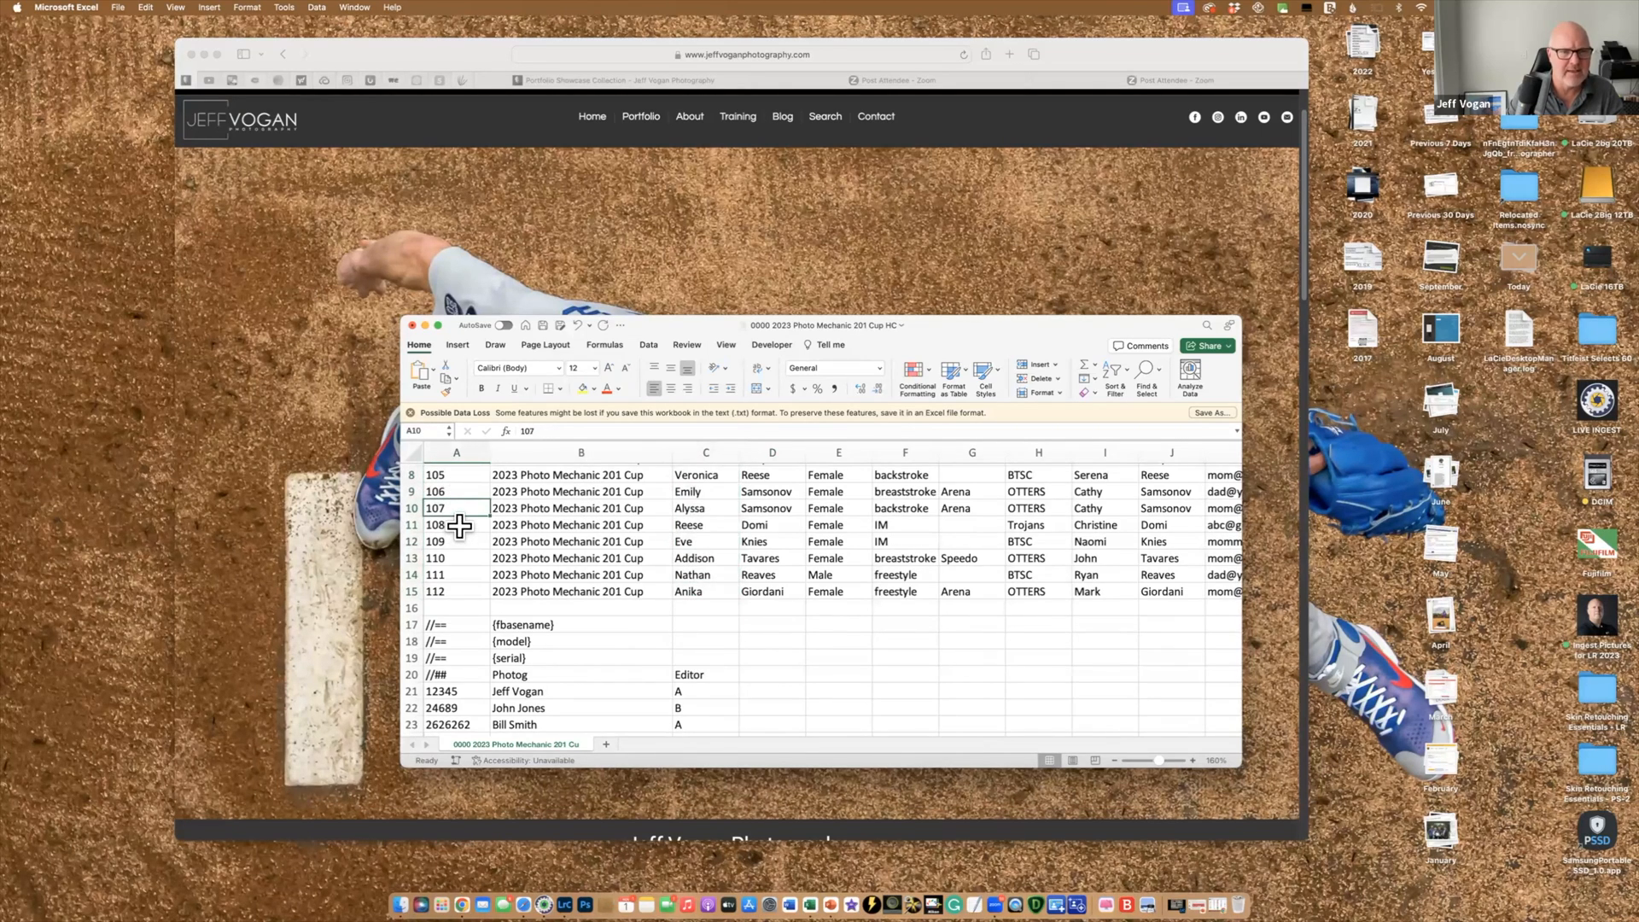
pyautogui.click(459, 527)
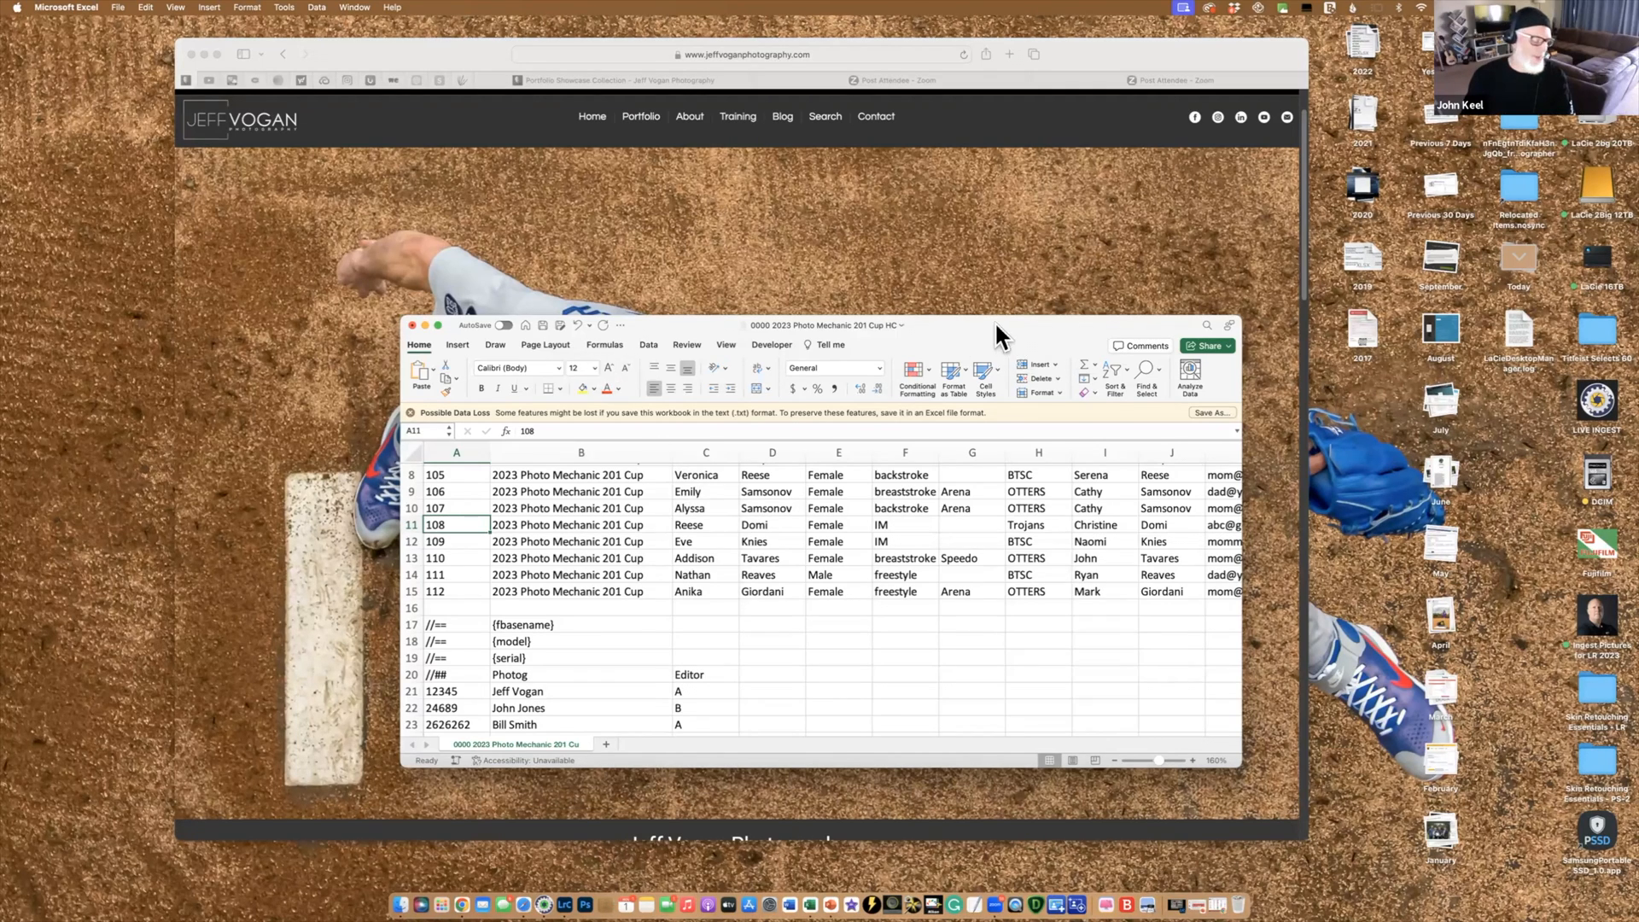
# Shift the workbook window on the desktop, then switch to Safari and show the Jeff Vogan Photography YouTube channel
pyautogui.moveTo(976, 321); pyautogui.dragTo(854, 283)
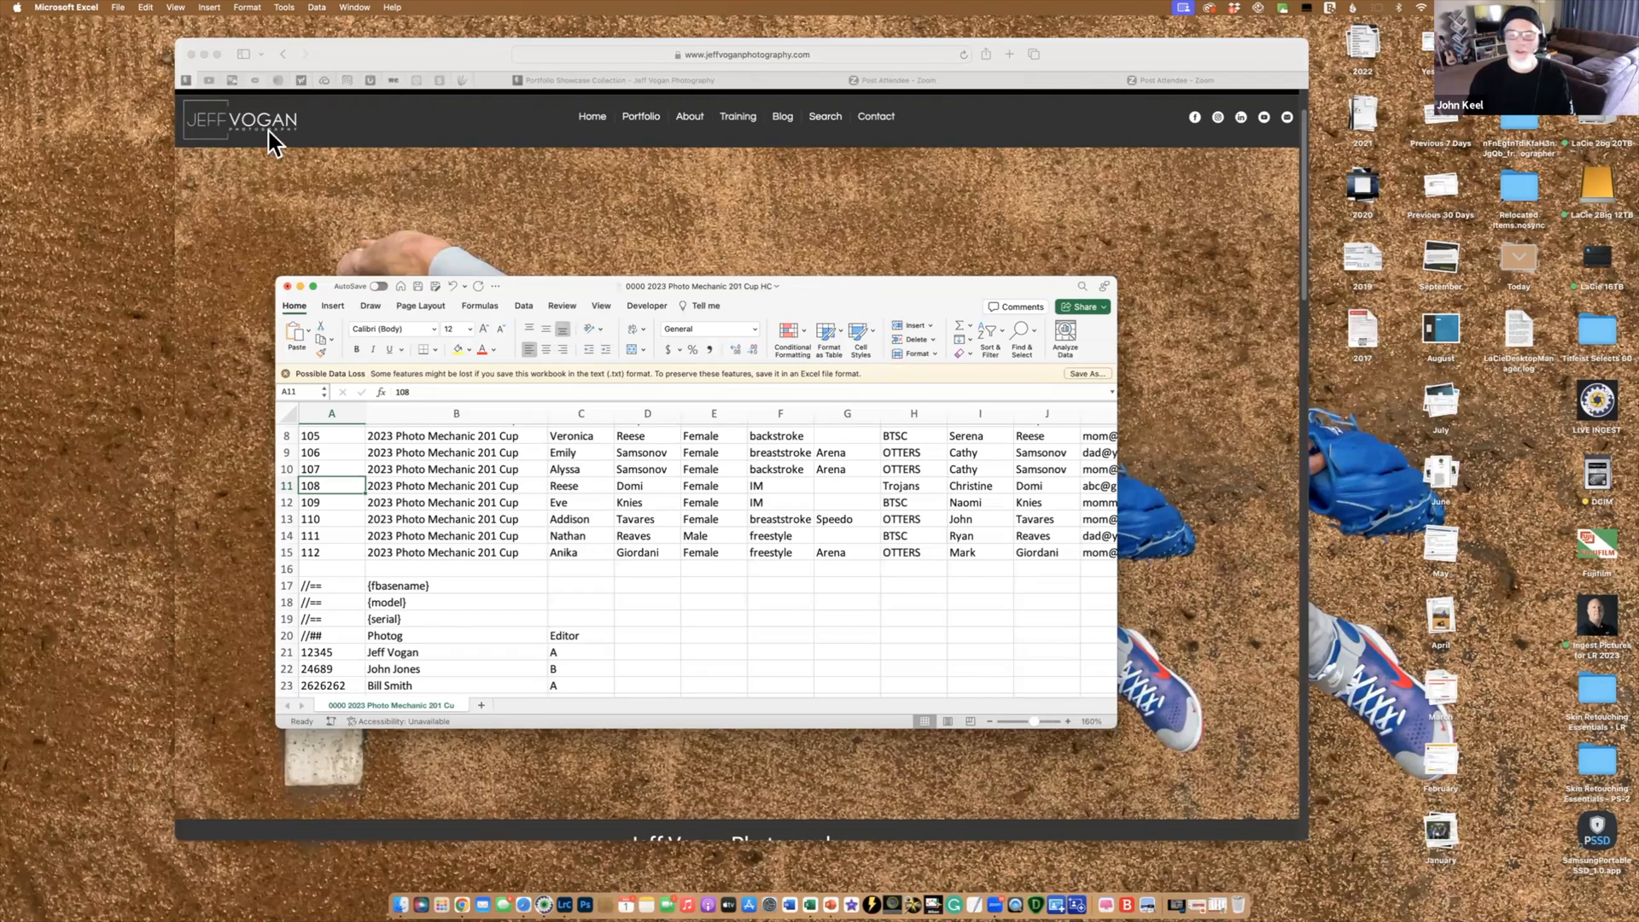
pyautogui.click(209, 81)
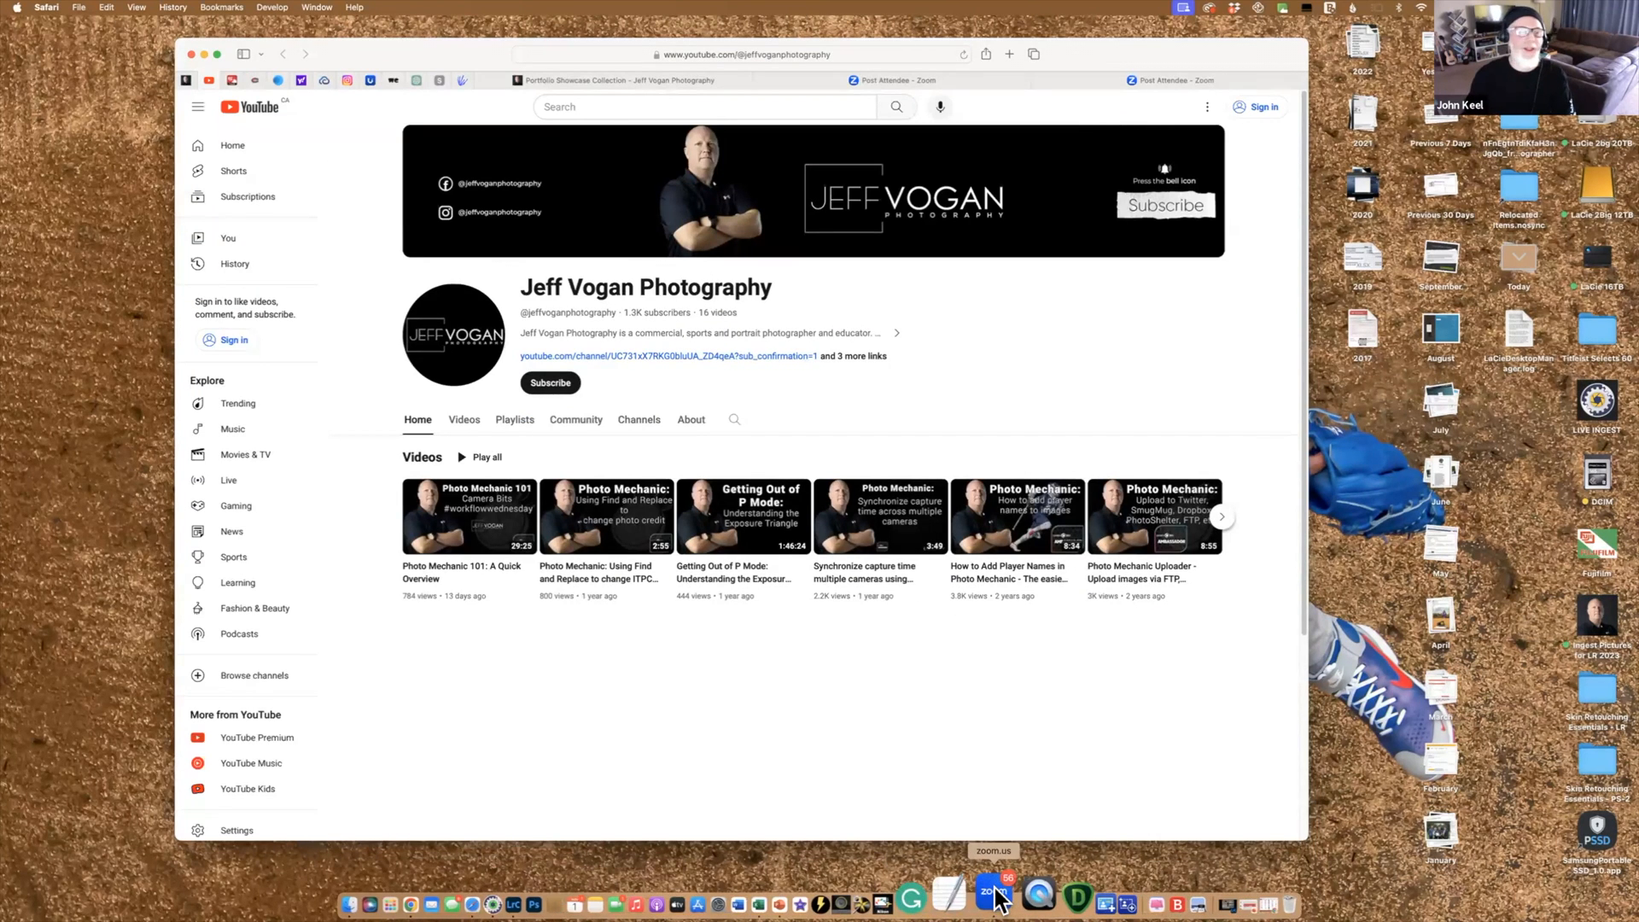
pyautogui.click(993, 894)
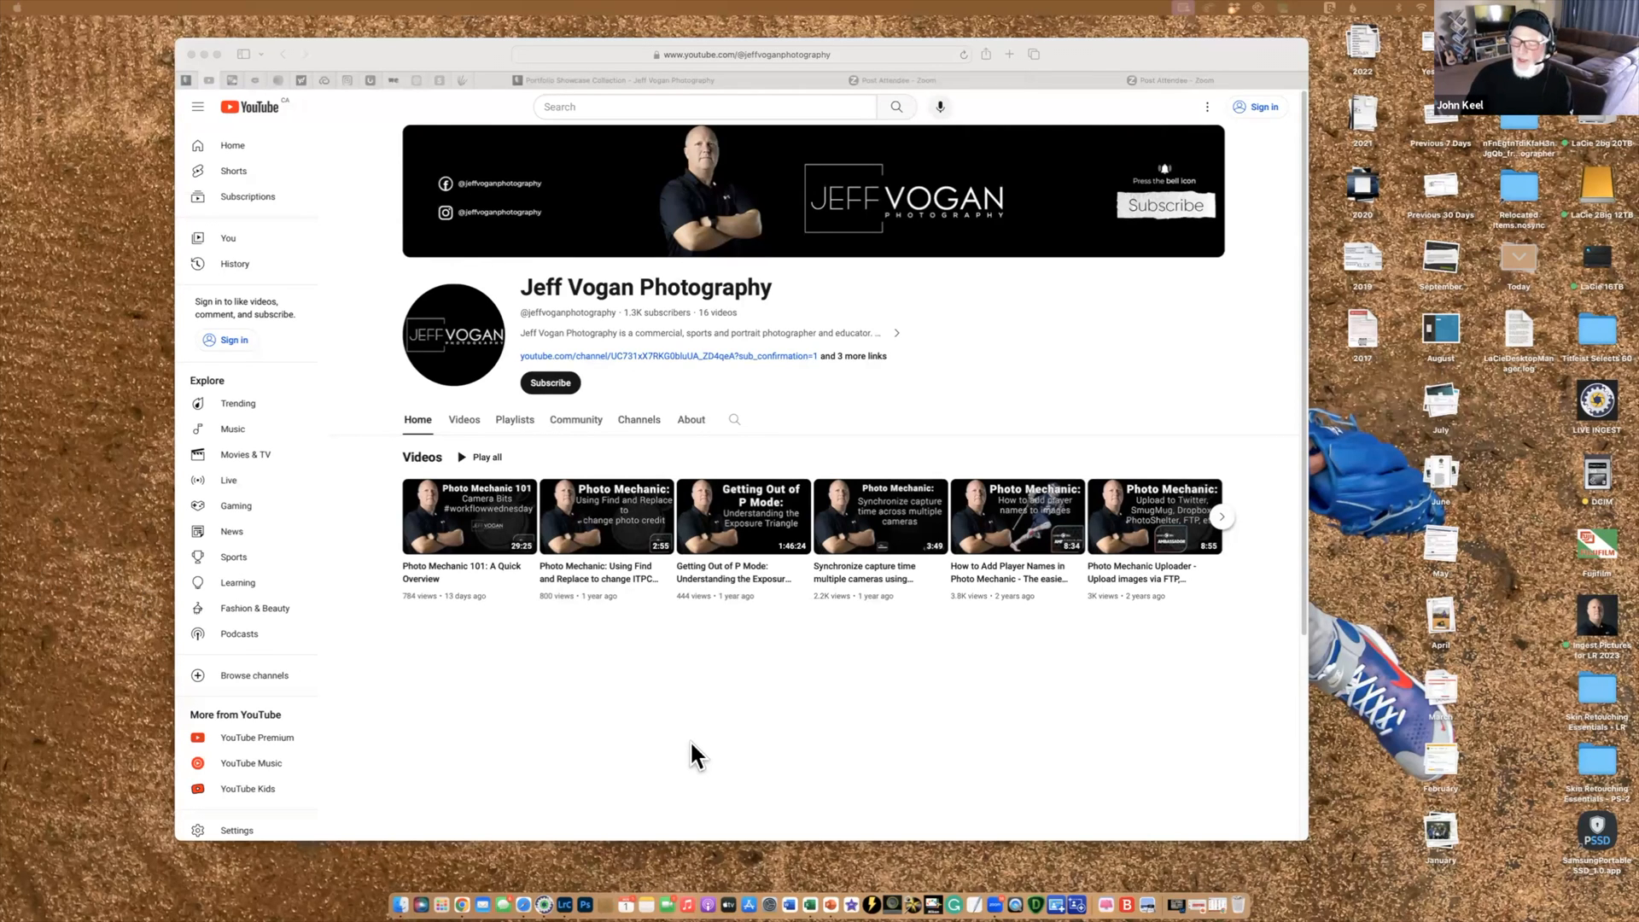
pyautogui.click(890, 54)
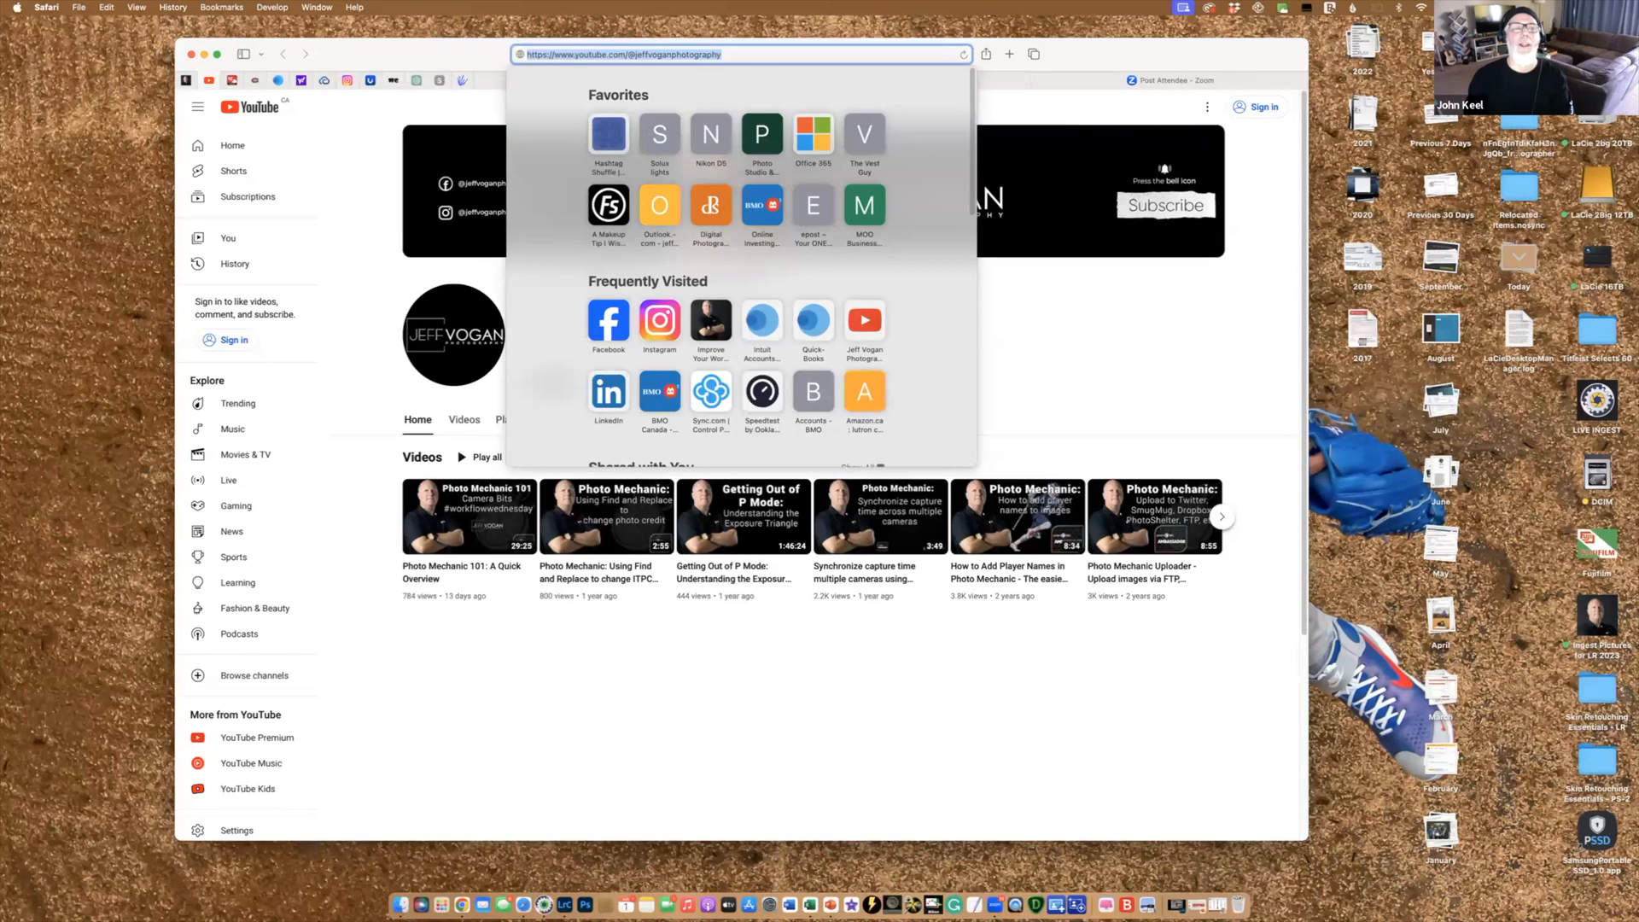
pyautogui.click(472, 47)
pyautogui.write('camera')
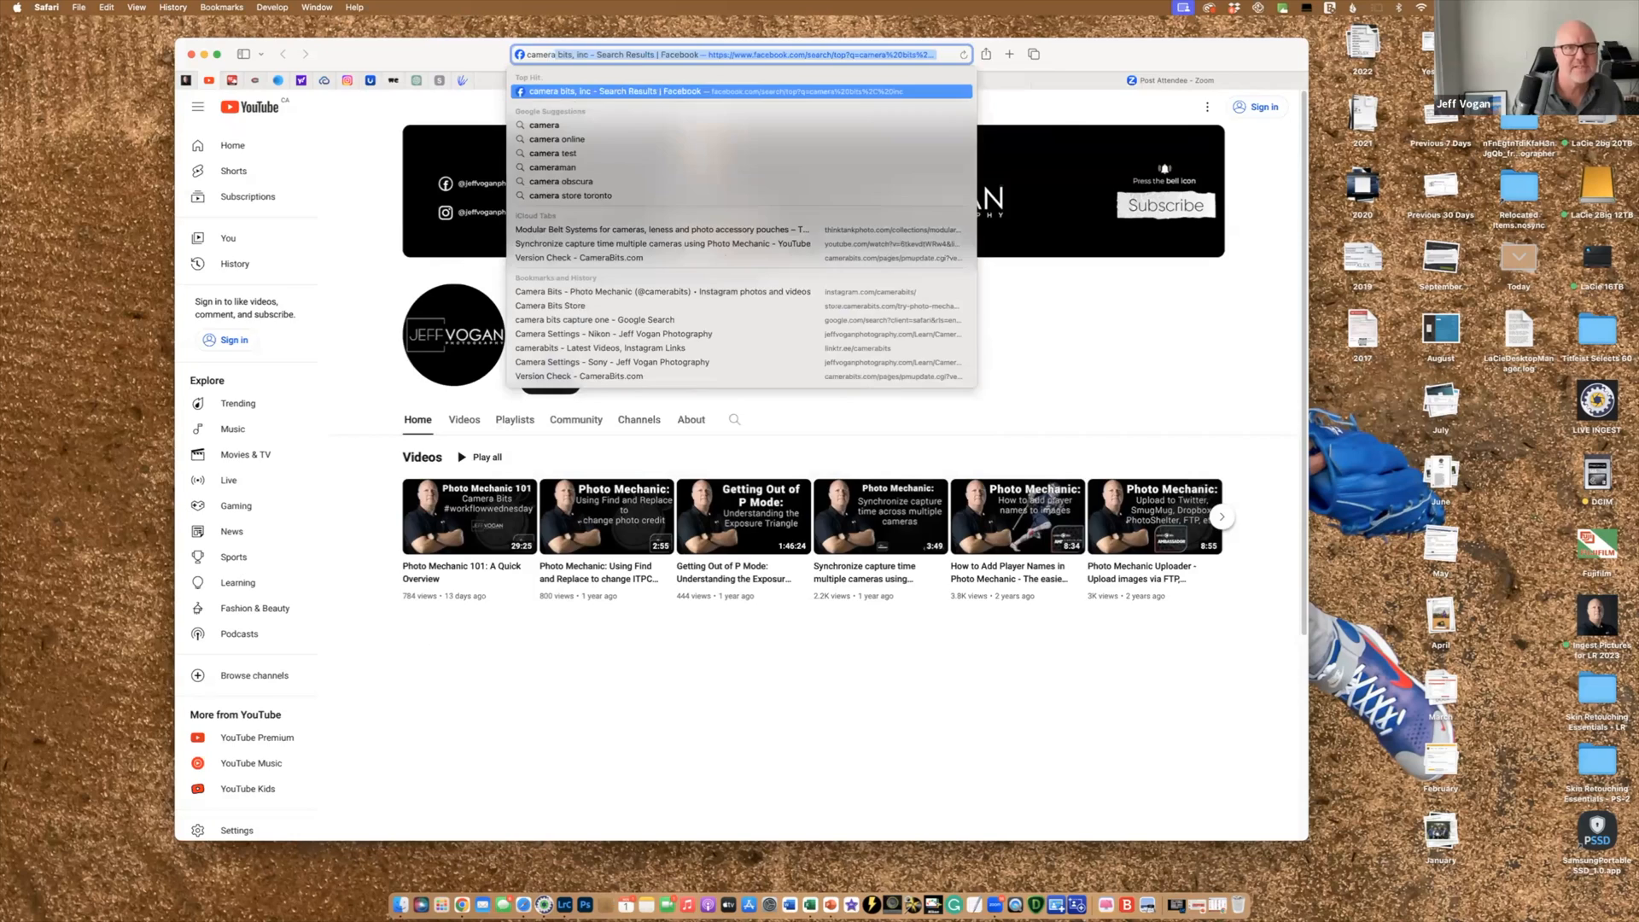
pyautogui.press('Return')
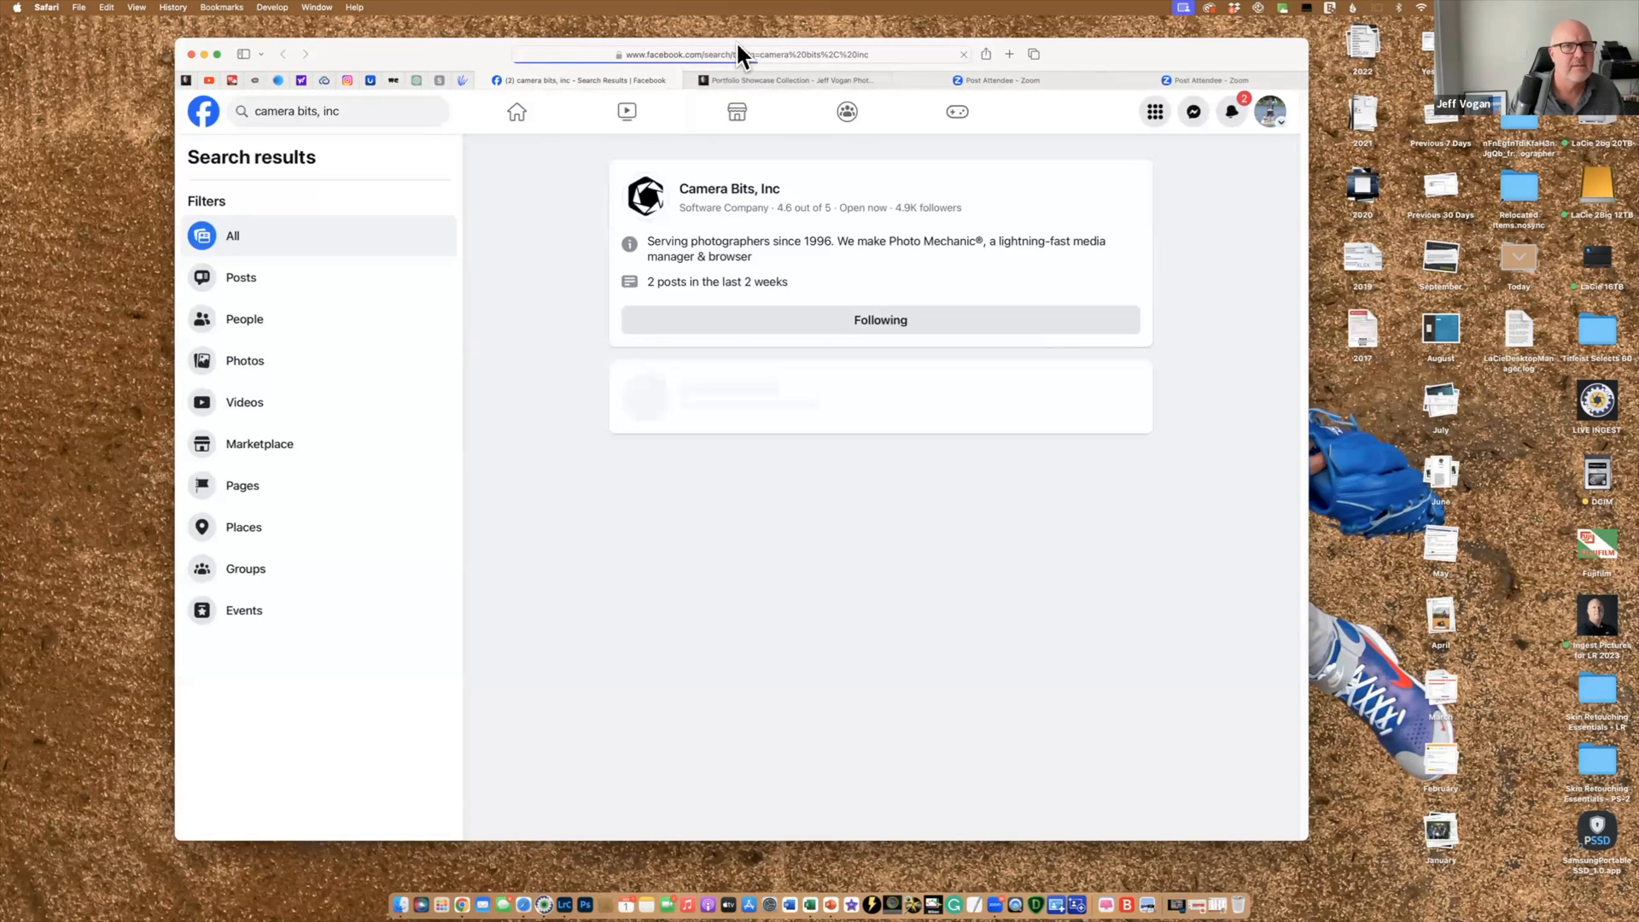
# Load camerabits.com and go down the homepage to the section on what professionals are saying about Photo Mechanic
pyautogui.click(739, 46)
pyautogui.write('camerabits.com')
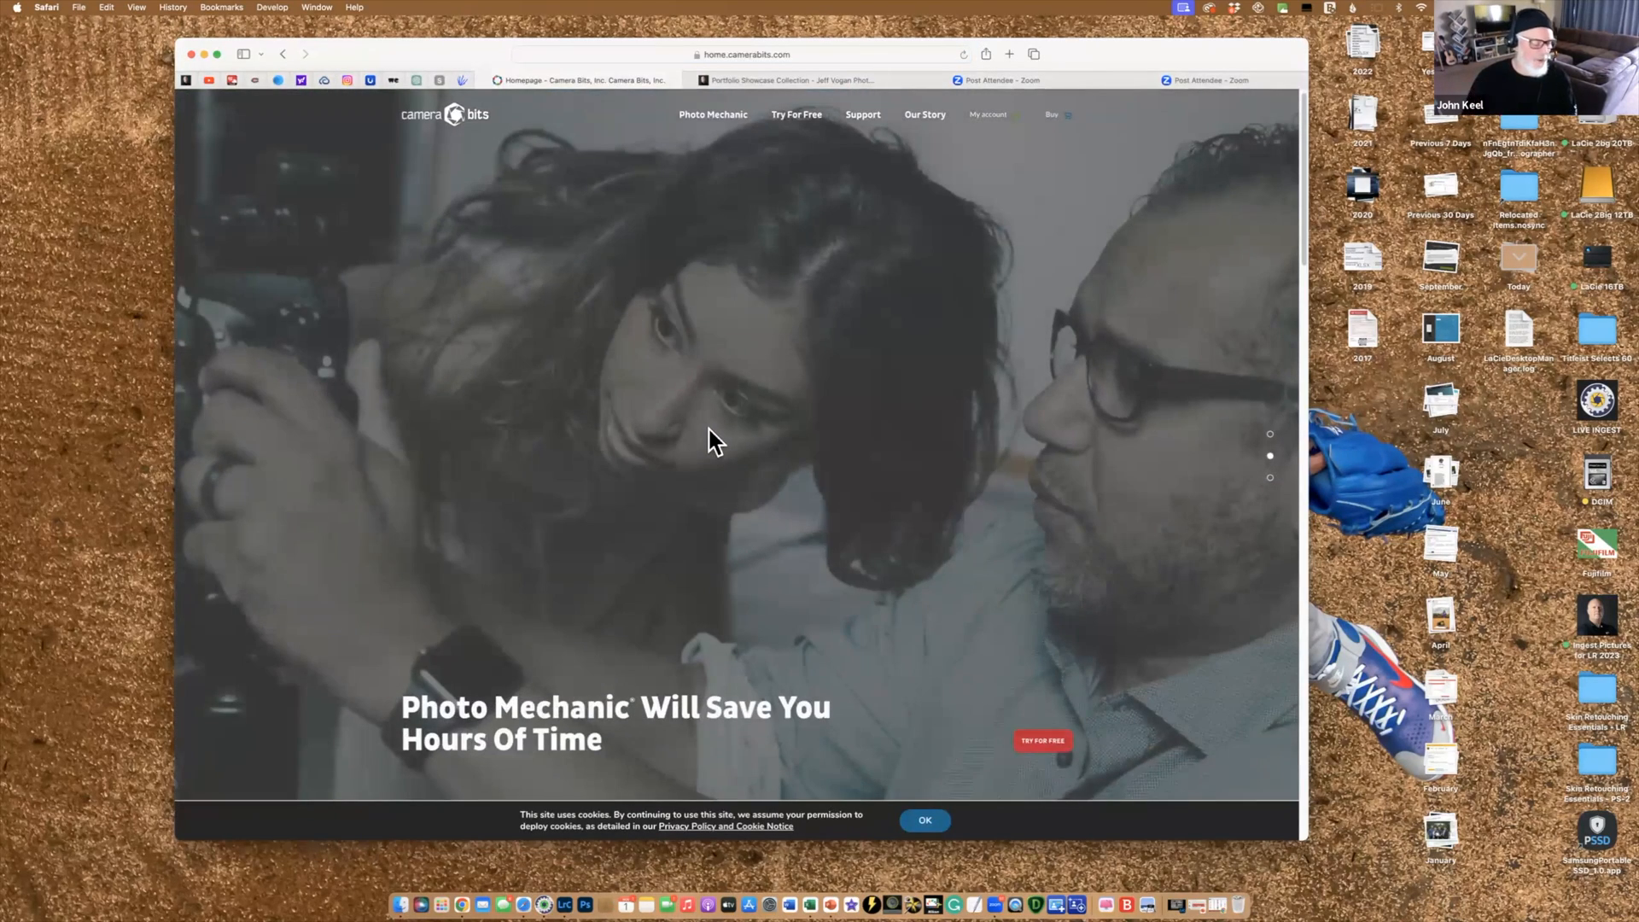
pyautogui.scroll(-1, 708, 430)
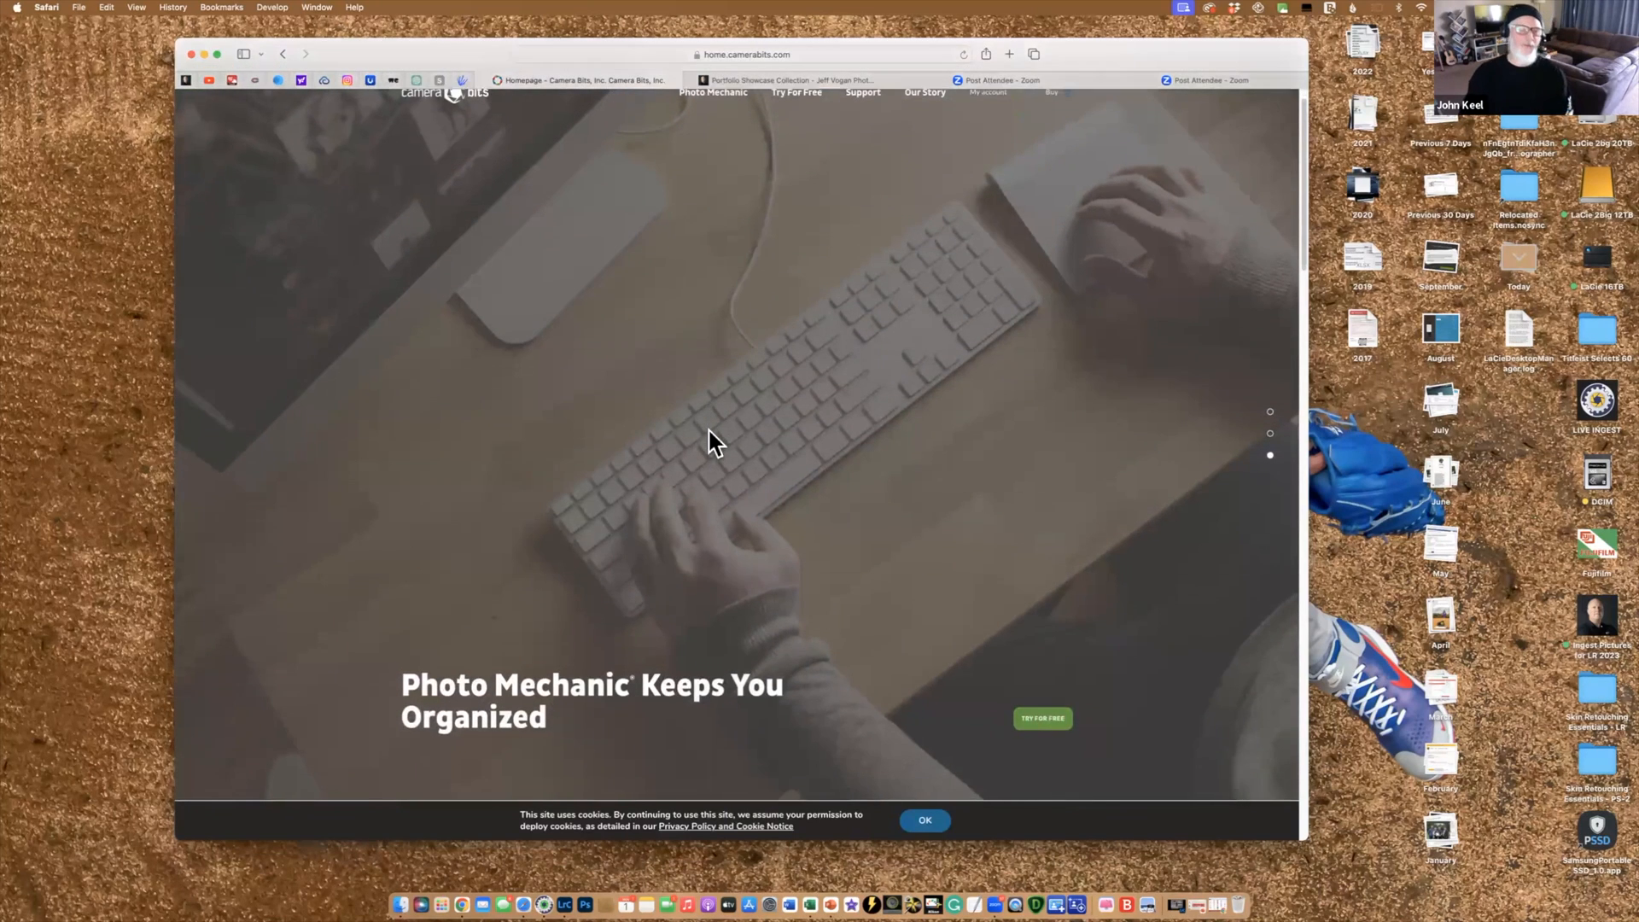
pyautogui.scroll(-1, 709, 432)
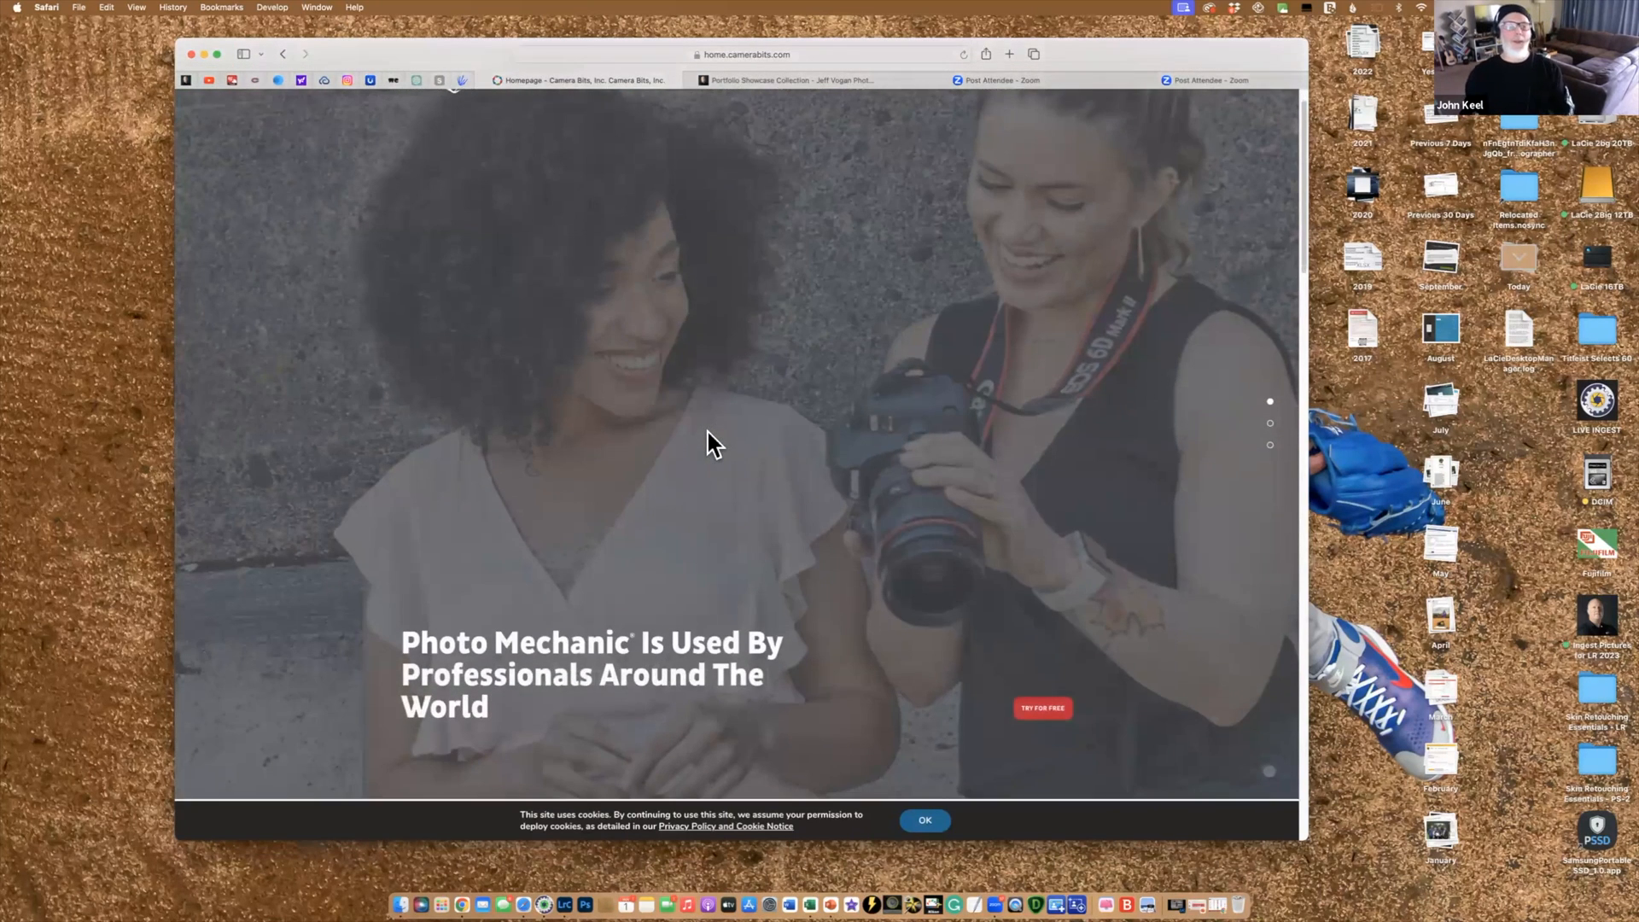
pyautogui.scroll(-3, 708, 432)
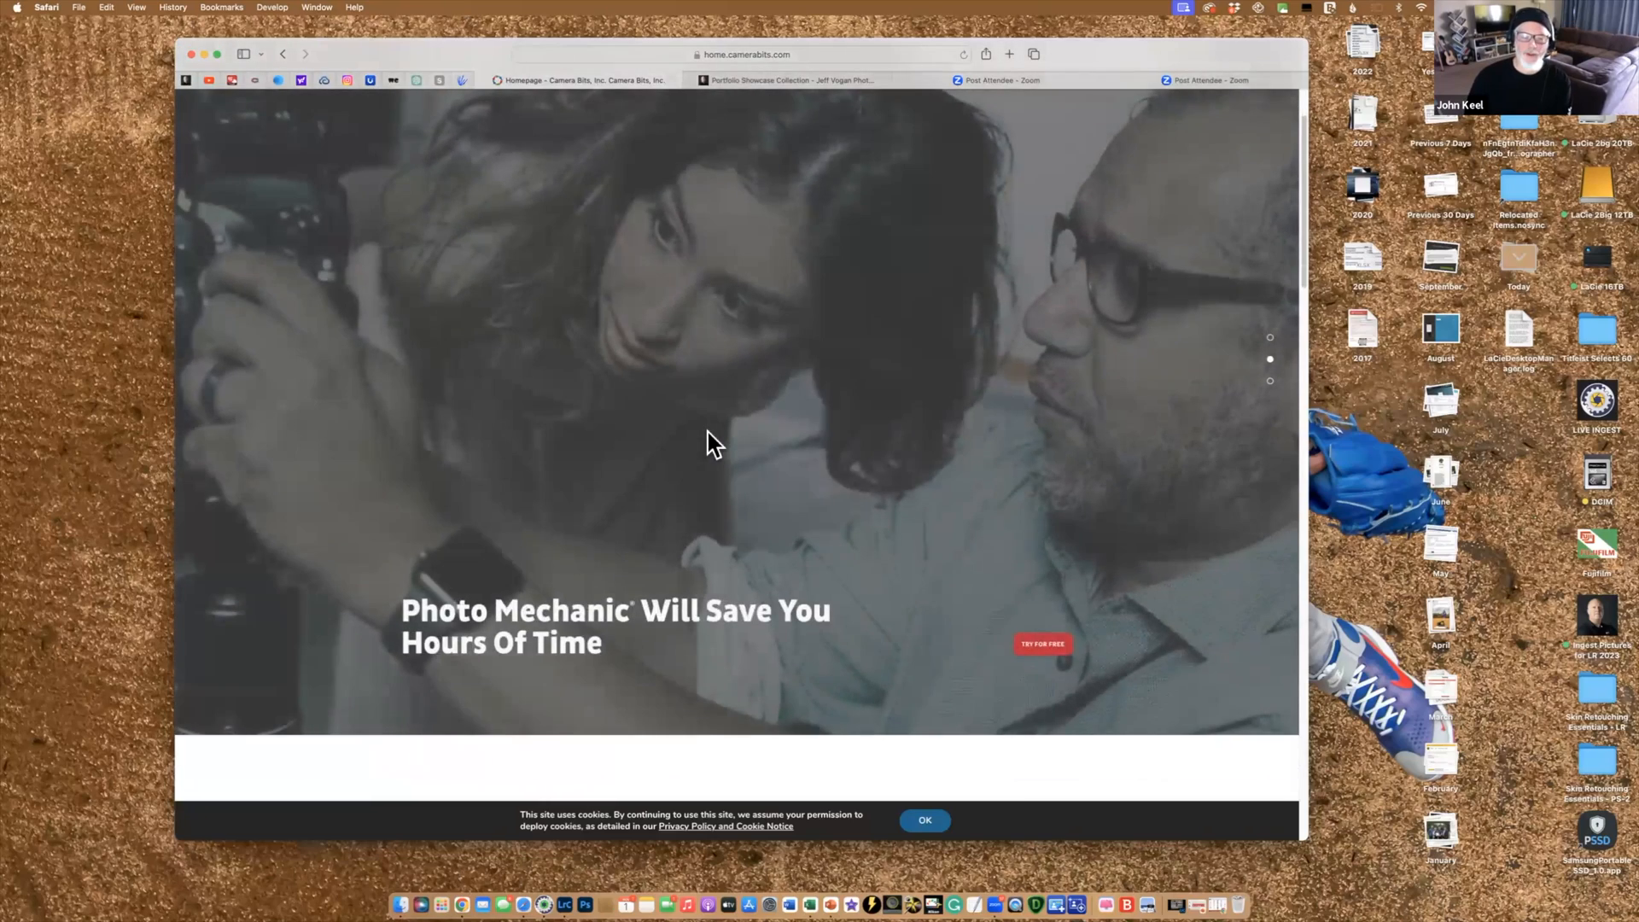
pyautogui.scroll(-5, 707, 432)
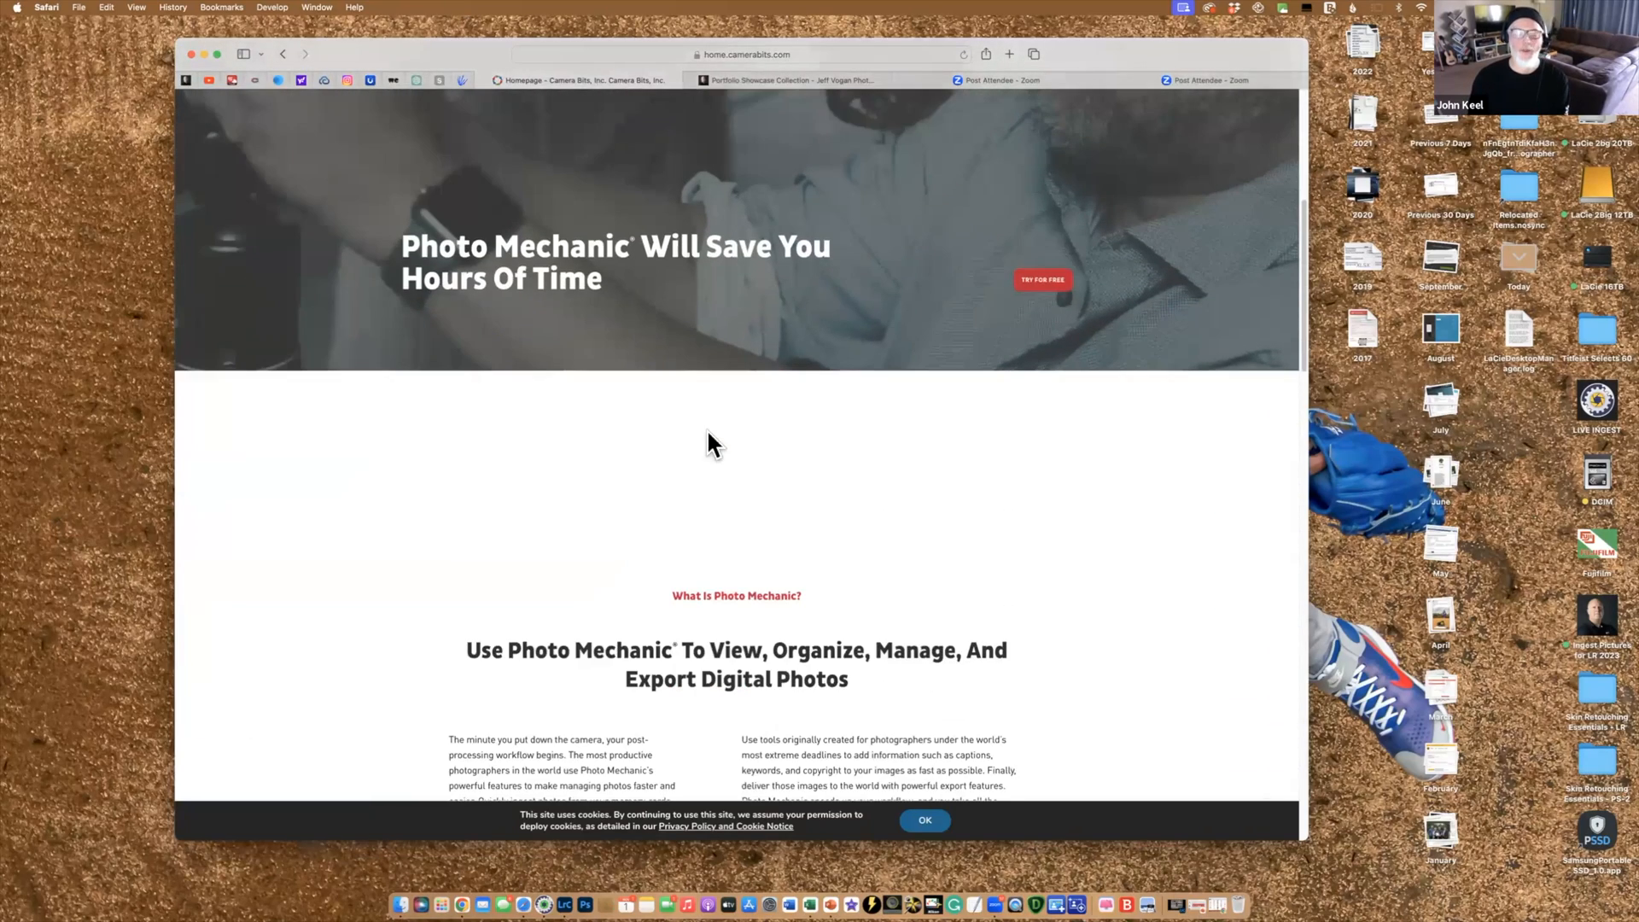
pyautogui.scroll(-3, 705, 428)
pyautogui.scroll(-15, 708, 431)
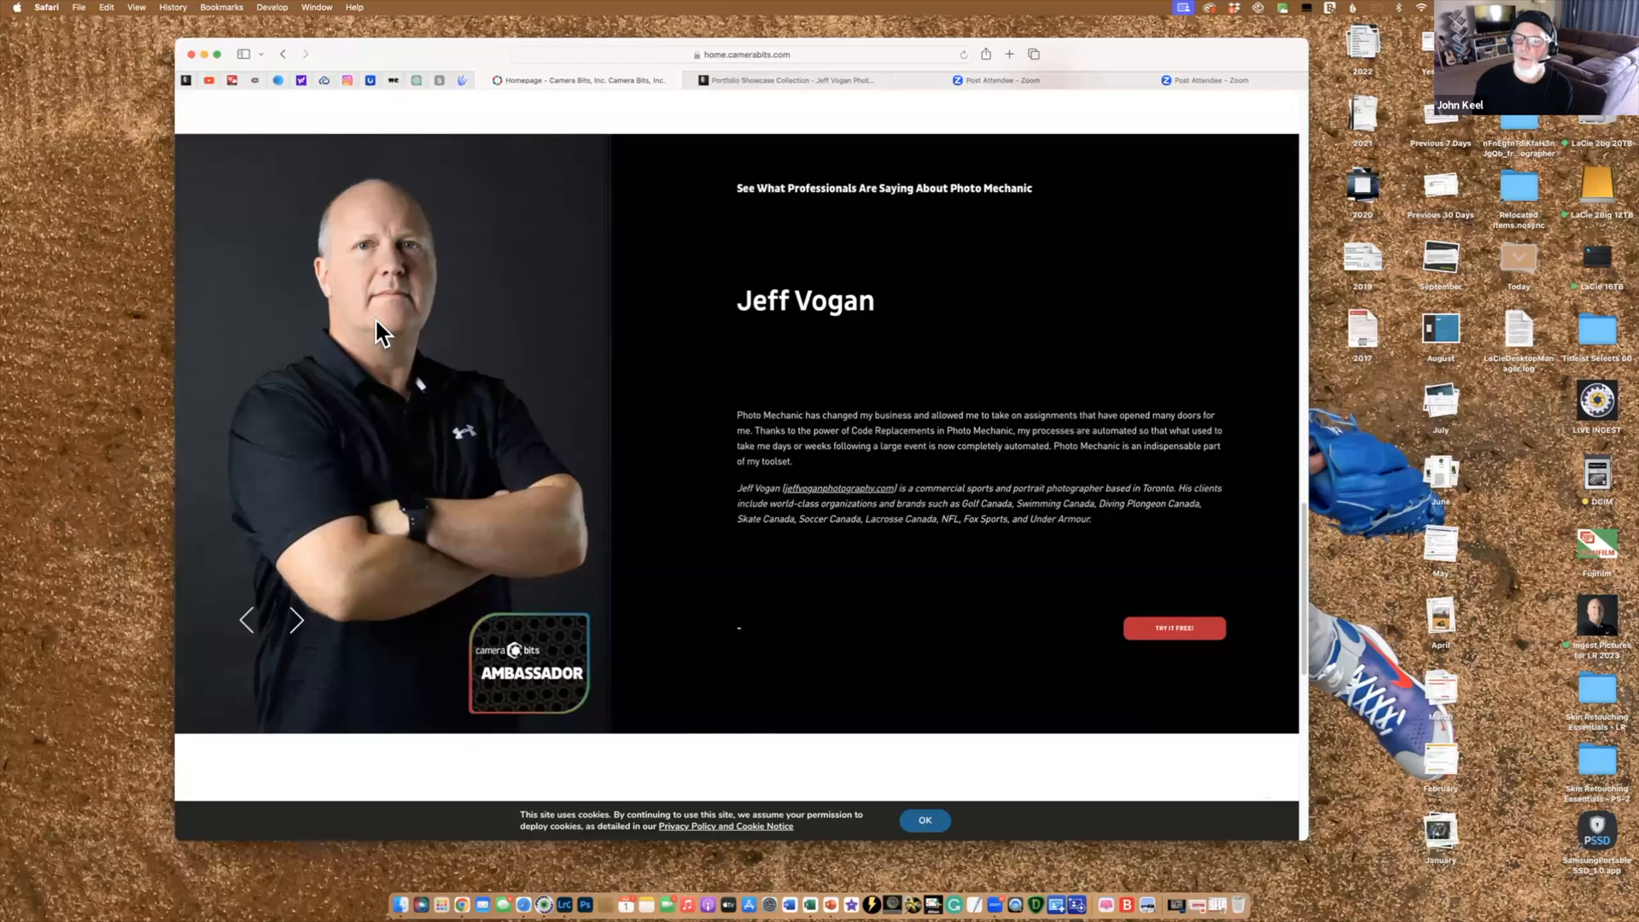
# Switch to the already open Portfolio page of the Jeff Vogan Photography website
pyautogui.hotkey('ctrl', 'Tab')
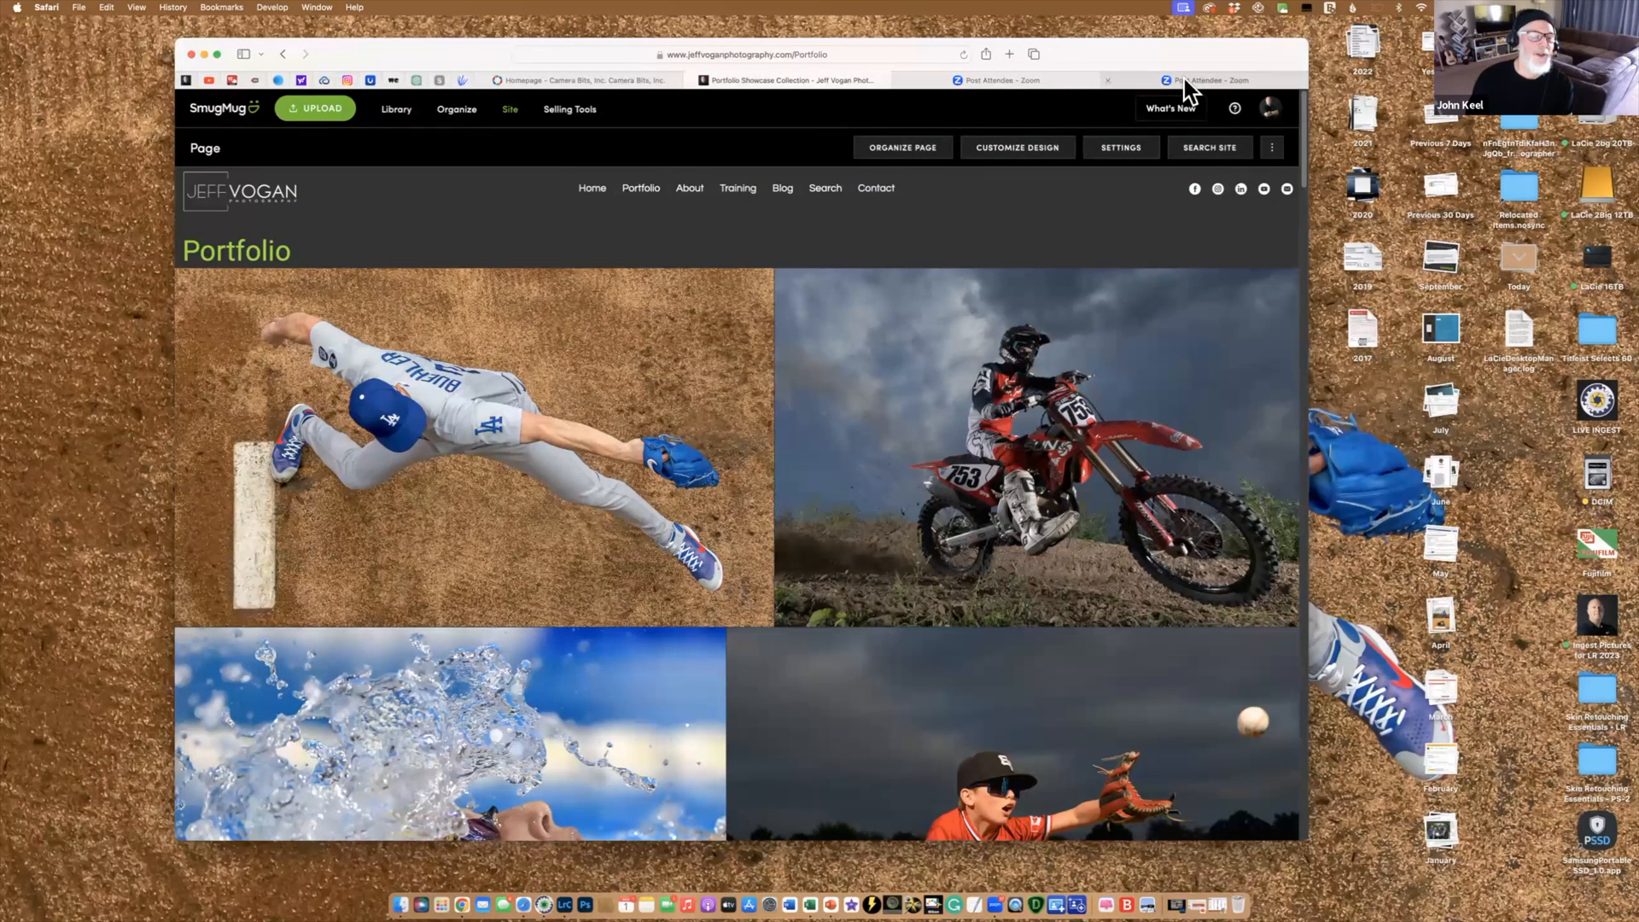
pyautogui.click(1049, 85)
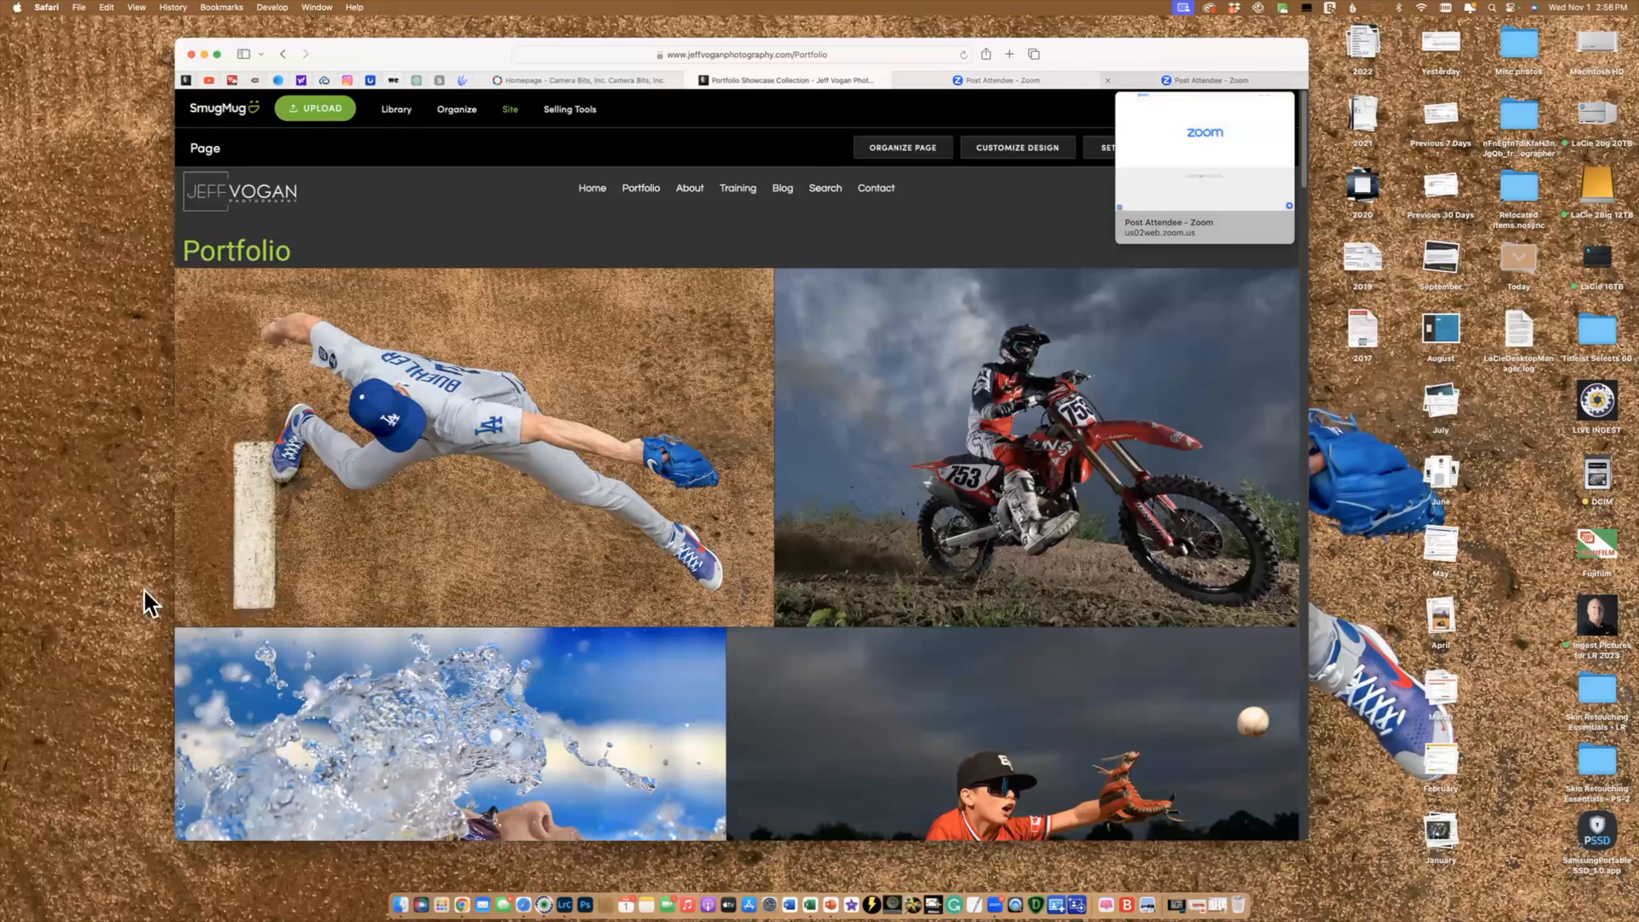